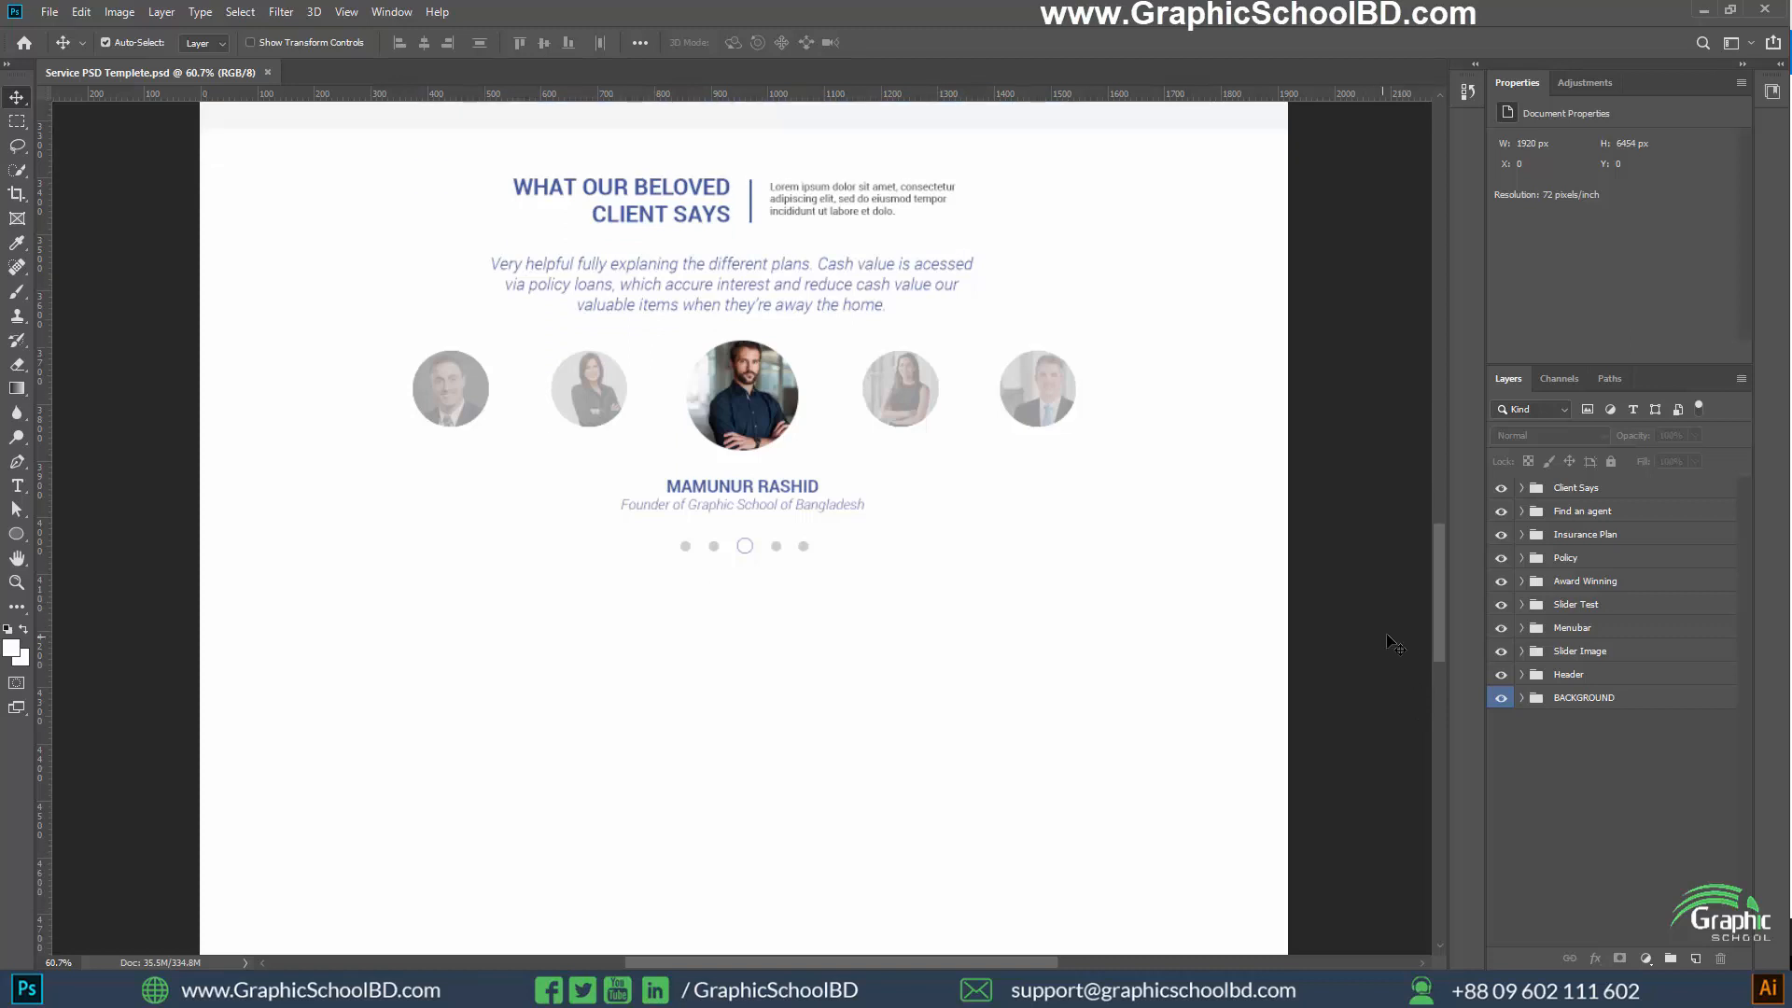
Review the template's finished sections and the empty area below the client testimonials
scroll(1395, 644, "down", 2)
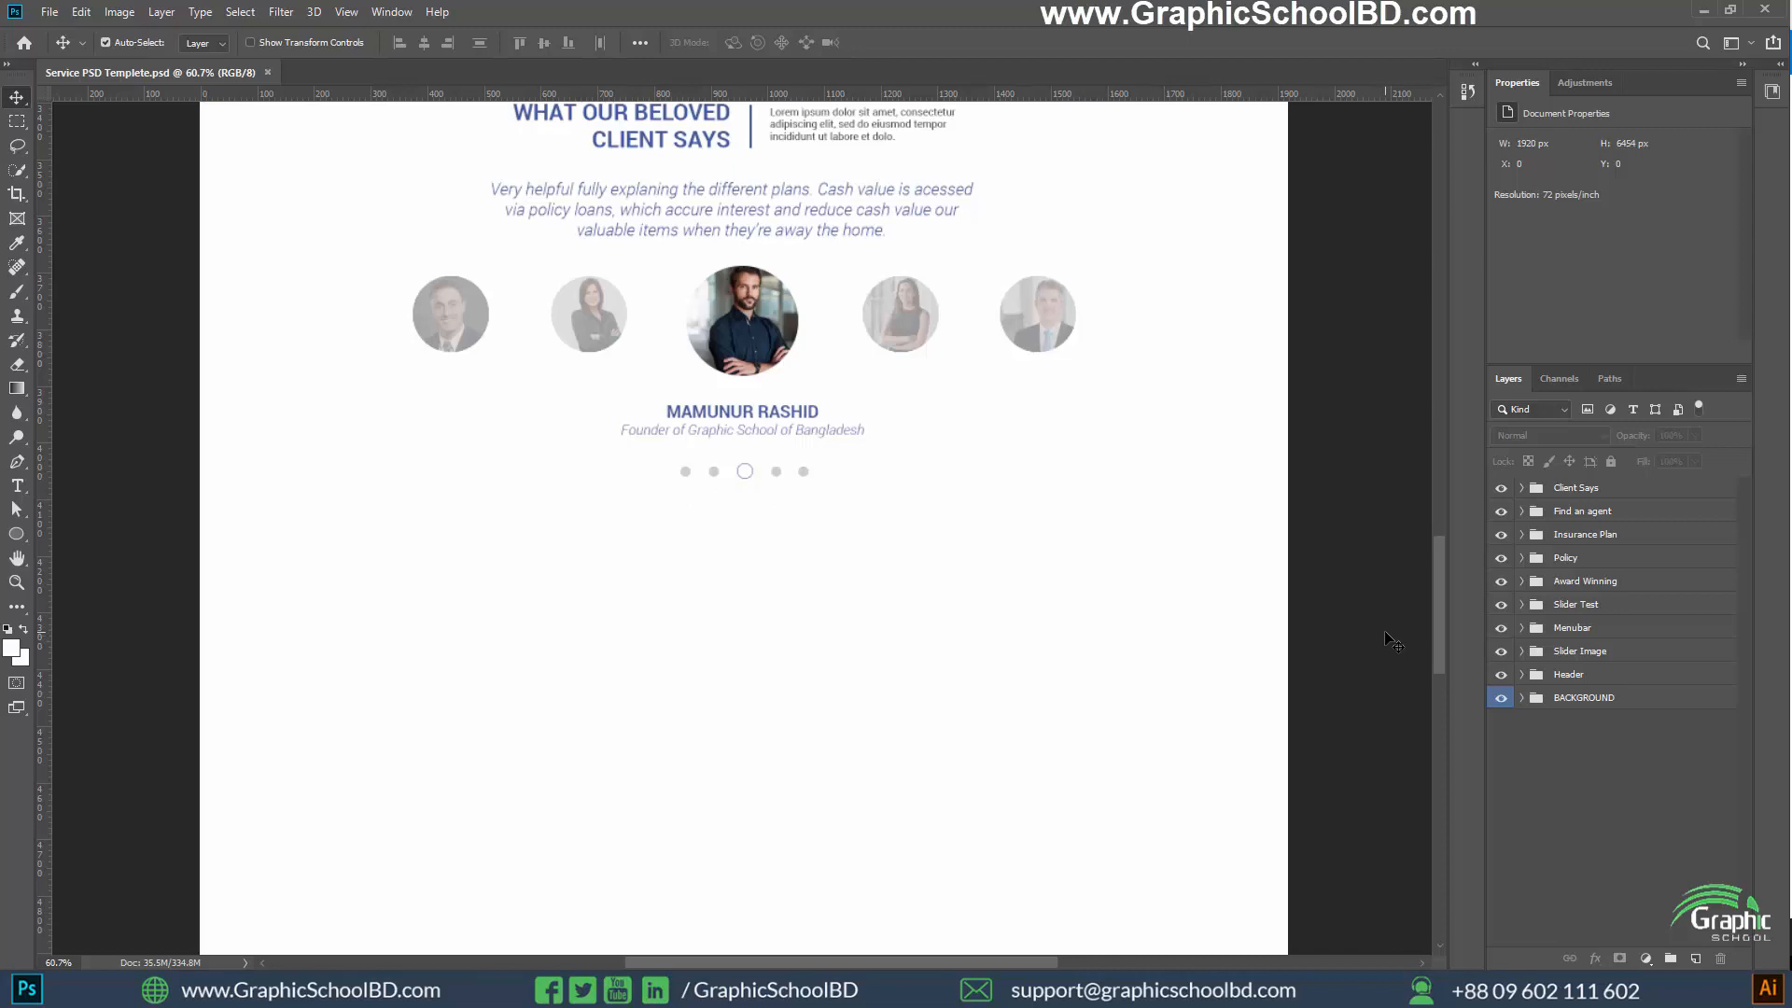
scroll(1385, 640, "down", 1)
scroll(1372, 640, "up", 3)
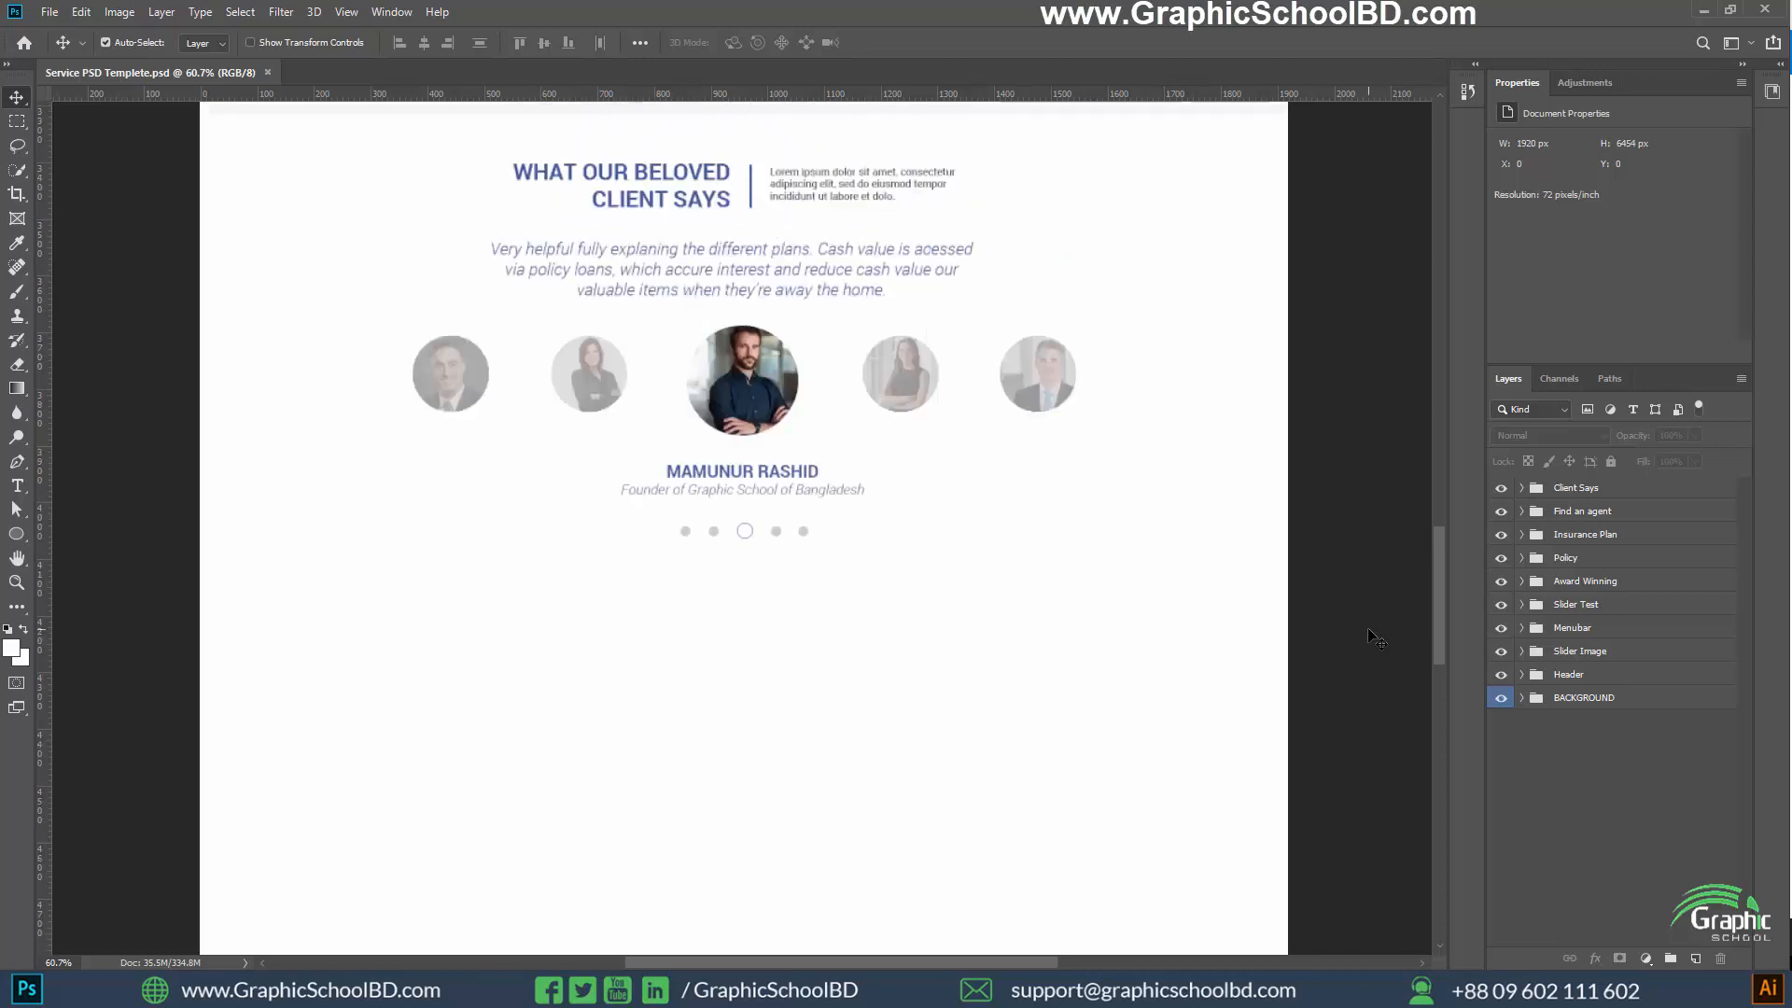
left_click_drag(1441, 566, 1440, 405)
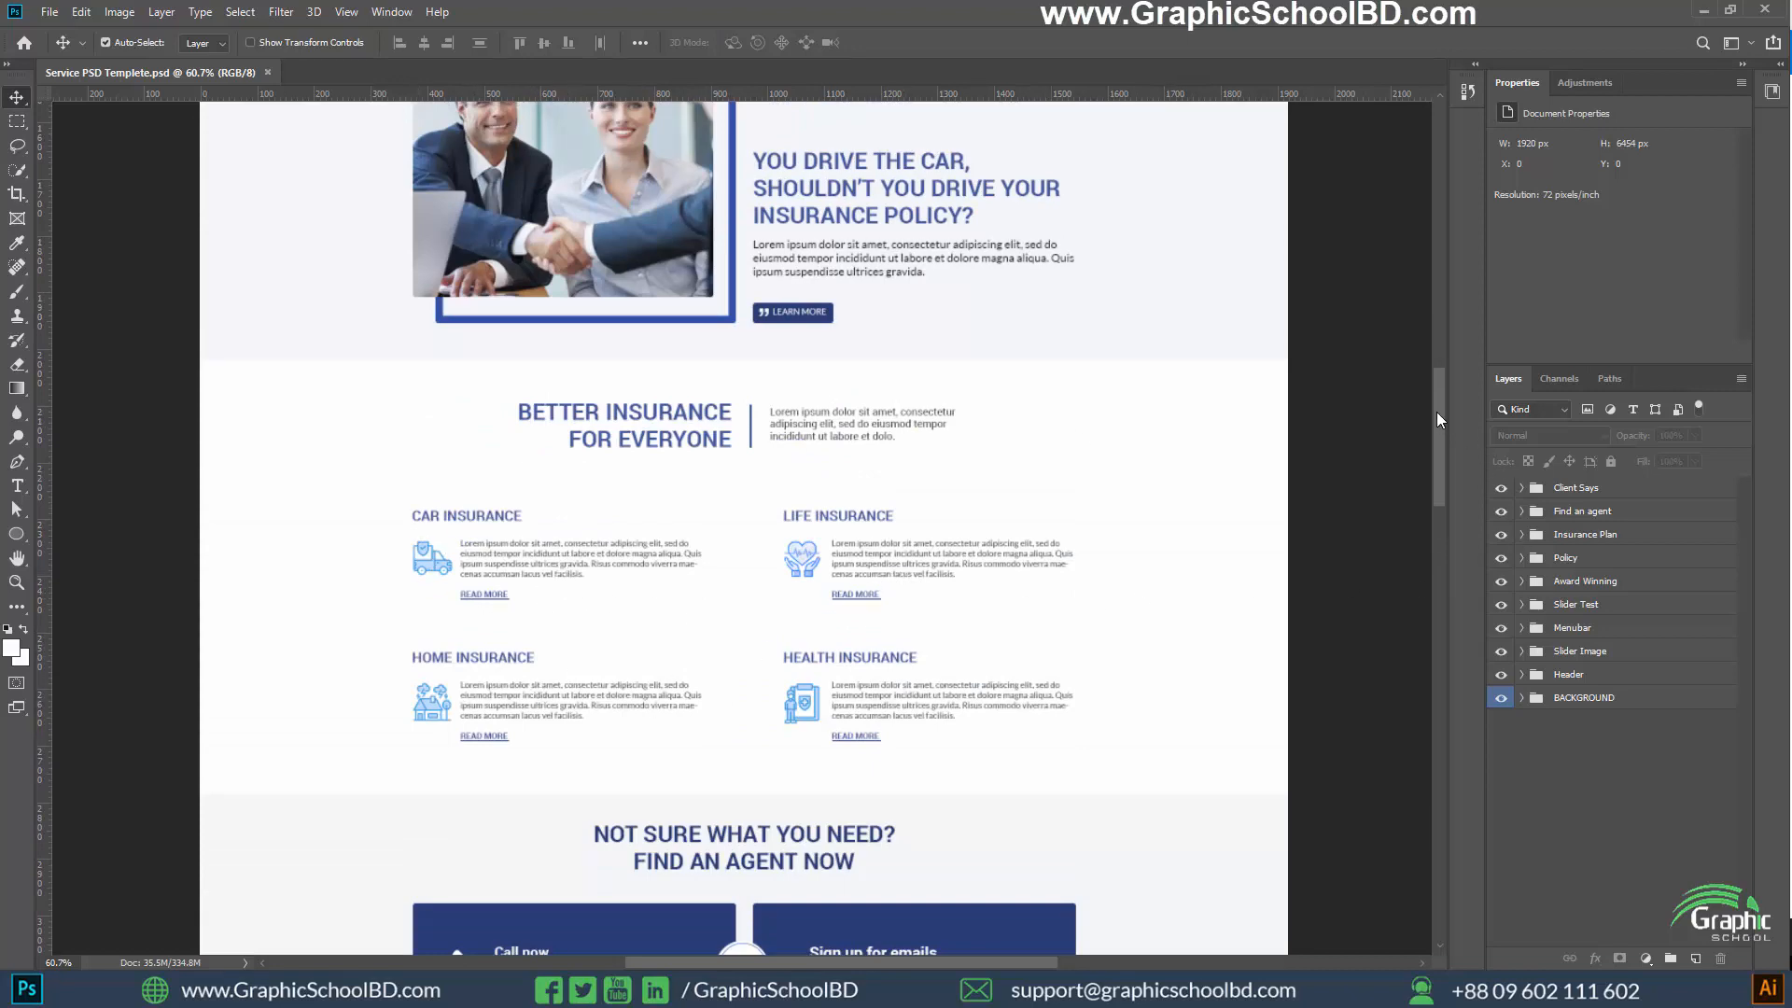
left_click_drag(1436, 418, 1396, 616)
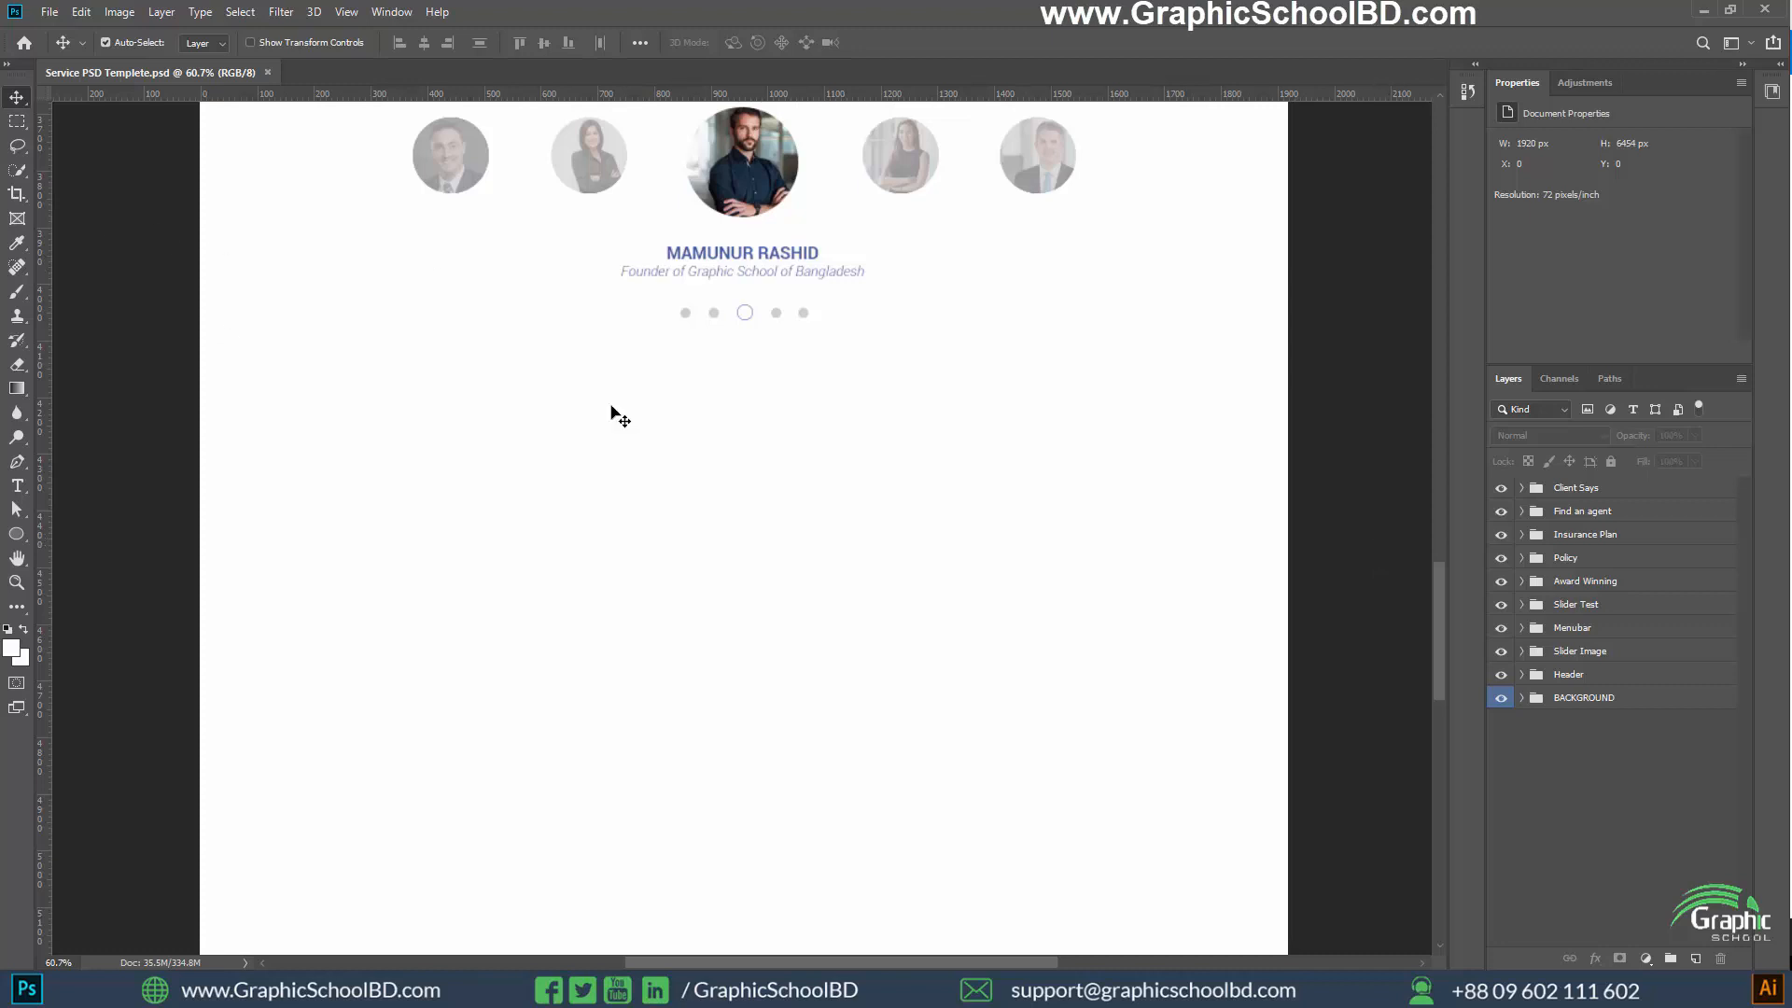
scroll(971, 471, "up", 1)
scroll(911, 464, "down", 1)
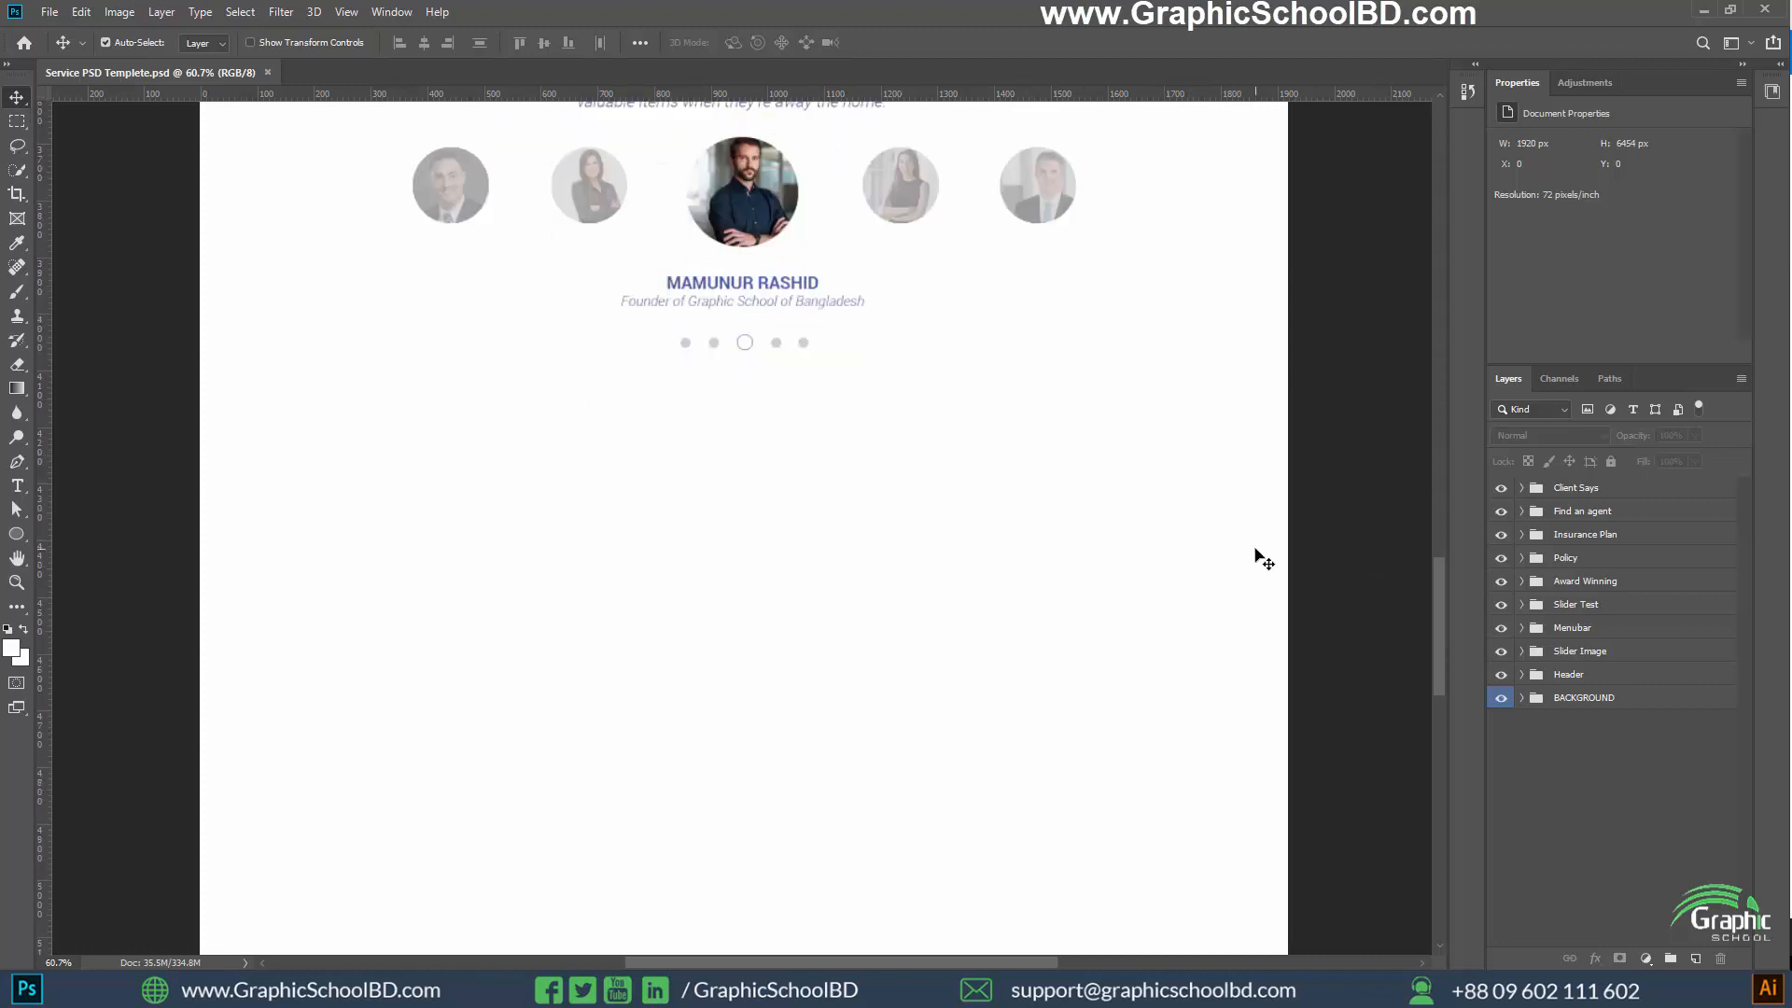
Draw a full-width rectangle about 1920 × 811 px below the client testimonials and fill it with the recently used dark blue
right_click(19, 536)
left_click(99, 531)
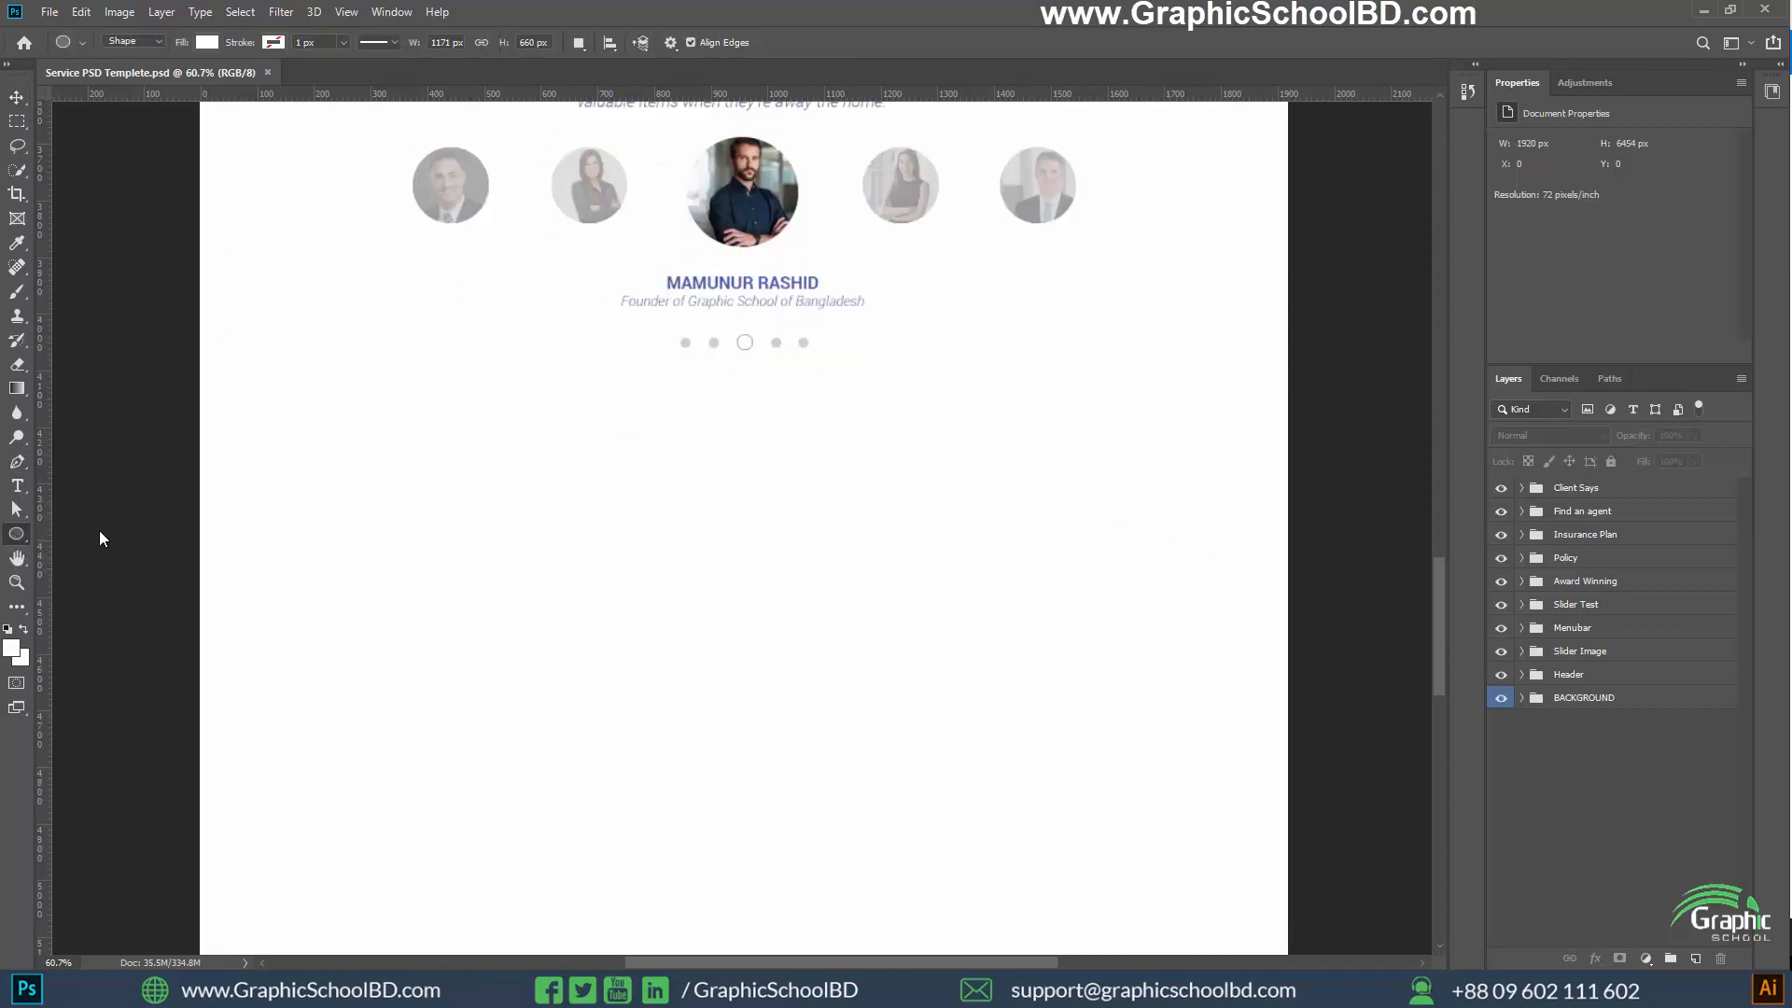
left_click_drag(197, 429, 1288, 880)
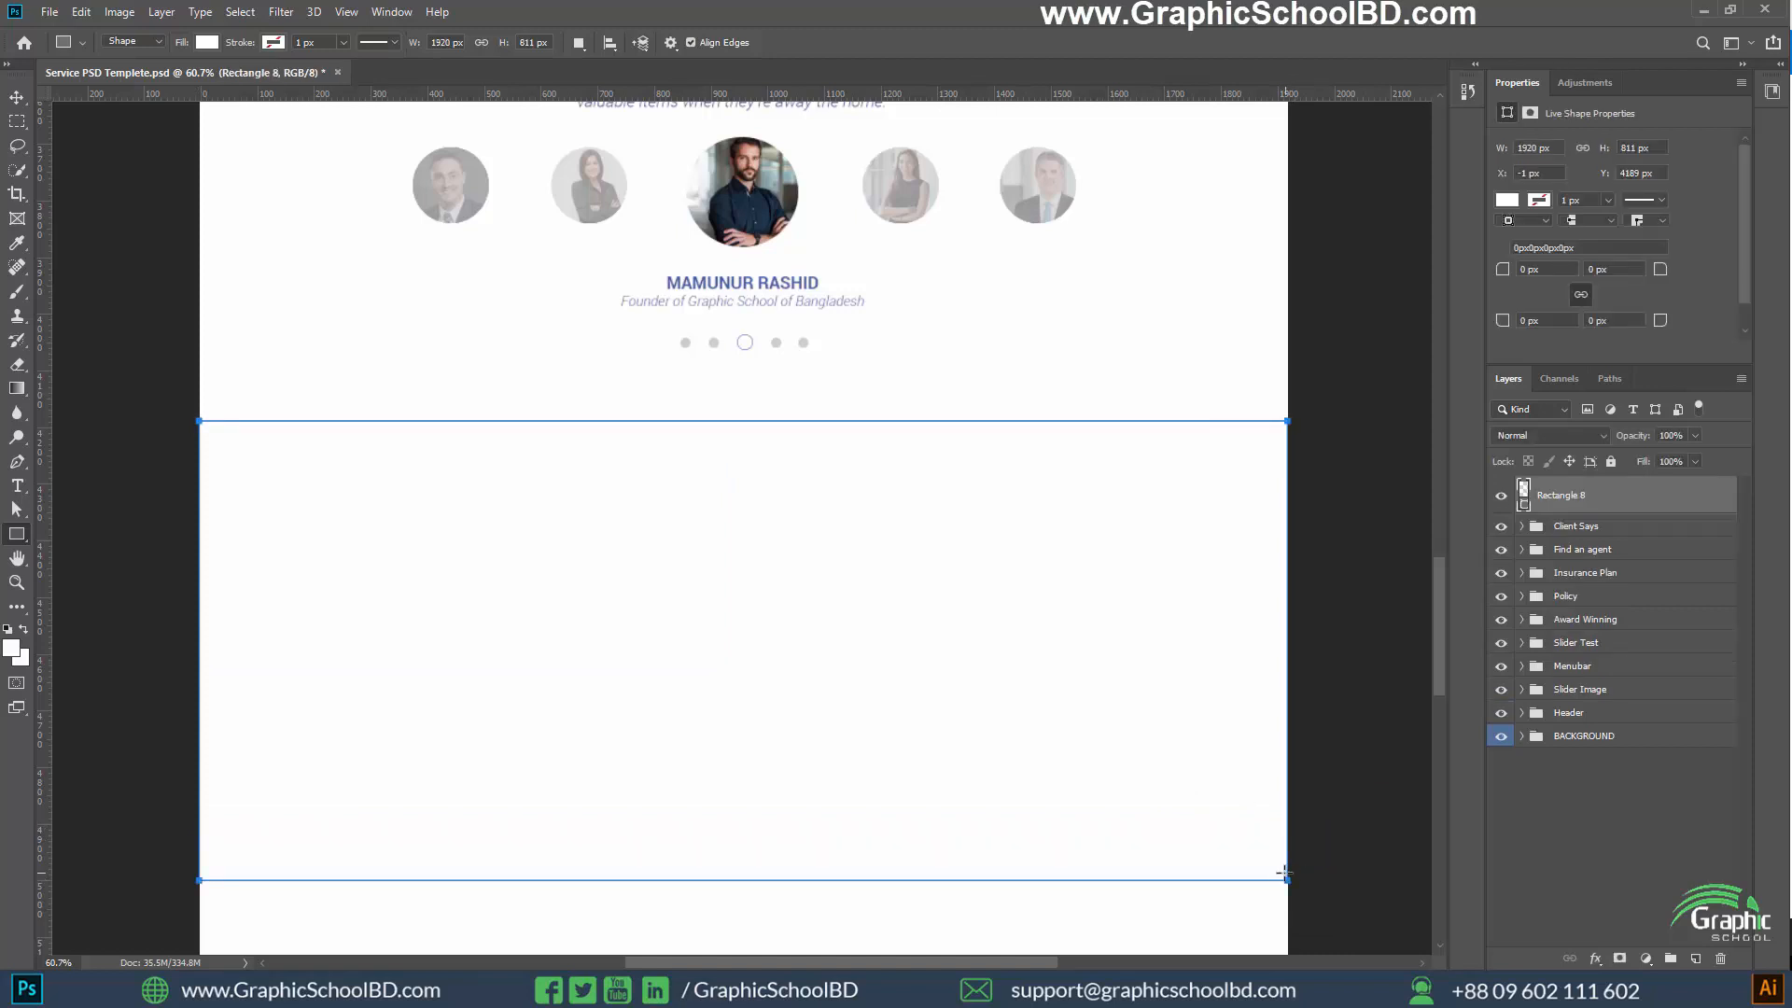
left_click(208, 42)
left_click(131, 140)
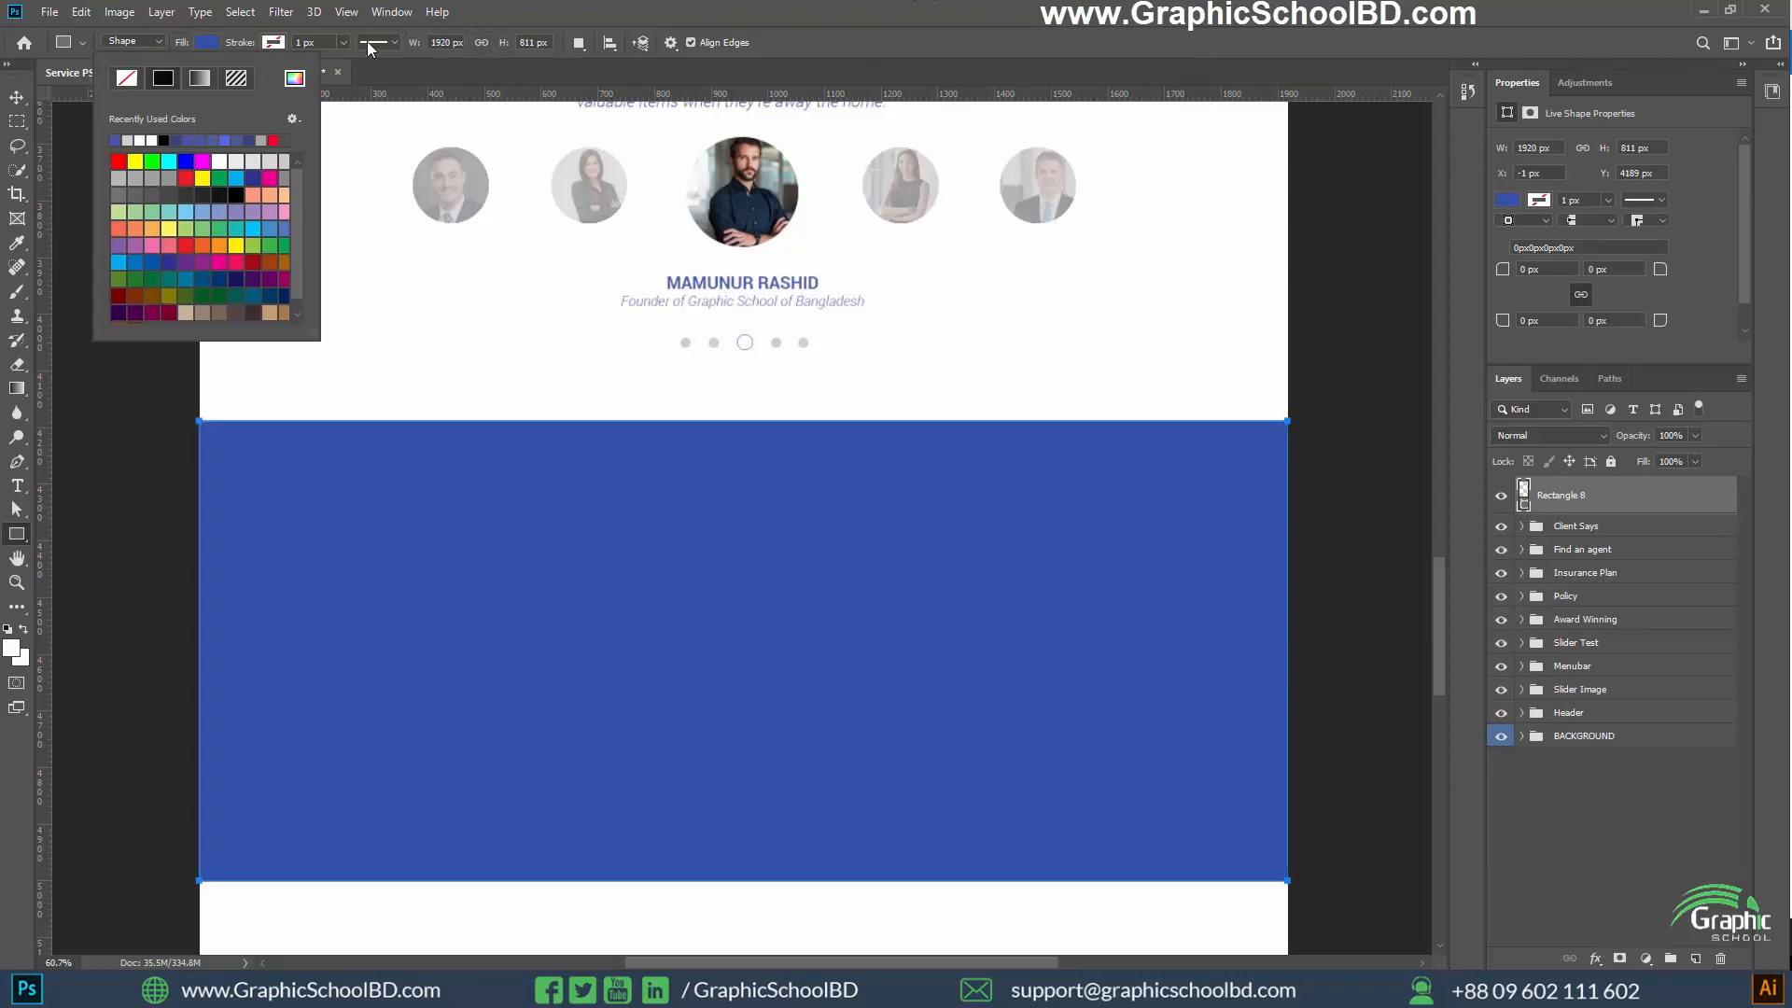
left_click(183, 141)
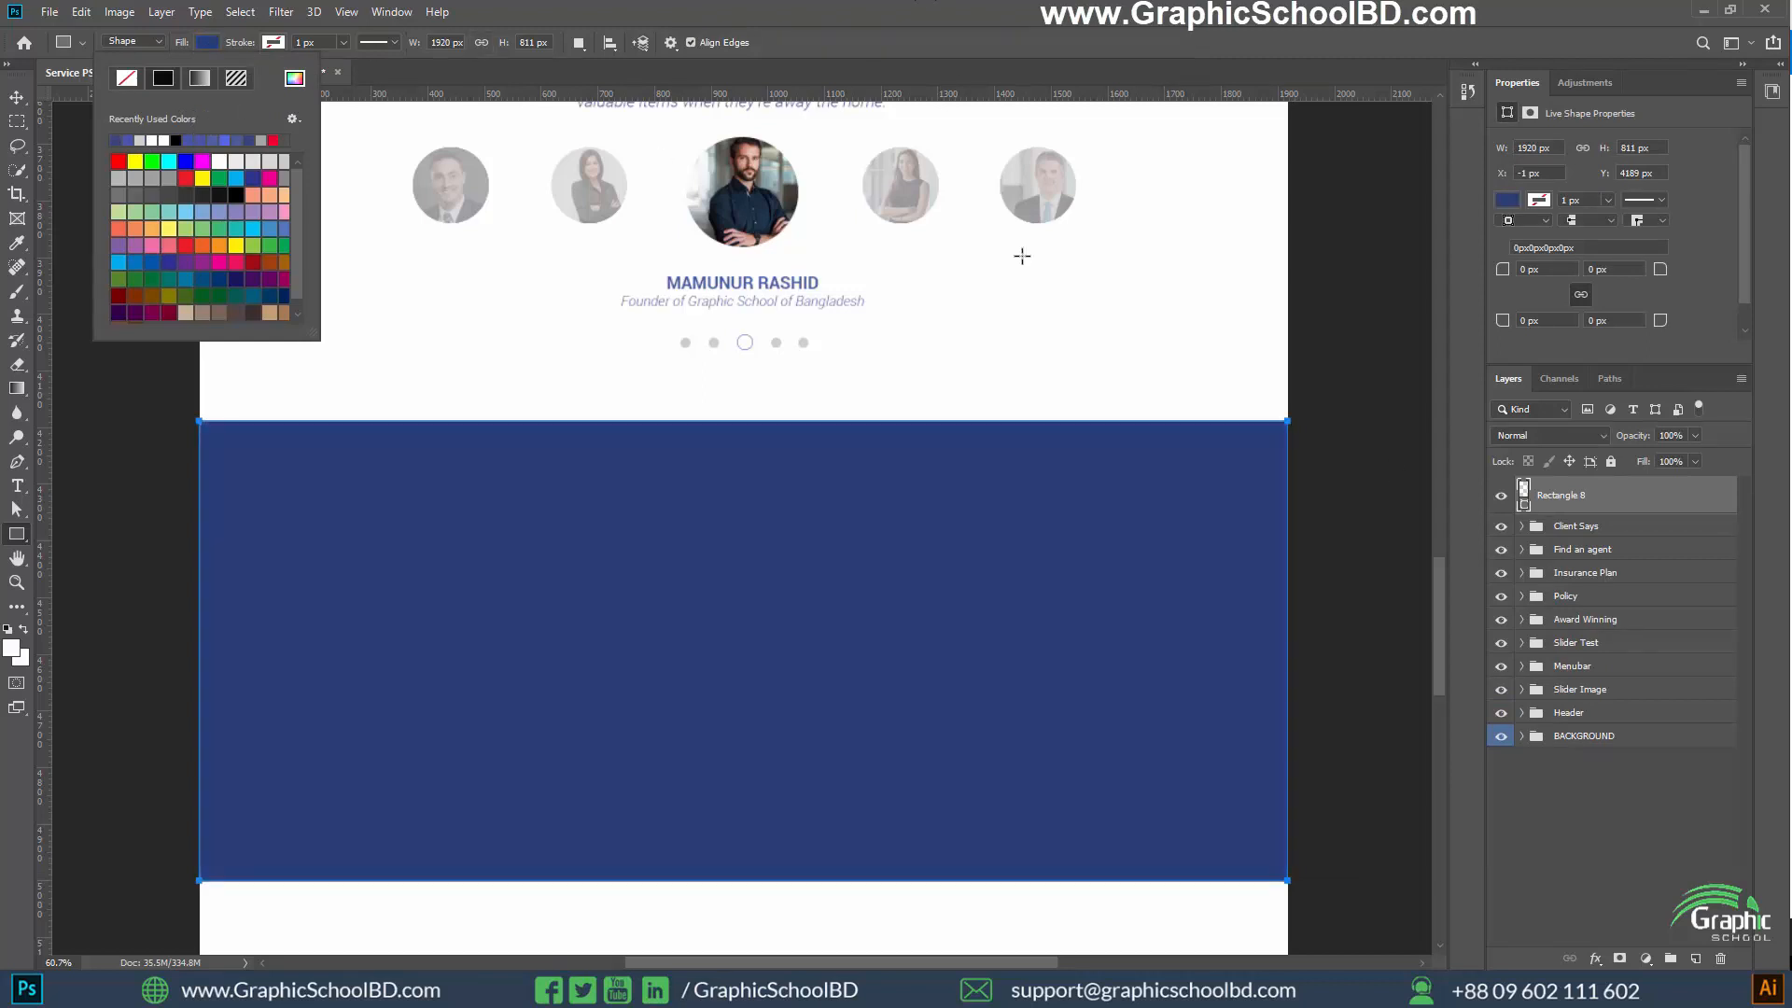
Lower the new blue rectangle's layer opacity to about 3%
left_click(1695, 435)
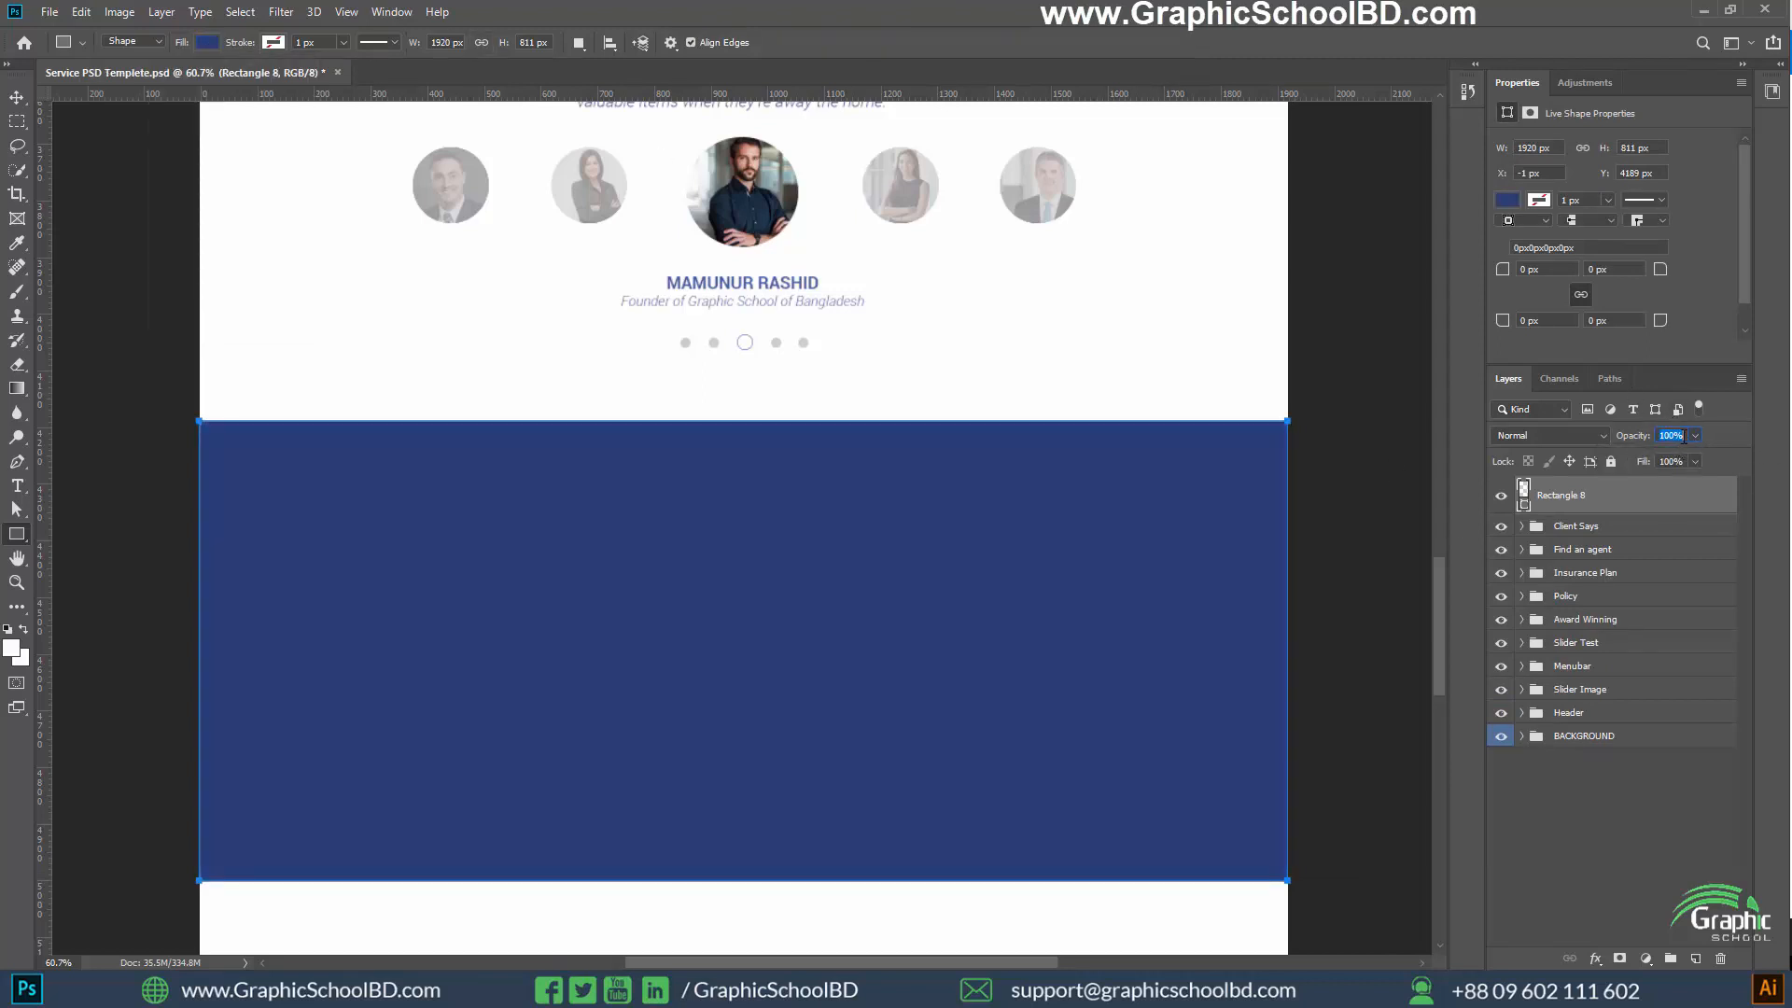
left_click(1614, 455)
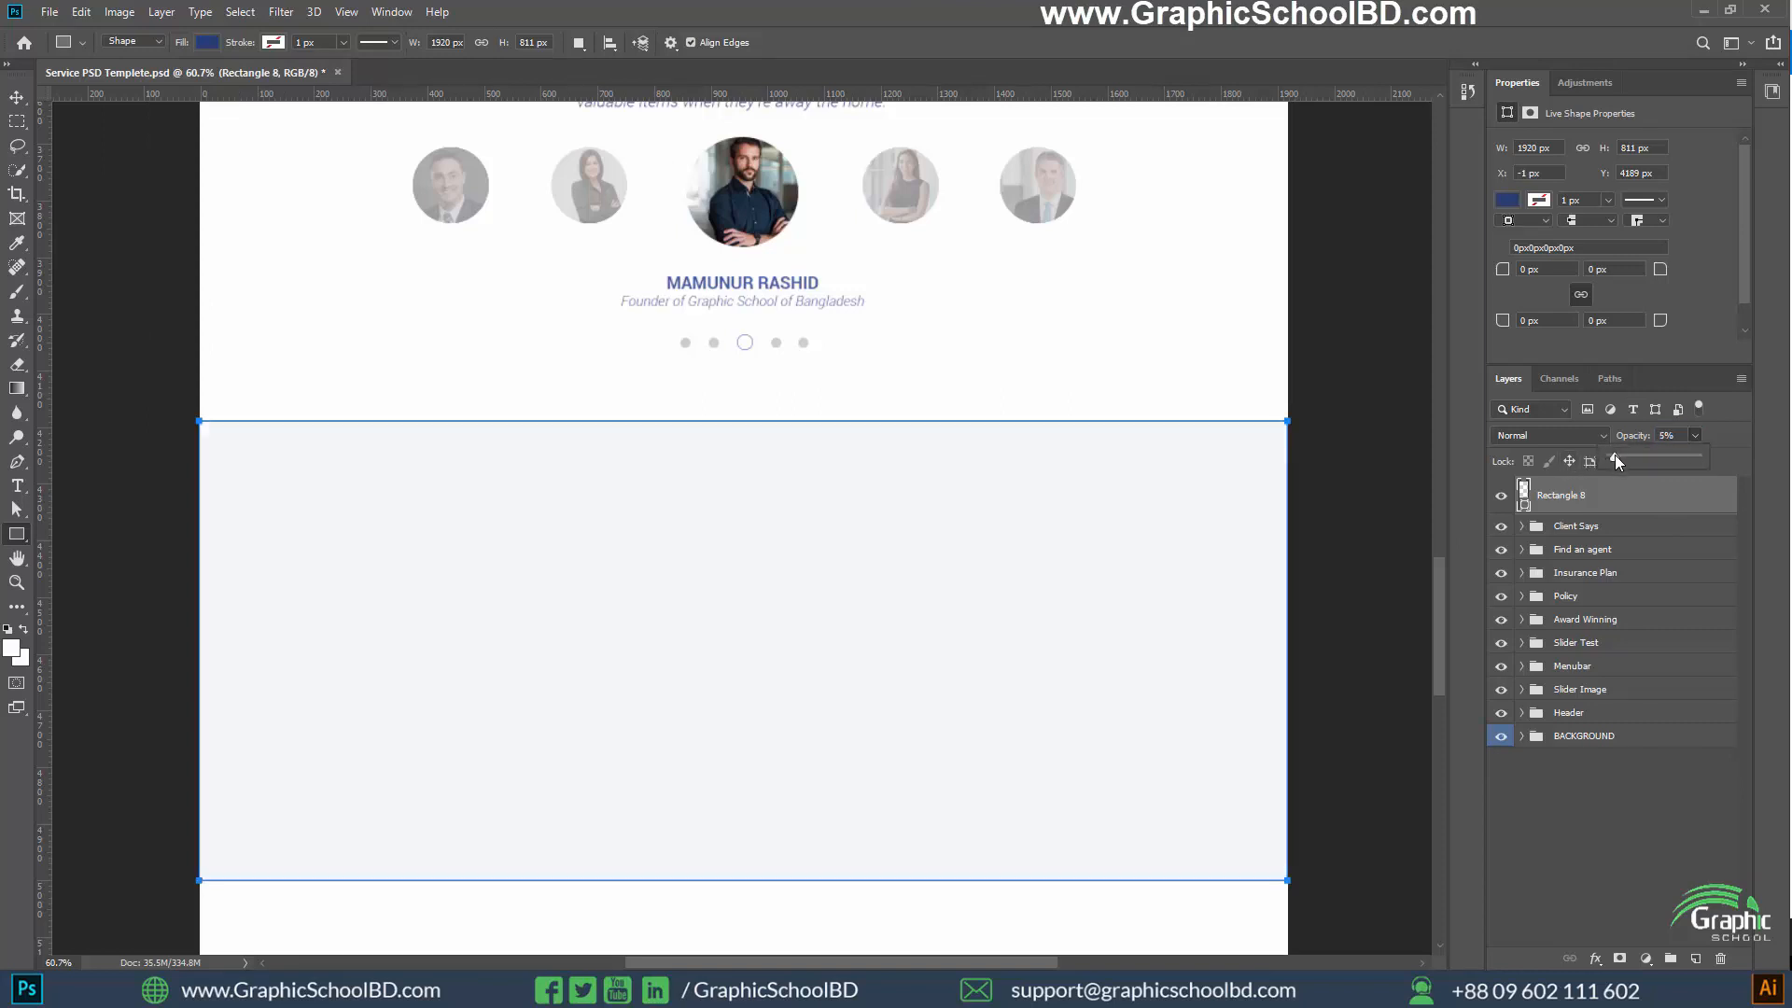
left_click_drag(1623, 456, 1622, 456)
left_click(1564, 853)
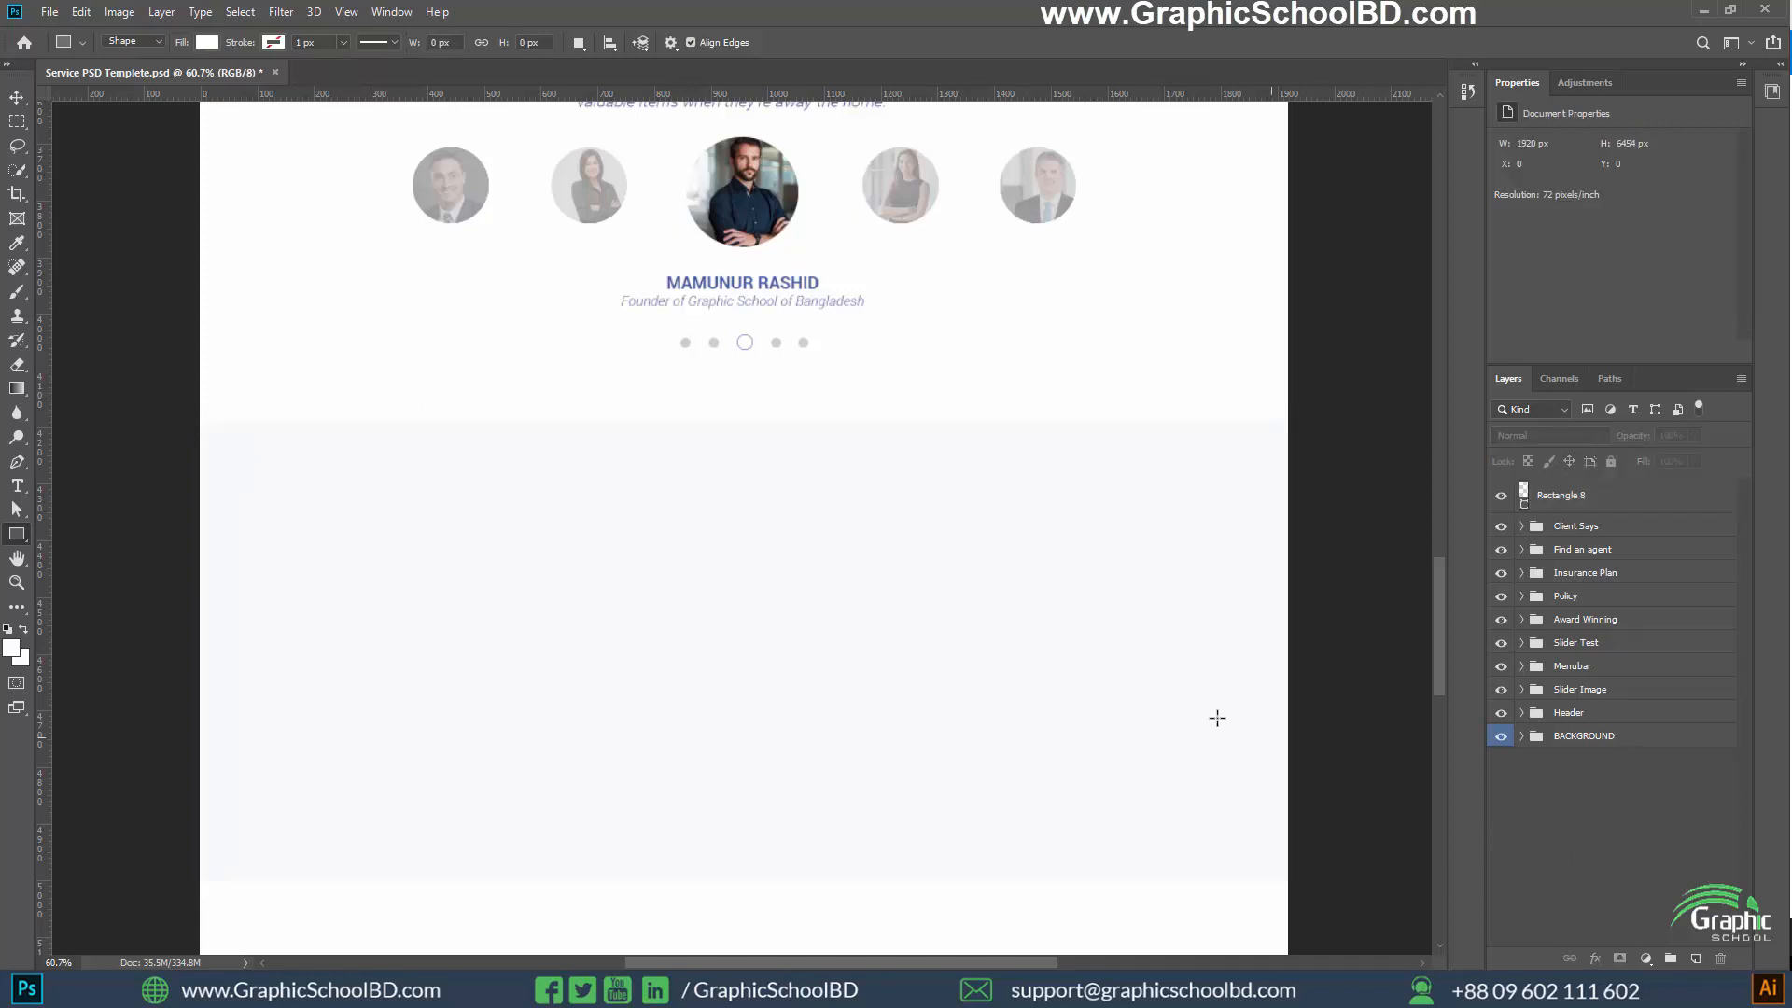
key("v")
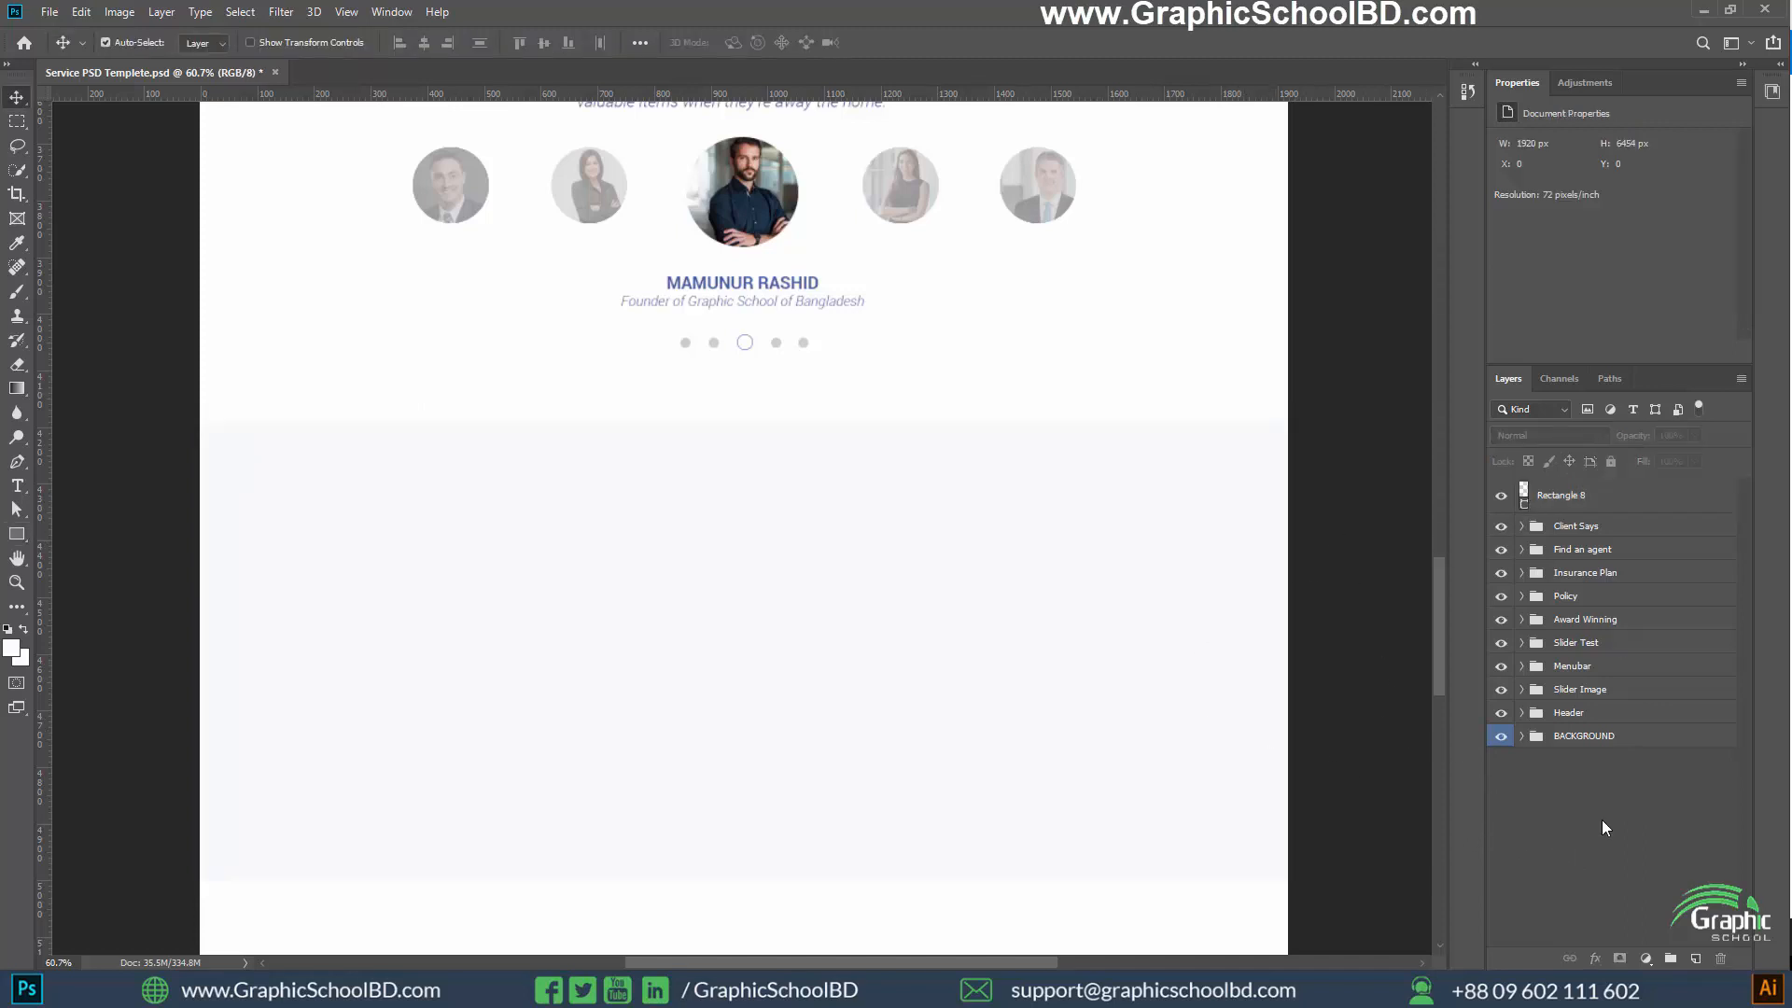
Set the blue background rectangle's layer opacity to about 12%
left_click(1552, 493)
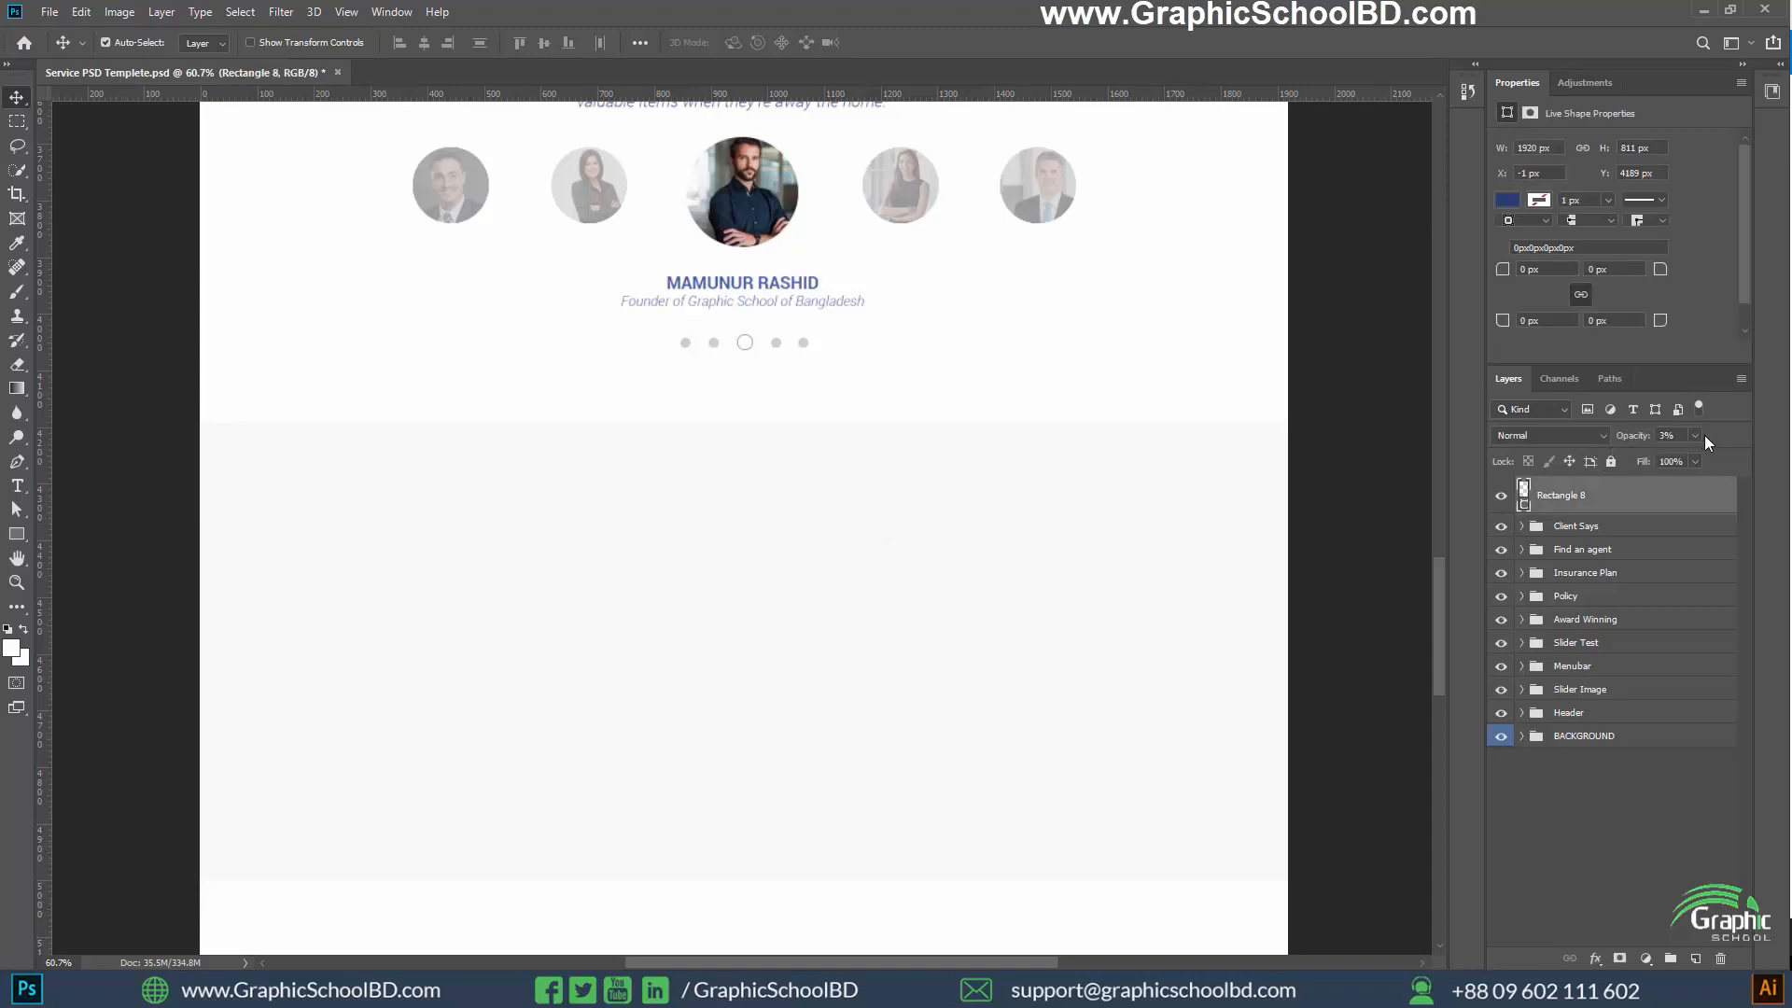
left_click_drag(1657, 457, 1663, 457)
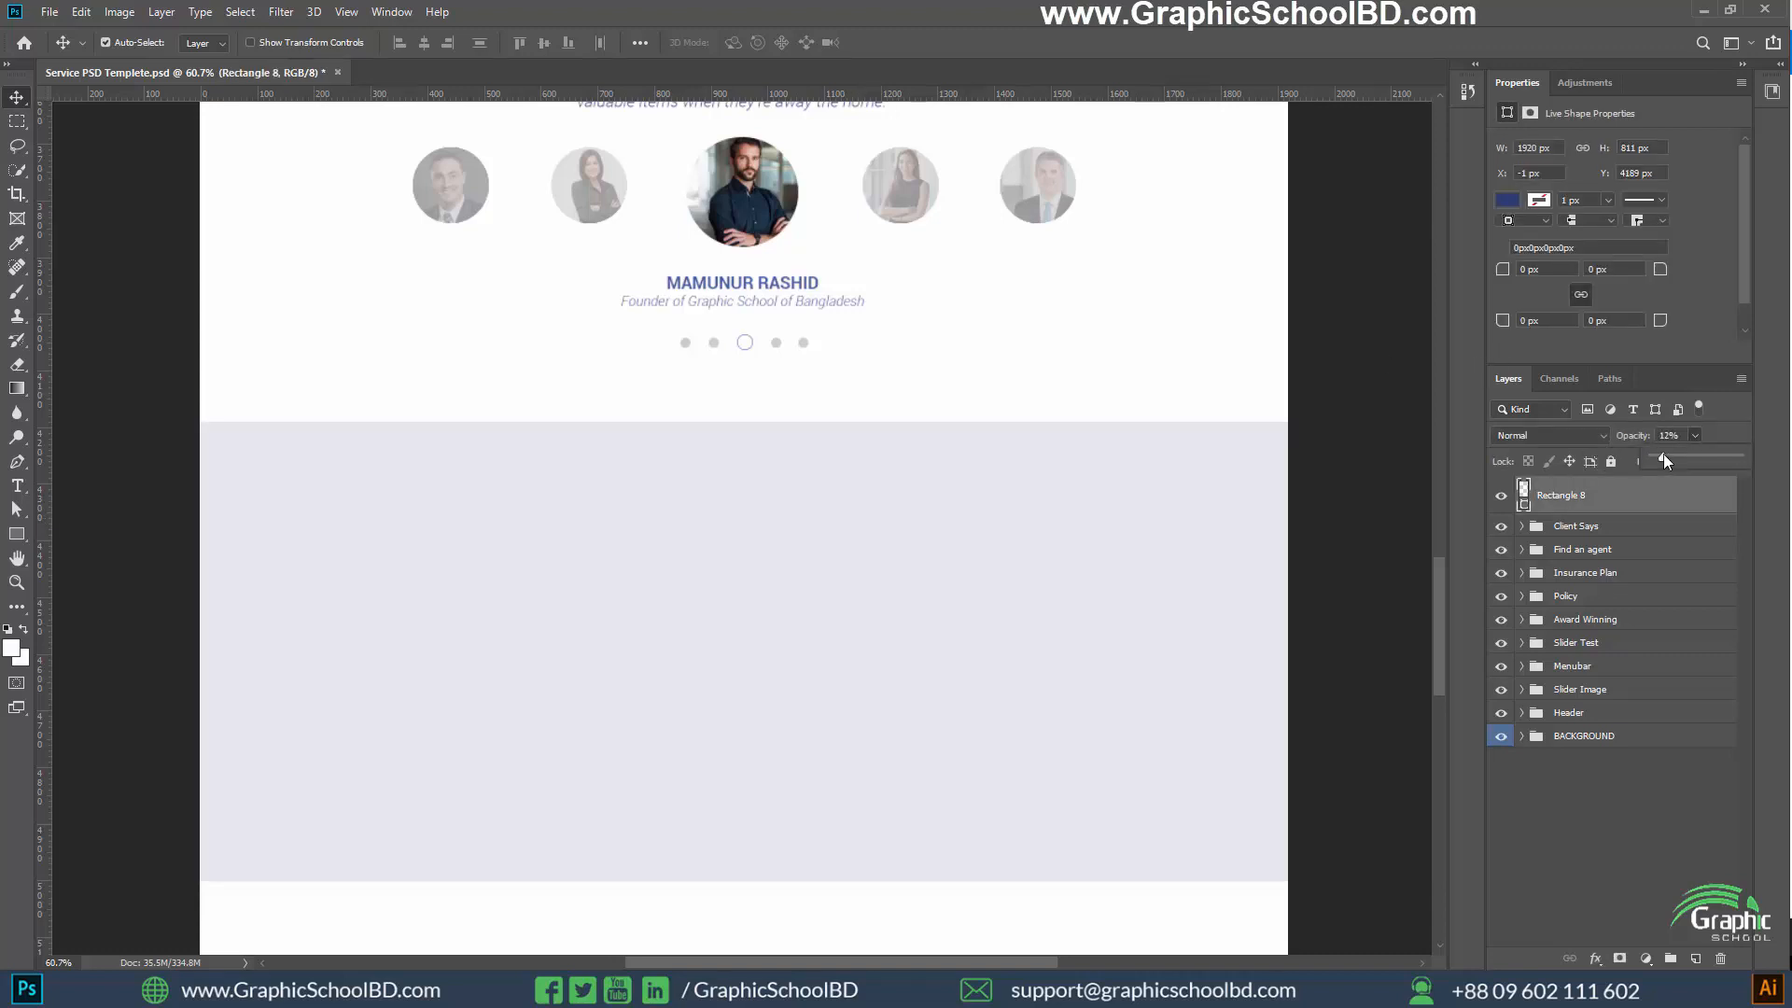
left_click(1572, 839)
Show the guides and draw a white rounded rectangle about 570 × 726 px with 5 px corners along the left columns of the tinted band
scroll(971, 700, "down", 1)
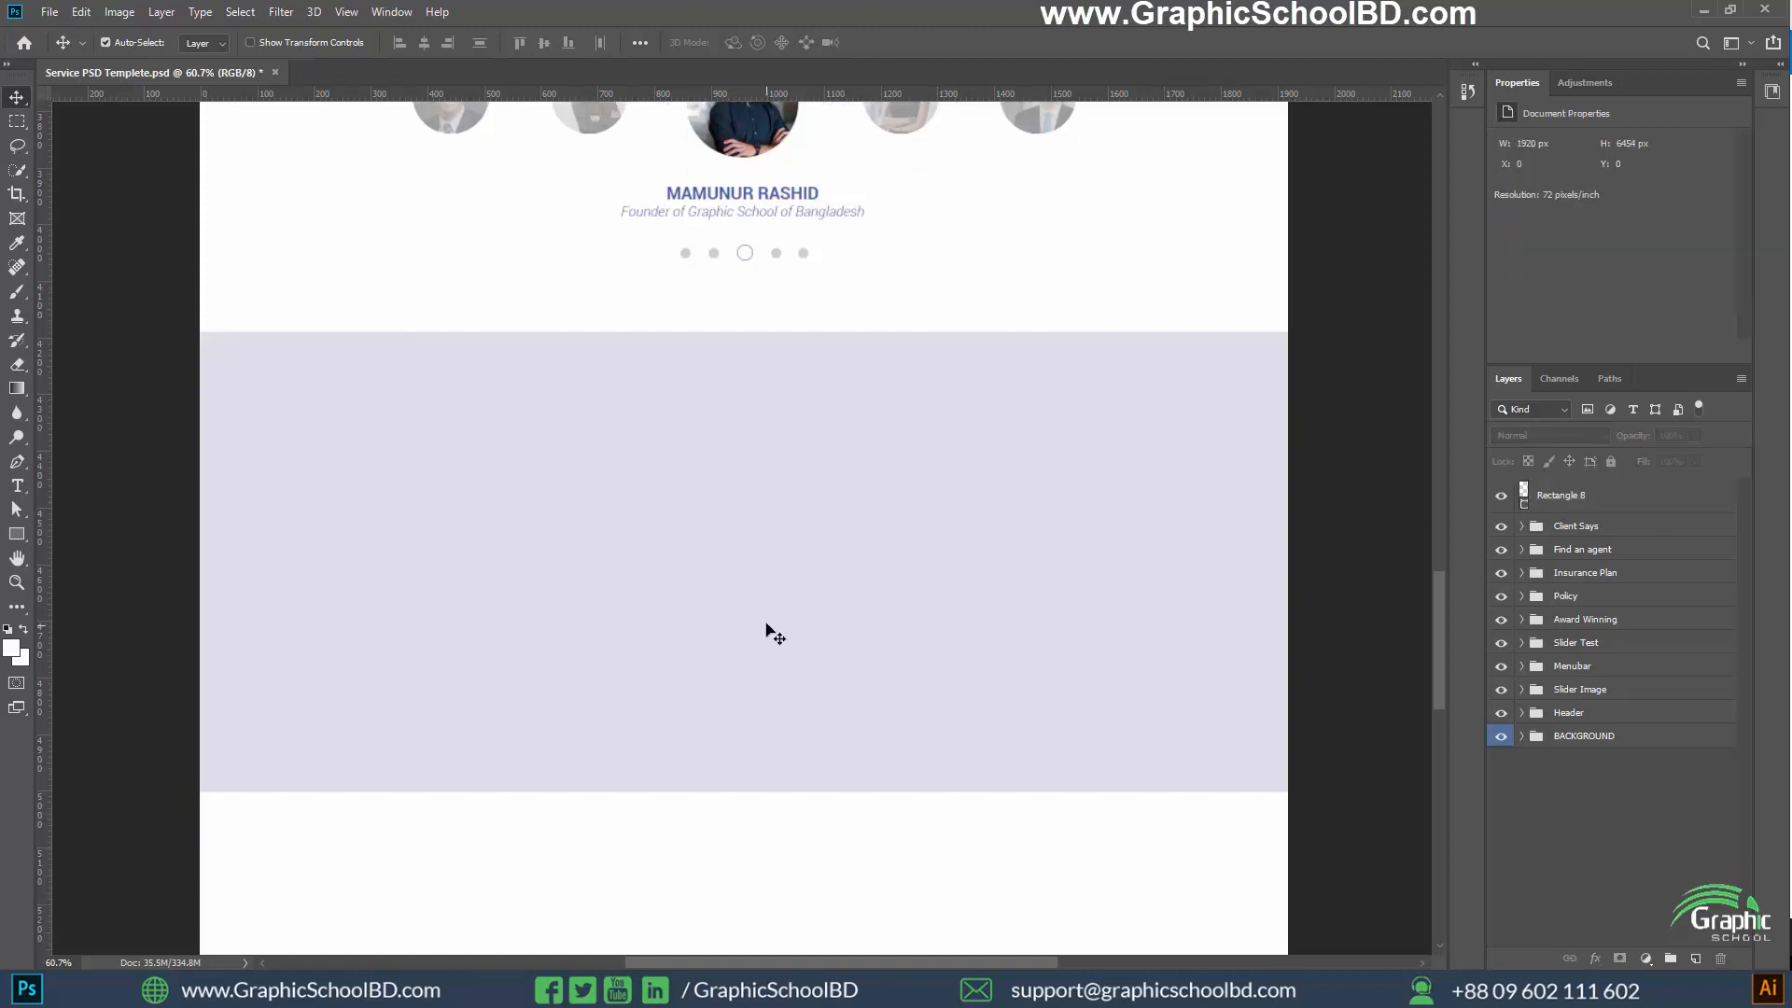
scroll(767, 624, "up", 2)
scroll(773, 611, "down", 3)
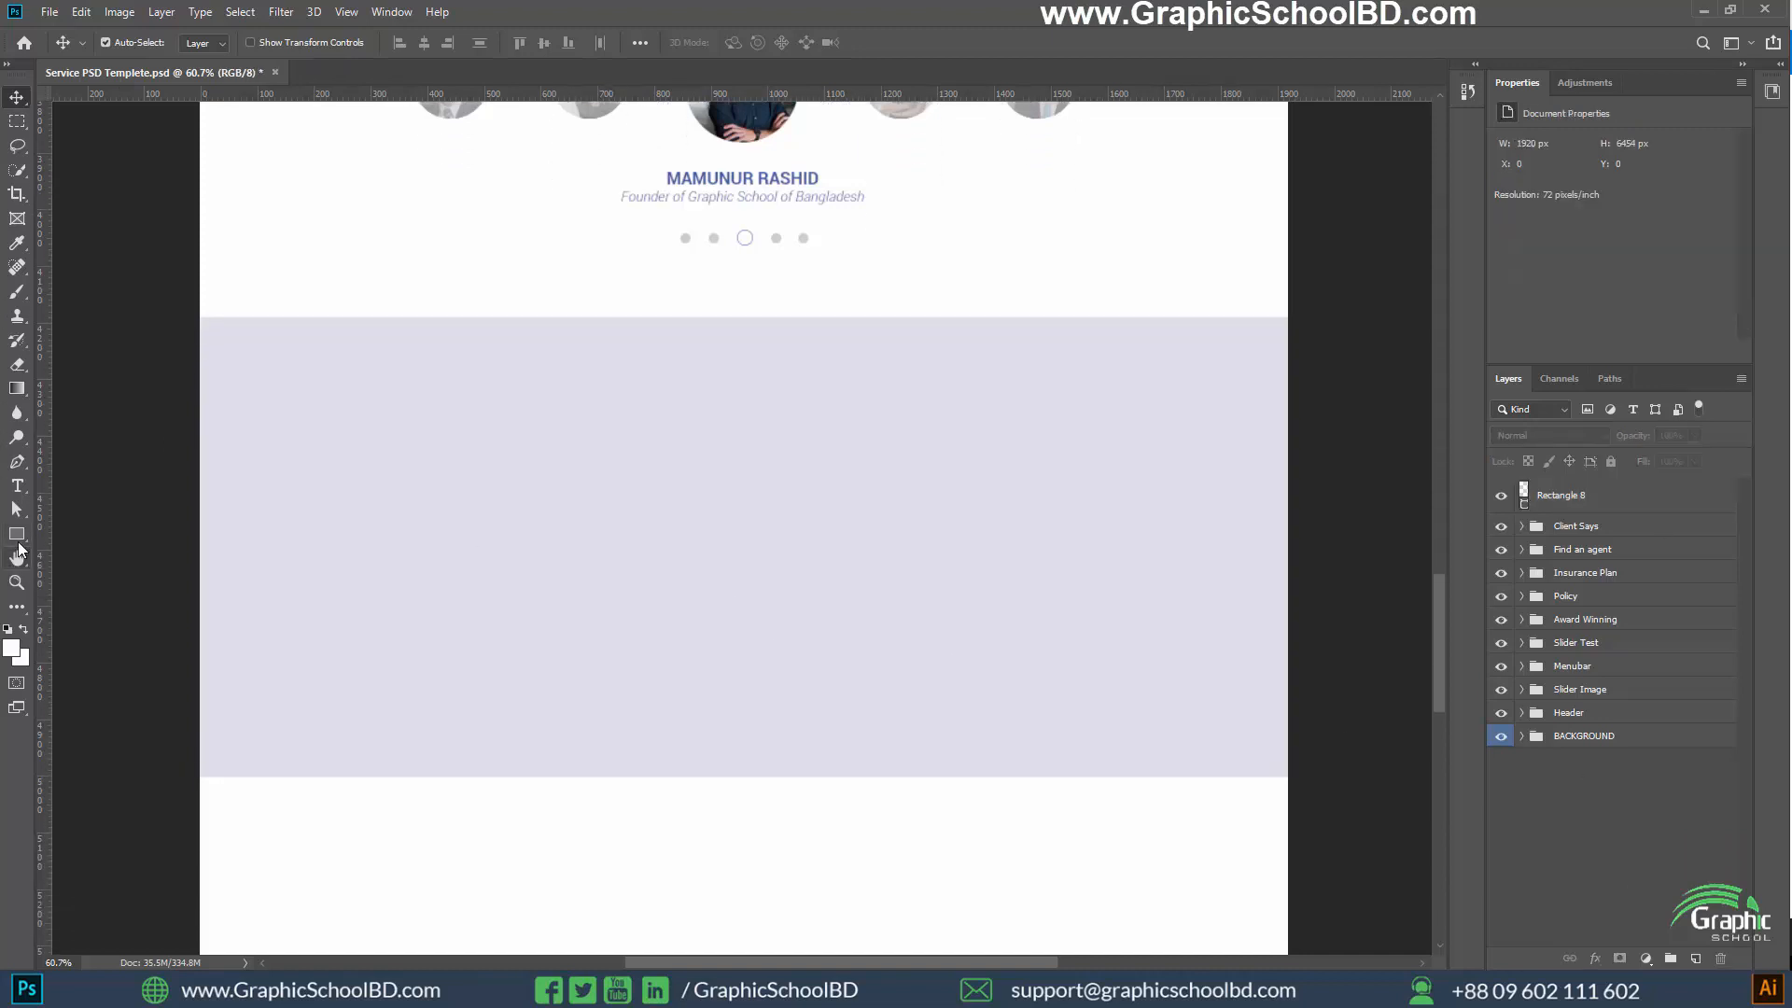
key("ctrl+semicolon")
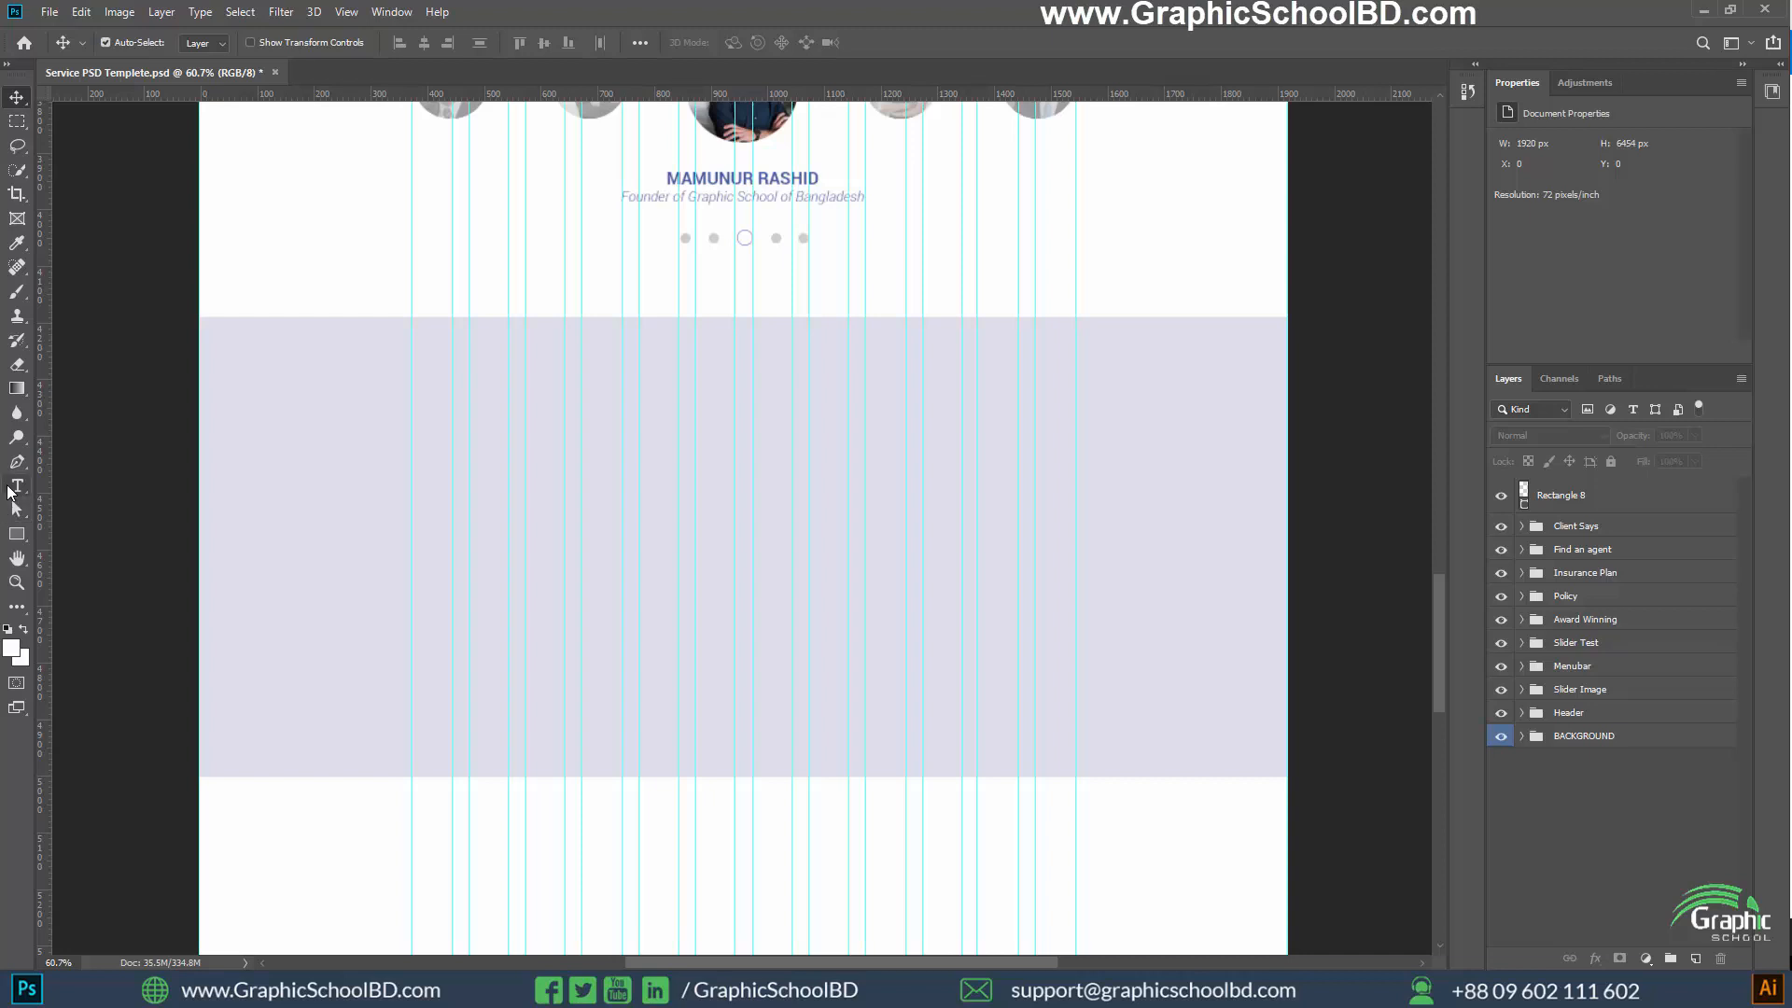
left_click(13, 536)
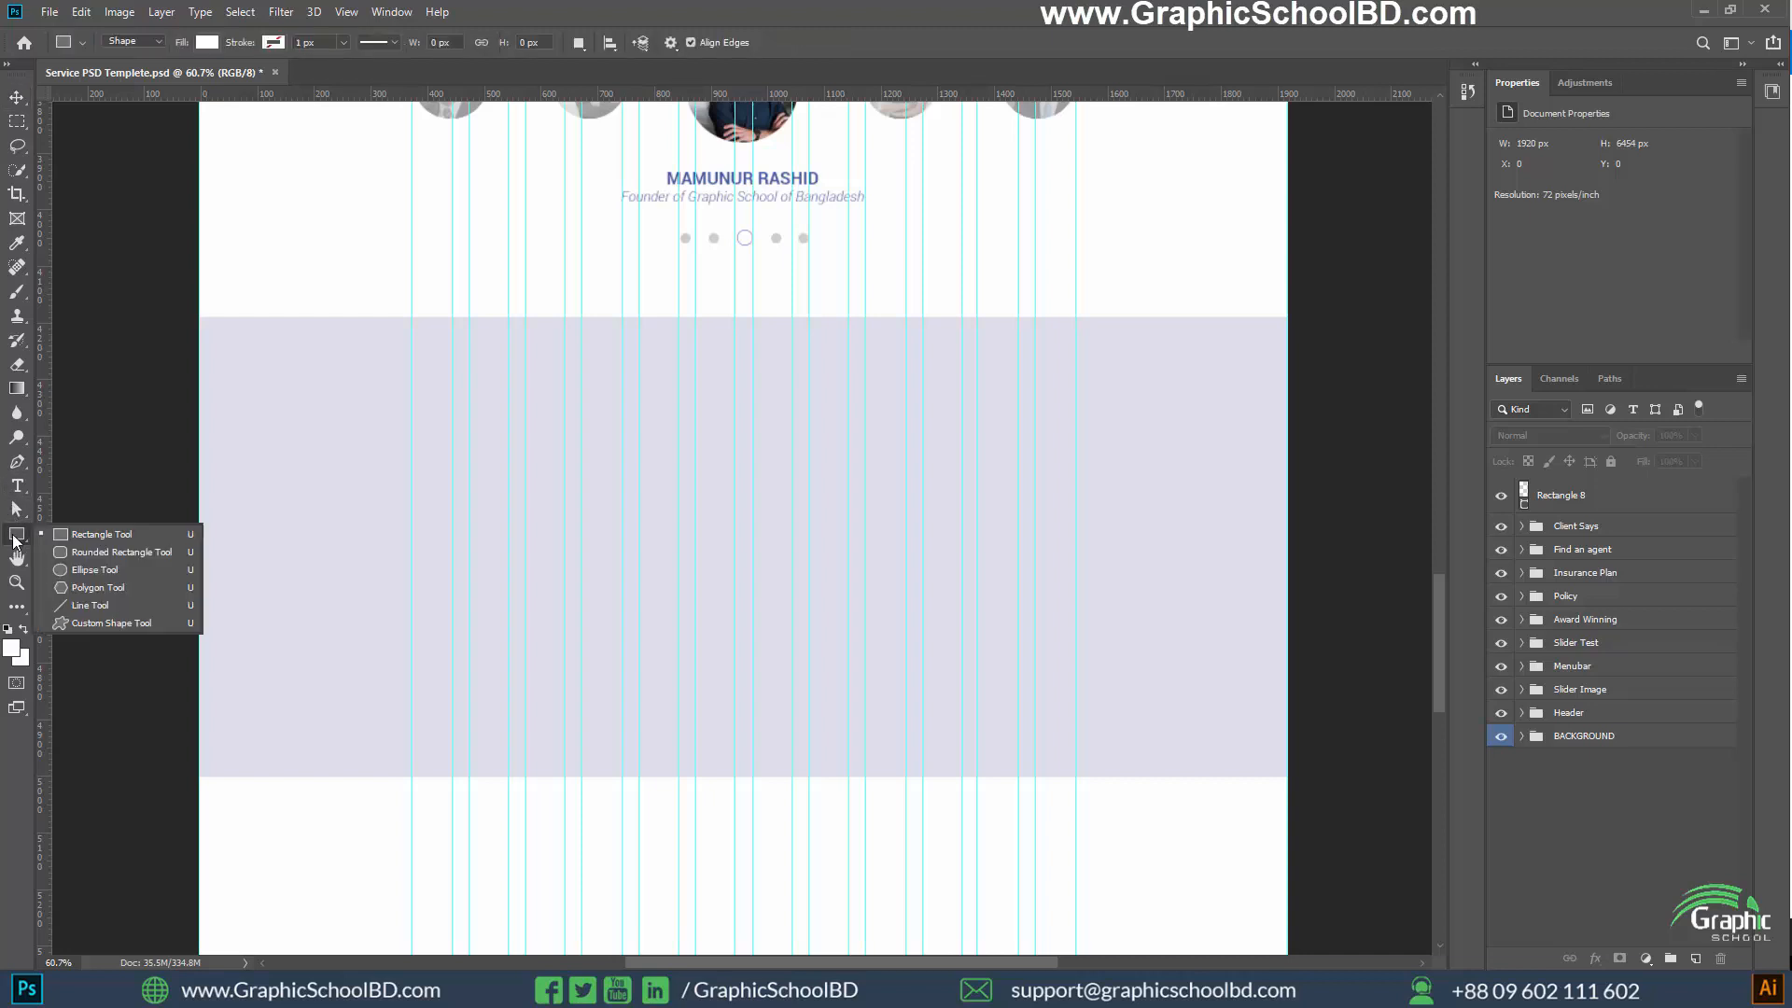
left_click(79, 553)
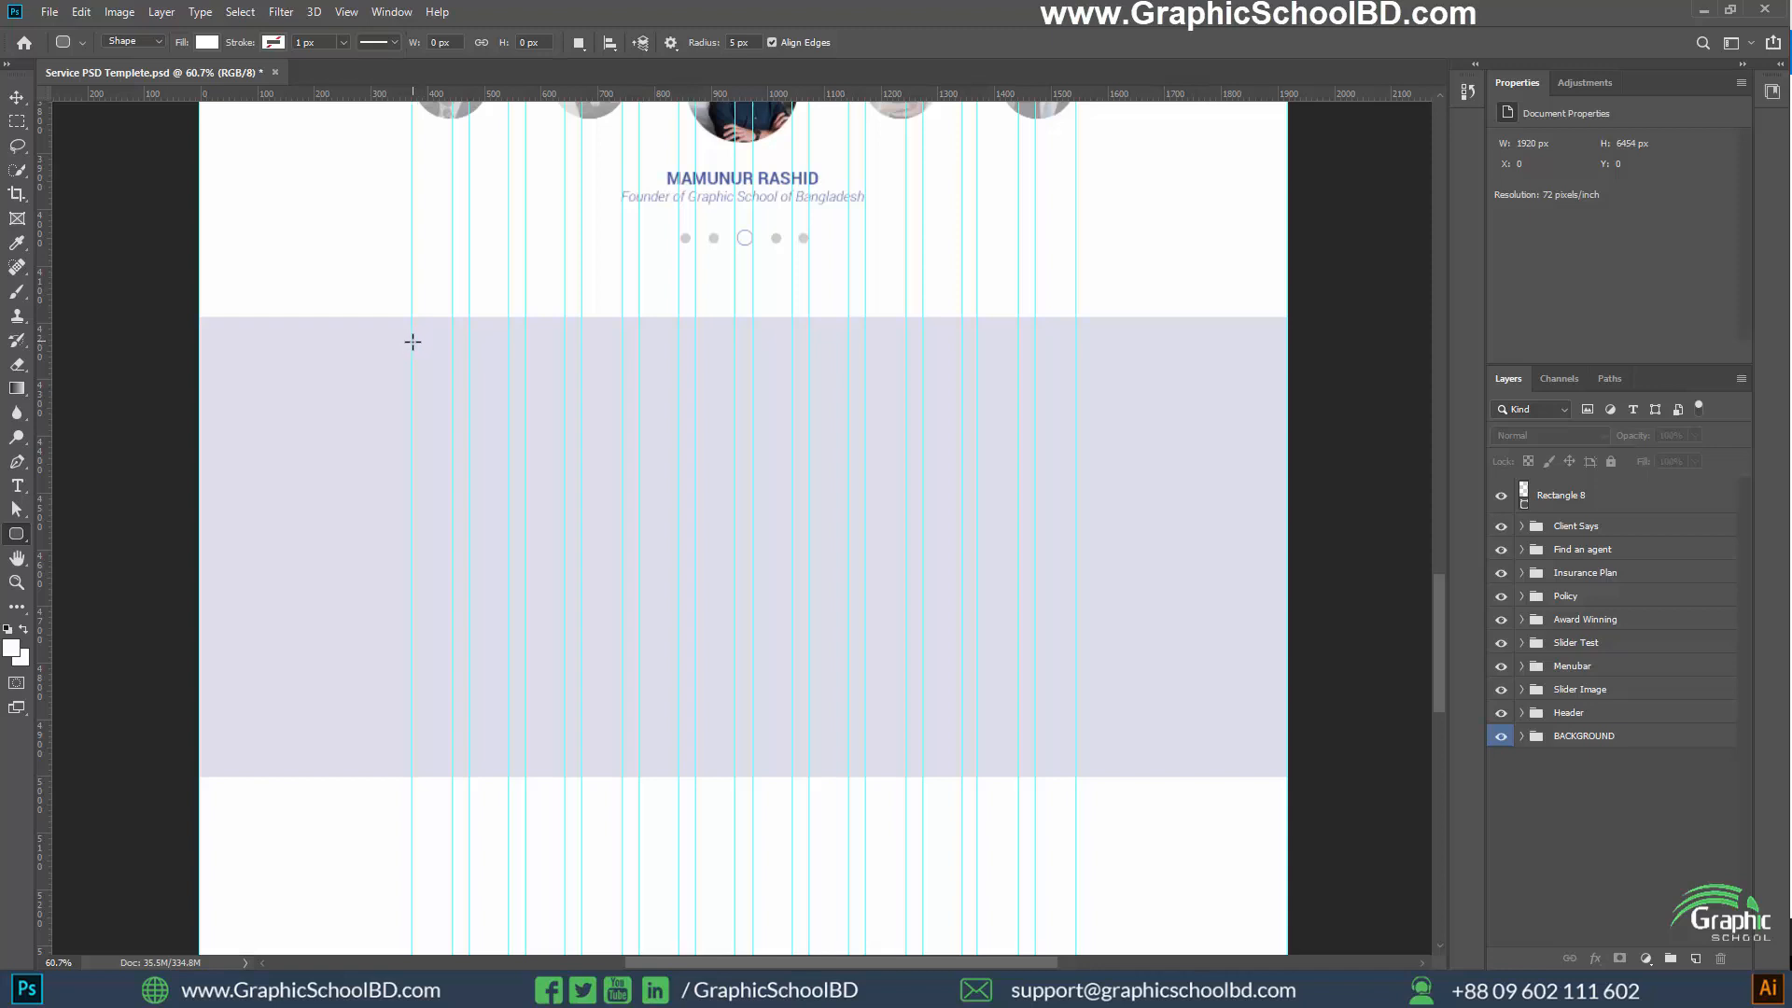
left_click_drag(413, 334, 735, 744)
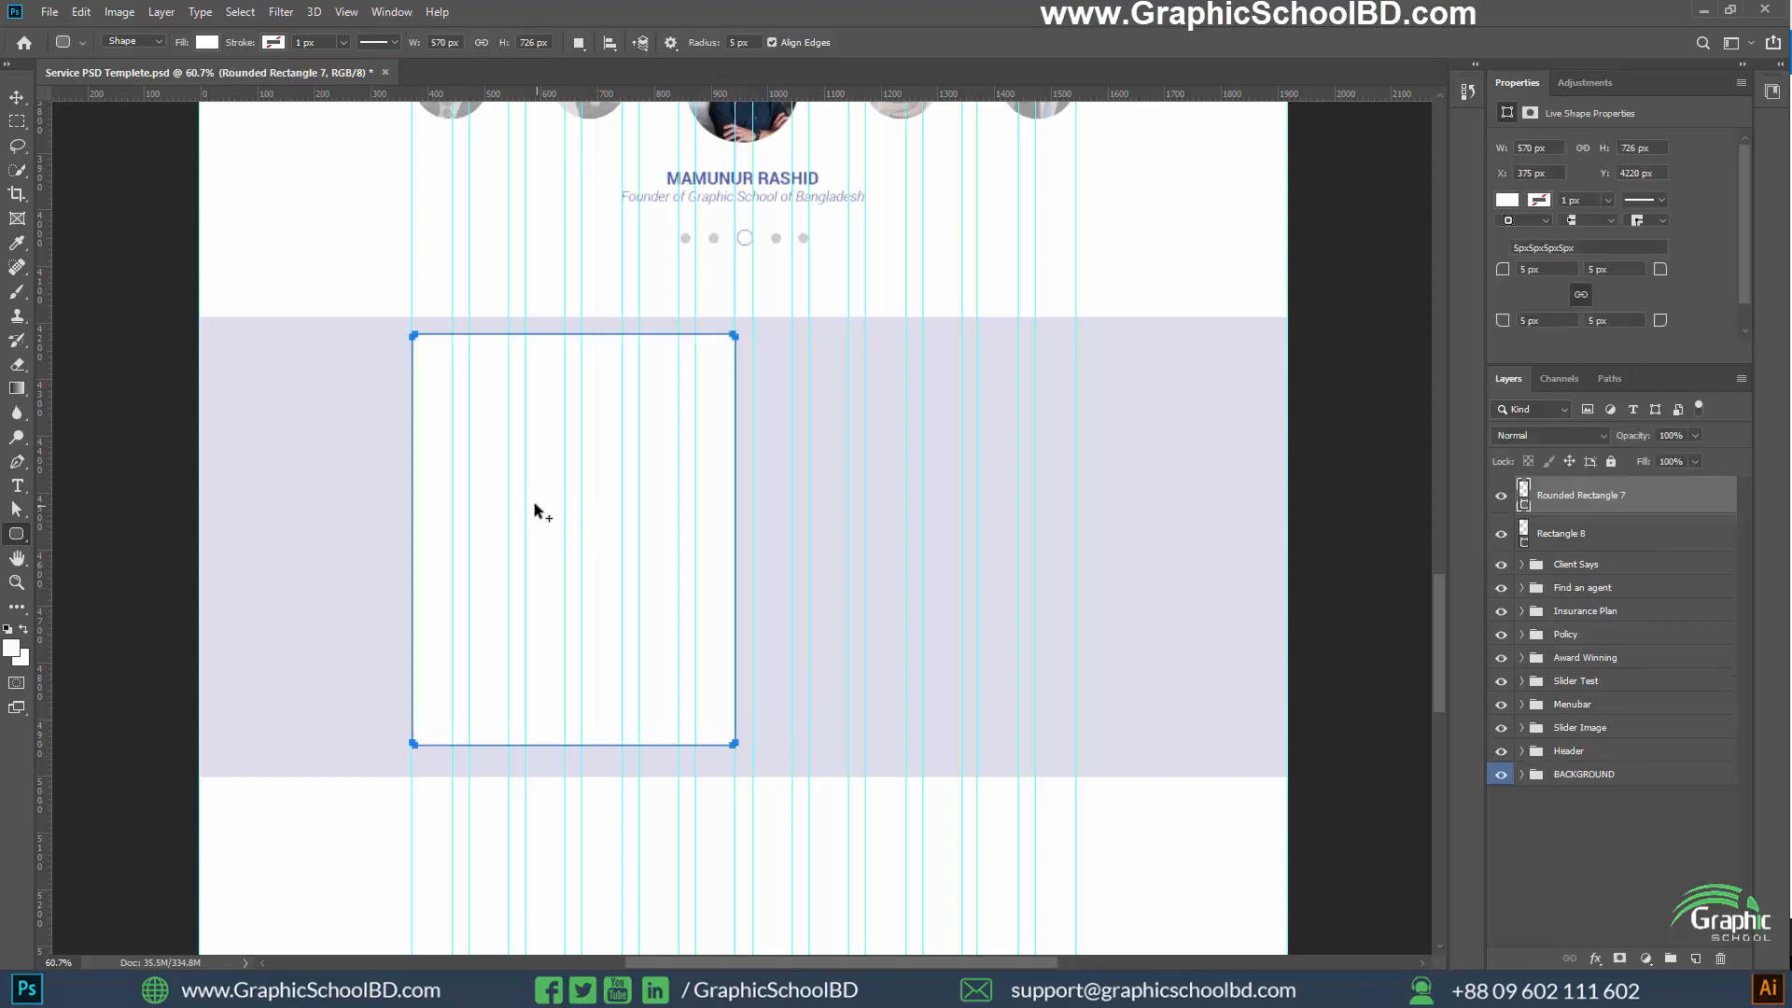
scroll(534, 504, "up", 2)
left_click(17, 97)
scroll(653, 663, "down", 2)
scroll(595, 651, "up", 1)
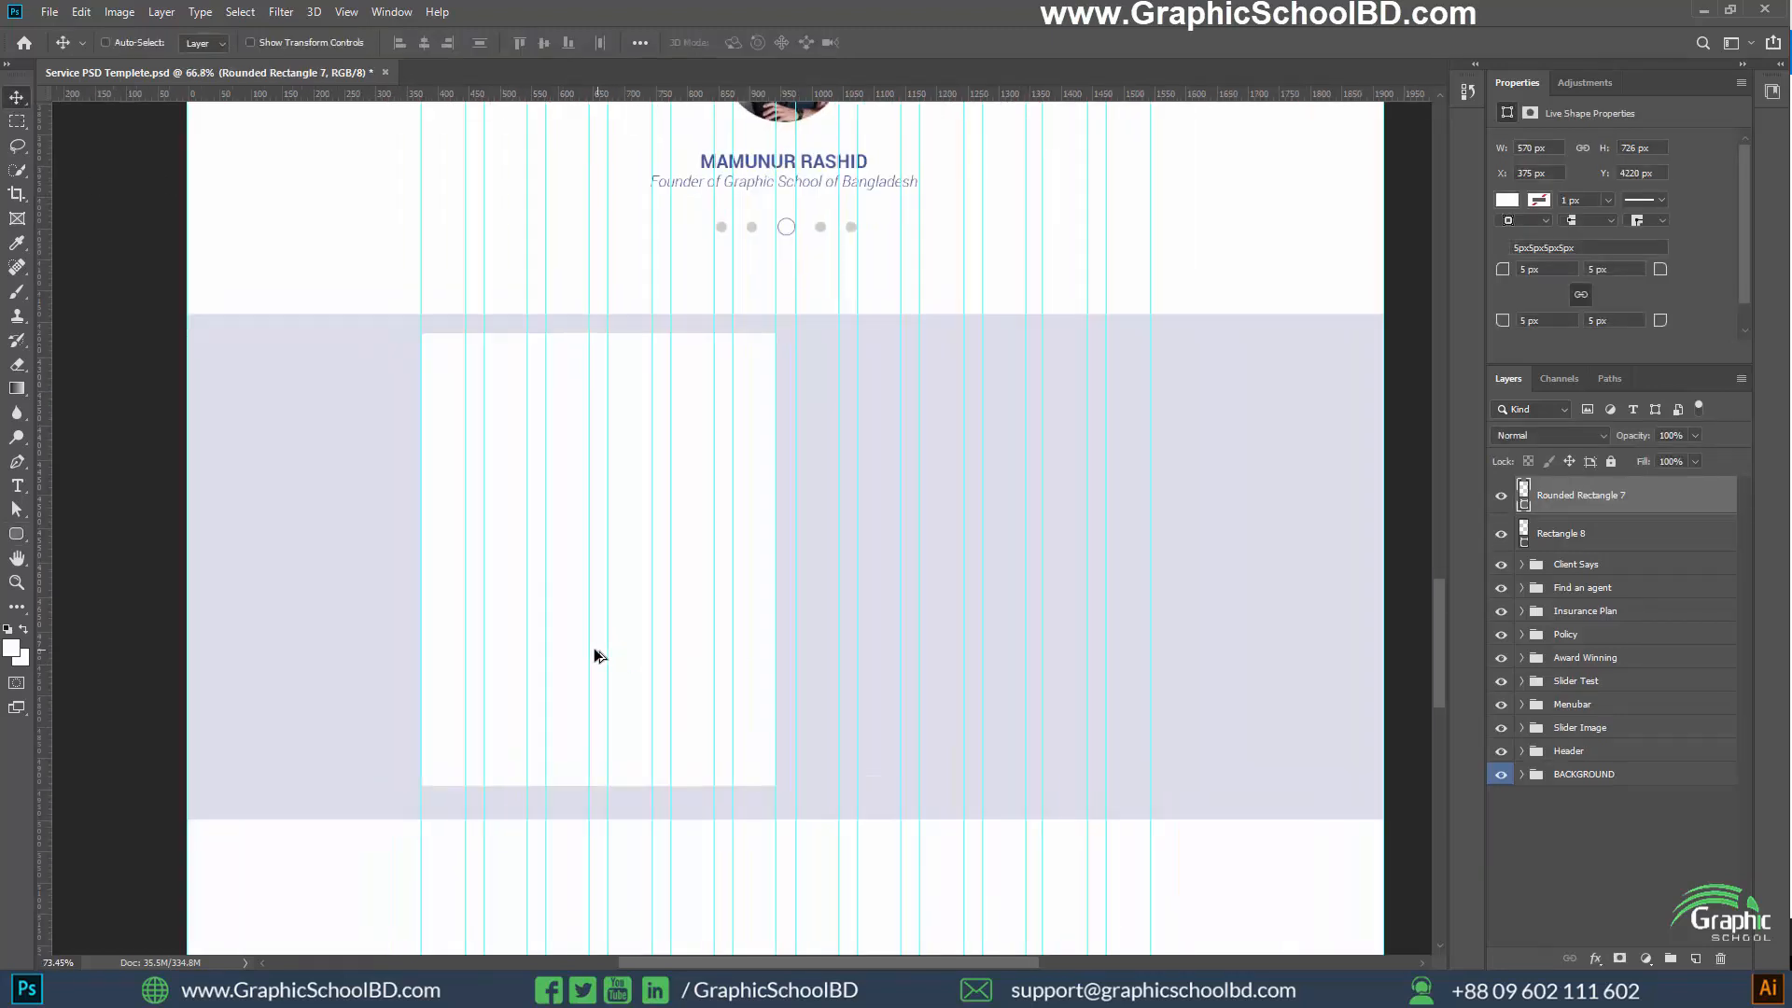
scroll(578, 653, "up", 1)
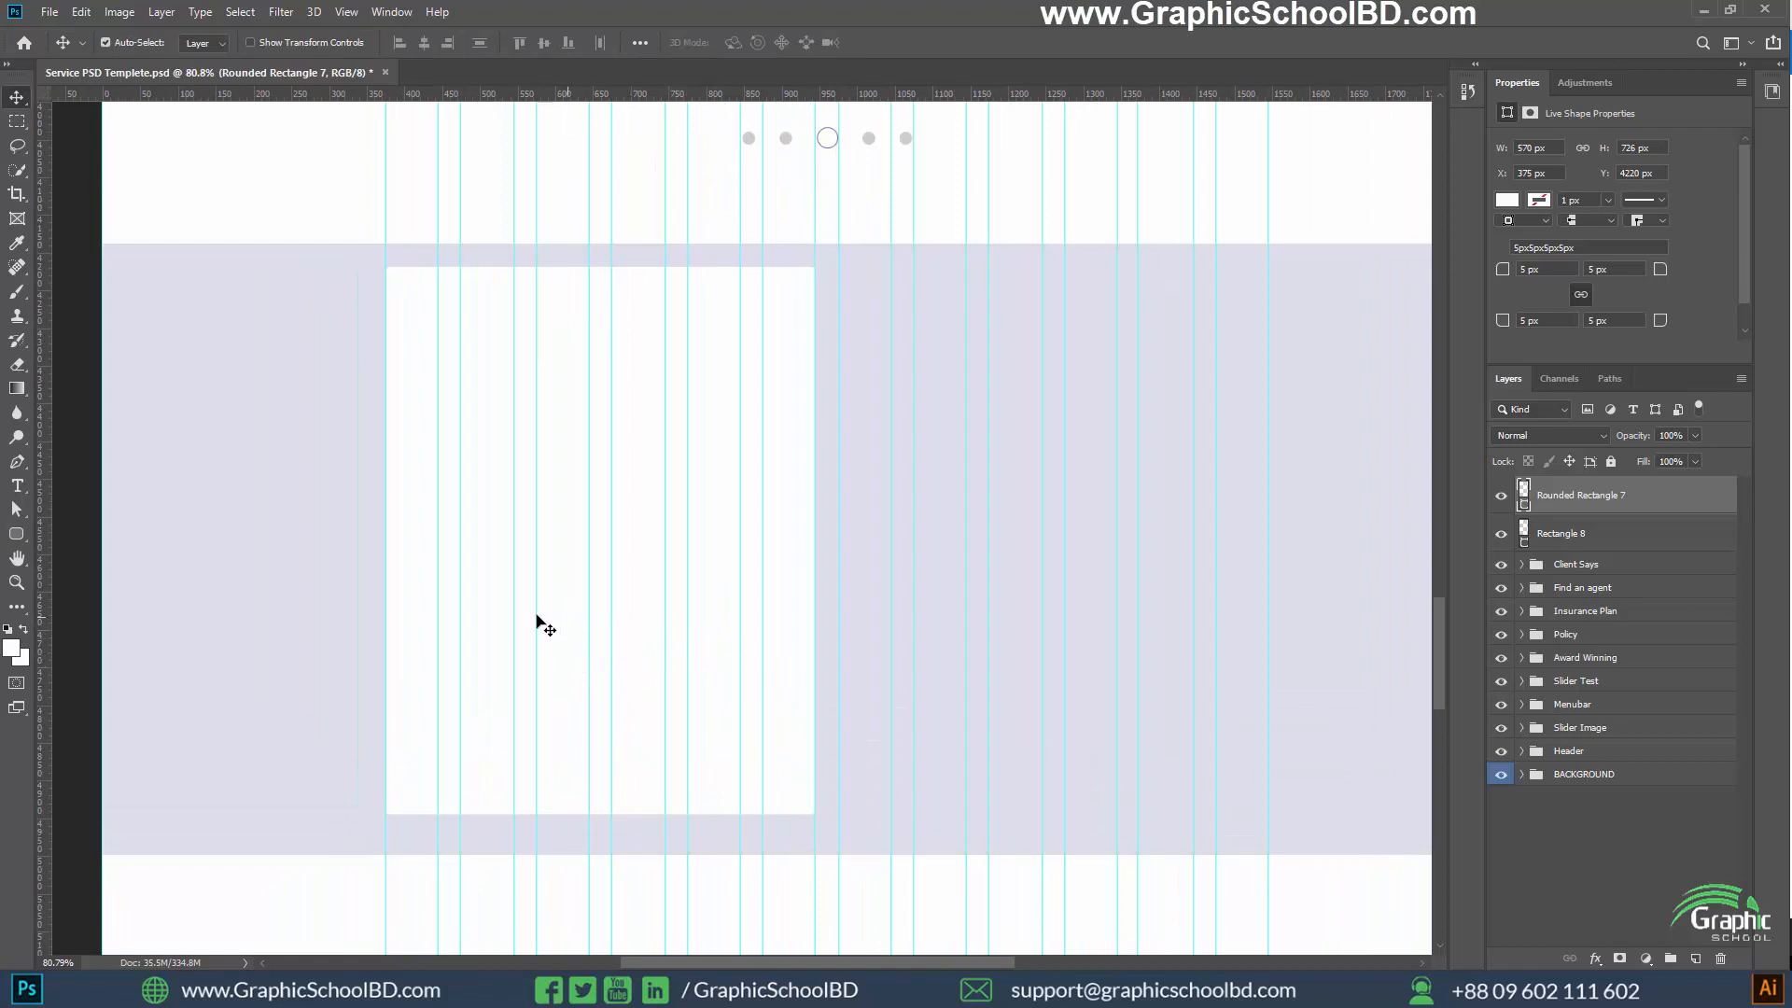
scroll(551, 618, "down", 1)
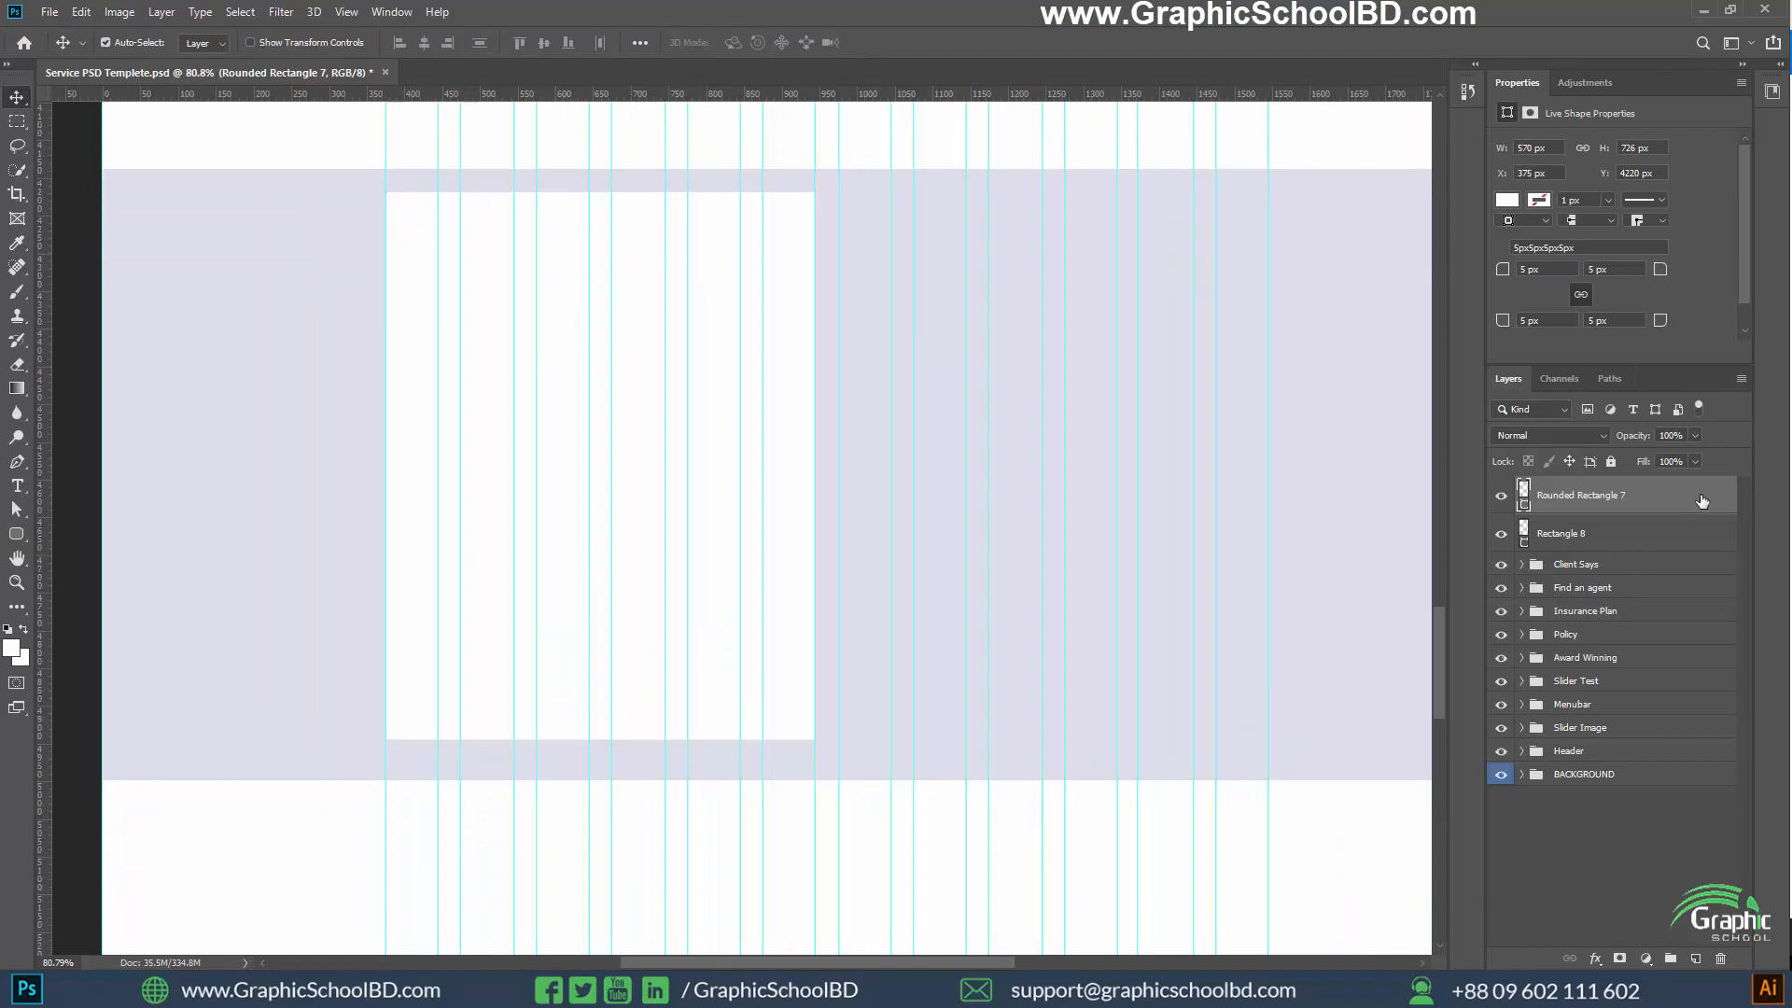
key("ctrl+semicolon")
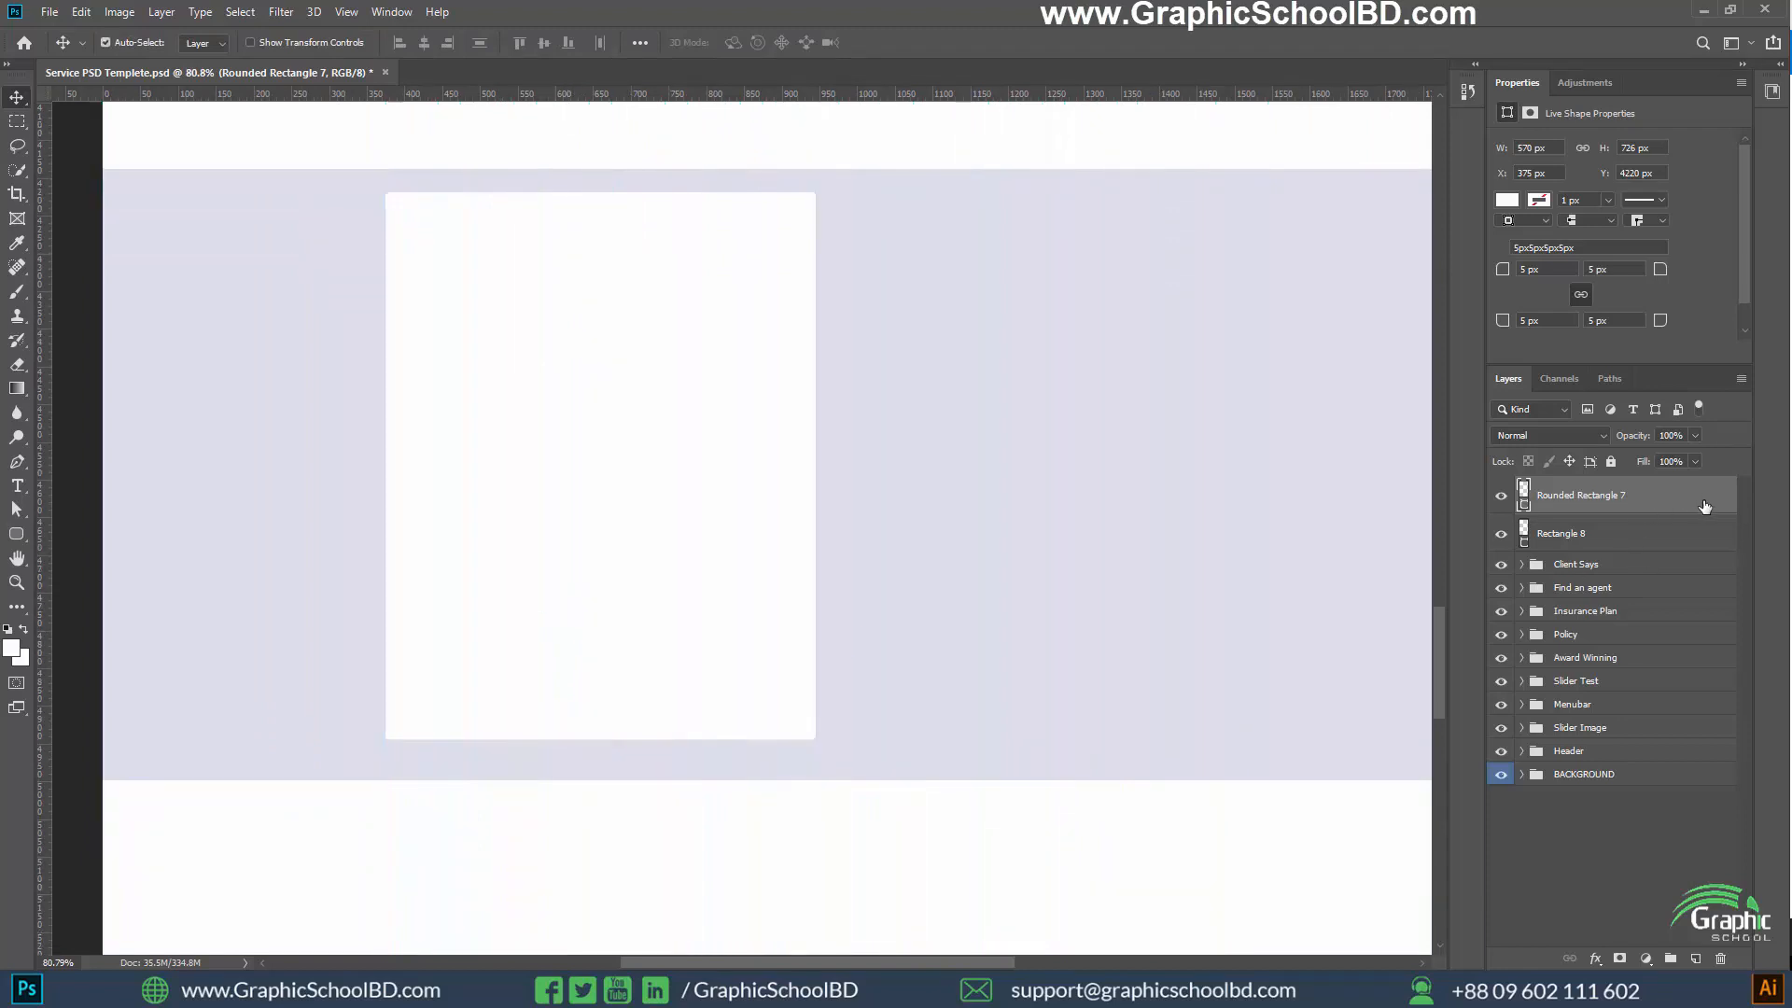
double_click(1710, 505)
left_click(886, 870)
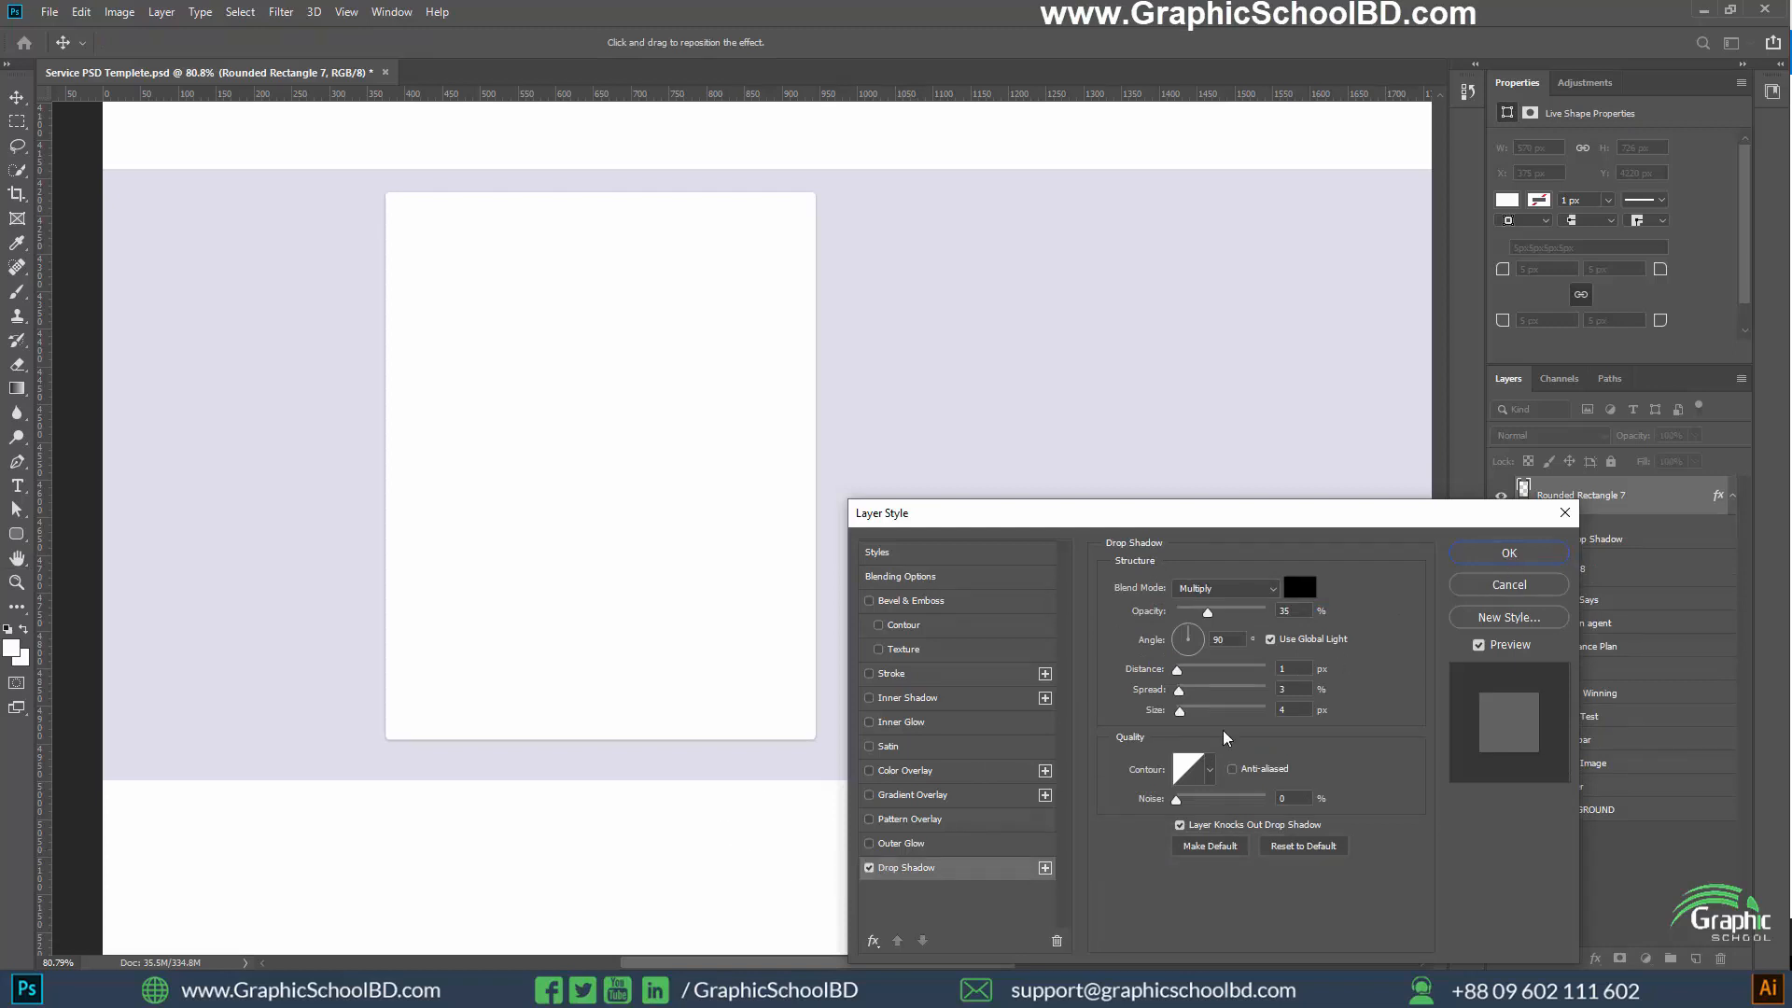
left_click(869, 869)
left_click(1510, 586)
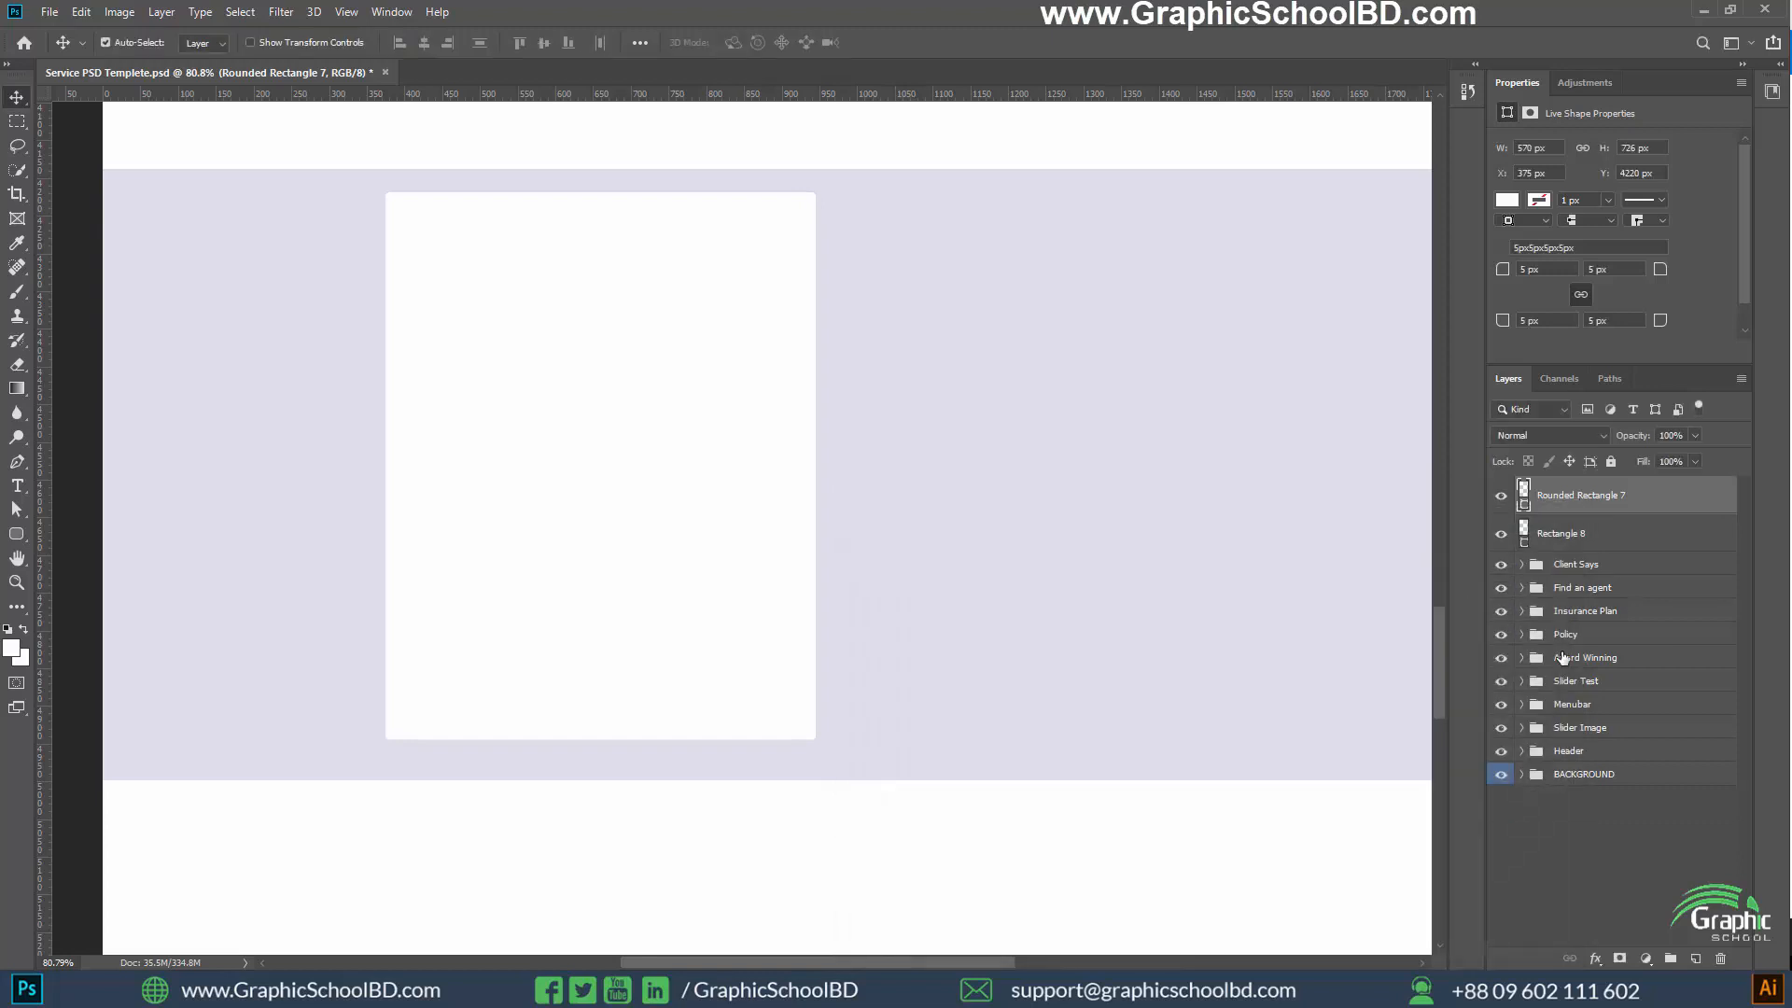
left_click(1577, 870)
Show the guides and start a left-aligned text layer beside the white card's upper right corner
scroll(613, 526, "down", 1)
key("ctrl+semicolon")
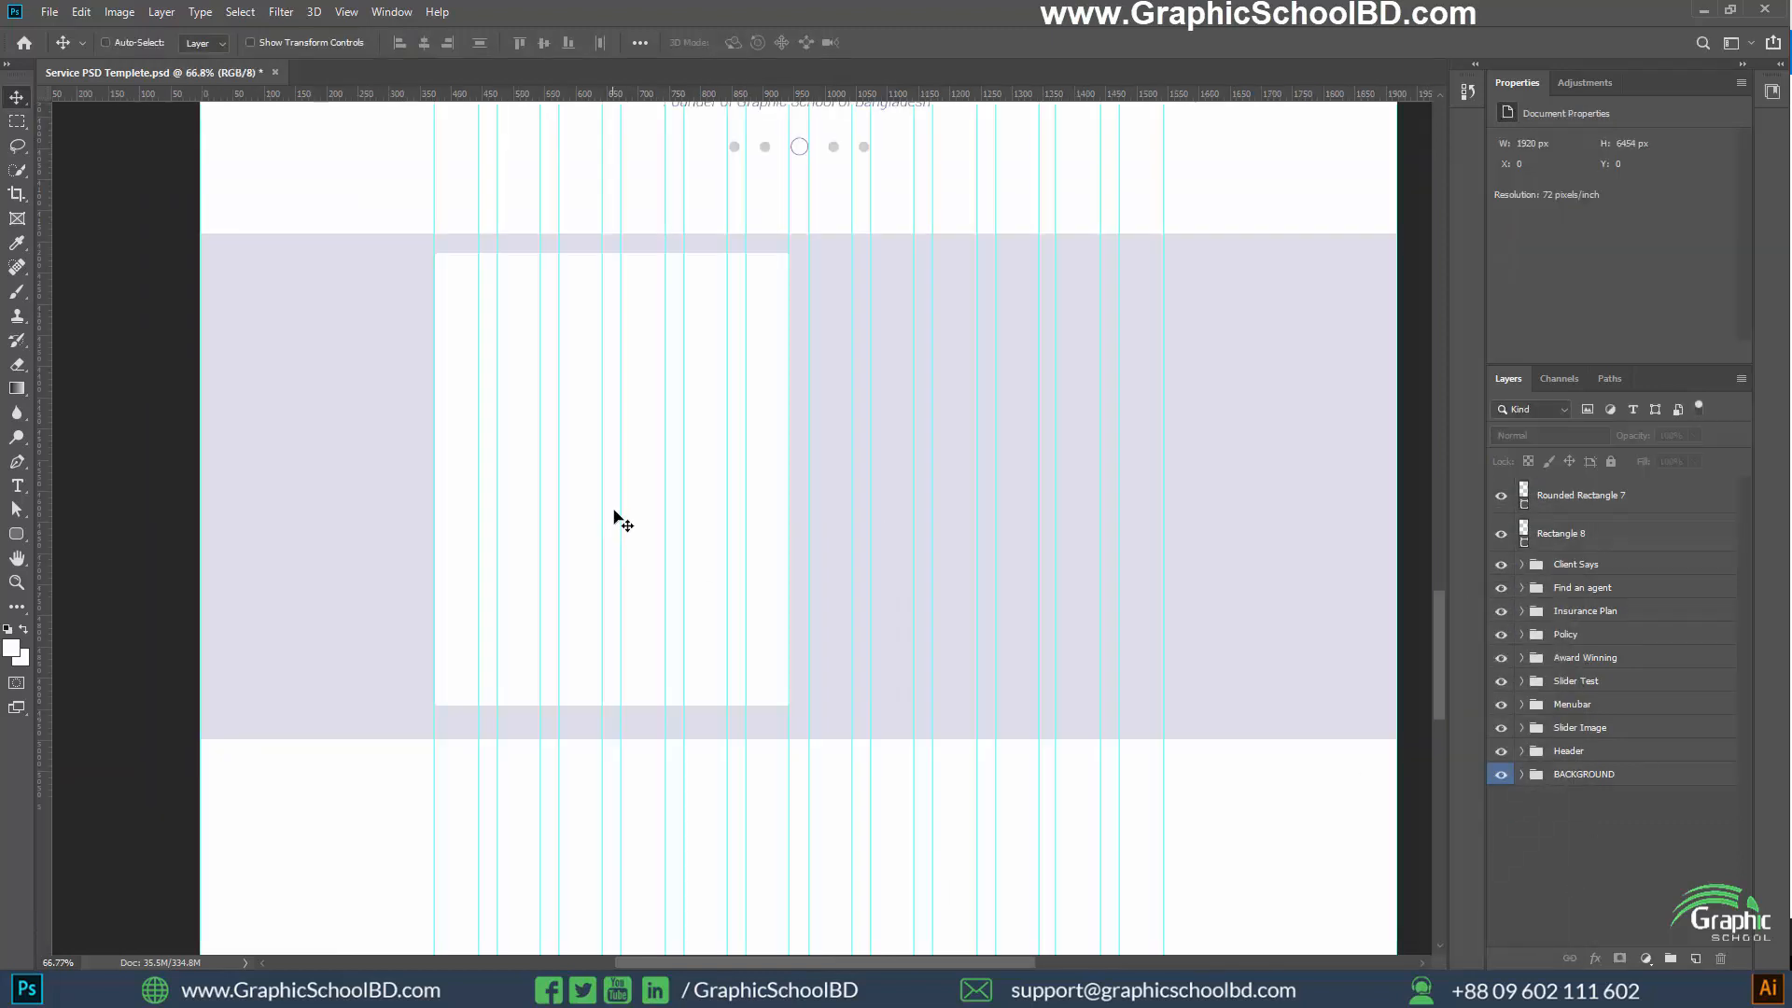
scroll(661, 387, "up", 3)
scroll(471, 409, "down", 1)
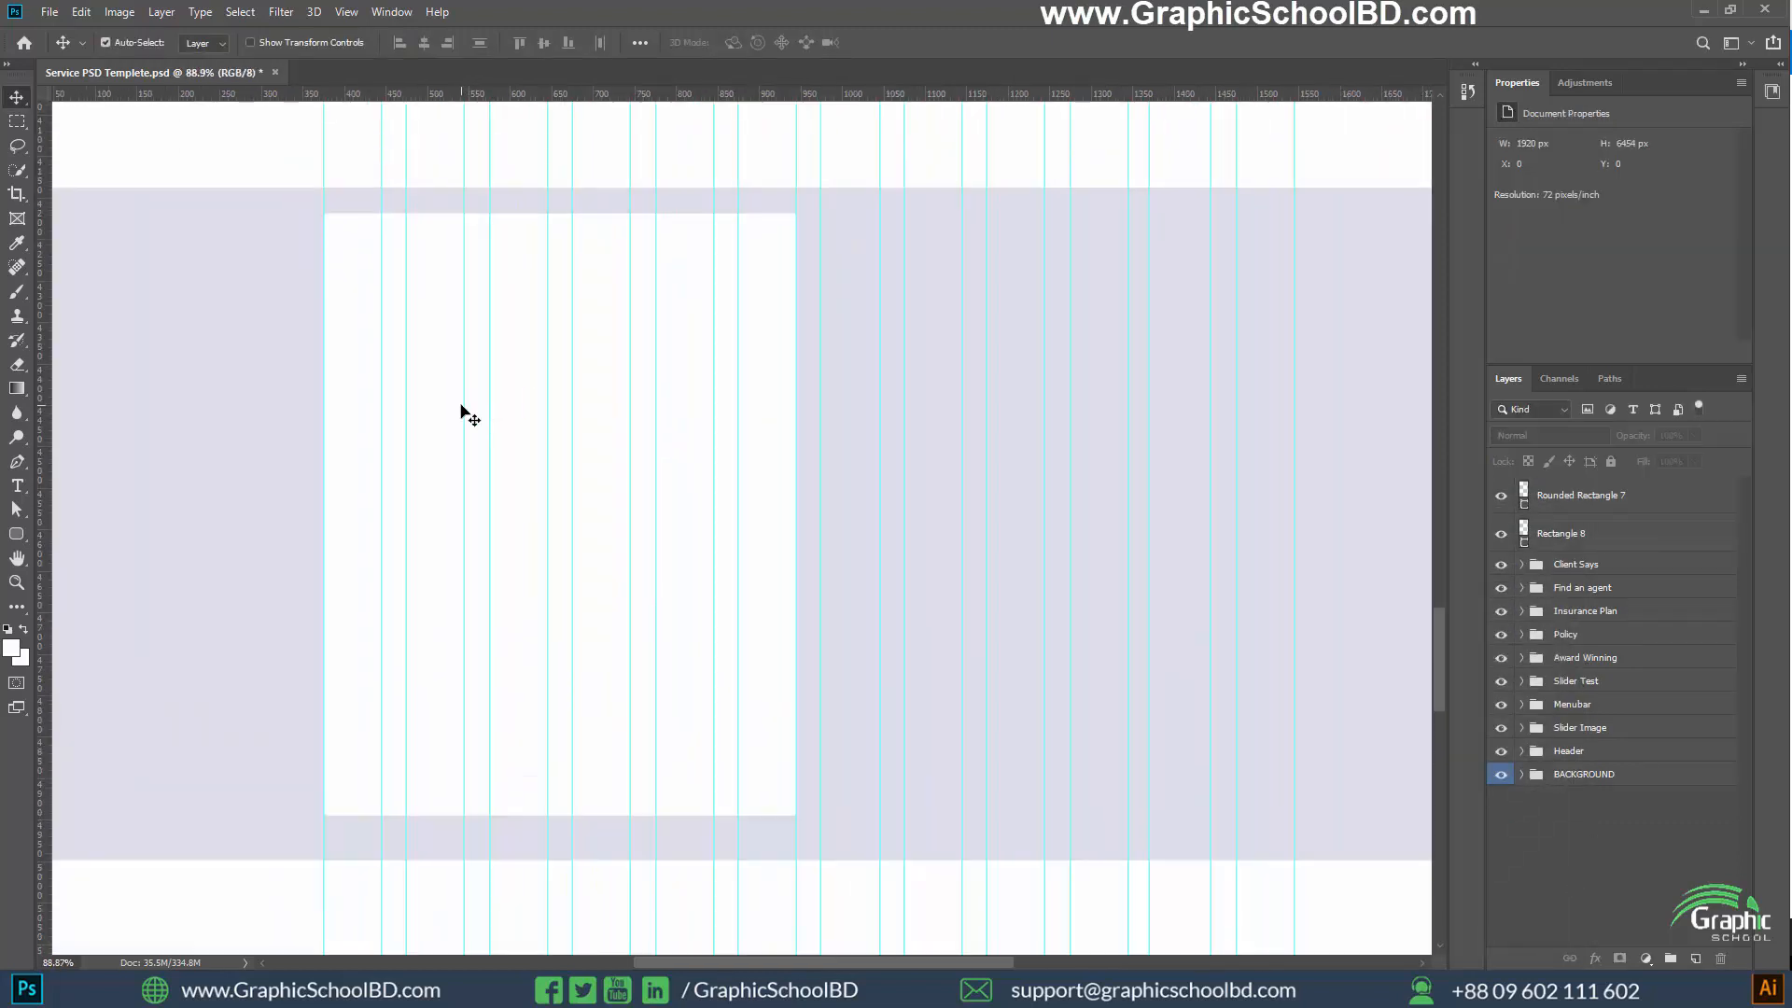
left_click_drag(981, 372, 959, 394)
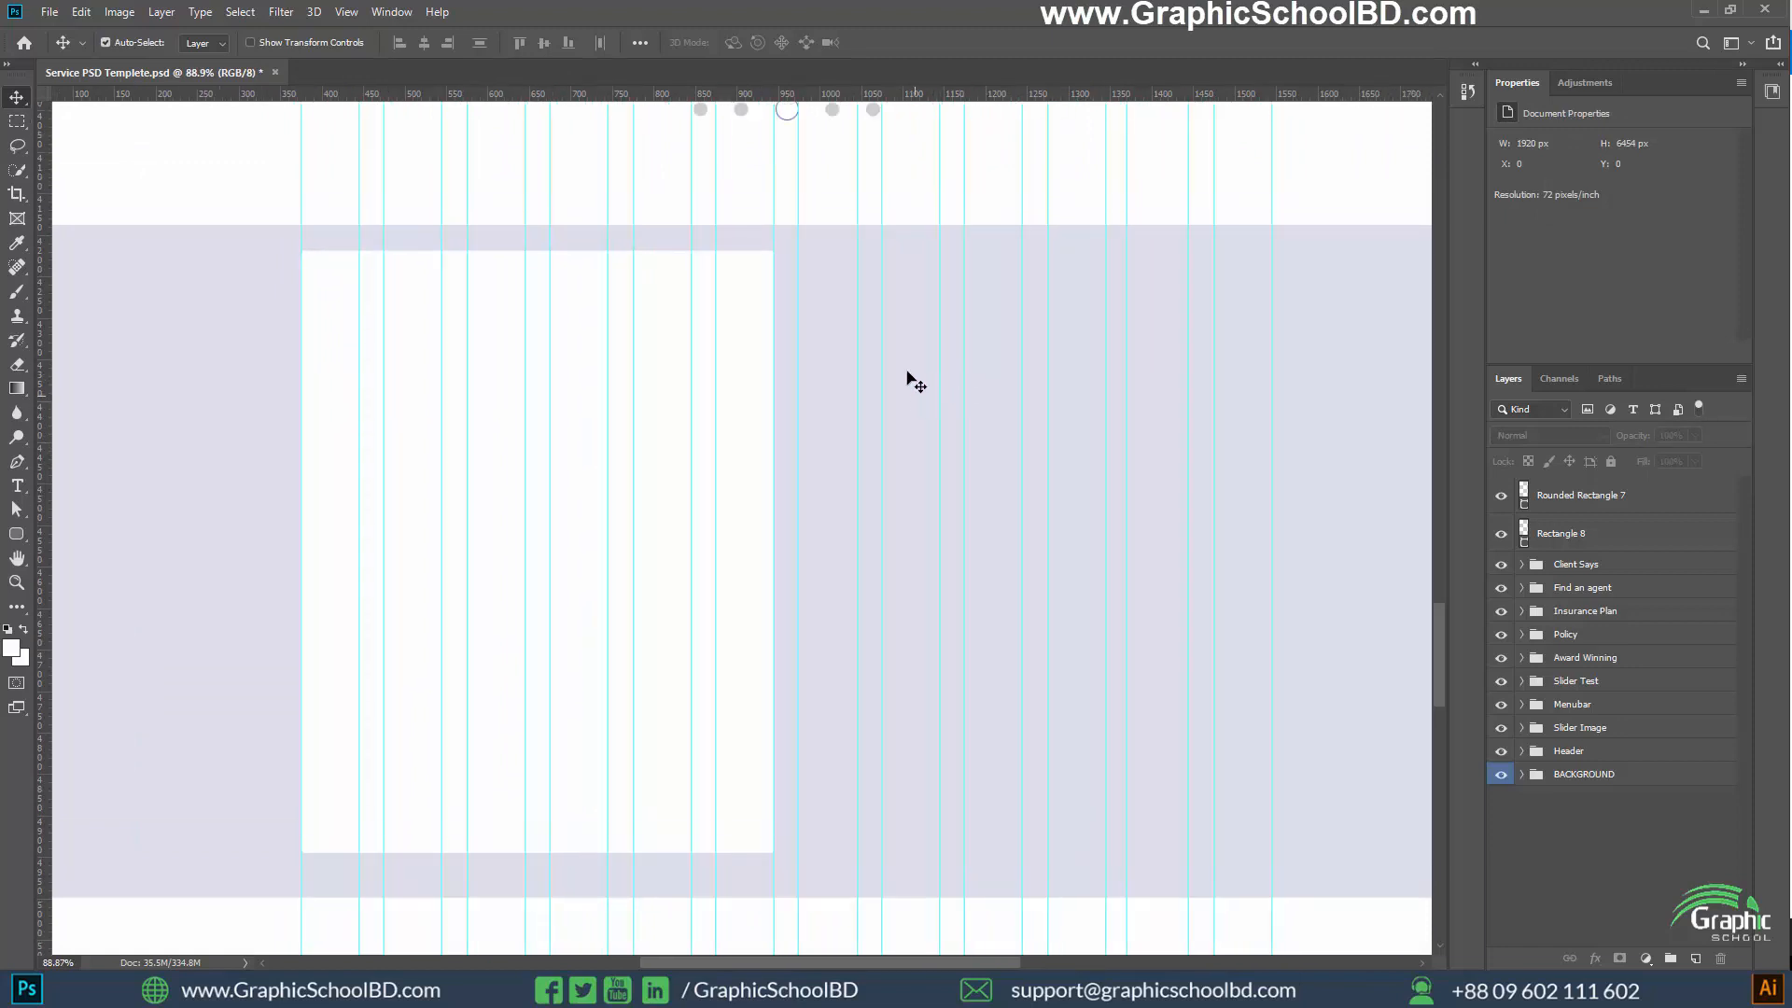
key("t")
left_click(812, 278)
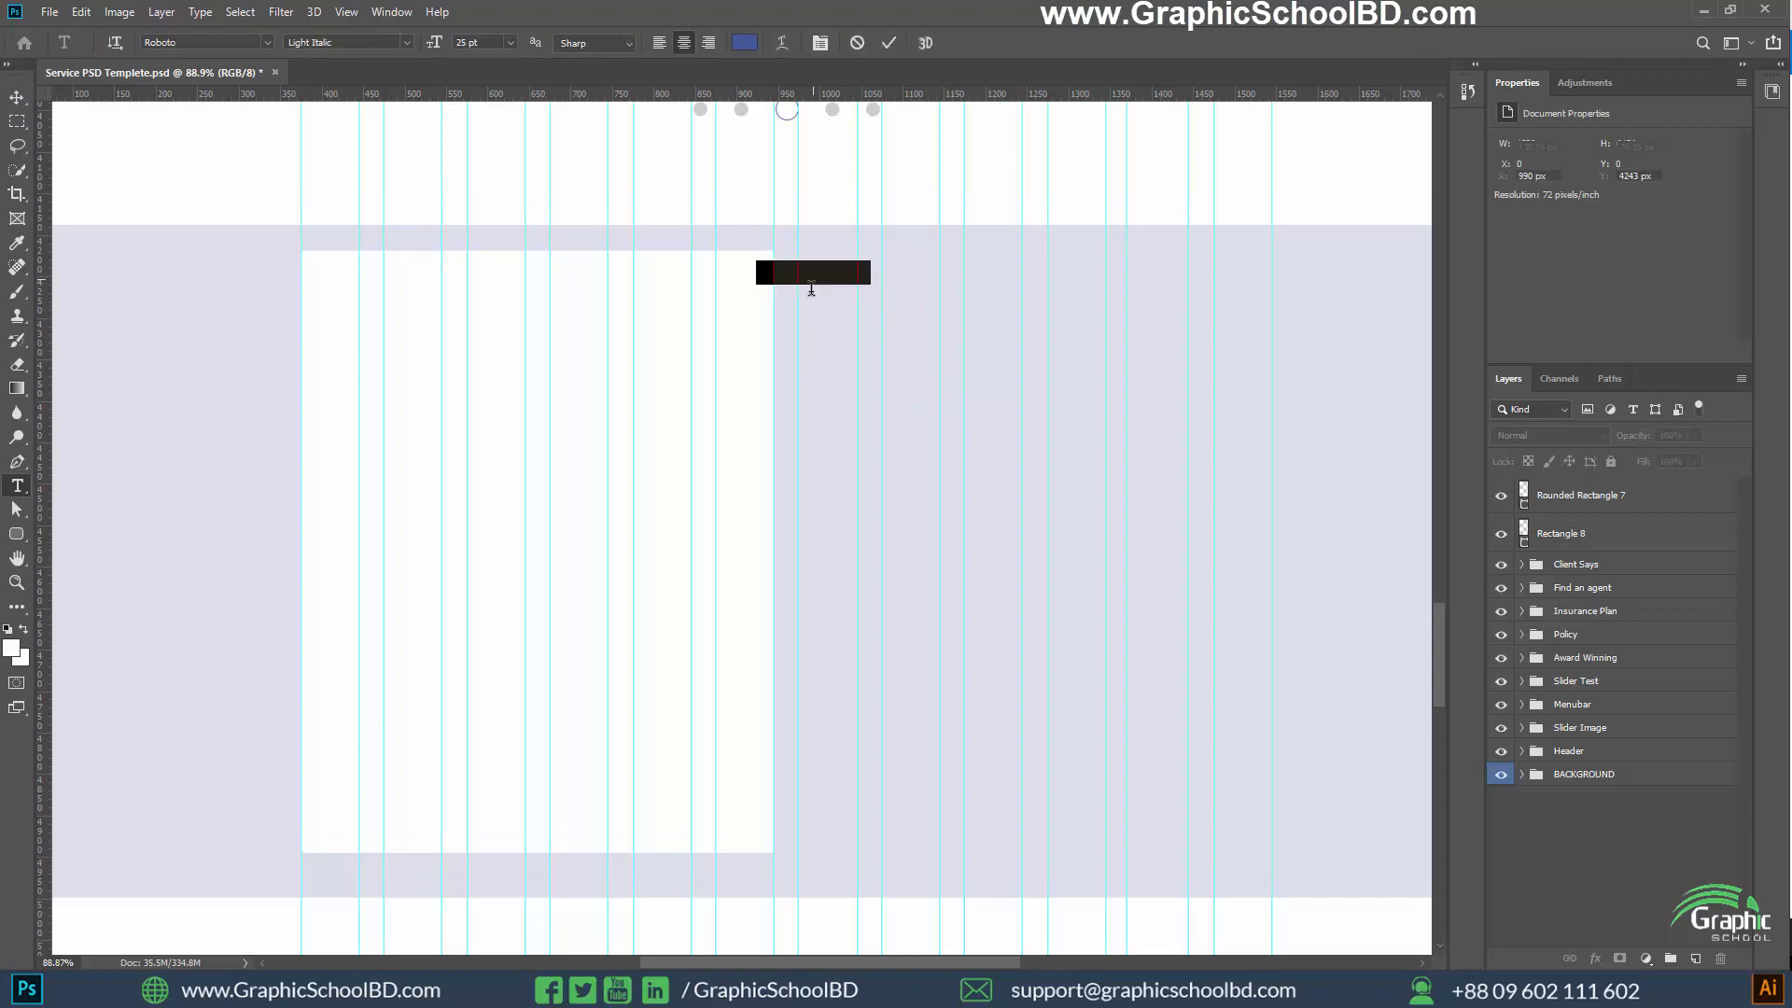
left_click(659, 42)
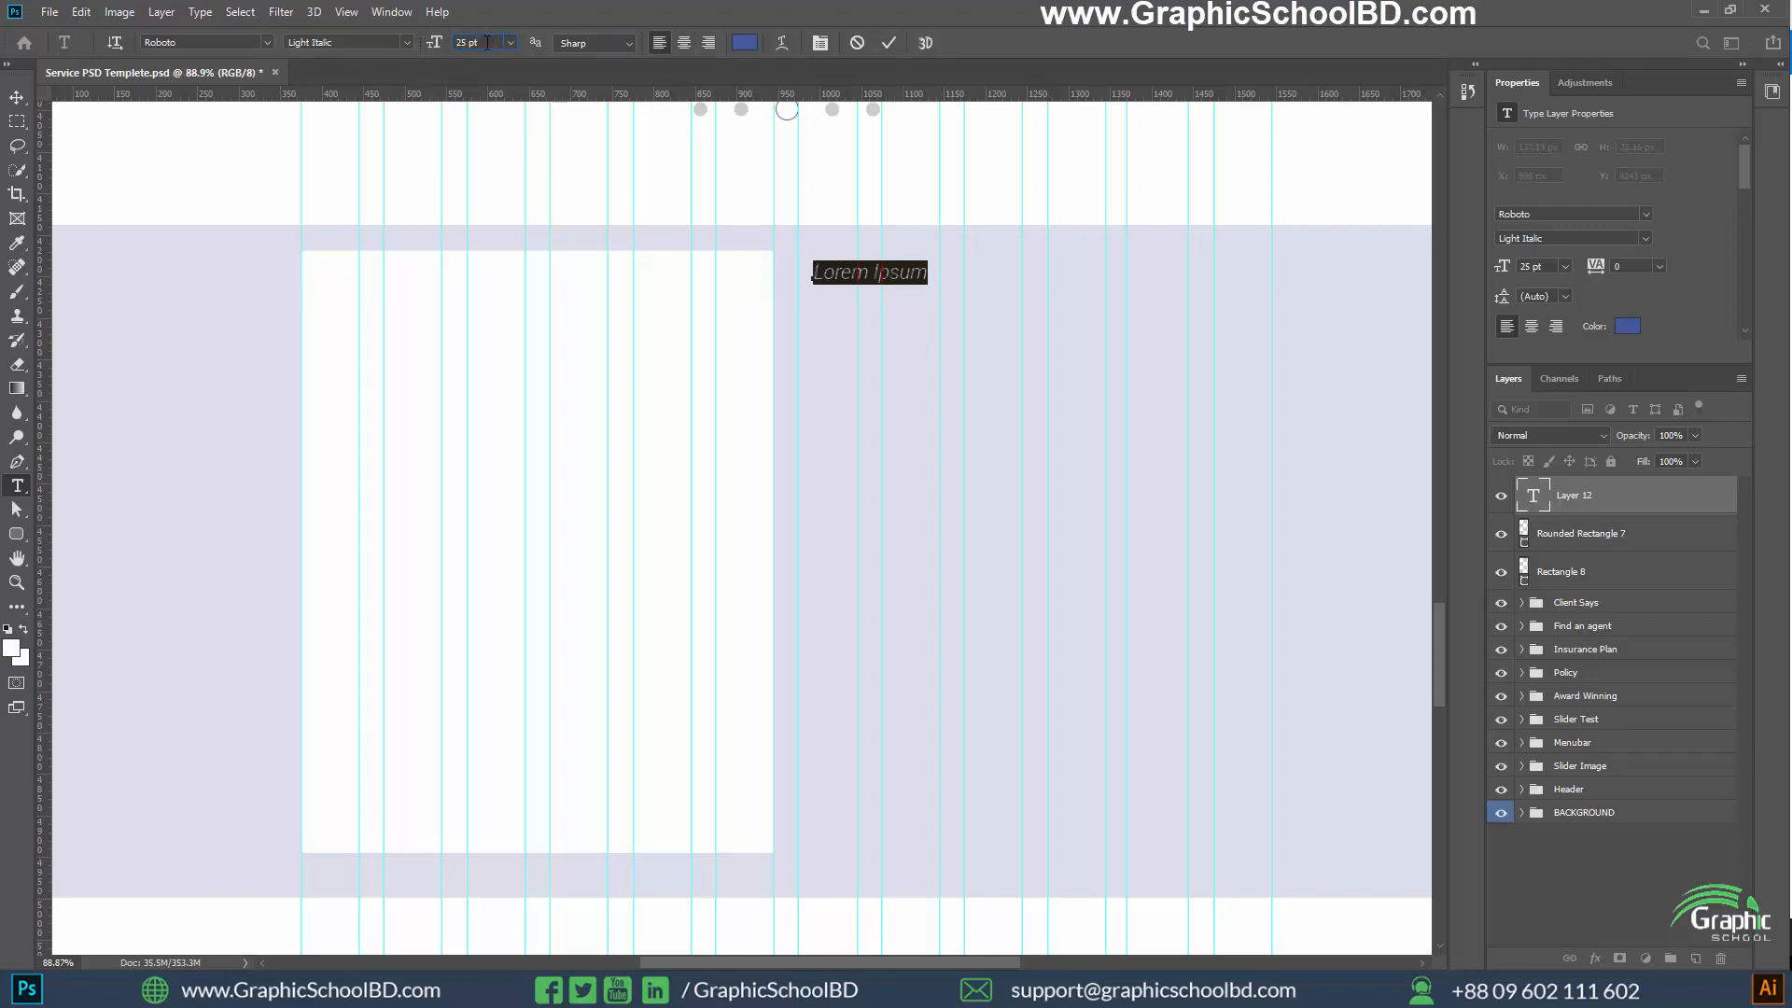
Set the new text's size to 40 pt and its Roboto style to Bold
left_click(435, 48)
key("Return")
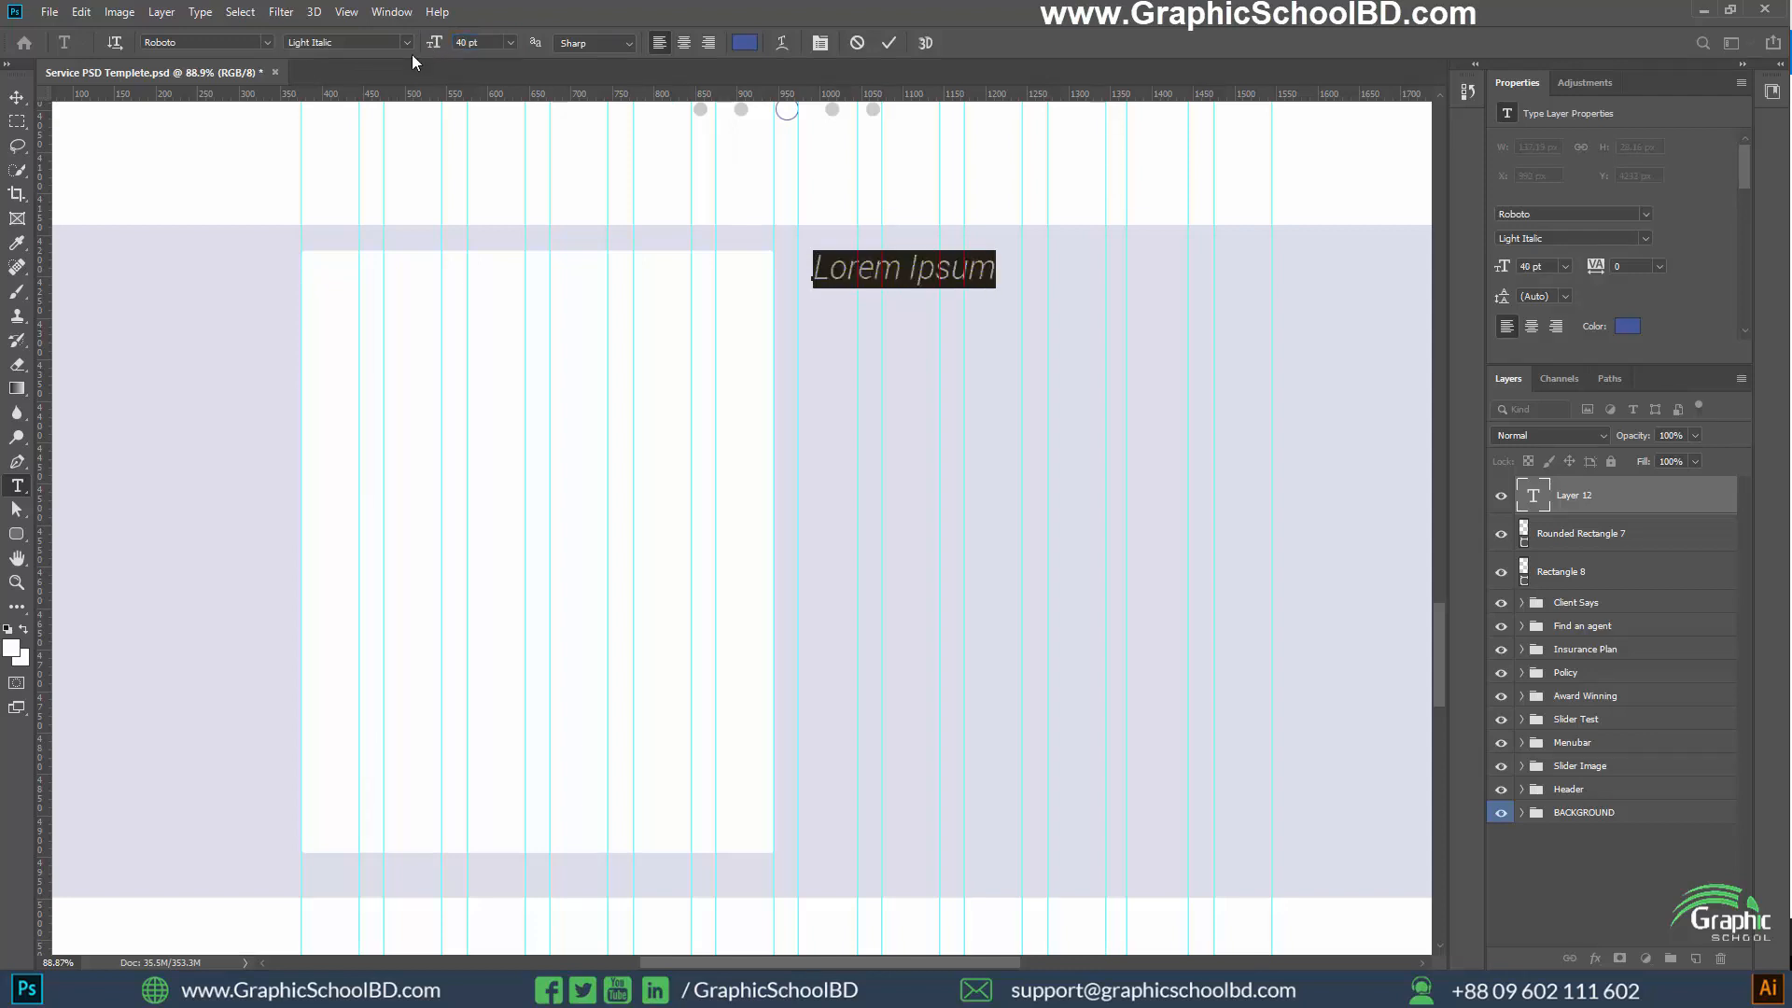
left_click(407, 42)
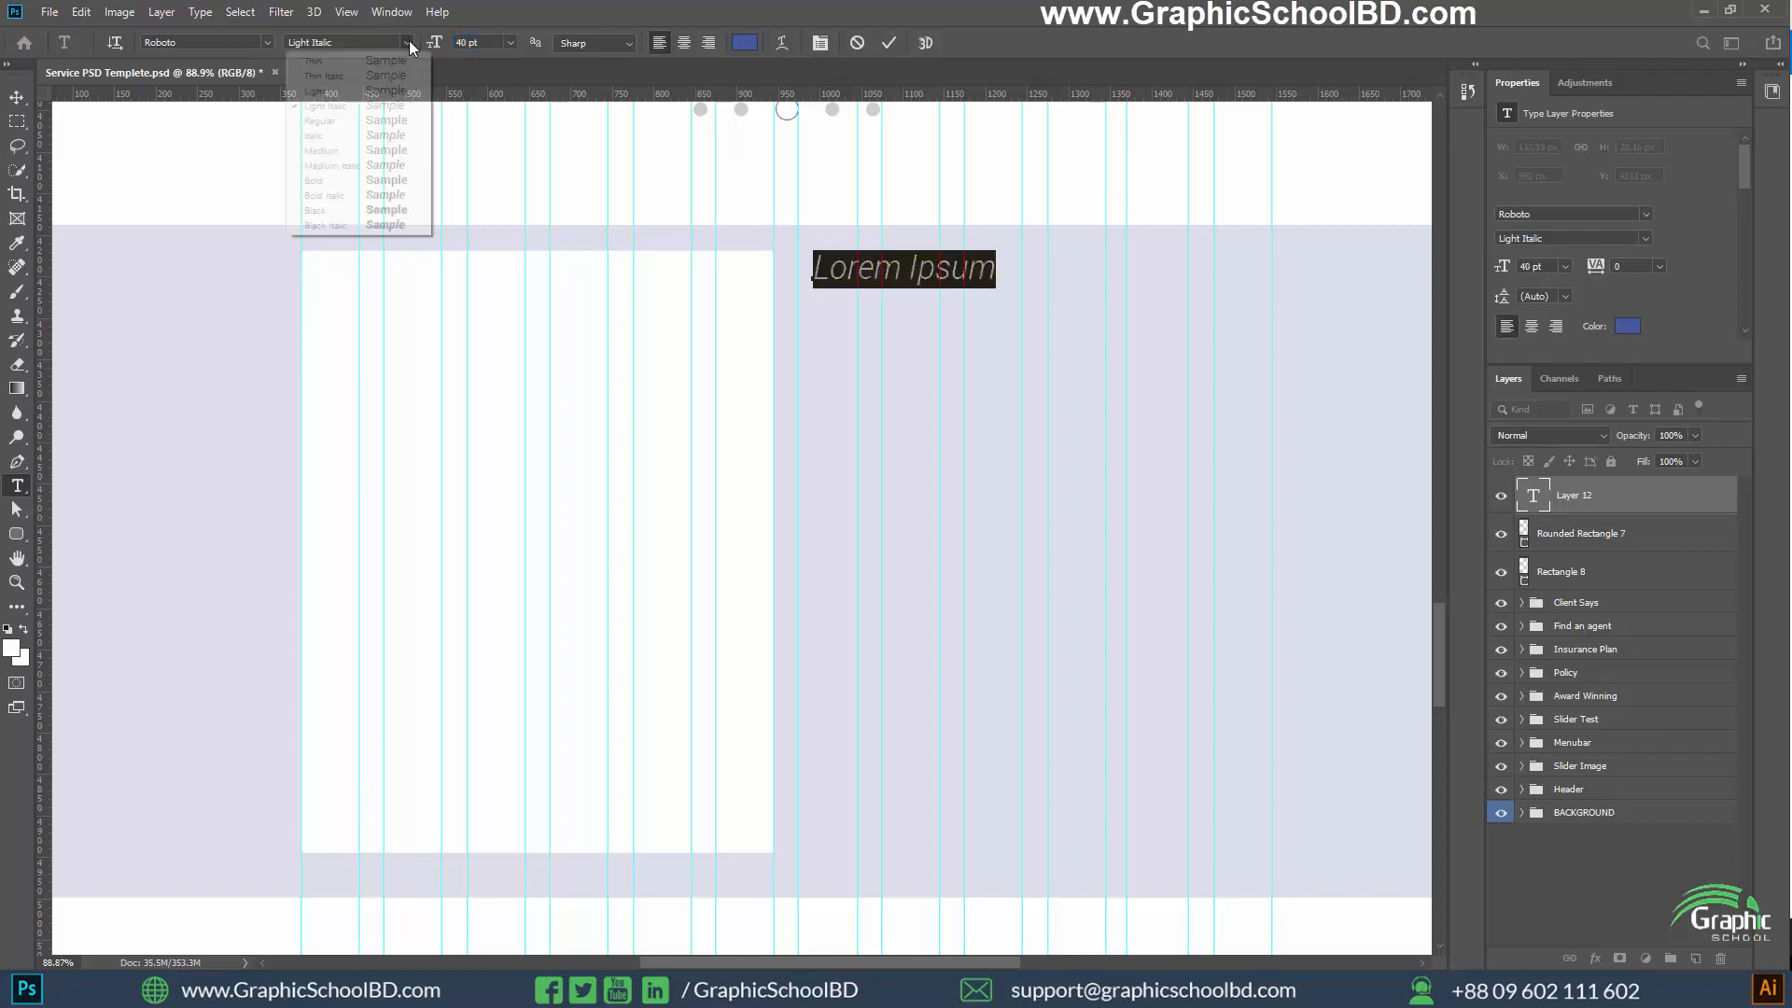
left_click(322, 180)
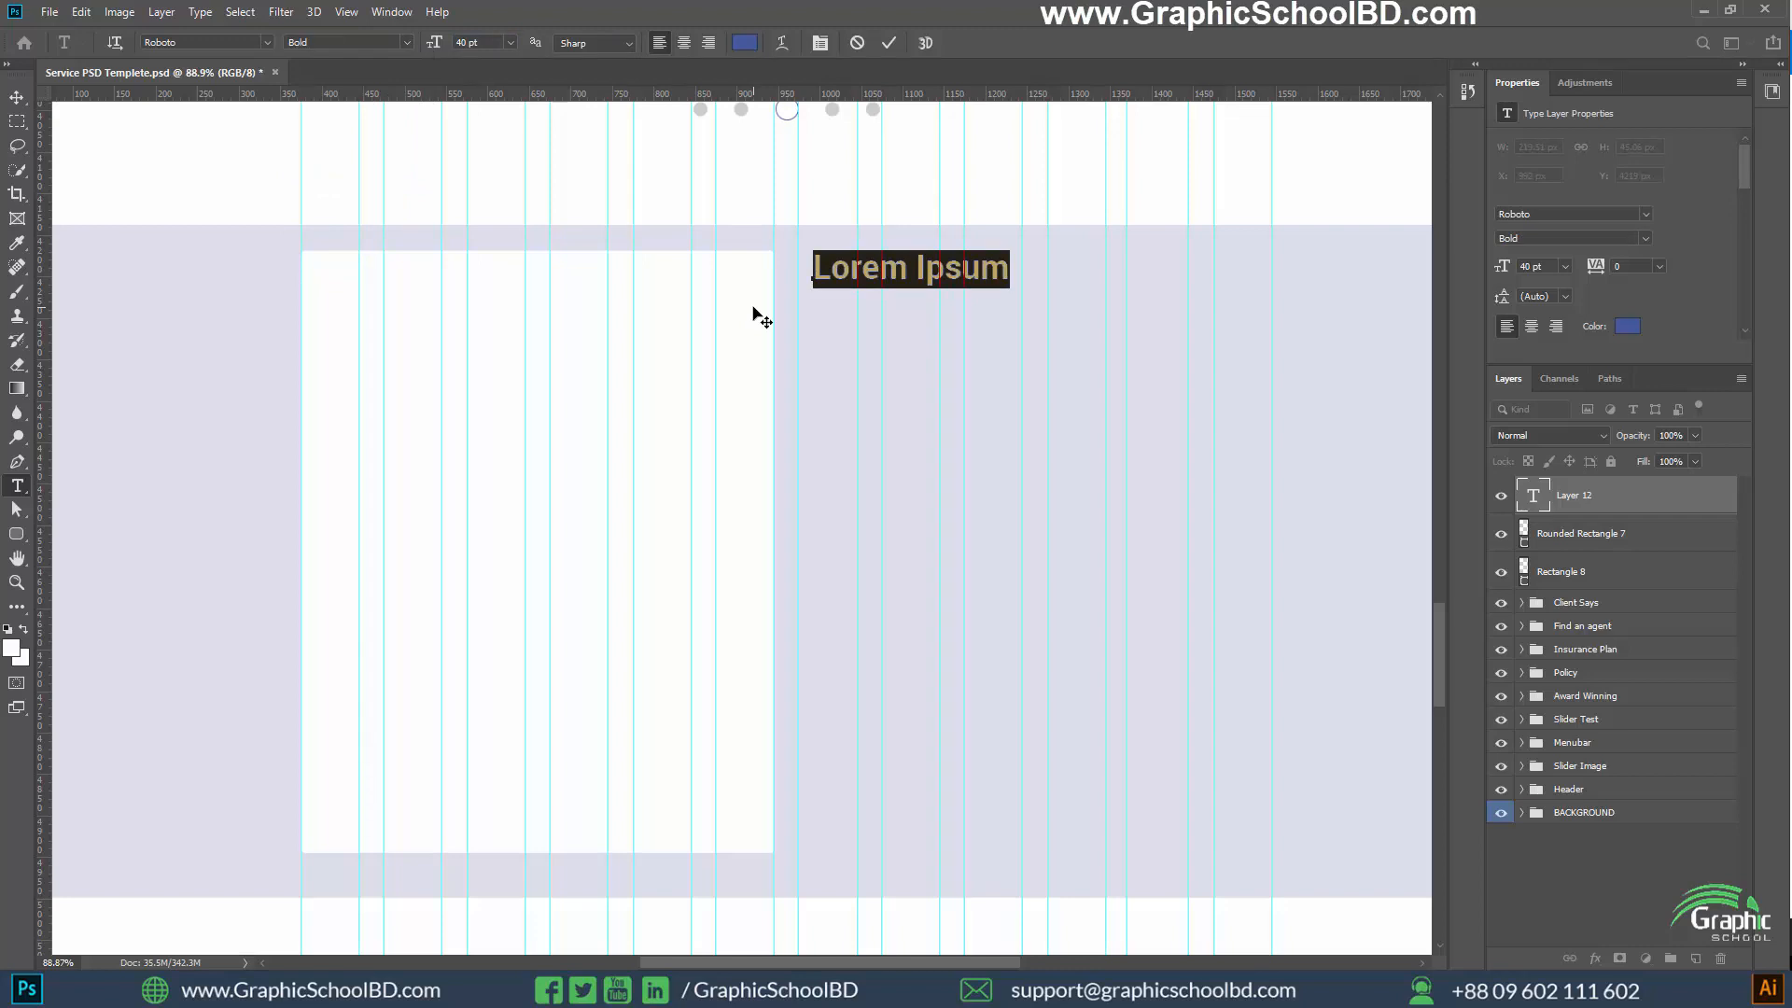
Enter the heading "READY TO START SAVING YOUR MONEY?" over two lines beside the white card and commit the text
type("BEAD")
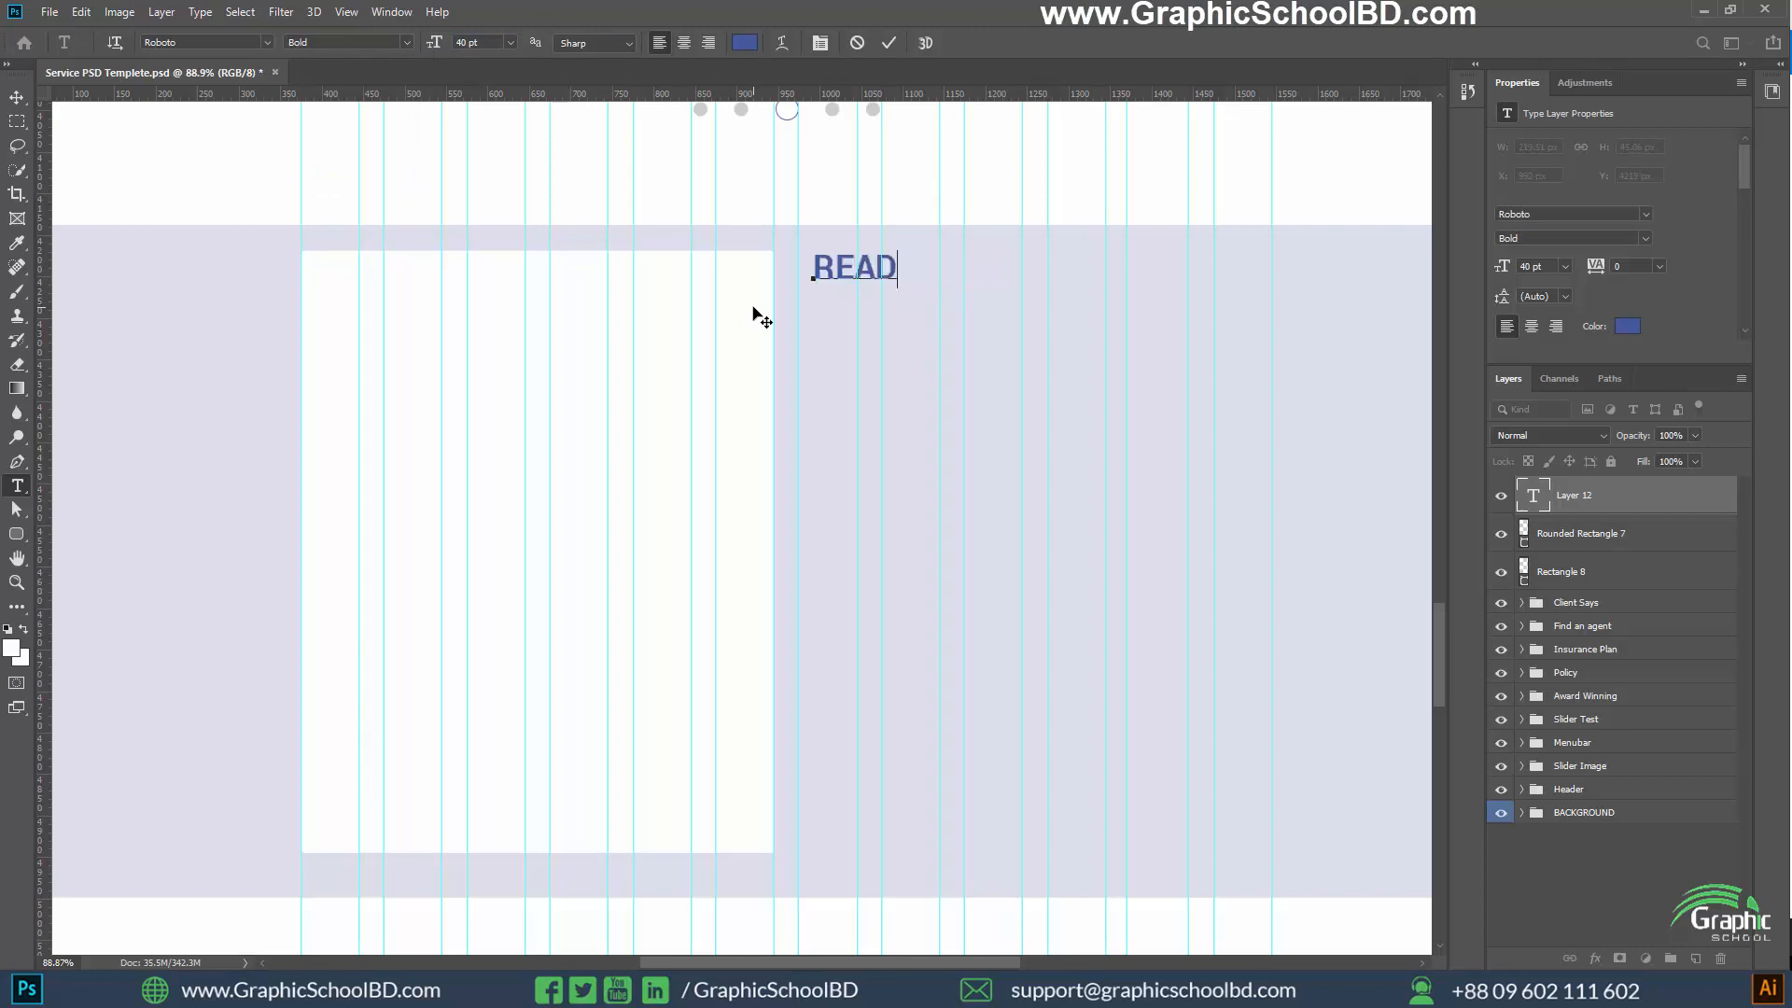
type("Y TO START")
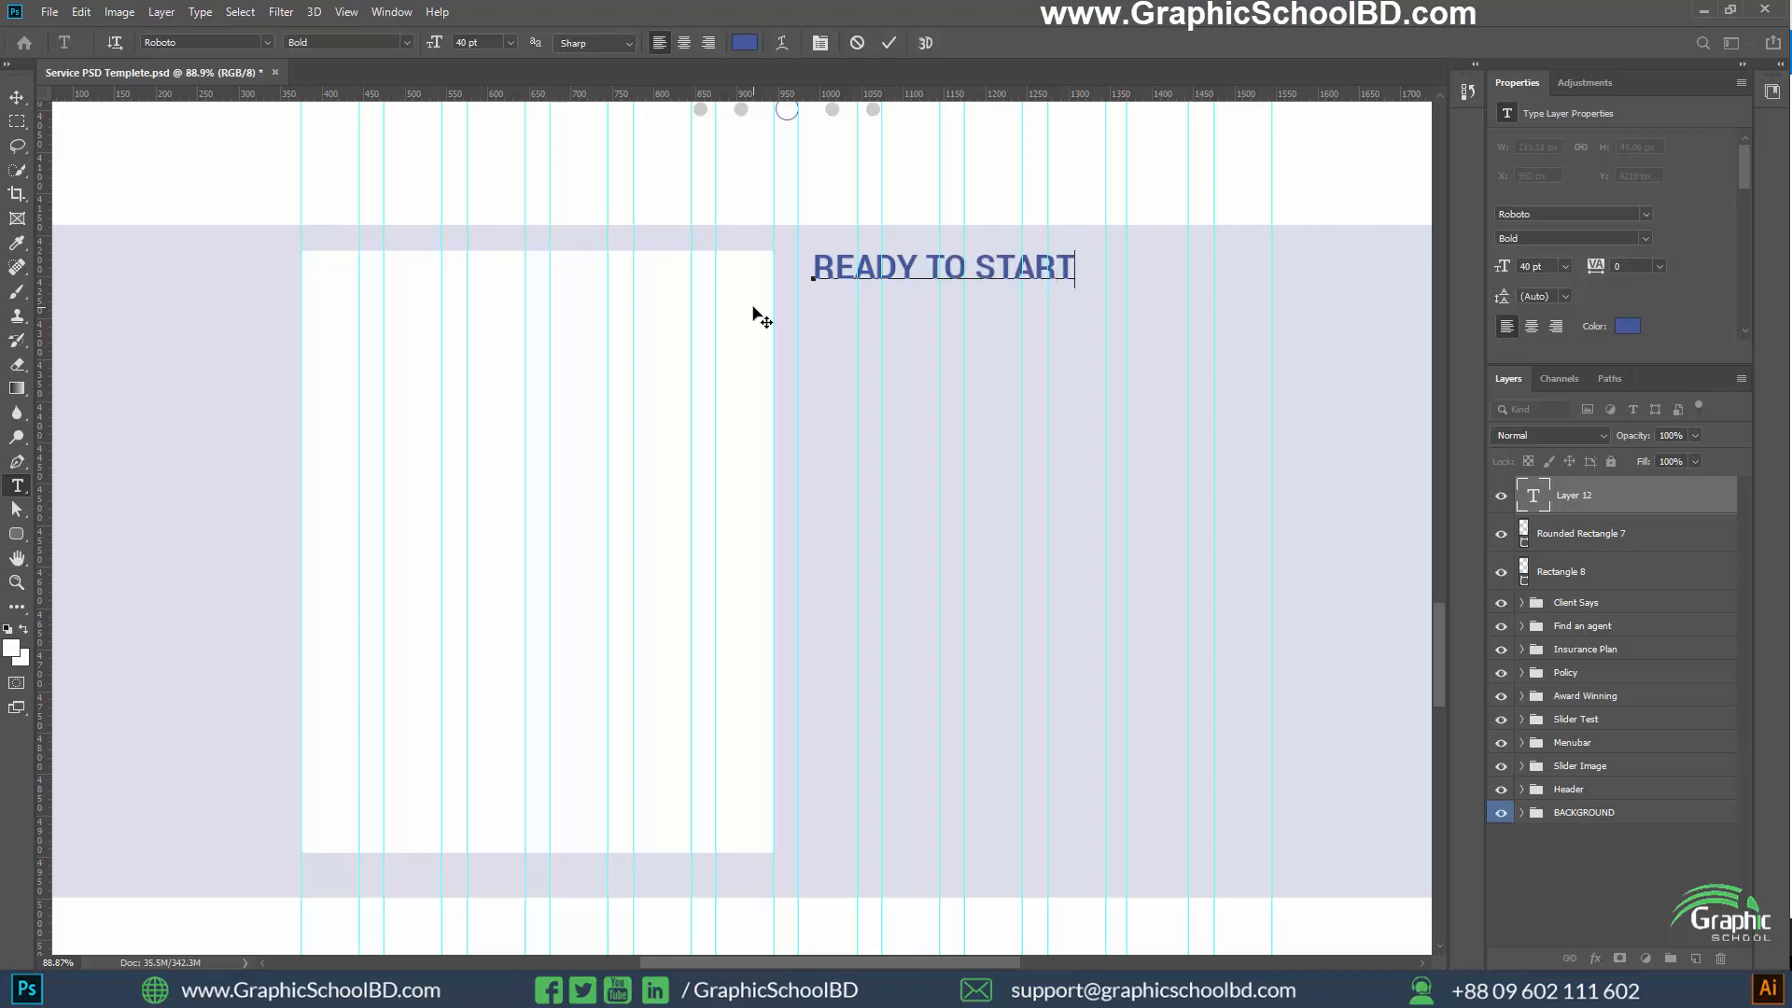
type(" SAVING ")
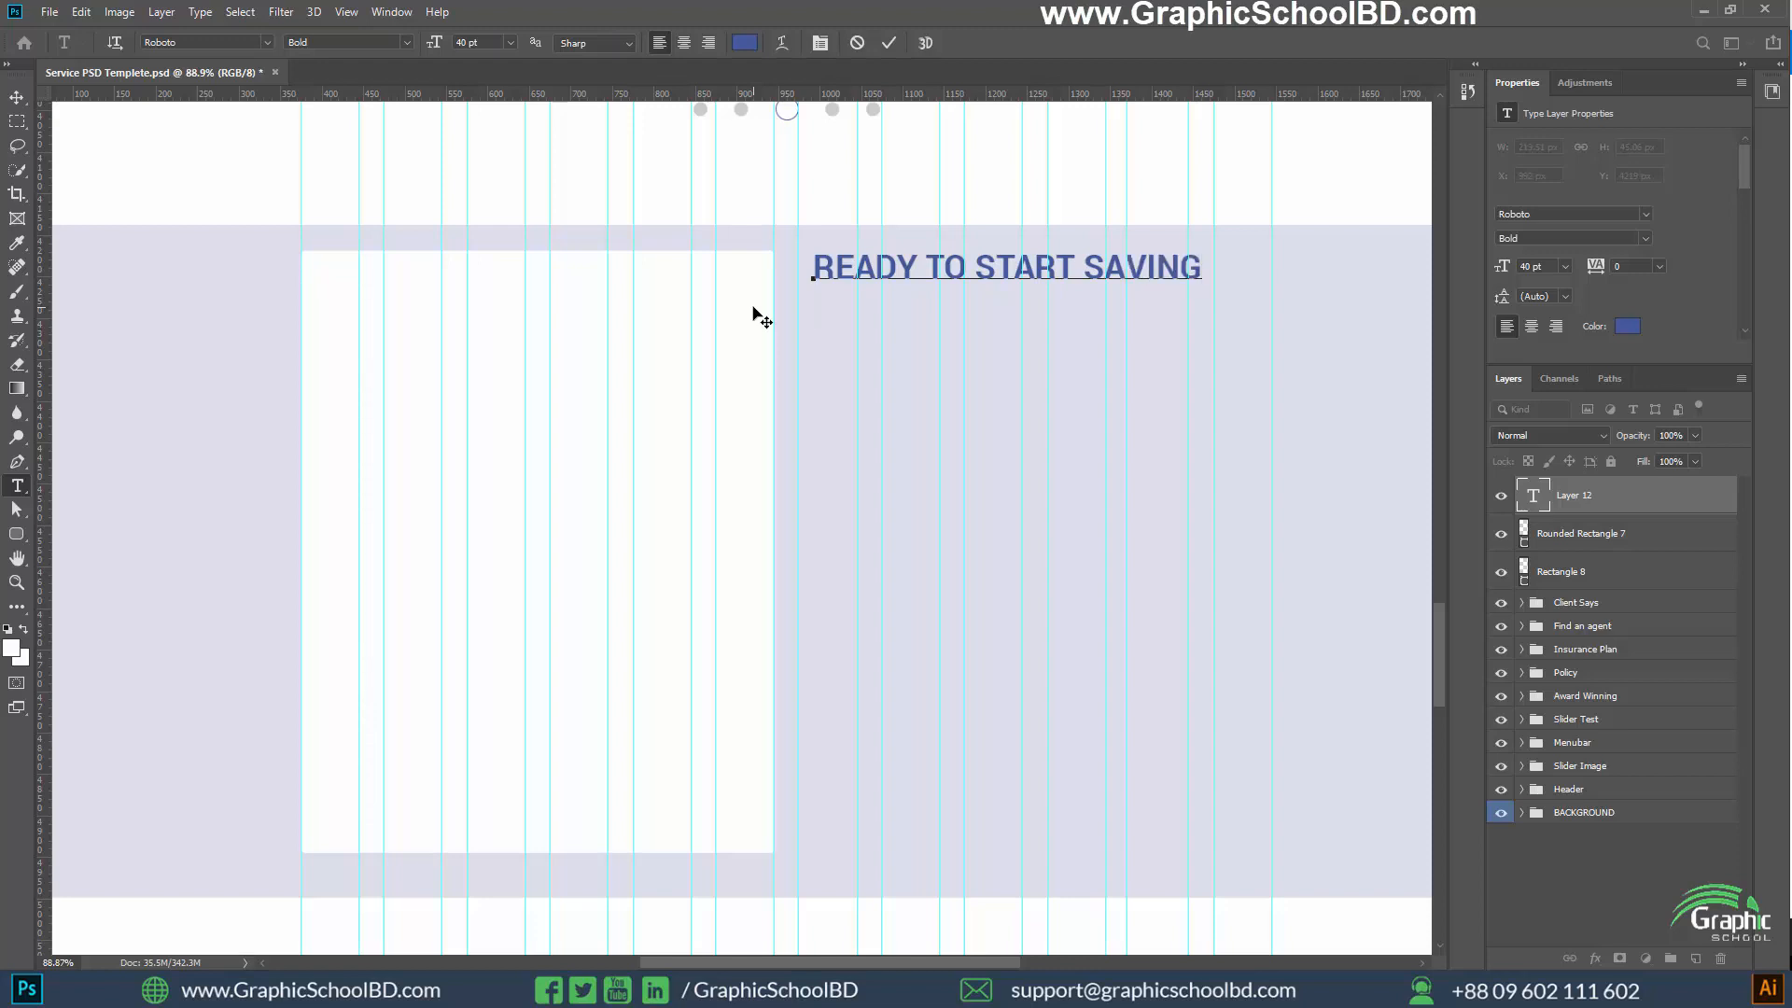
type("YOUR MO")
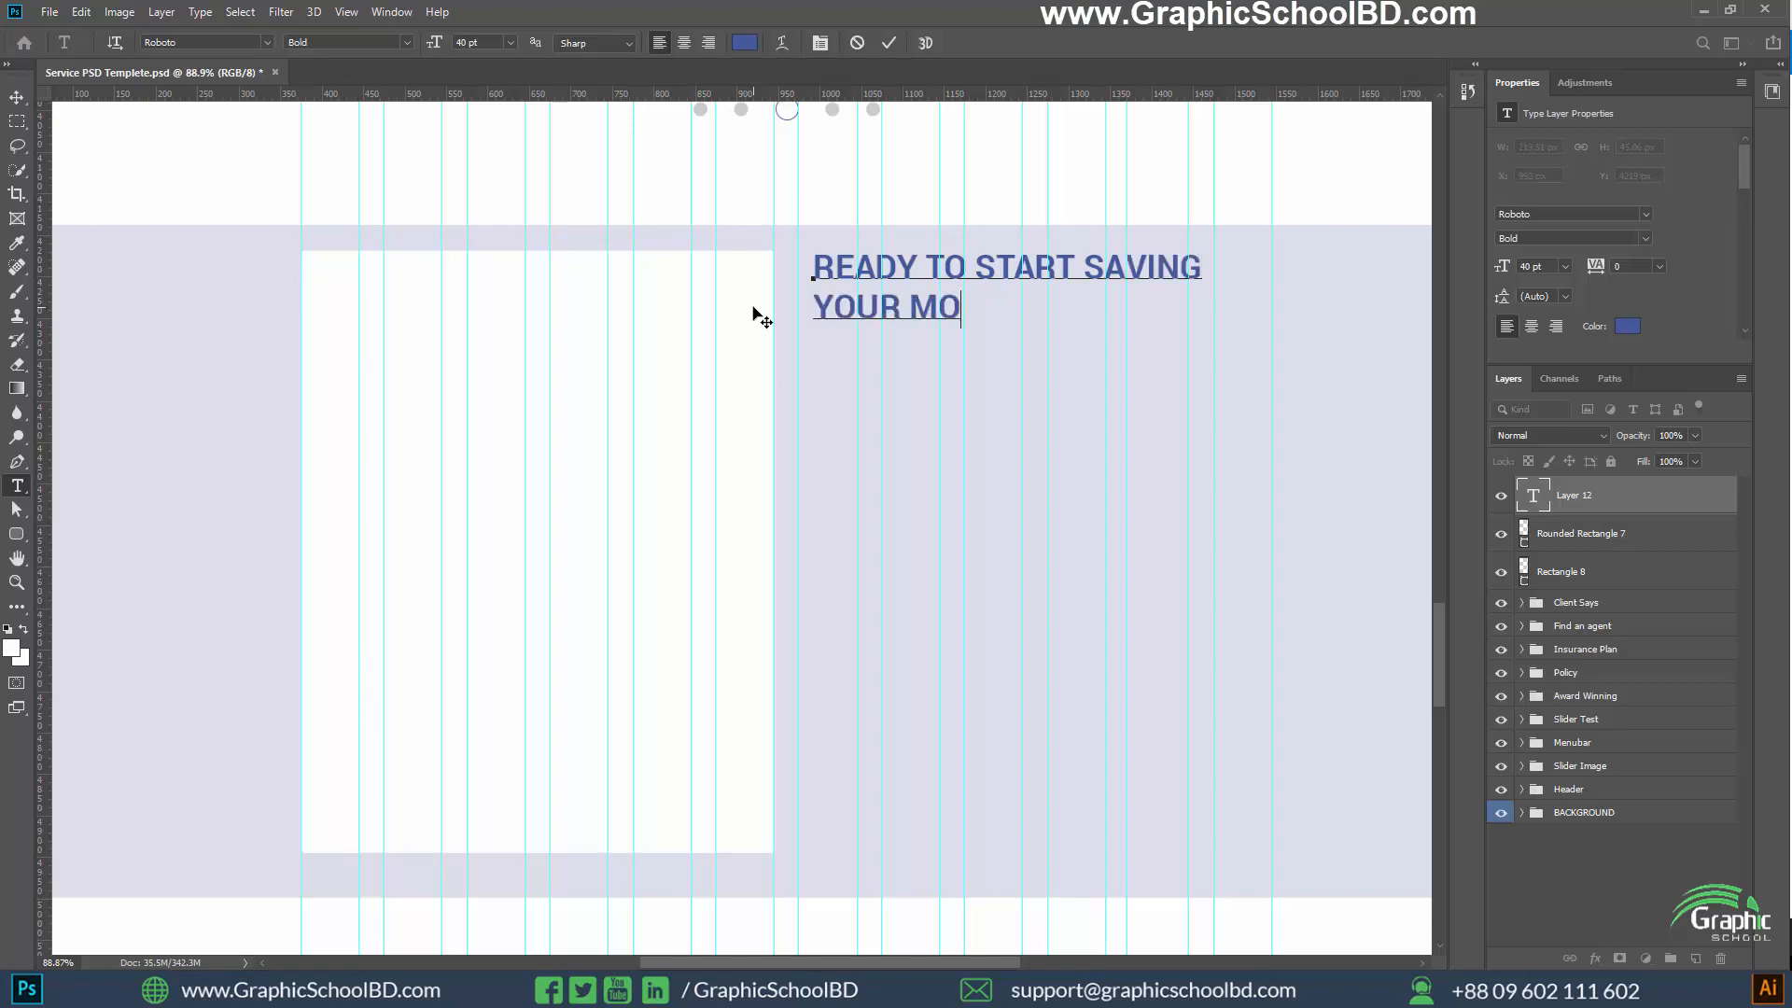
type("NEY?")
key("ctrl")
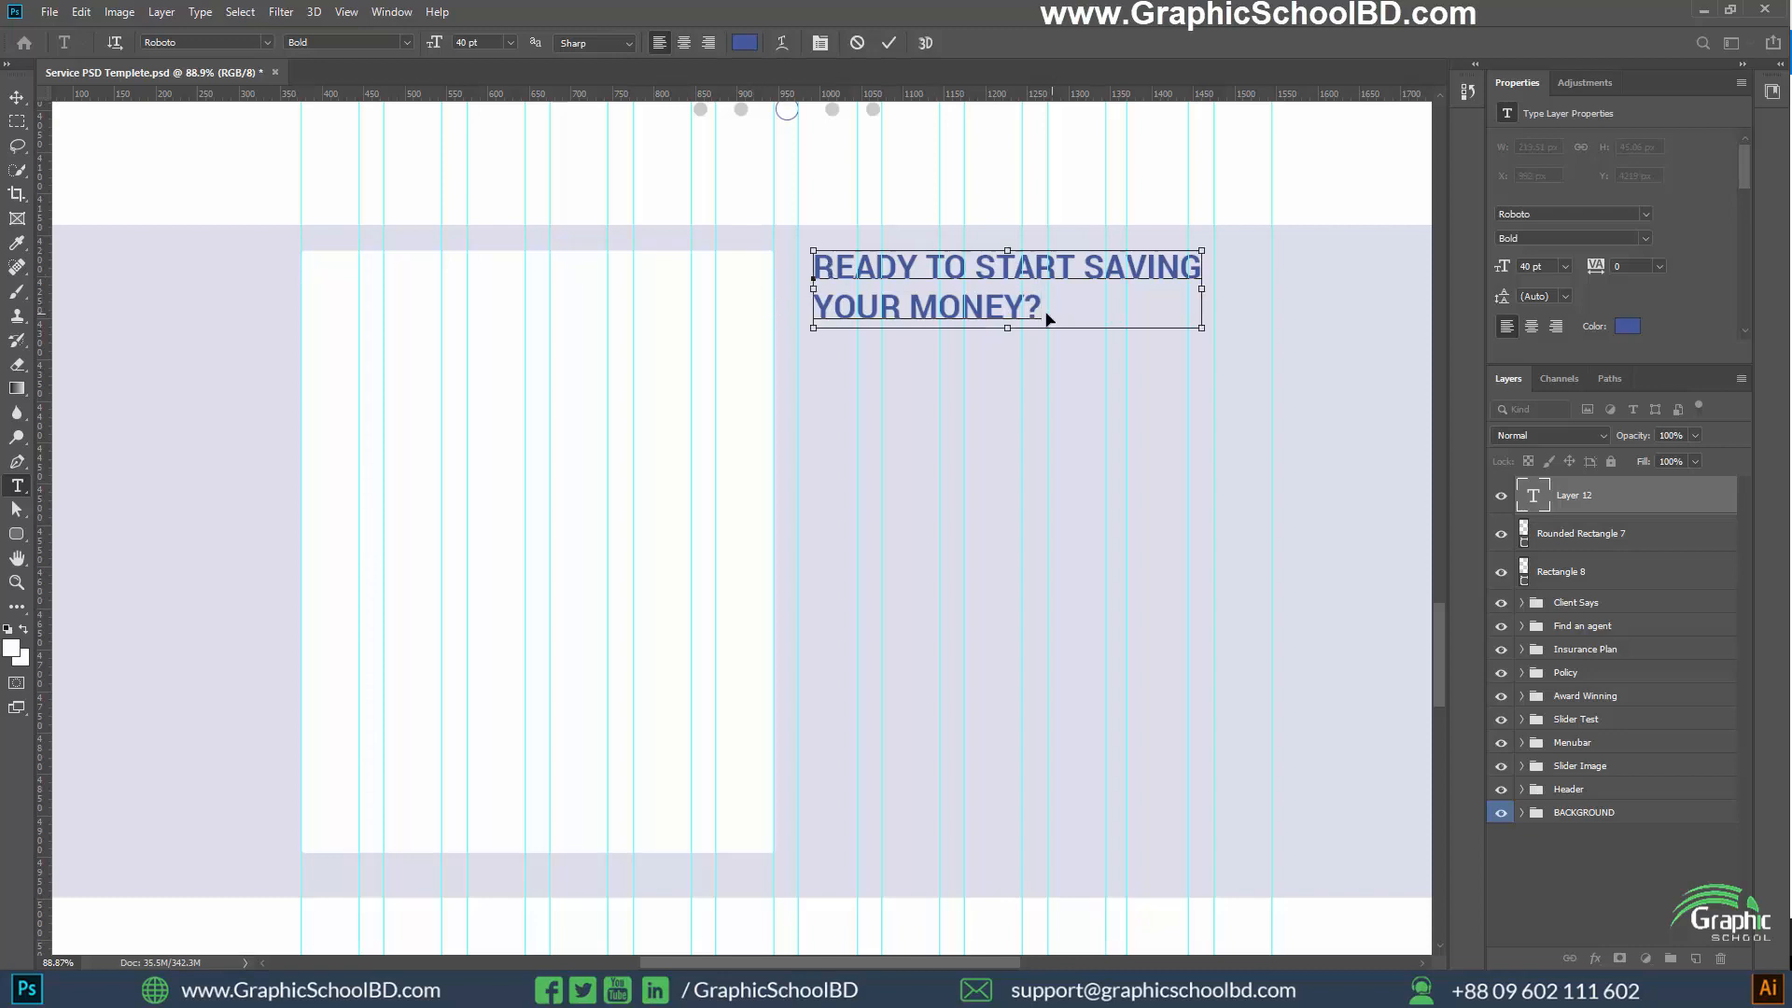
key("ctrl+a")
left_click(17, 97)
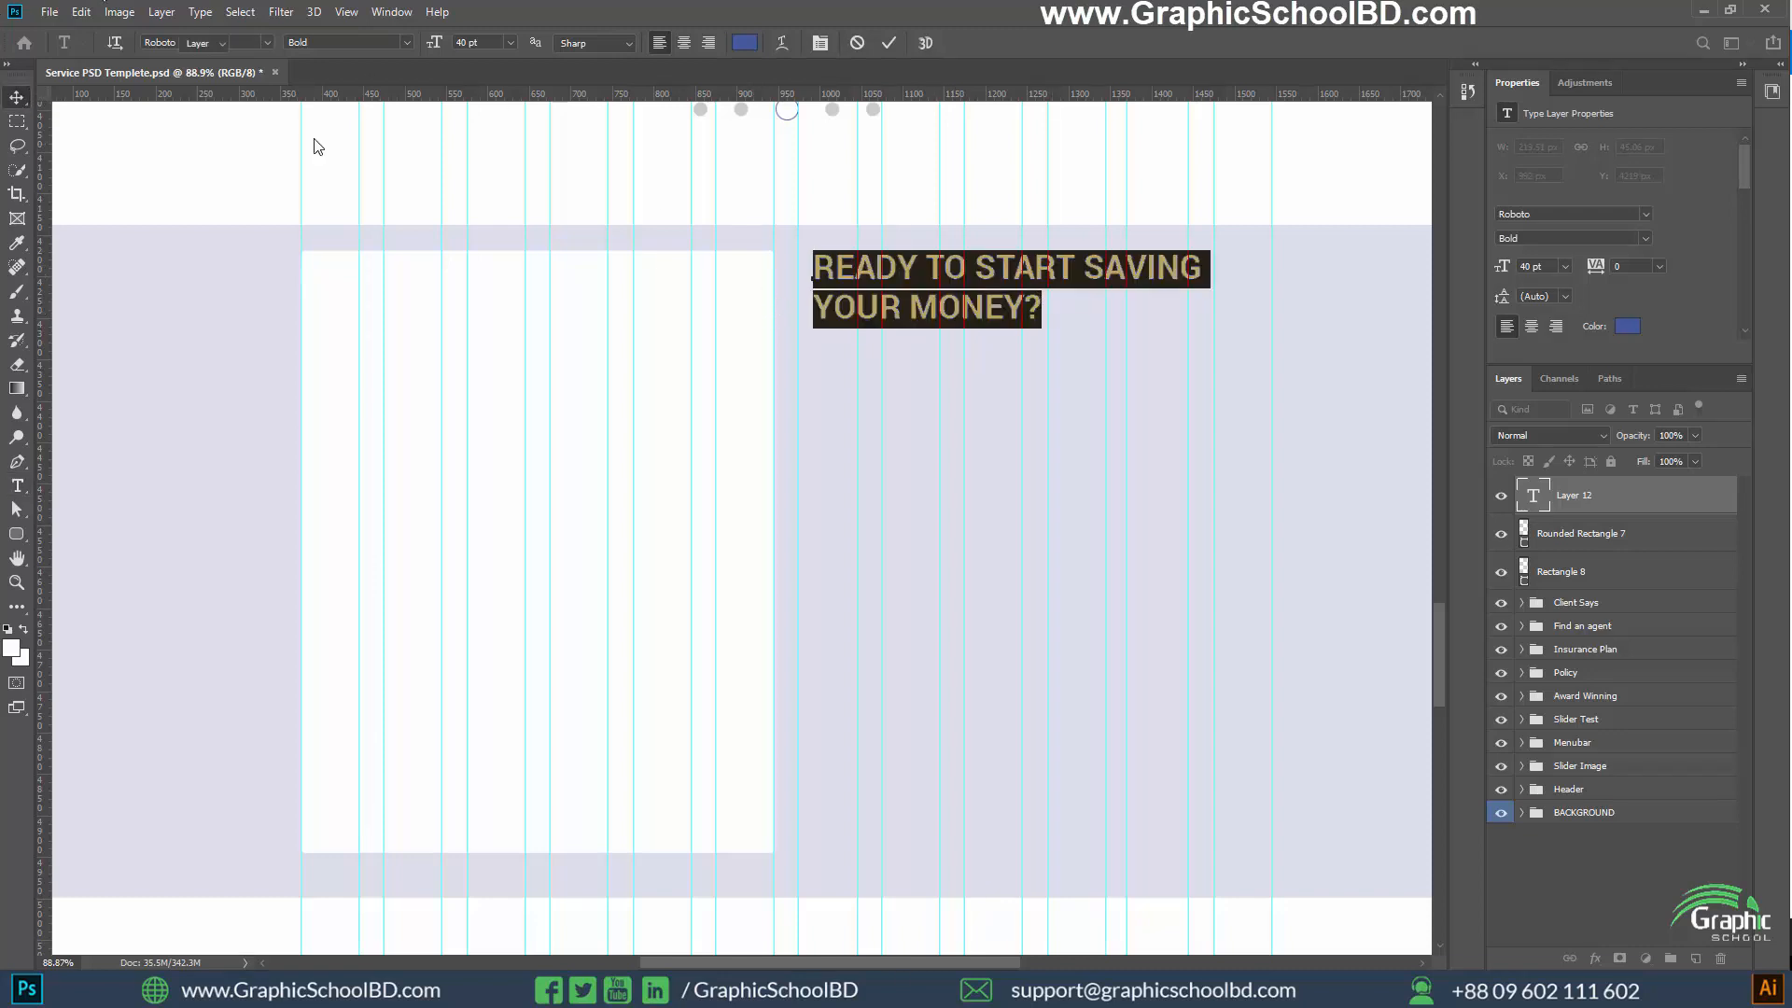
left_click(313, 147)
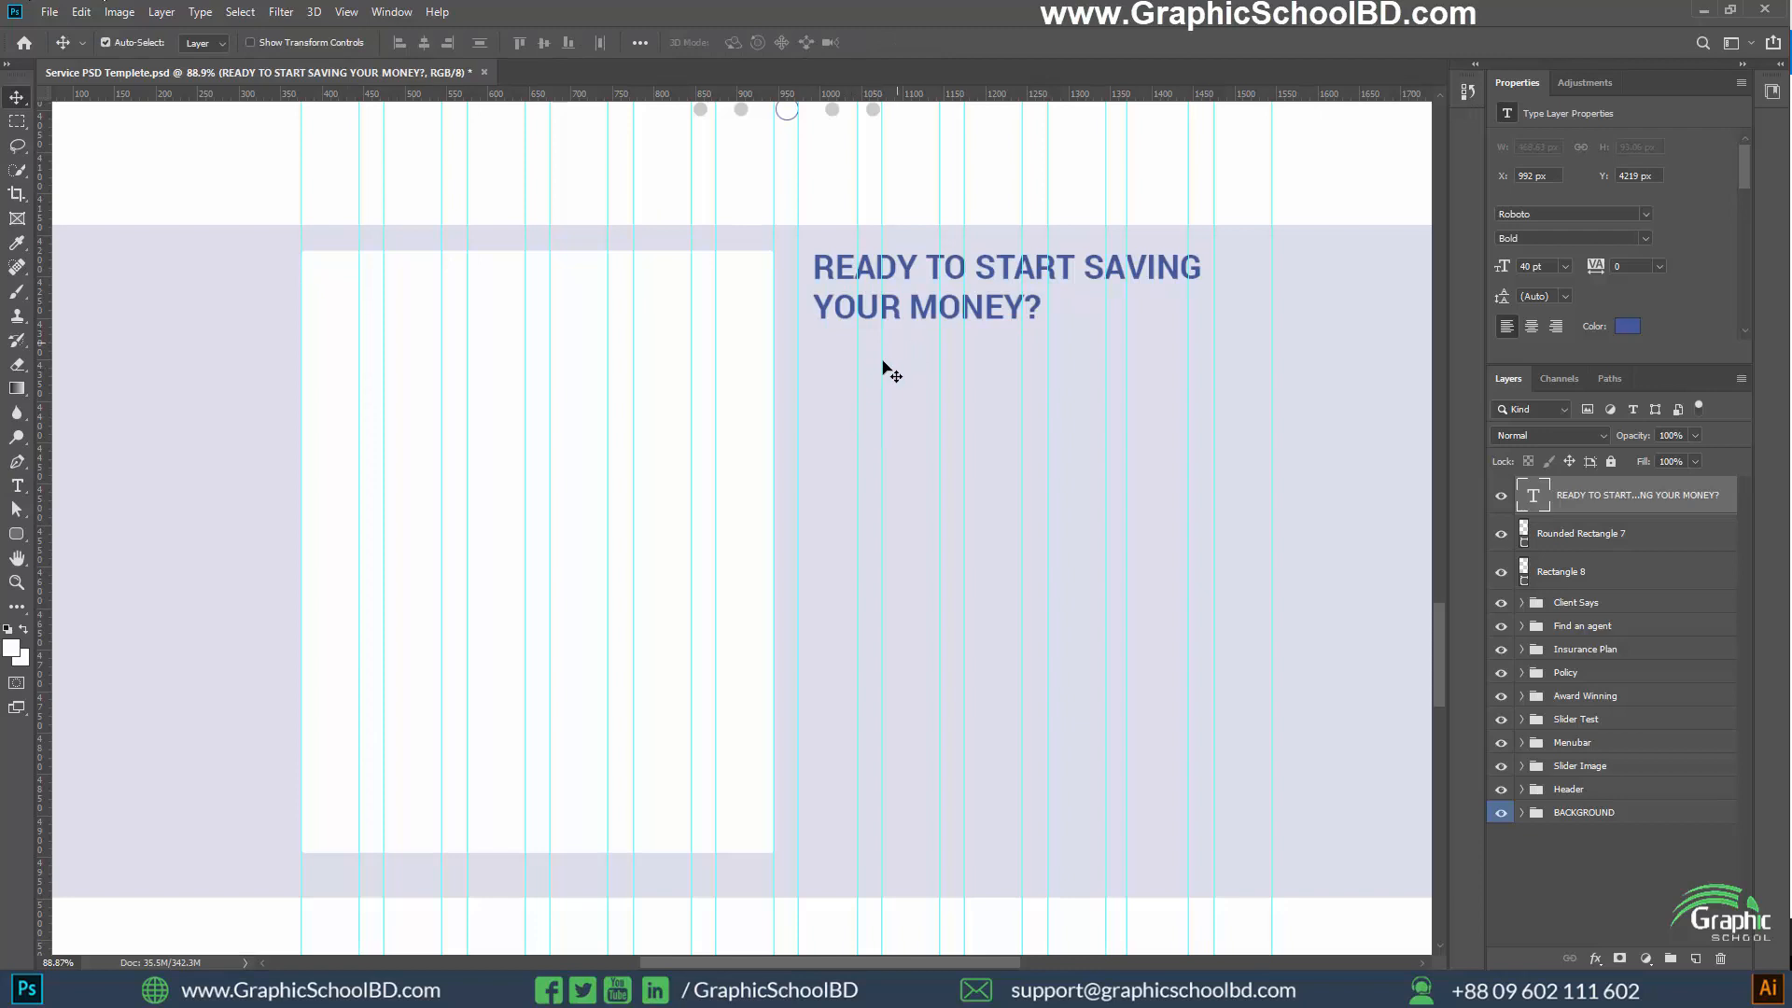
Set the type size to 20 pt and add a placeholder lorem ipsum paragraph box about 556 × 110 px below the heading
key("t")
left_click(480, 43)
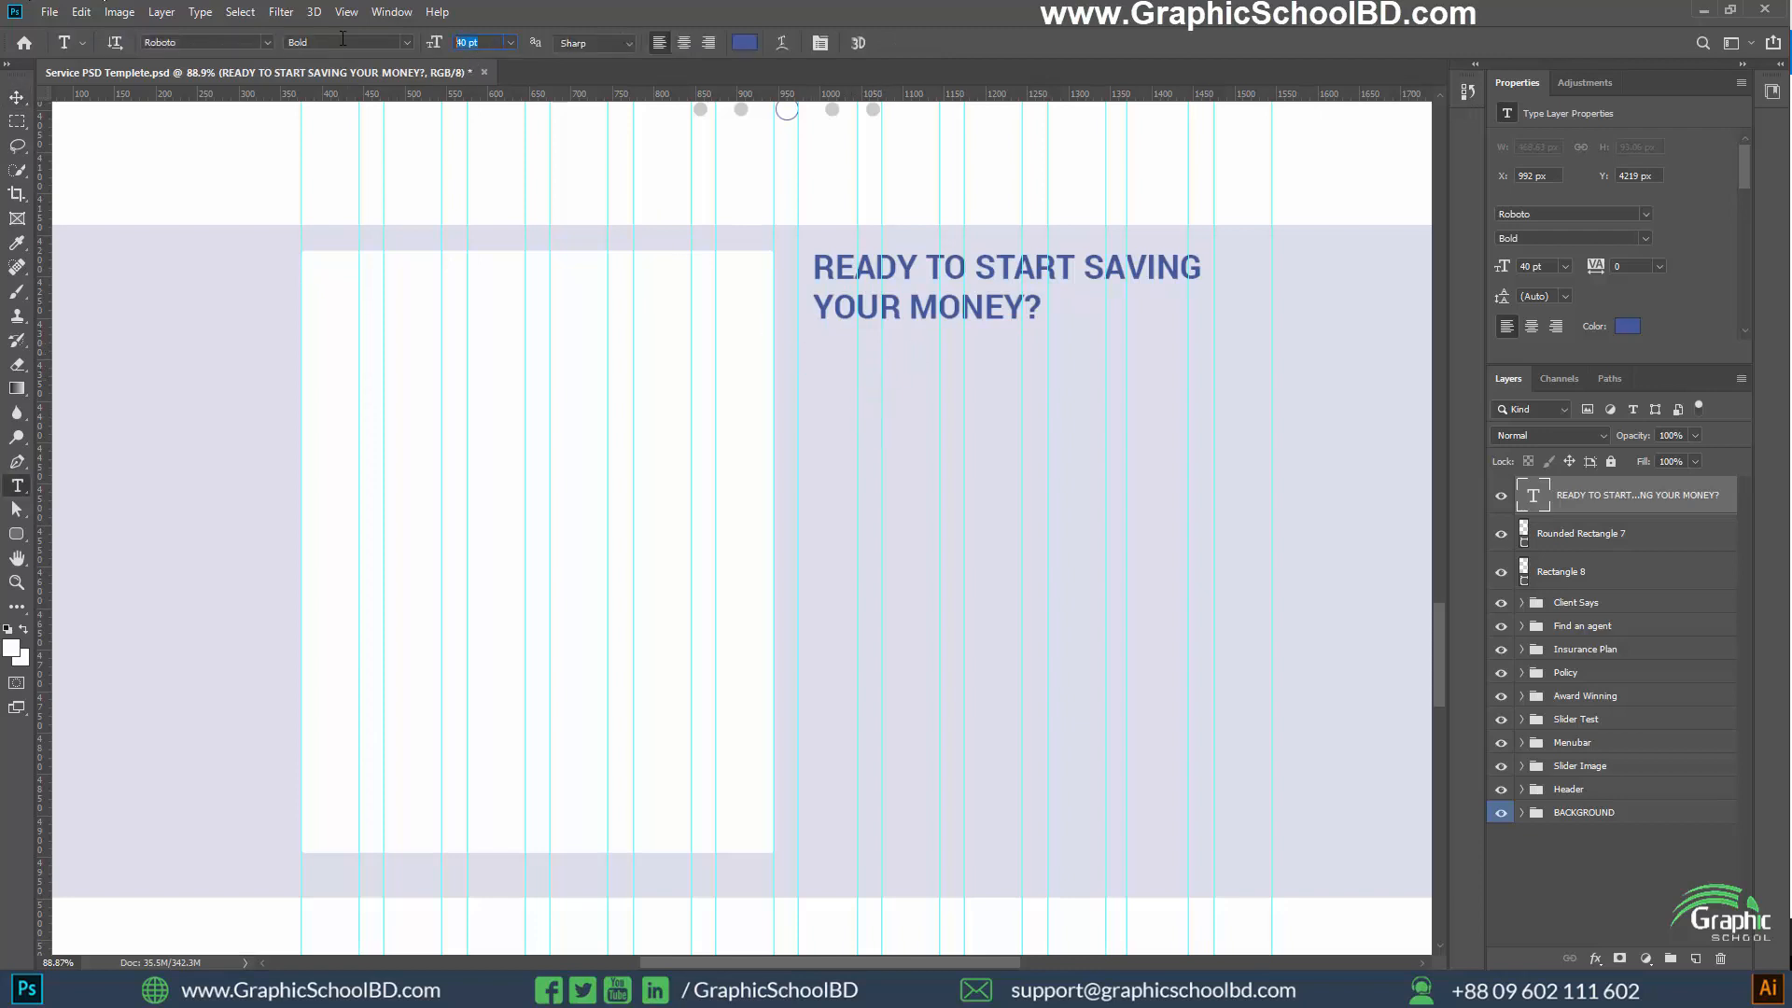
type("20")
key("Return")
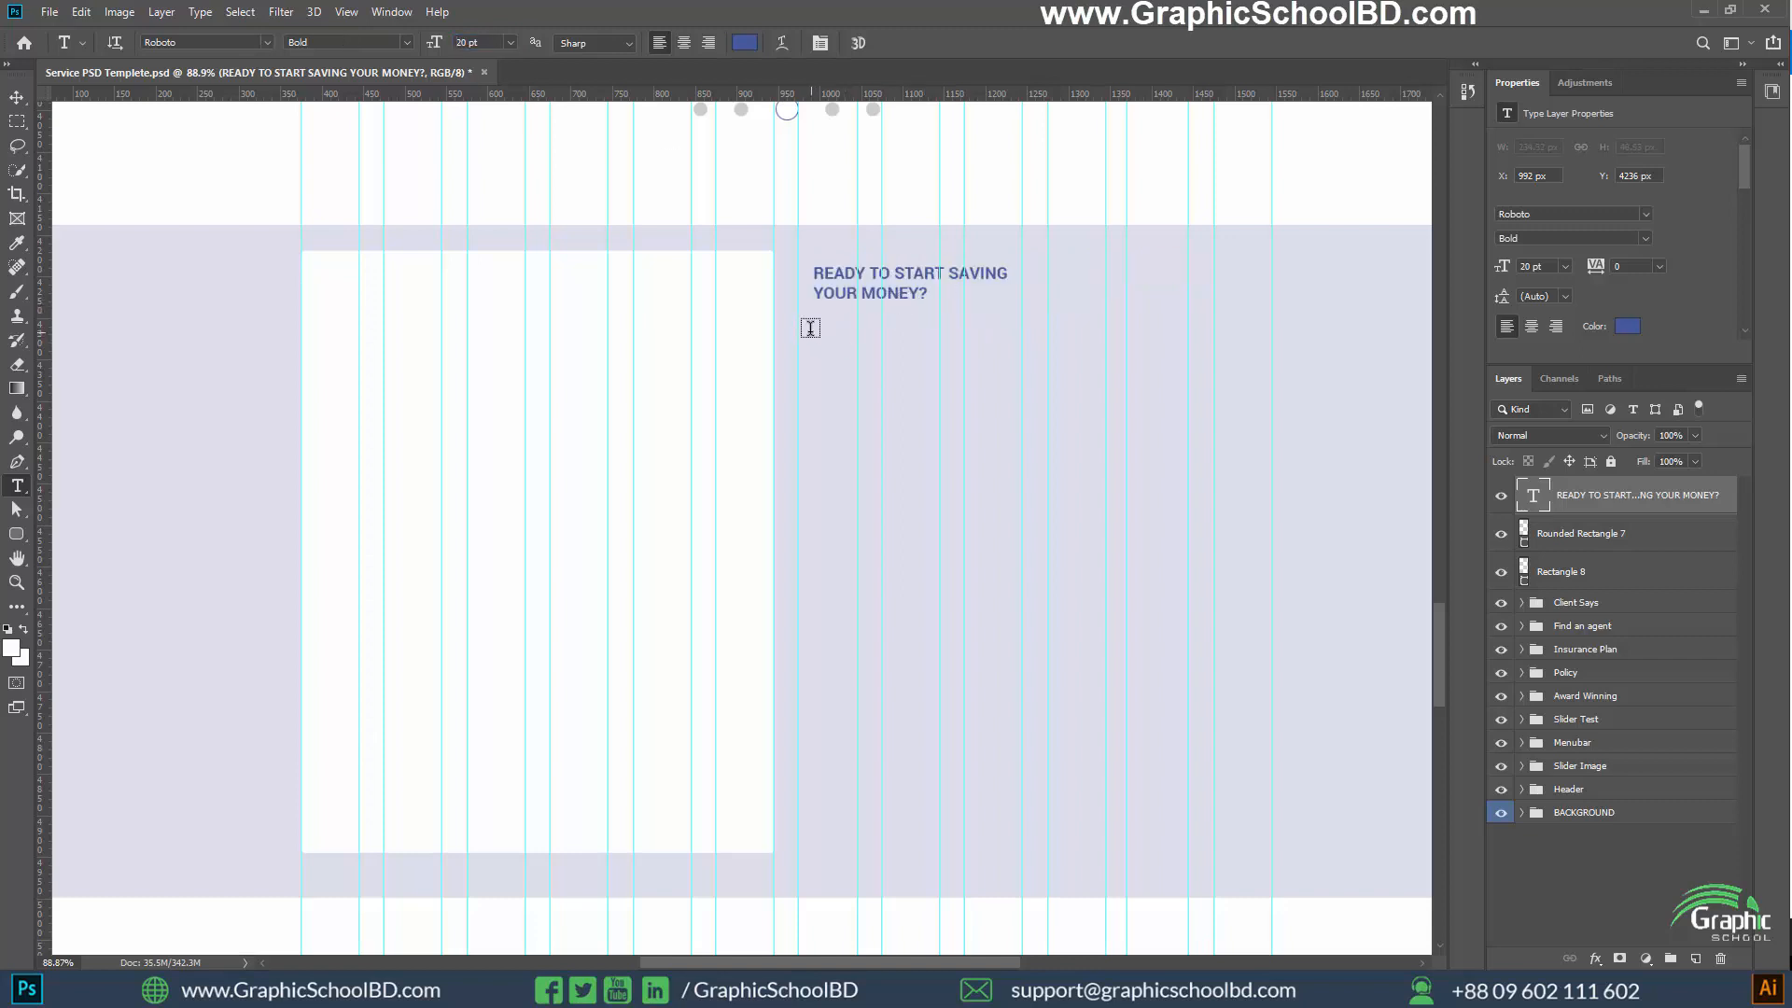
left_click_drag(811, 327, 1272, 421)
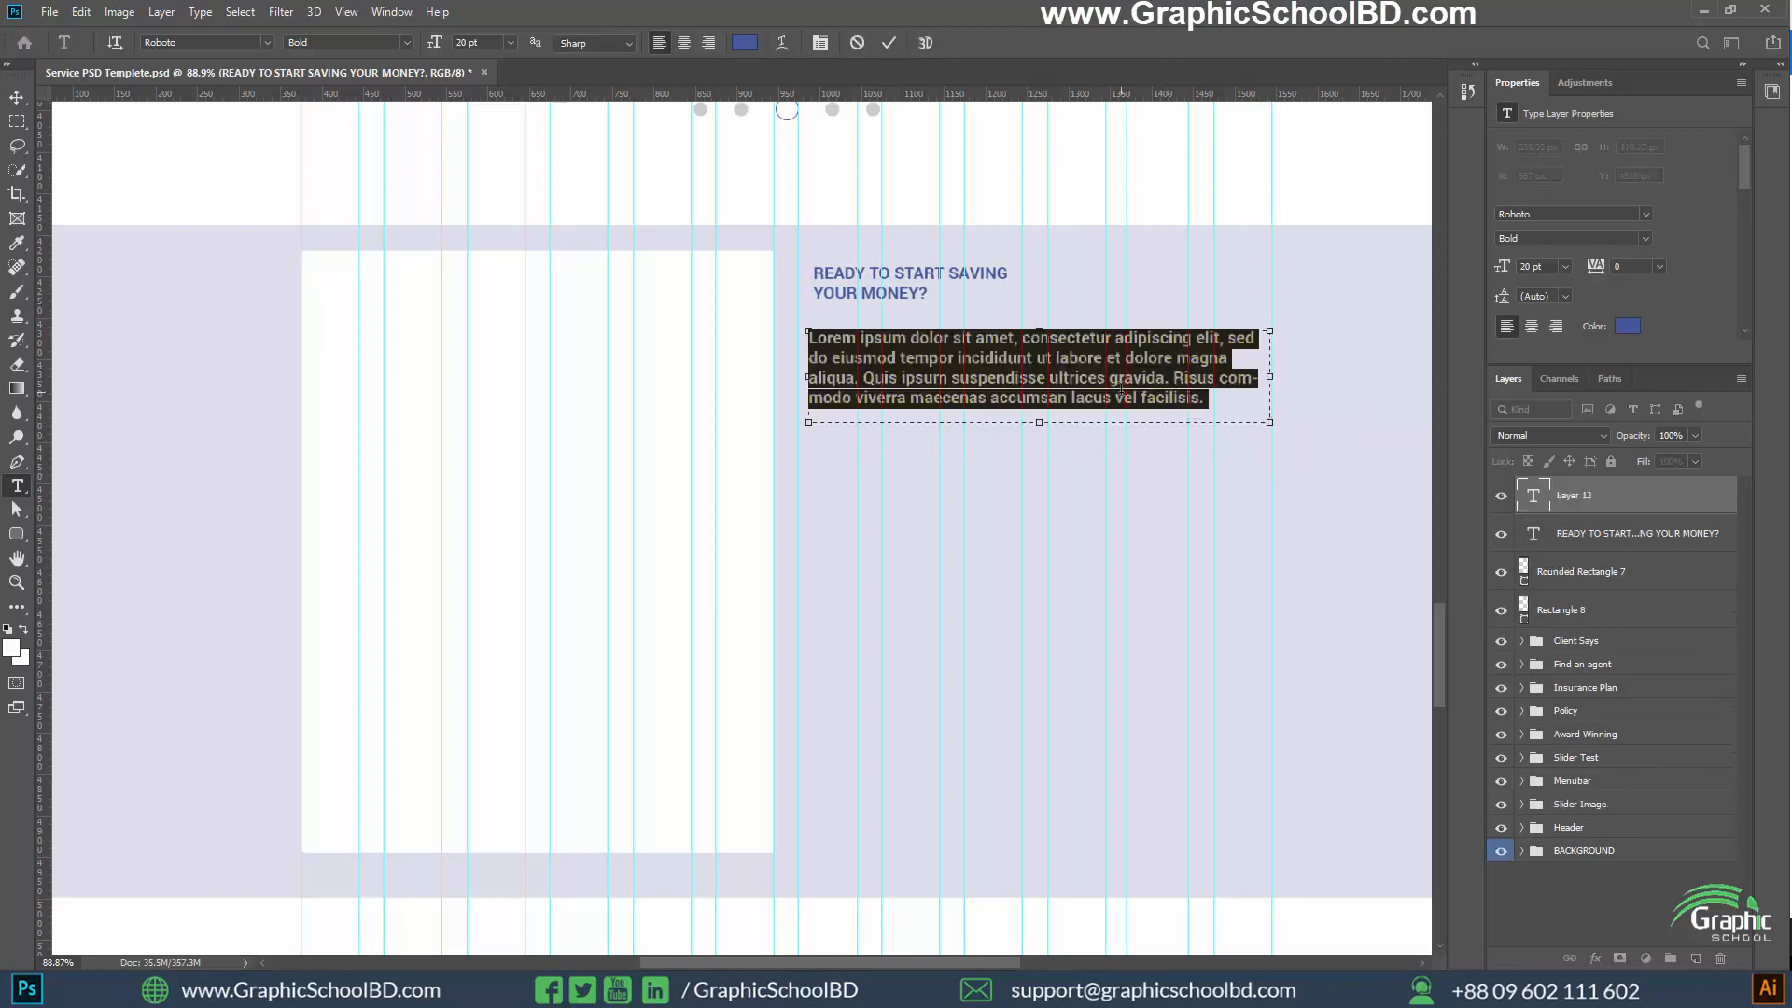
left_click(17, 97)
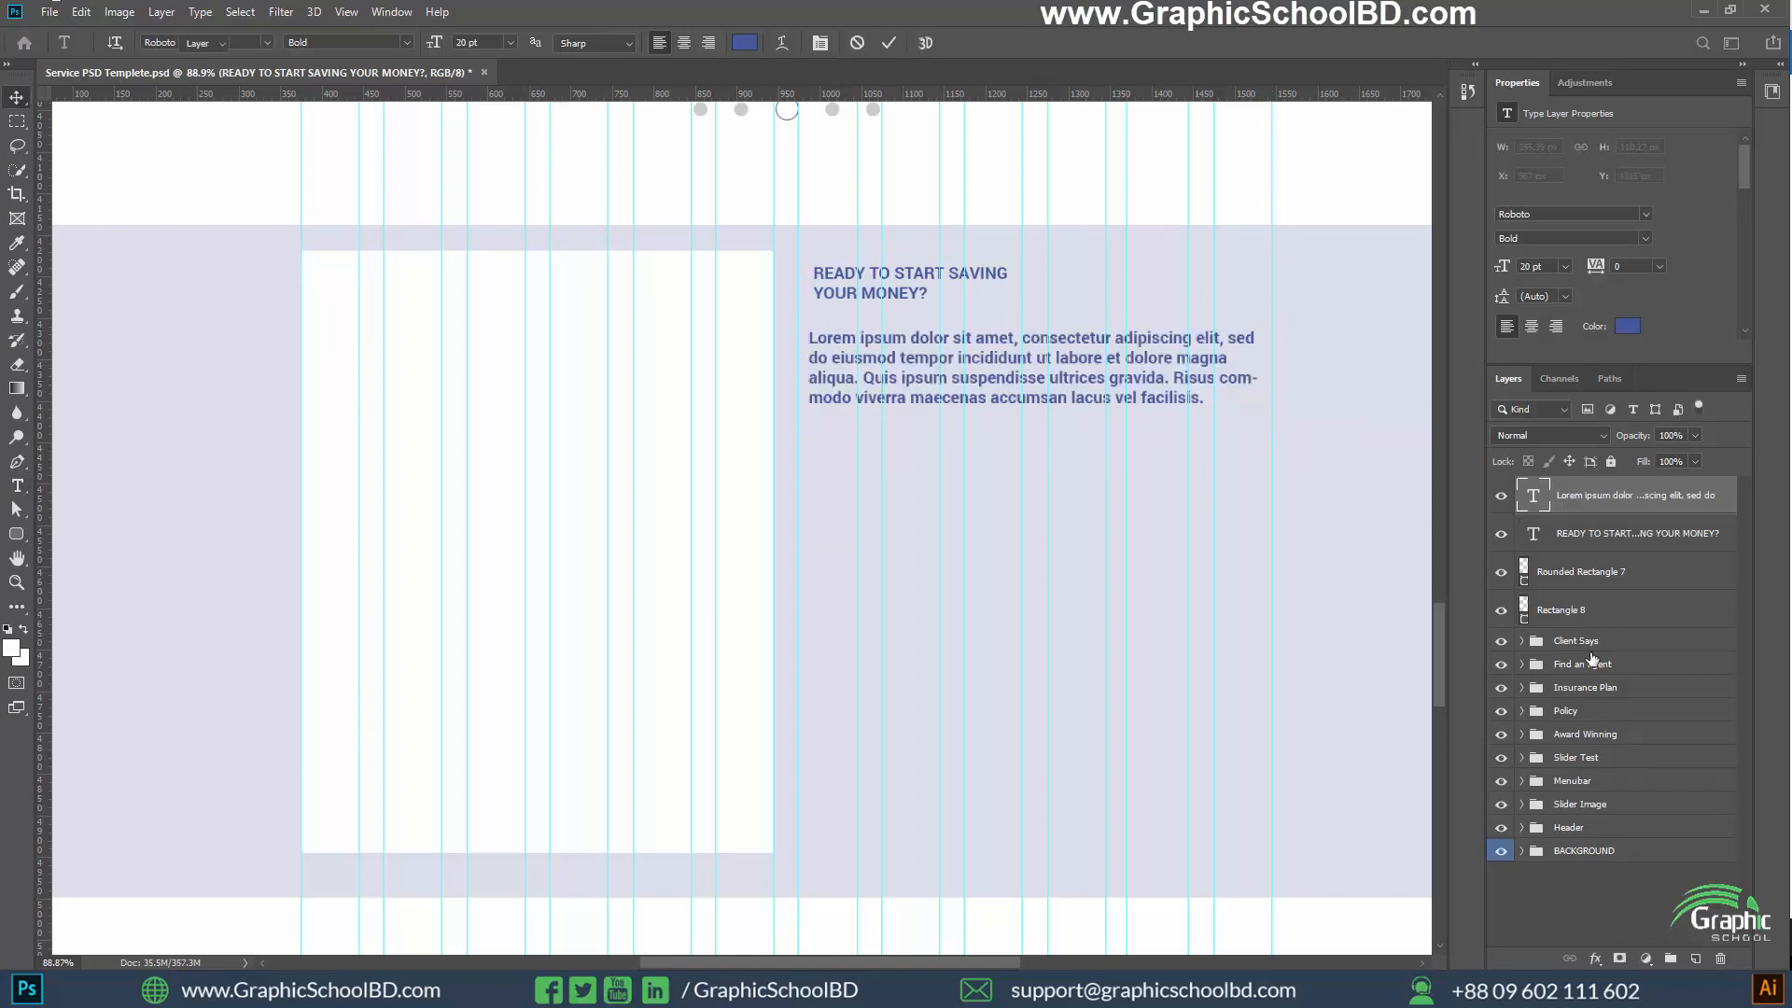
Set the heading's text size to 40 pt
left_click(1608, 552)
key("t")
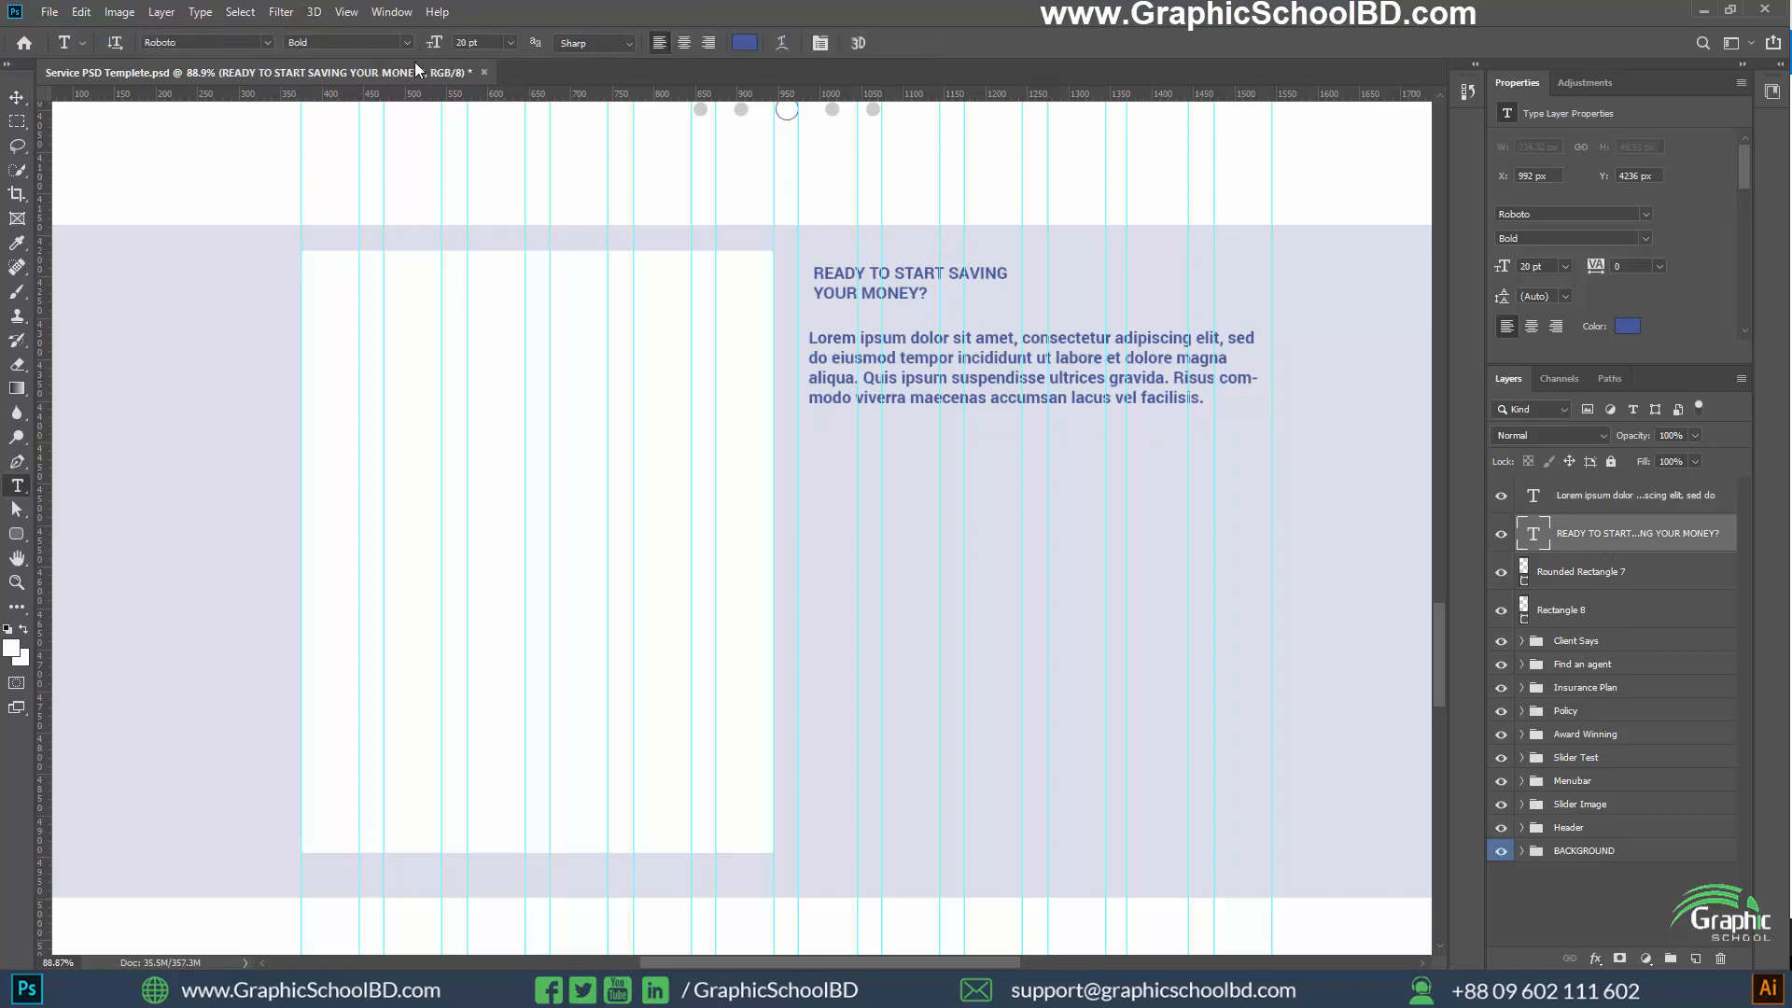
type("40")
key("Return")
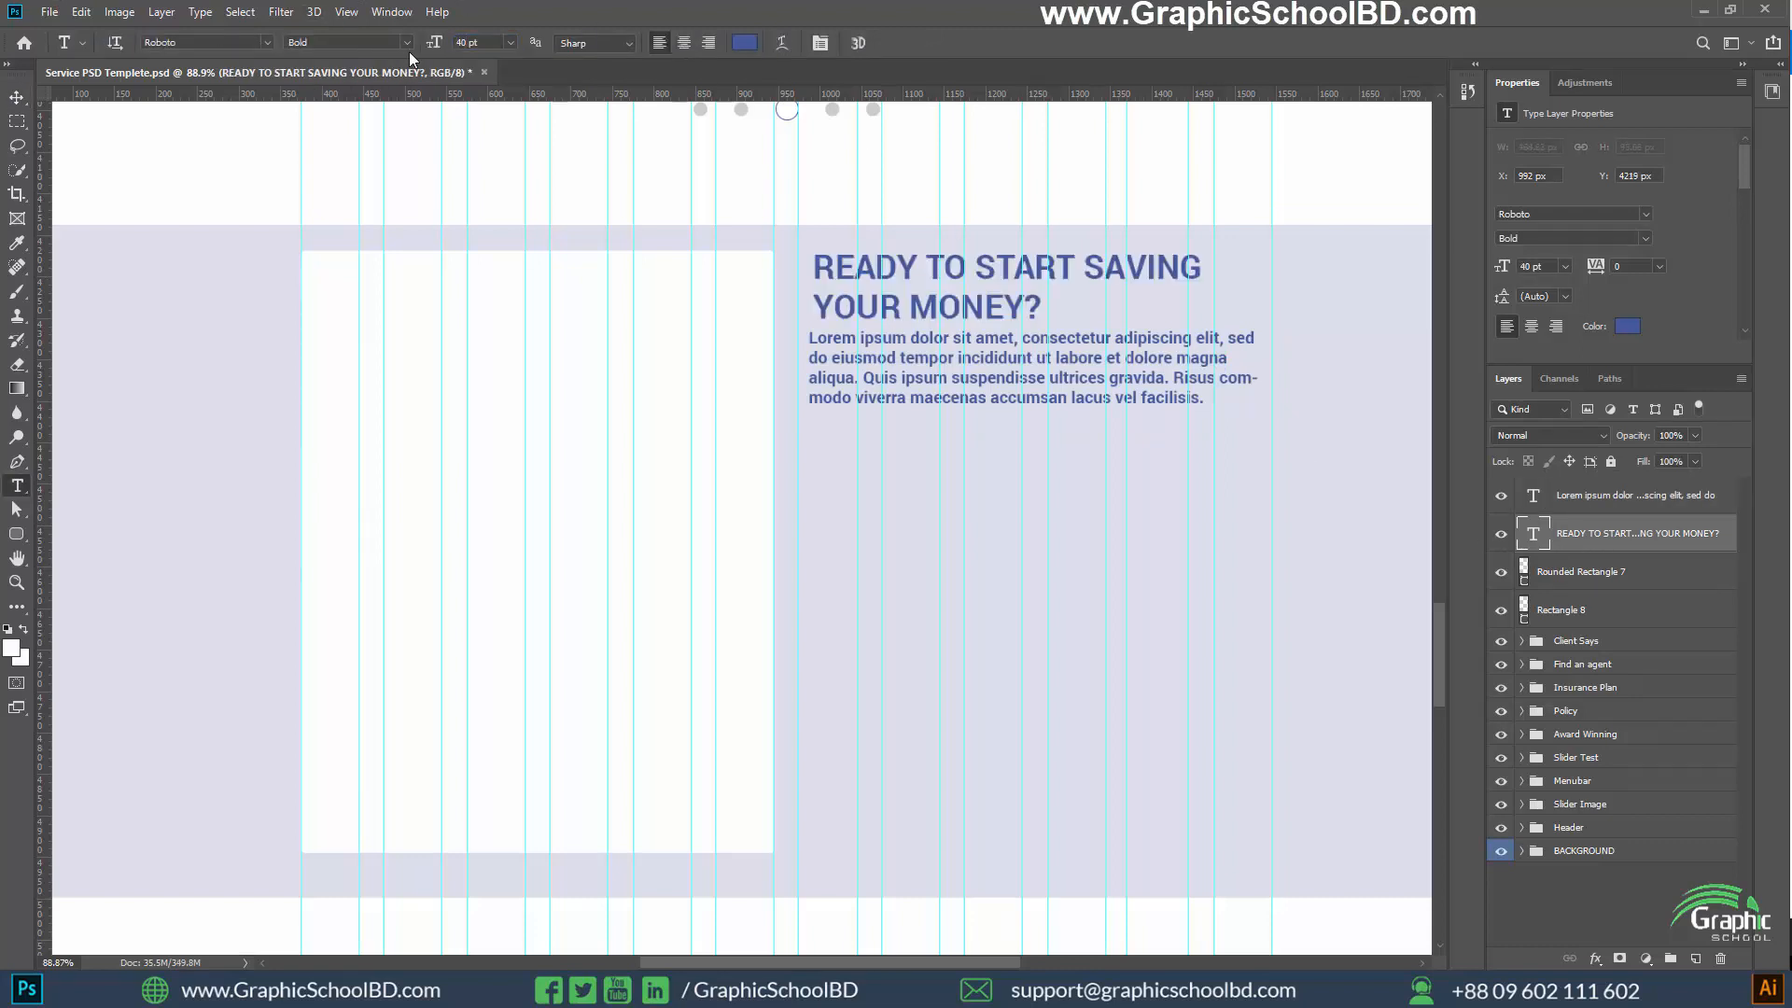
Move the lorem ipsum paragraph slightly down to leave a gap beneath the two-line heading
left_click(9, 103)
left_click(1613, 497)
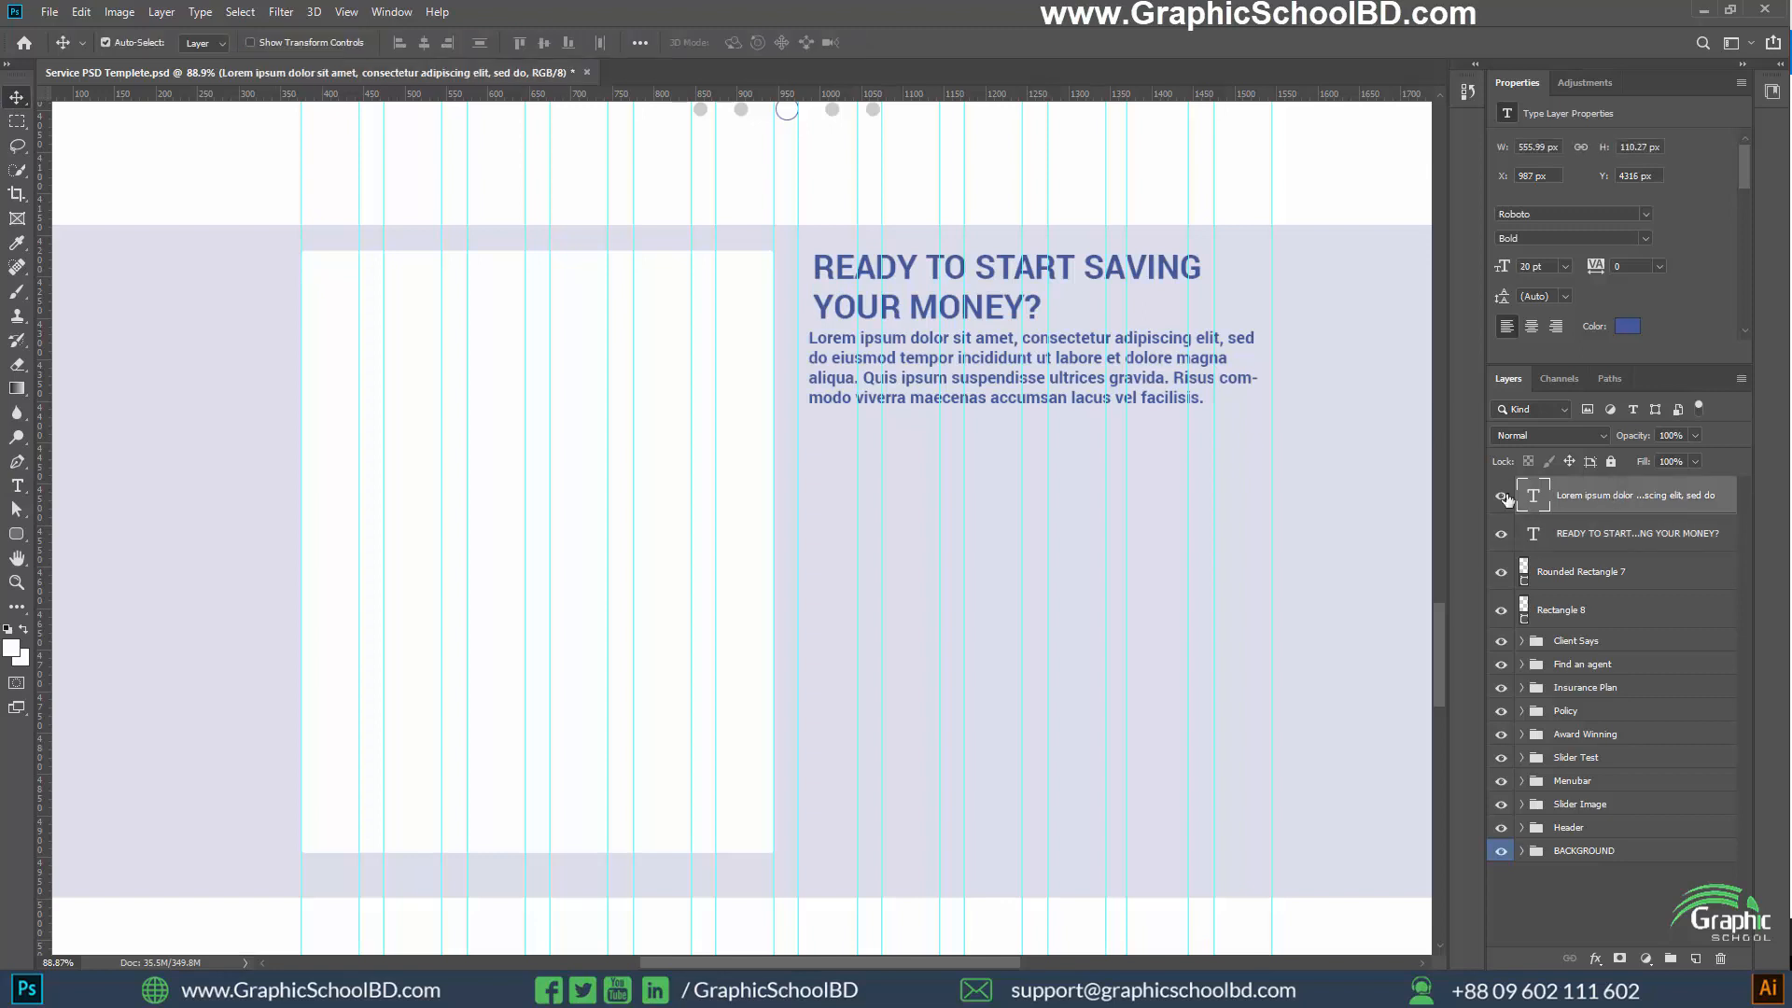
left_click_drag(989, 357, 994, 374)
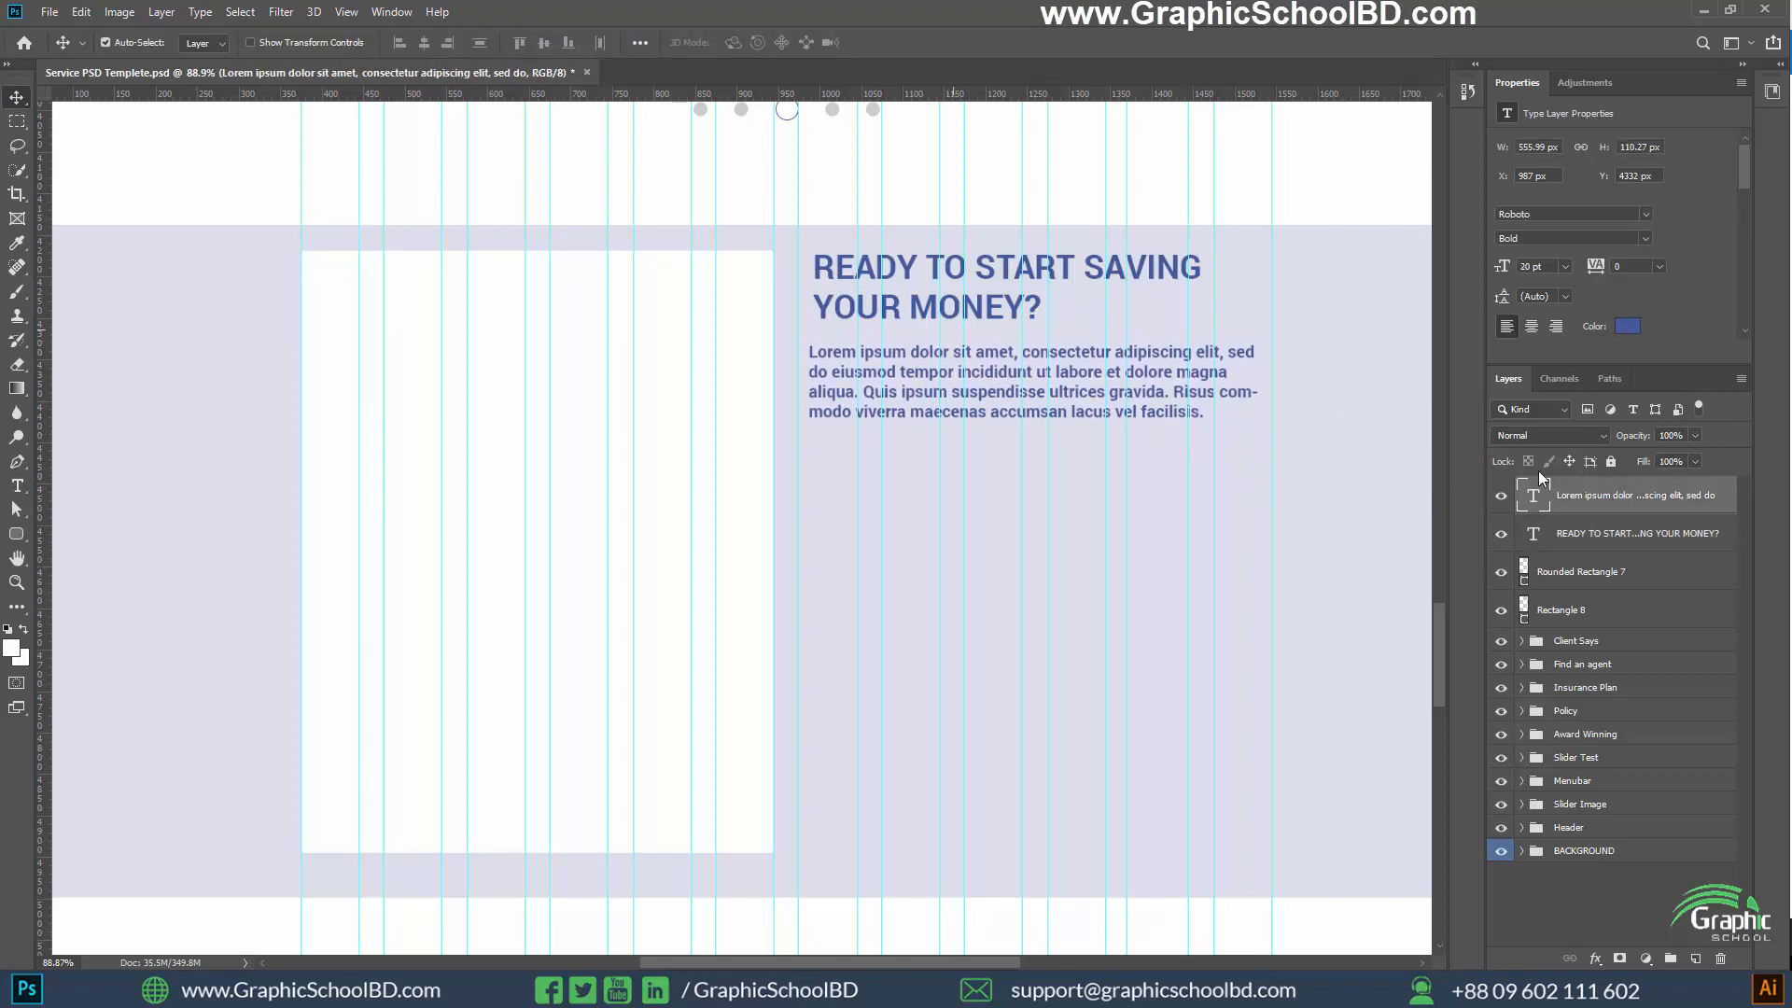
Align the heading and paragraph by their left edges and move both onto the column guide beside the white card
left_click(1633, 533, "shift")
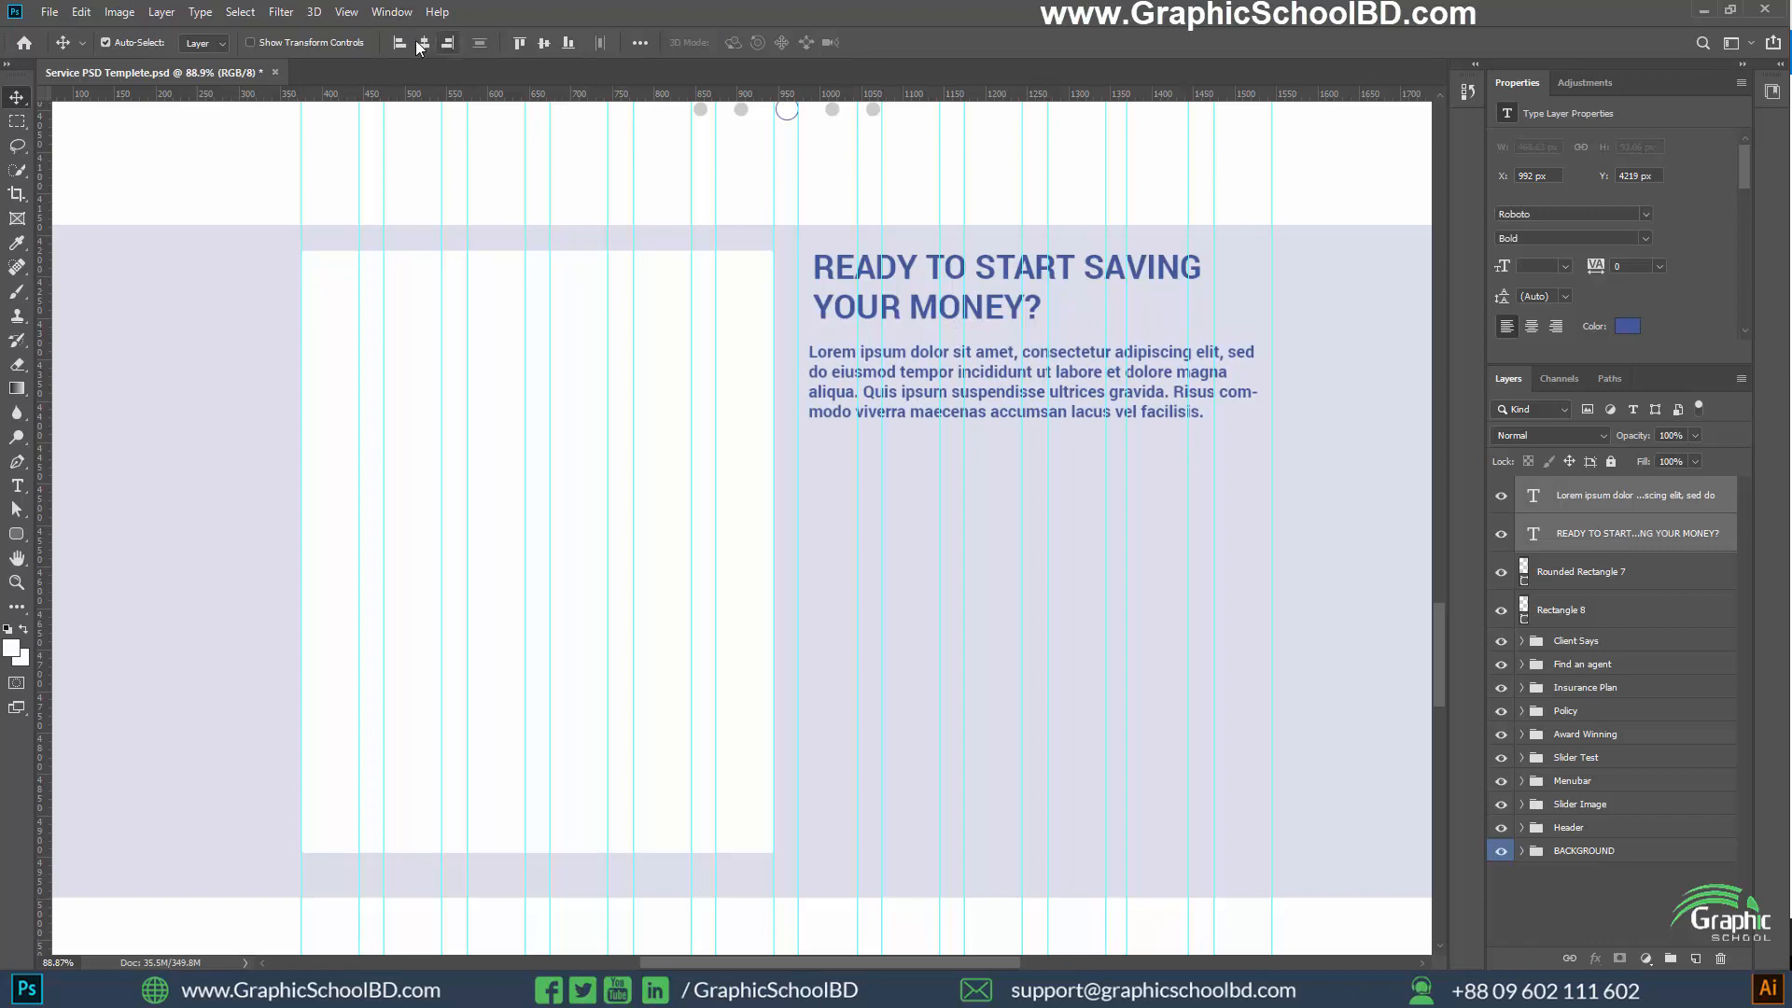
scroll(812, 308, "up", 5)
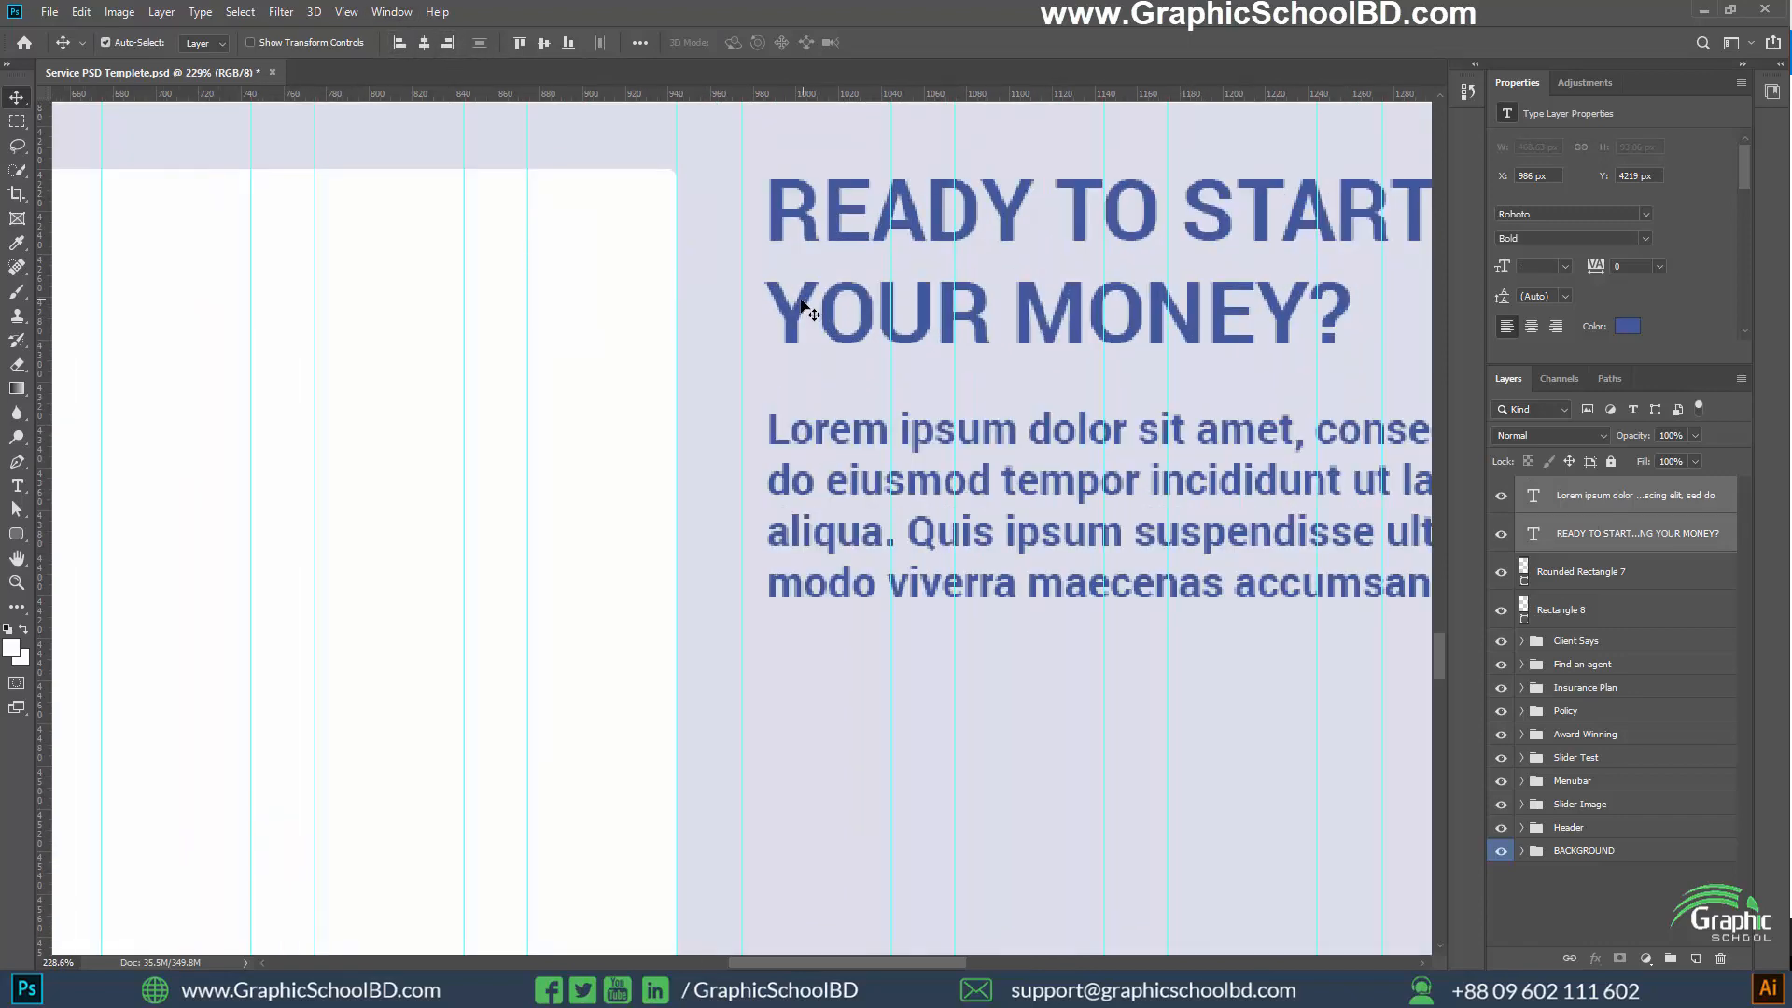
left_click_drag(801, 308, 782, 308)
scroll(761, 359, "up", 4)
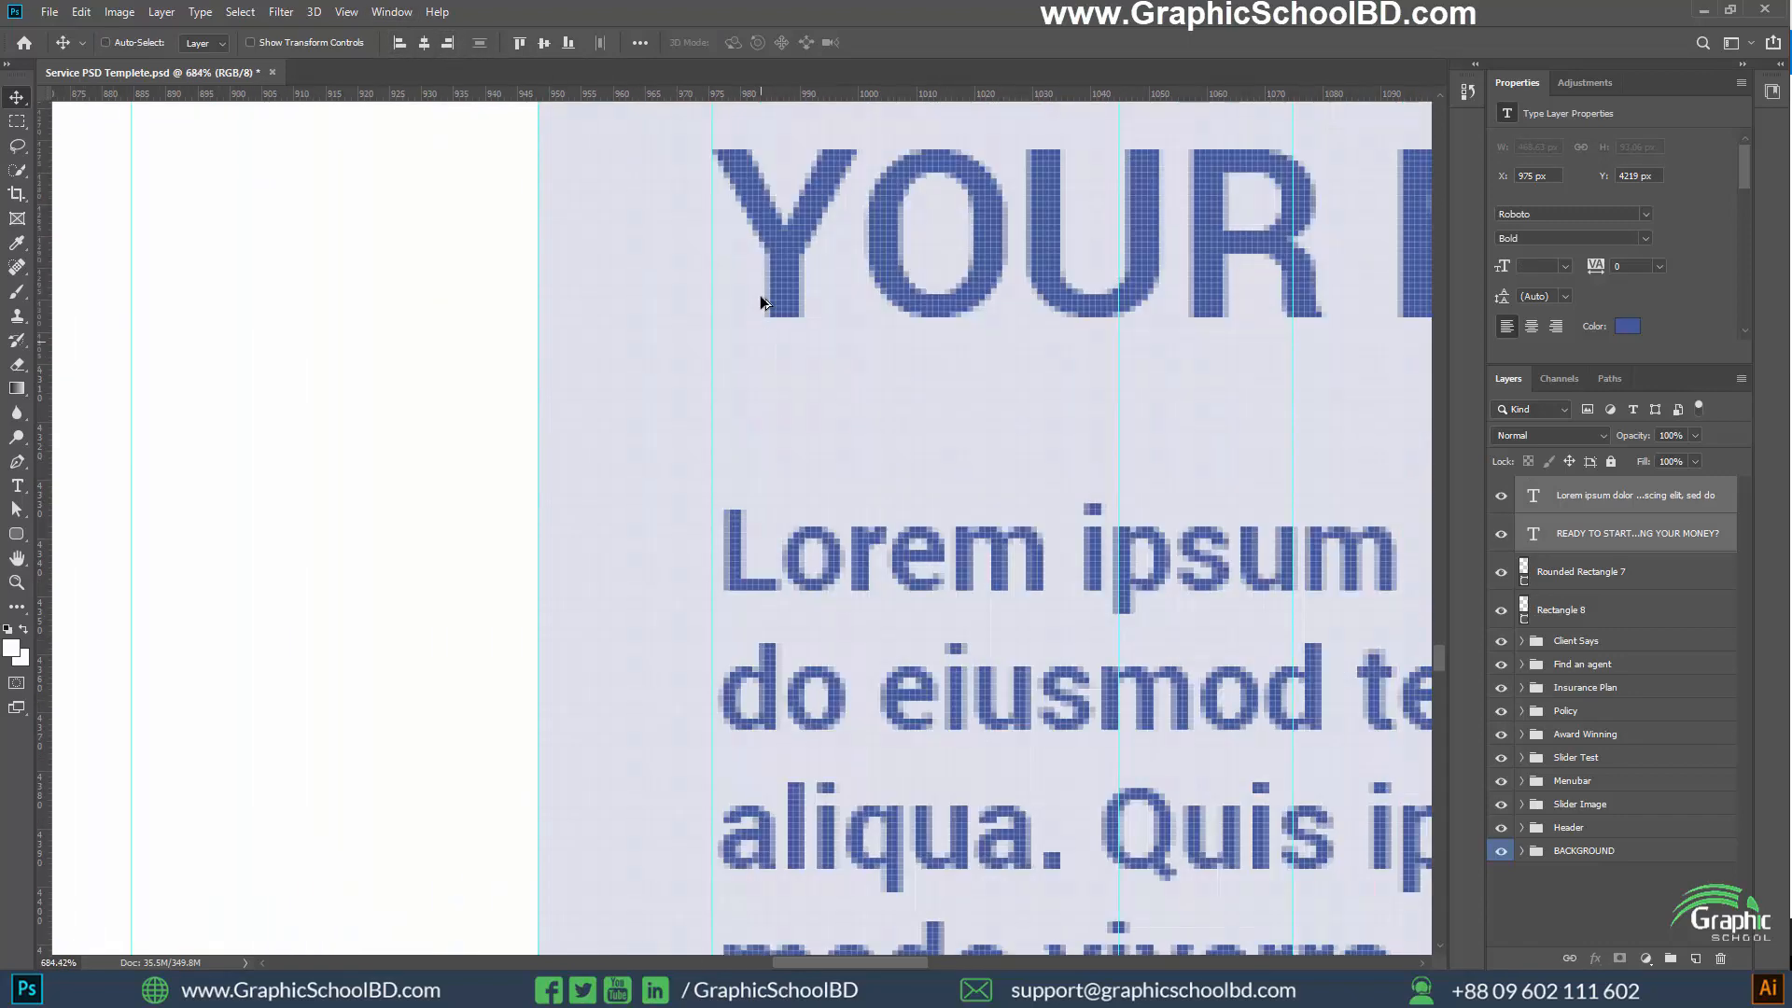
scroll(737, 449, "down", 8)
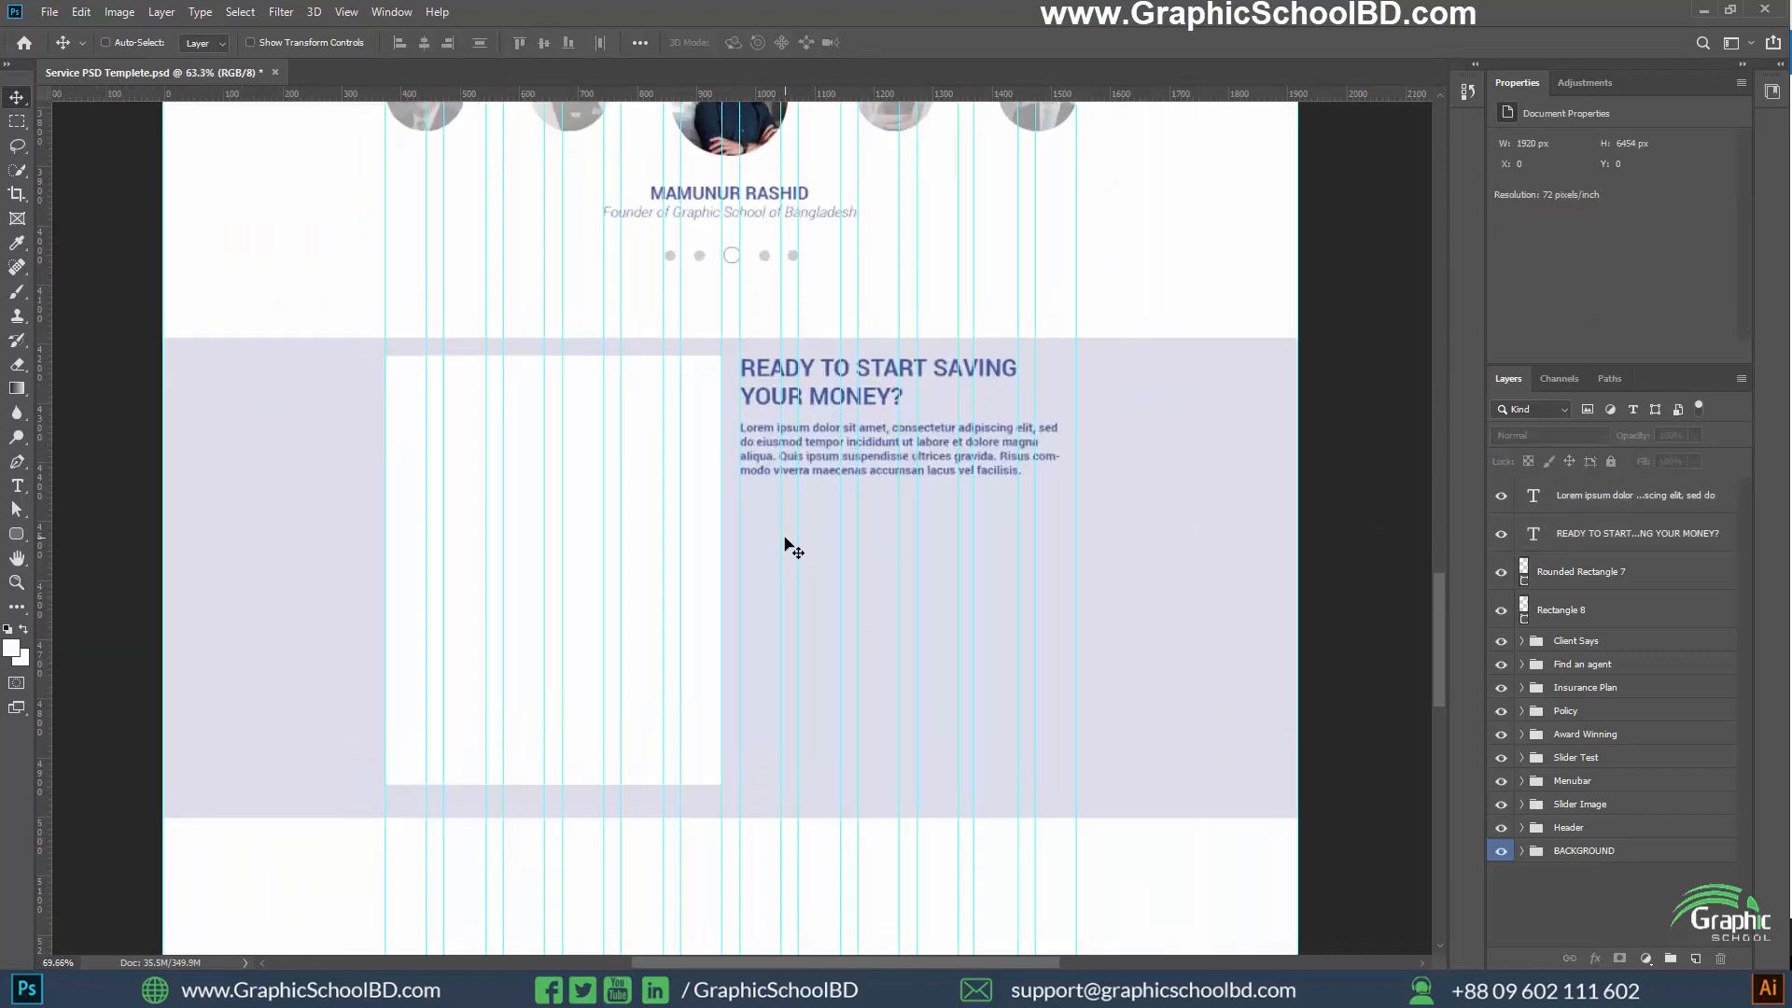
Switch to the Chrome browser and search Google Images for "home loan png images"
left_click(1064, 987)
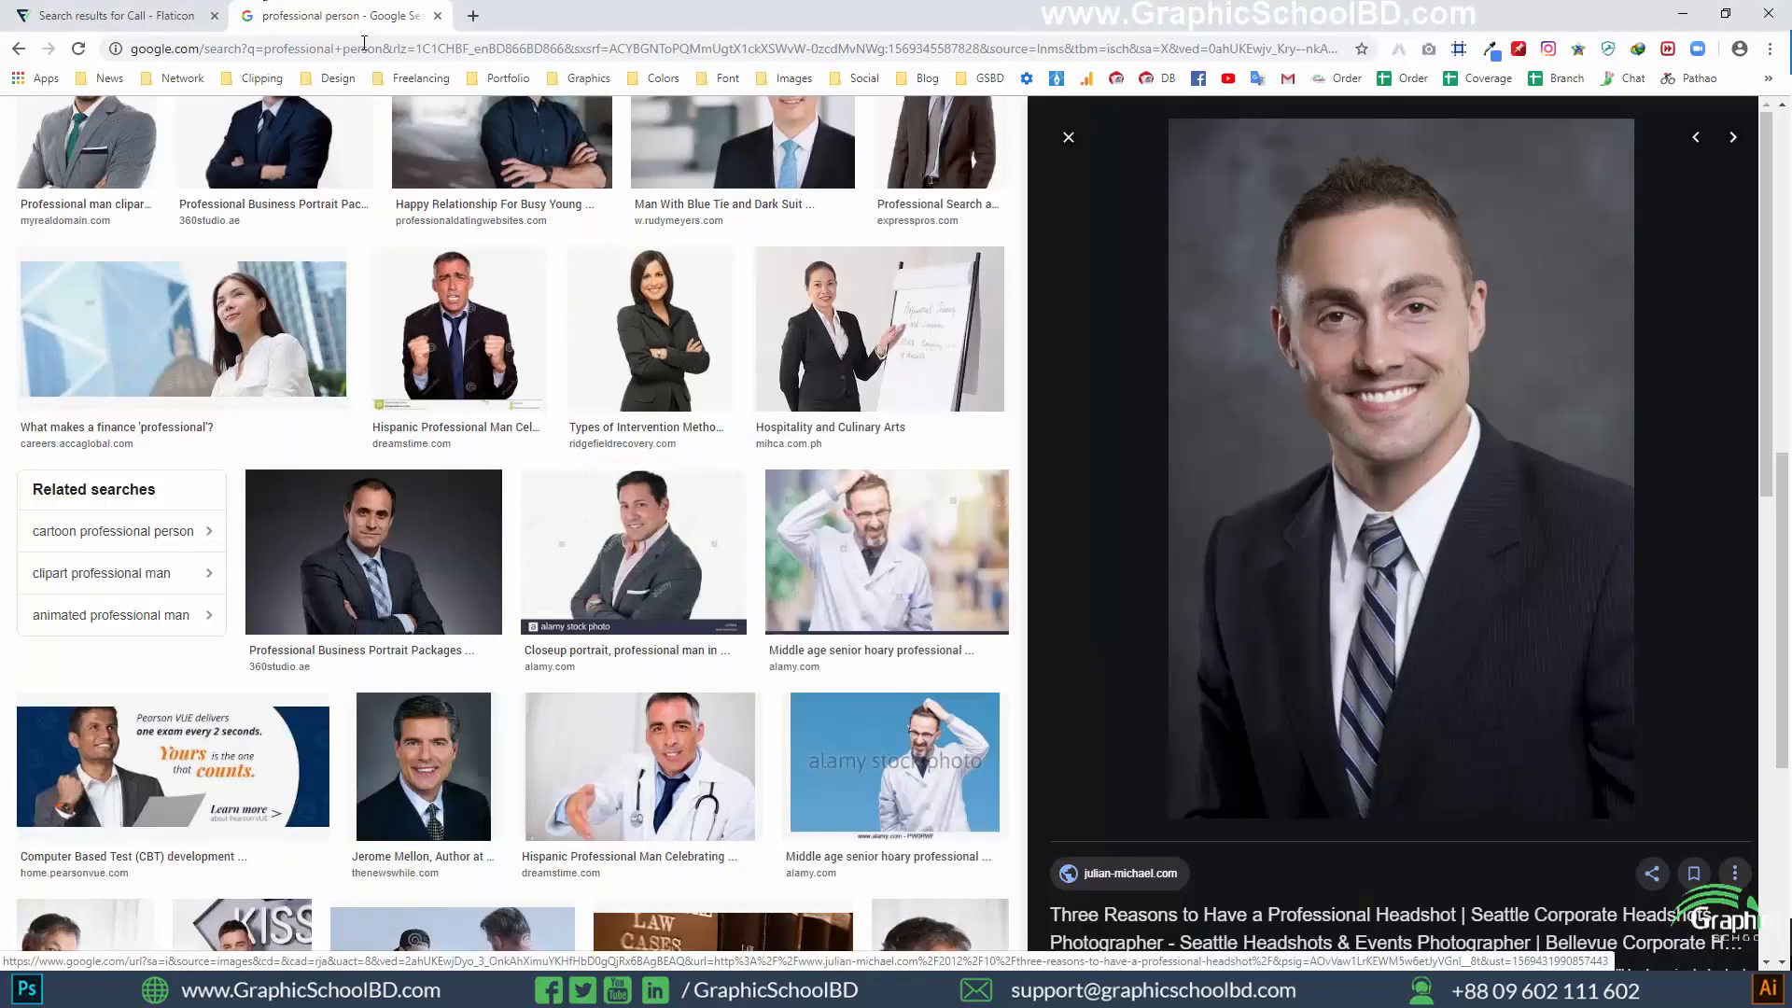
scroll(501, 222, "up", 10)
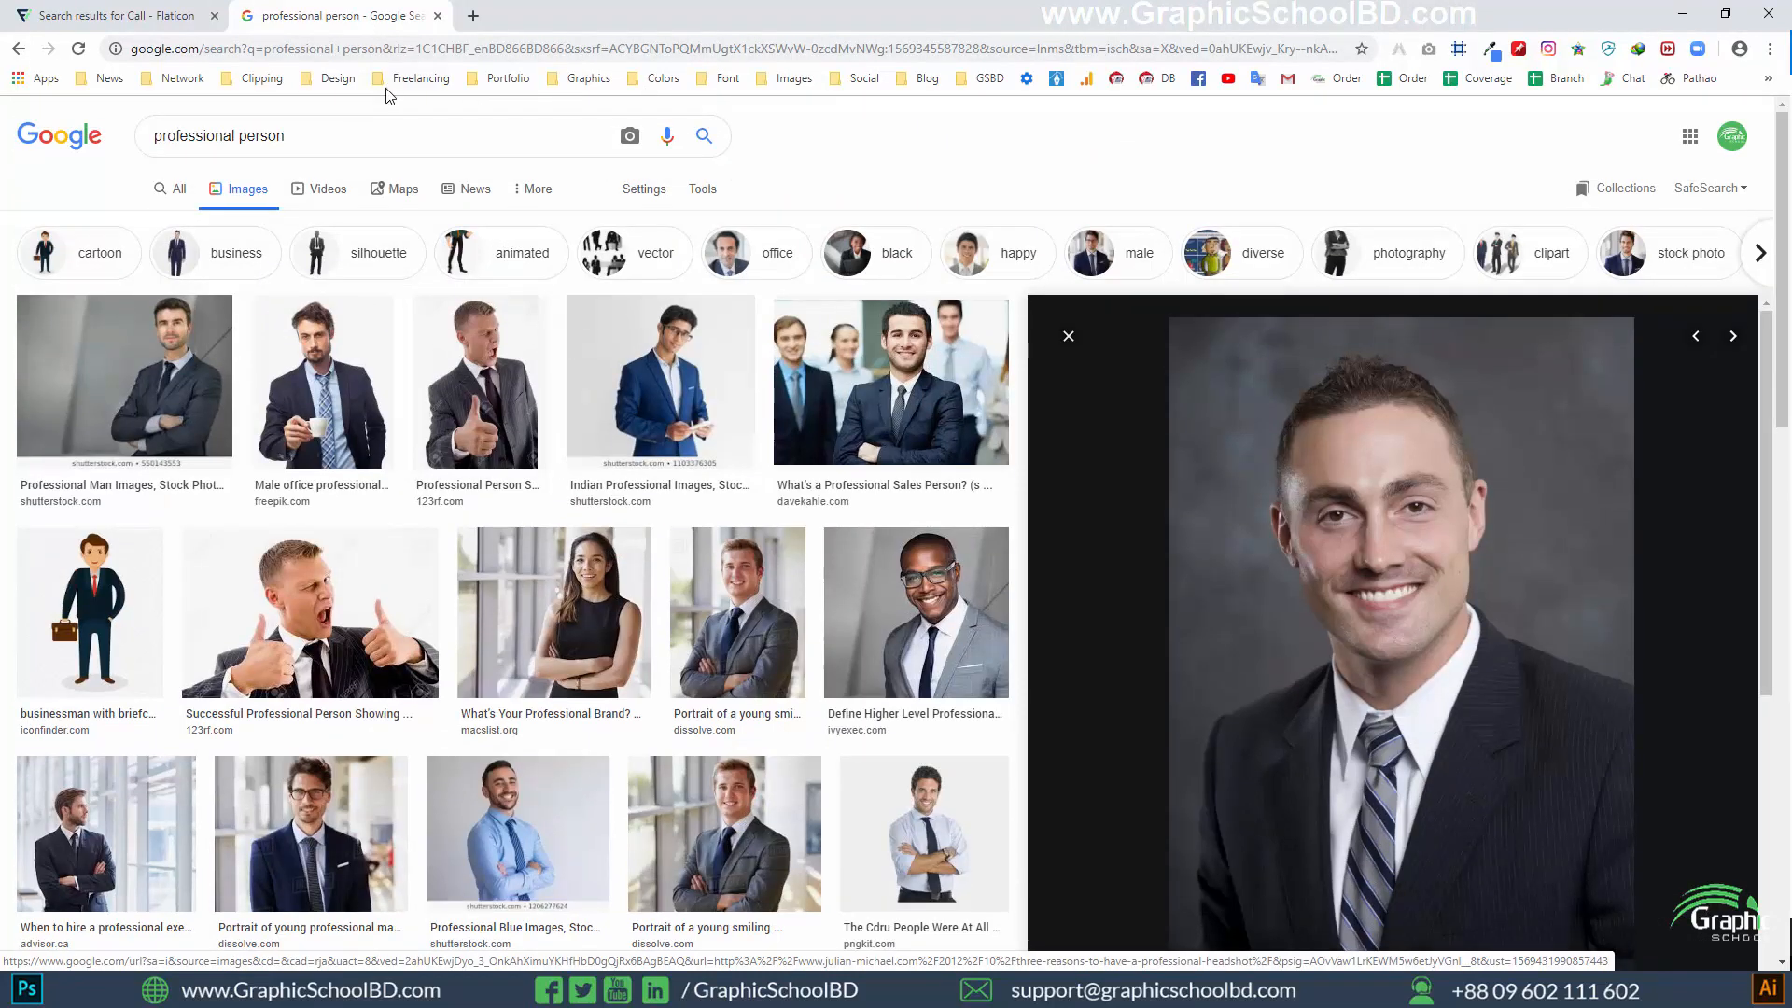
left_click_drag(288, 136, 3, 144)
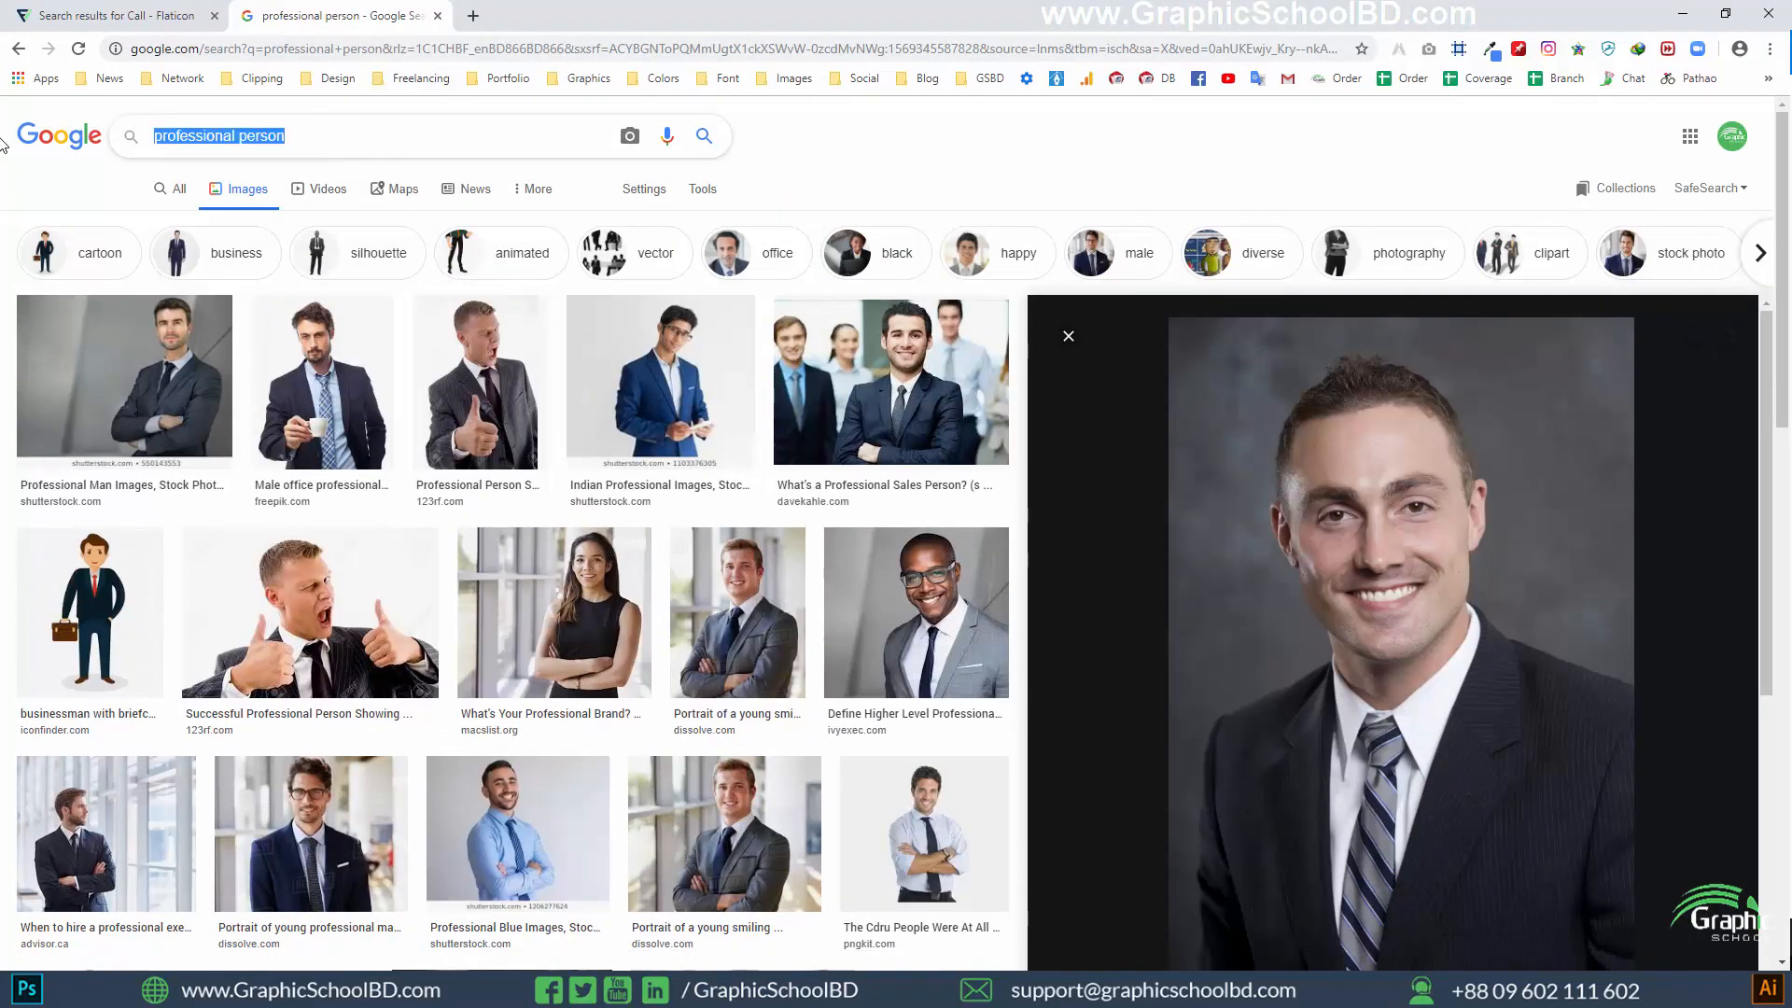
type("home lone")
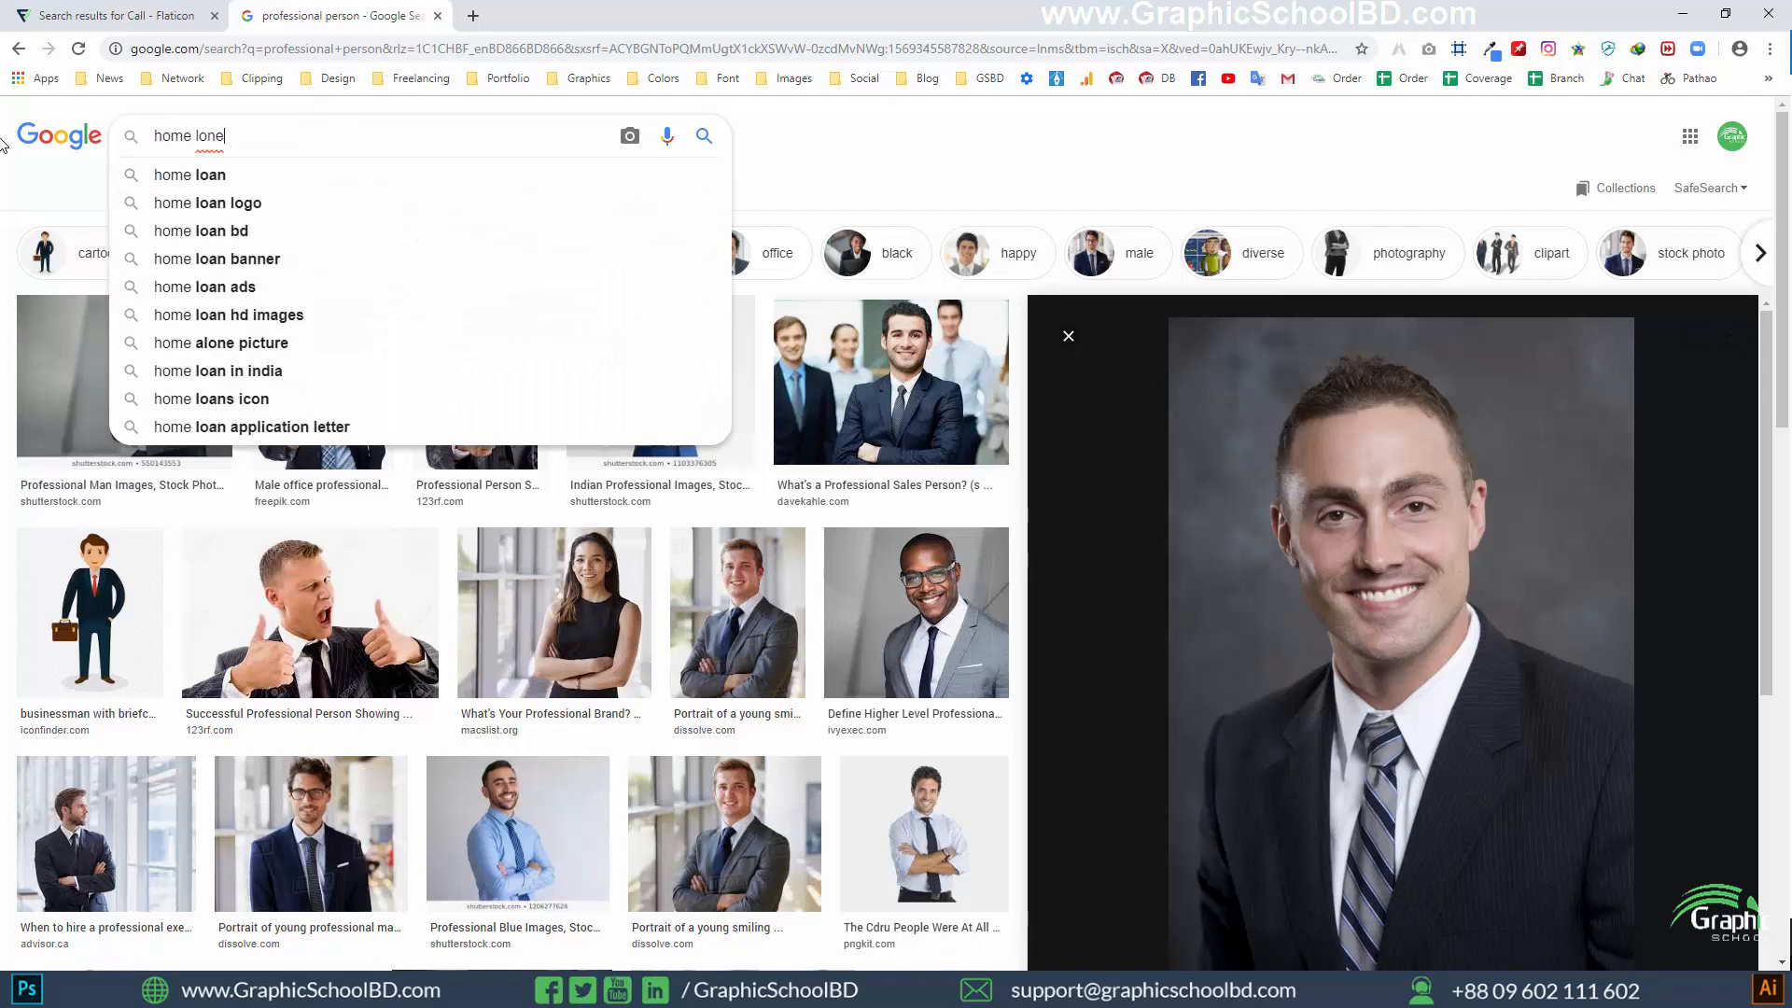
key("BackSpace")
key("BackSpace")
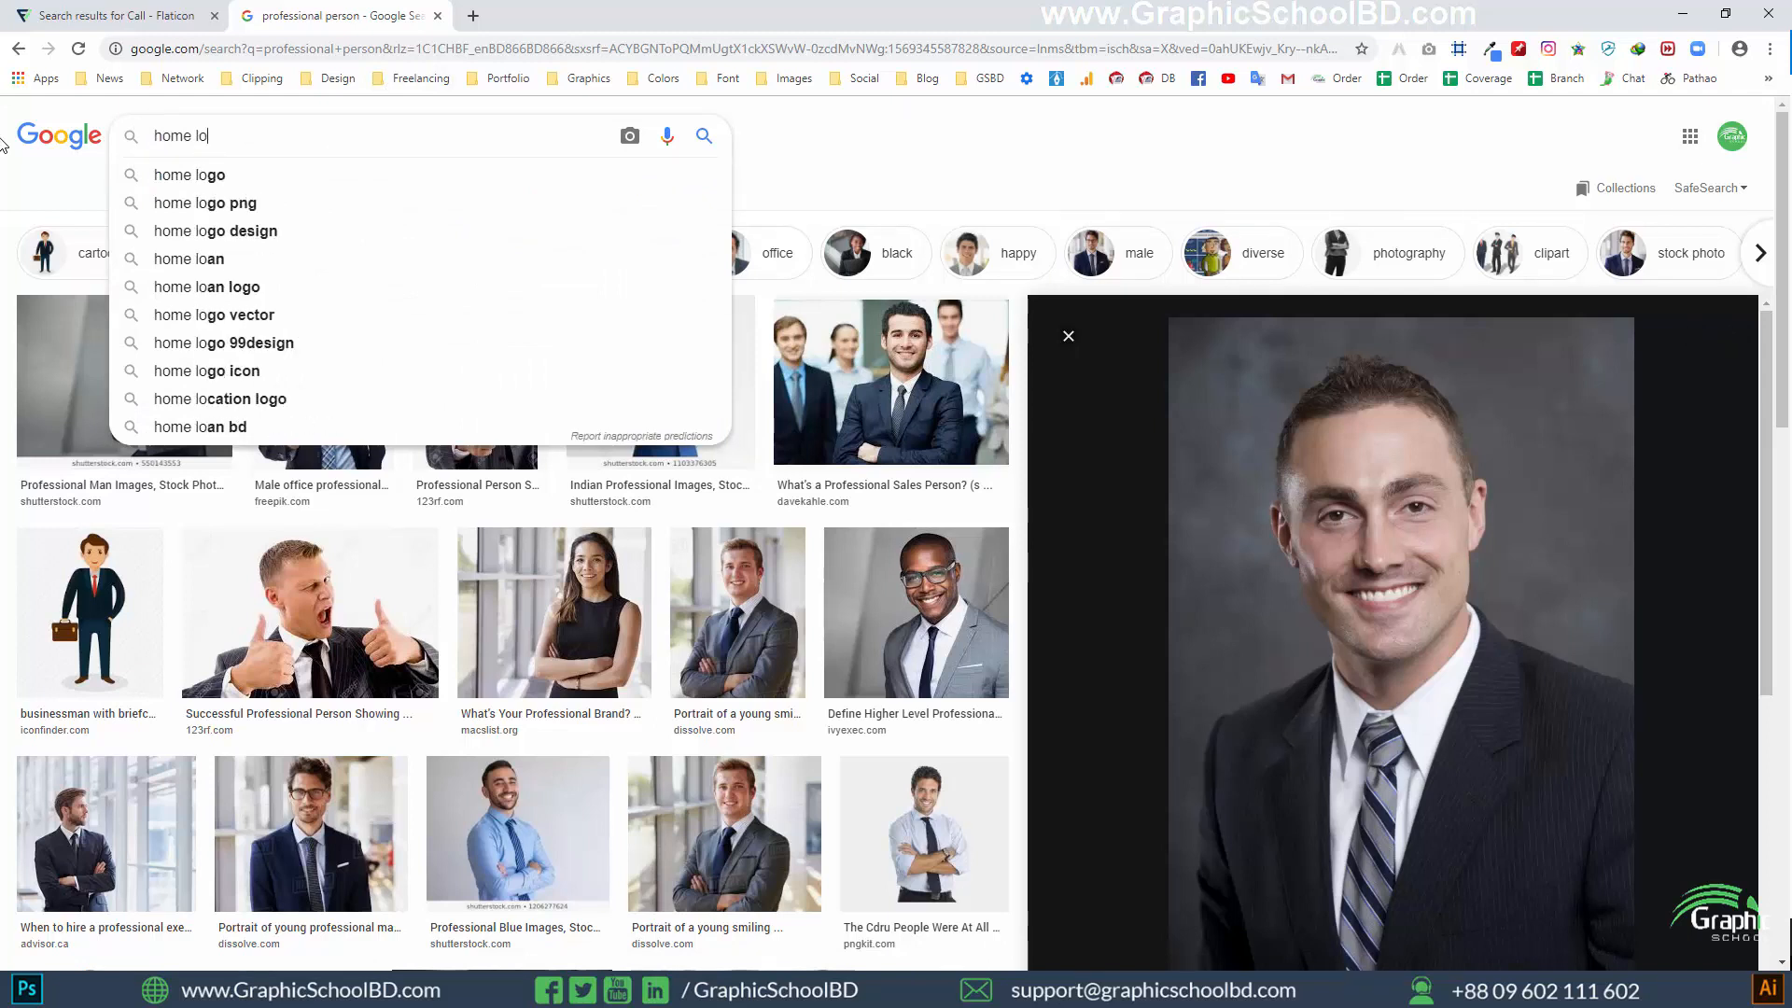
type("an")
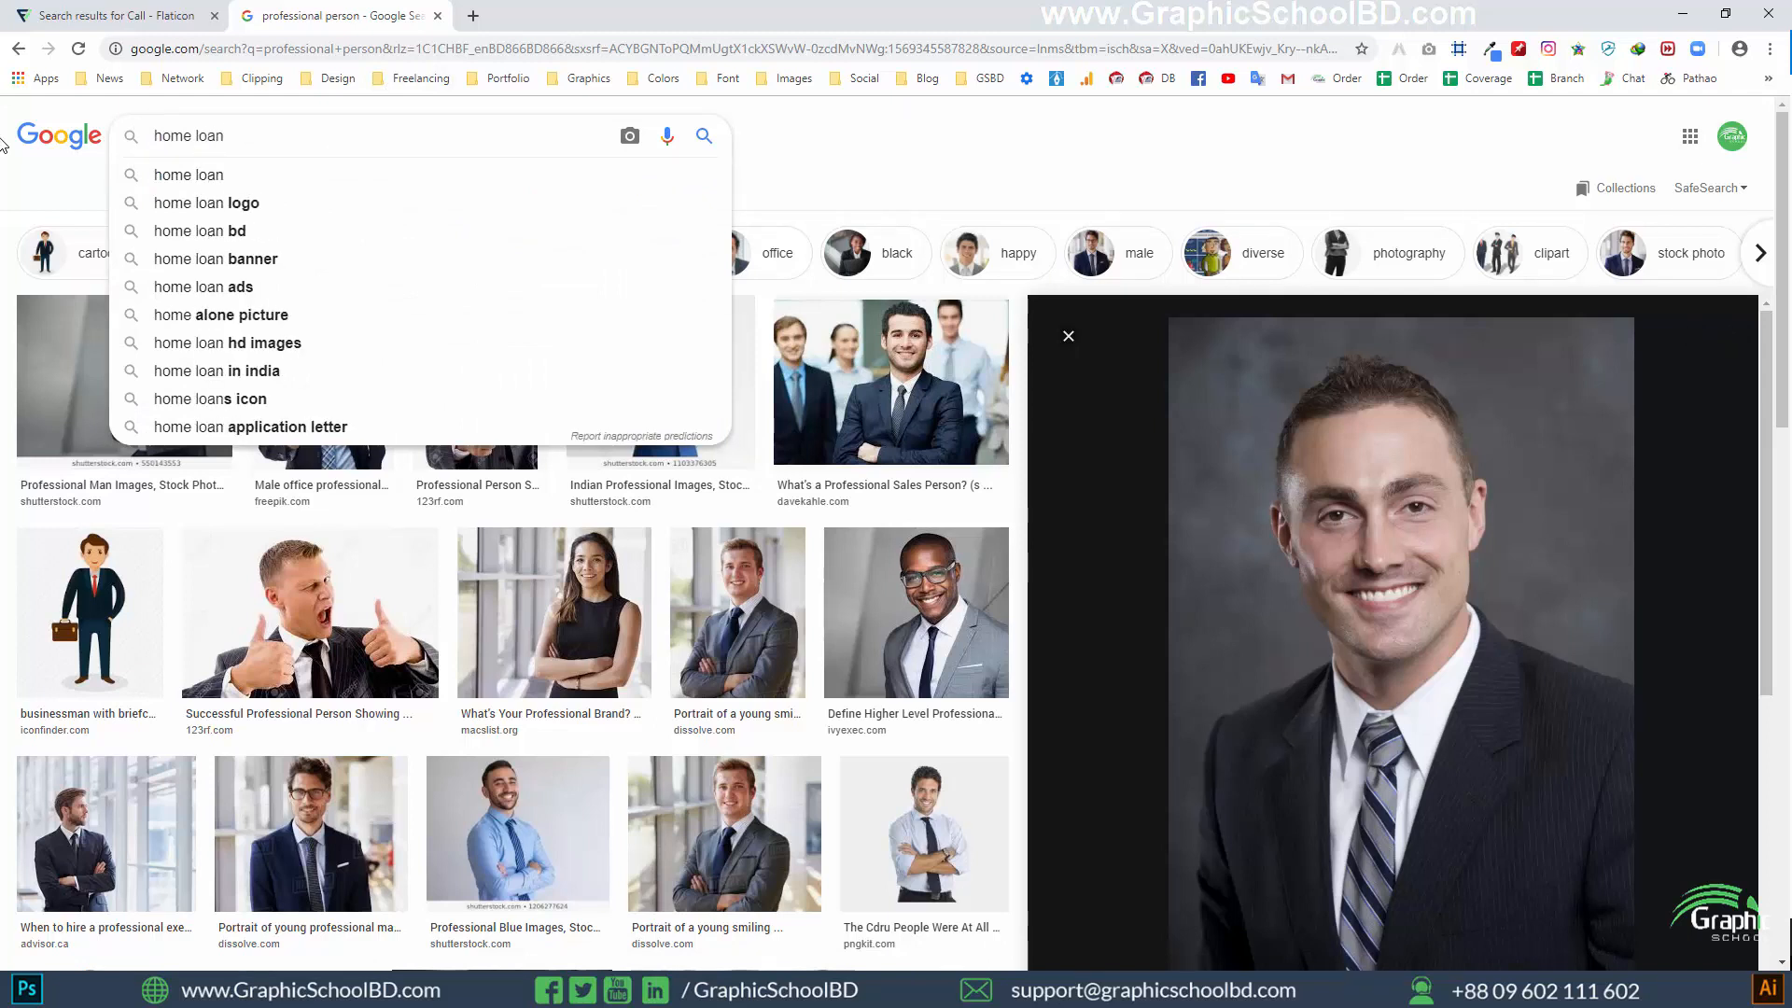
type(" png image")
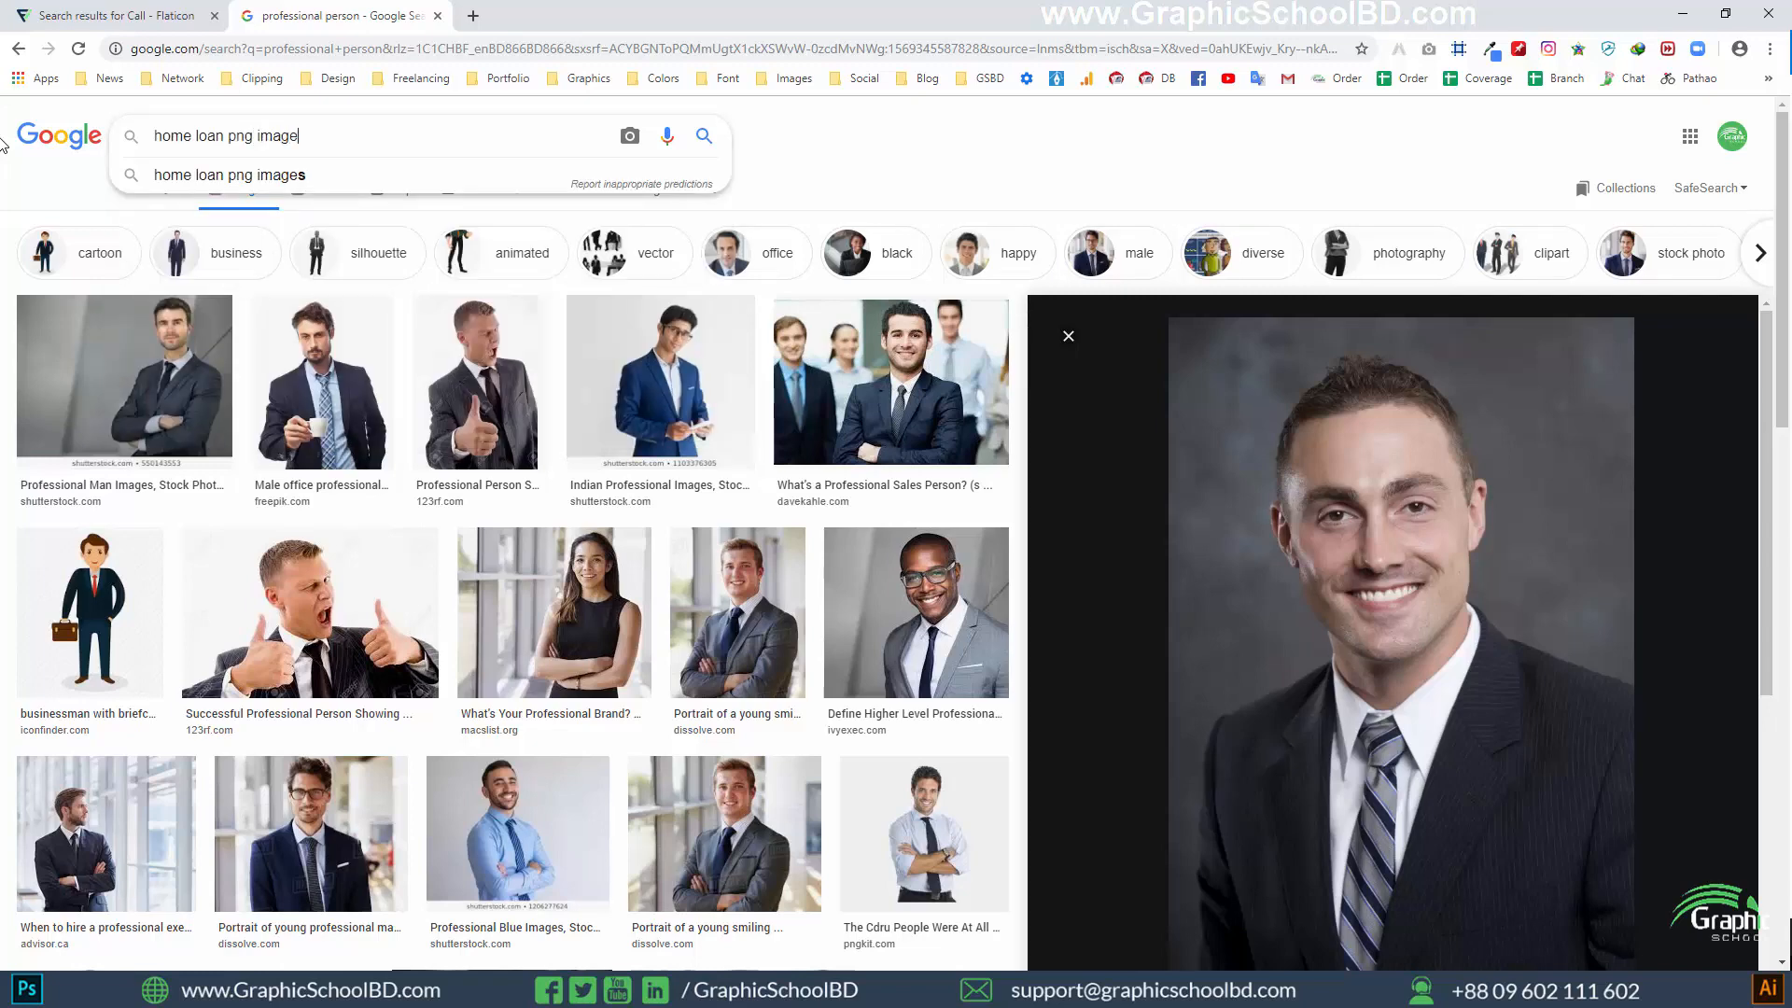
type("s")
key("Return")
Save the transparent picture of a house held on a hand as home-loan.png in the project's Images folder
left_click(663, 364)
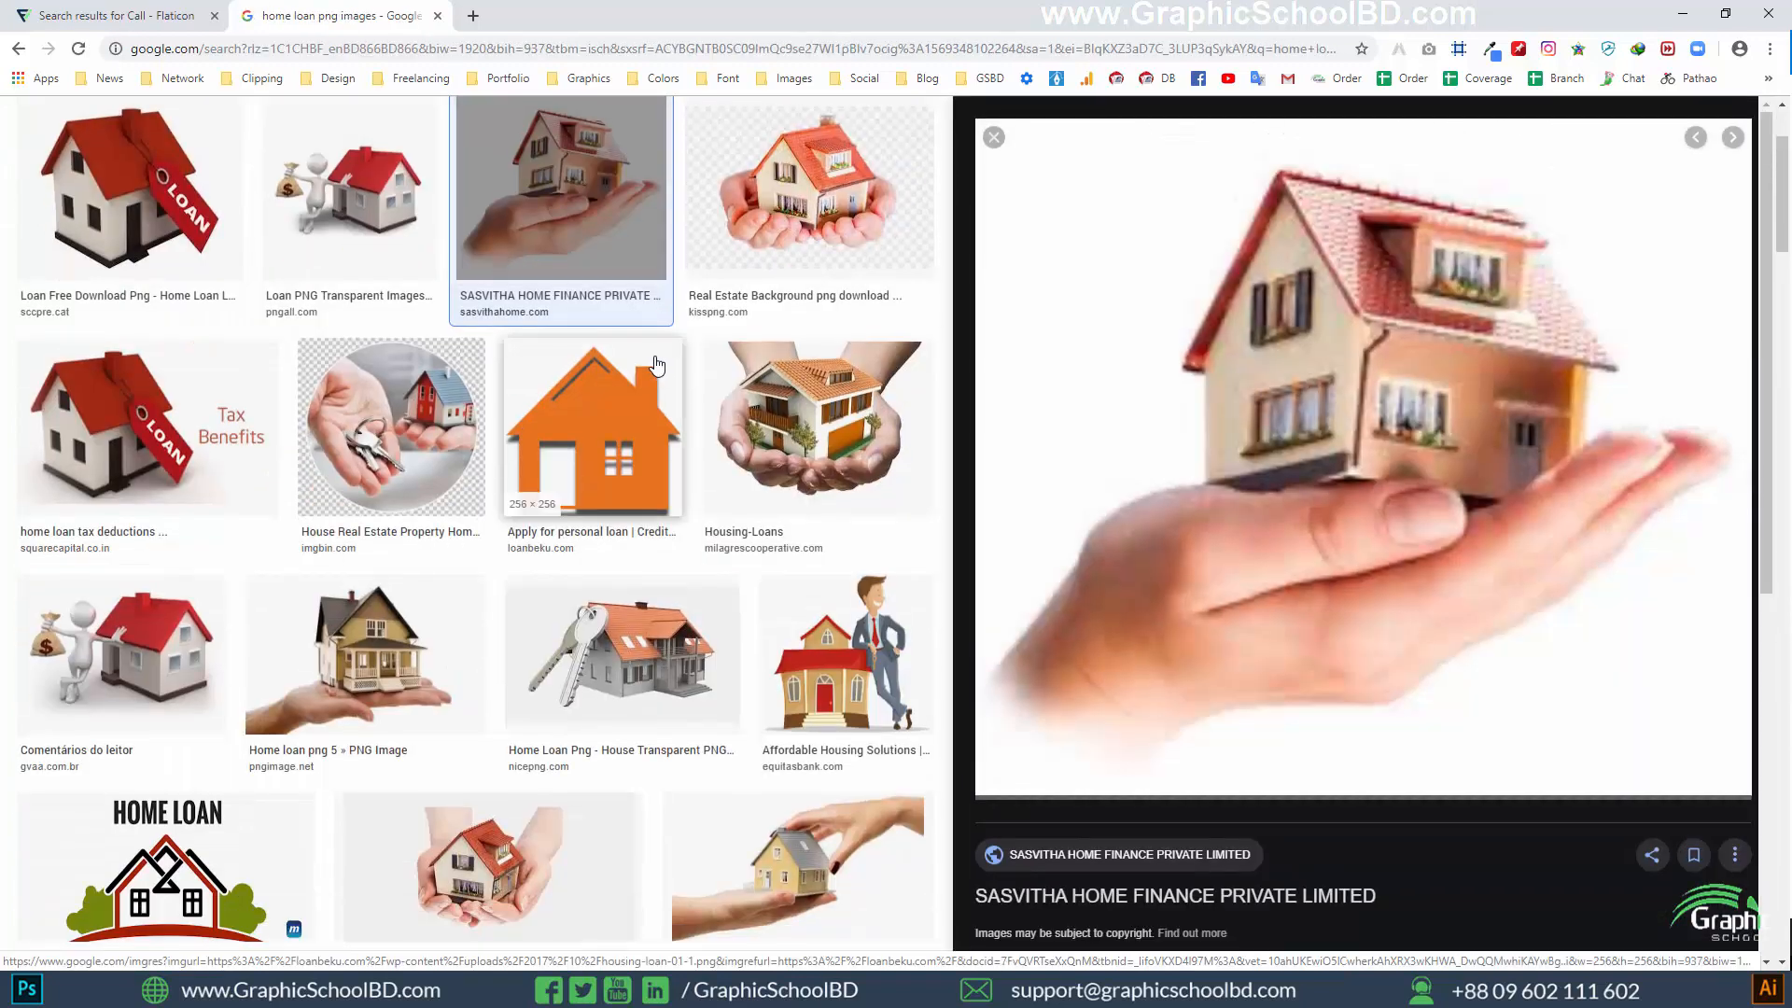
scroll(373, 317, "up", 1)
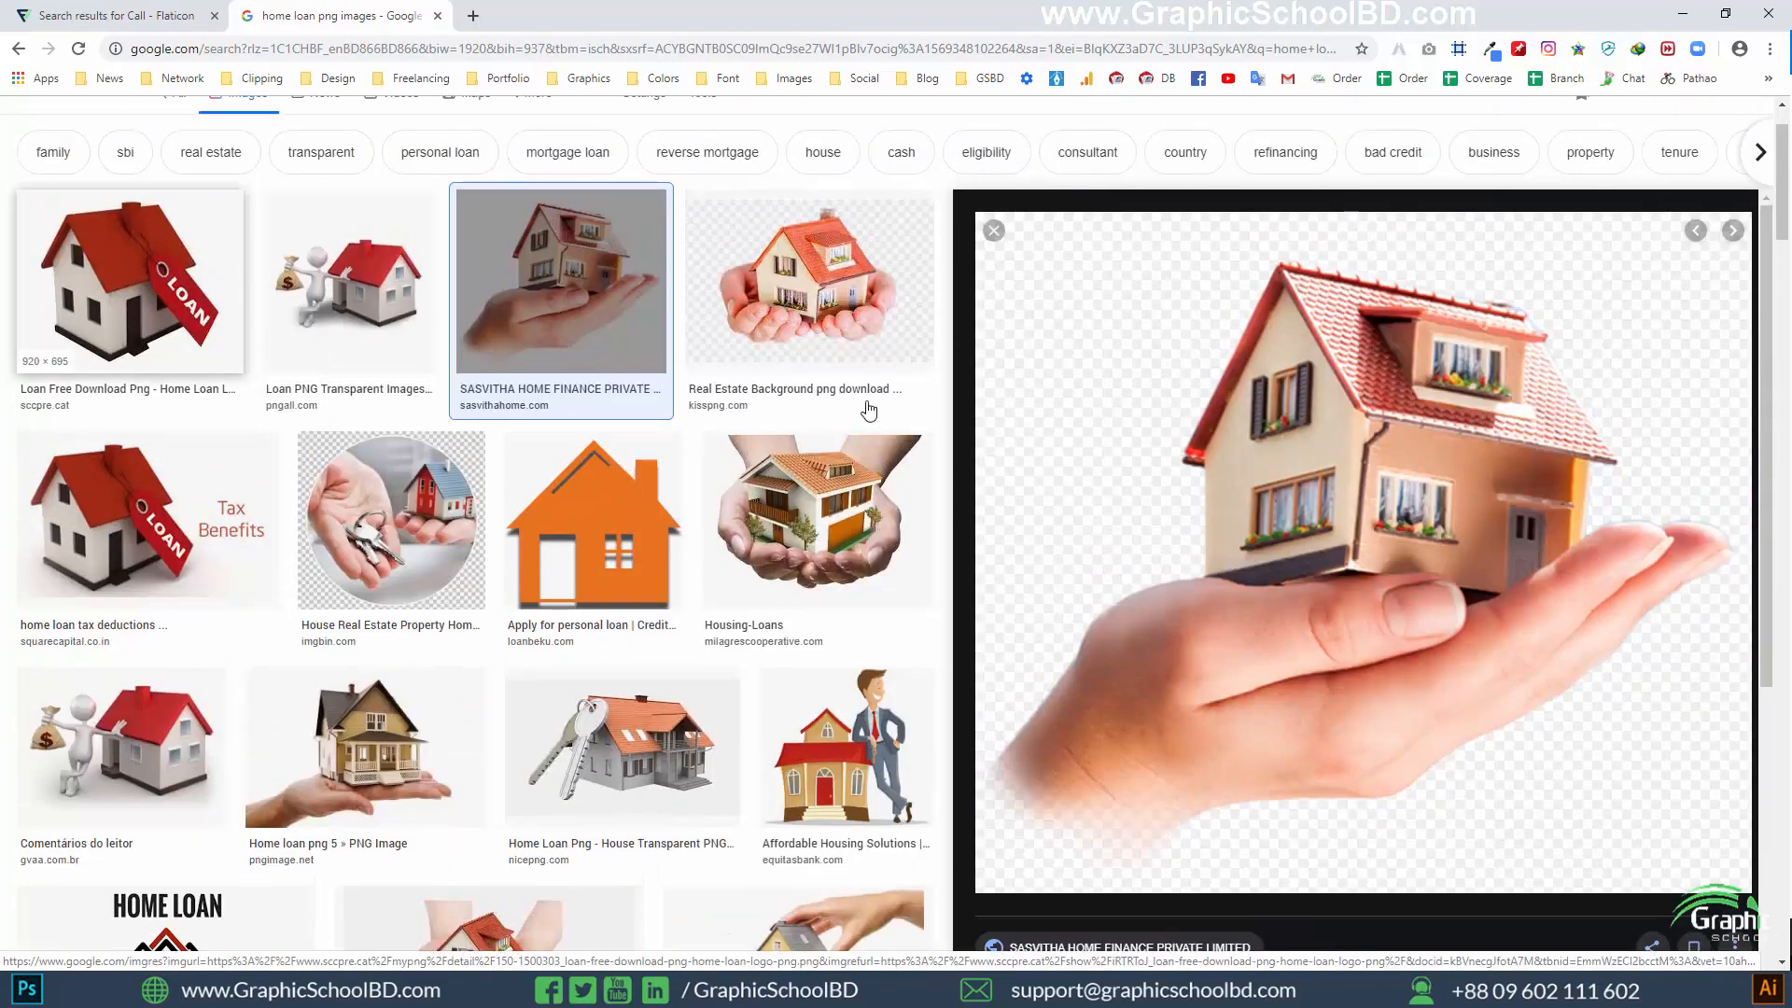
right_click(1388, 480)
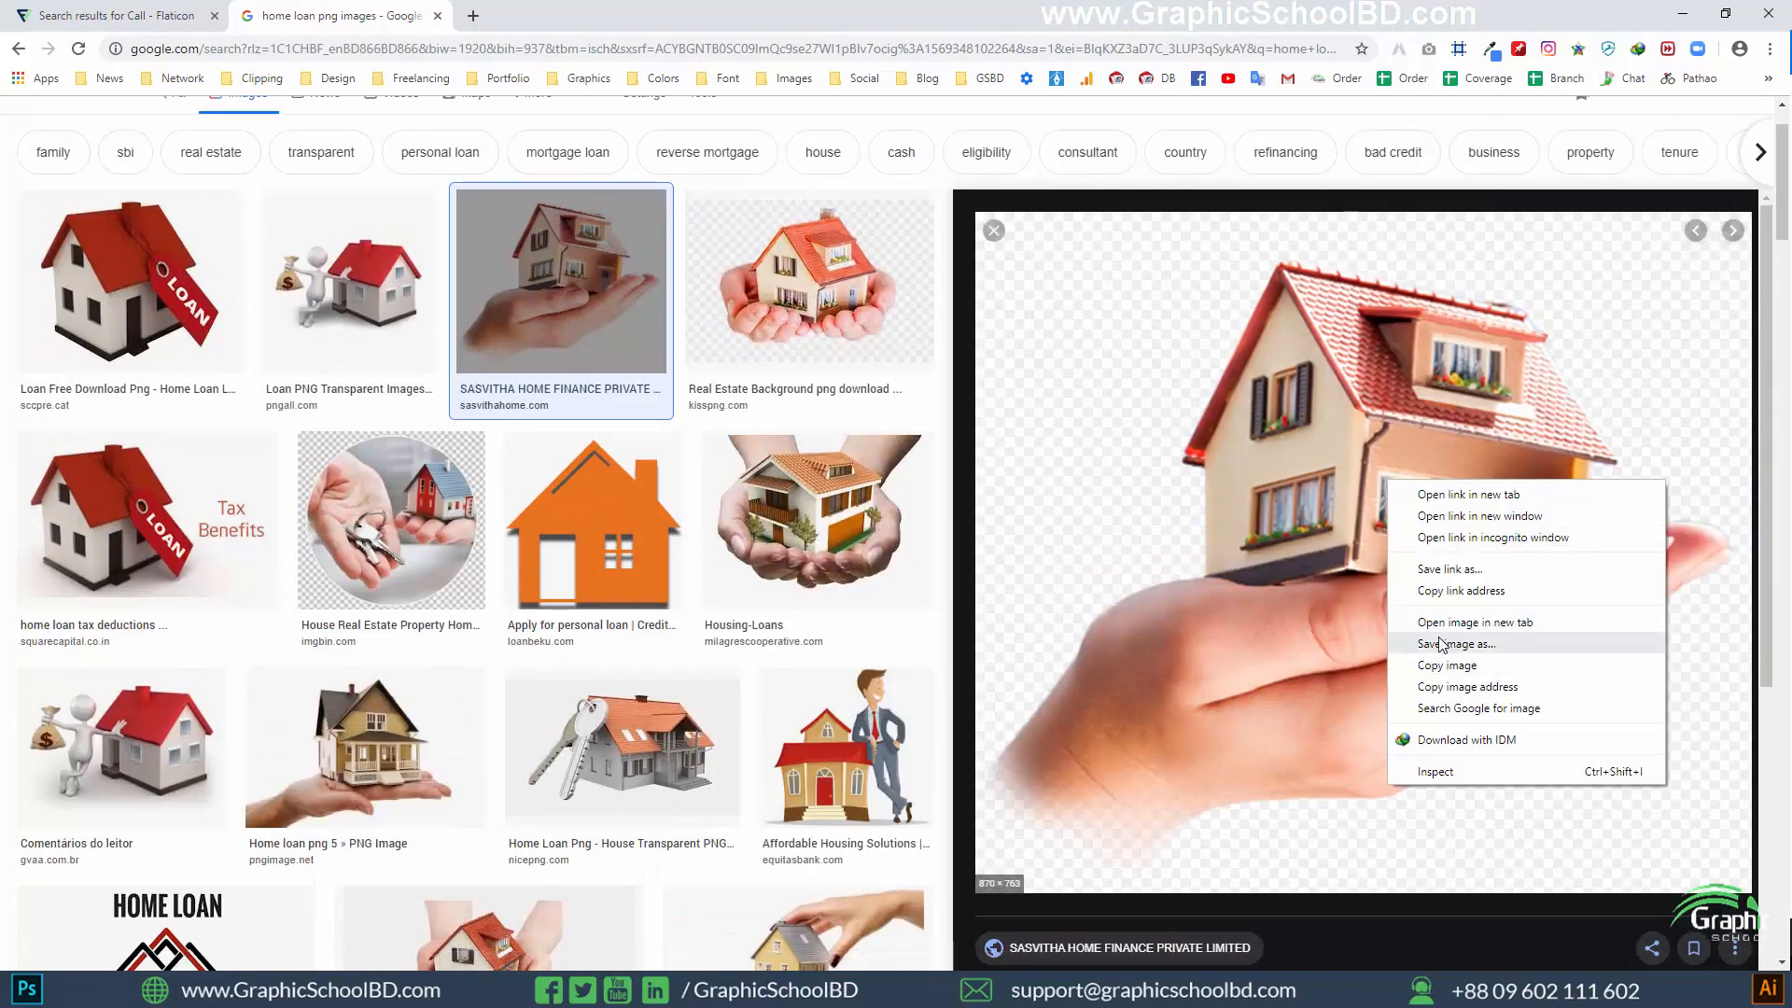
left_click(1443, 644)
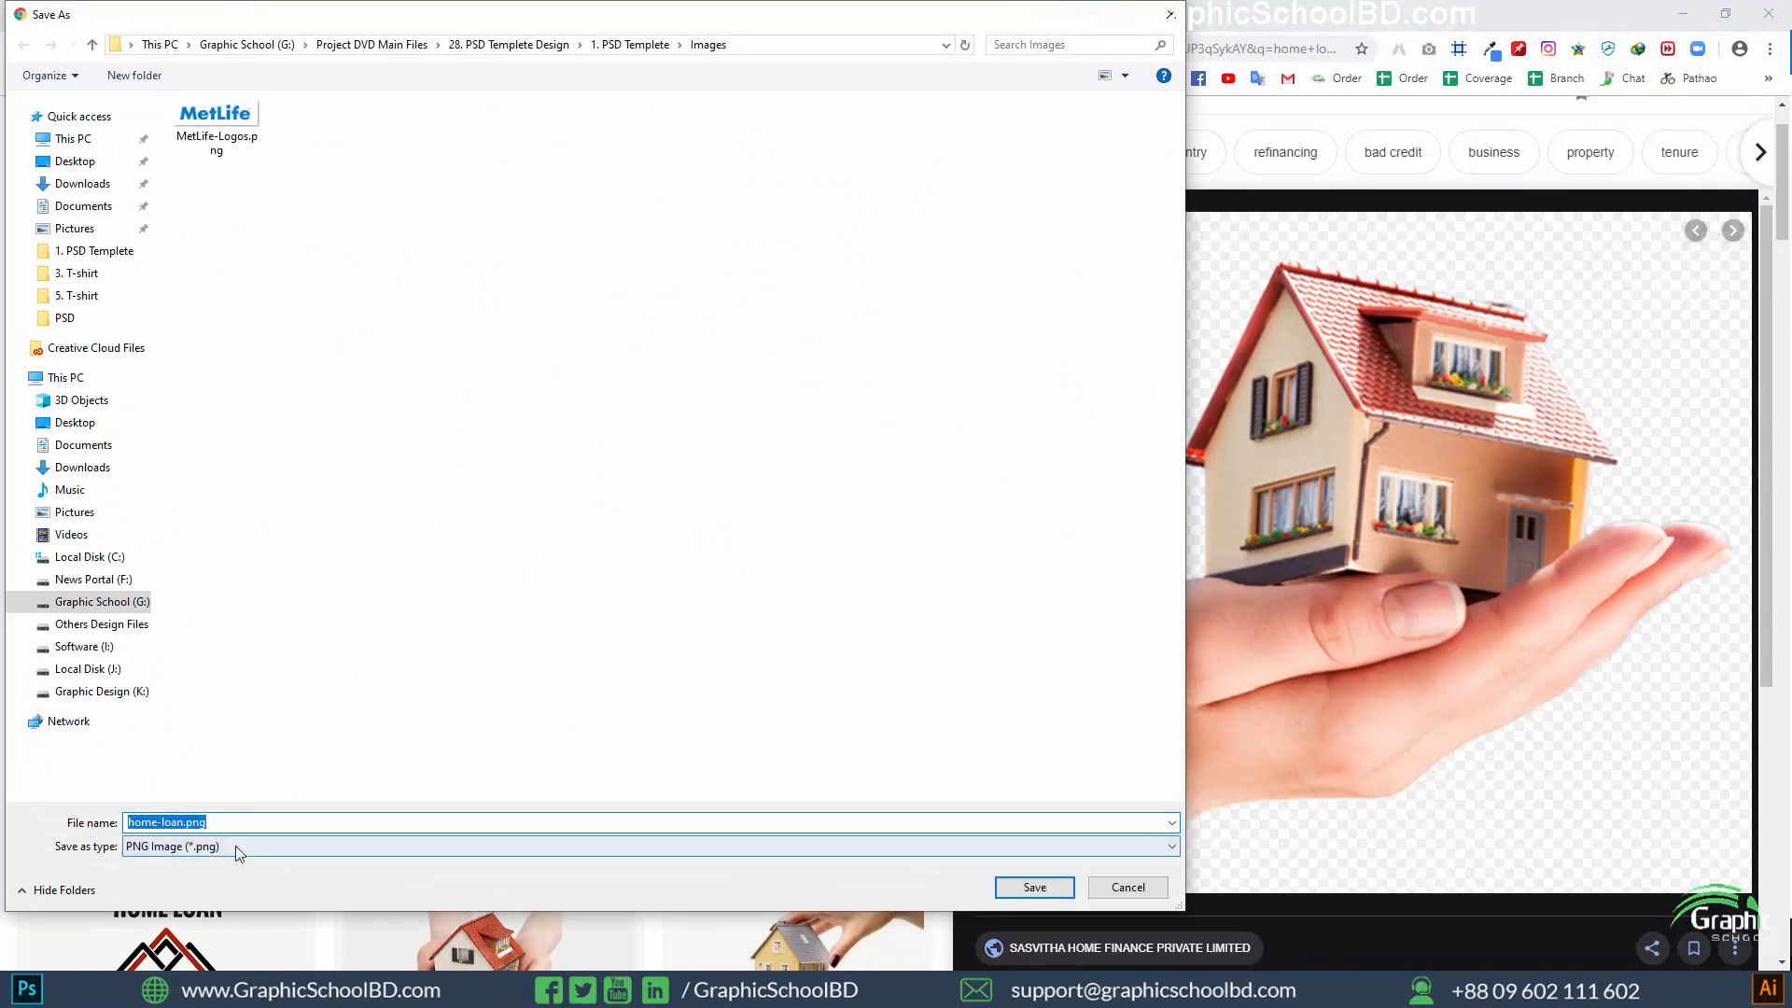
left_click(1053, 886)
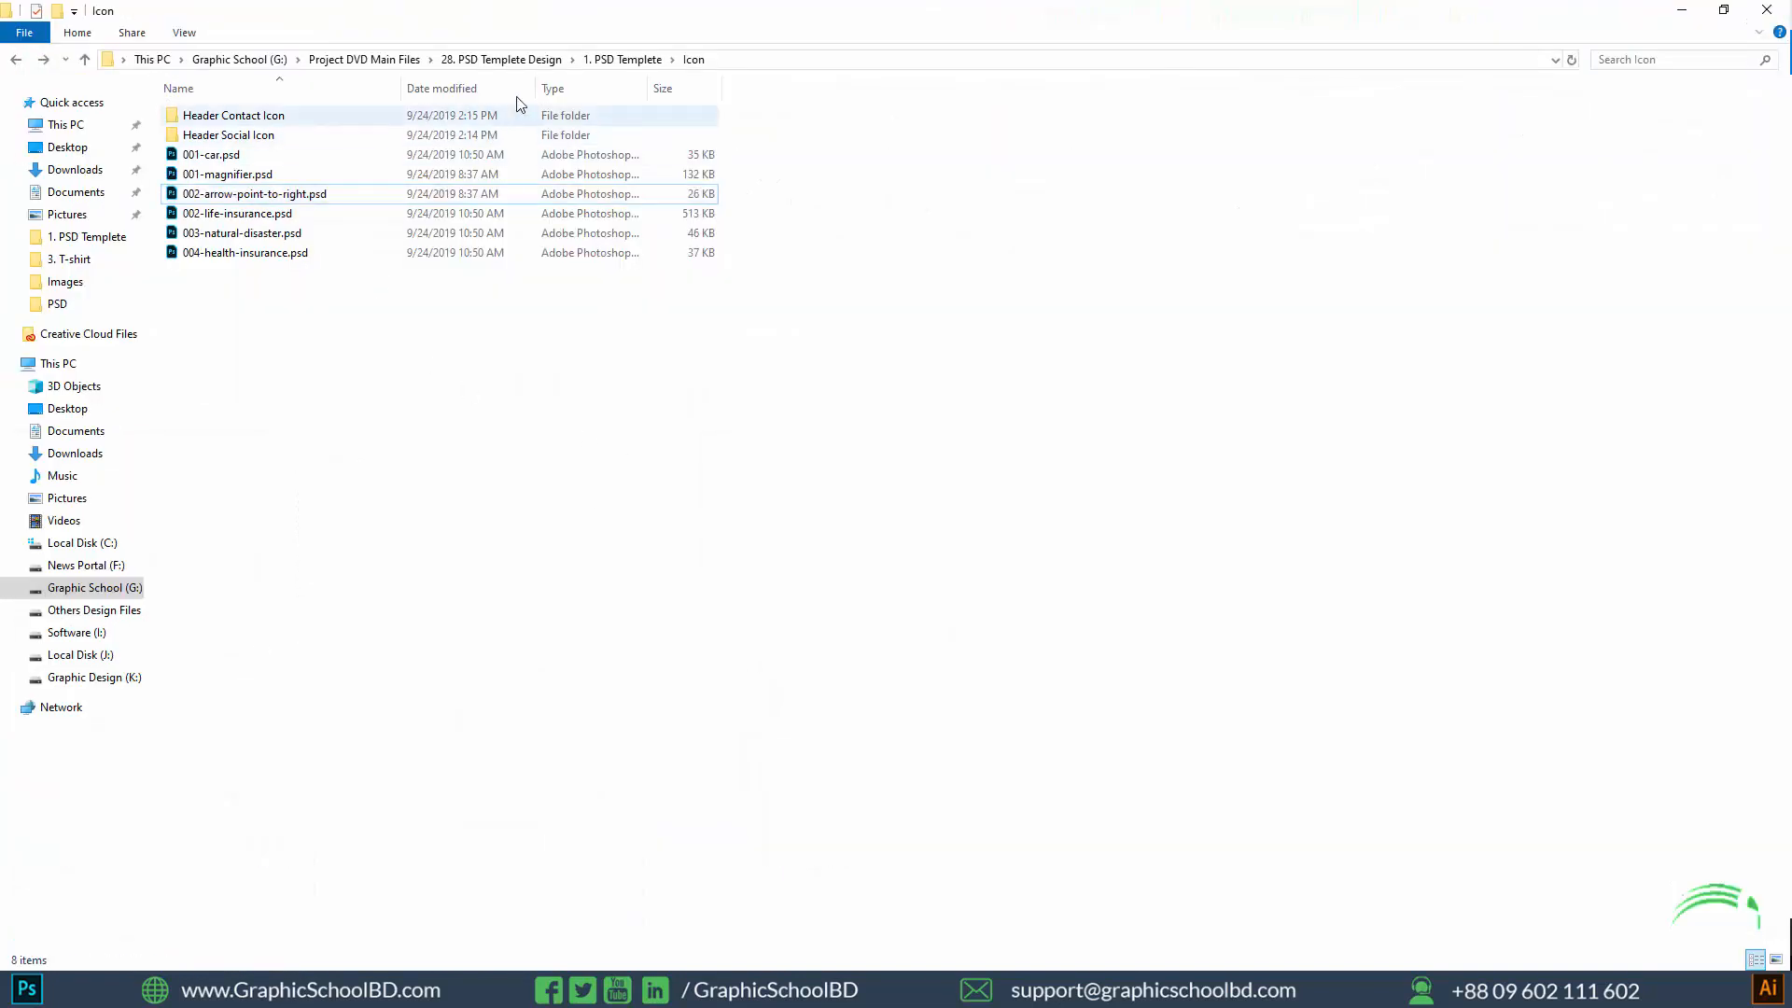
Open the 1. PSD Templete project's Images folder in File Explorer and place home-loan.png into the Photoshop template
left_click(623, 59)
double_click(333, 185)
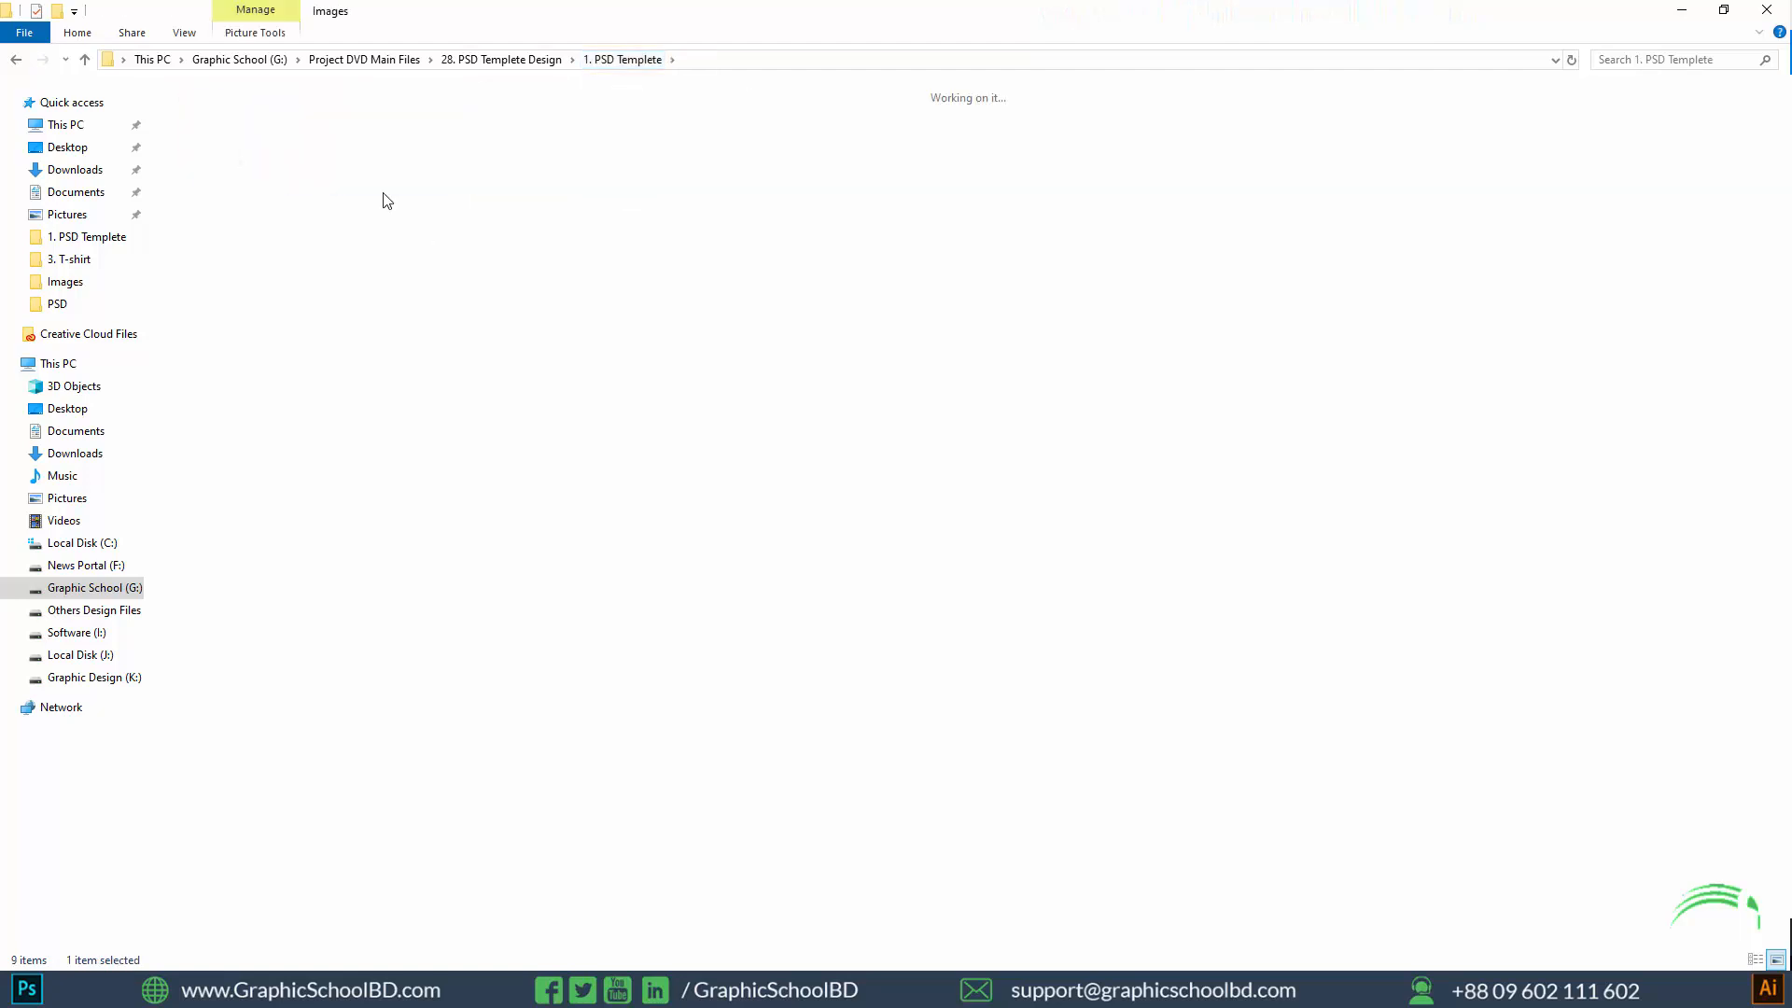
left_click_drag(313, 140, 963, 633)
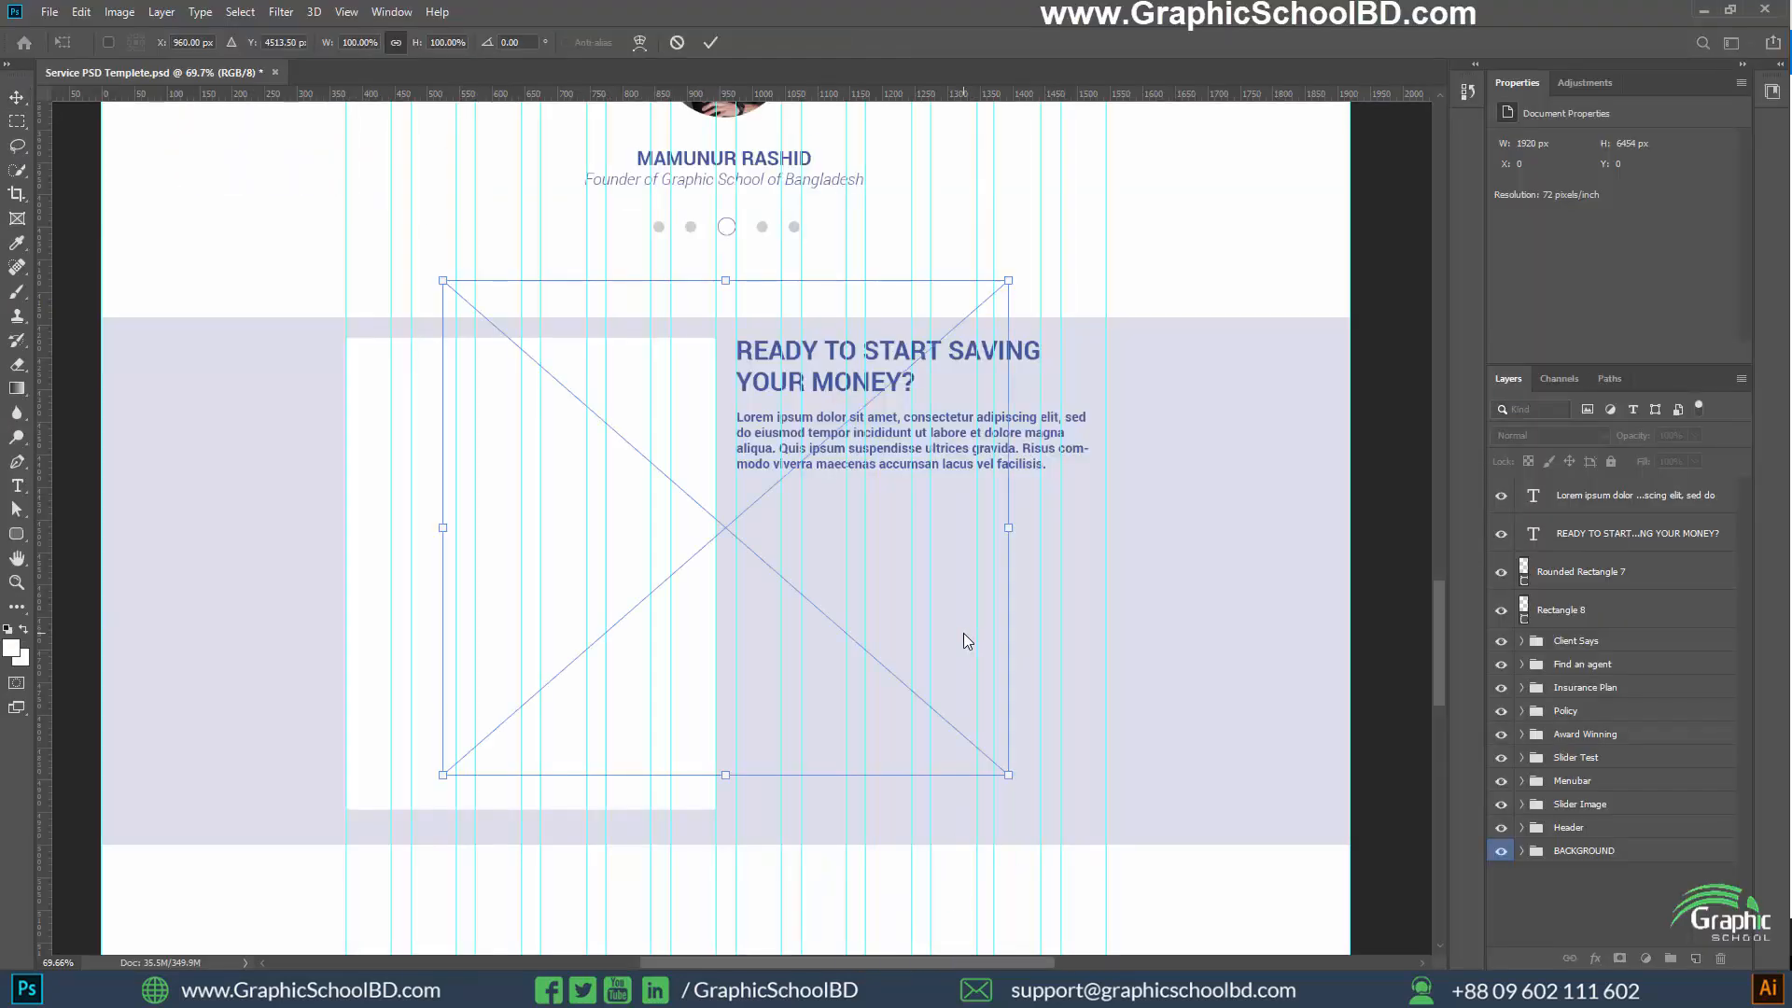
Scale the placed house image to about 66% (560 × 449 px), fit it below the paragraph between the column guides and commit it
left_click_drag(455, 275, 707, 512)
left_click_drag(838, 589, 930, 572)
left_click_drag(807, 754, 734, 810)
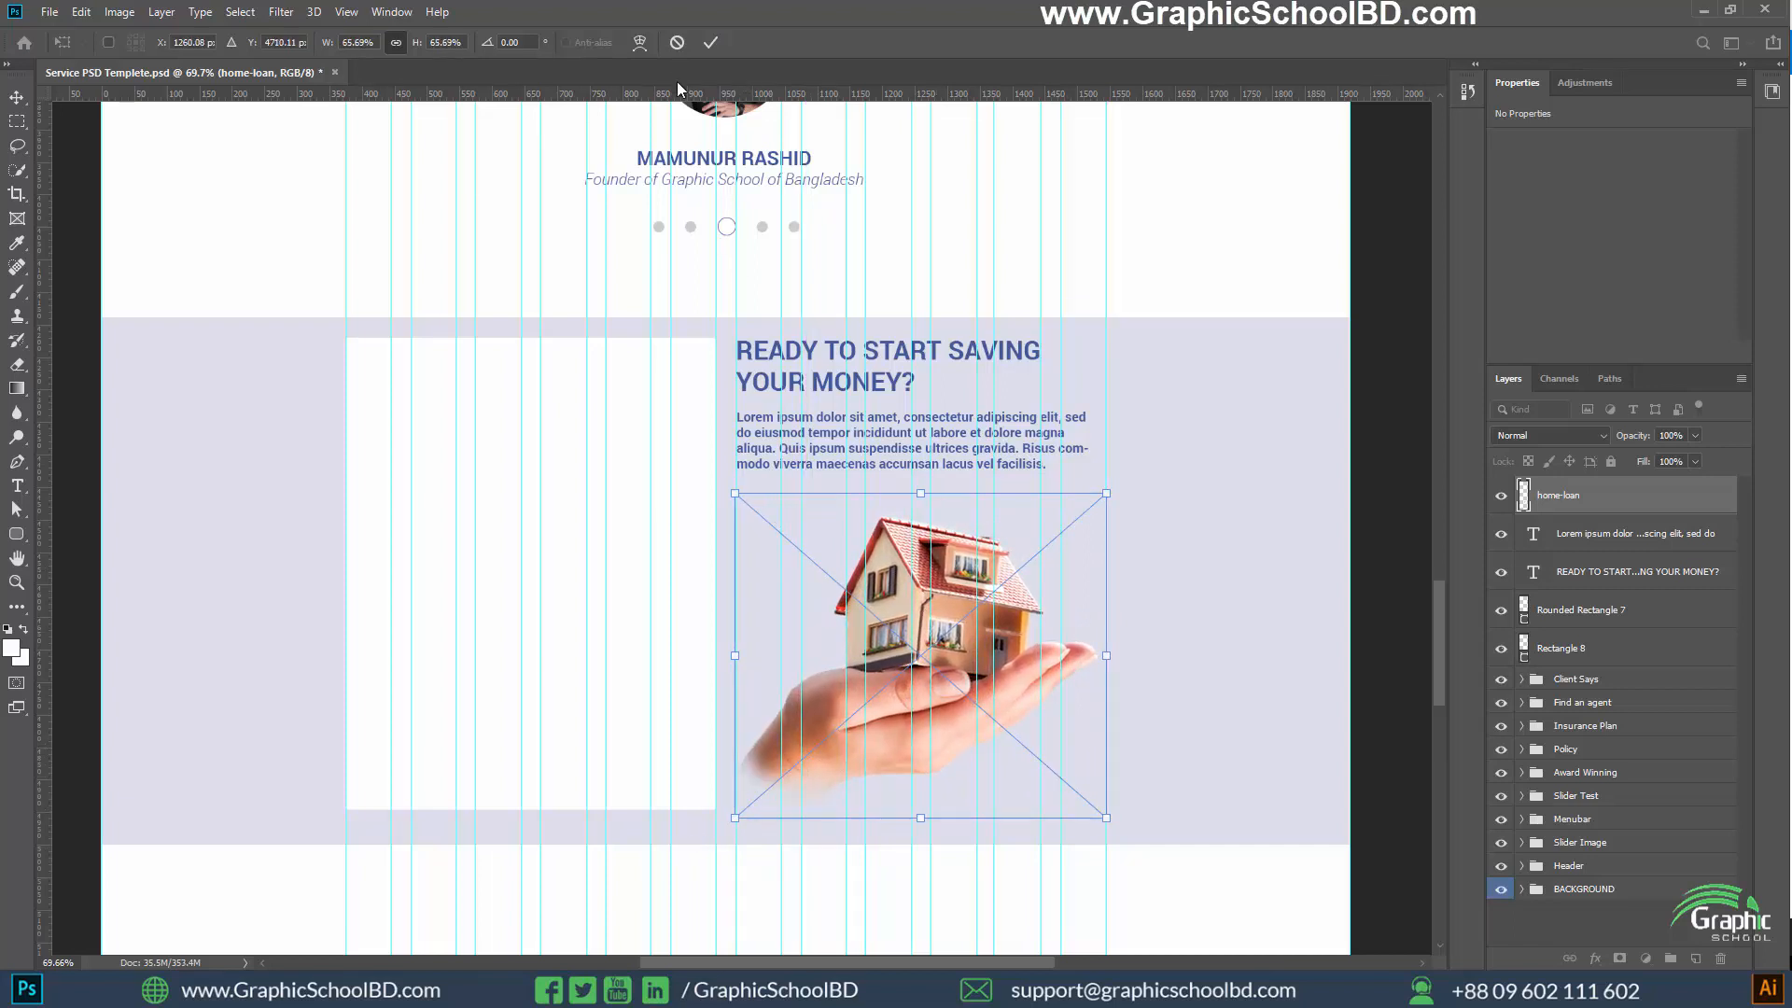
left_click(711, 42)
scroll(999, 659, "down", 2)
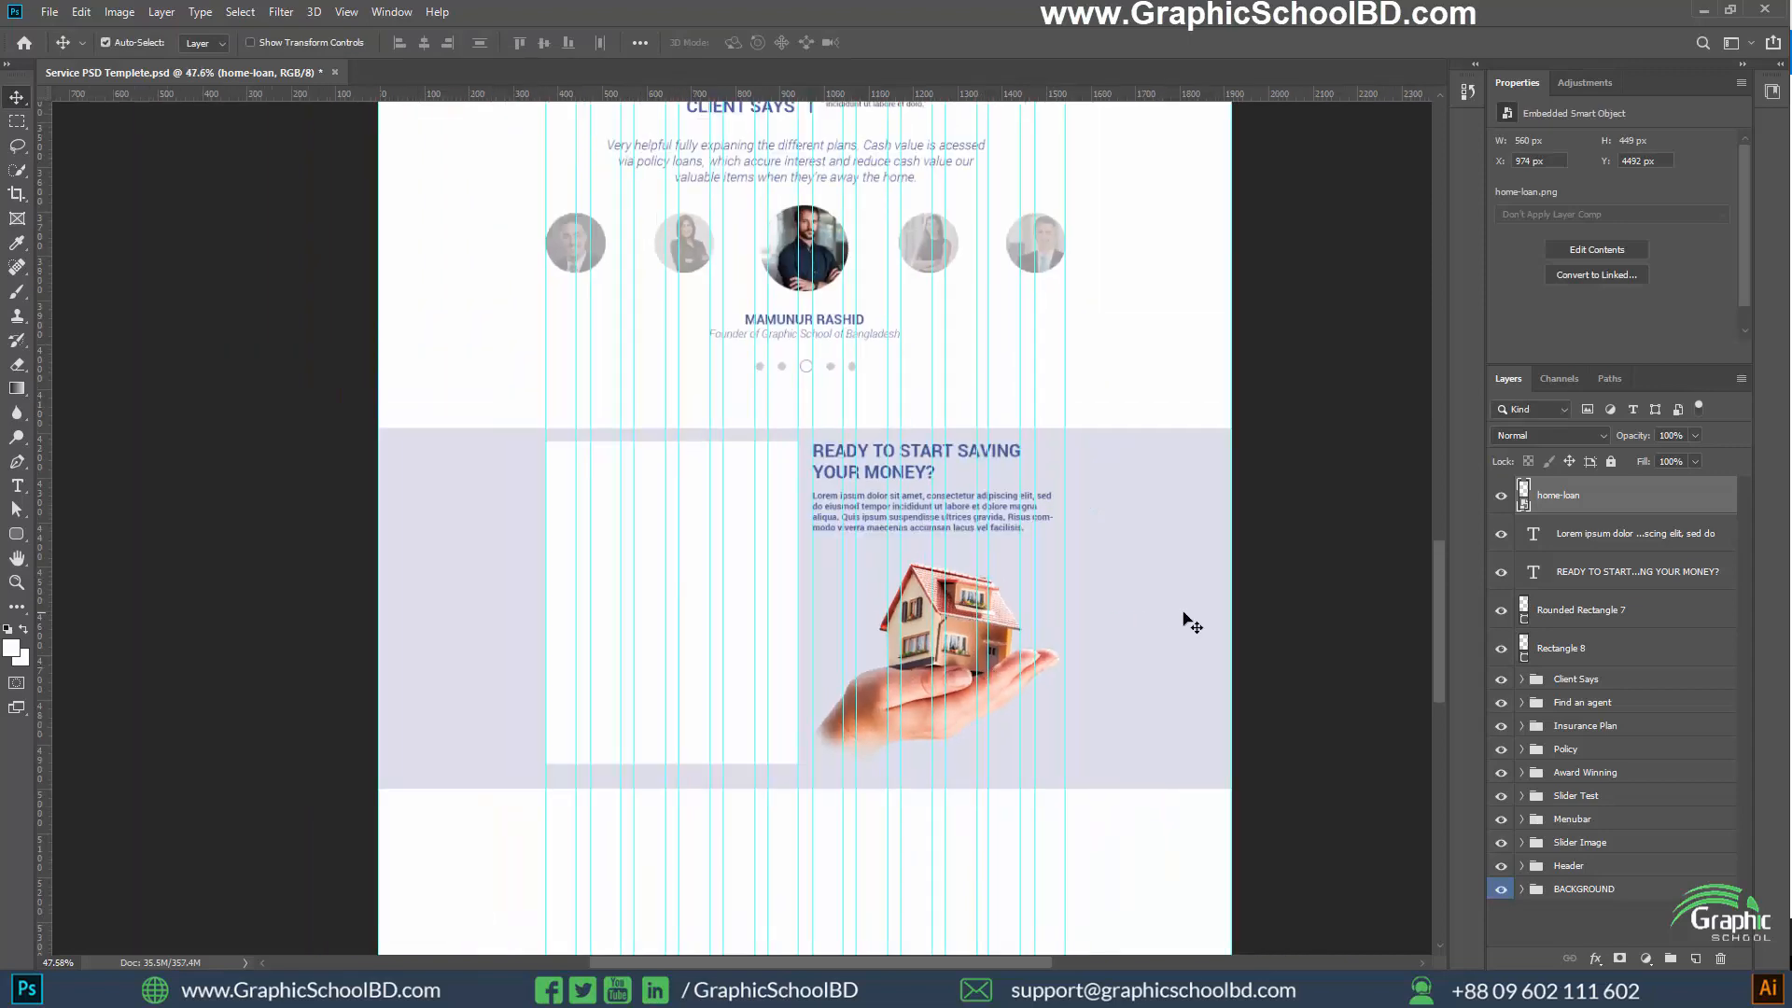
Add a spaced text line reading CAR, HOME, LIFE, HEALTH near the white card's upper edge and shift it to X 442 px
left_click(1311, 588)
scroll(968, 659, "up", 2)
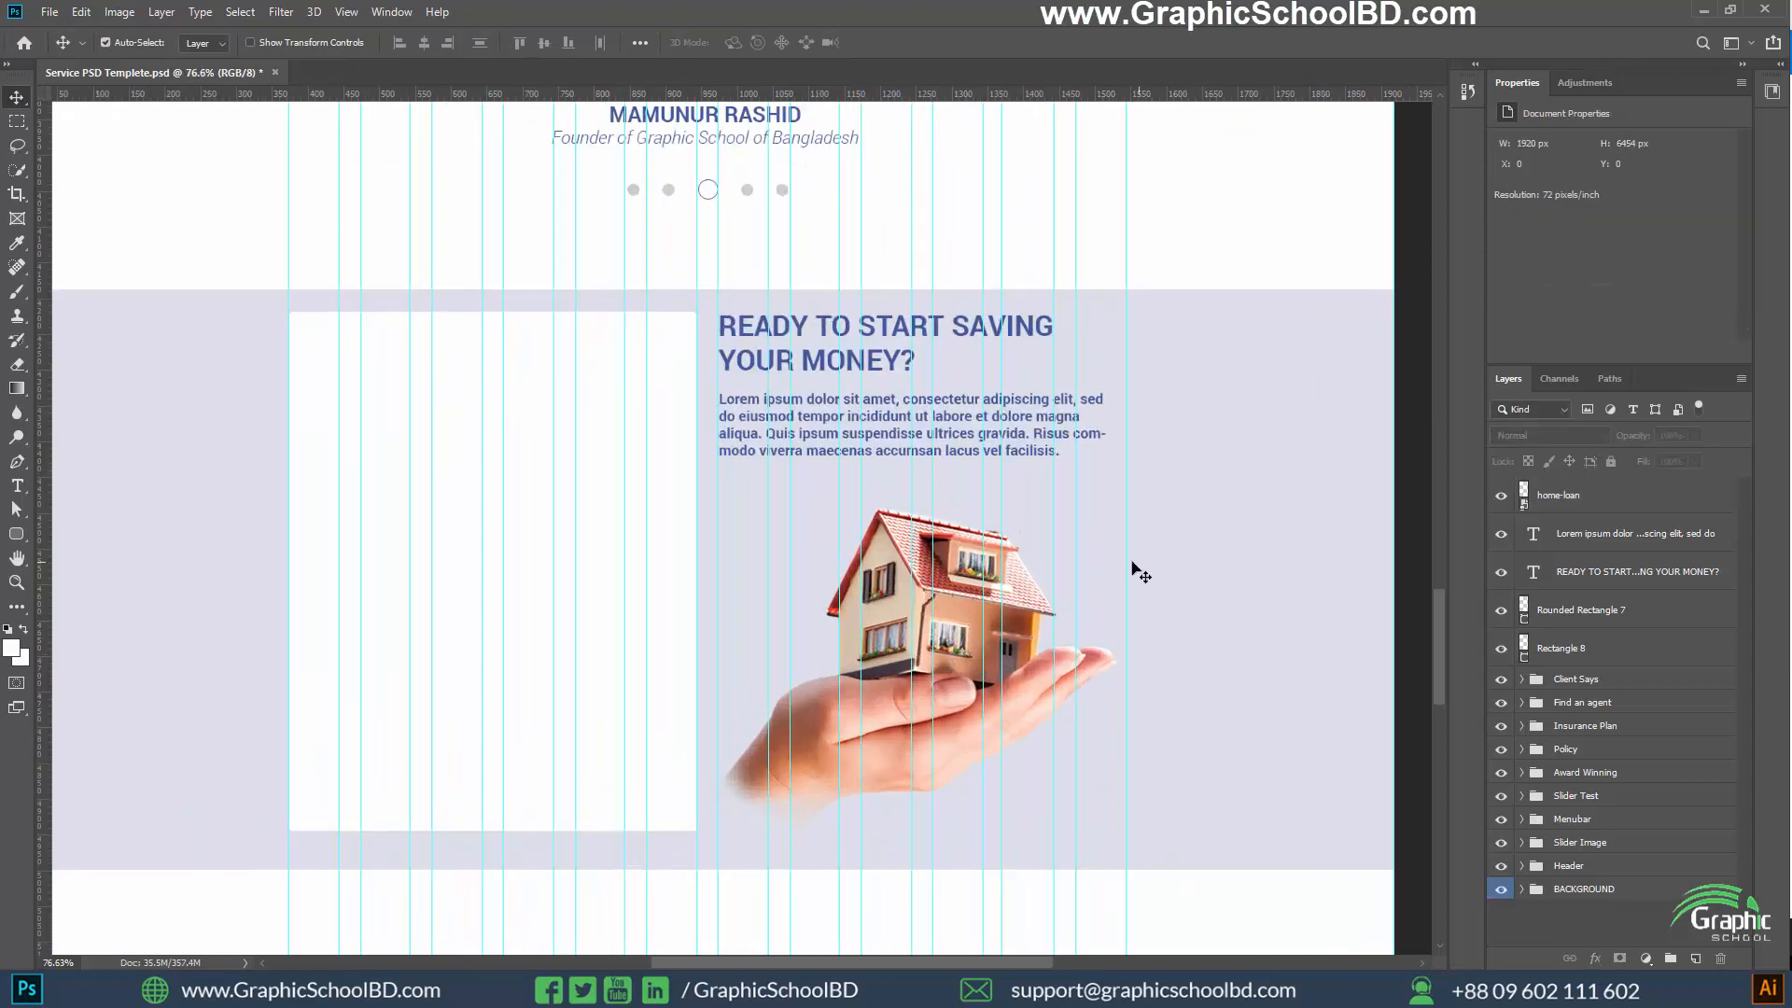
key("ctrl")
scroll(784, 521, "down", 2)
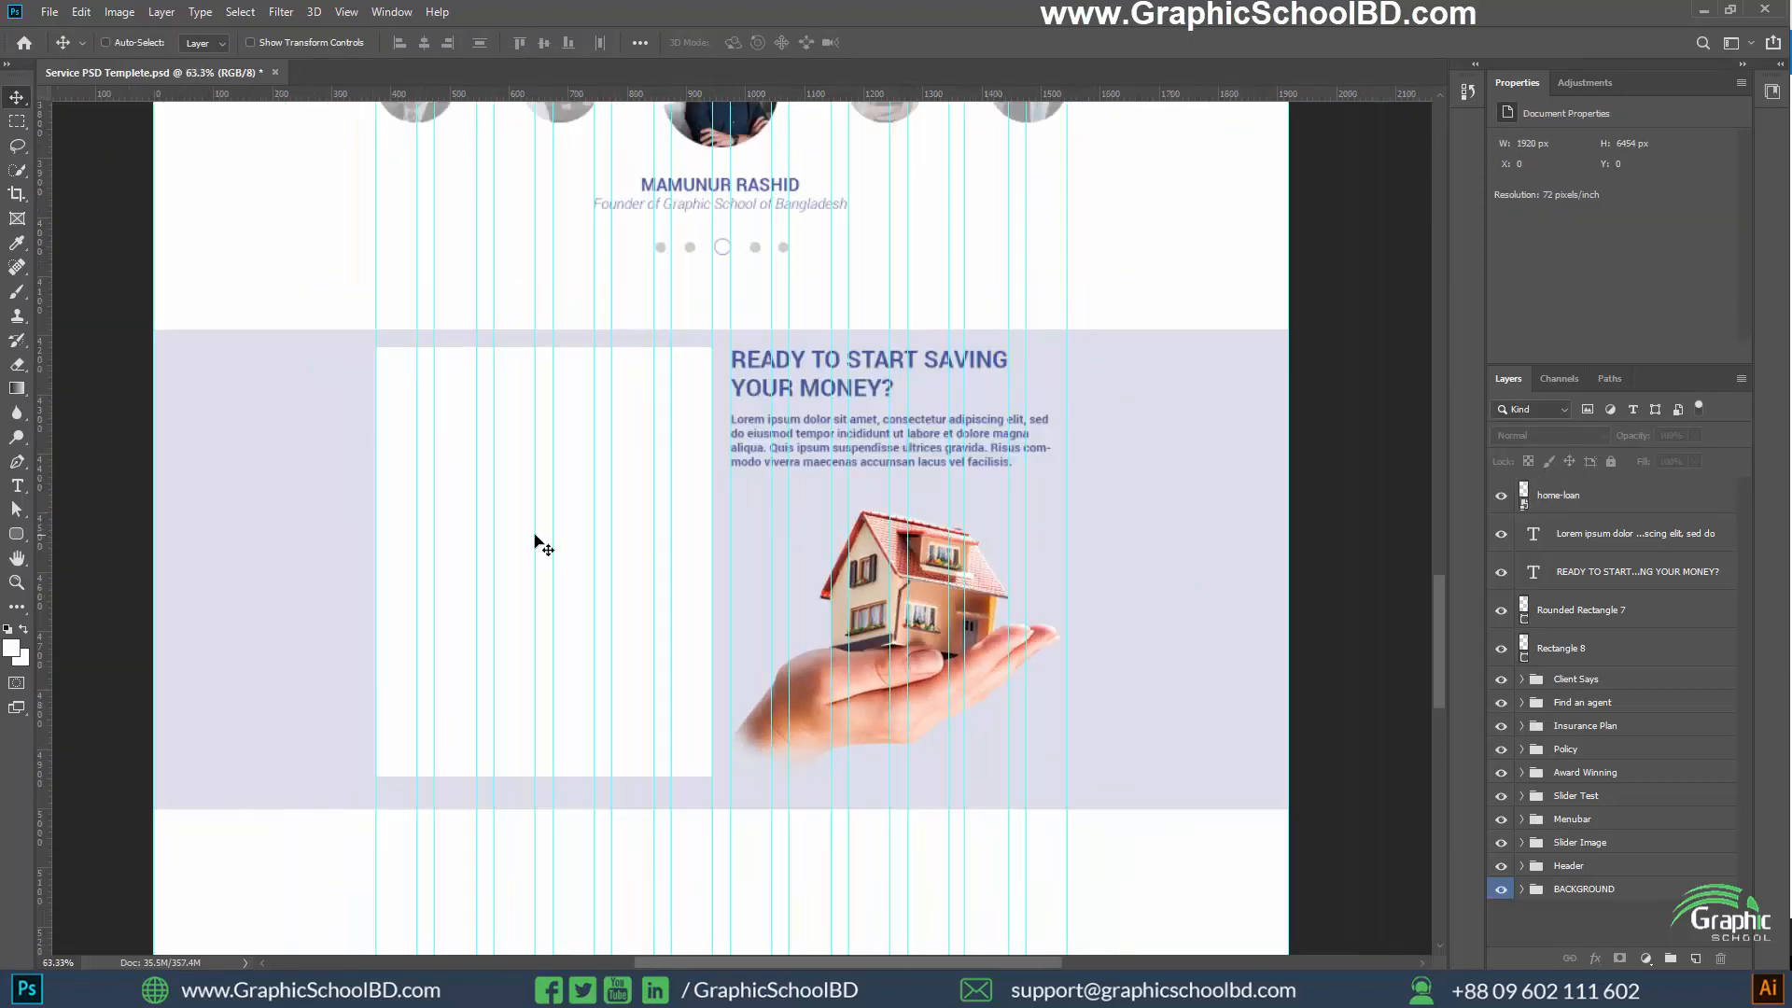
scroll(536, 539, "up", 1)
scroll(178, 602, "up", 2)
scroll(355, 594, "up", 1)
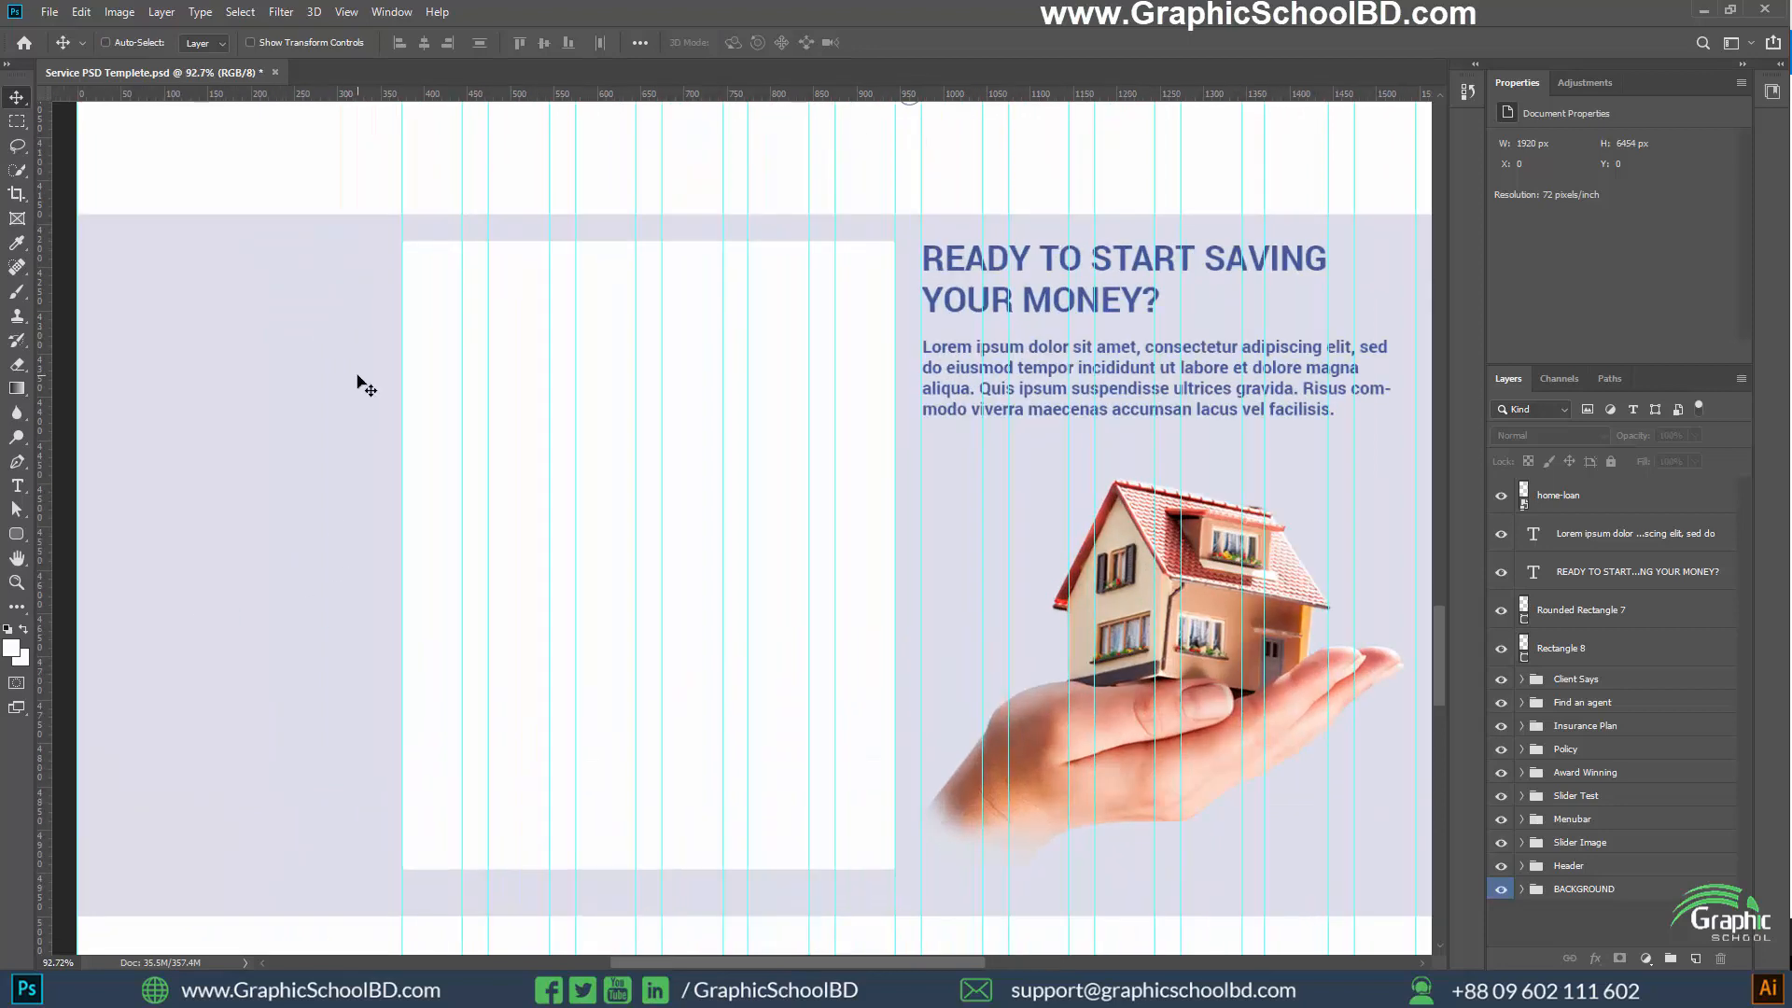
scroll(367, 384, "up", 1)
key("t")
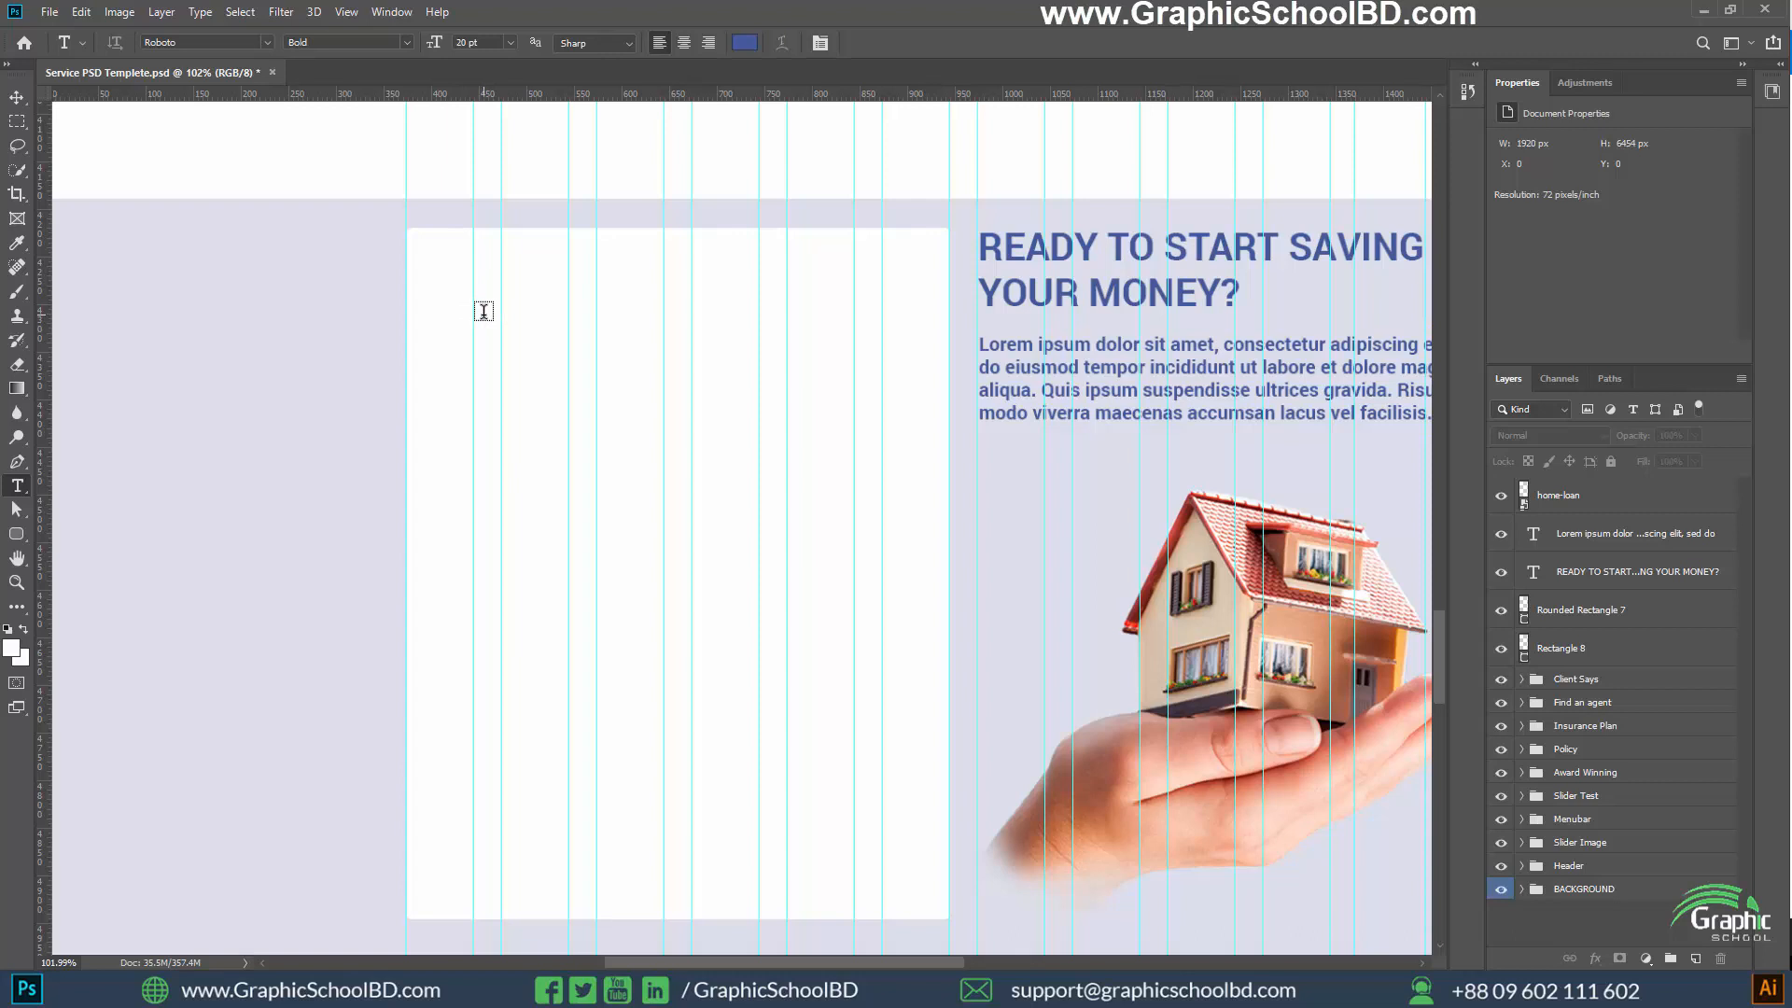
left_click(484, 310)
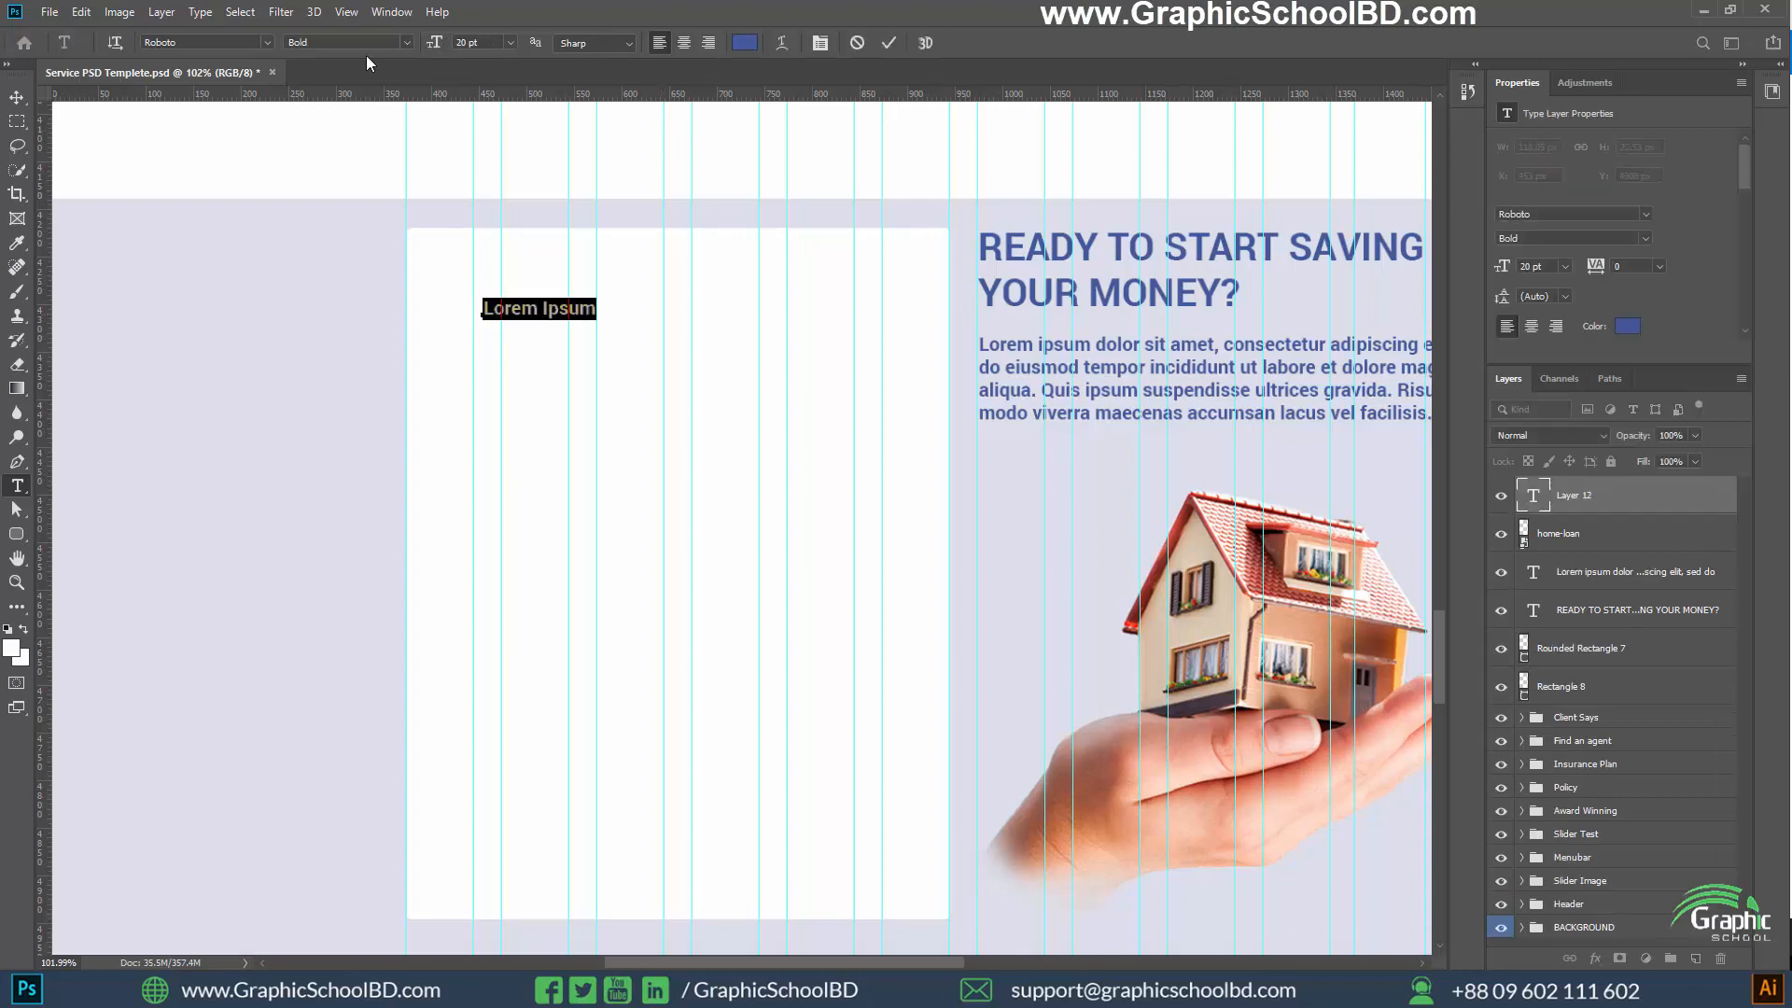
type("CAR")
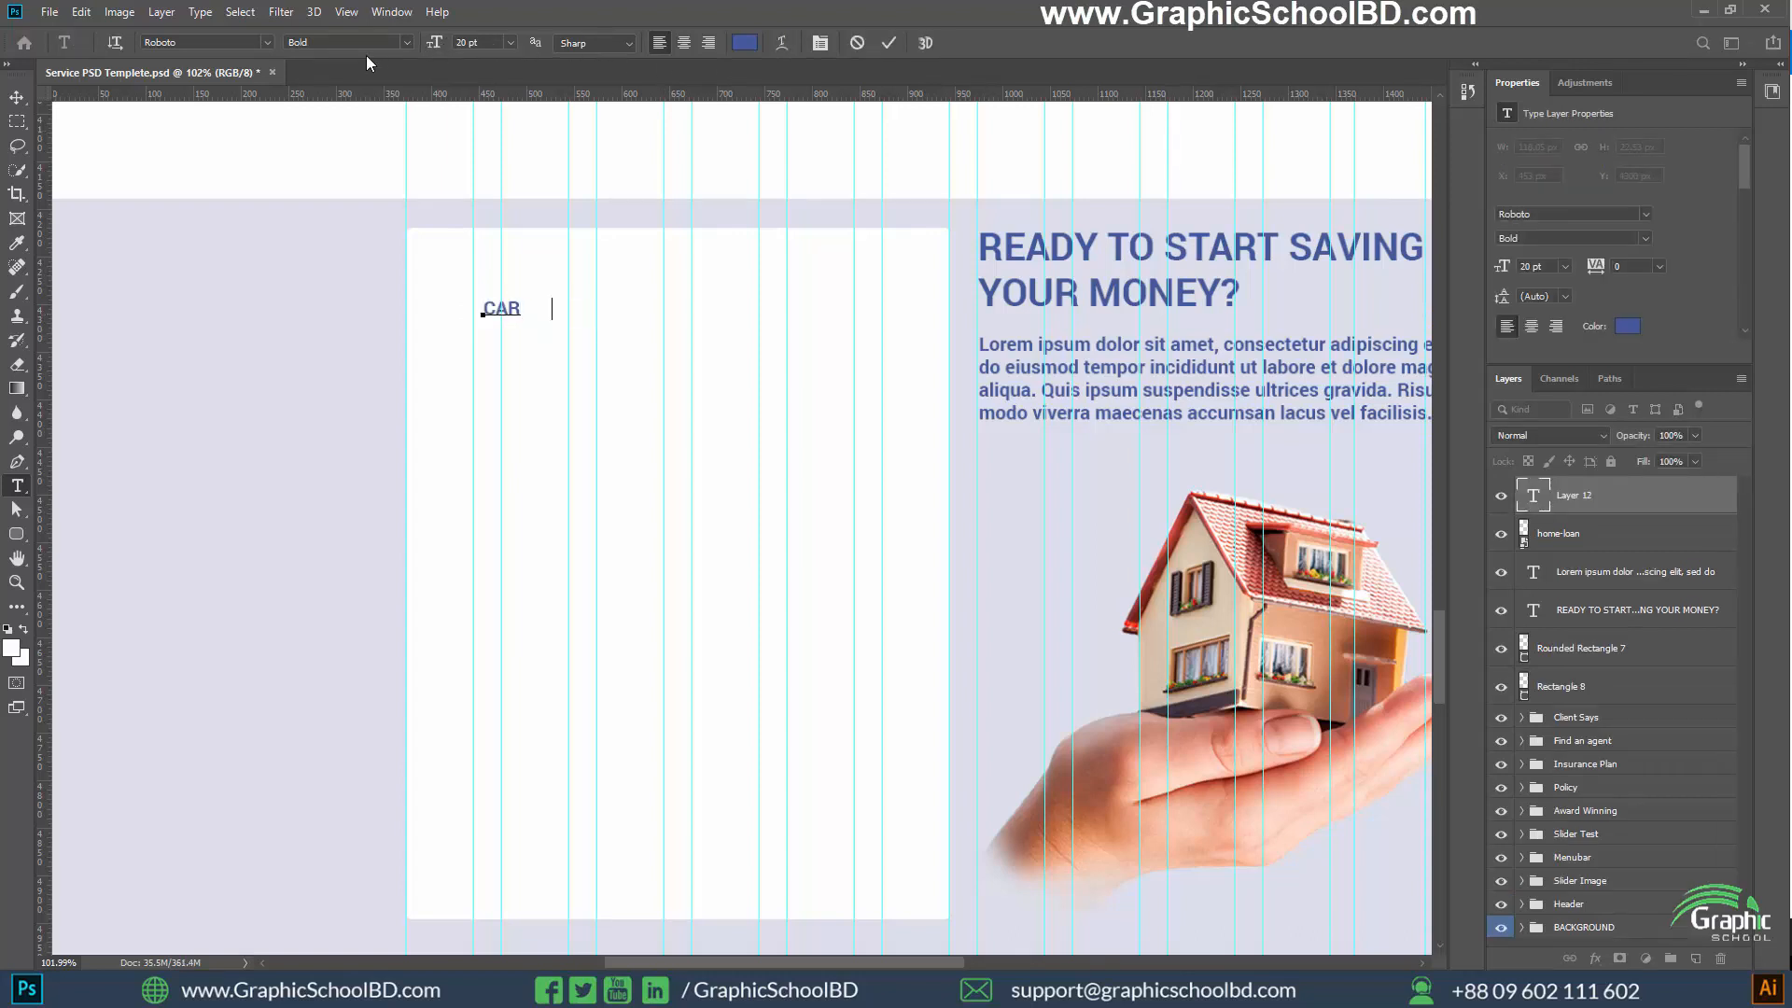
type("              HOME                 LIFE              HEALTH")
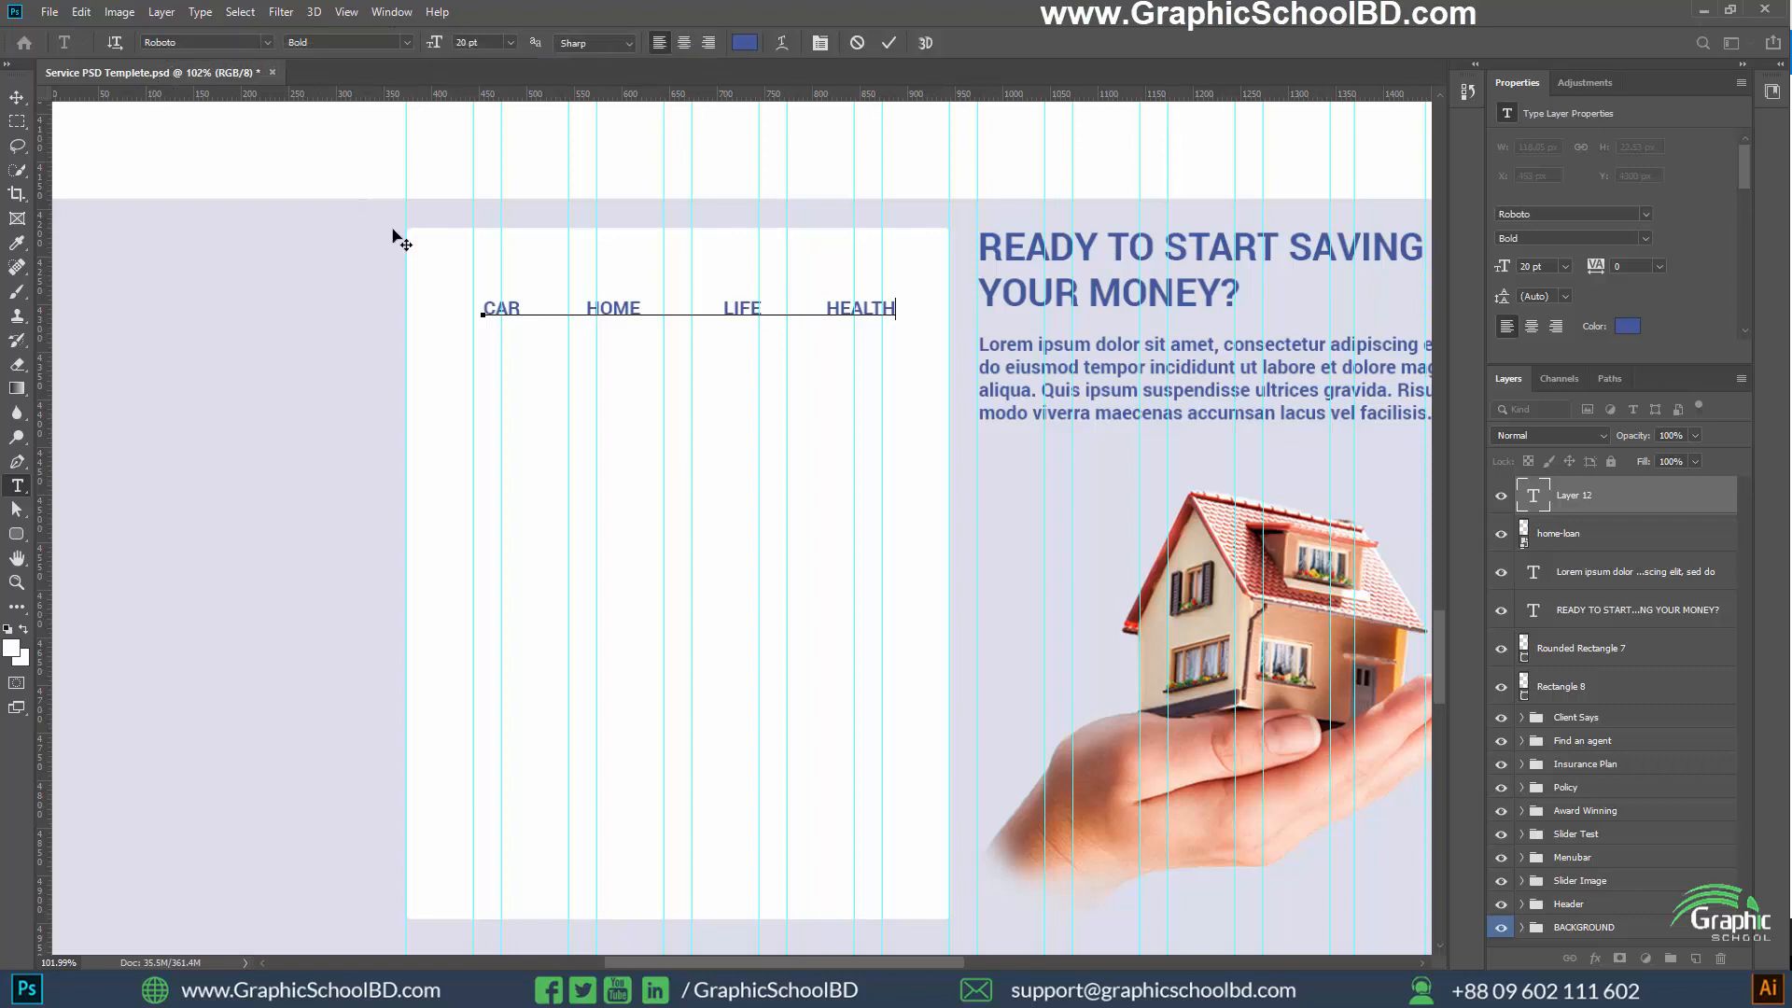
key("ctrl+Return")
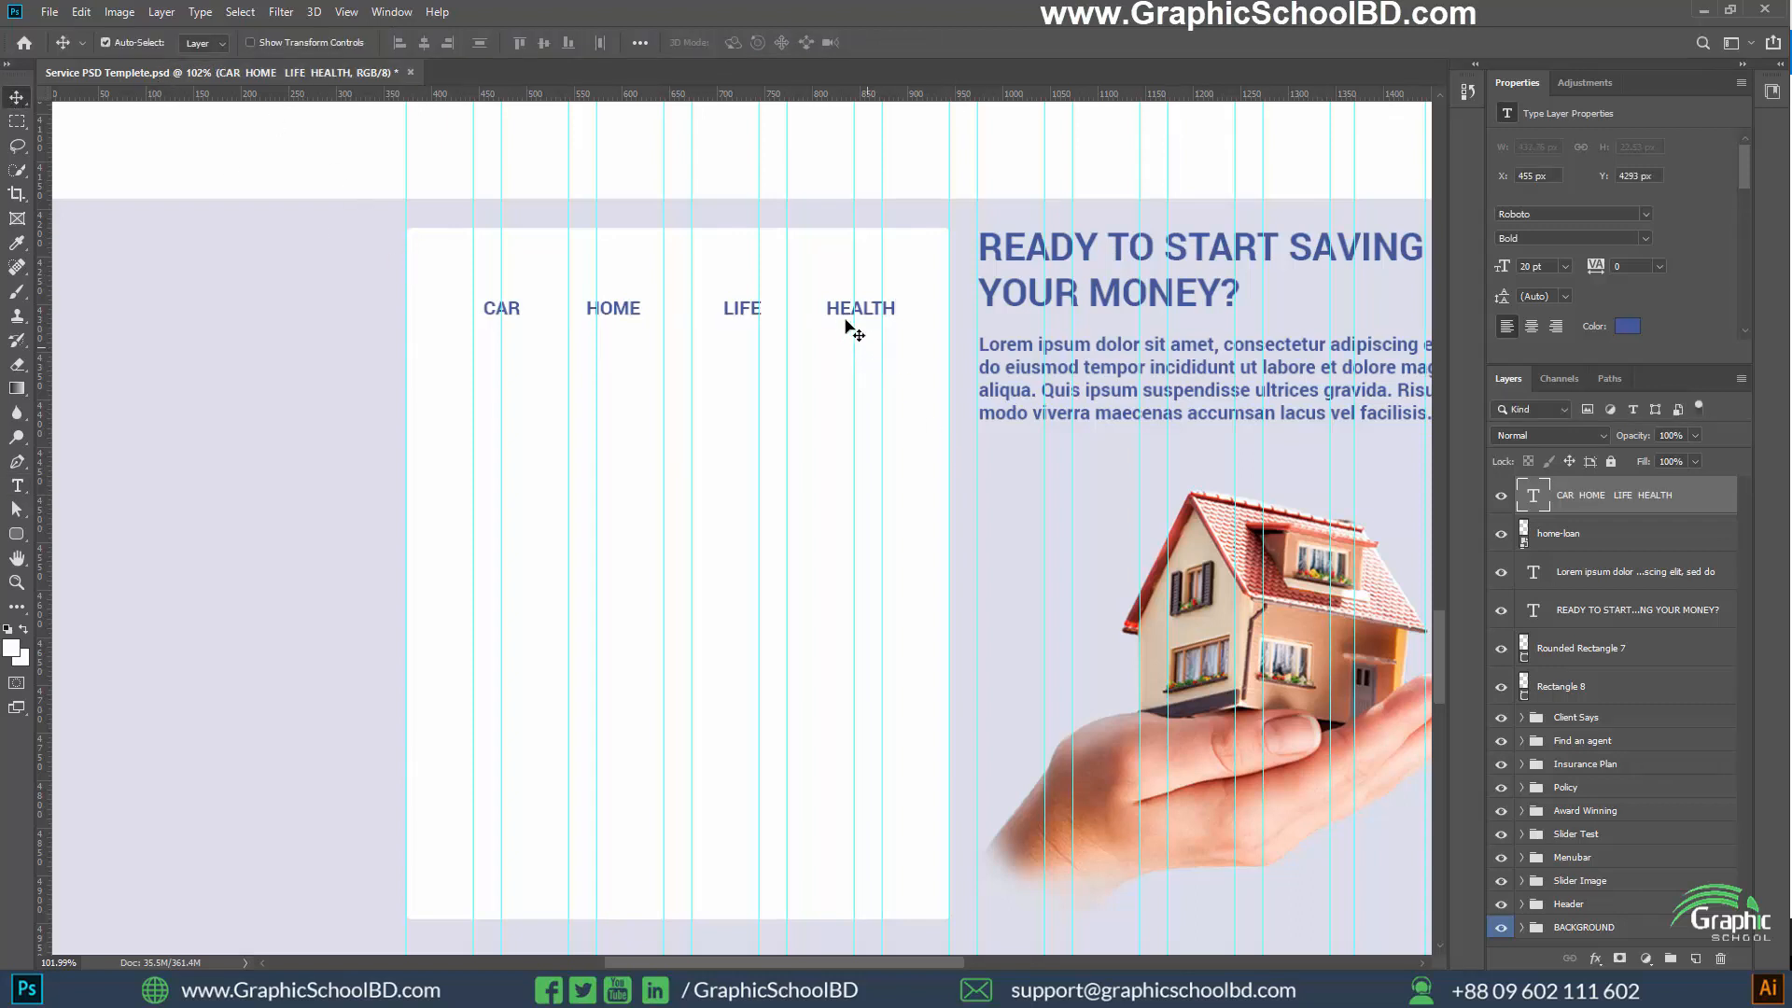
left_click_drag(844, 309, 831, 310)
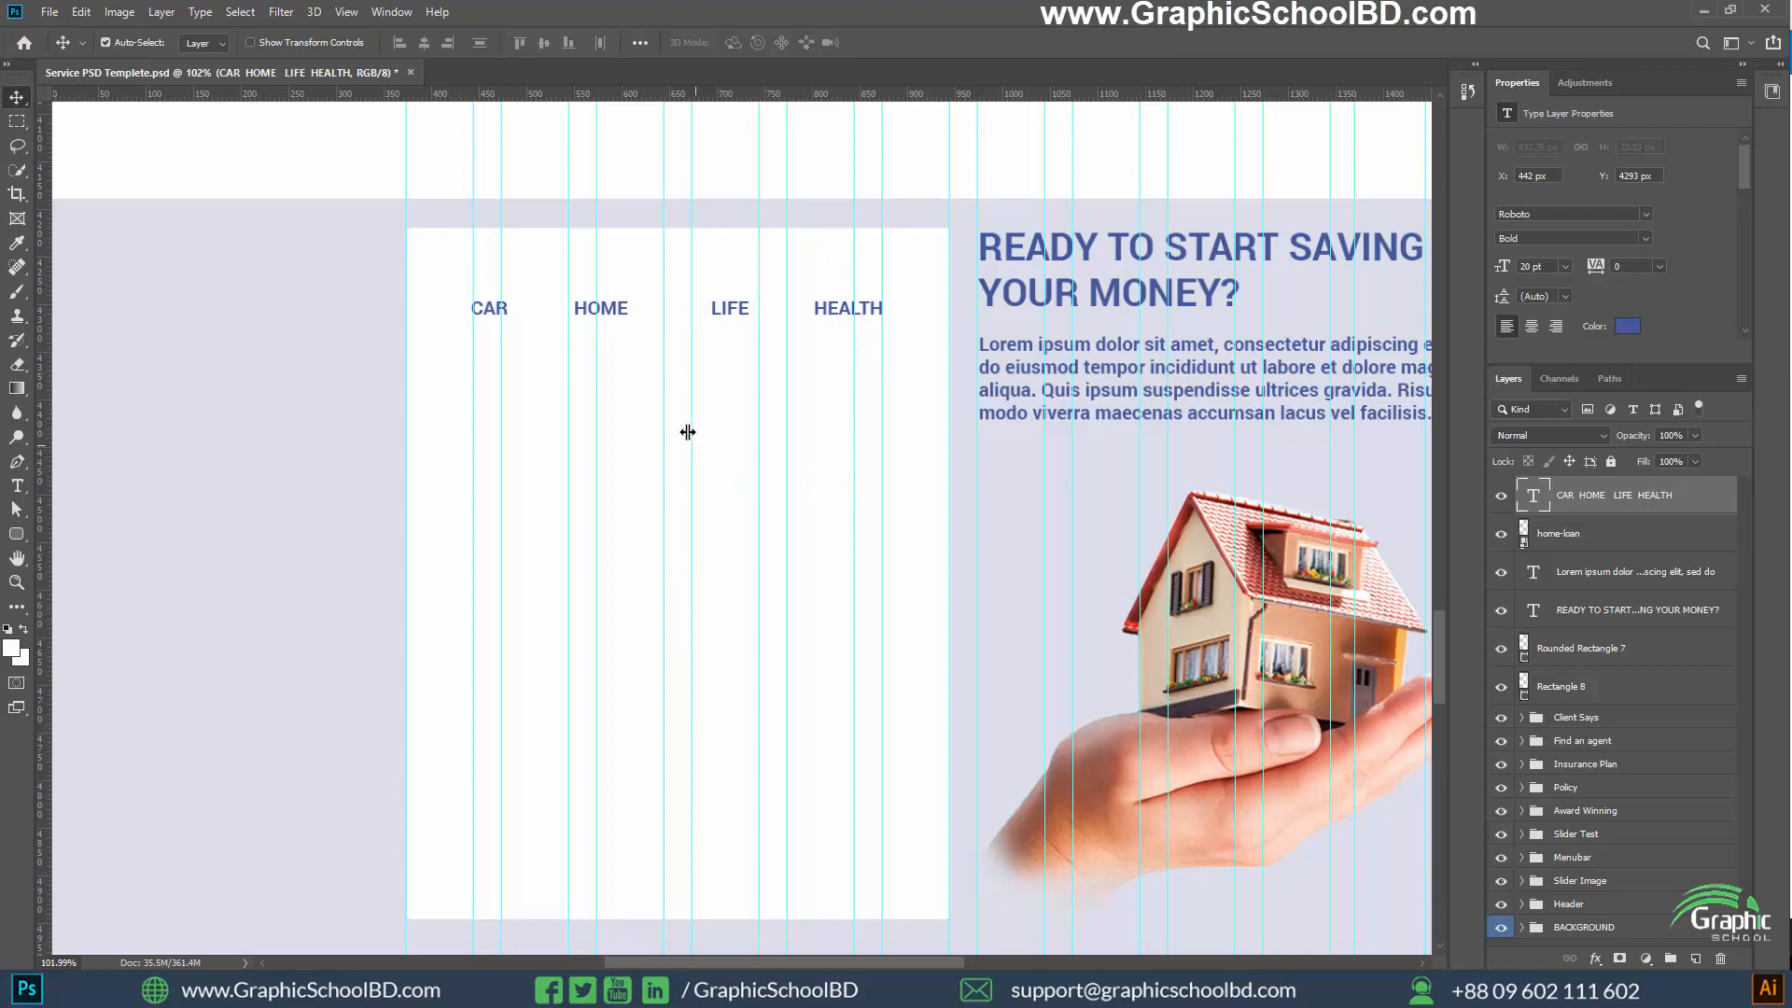
Draw a horizontal line about 79 px long and 1 px thick under LIFE and fill it with the recently used blue
left_click(16, 534)
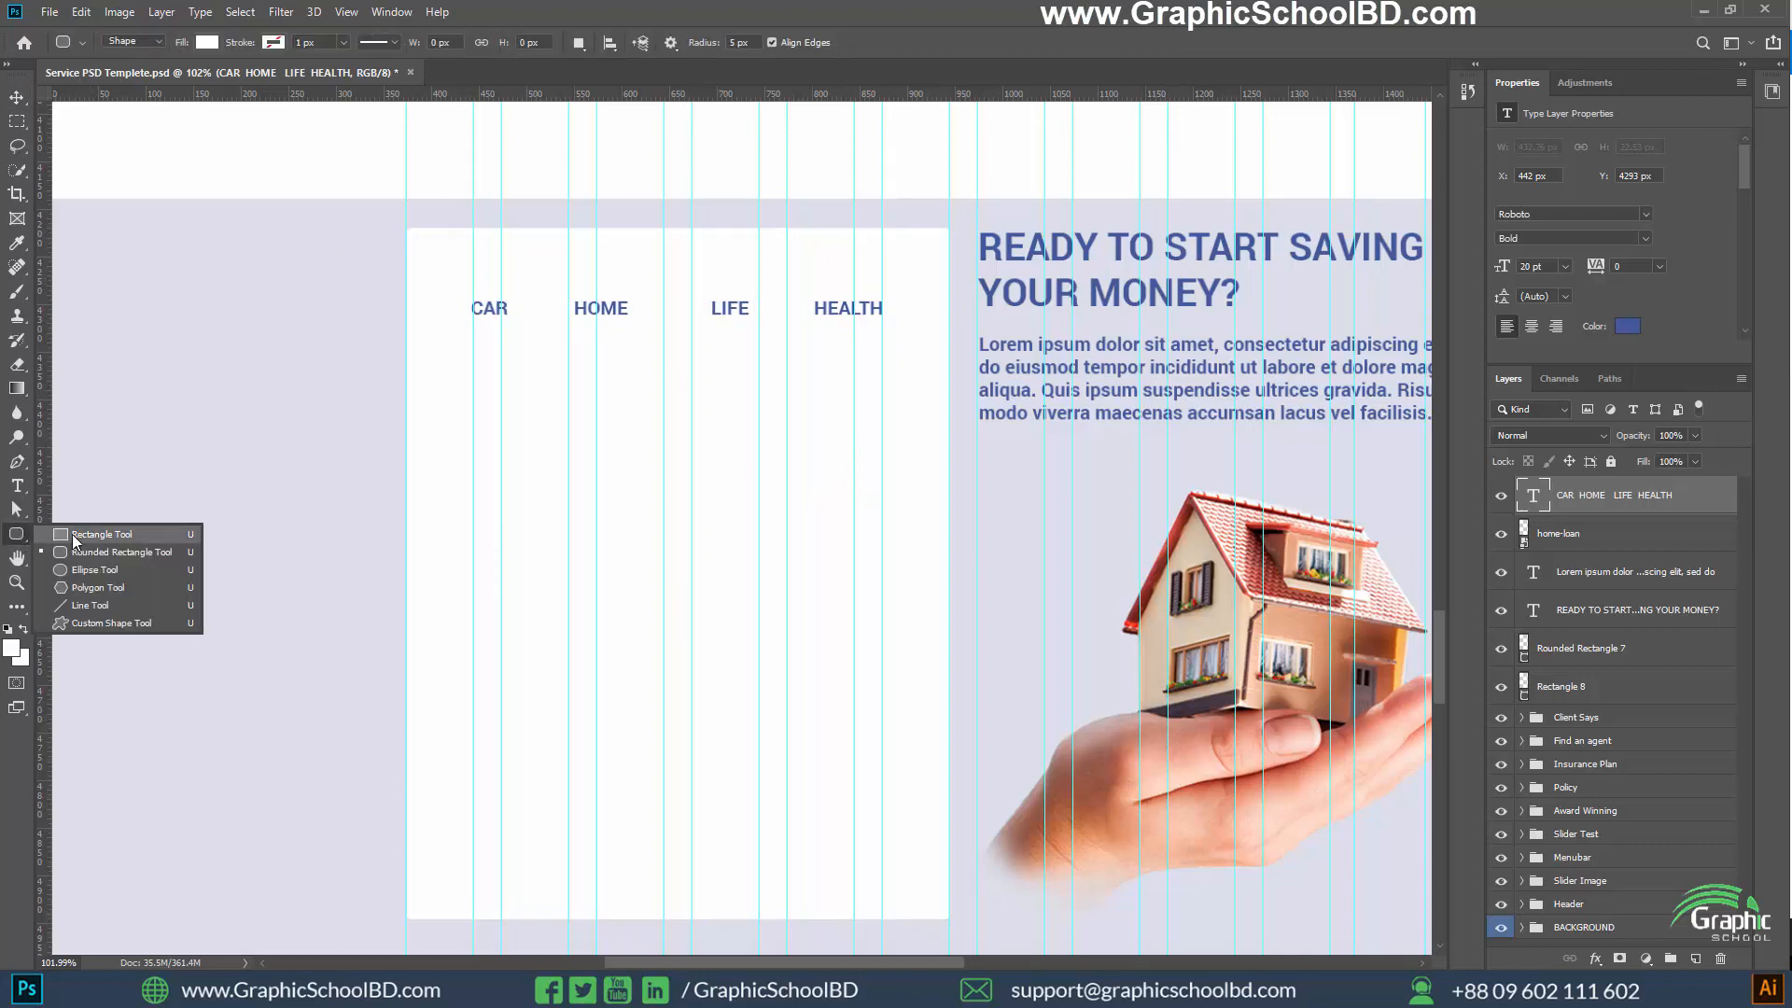
left_click(75, 607)
scroll(461, 296, "up", 8)
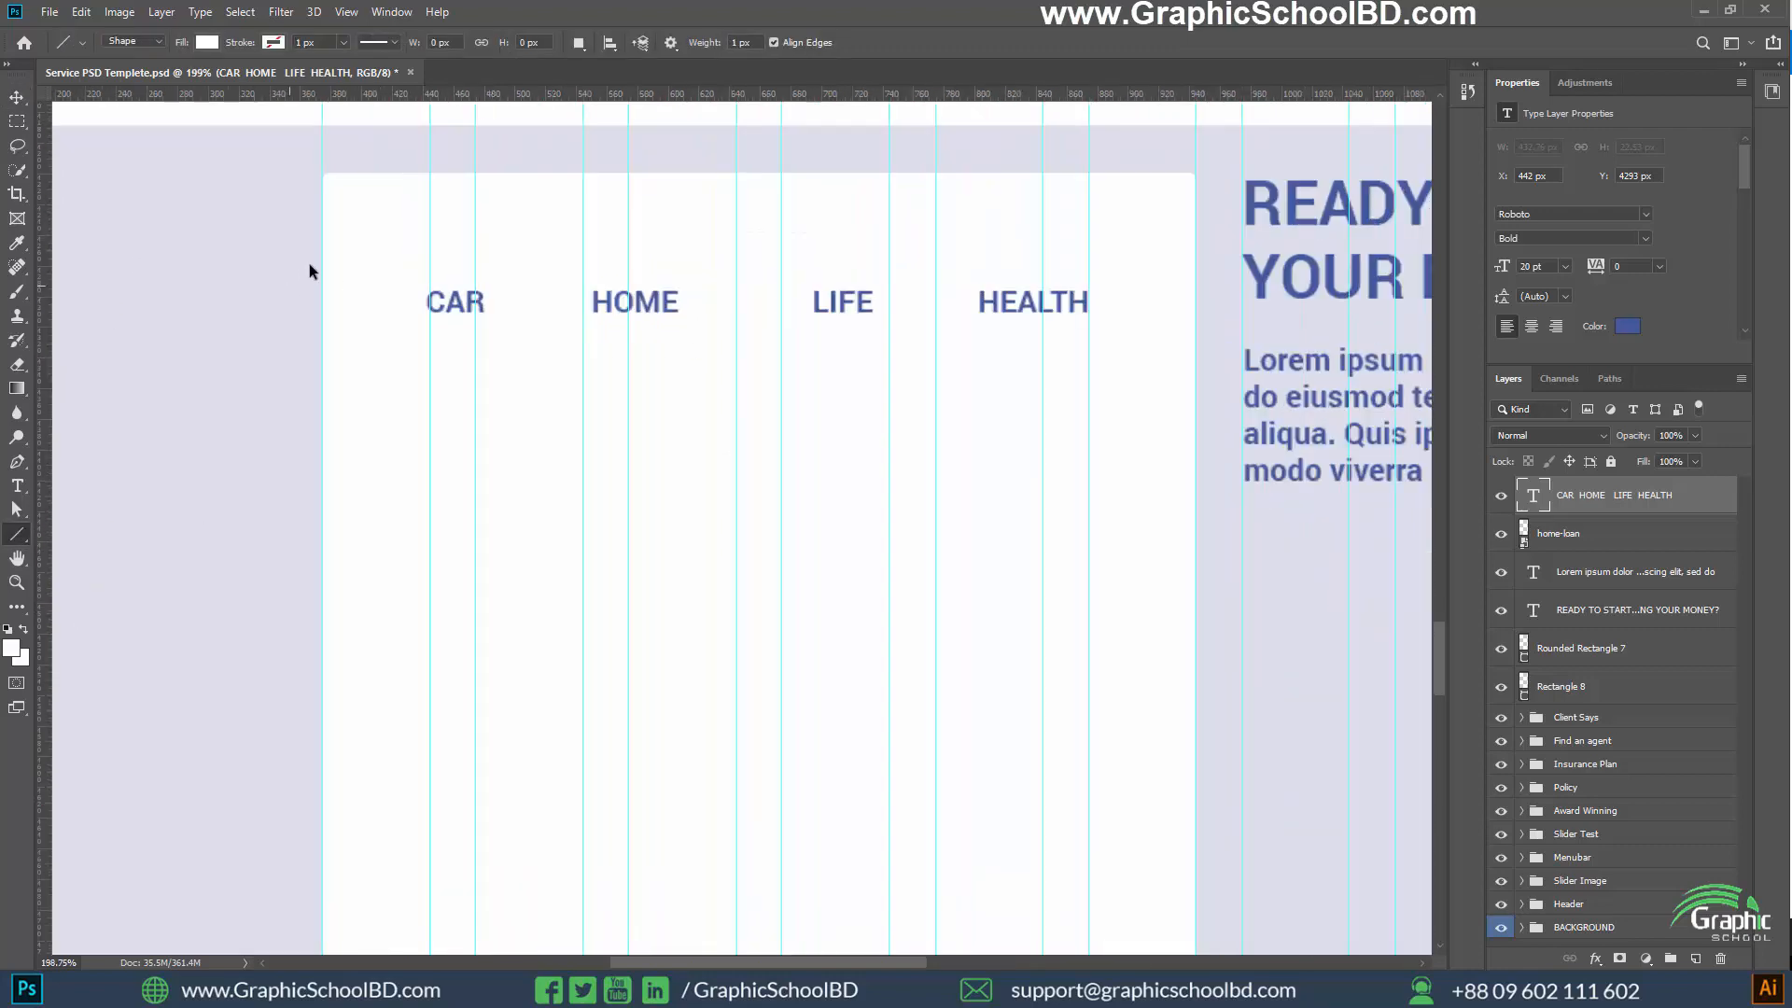
left_click_drag(844, 368, 500, 380)
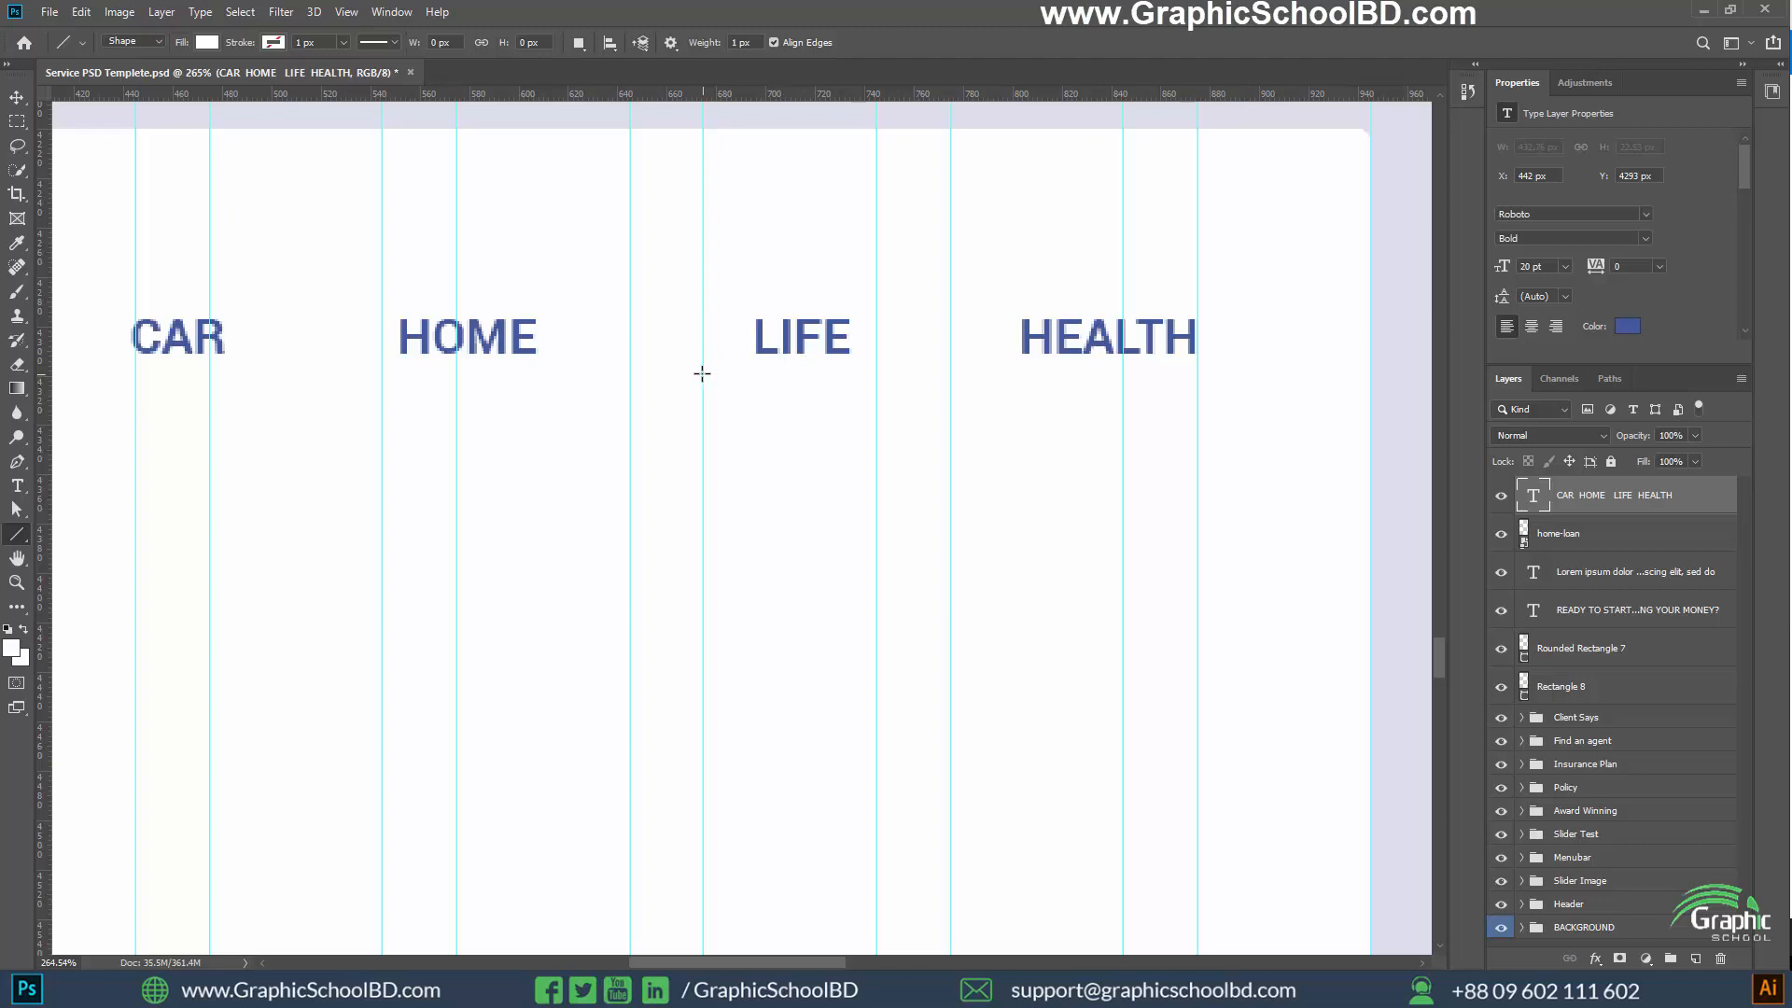
left_click_drag(704, 366, 899, 366)
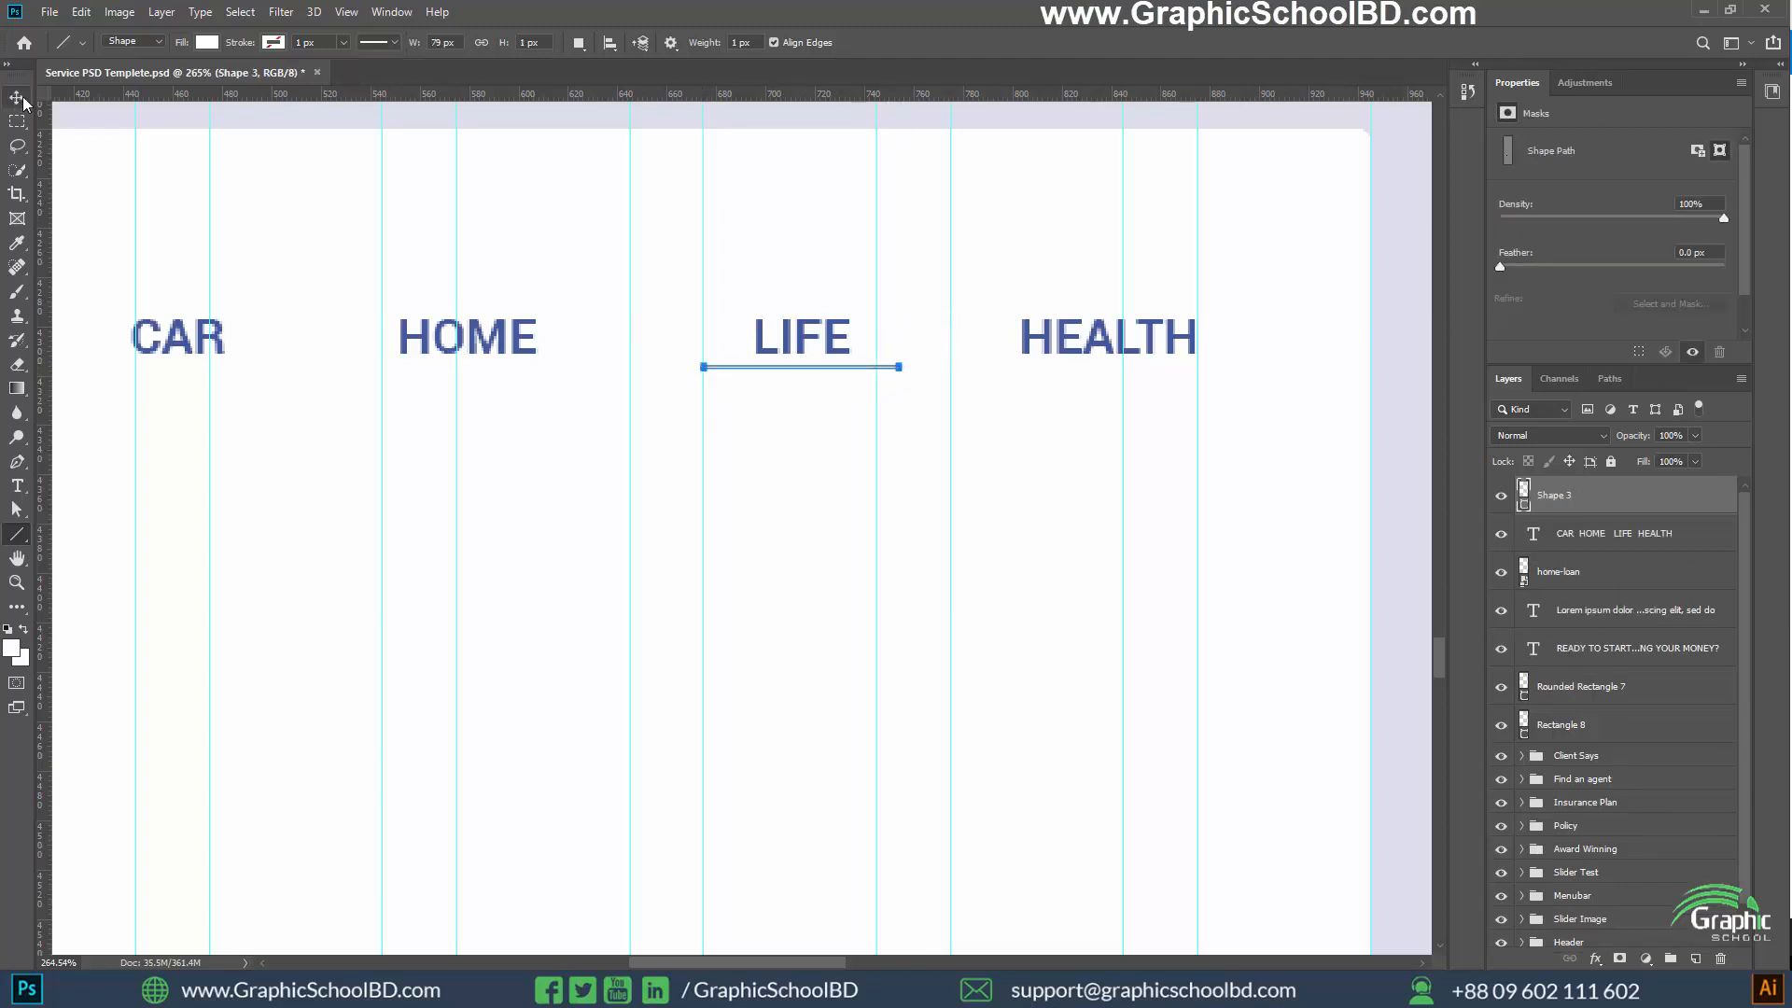
left_click(209, 42)
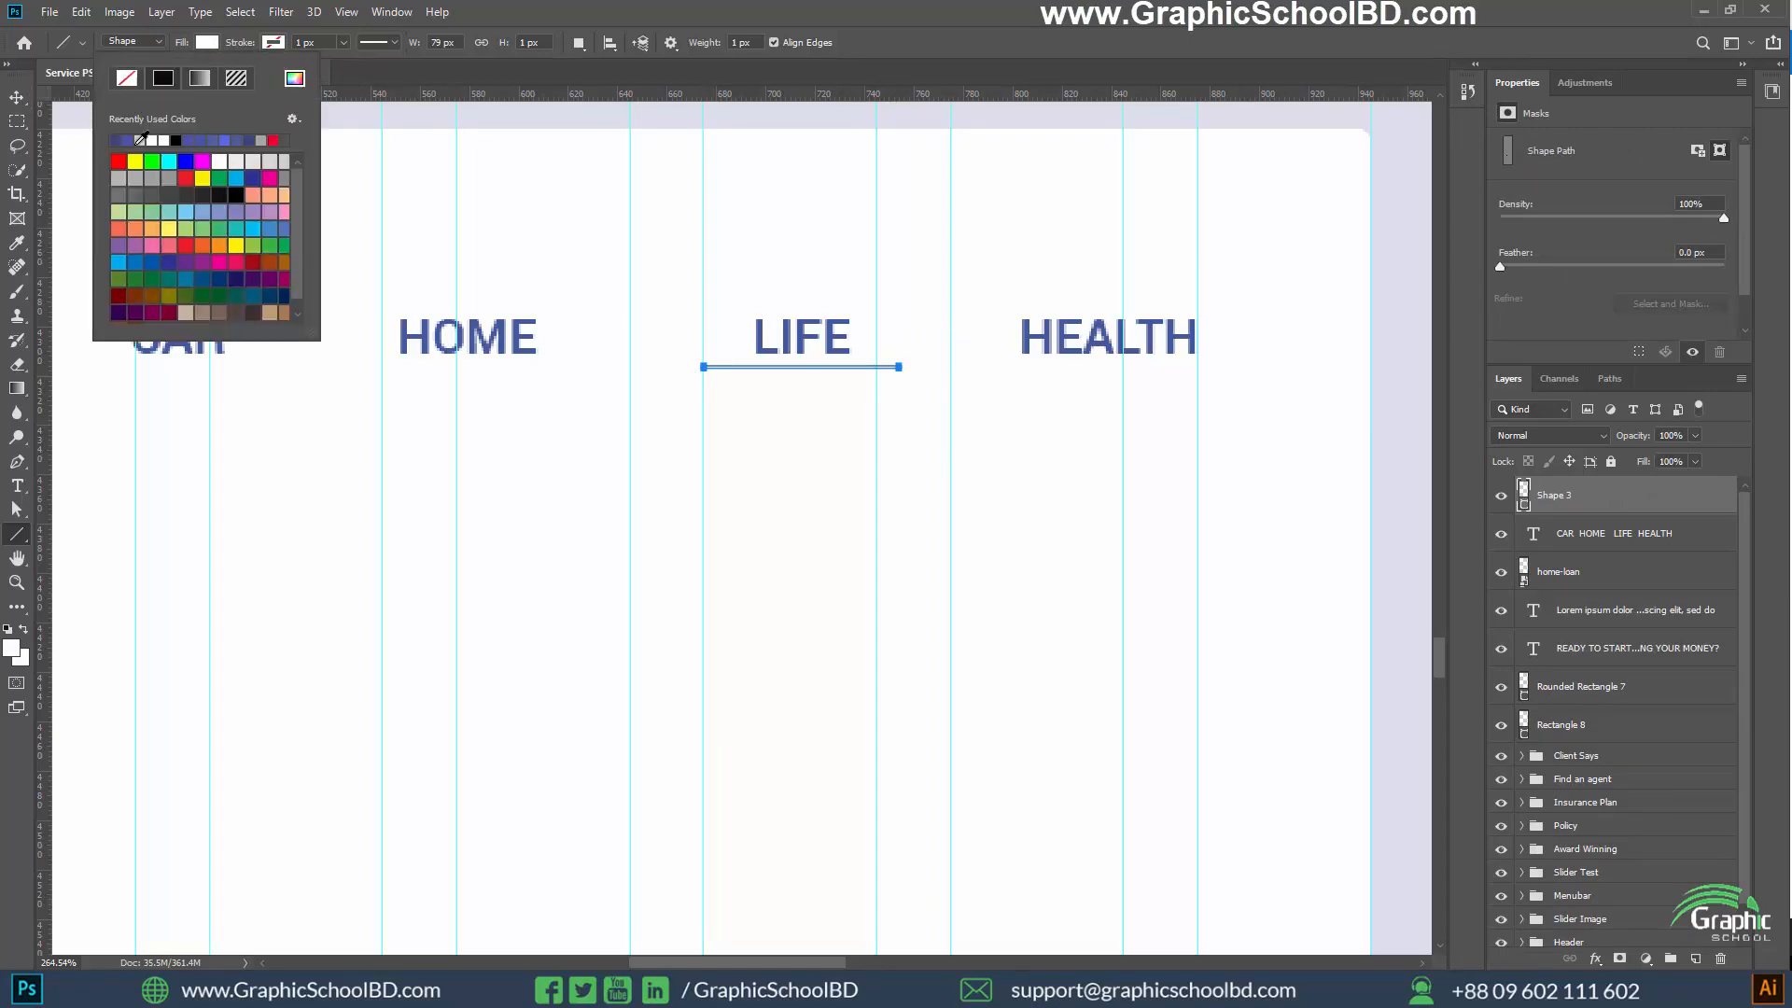
left_click(121, 139)
key("v")
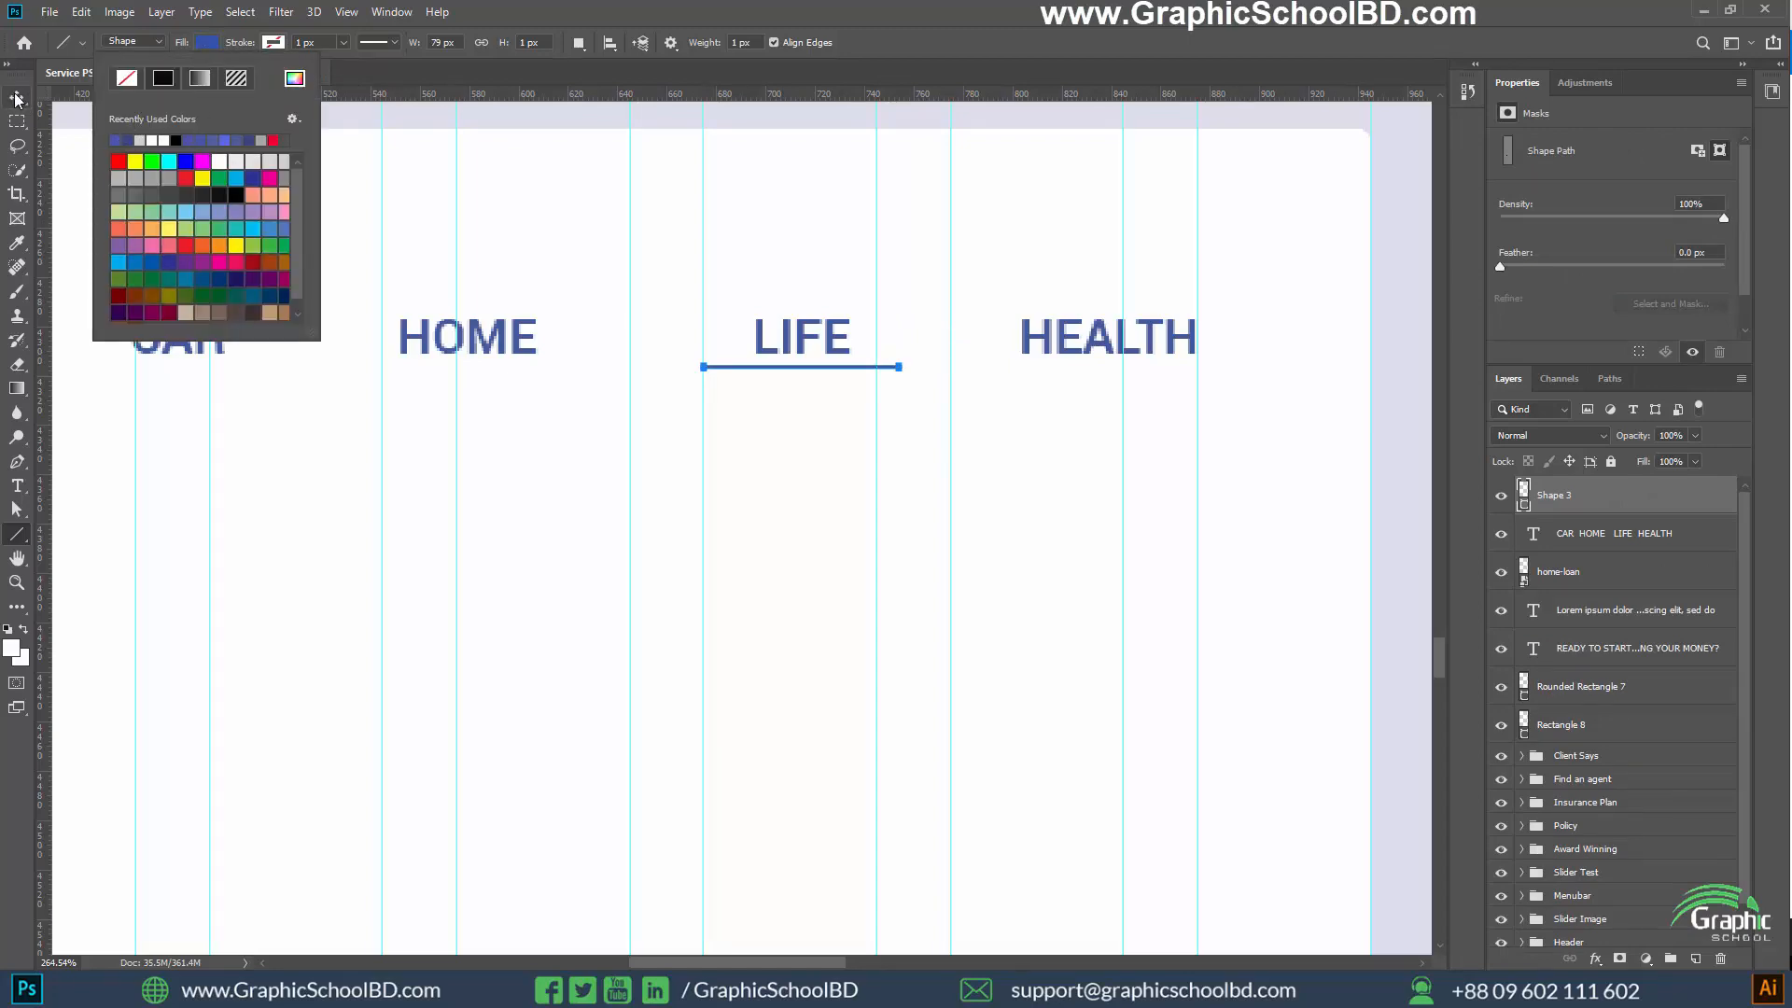
scroll(647, 388, "down", 5)
scroll(820, 423, "down", 4)
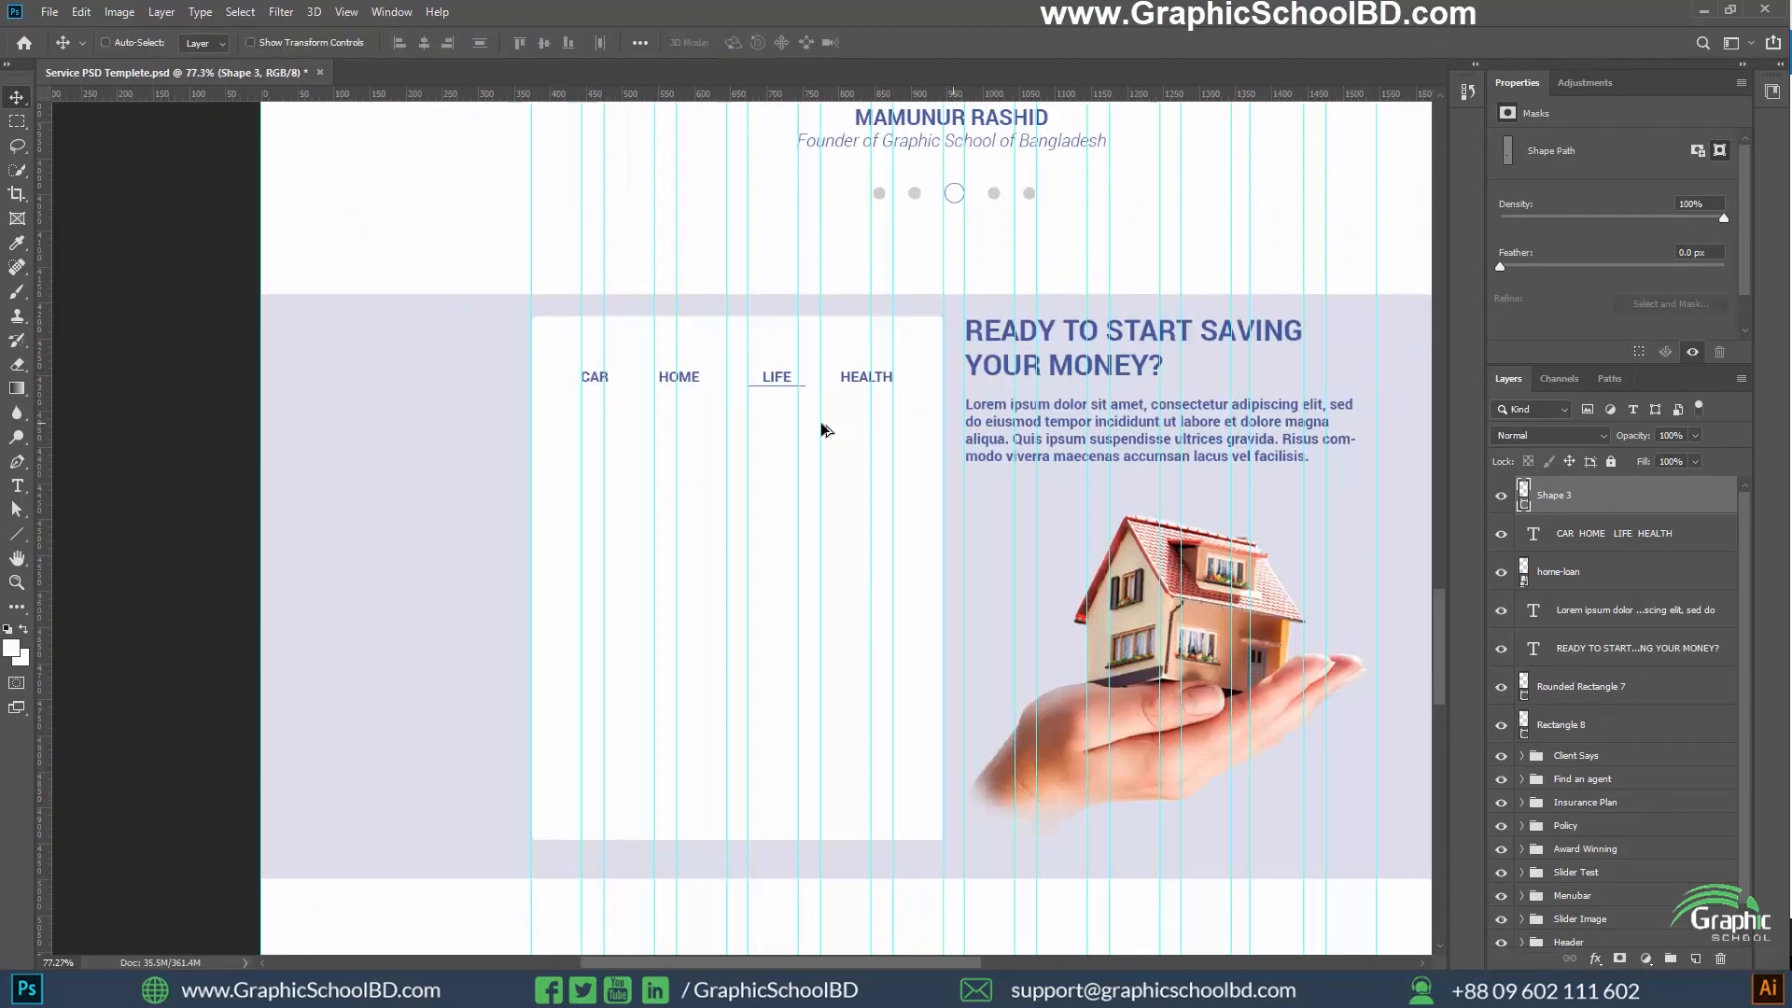
scroll(608, 439, "up", 3)
scroll(755, 446, "down", 1)
scroll(787, 411, "up", 1)
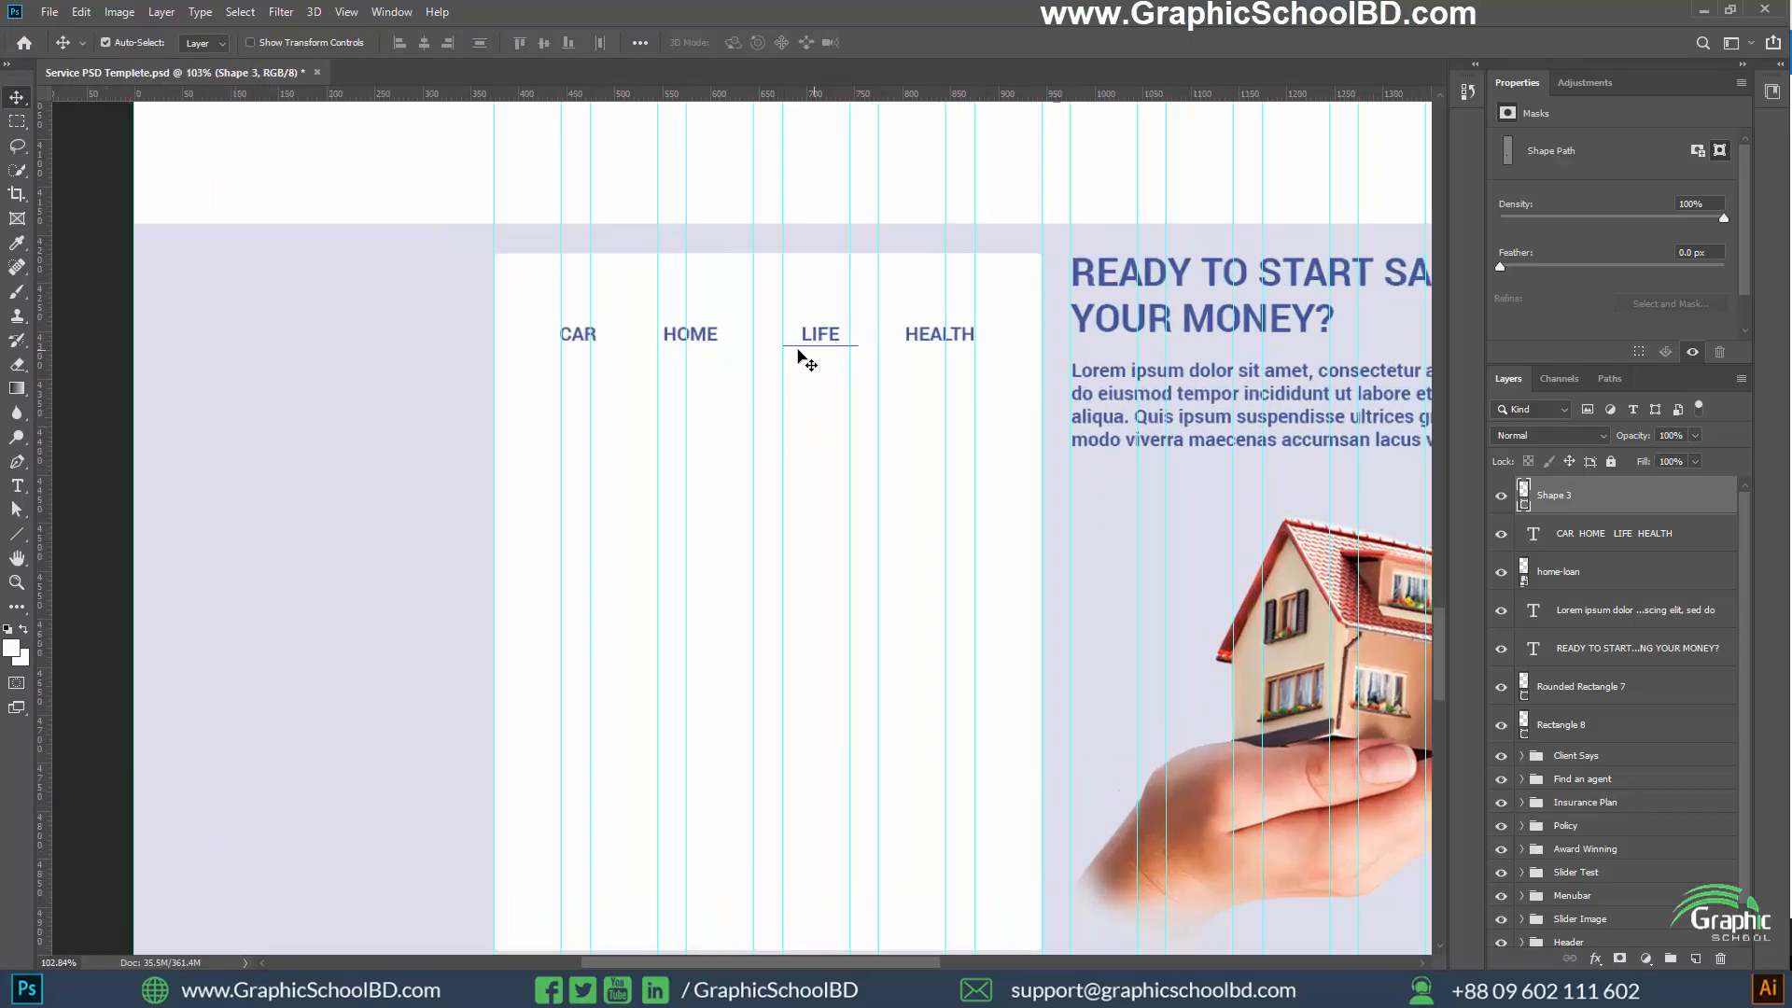
scroll(712, 429, "down", 5)
scroll(903, 459, "up", 2)
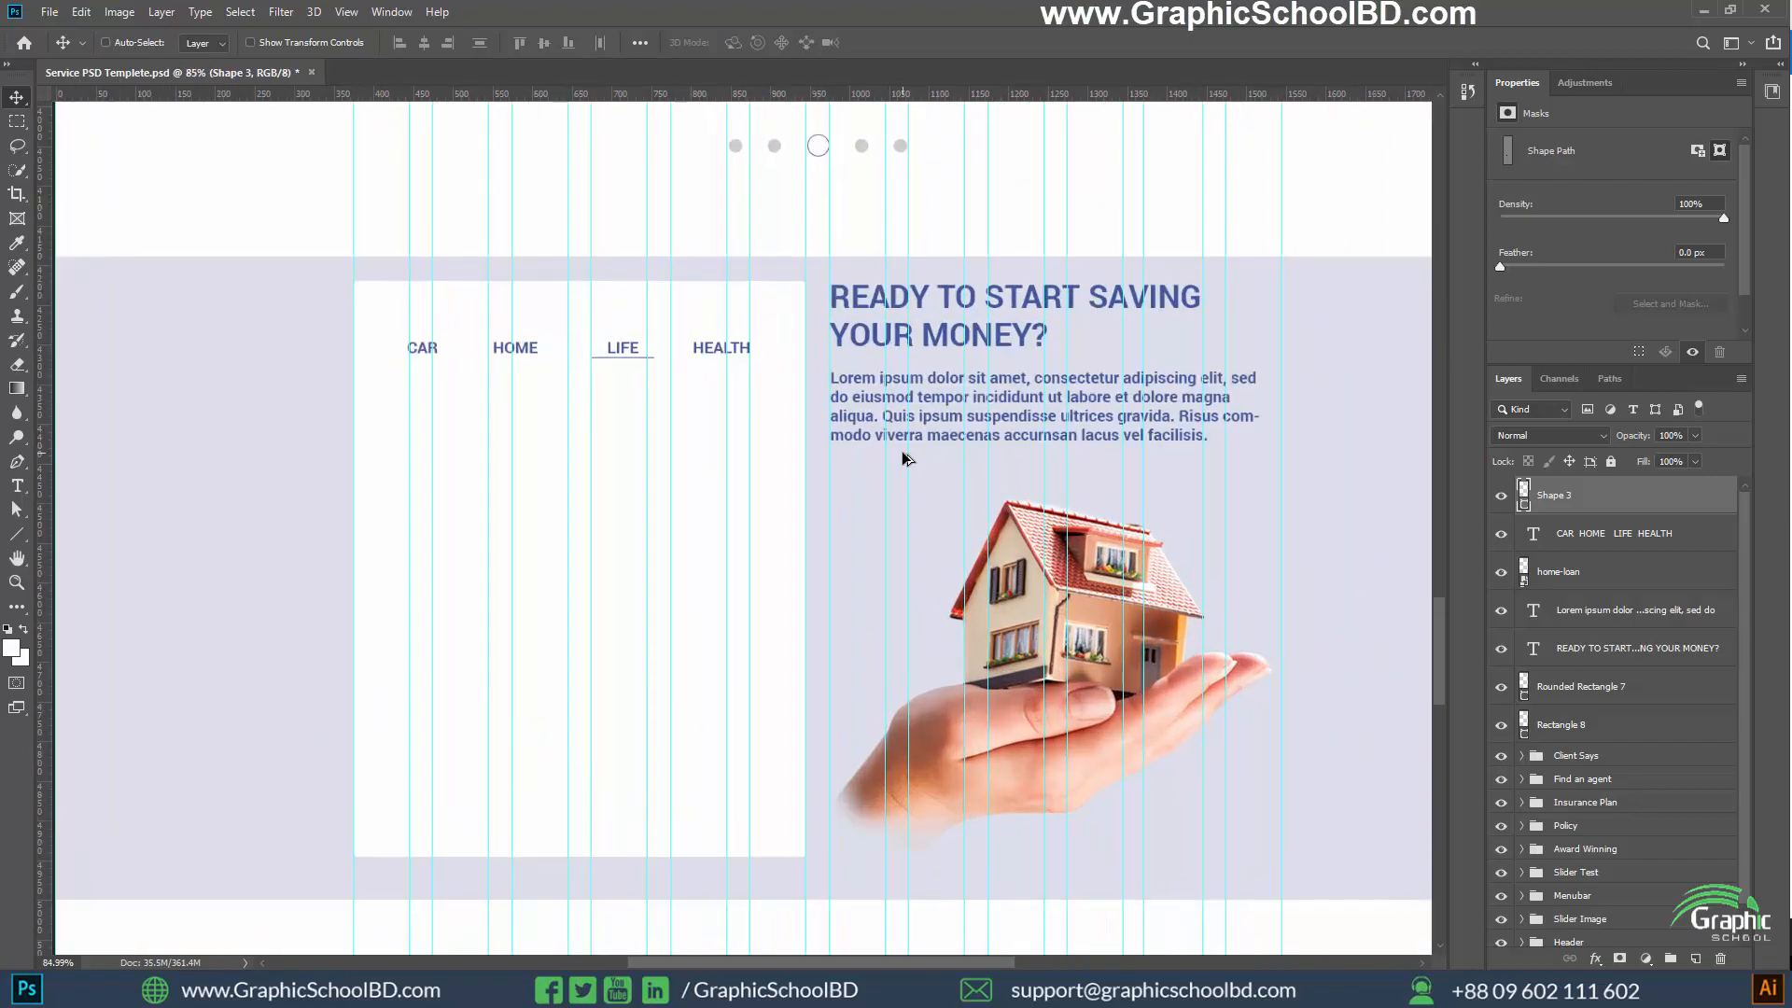
Add the text "Start with you zip code to compare car insurance" on the white card below the CAR HOME LIFE HEALTH line
scroll(436, 488, "up", 2)
key("t")
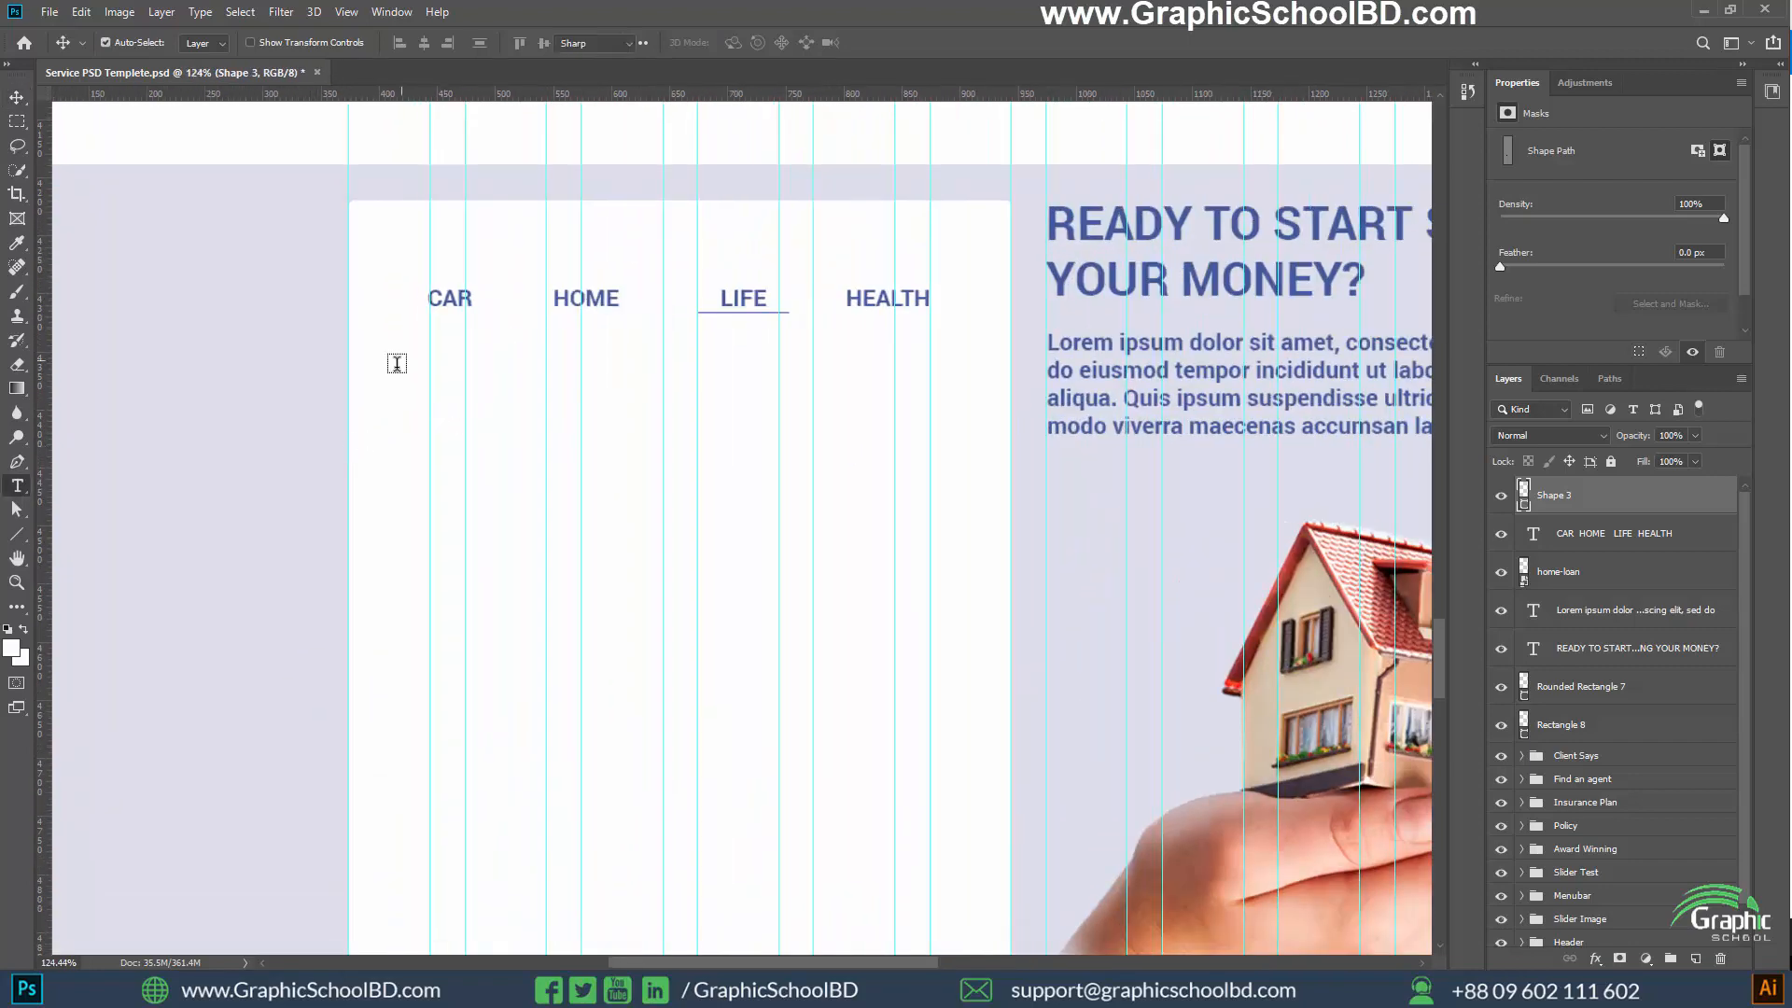
left_click(435, 364)
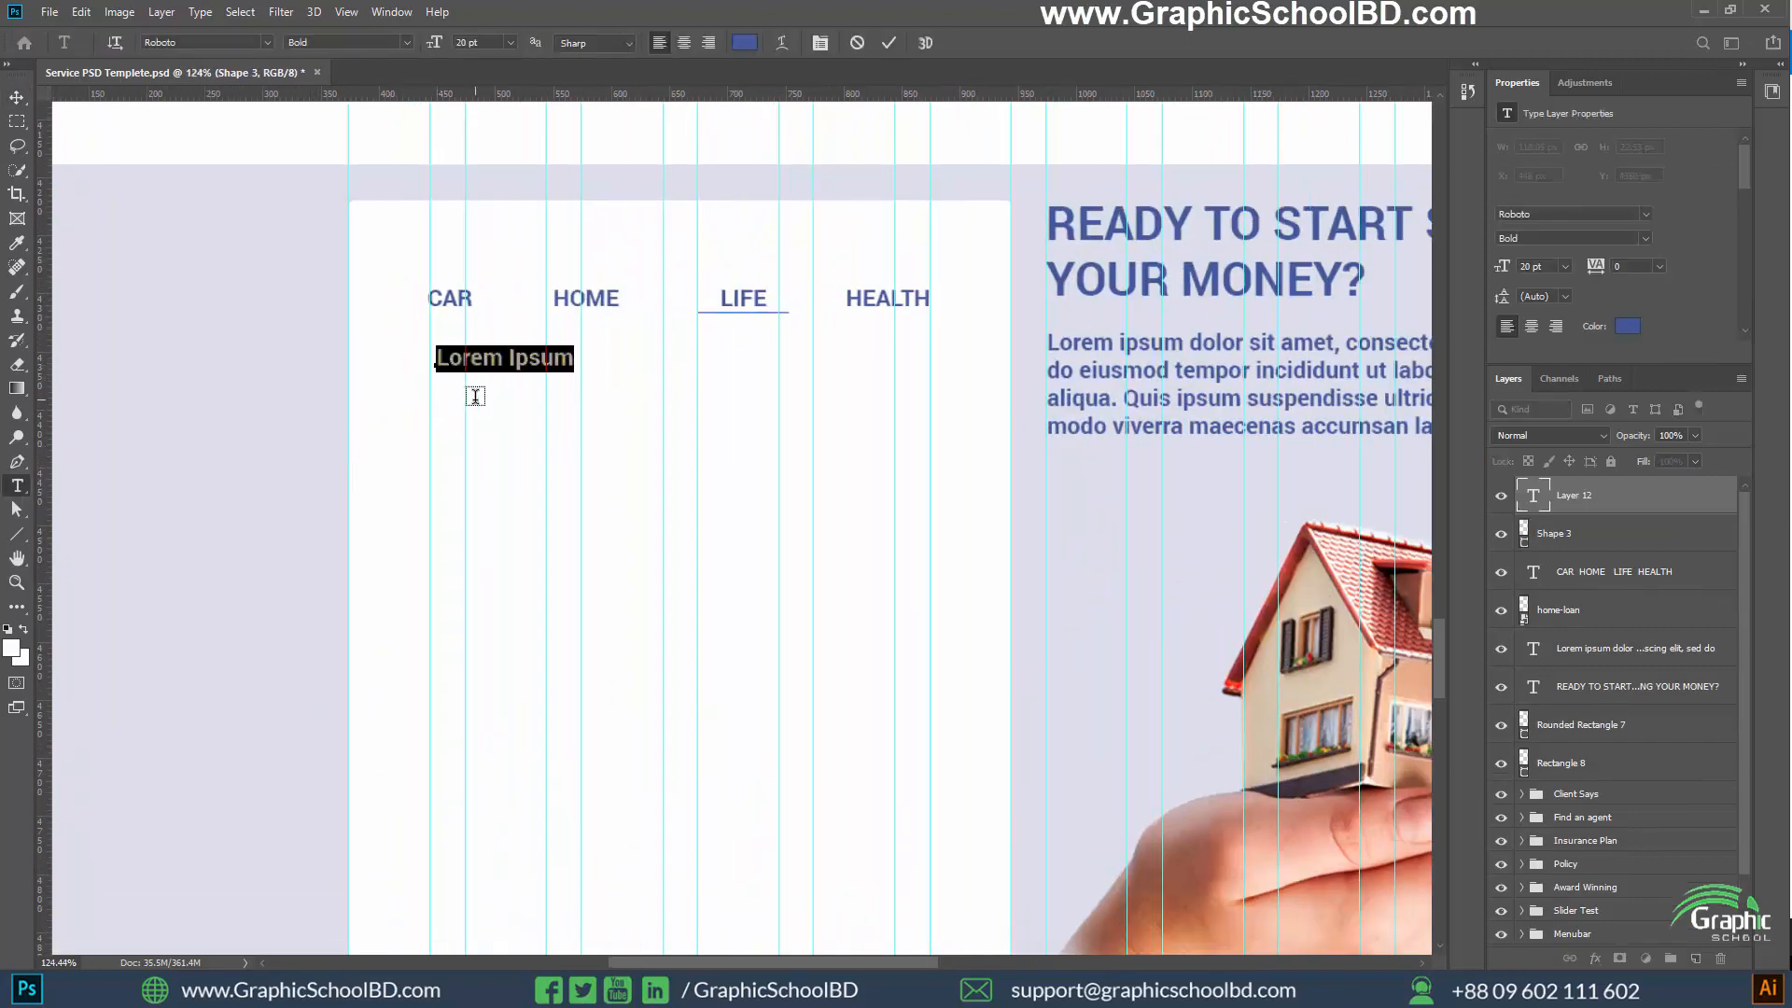
type("sTA")
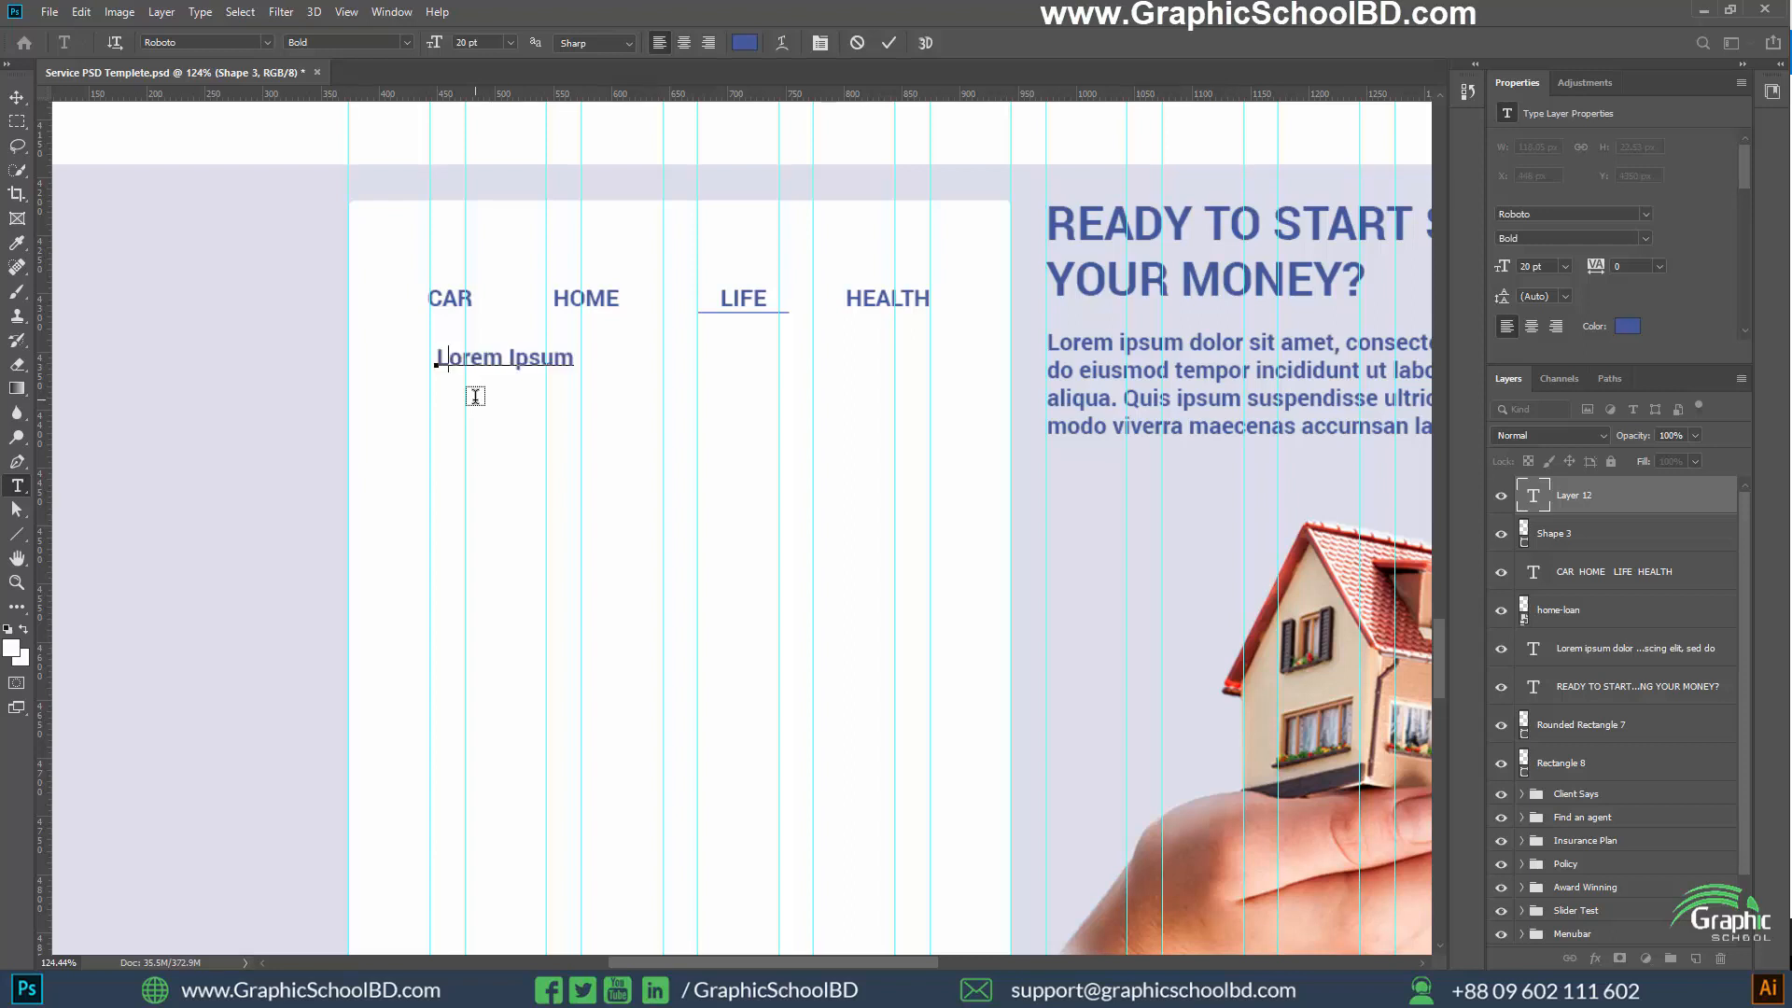
key("BackSpace")
key("BackSpace")
key("BackSpace")
key("BackSpace")
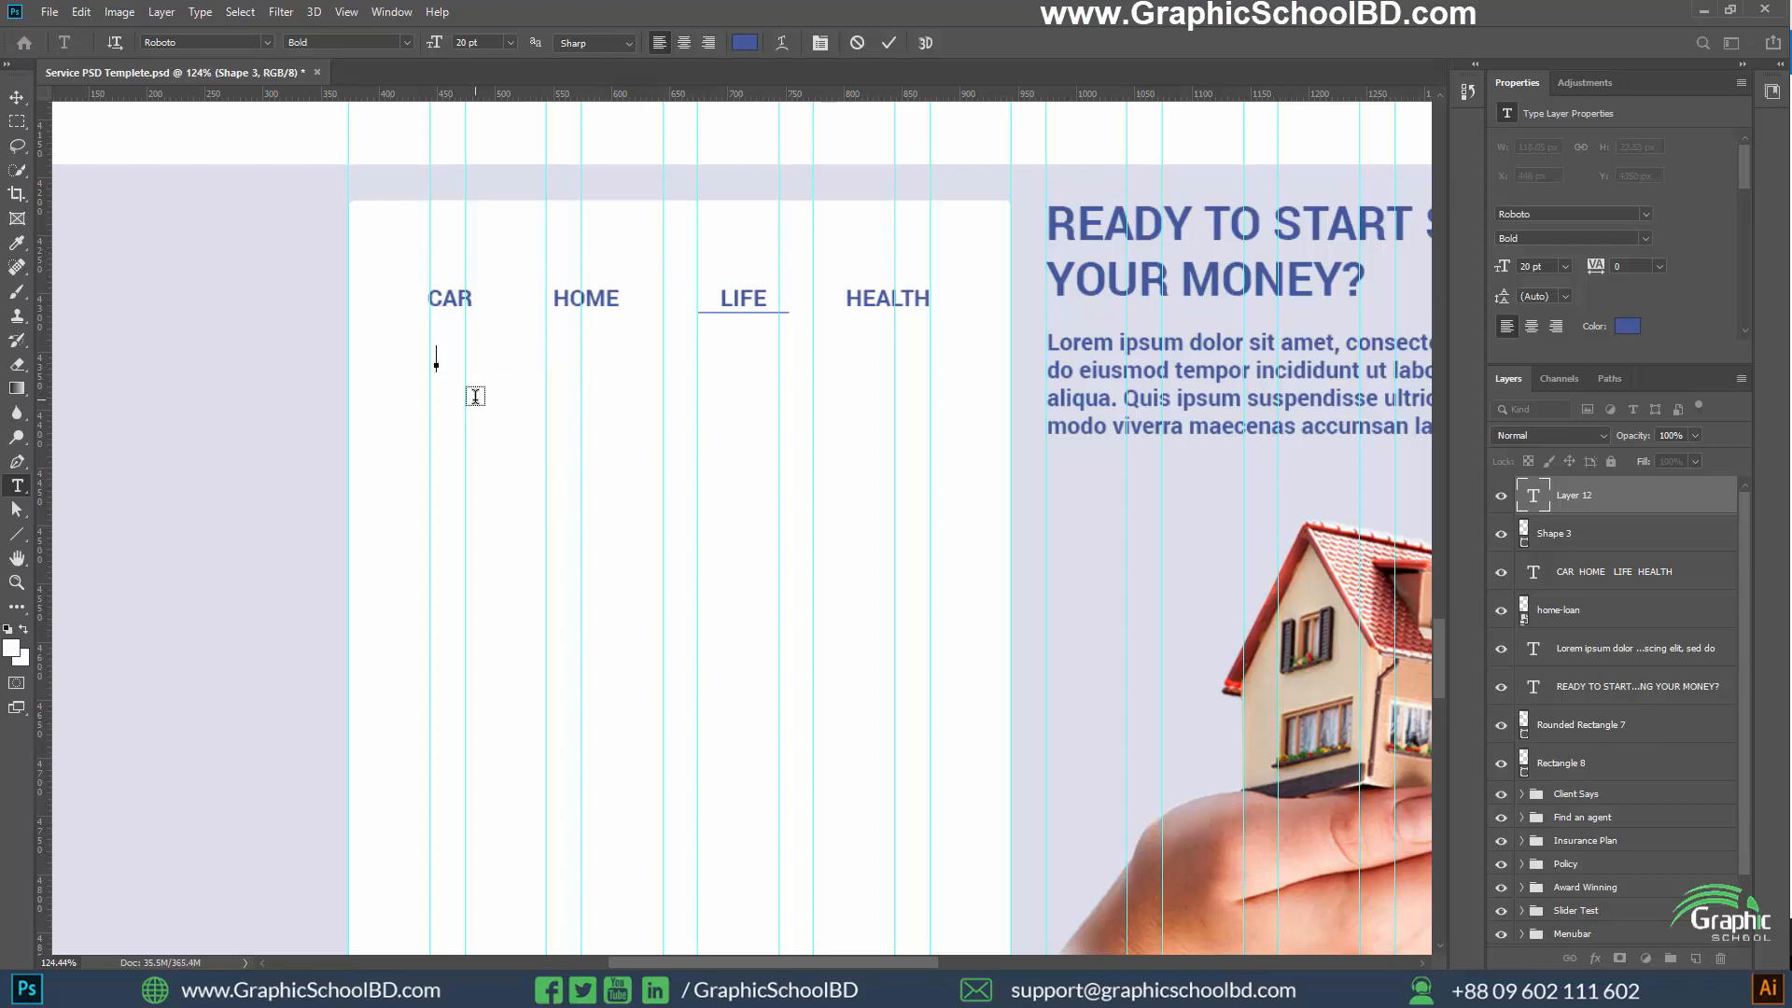
type("Start with you zip")
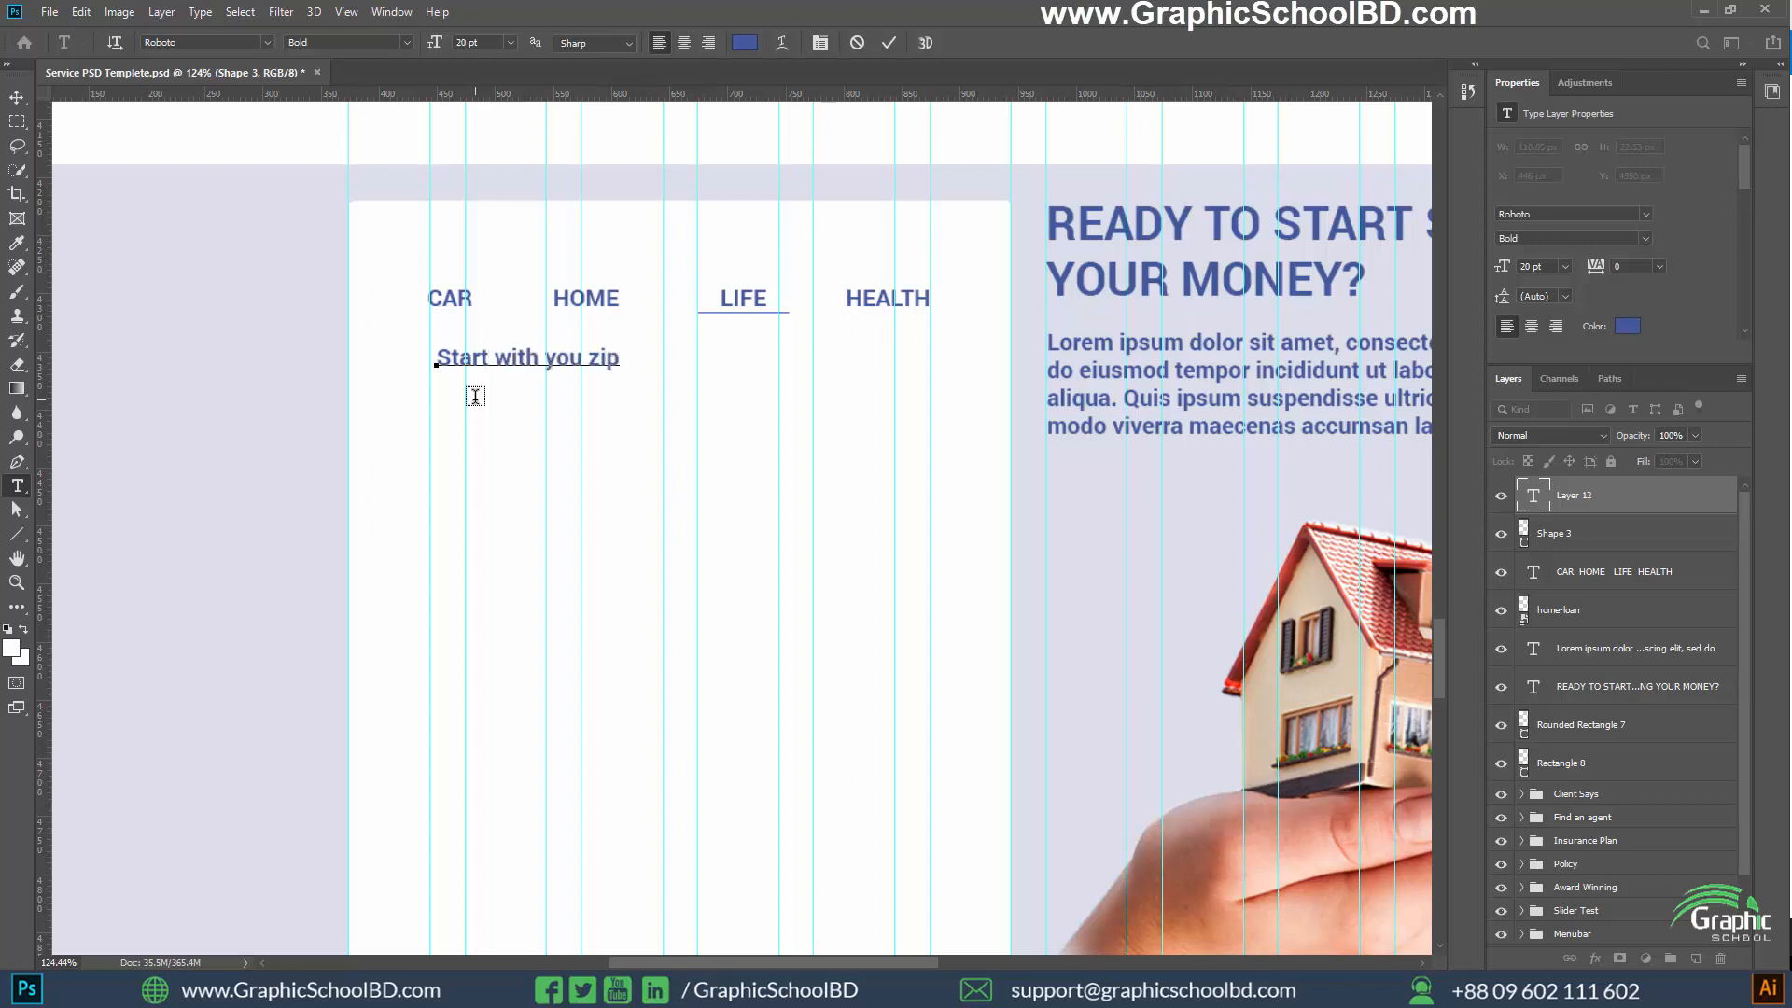
type(" code to com")
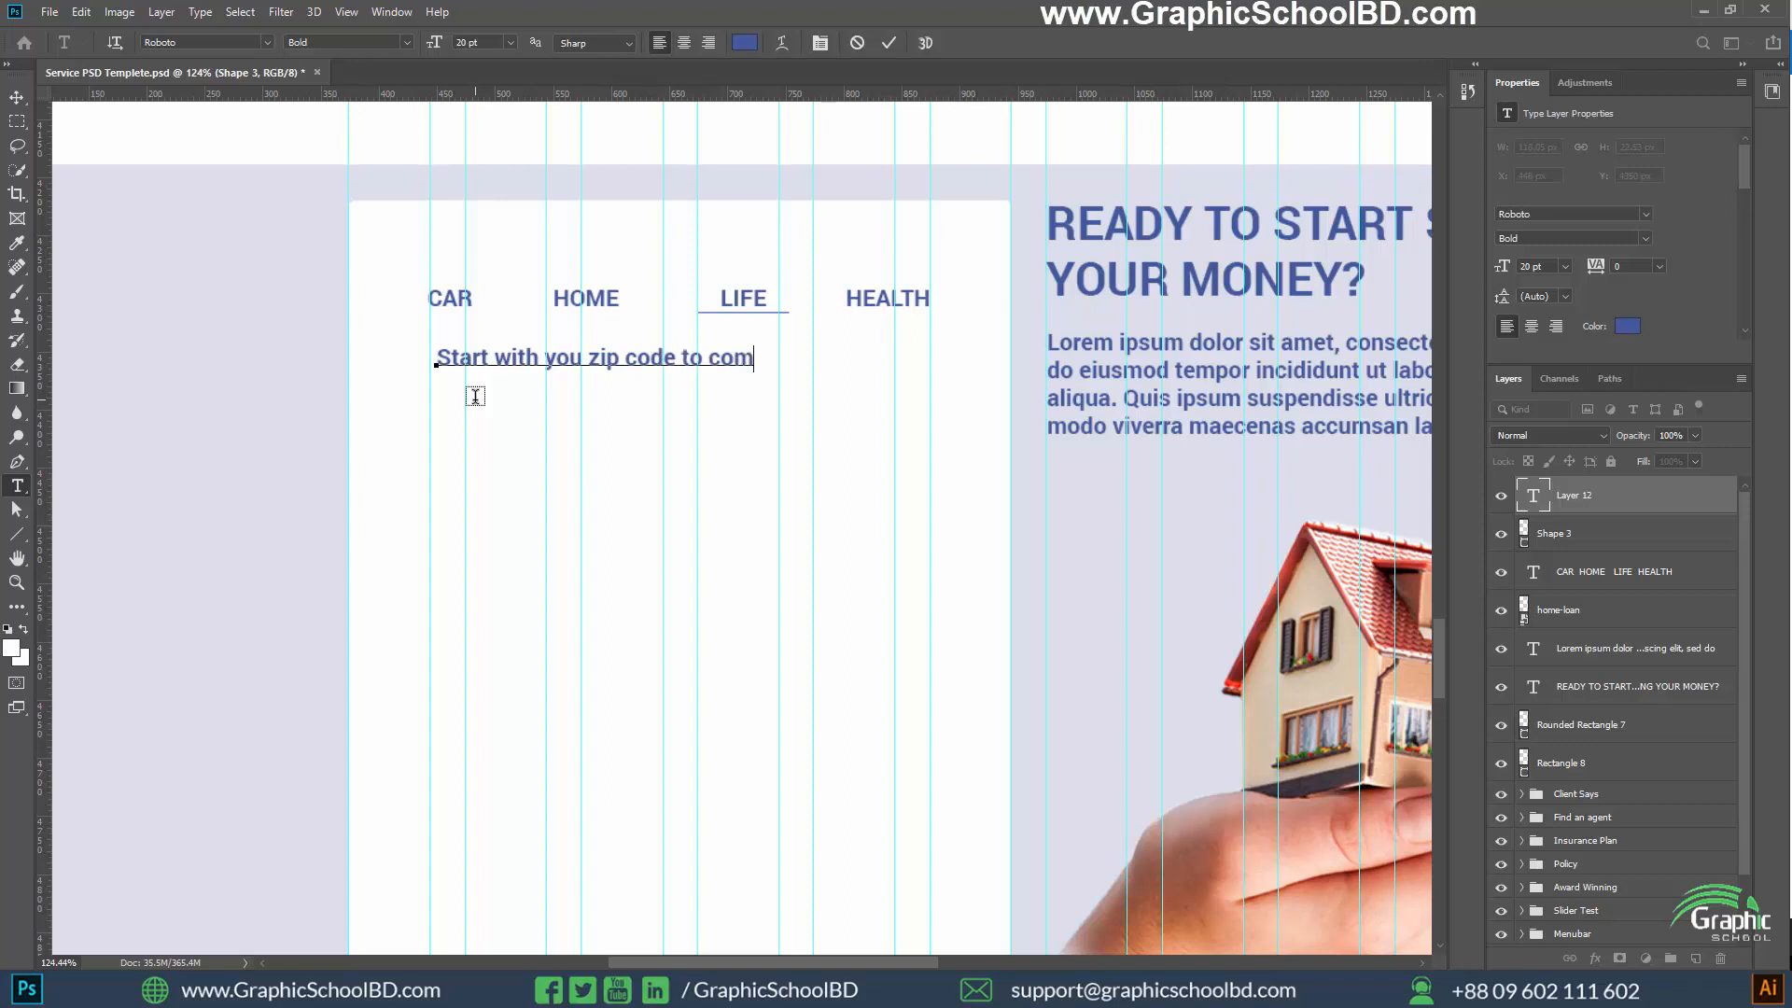
type("pare car insurance")
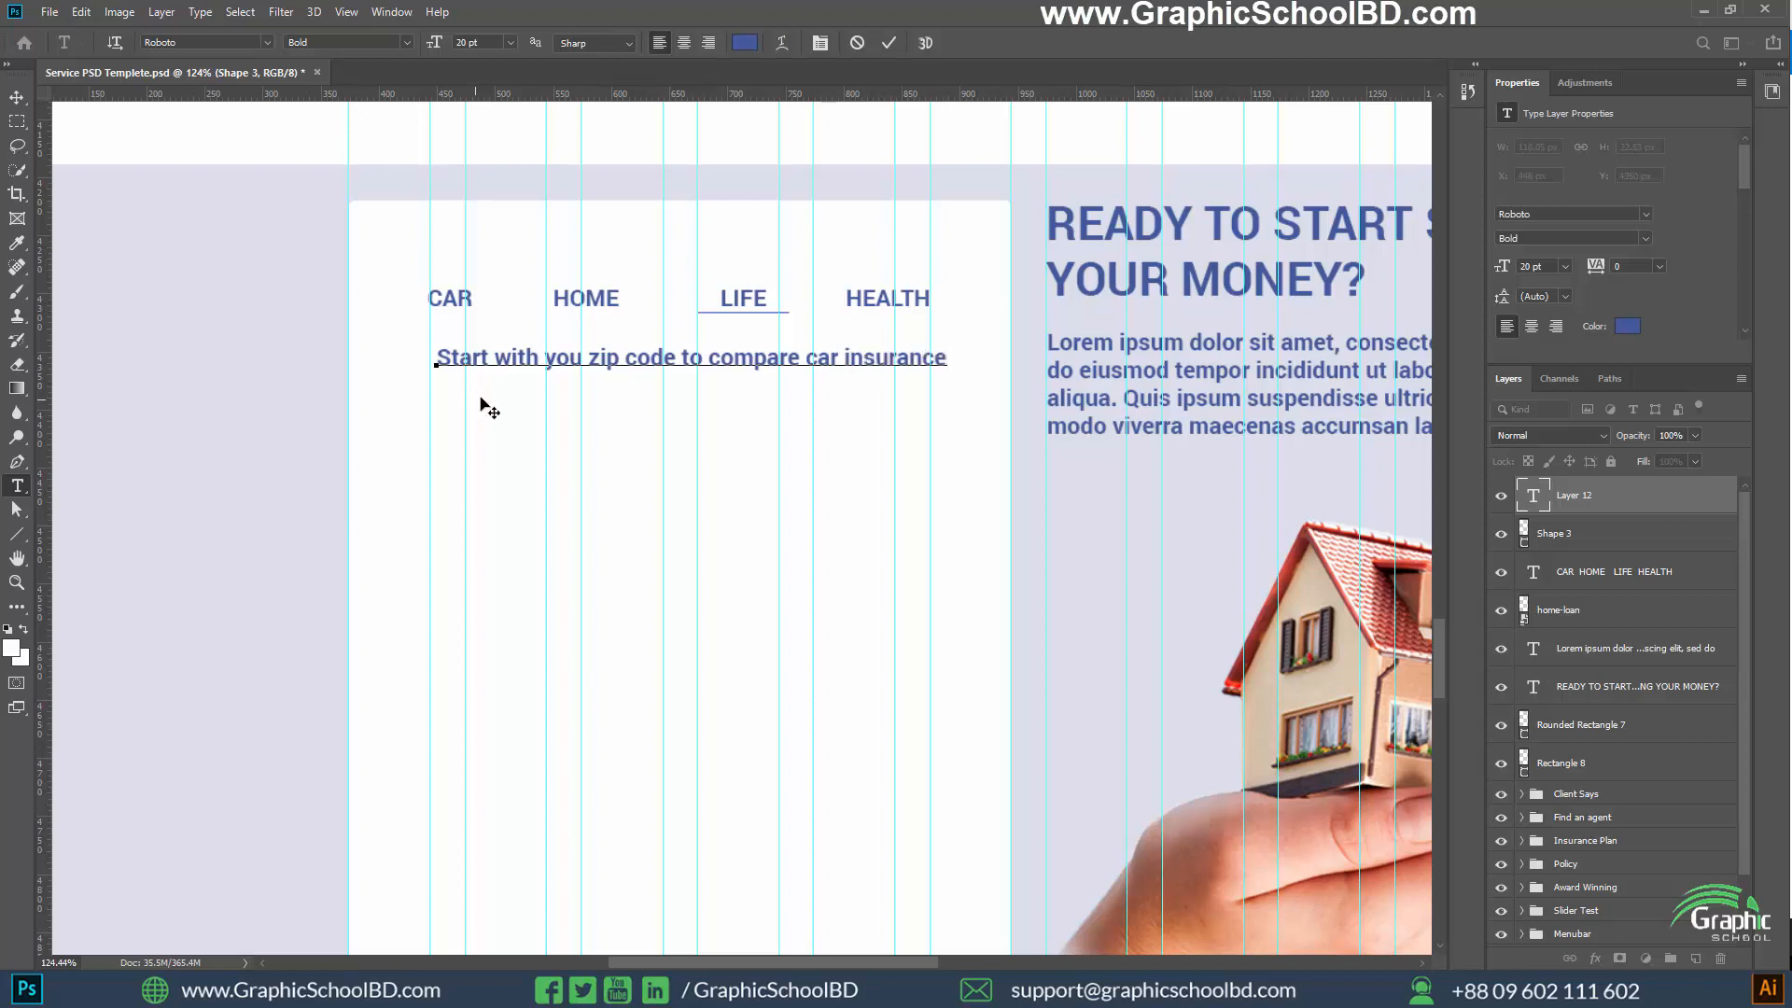
key("ctrl+Return")
Set the zip code sentence's font style to Roboto Regular and commit the text
key("ctrl+a")
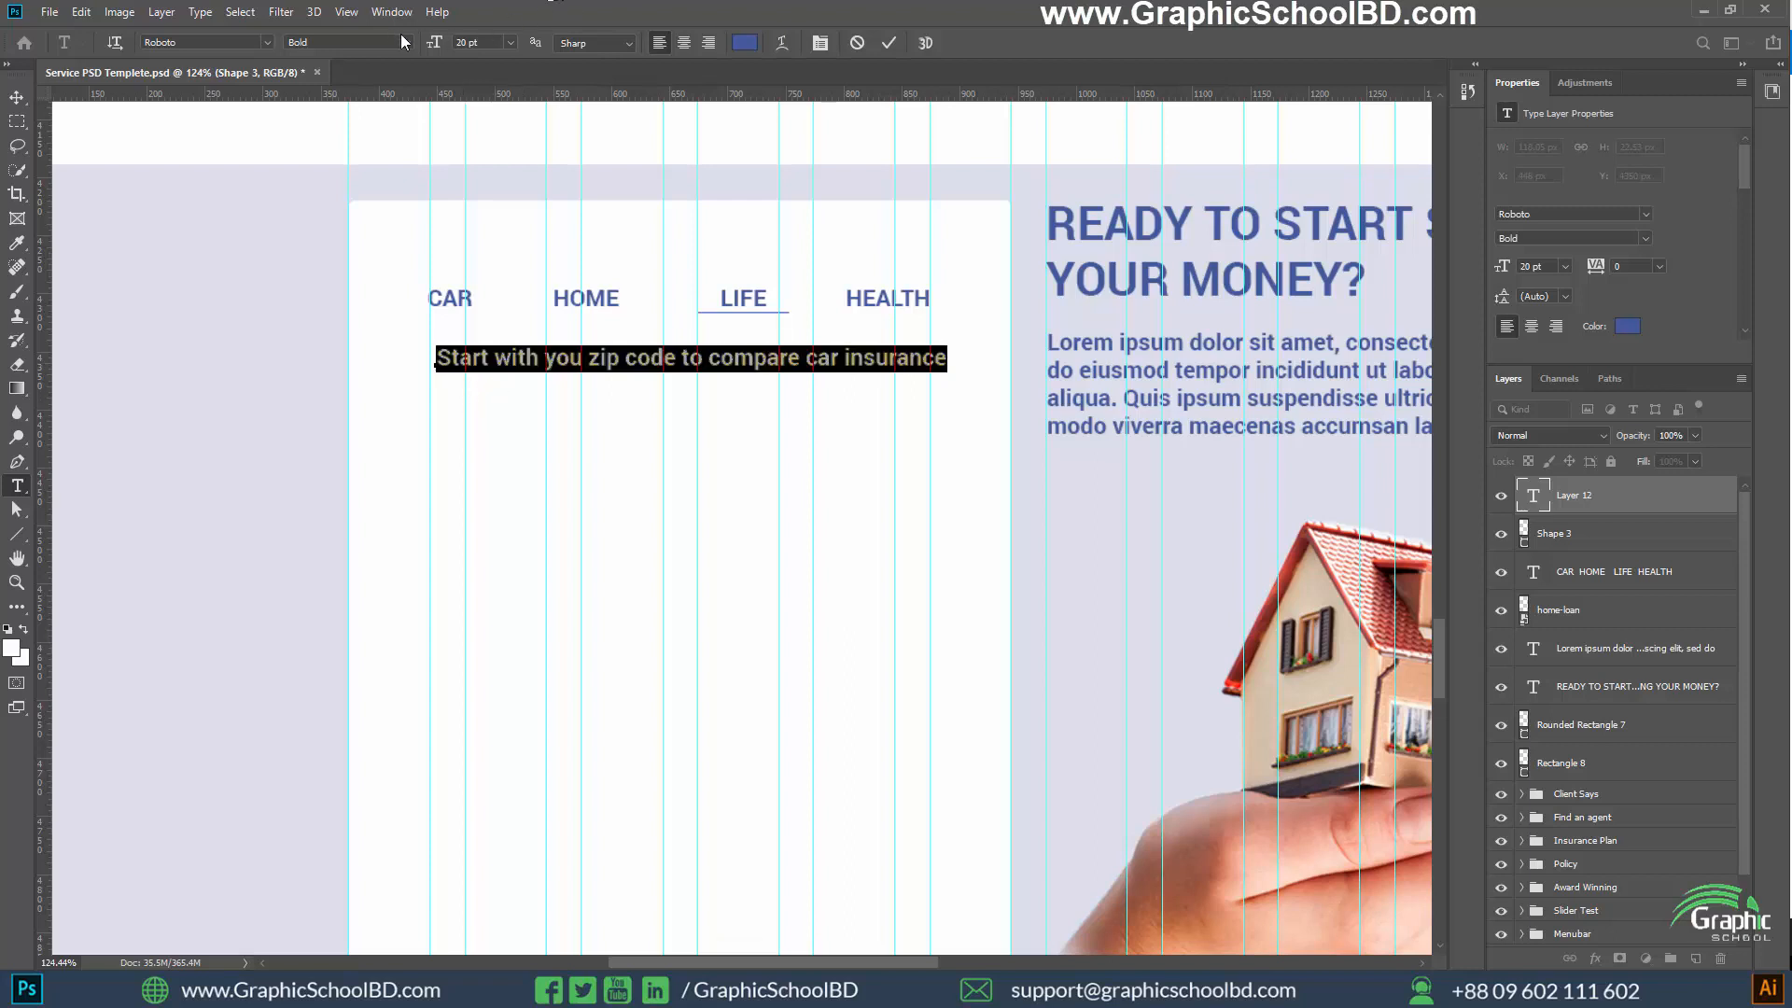
left_click(406, 43)
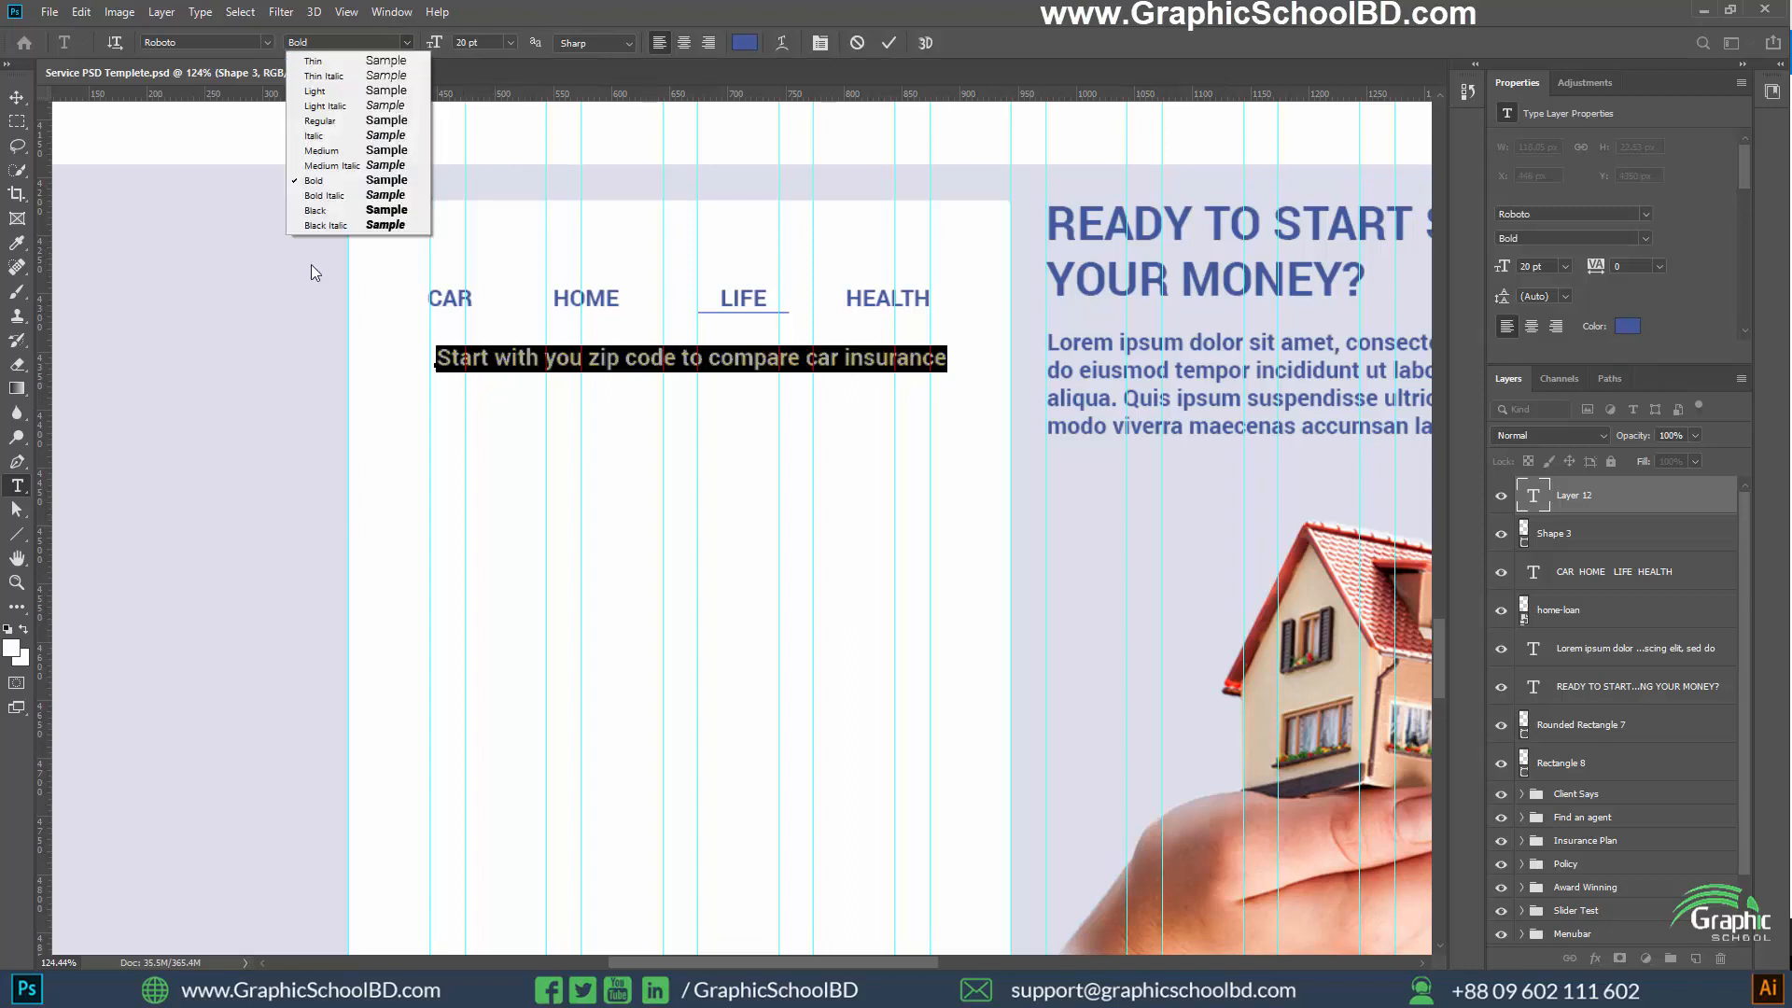
left_click(323, 123)
left_click(17, 98)
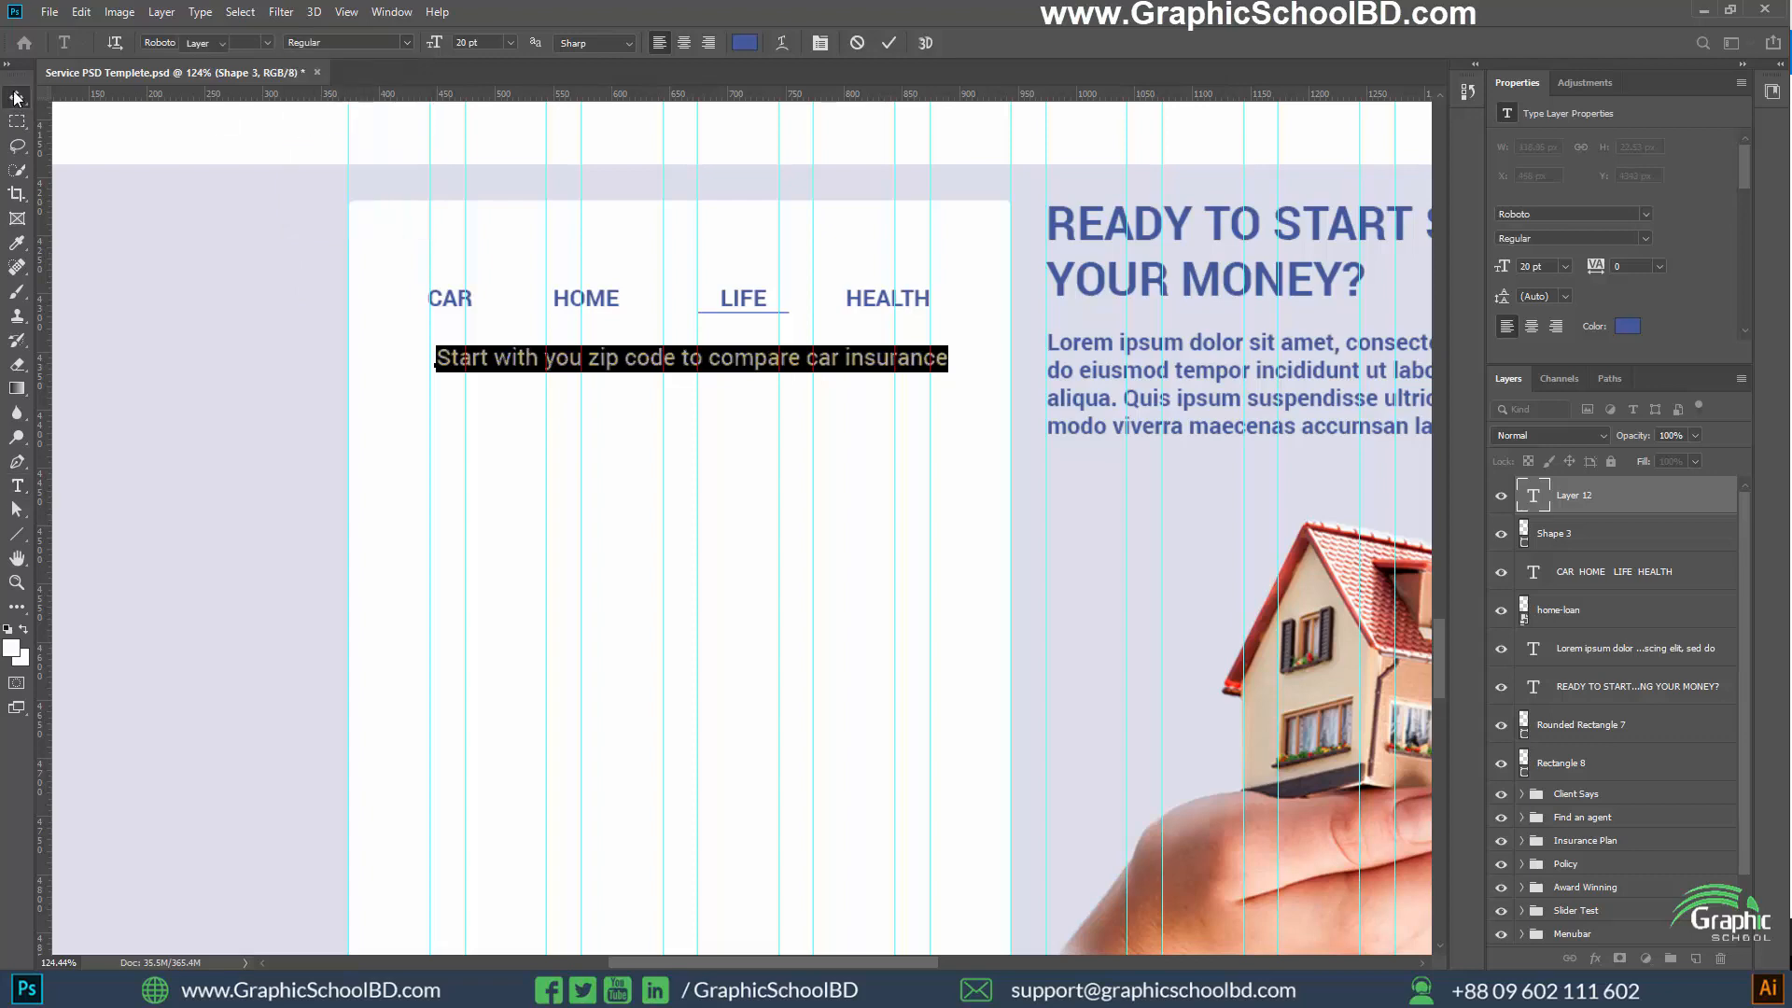
Change the zip code sentence's text color to #222222 and commit it
scroll(321, 465, "down", 3)
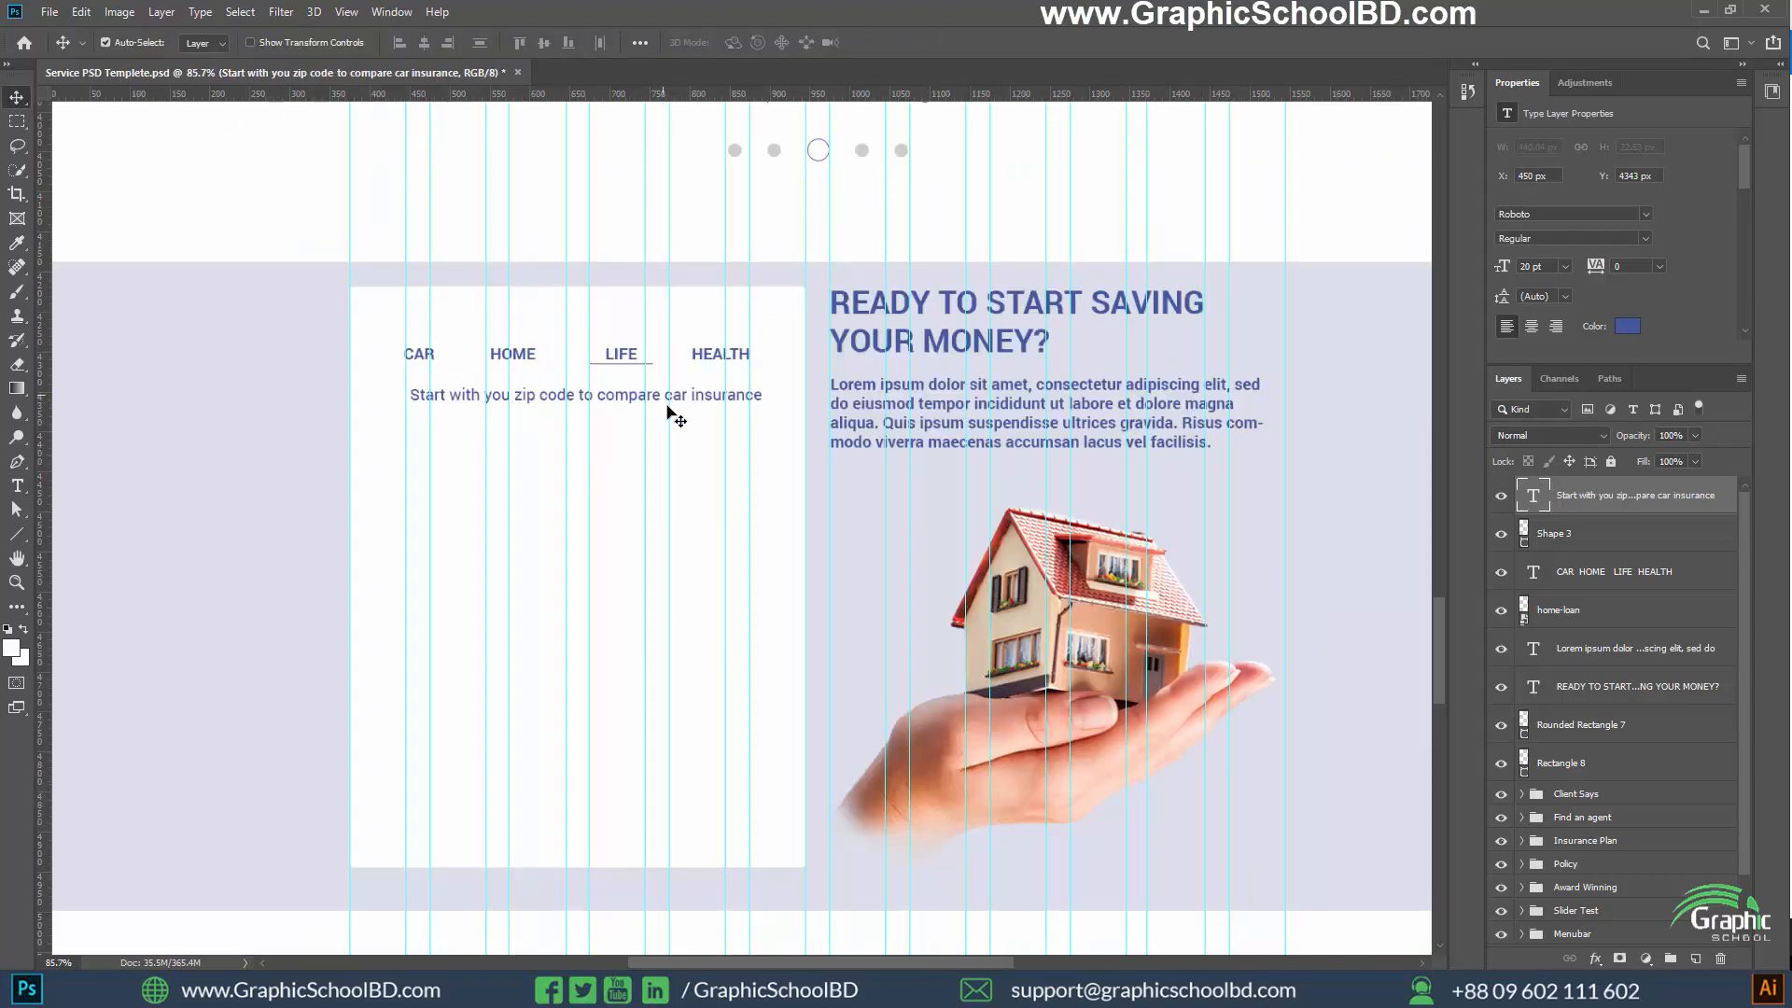
scroll(668, 411, "up", 2)
double_click(1532, 498)
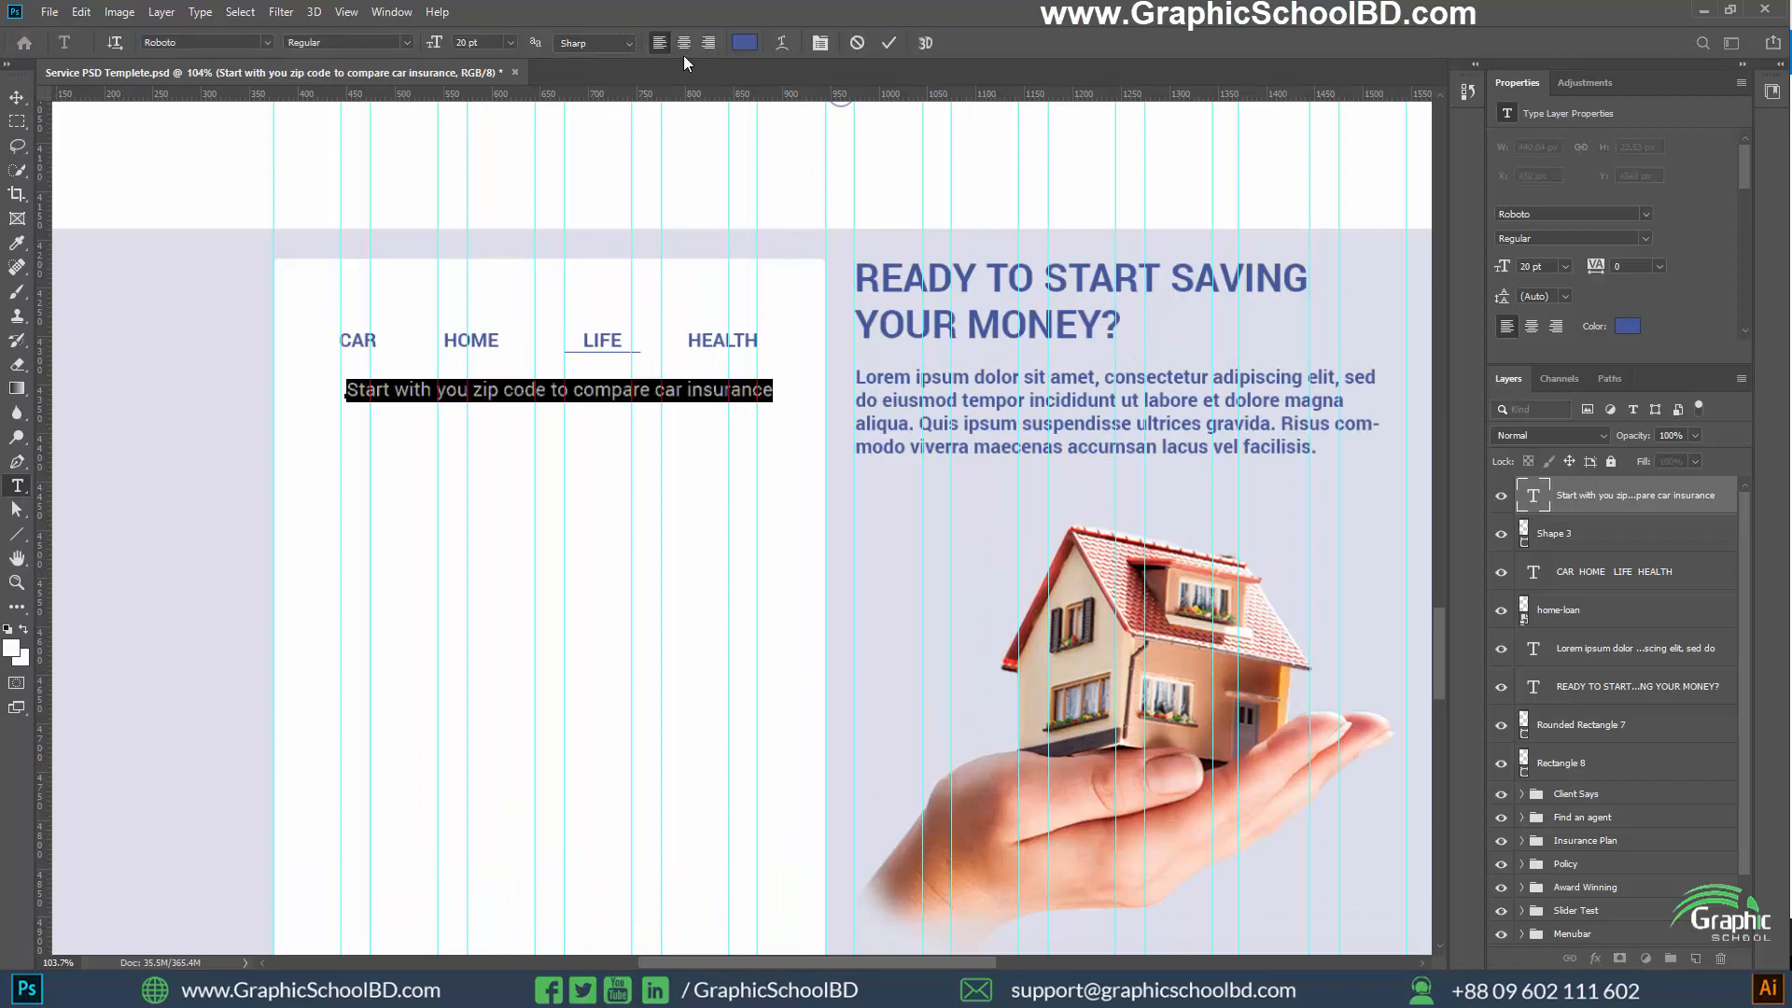
left_click(745, 43)
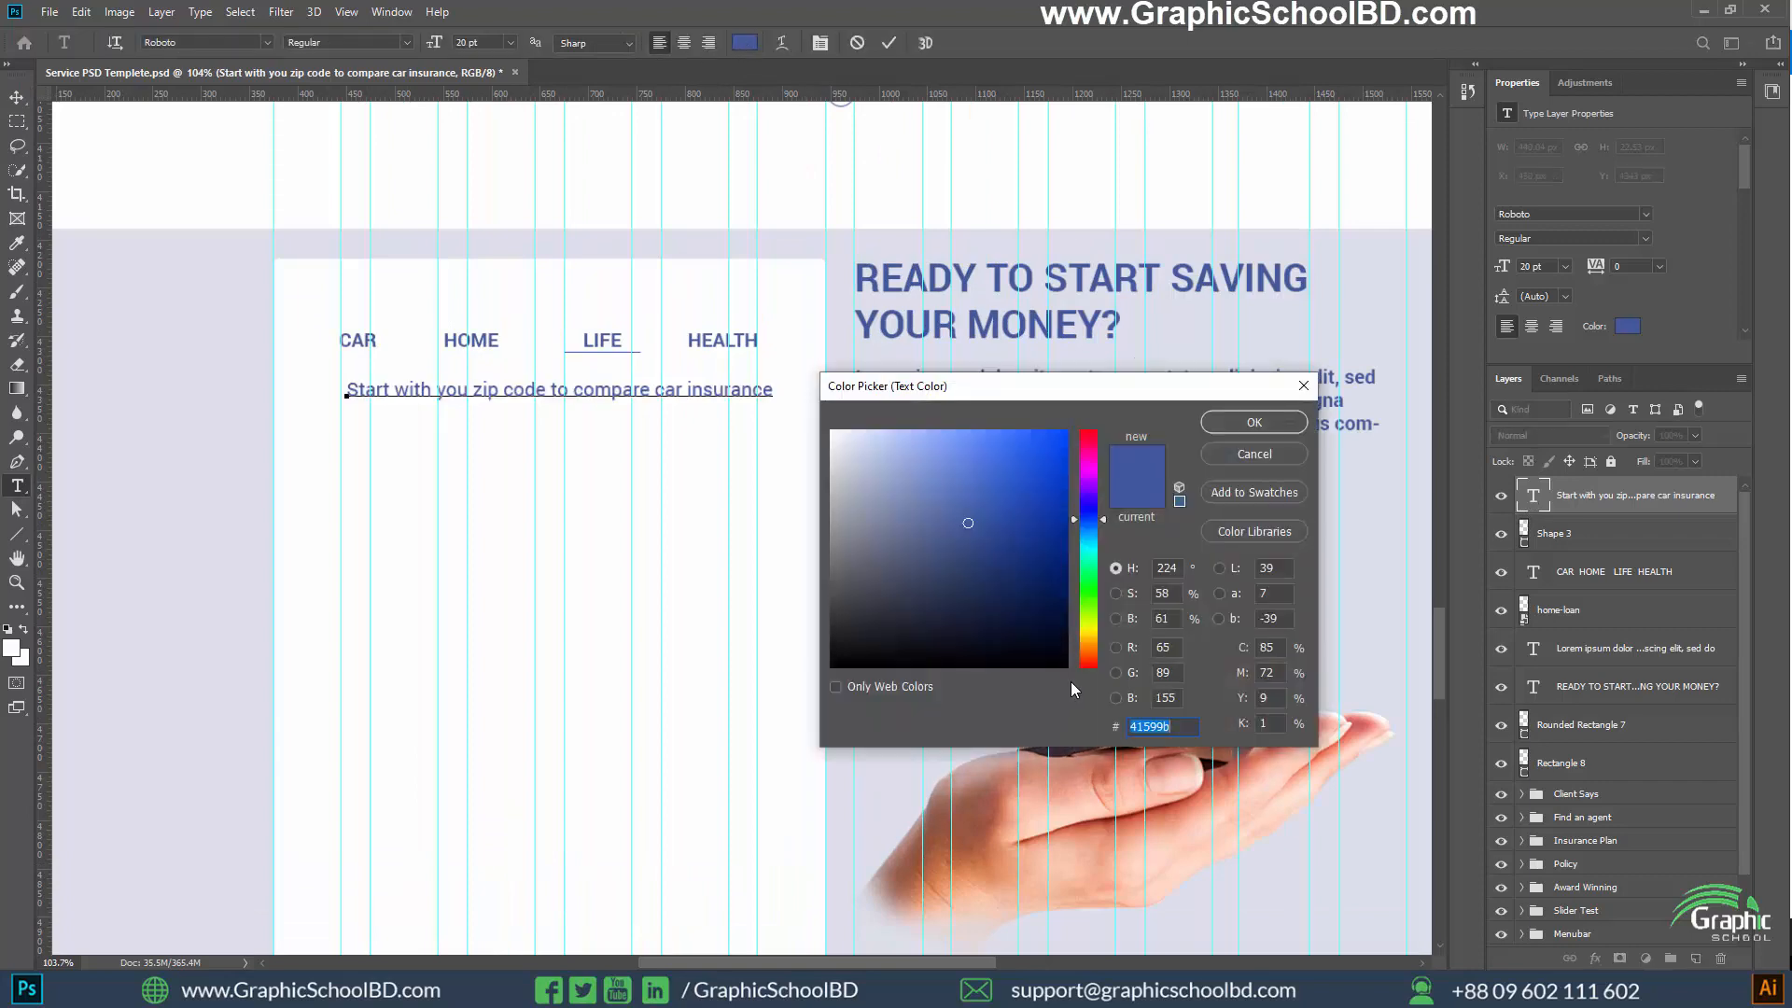
type("222222")
key("Return")
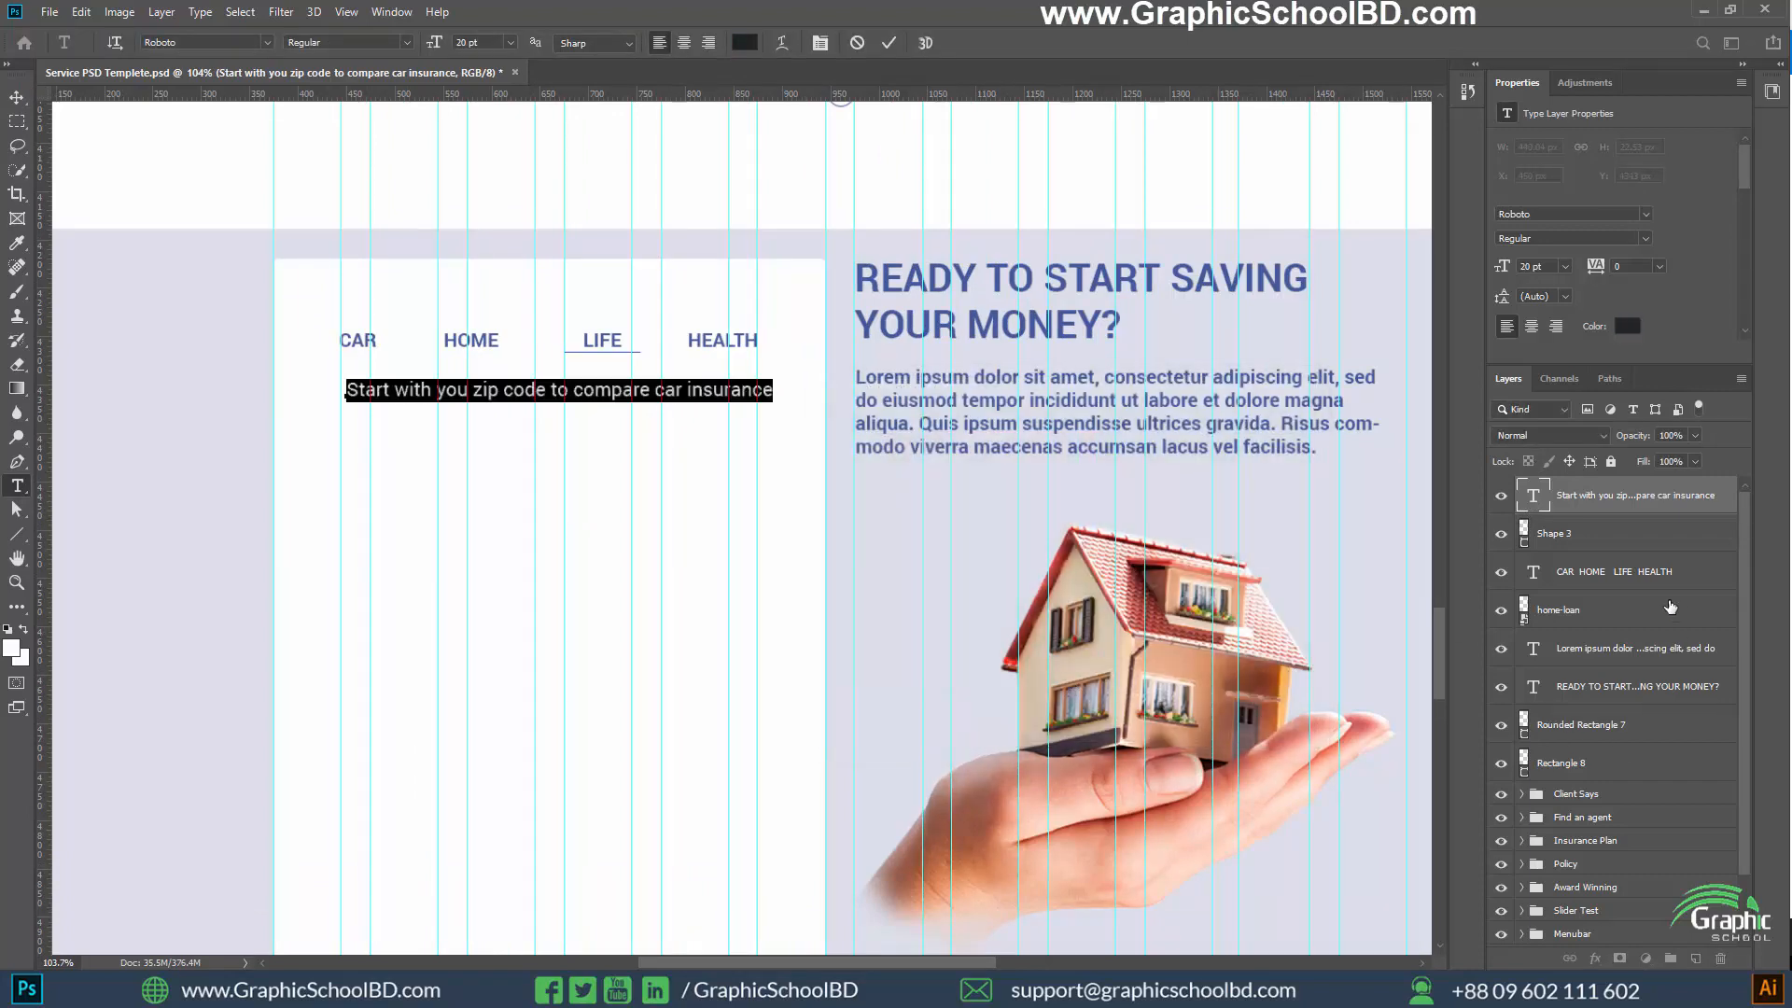
key("ctrl+Return")
key("v")
Set the font of the Lorem ipsum paragraph under READY TO START SAVING YOUR MONEY? to Lato Regular
left_click(1584, 581)
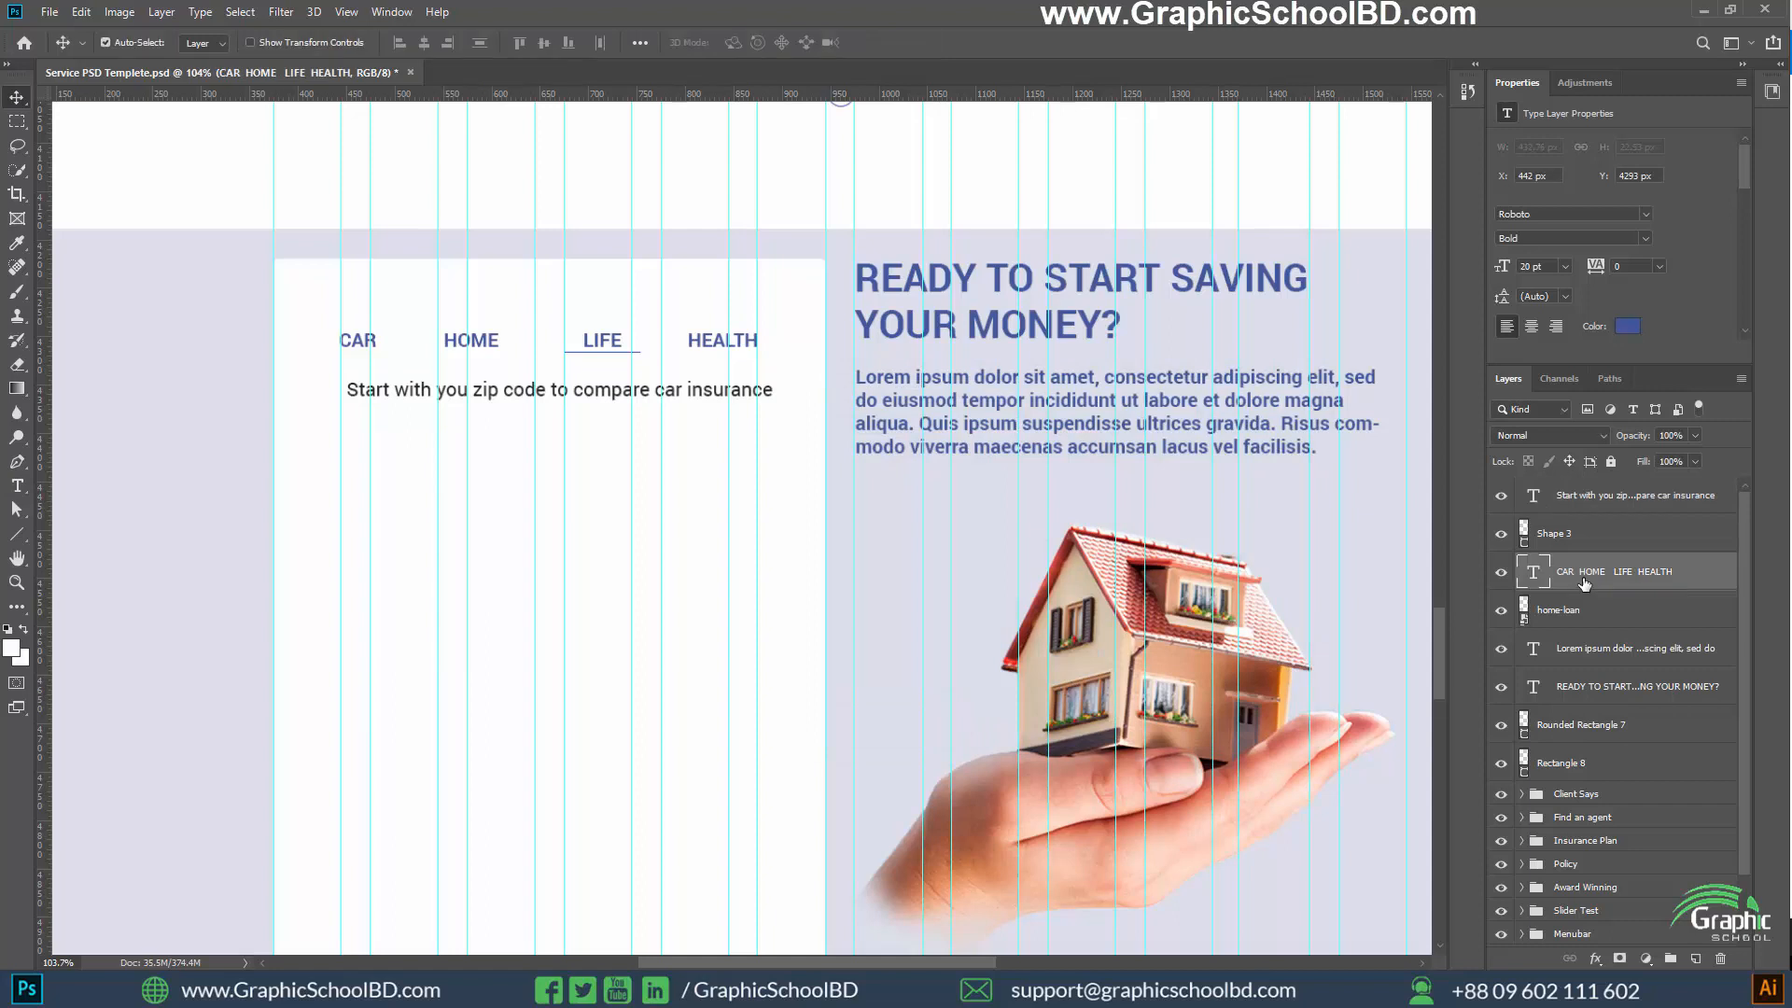
double_click(1532, 651)
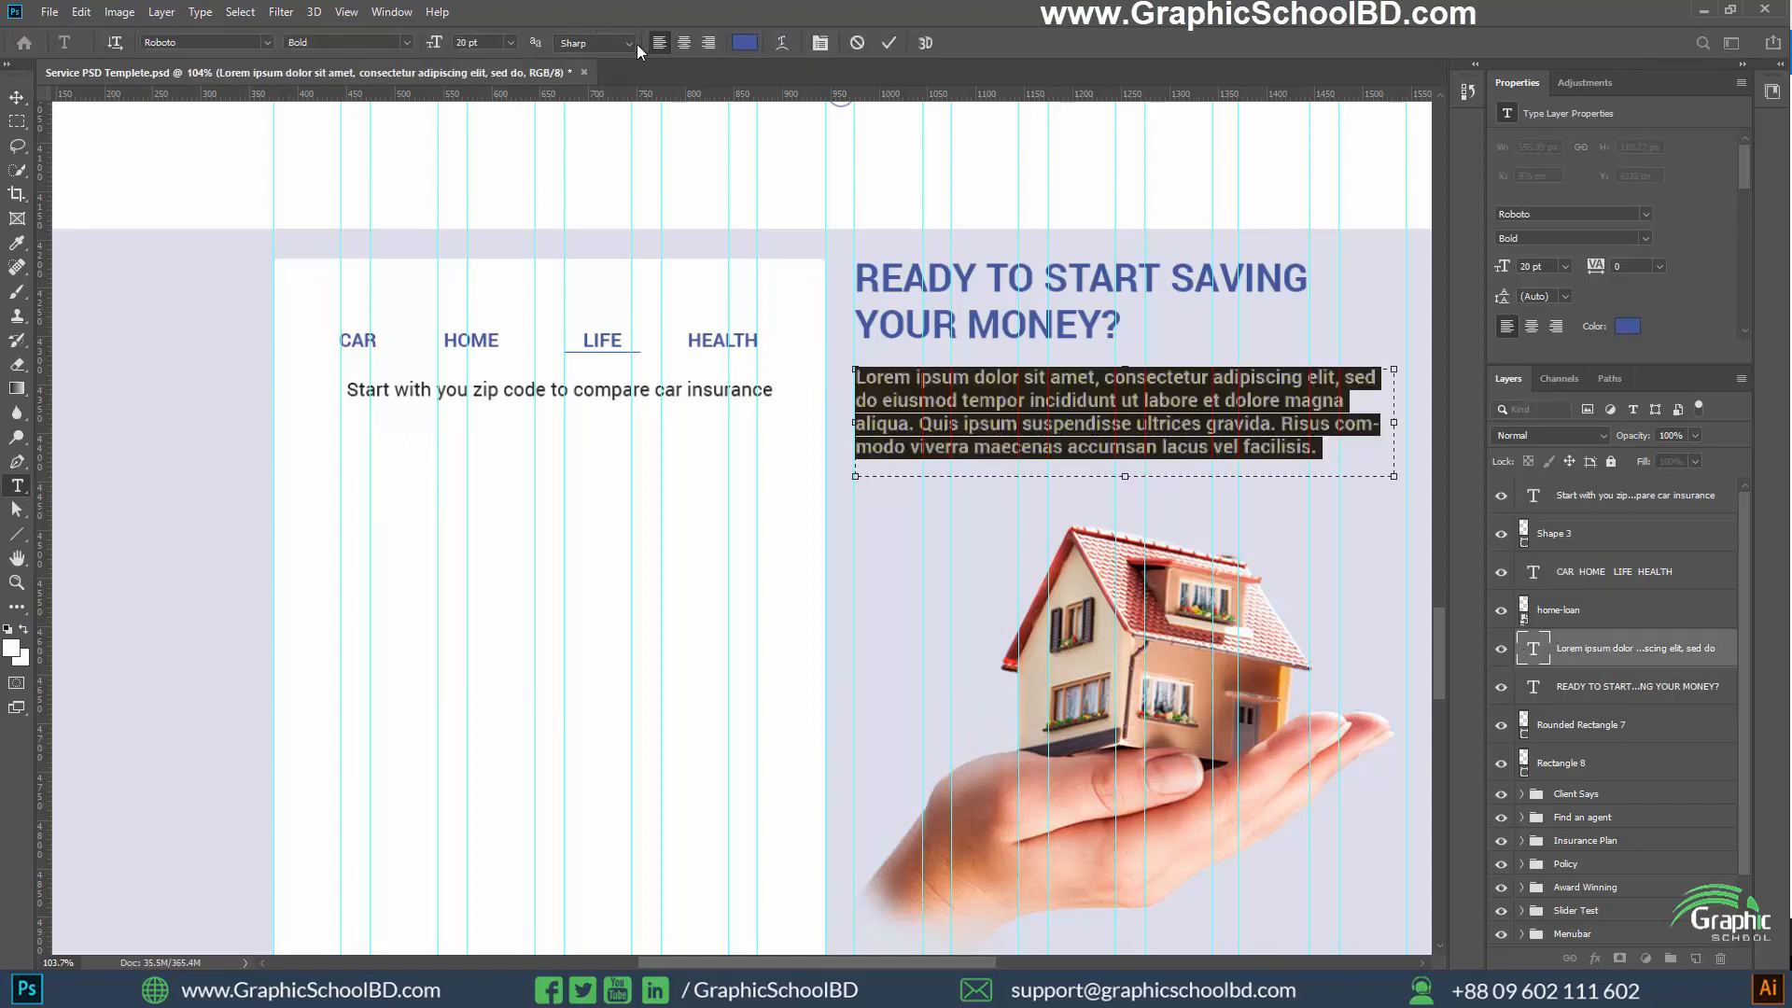
left_click(403, 43)
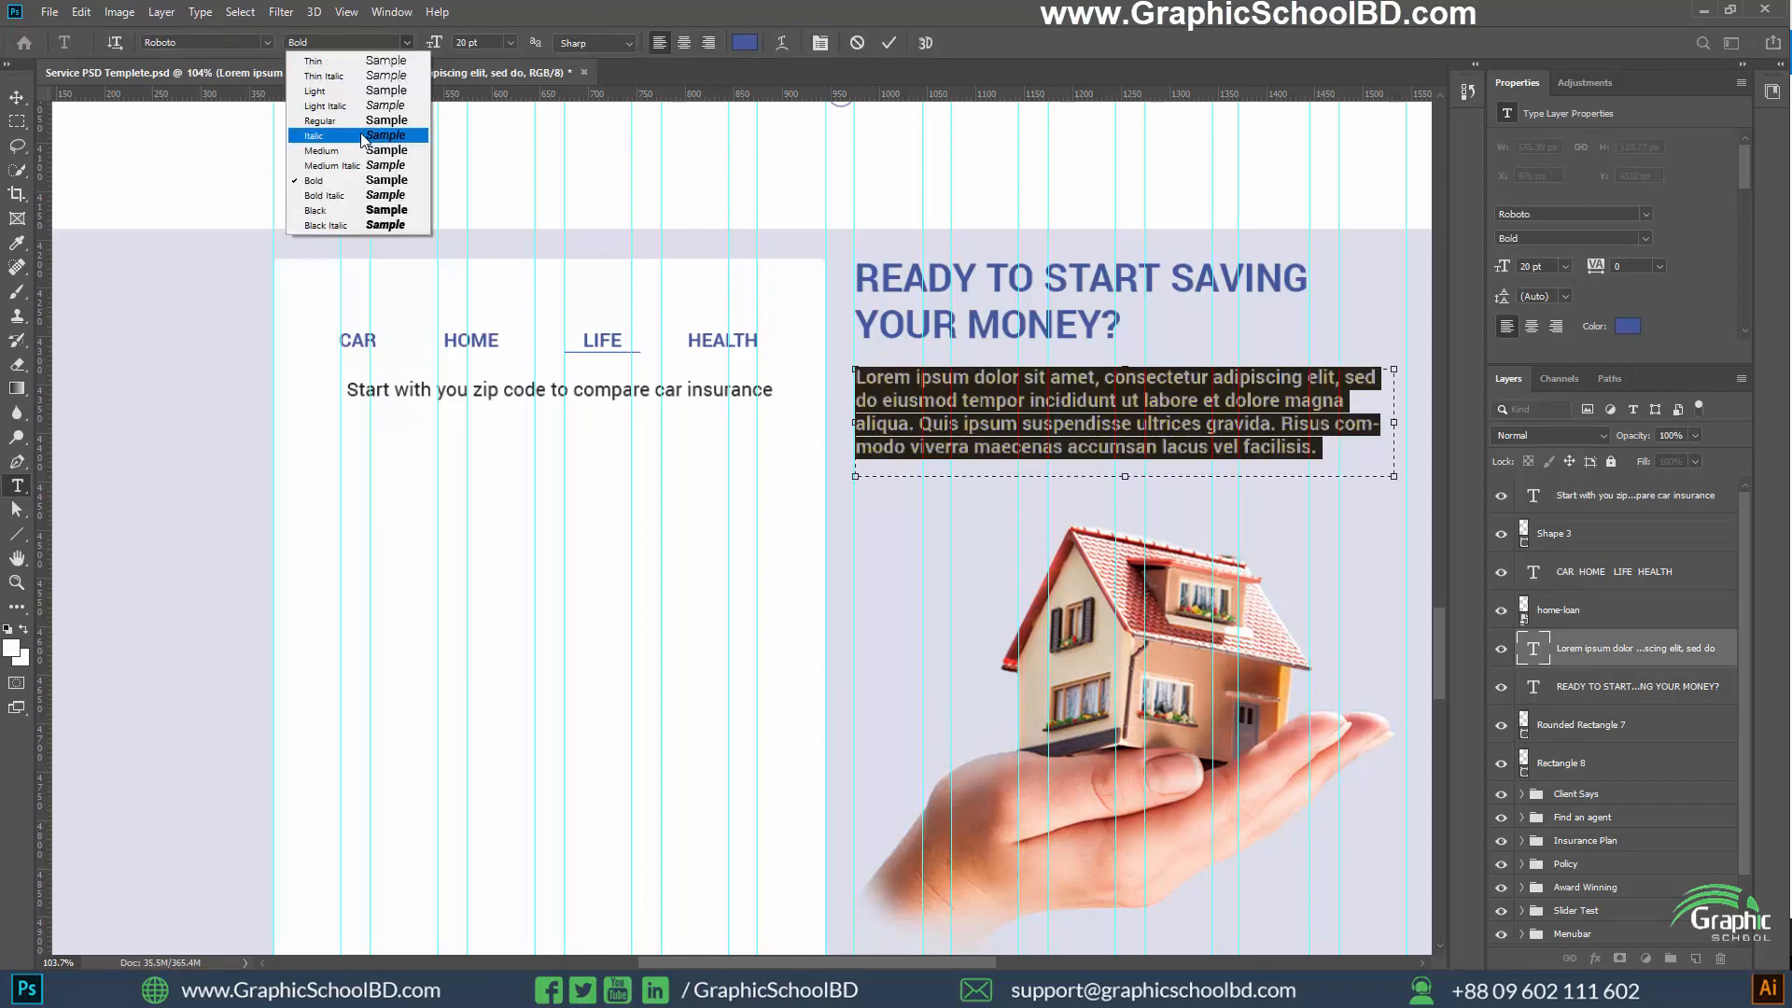
left_click(204, 45)
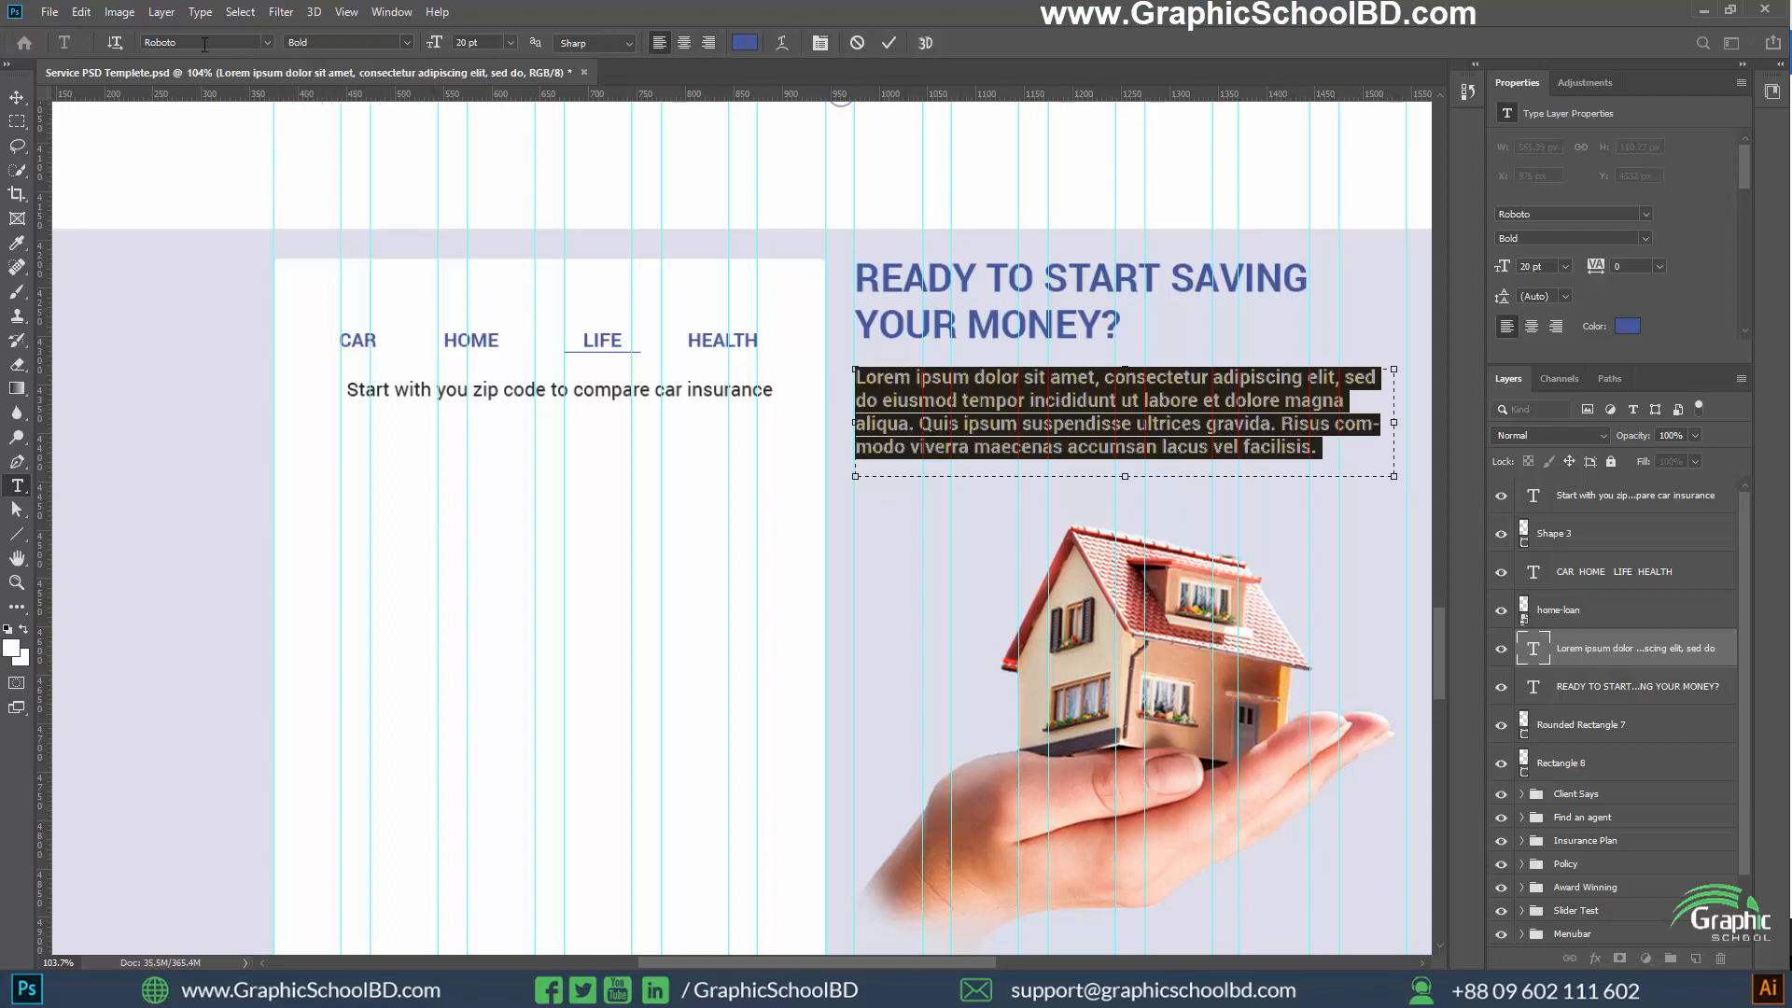
left_click(204, 45)
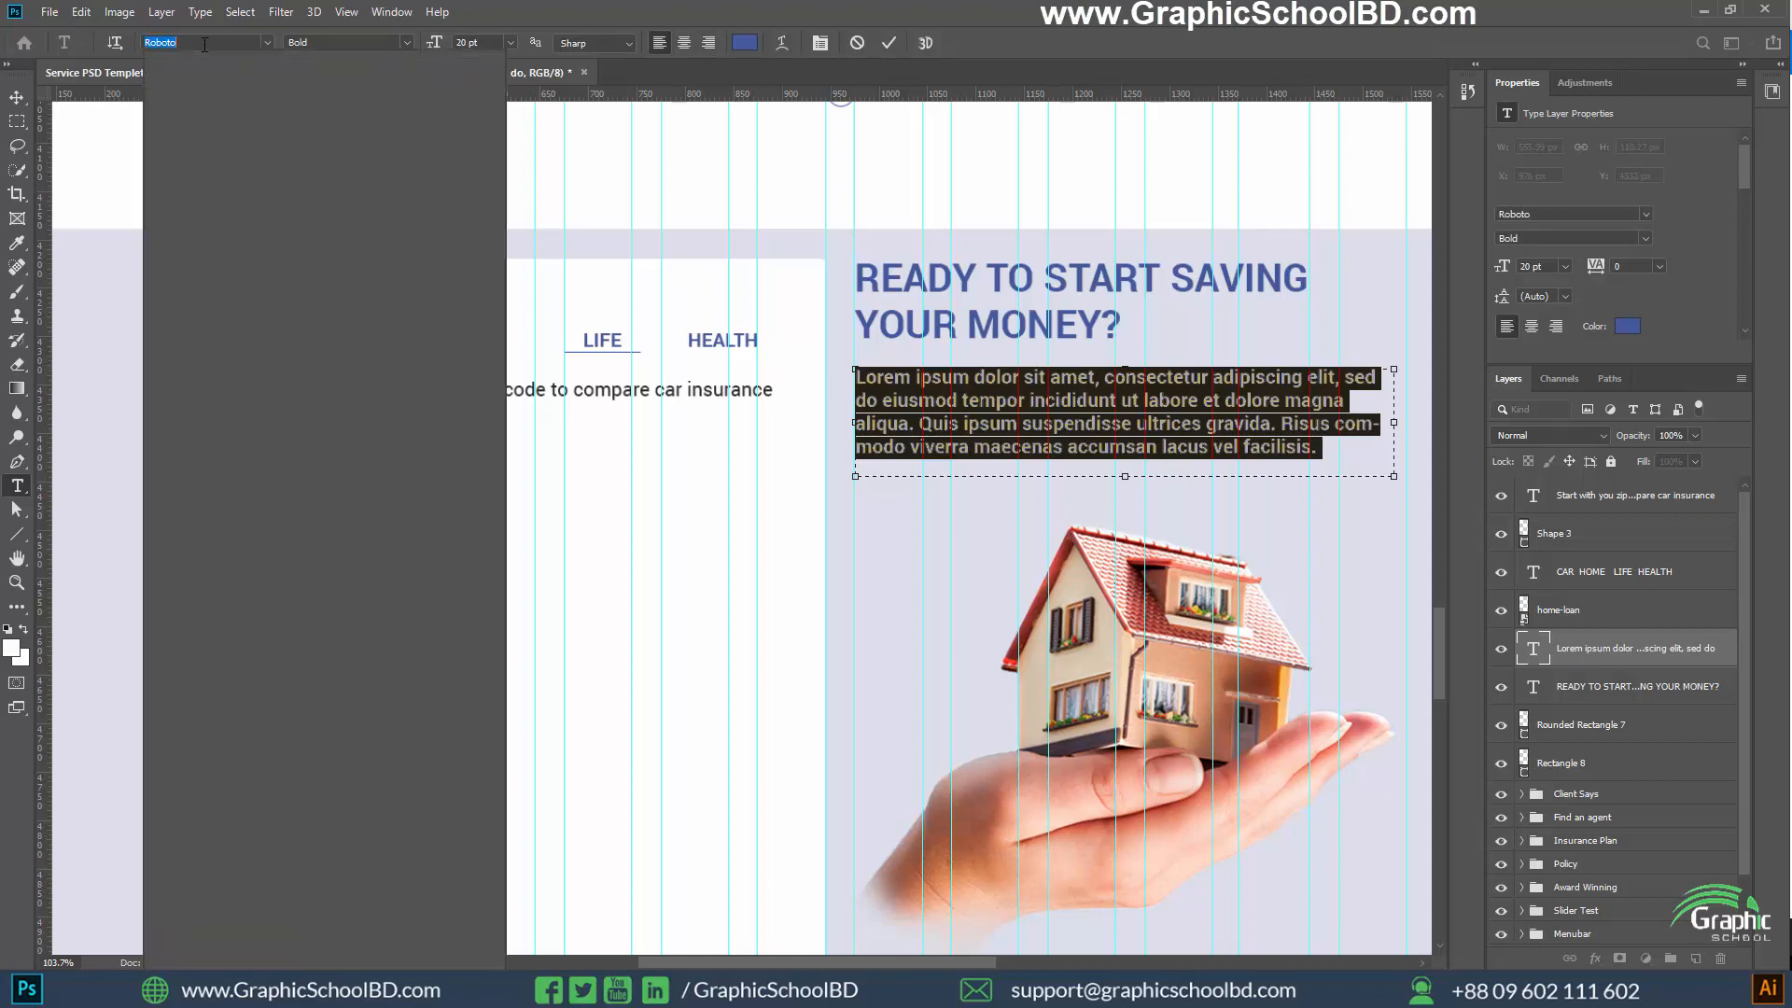
type("lato")
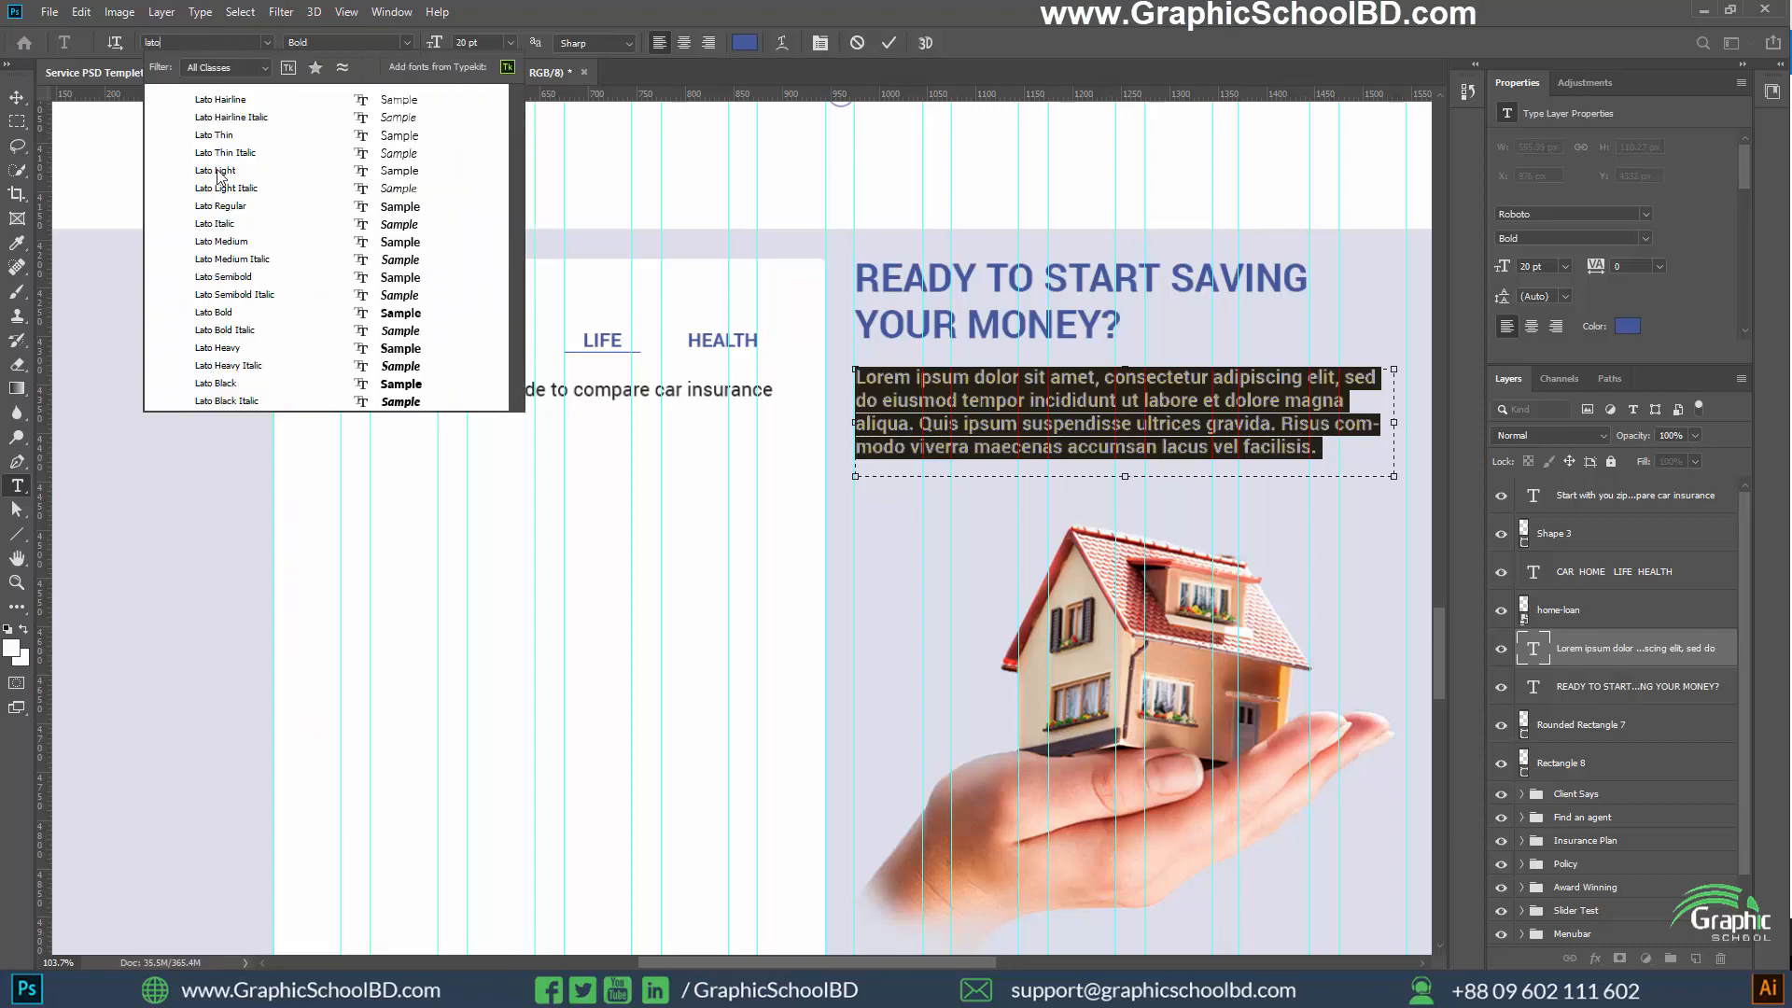
left_click(241, 209)
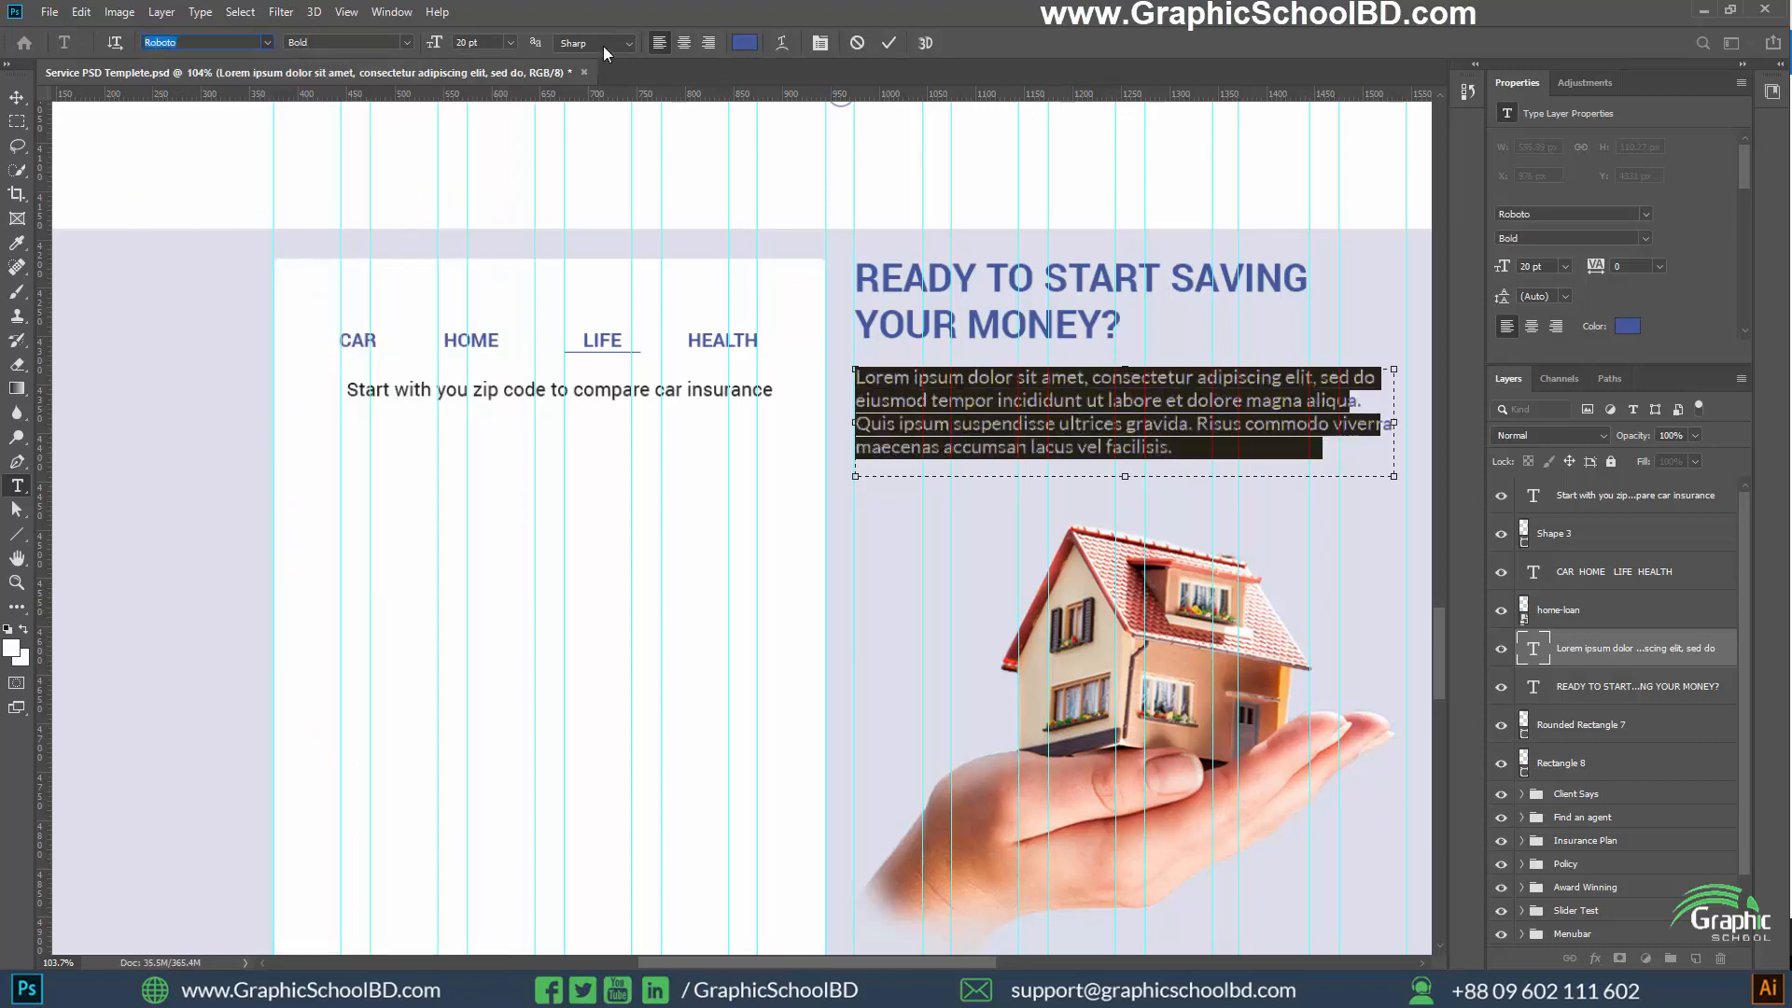
Change the Lorem ipsum paragraph's text color to #242424 and commit the text
left_click(744, 44)
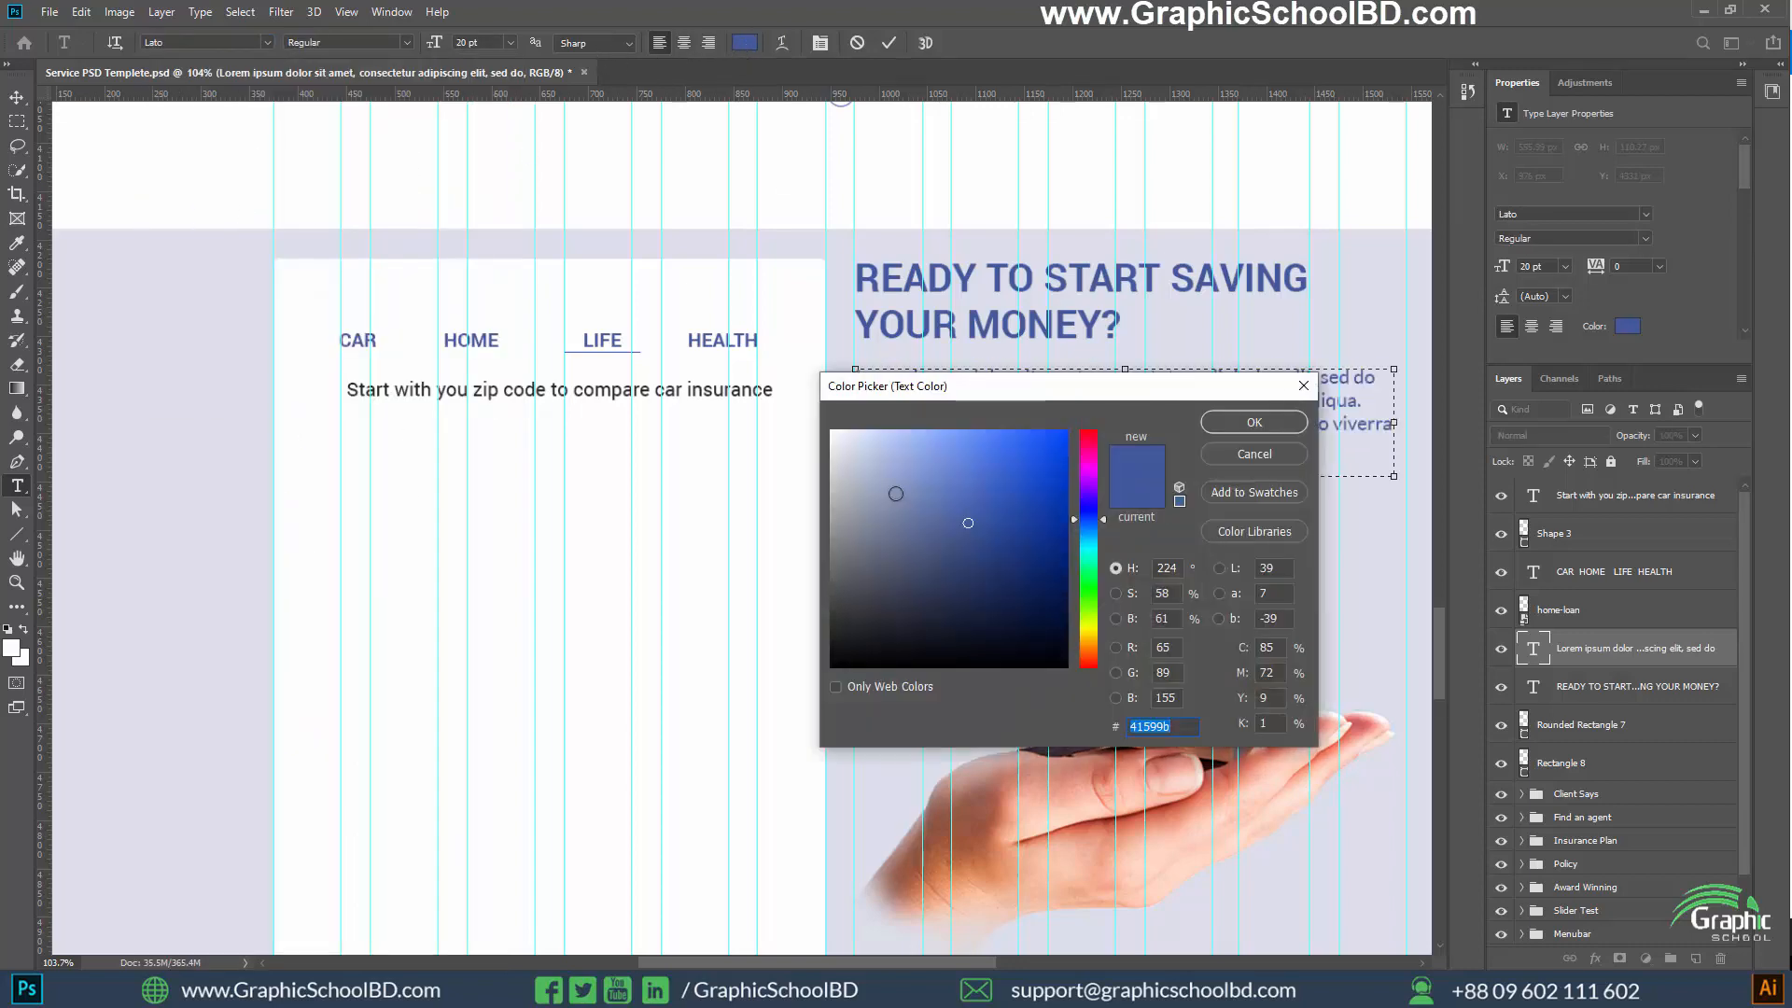
type("242424.")
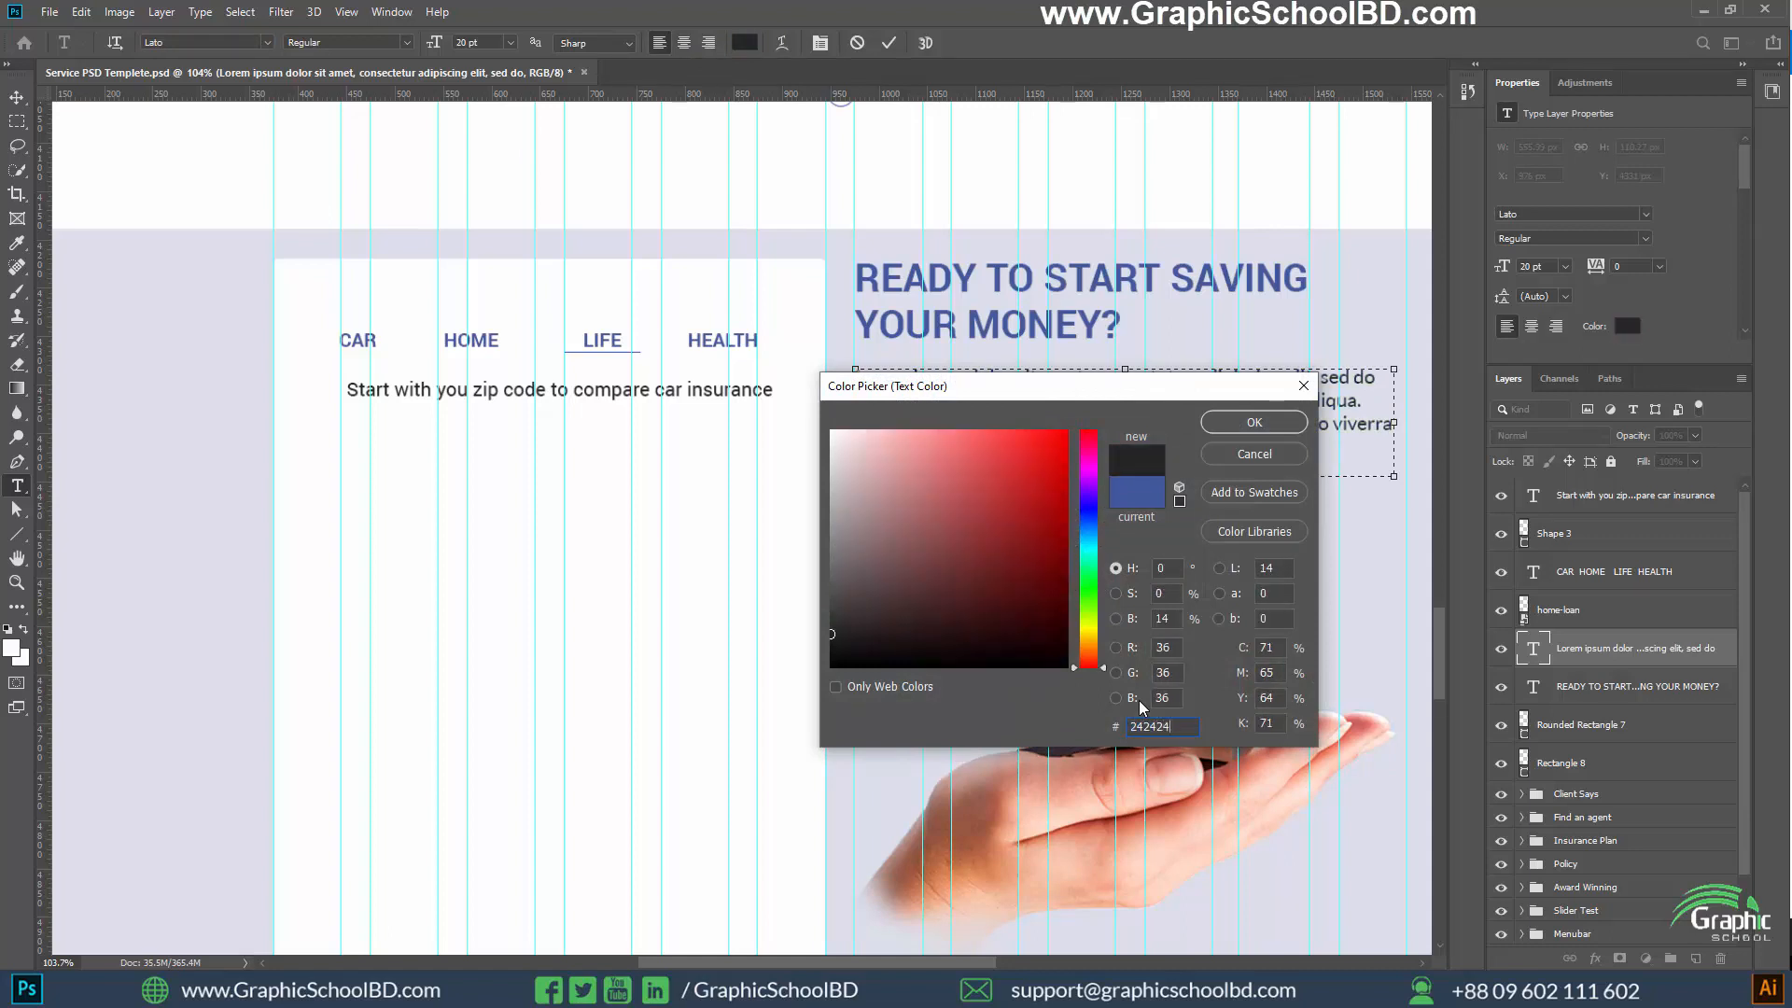
key("Return")
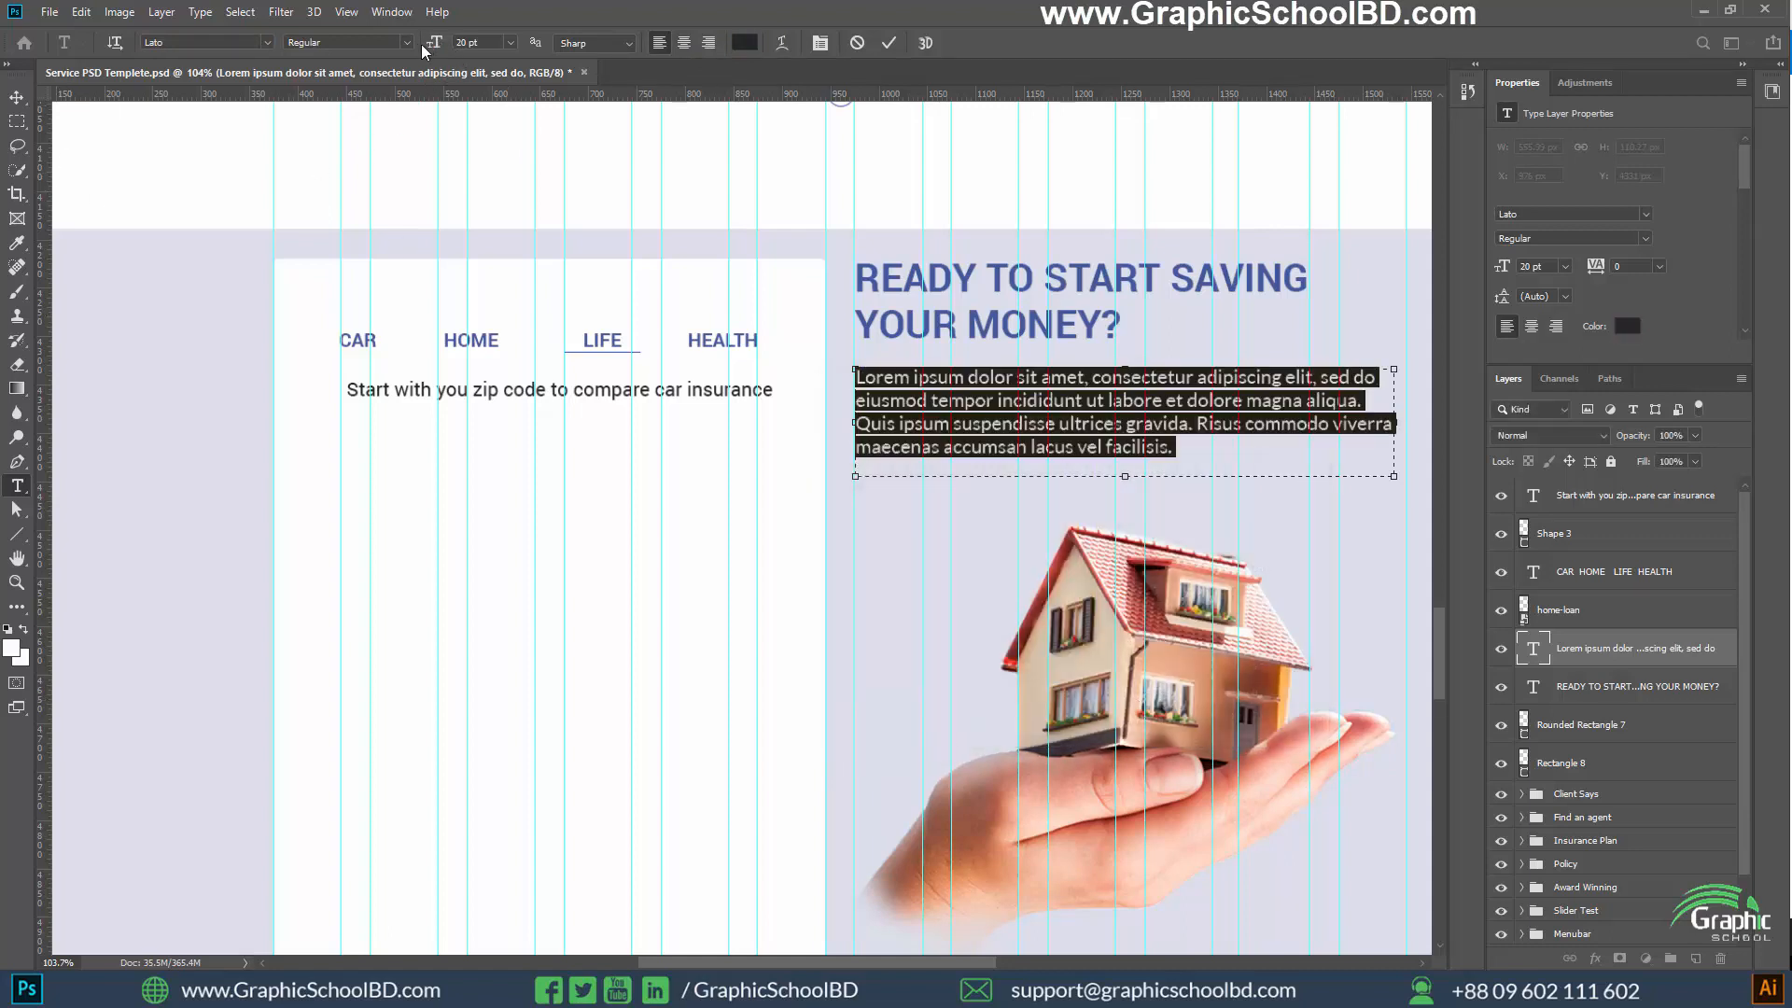
left_click(17, 97)
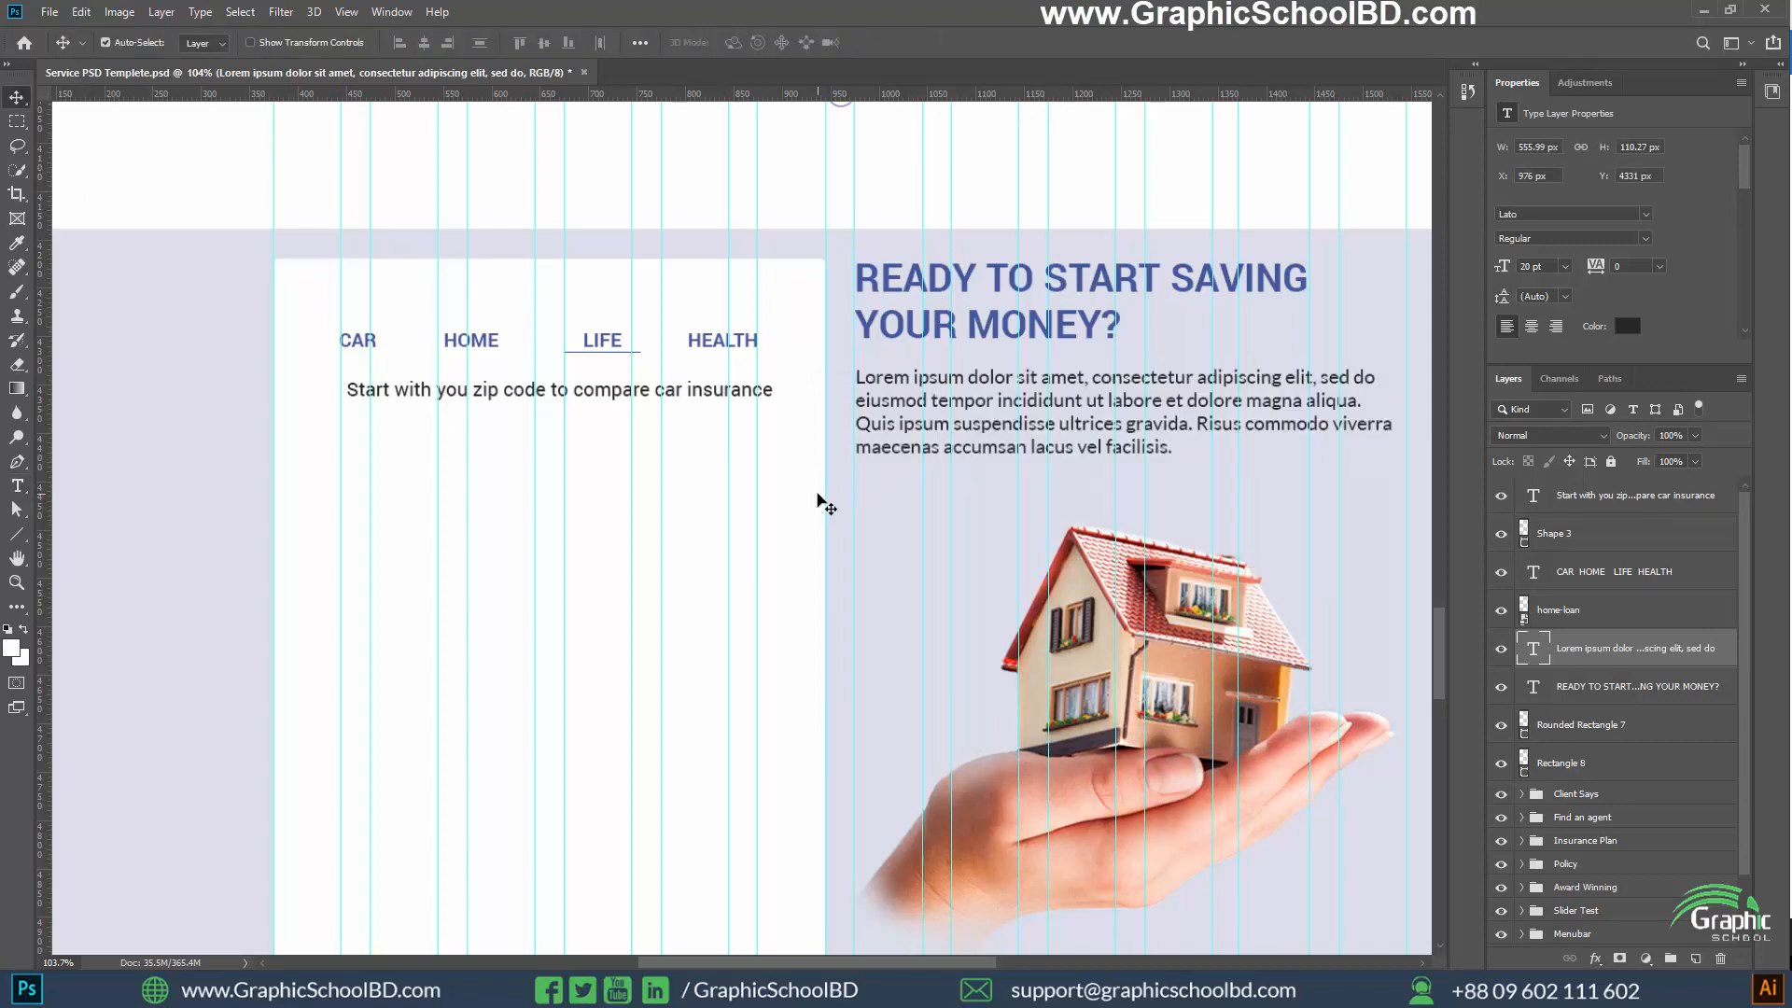
Align the left edges of the zip code sentence and the CAR HOME LIFE HEALTH text
scroll(806, 501, "down", 3)
scroll(852, 483, "up", 2)
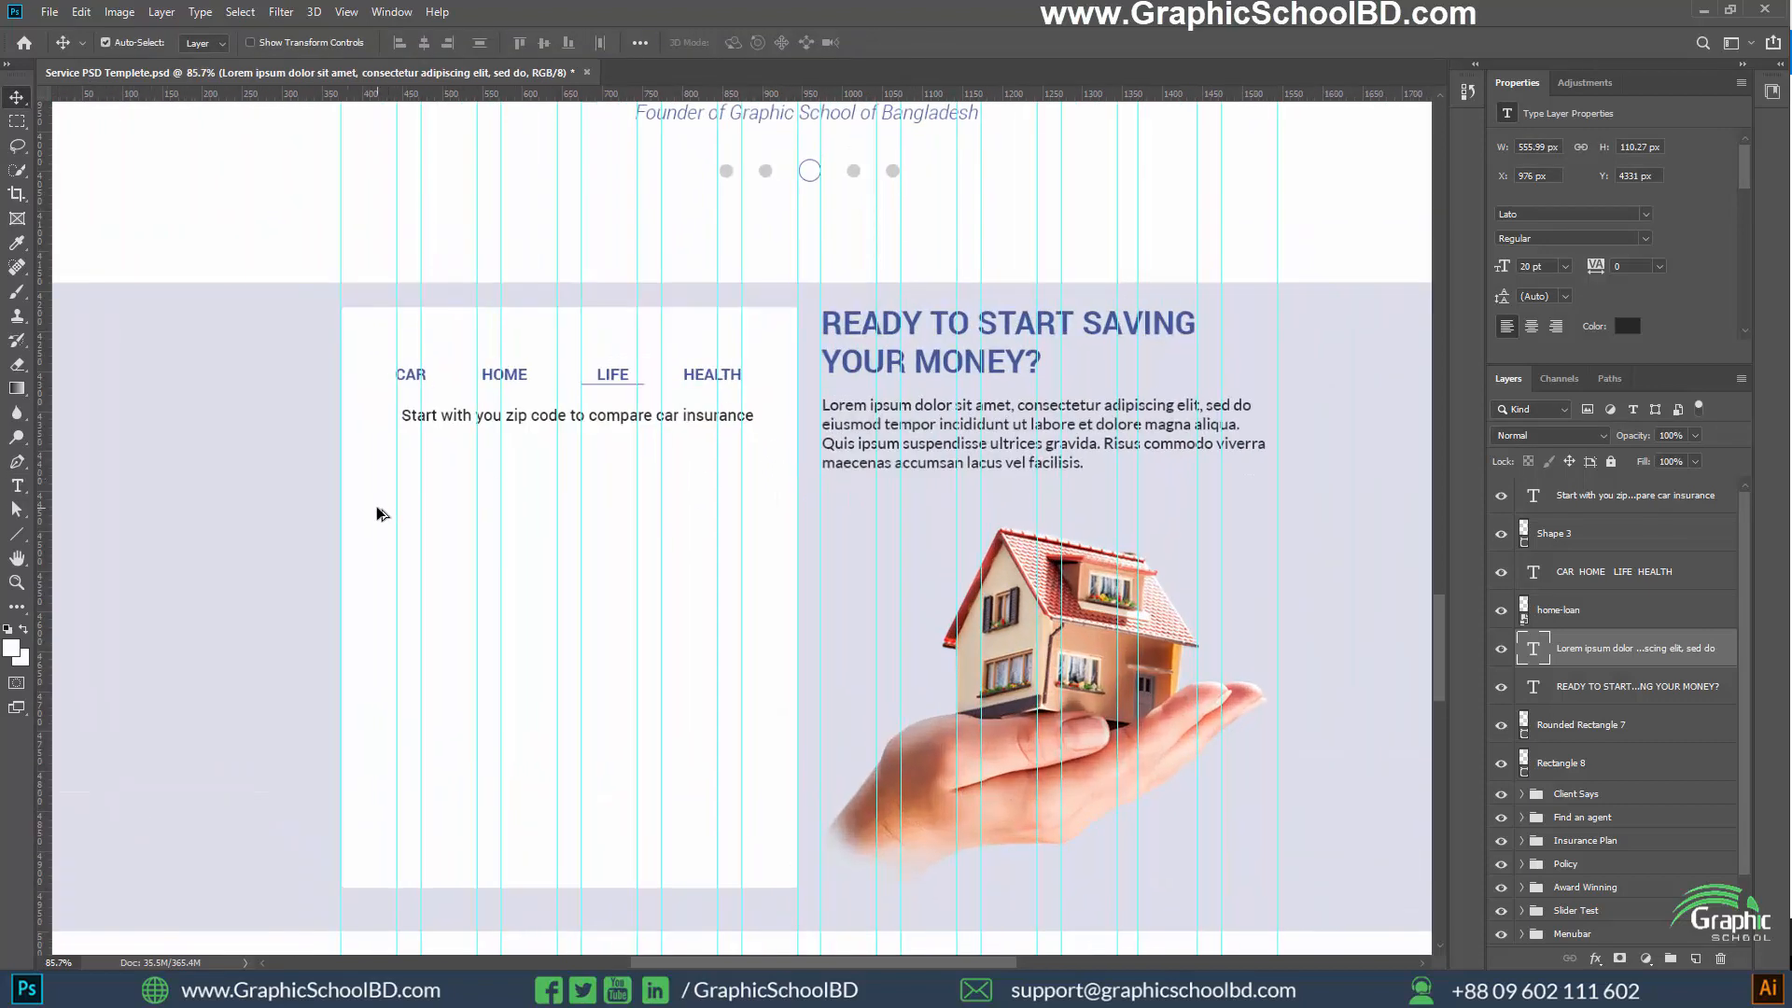
scroll(382, 462, "down", 1)
scroll(282, 499, "up", 1)
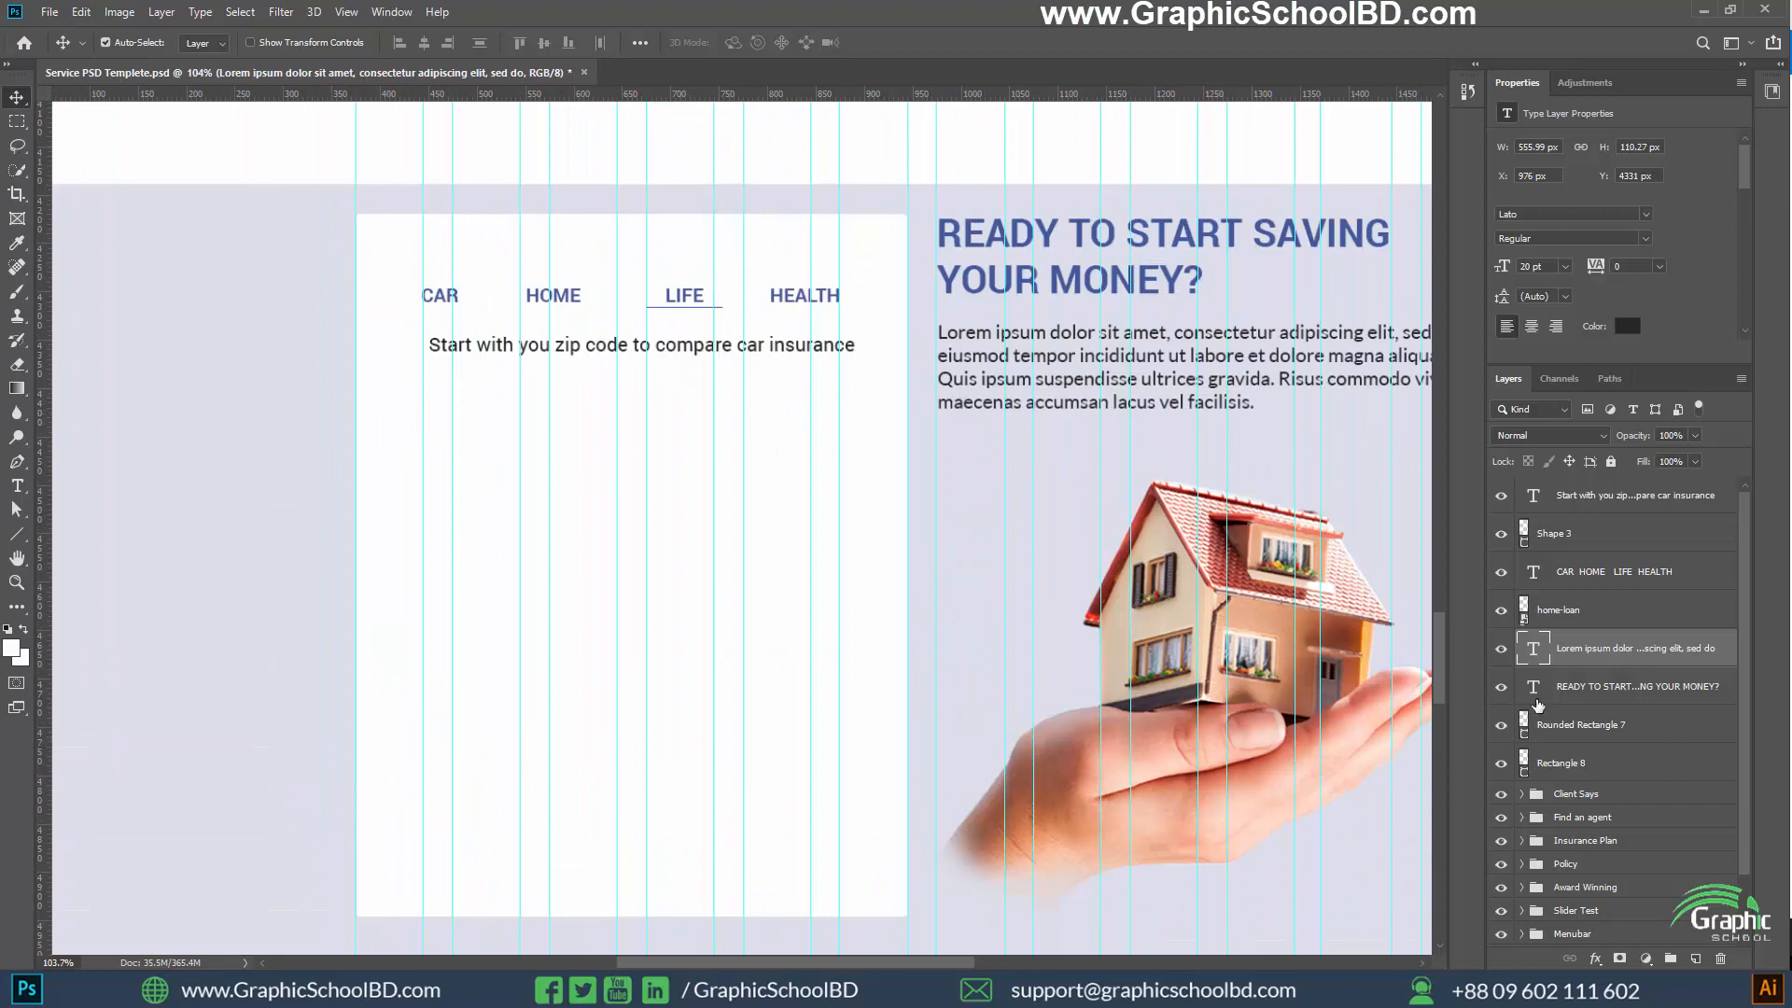
left_click(1616, 535)
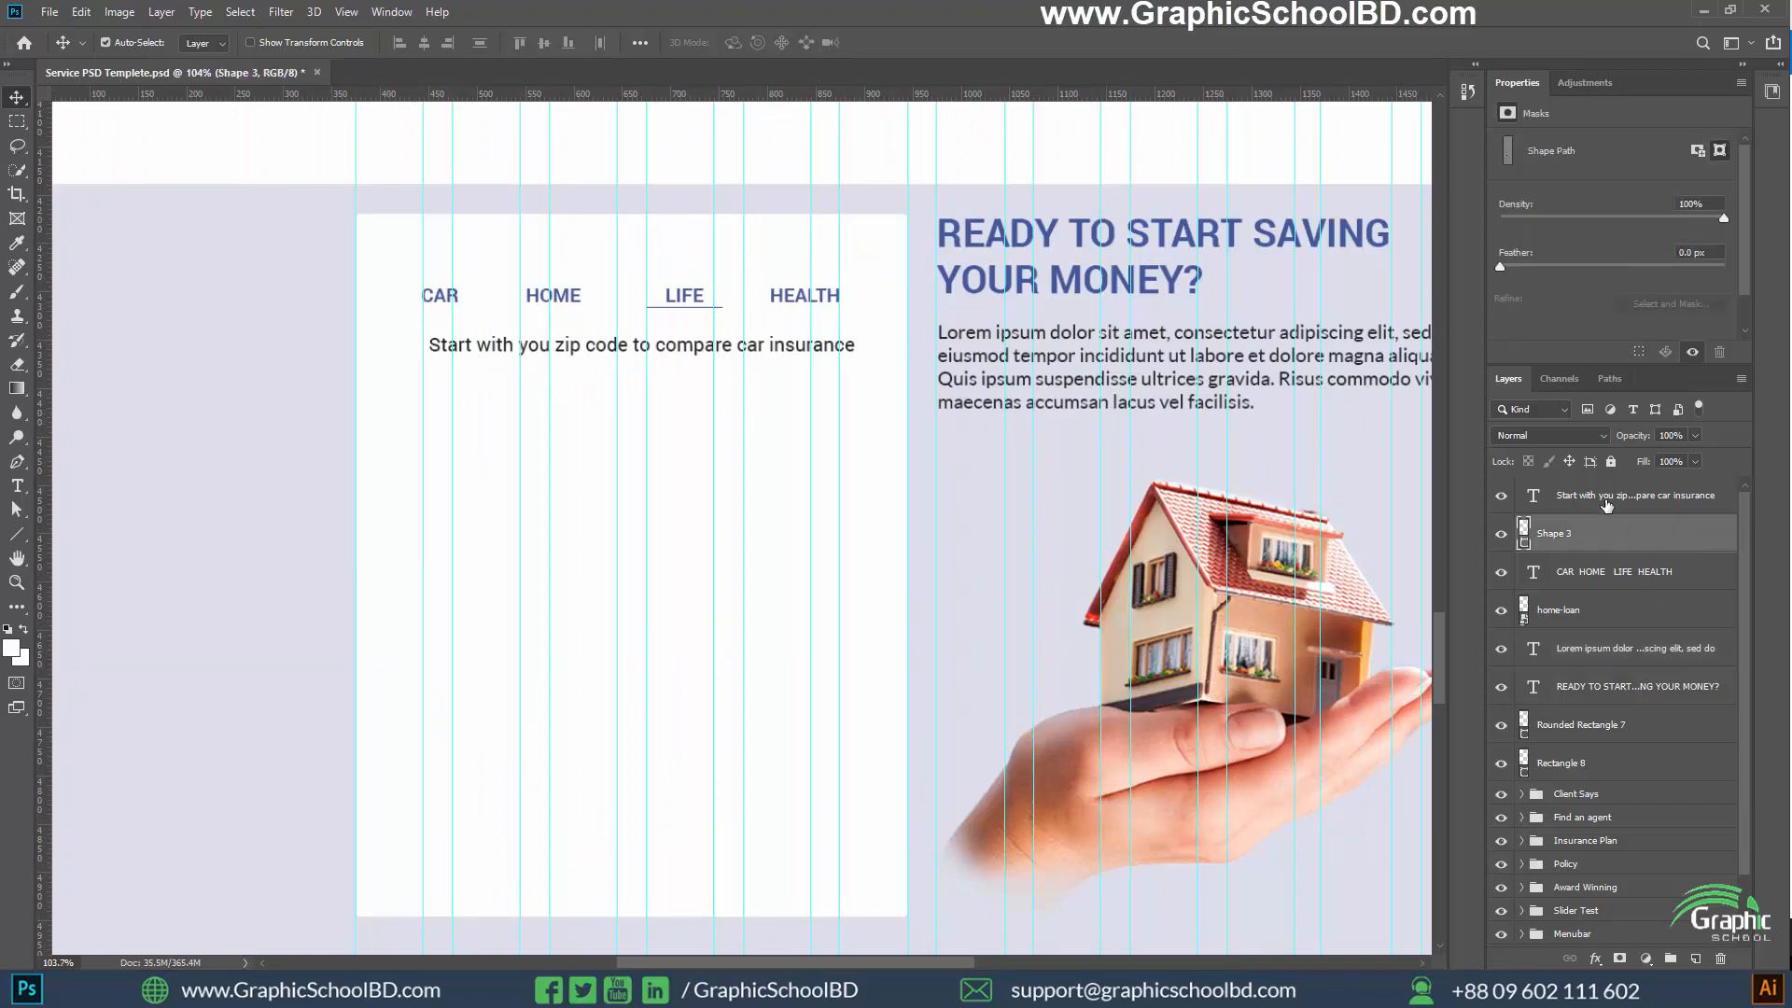
left_click(1596, 573)
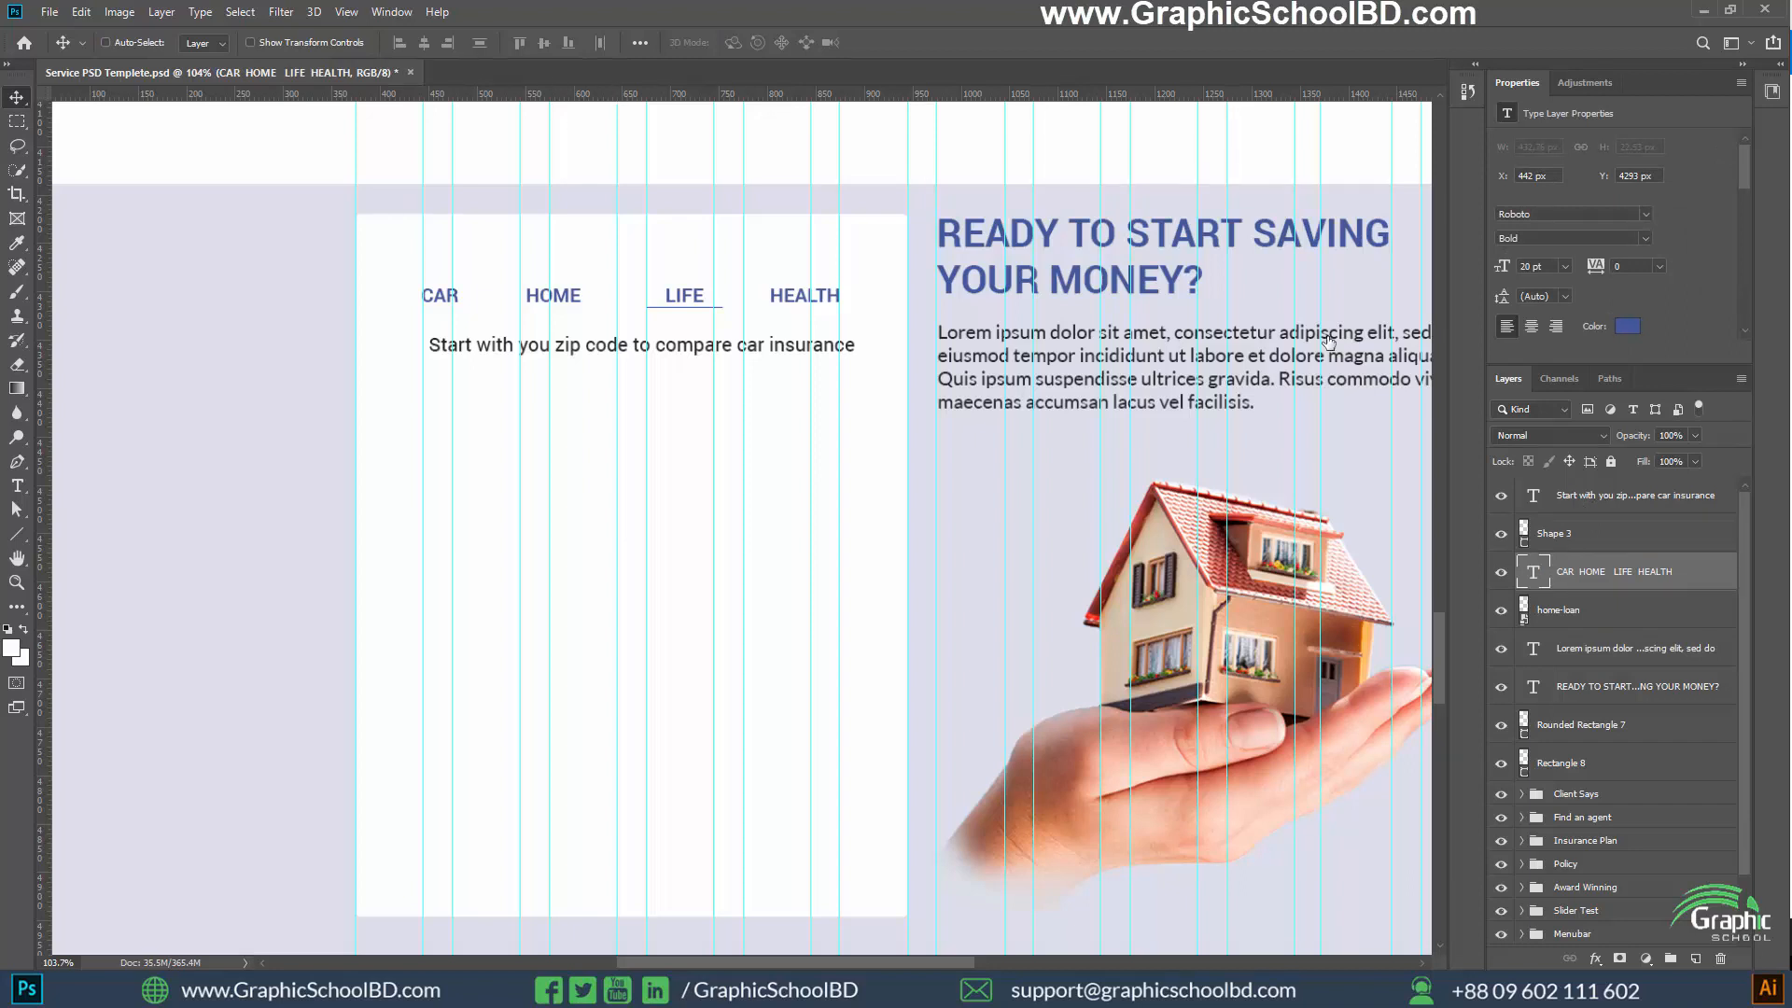
left_click(1641, 497)
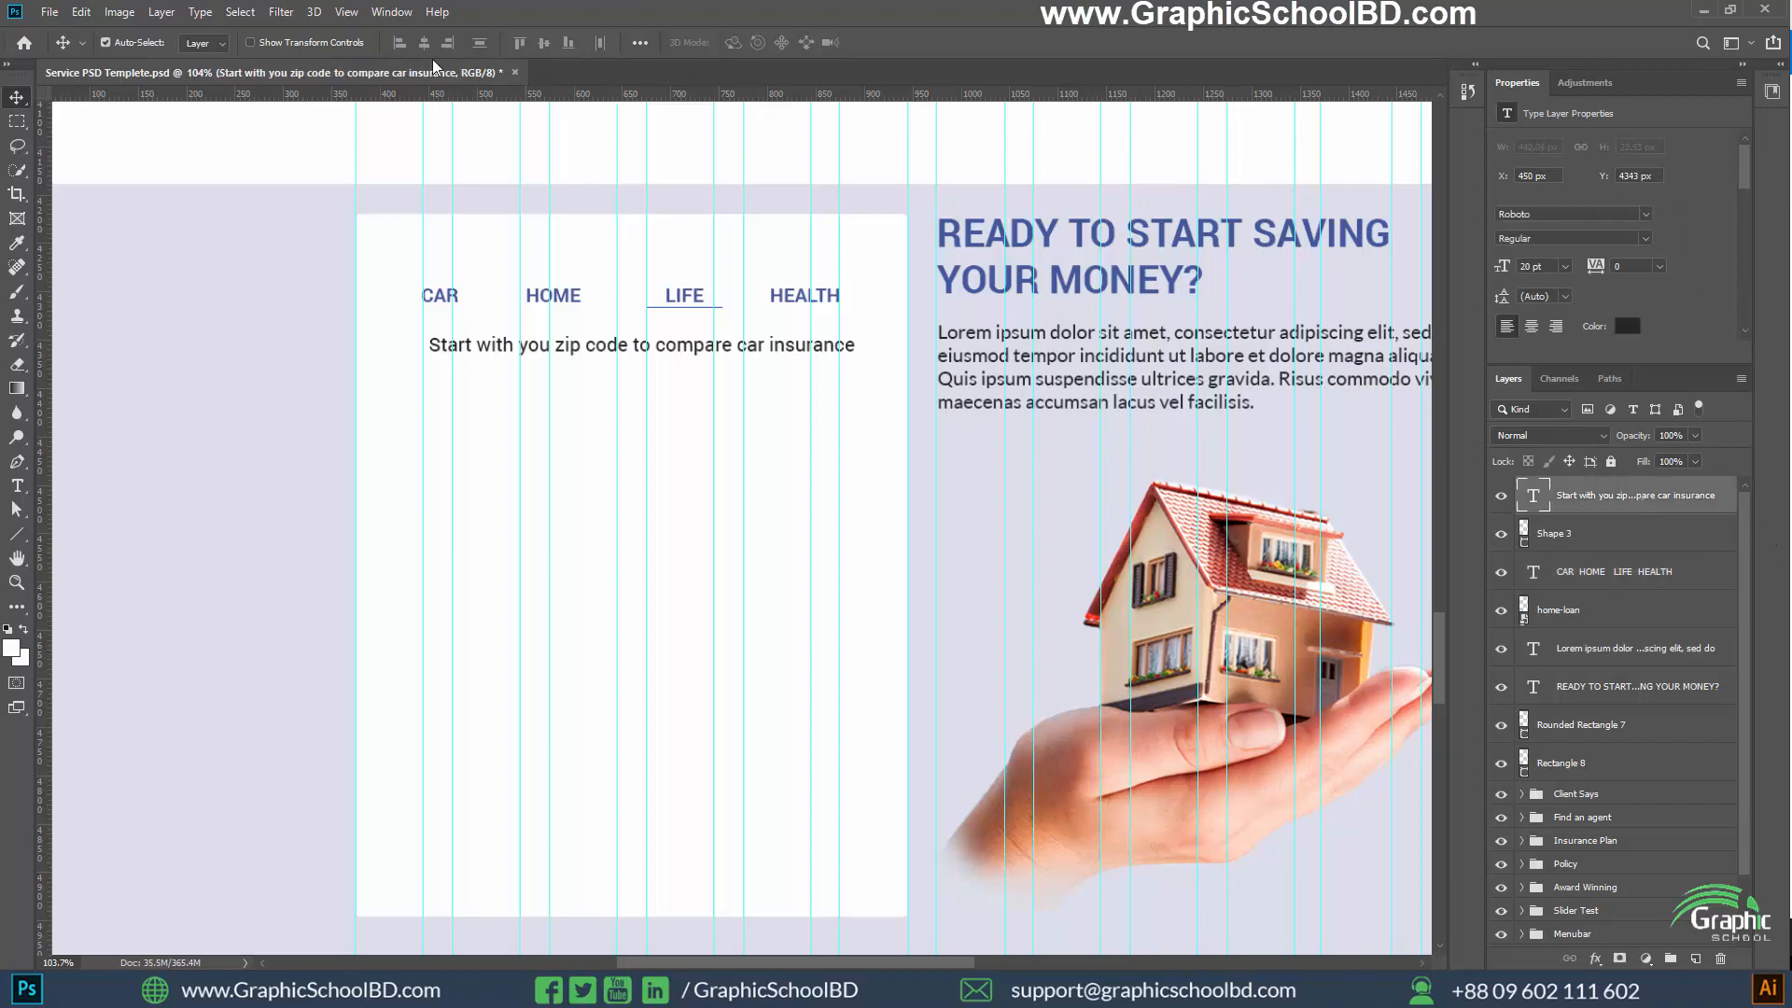
left_click(1578, 577, "ctrl")
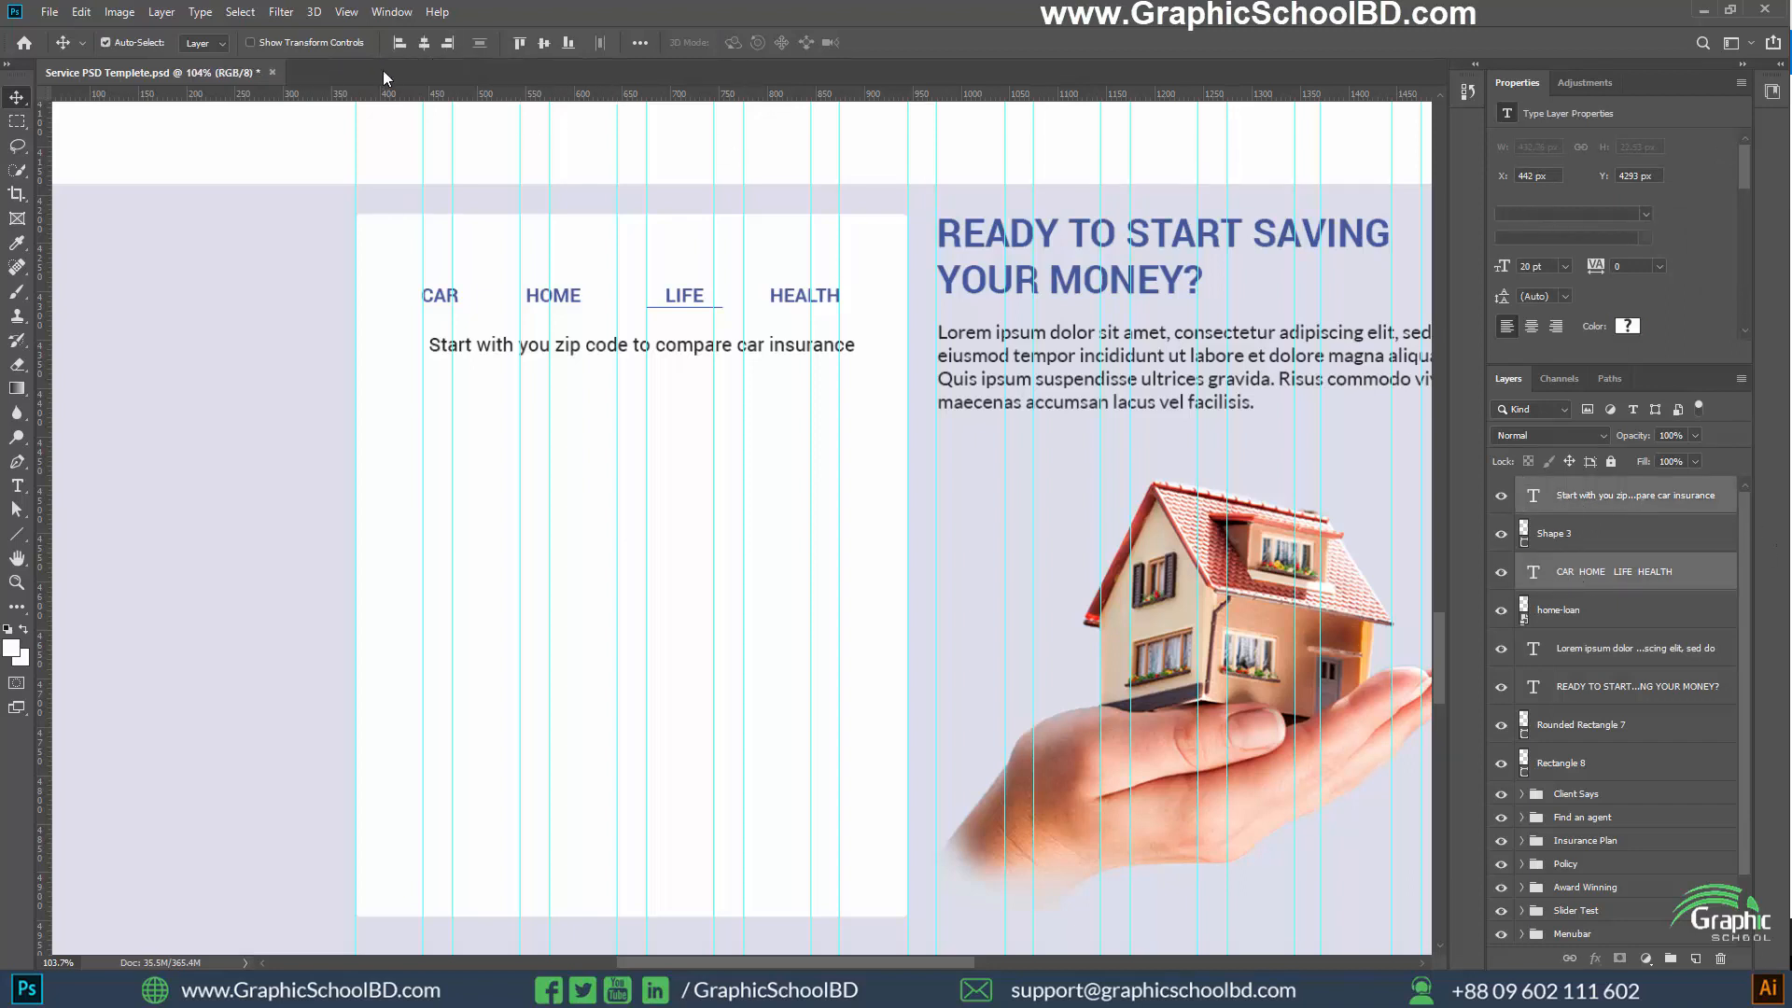
left_click(402, 43)
Draw a rounded rectangle about 430 by 48 px with a 5 px radius on the card below the zip code sentence
scroll(703, 468, "down", 5)
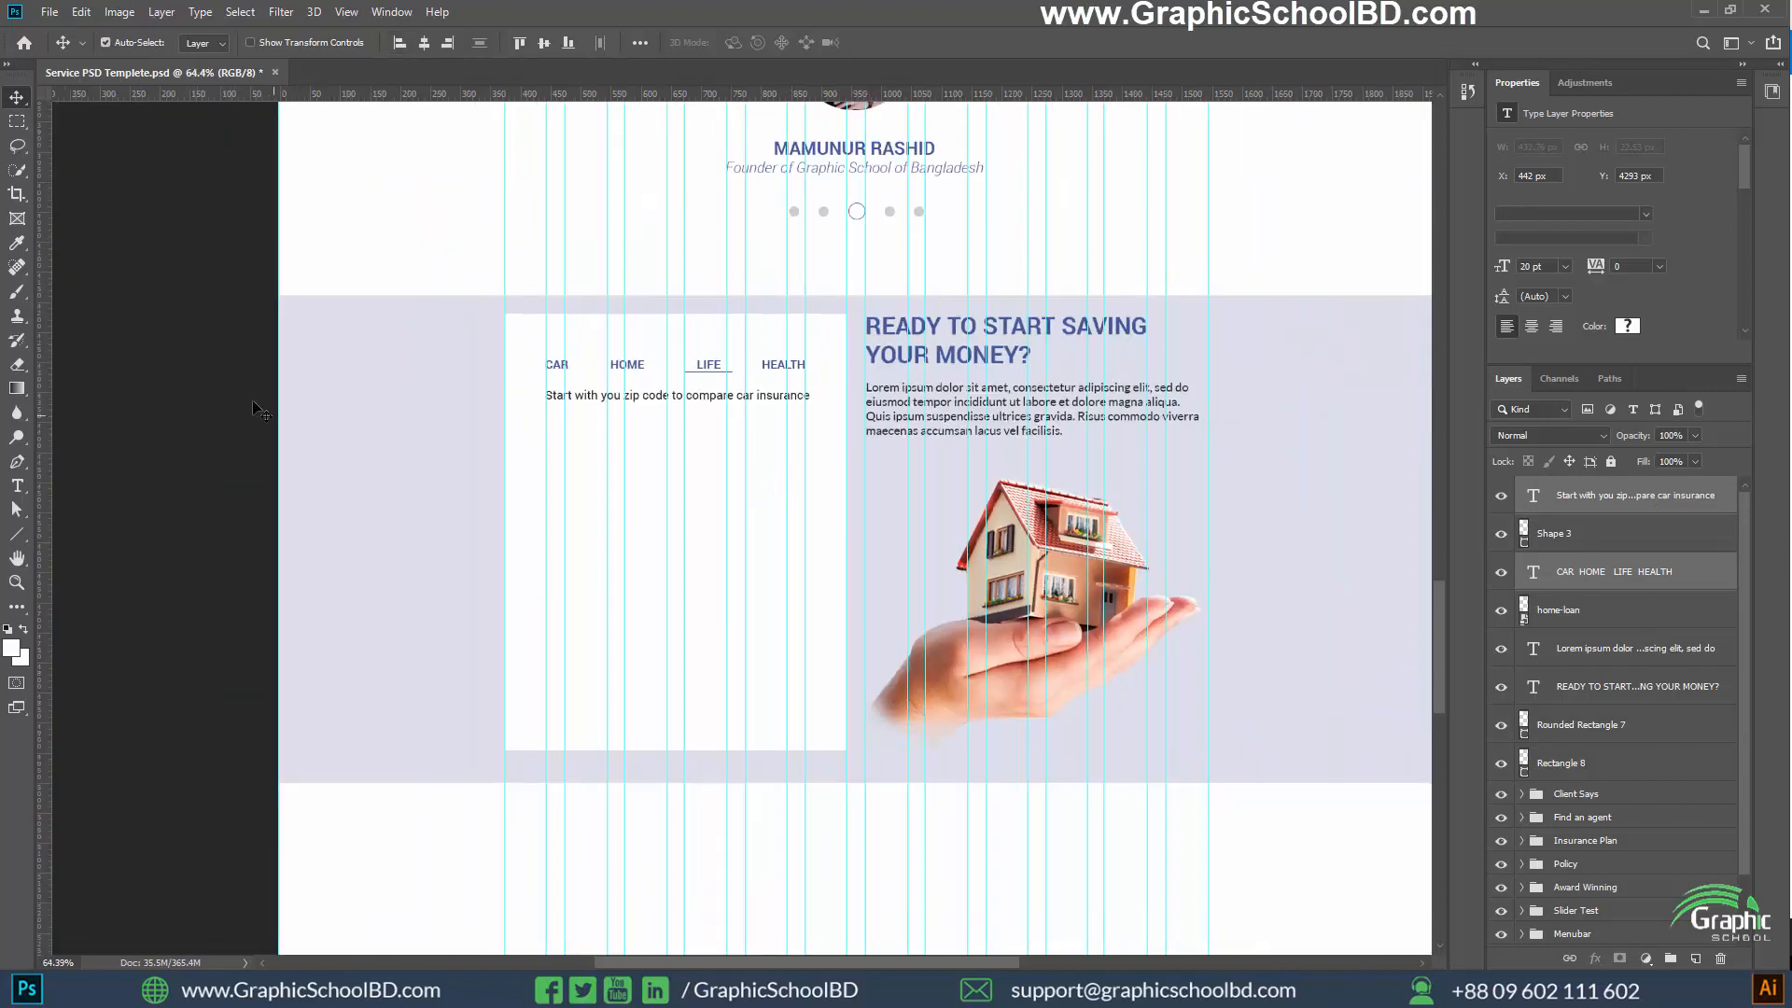
scroll(353, 395, "up", 7)
left_click_drag(989, 421, 828, 441)
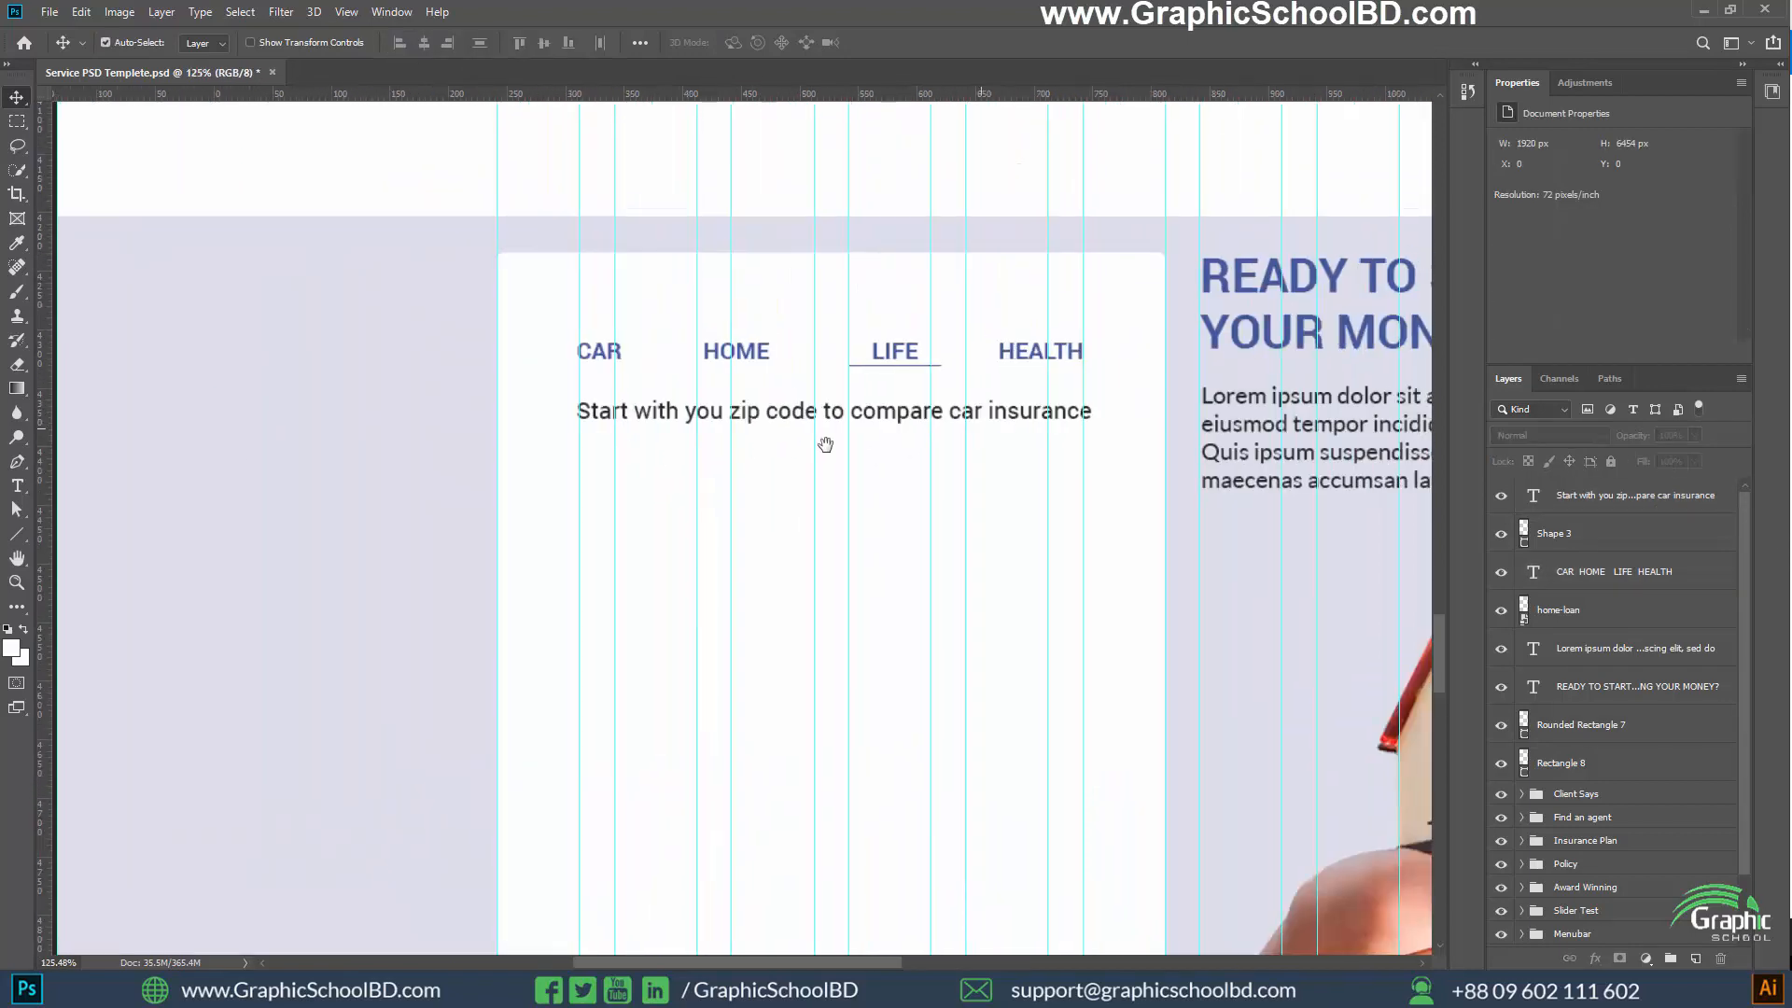
scroll(847, 508, "up", 2)
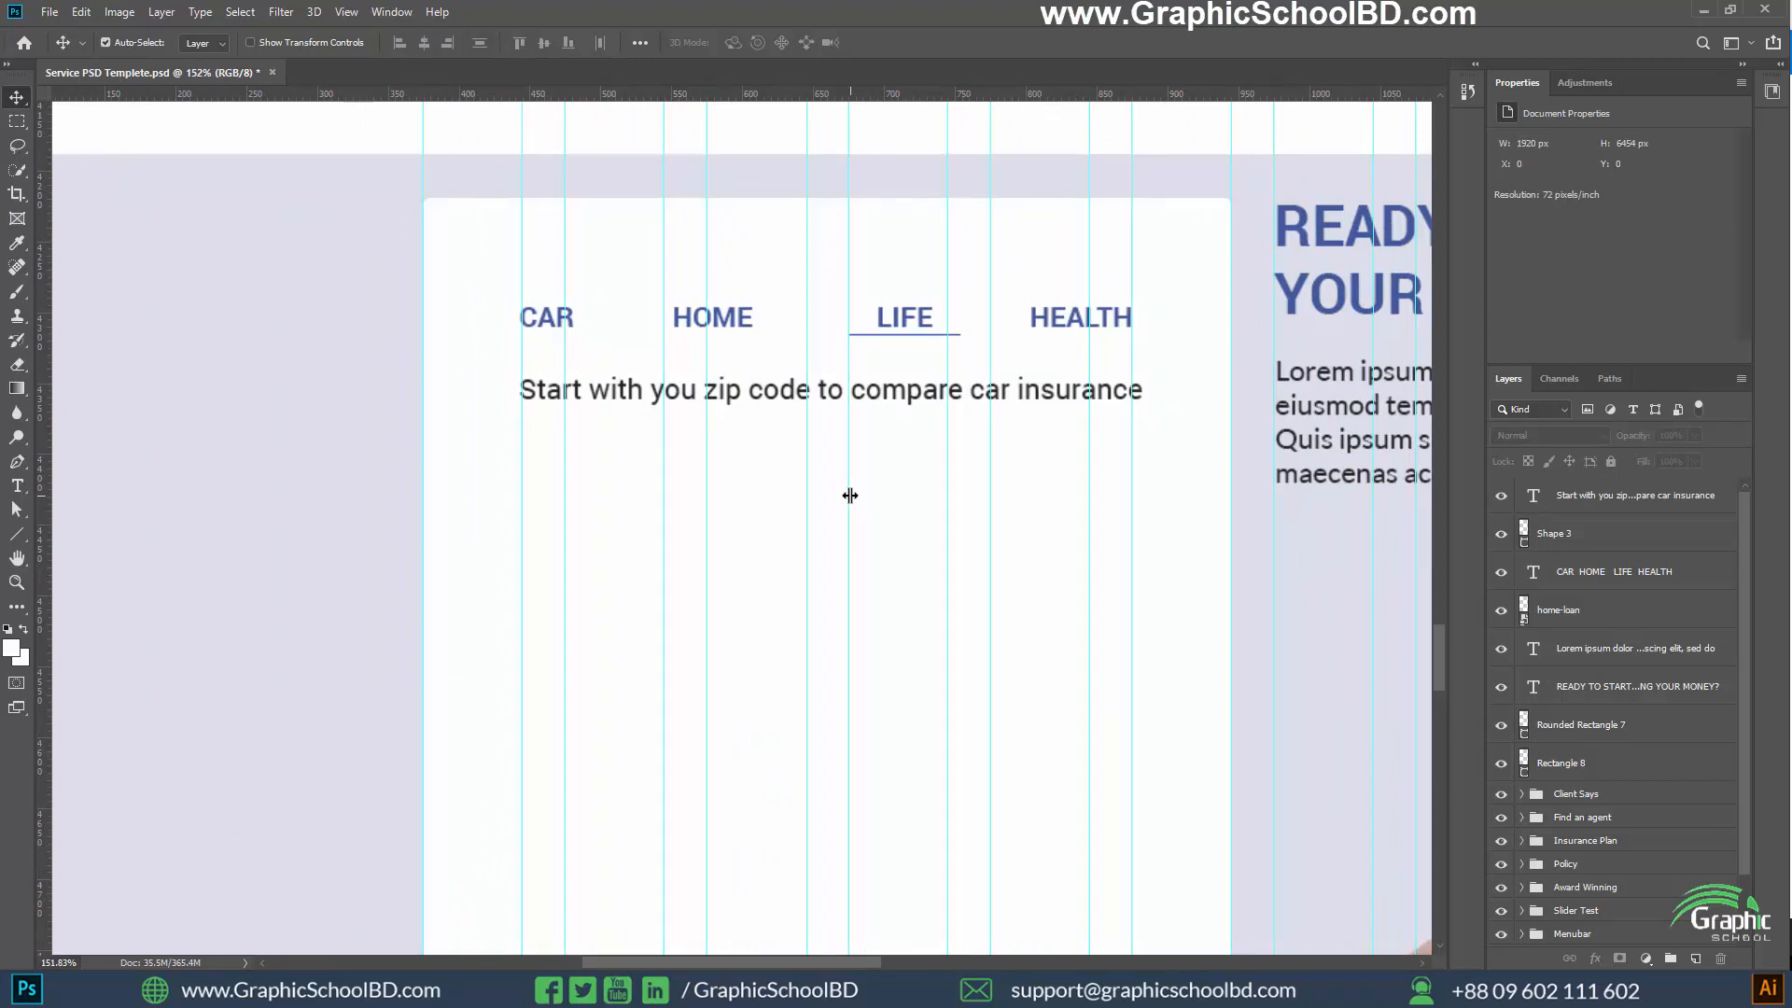
left_click(17, 534)
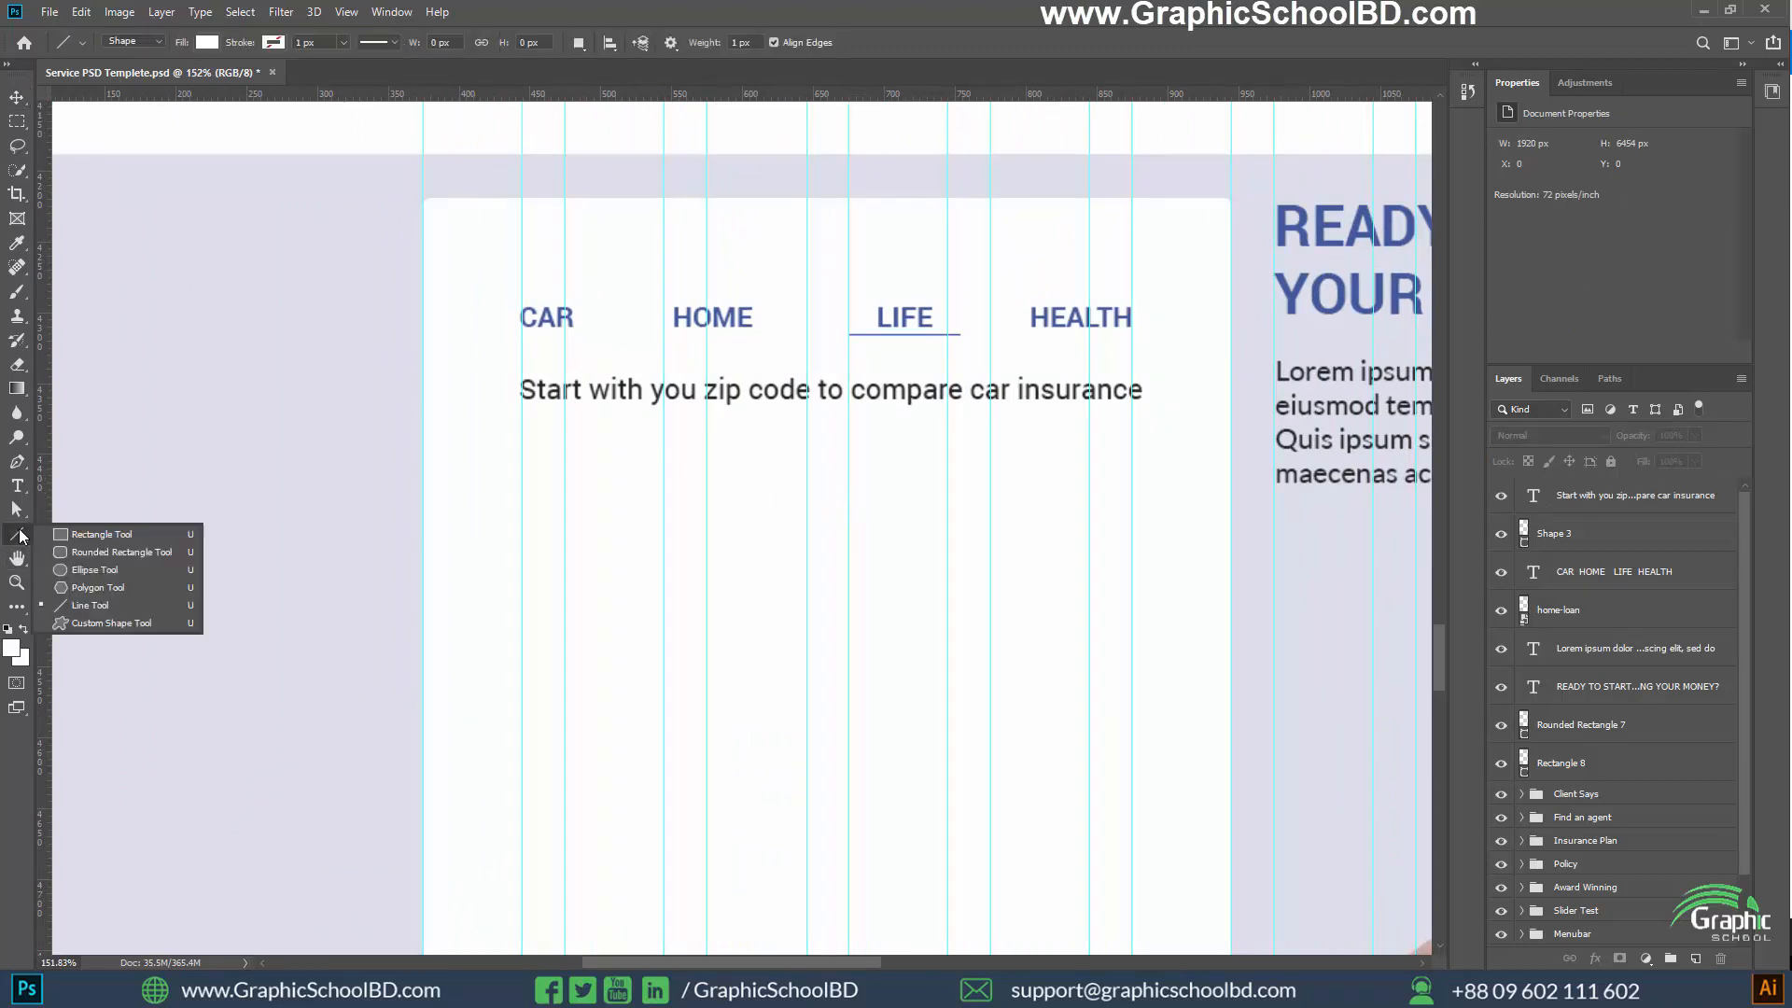
left_click(86, 551)
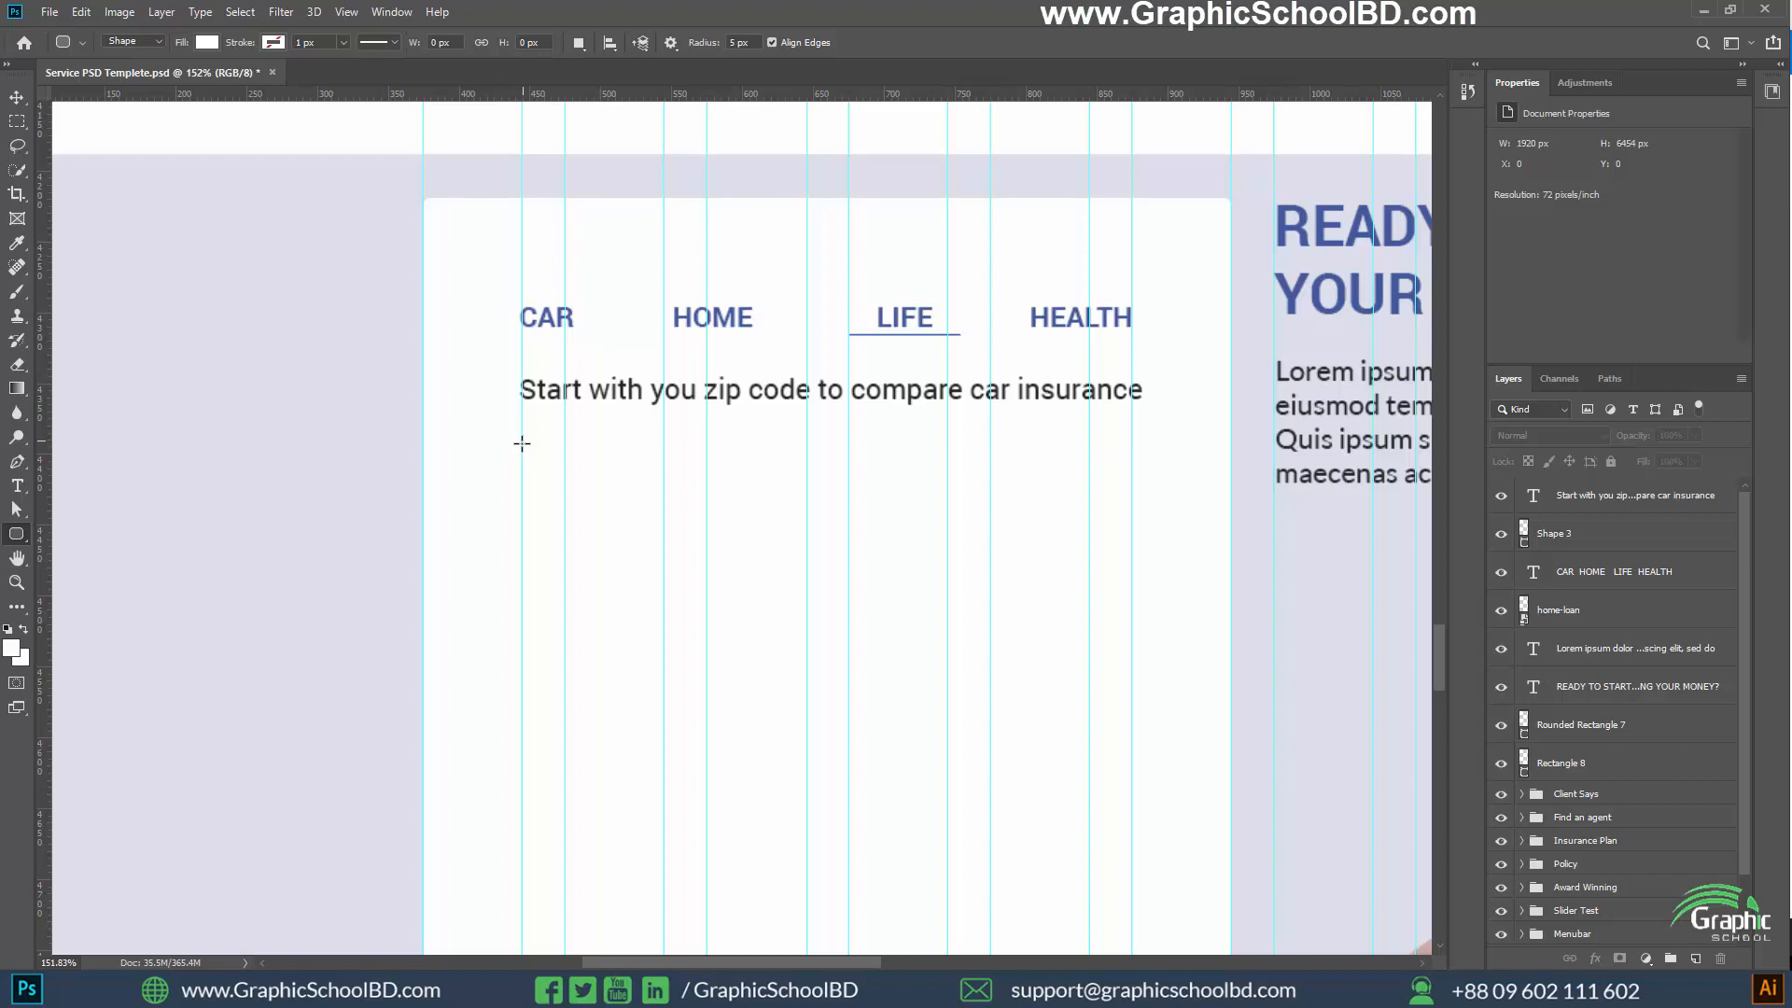
left_click_drag(522, 448, 1132, 514)
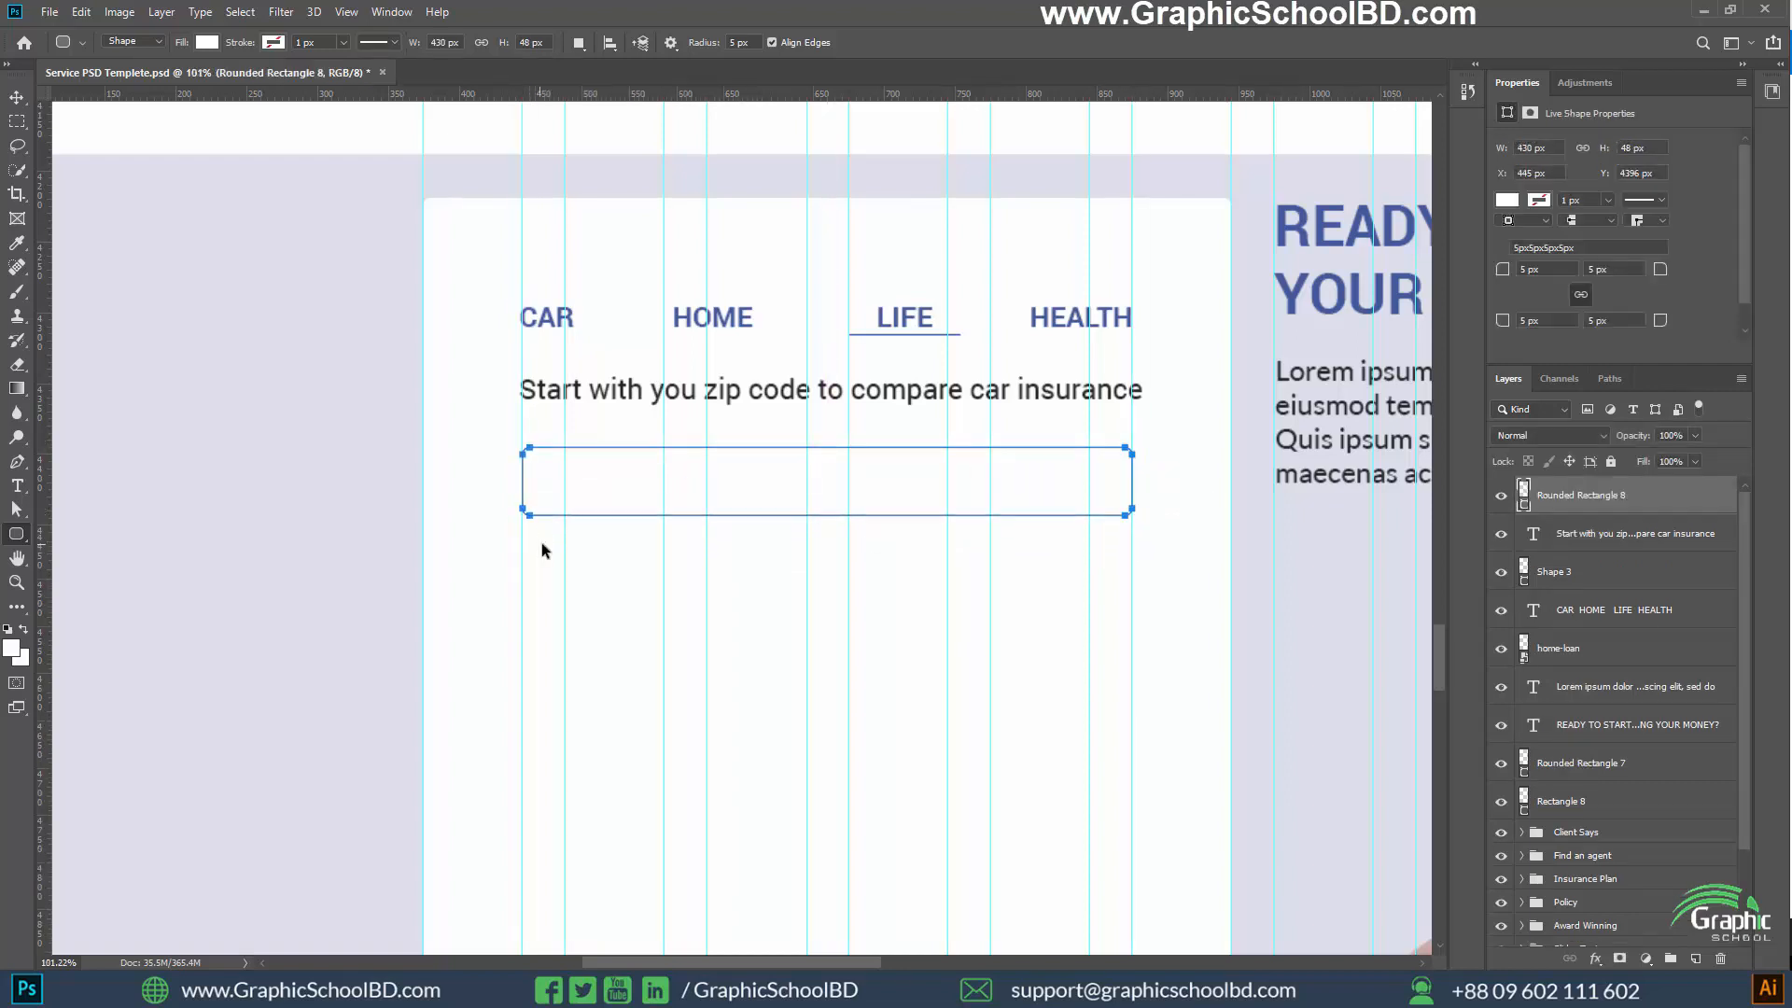
Remove the new rounded rectangle's fill and give it a light grey 1 px stroke
scroll(634, 560, "down", 2)
scroll(729, 672, "up", 1)
scroll(705, 677, "down", 3)
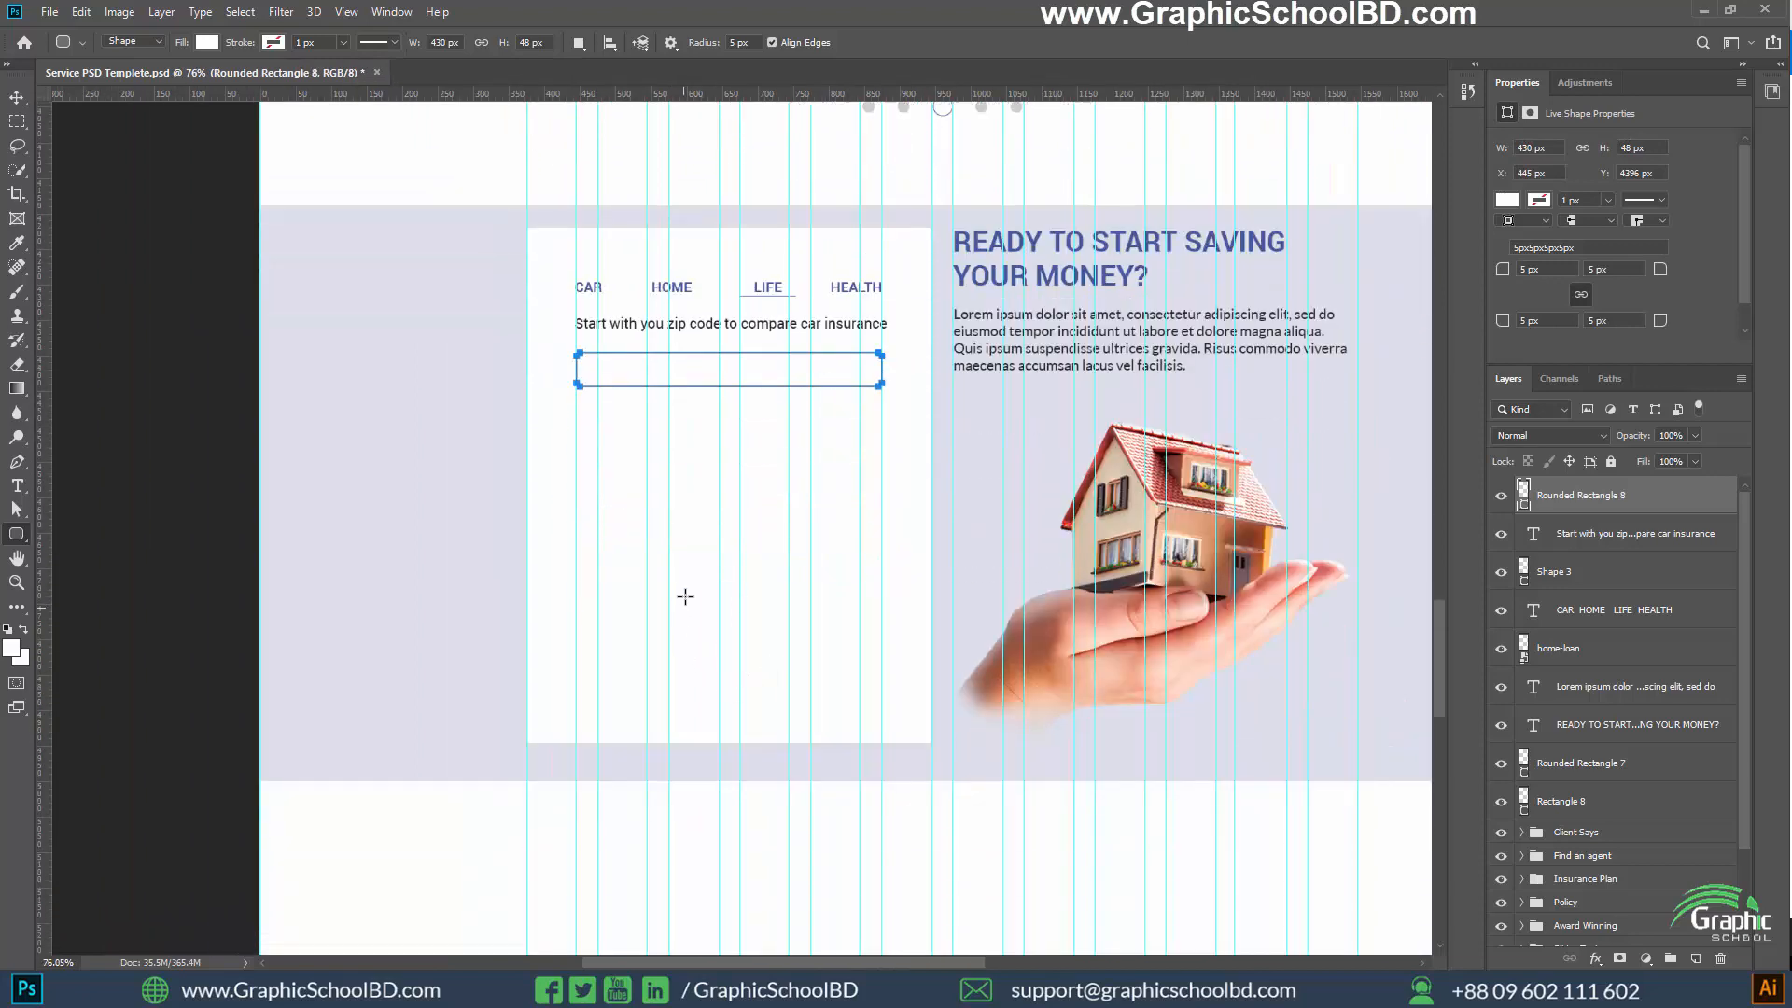
scroll(685, 597, "up", 1)
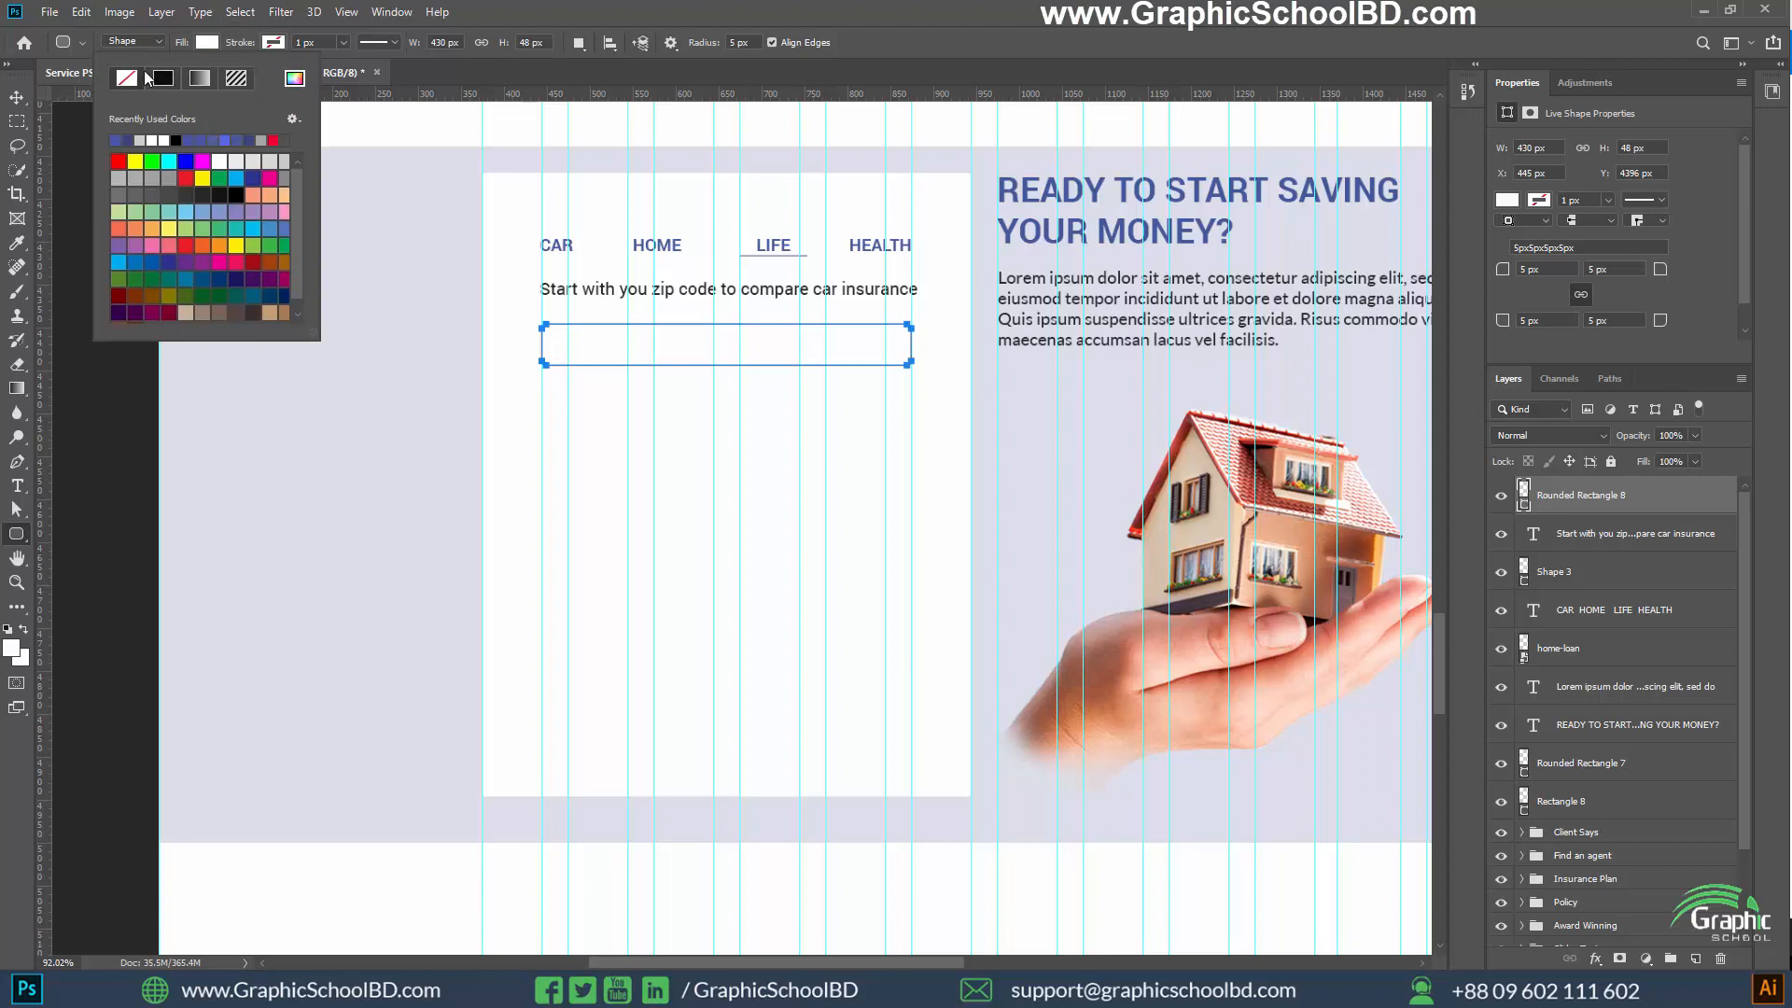
left_click(272, 42)
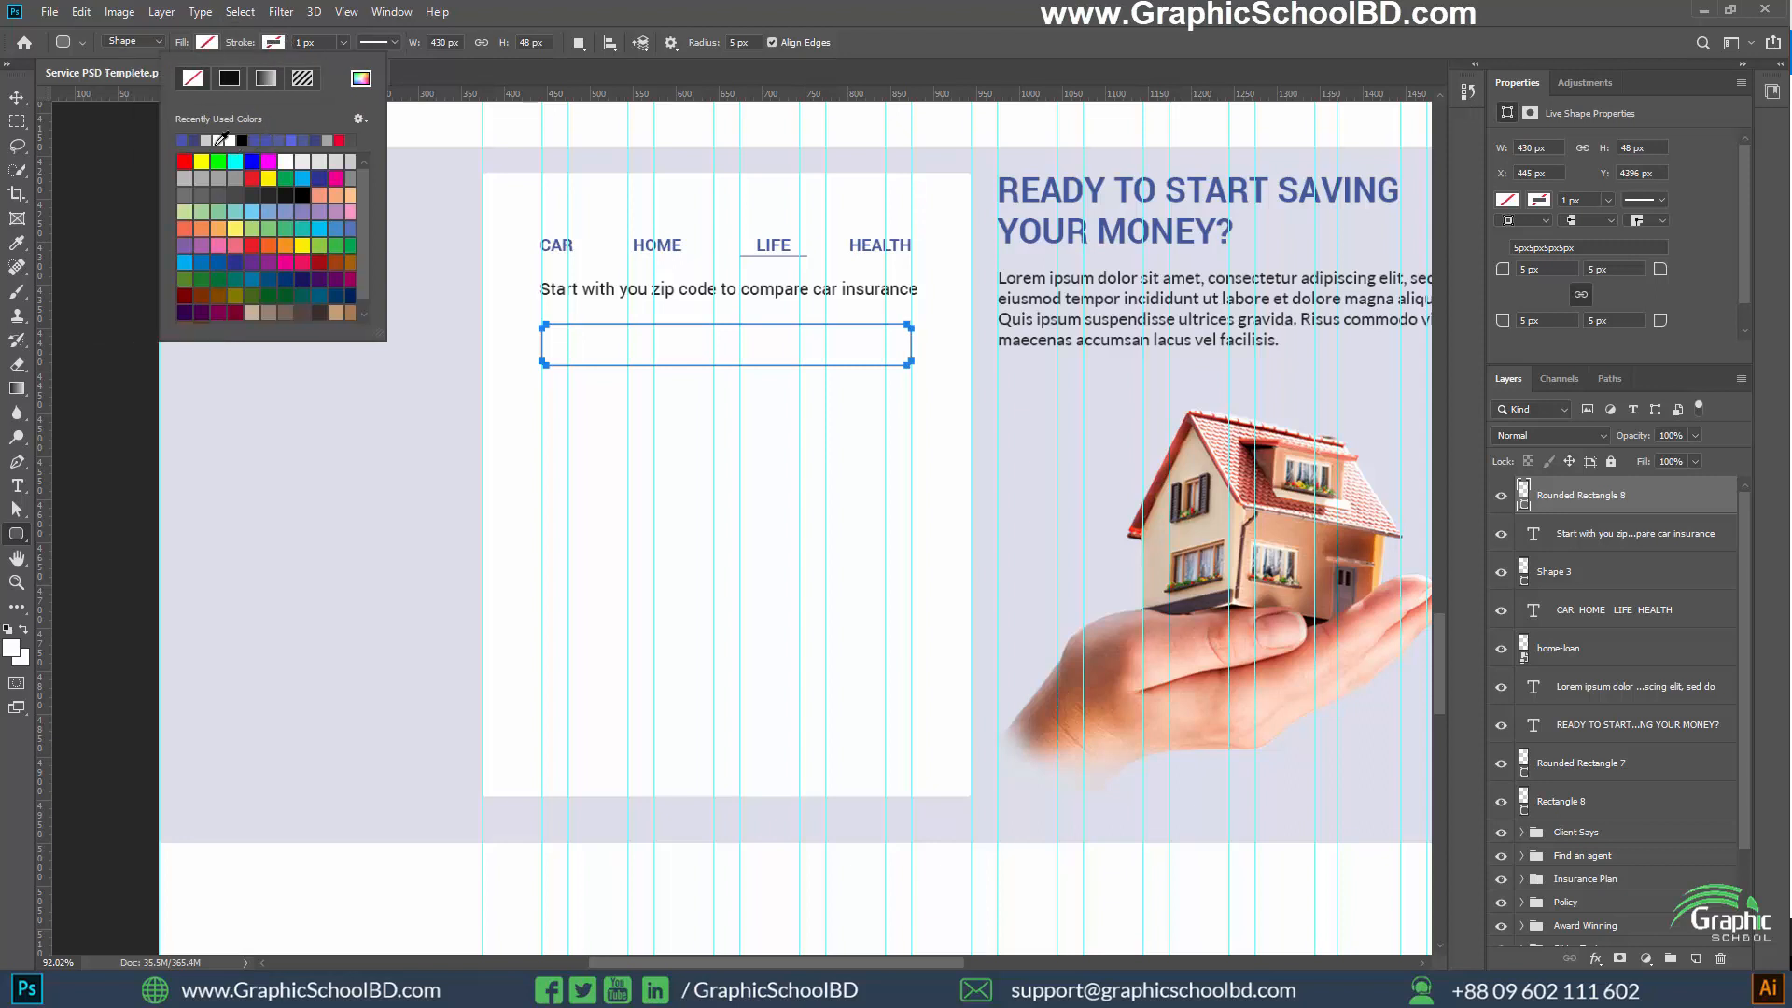
left_click(341, 167)
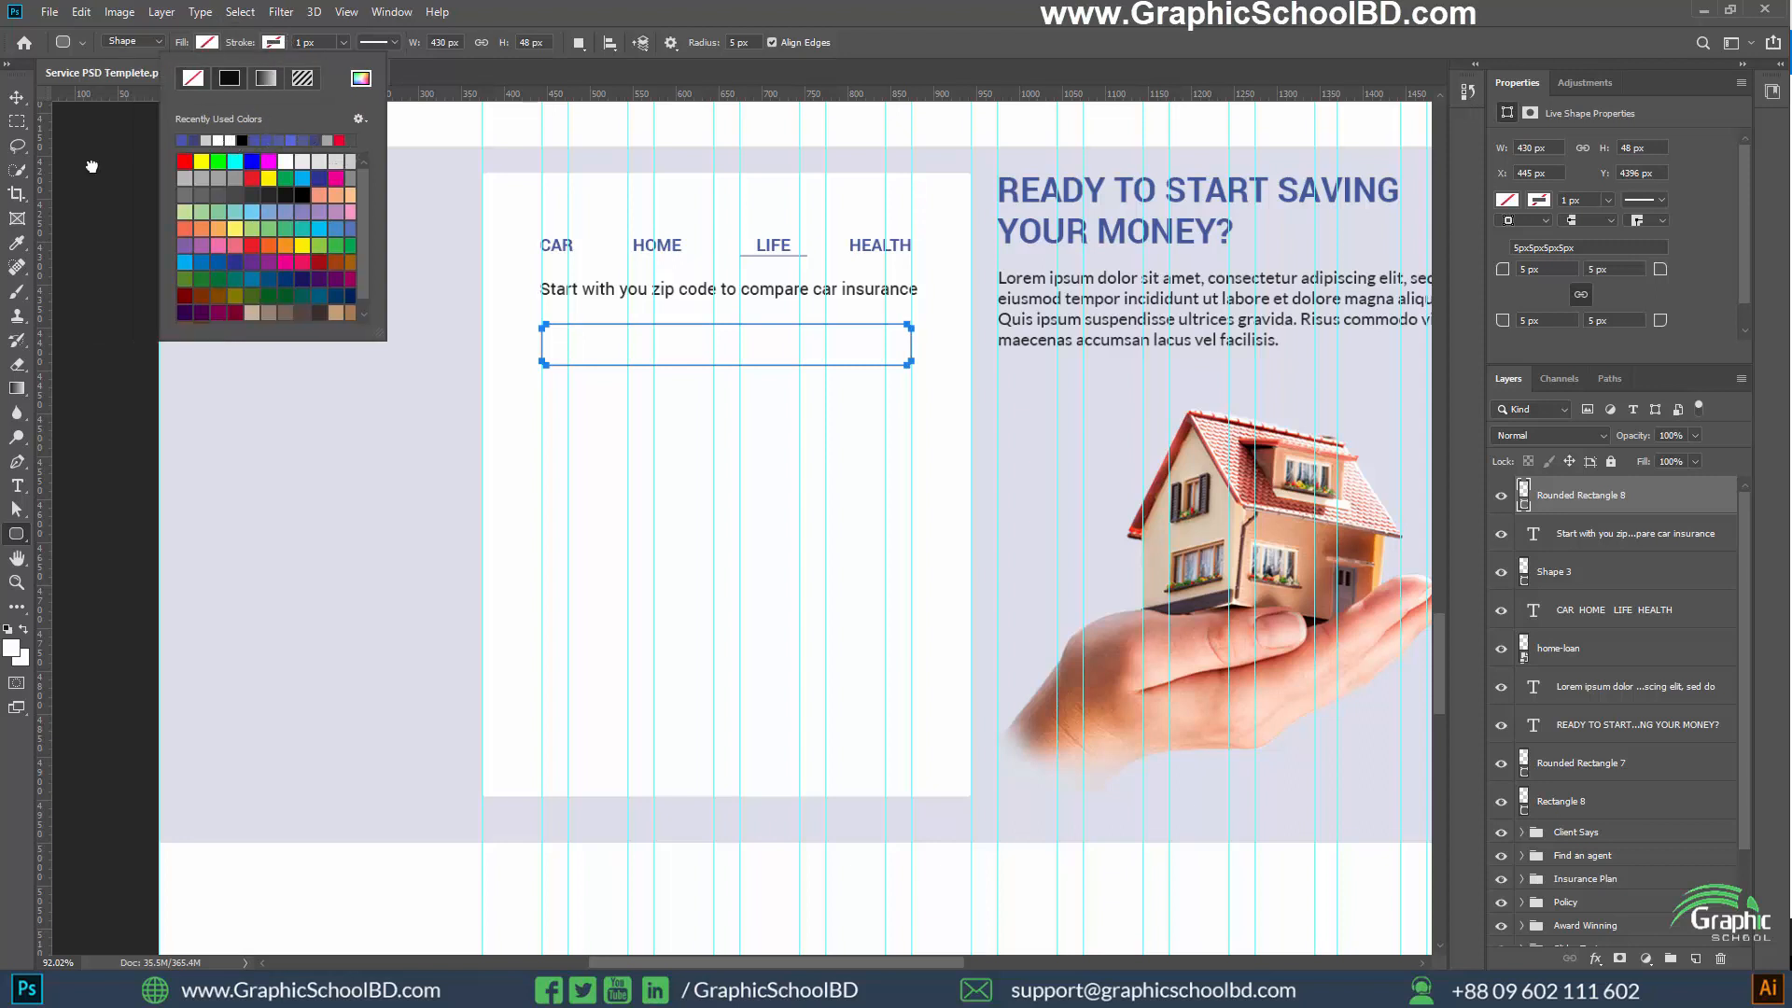
left_click(17, 98)
Duplicate the outlined rounded rectangle three times, stacking the copies below the original on the white card
scroll(822, 475, "down", 2)
scroll(775, 448, "up", 2)
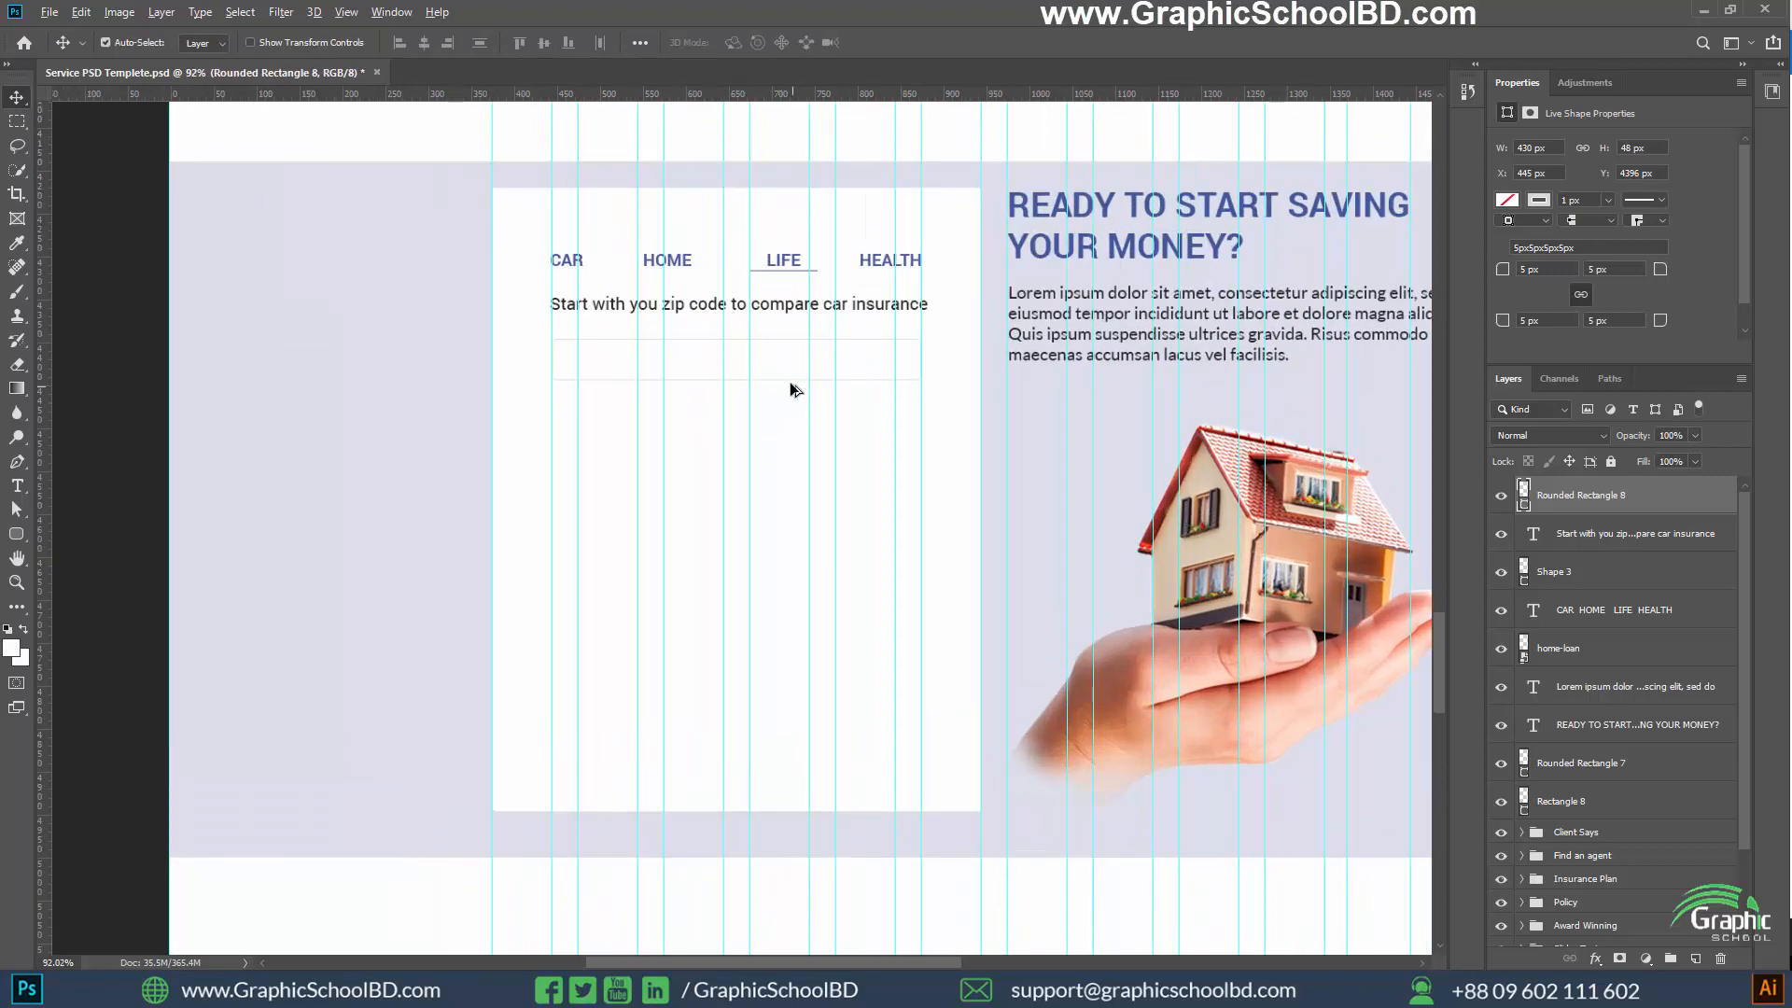
left_click(791, 424)
left_click(1573, 508)
left_click_drag(695, 385, 692, 591)
Distribute the four outlined rounded rectangles evenly in the vertical direction
left_click(1580, 608)
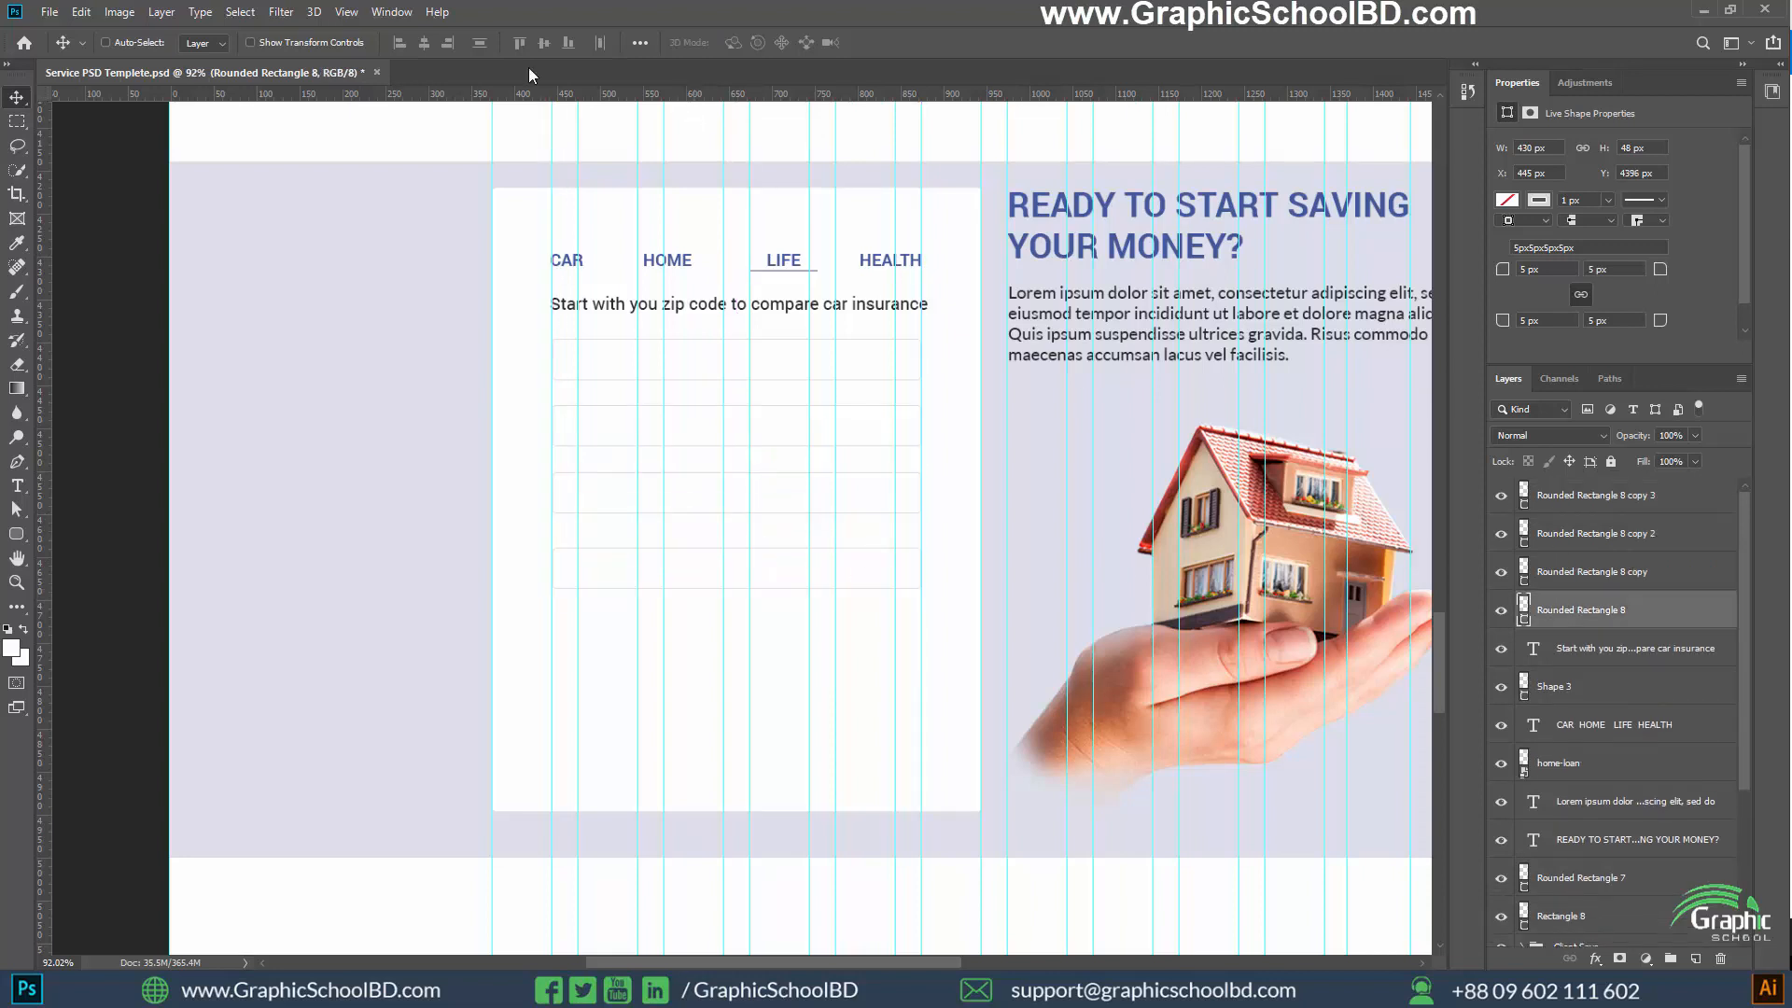
left_click(1601, 503, "shift")
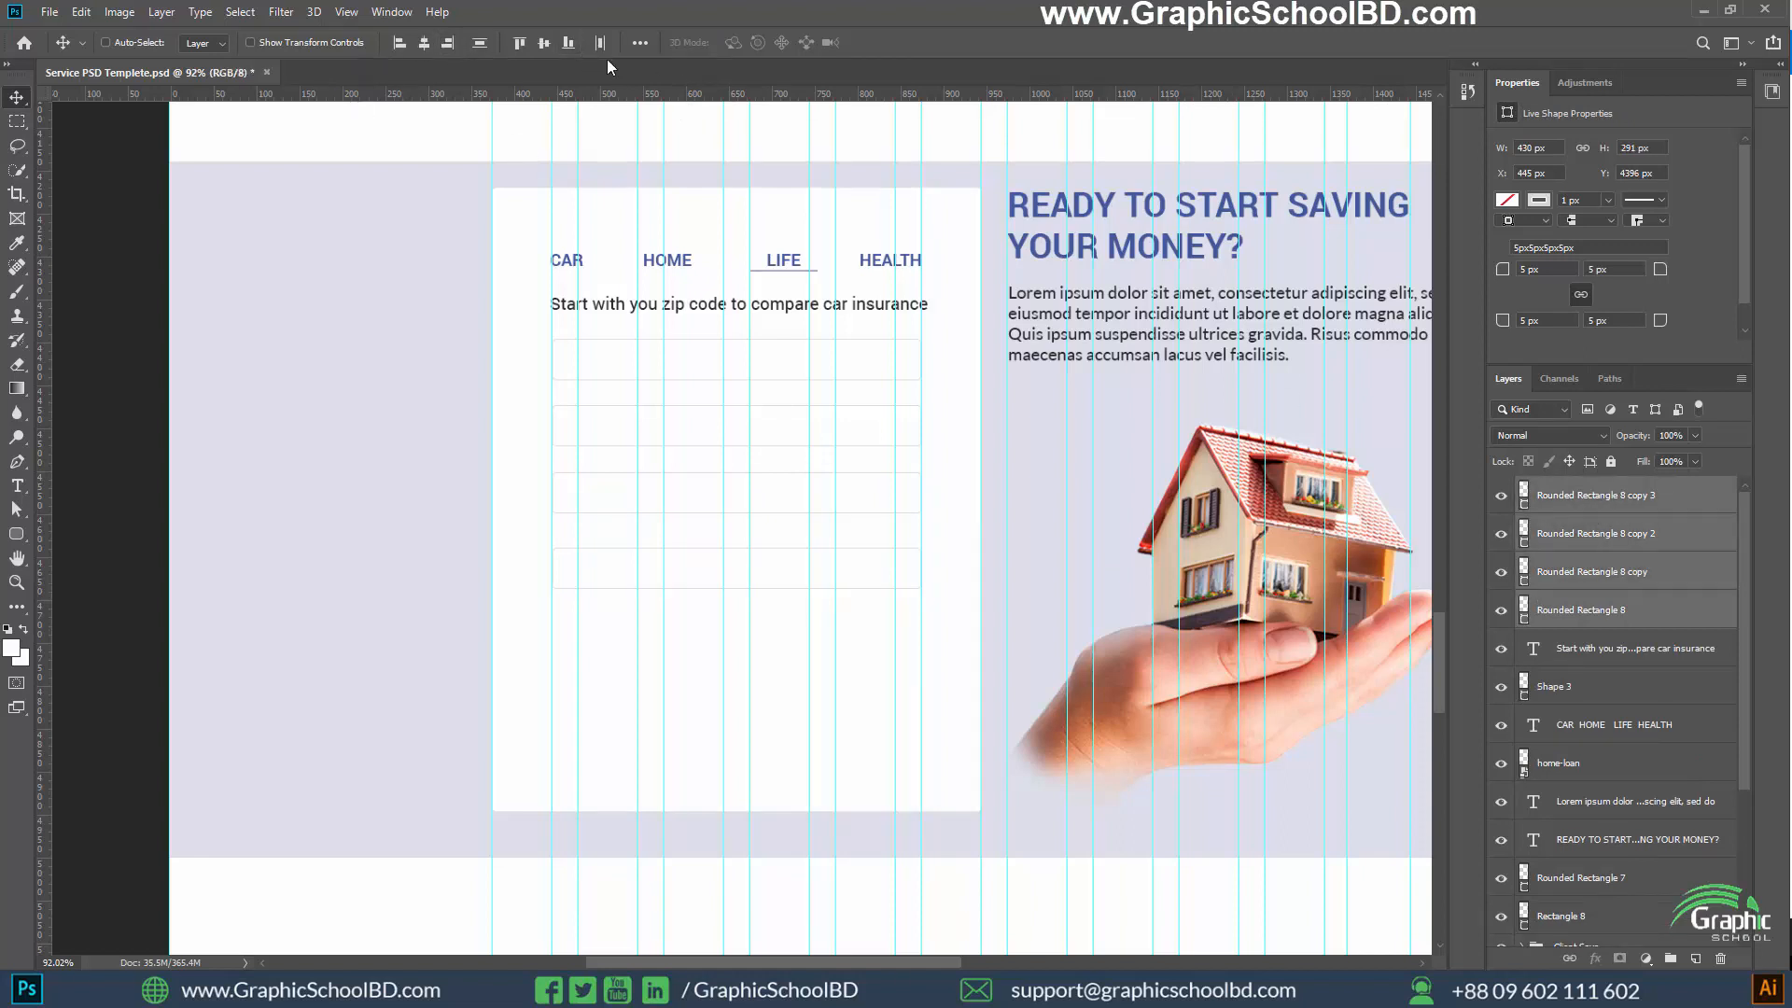
left_click(479, 43)
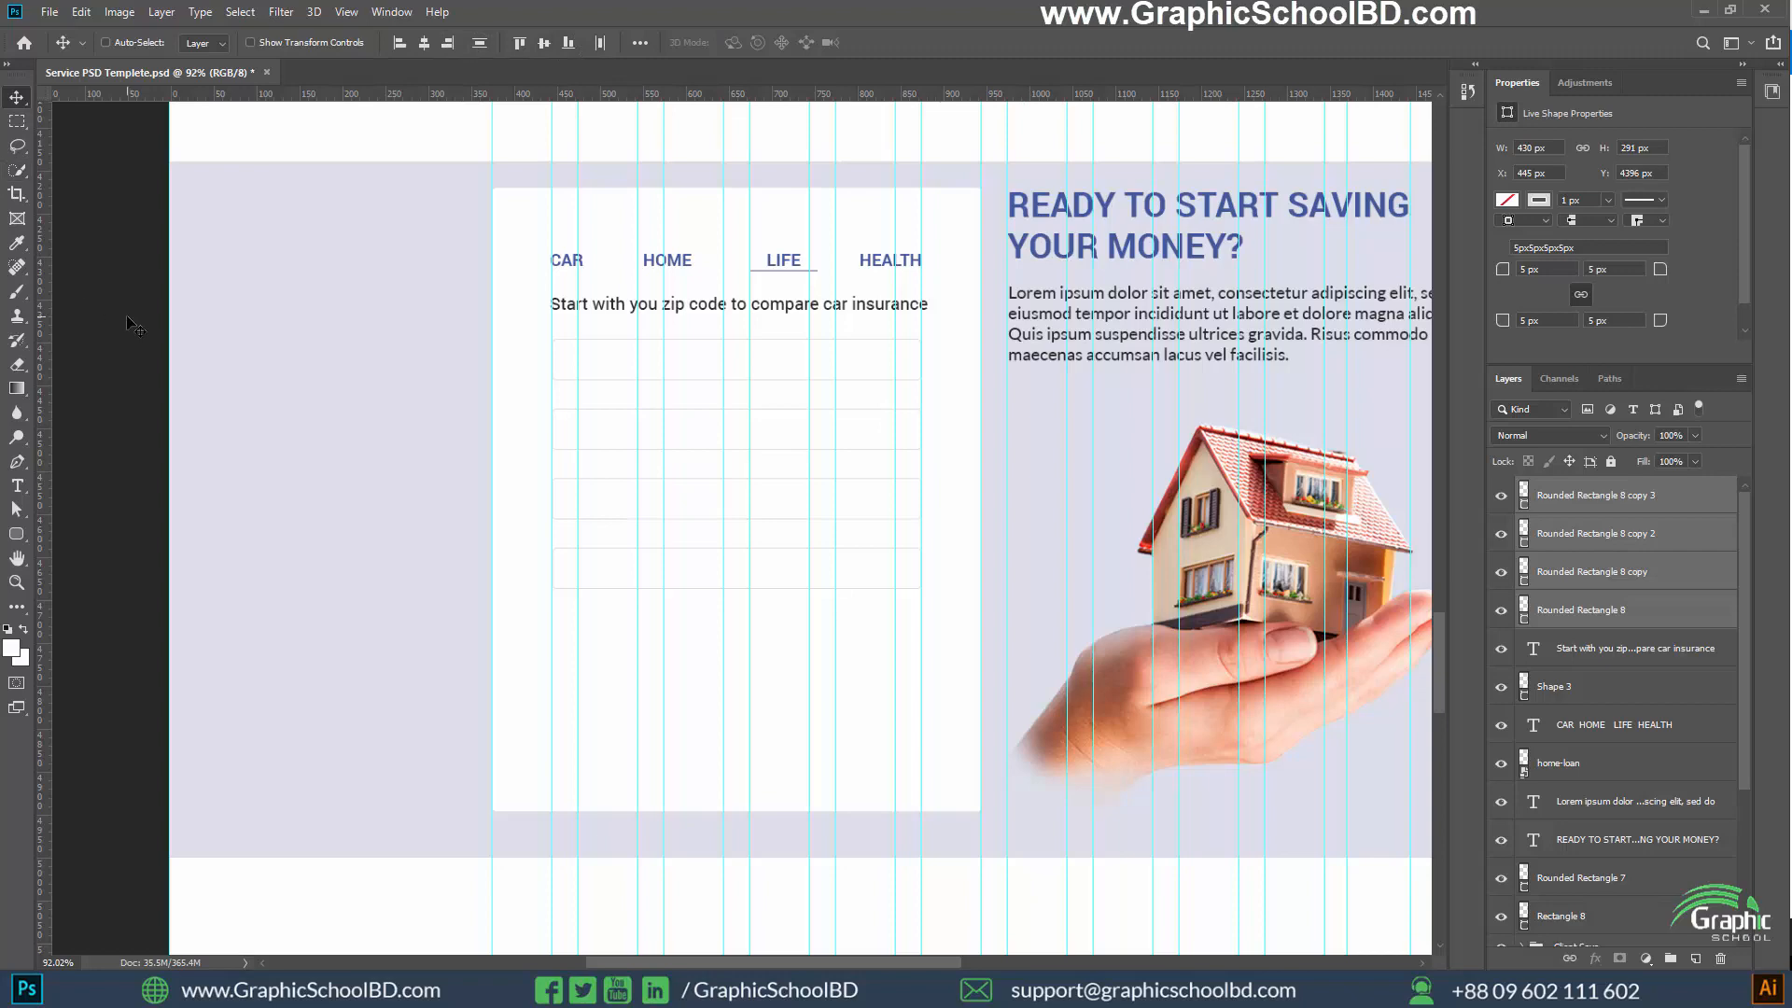
Measure the lowest outlined rectangle's spacing to the other form fields and the edges of the white card
scroll(1027, 466, "up", 2)
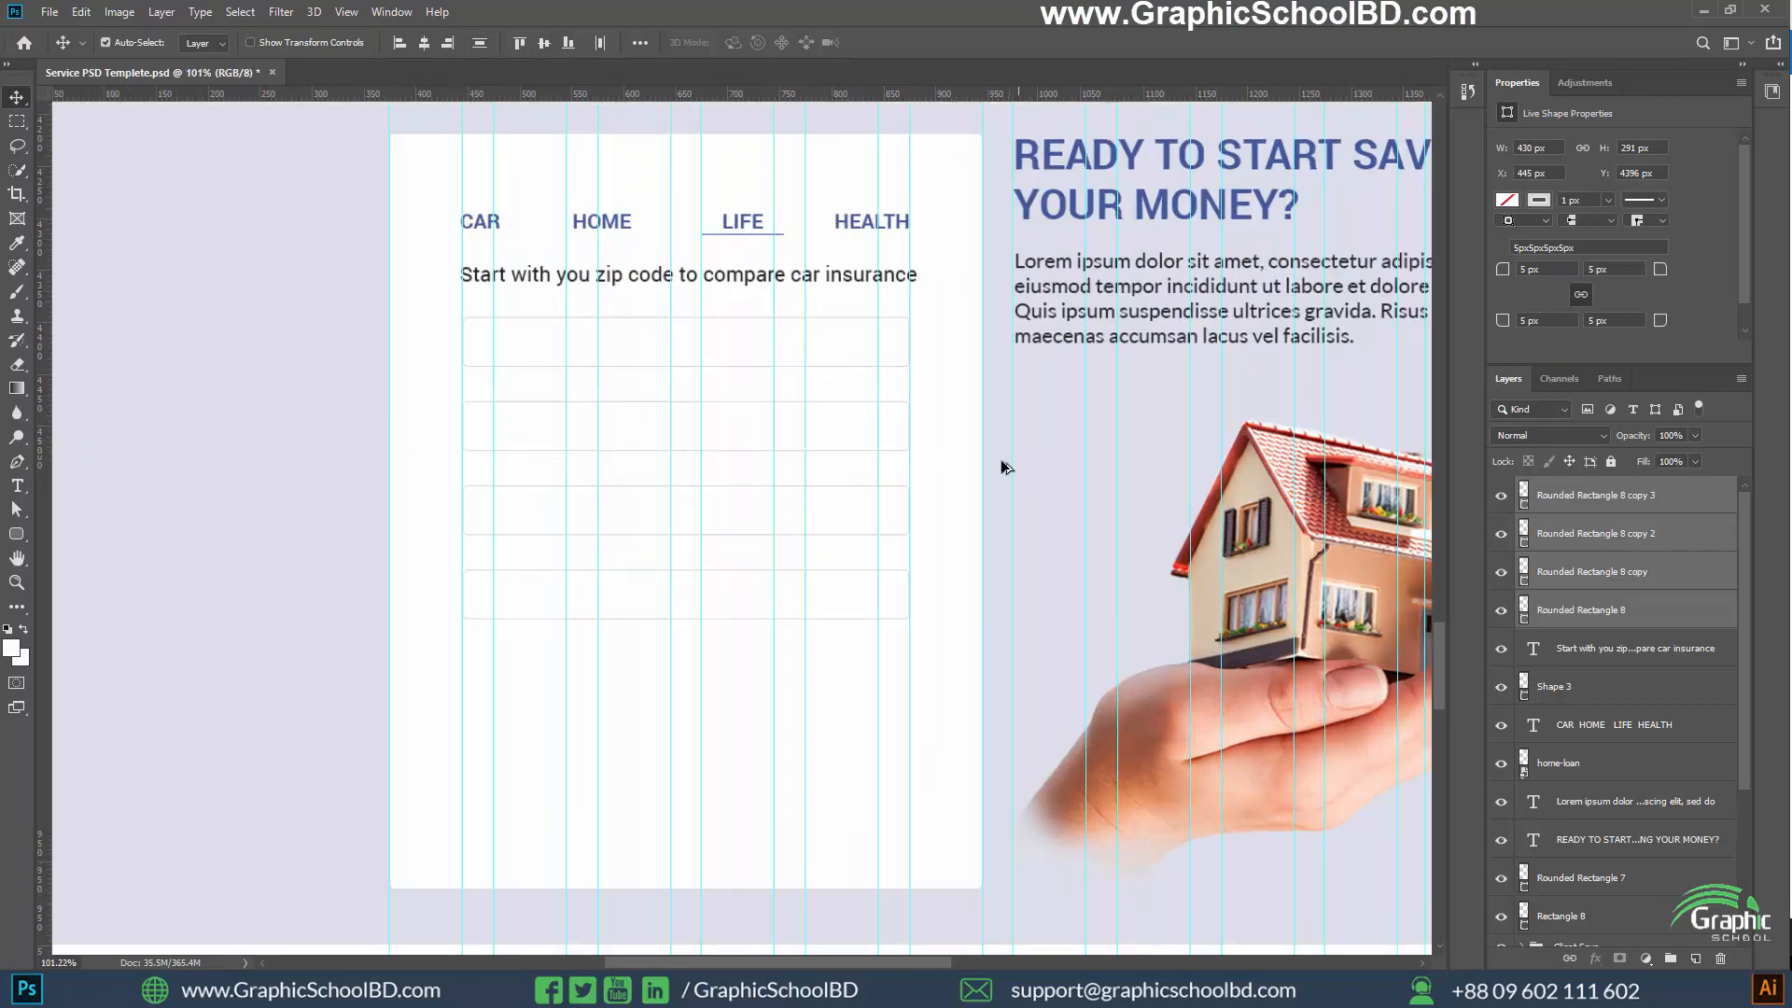
scroll(1000, 464, "down", 3)
scroll(944, 339, "up", 3)
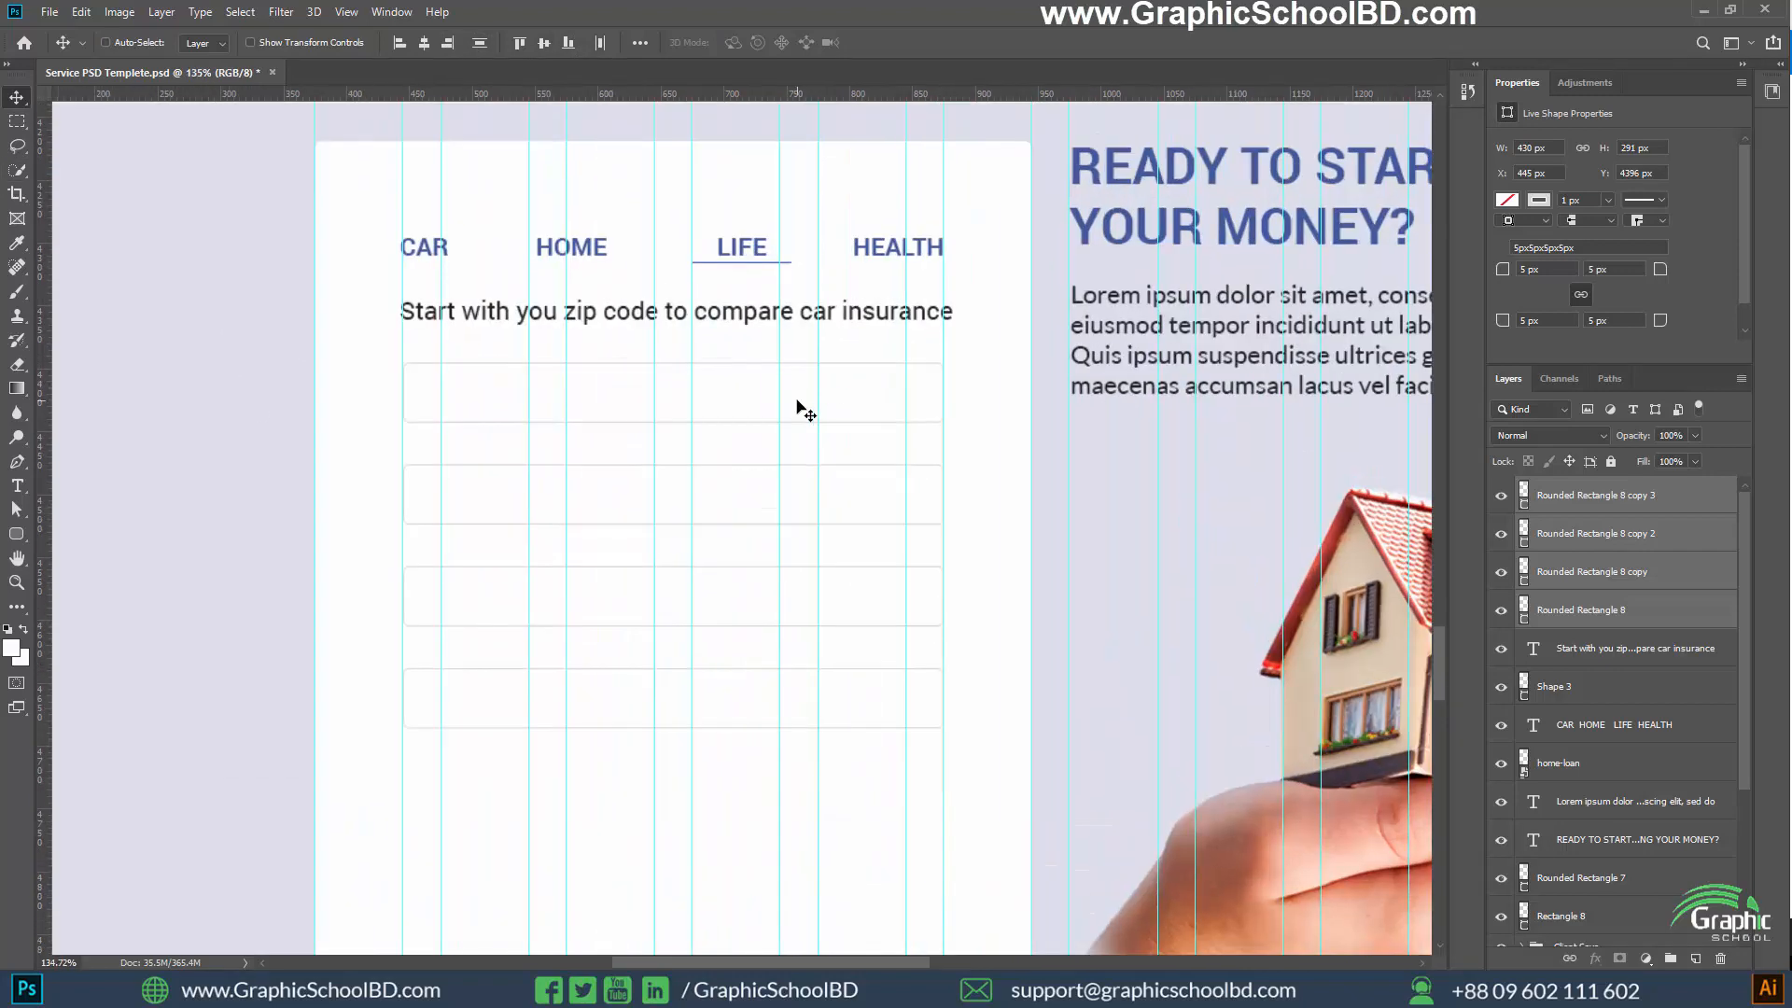
left_click(1648, 498)
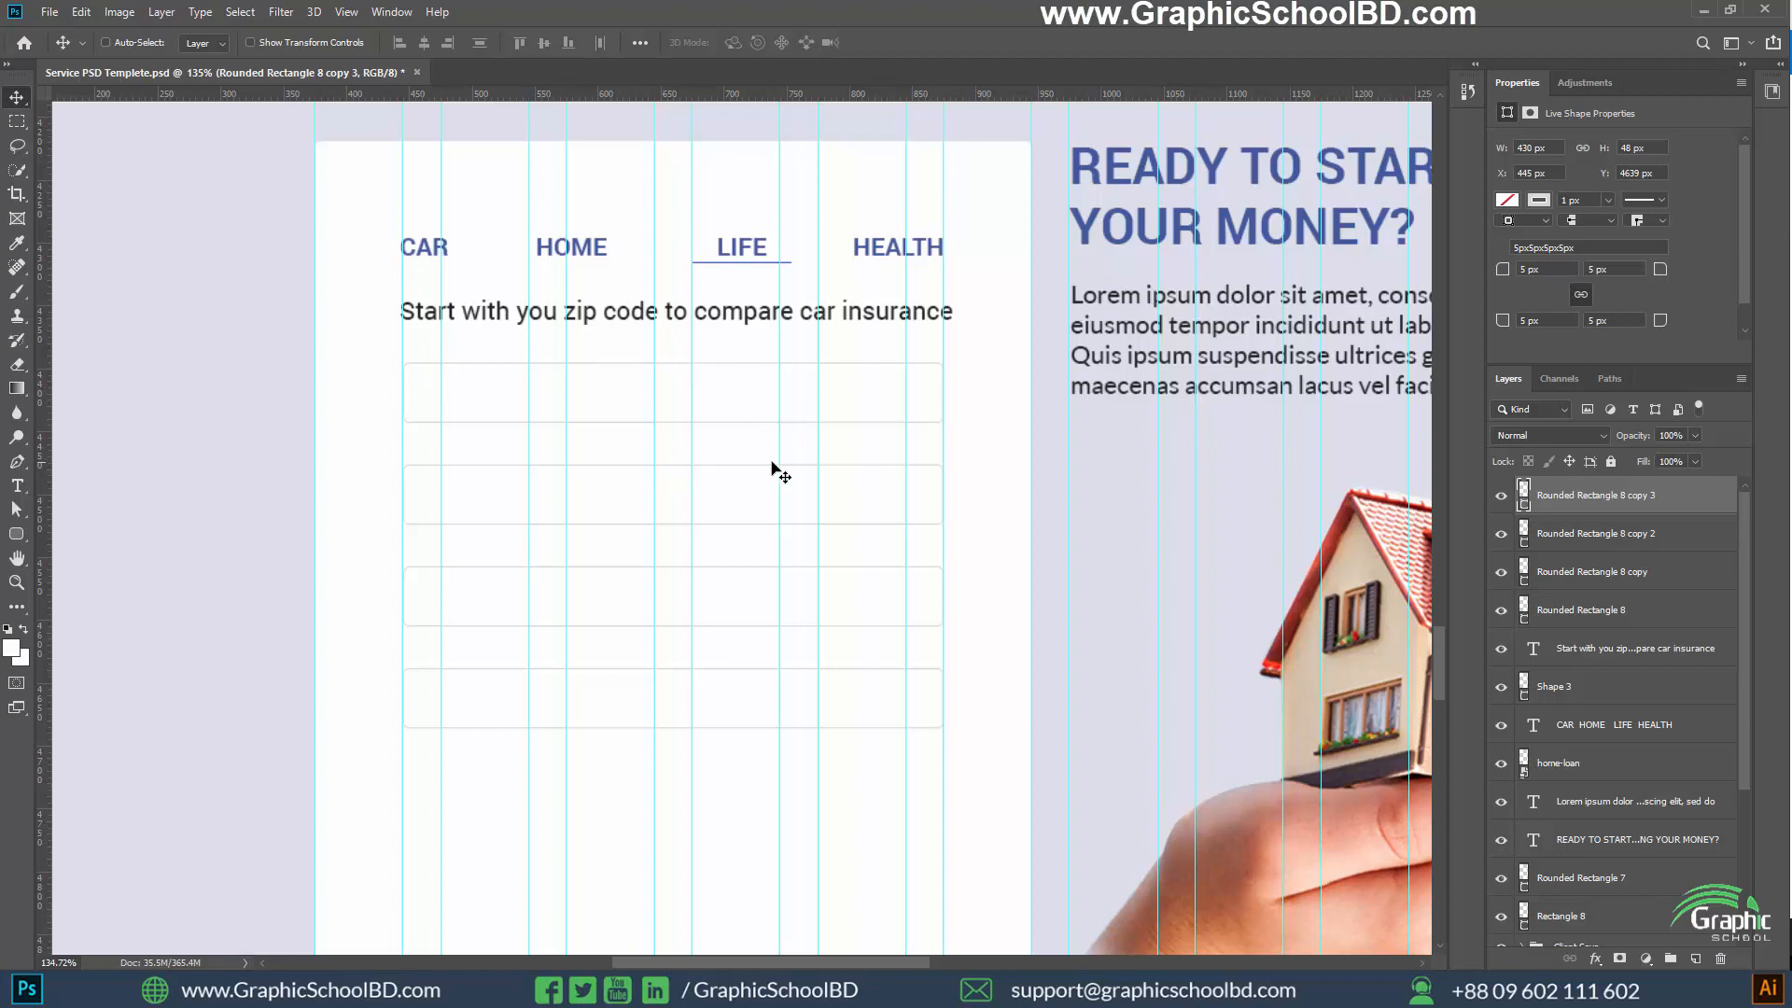
key("ctrl")
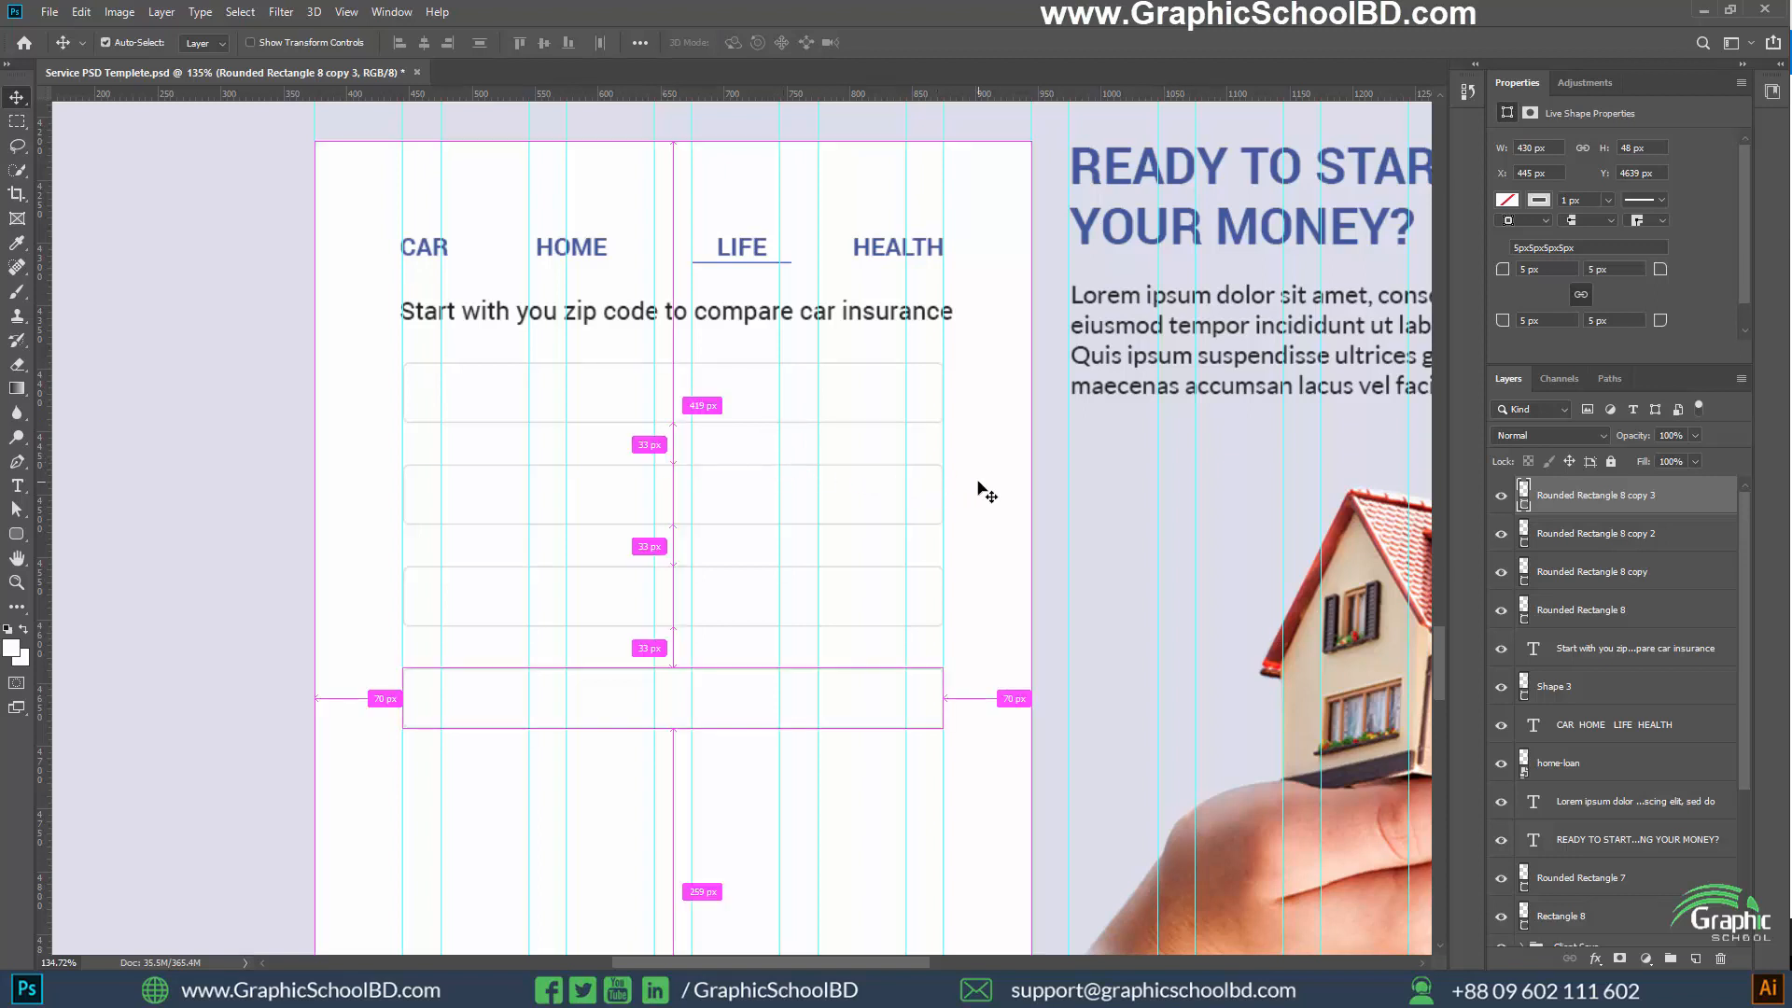
Start a text layer inside the top outlined form field with the text colour set to #242424
key("ctrl+h")
key("ctrl+h")
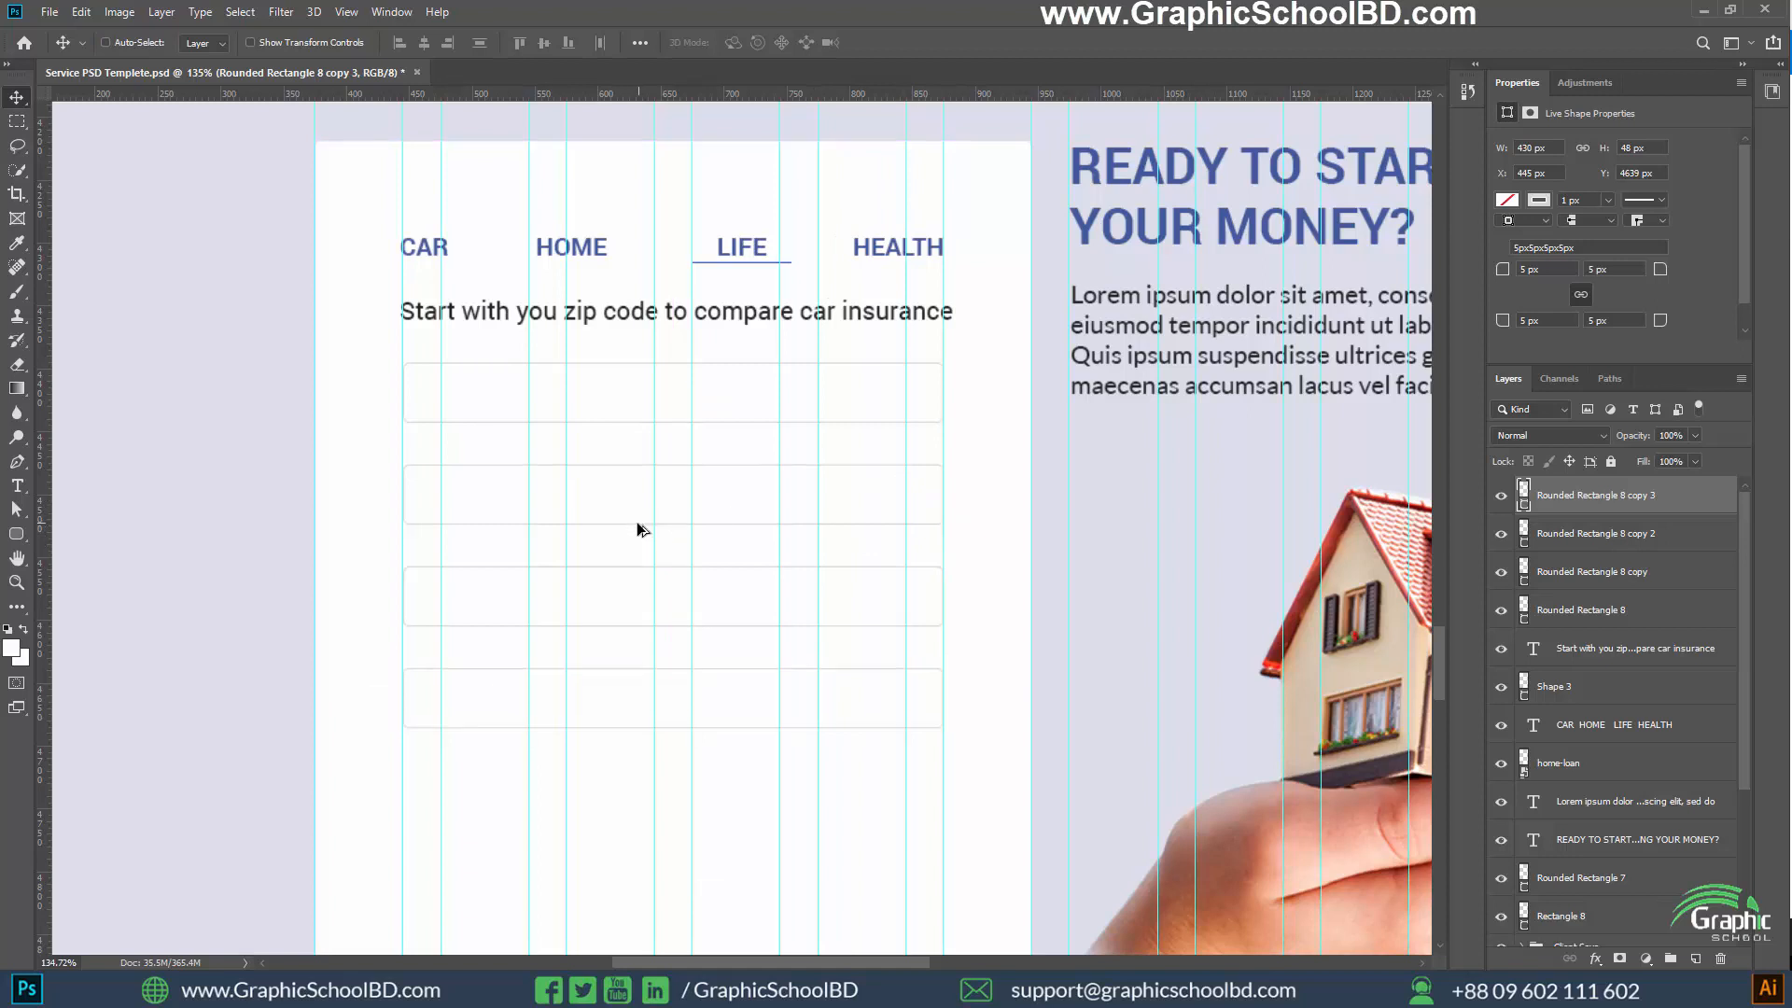
scroll(636, 523, "up", 1)
key("t")
left_click(420, 388)
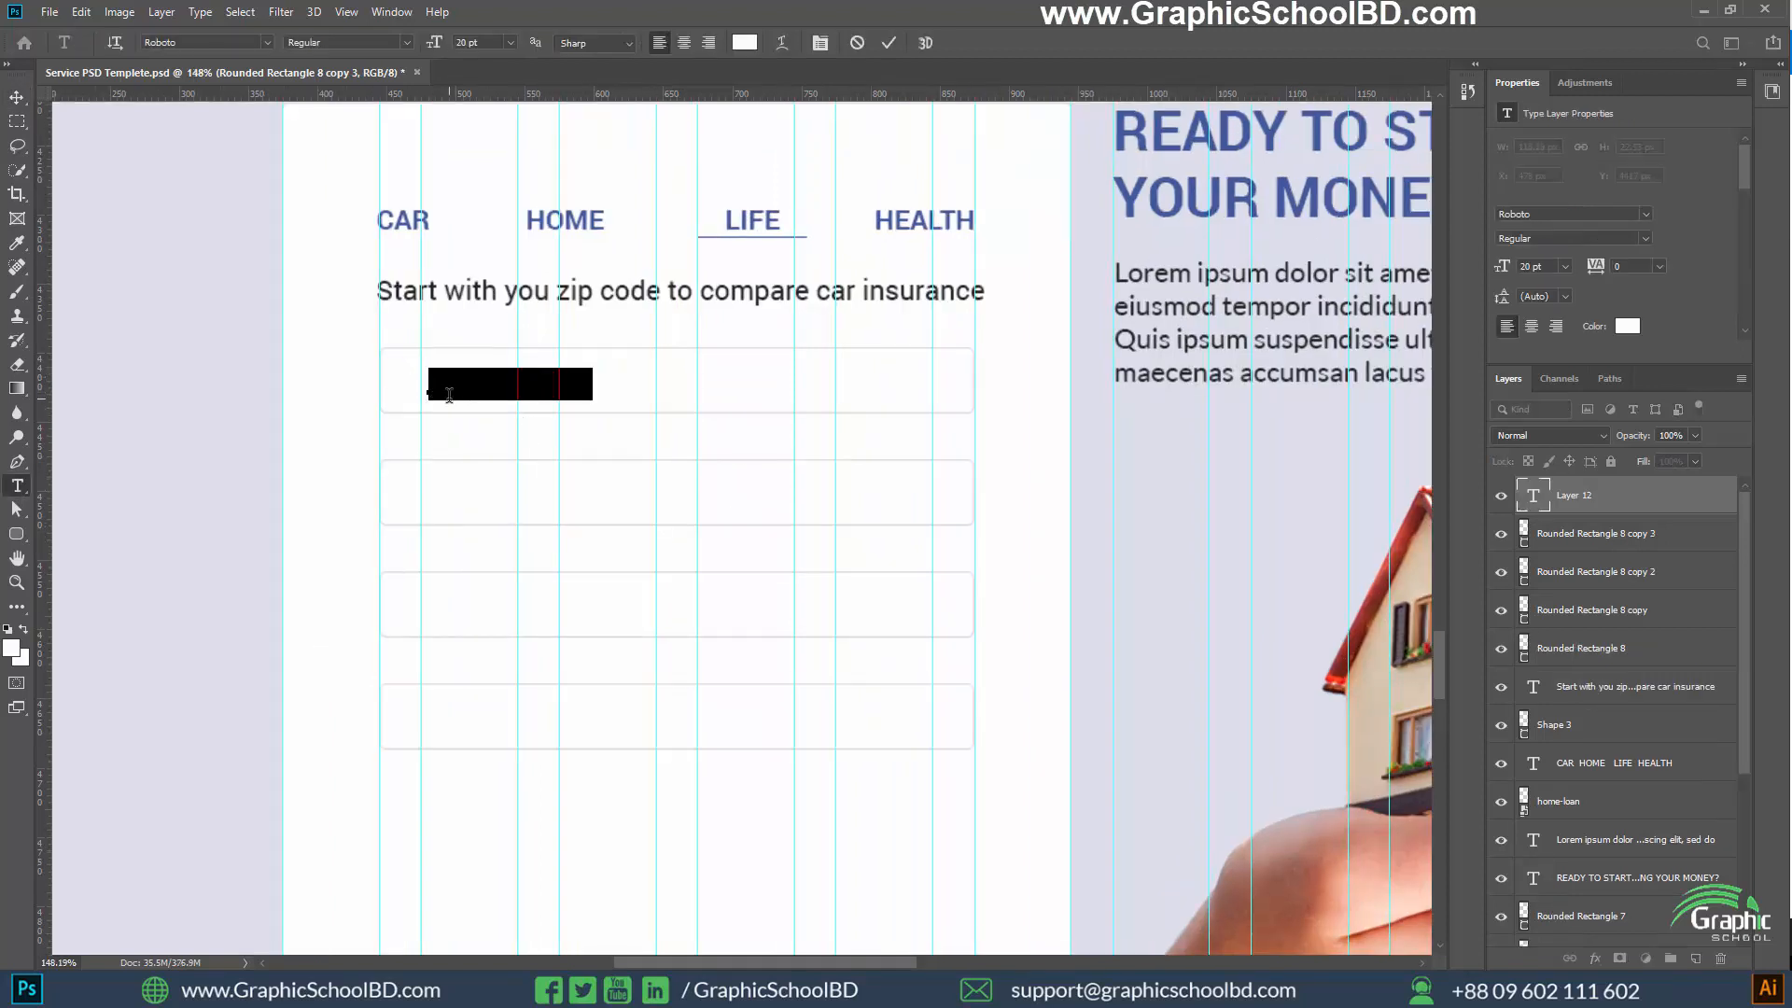
key("BackSpace")
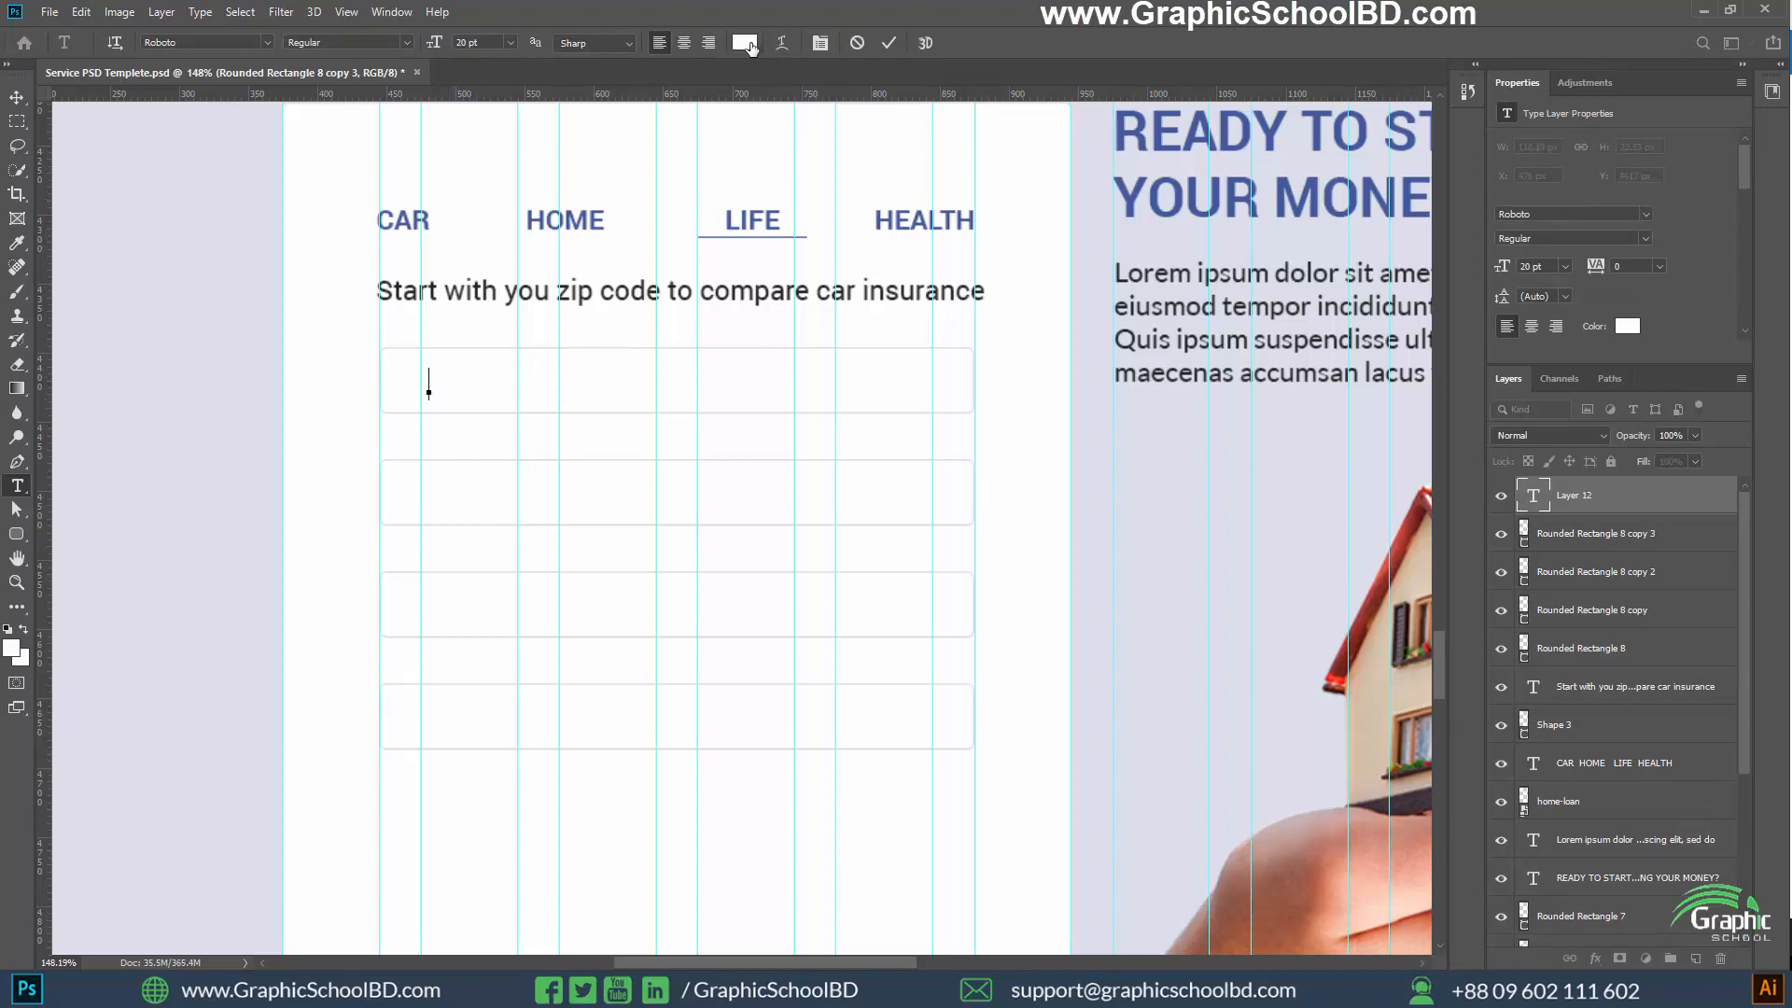
left_click(744, 43)
type("242")
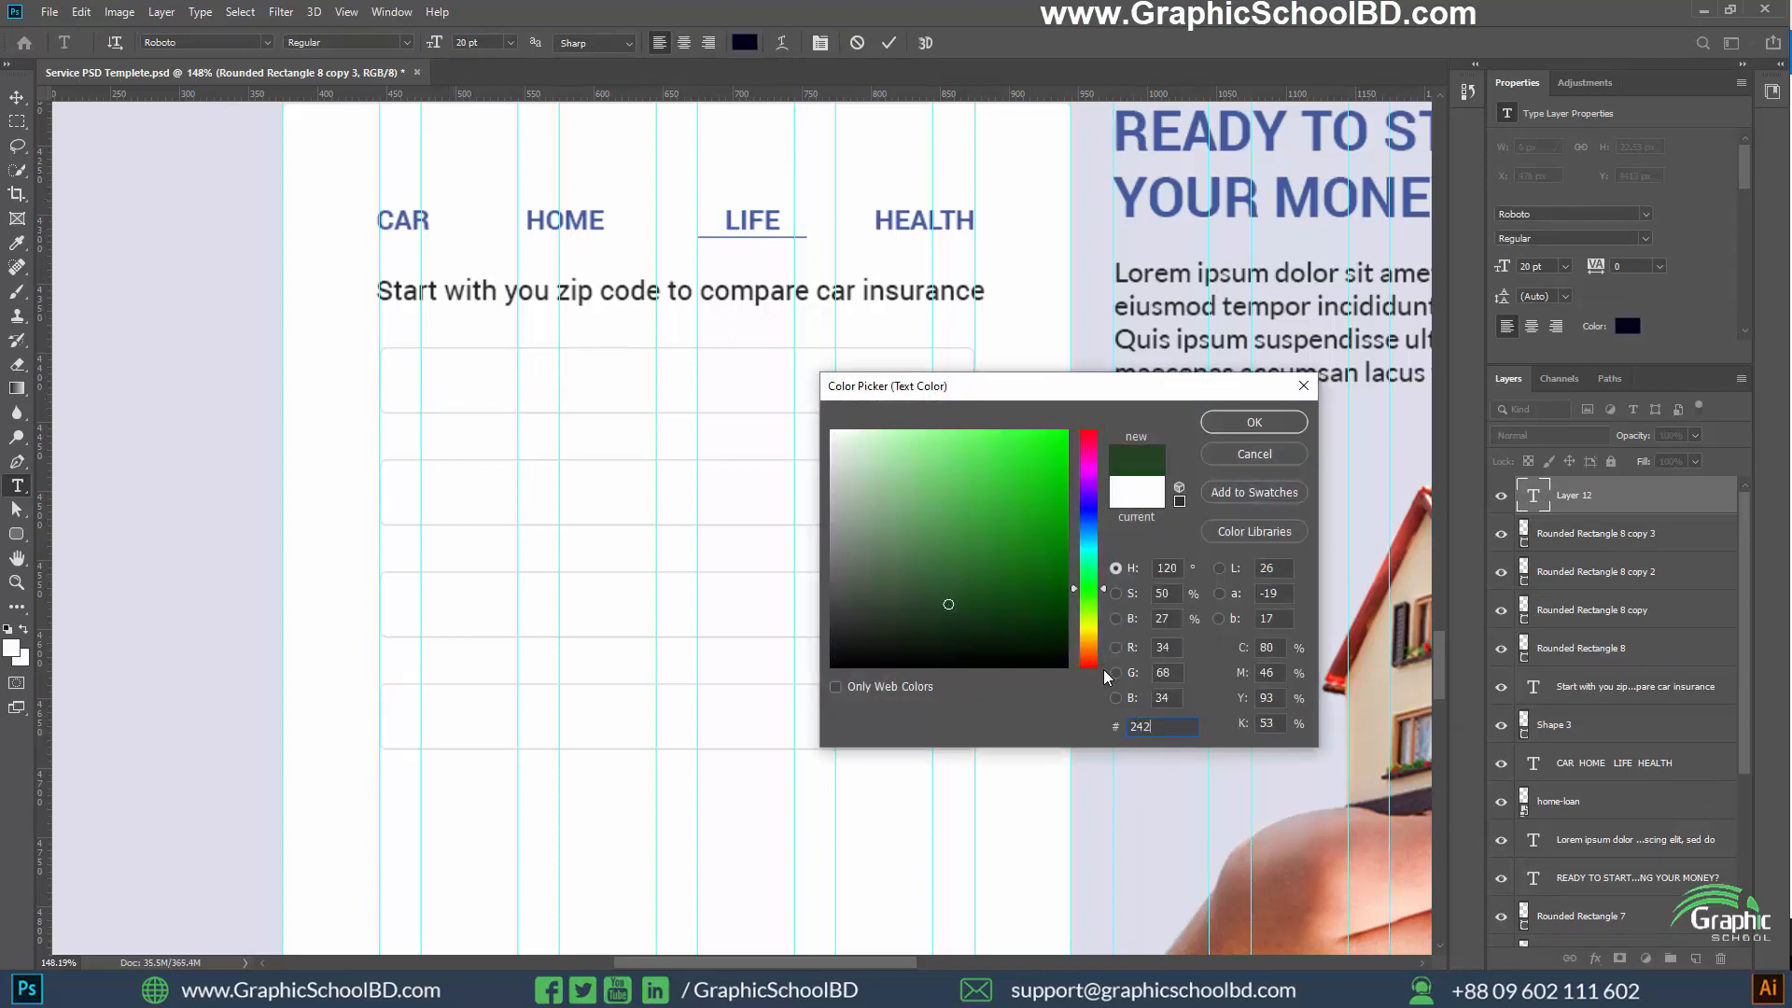
type("4242")
key("Return")
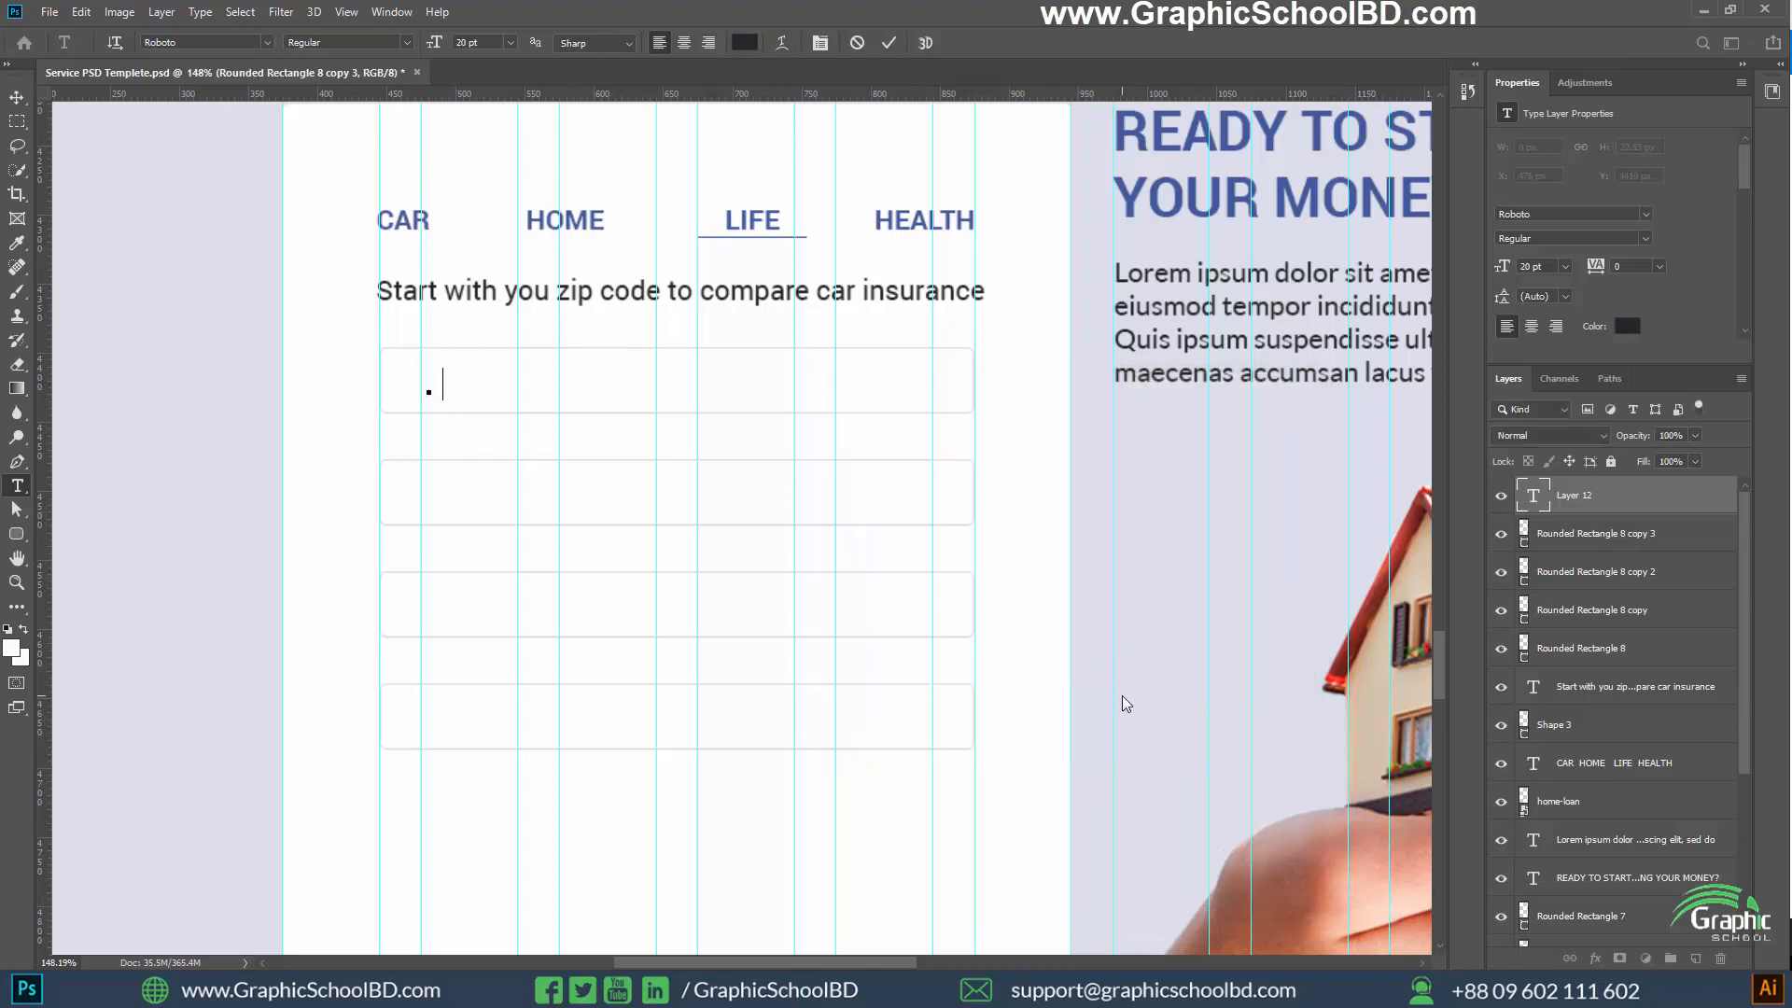
Enter the form labels YOUR NAME, EMAIL and PROPERTY TYPE on three separate lines
type("OUR")
key("BackSpace")
key("BackSpace")
key("BackSpace")
key("BackSpace")
type("YOUR NAM")
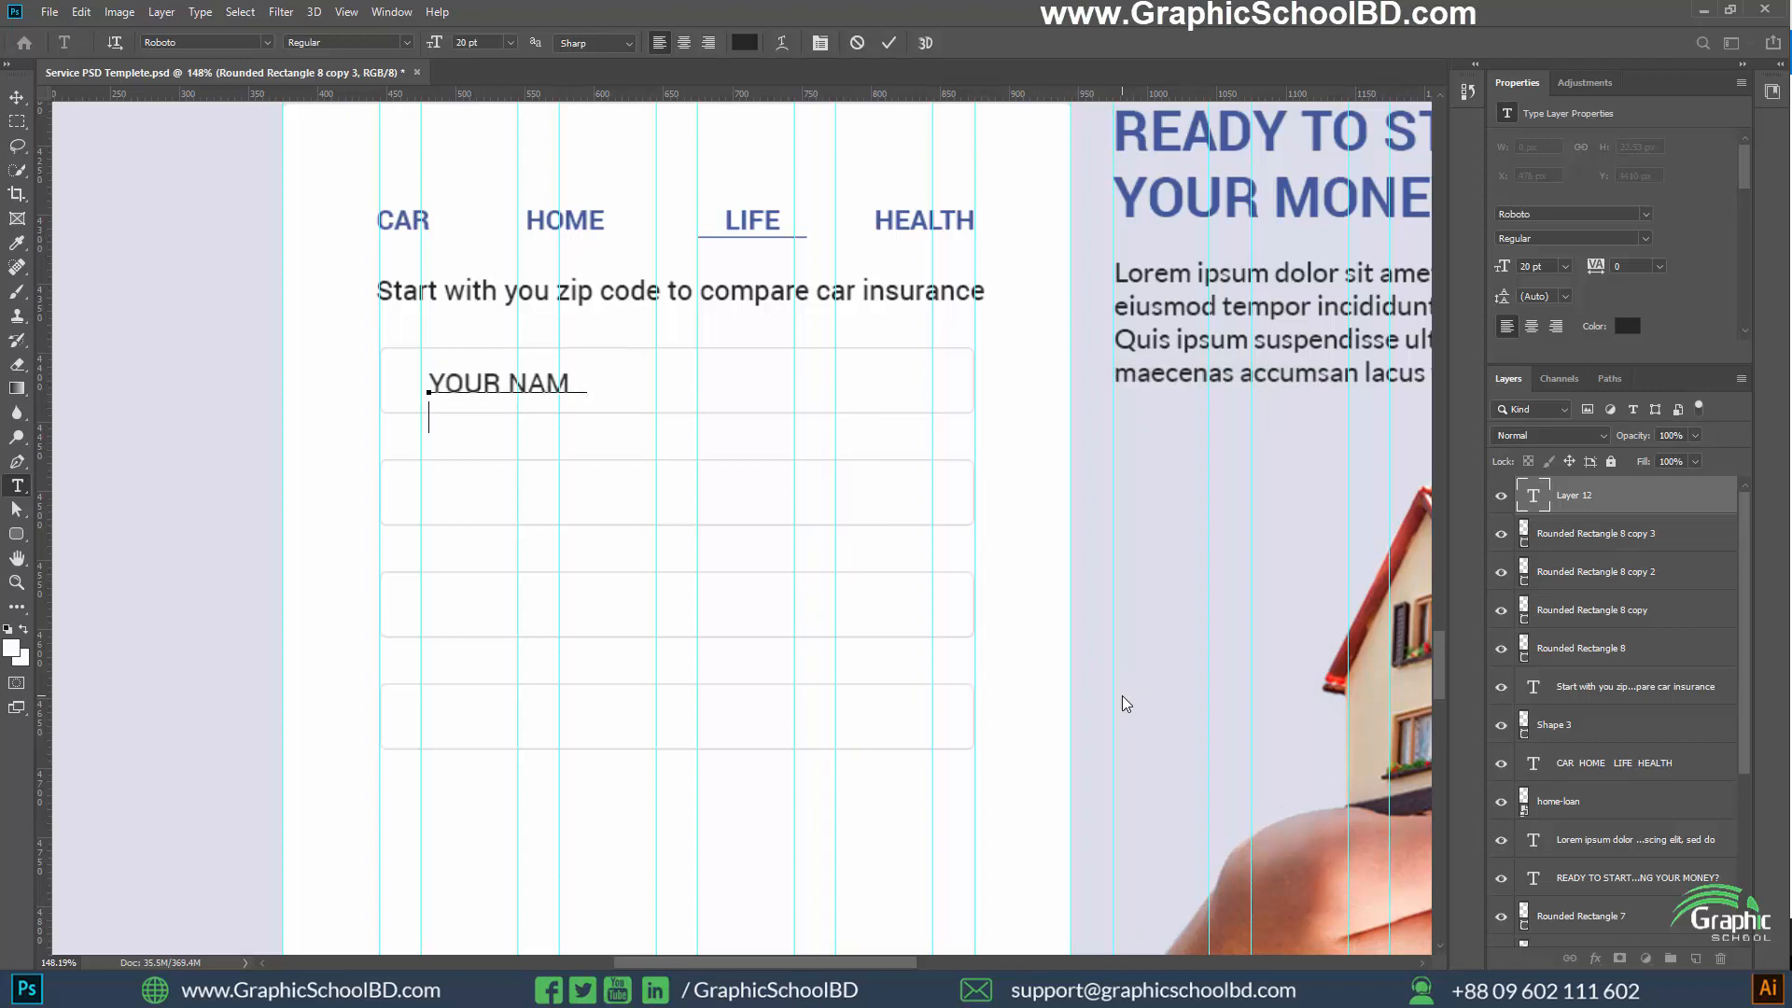
type("E EMAIL ")
type("PRO")
type("PER")
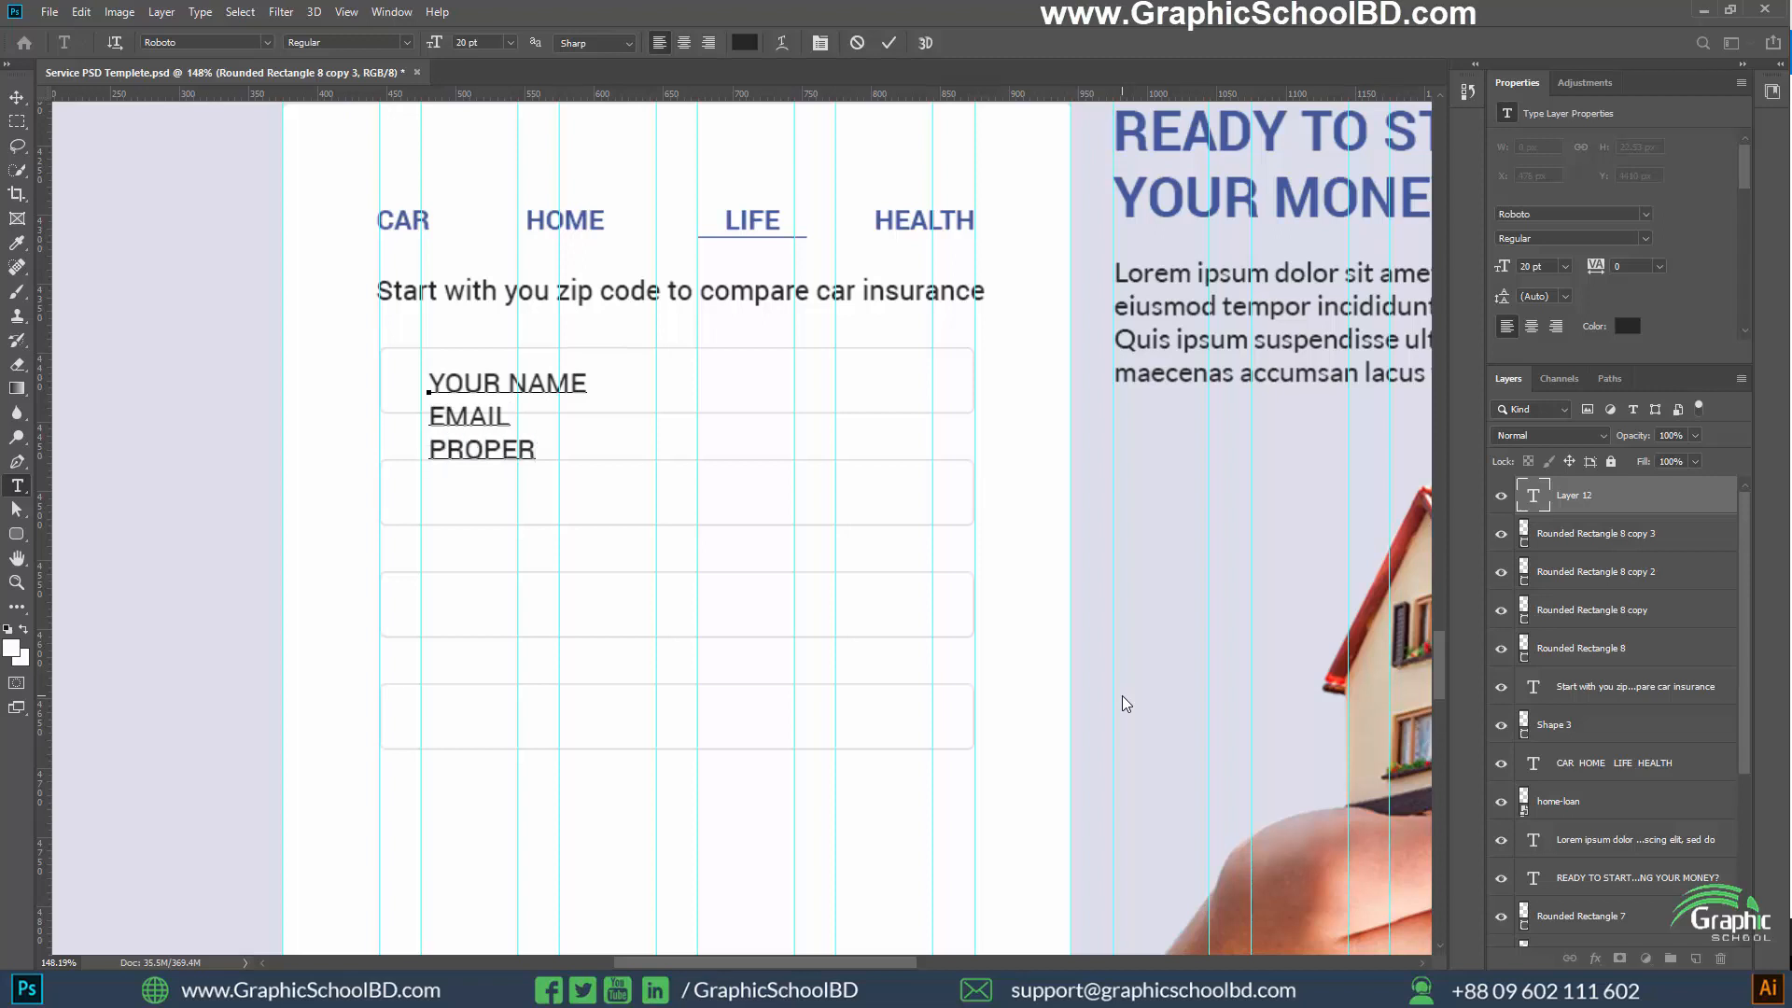
type("TY TYPE")
Add a fourth line reading START SAVING TODAY below PROPERTY TYPE
key("ctrl+a")
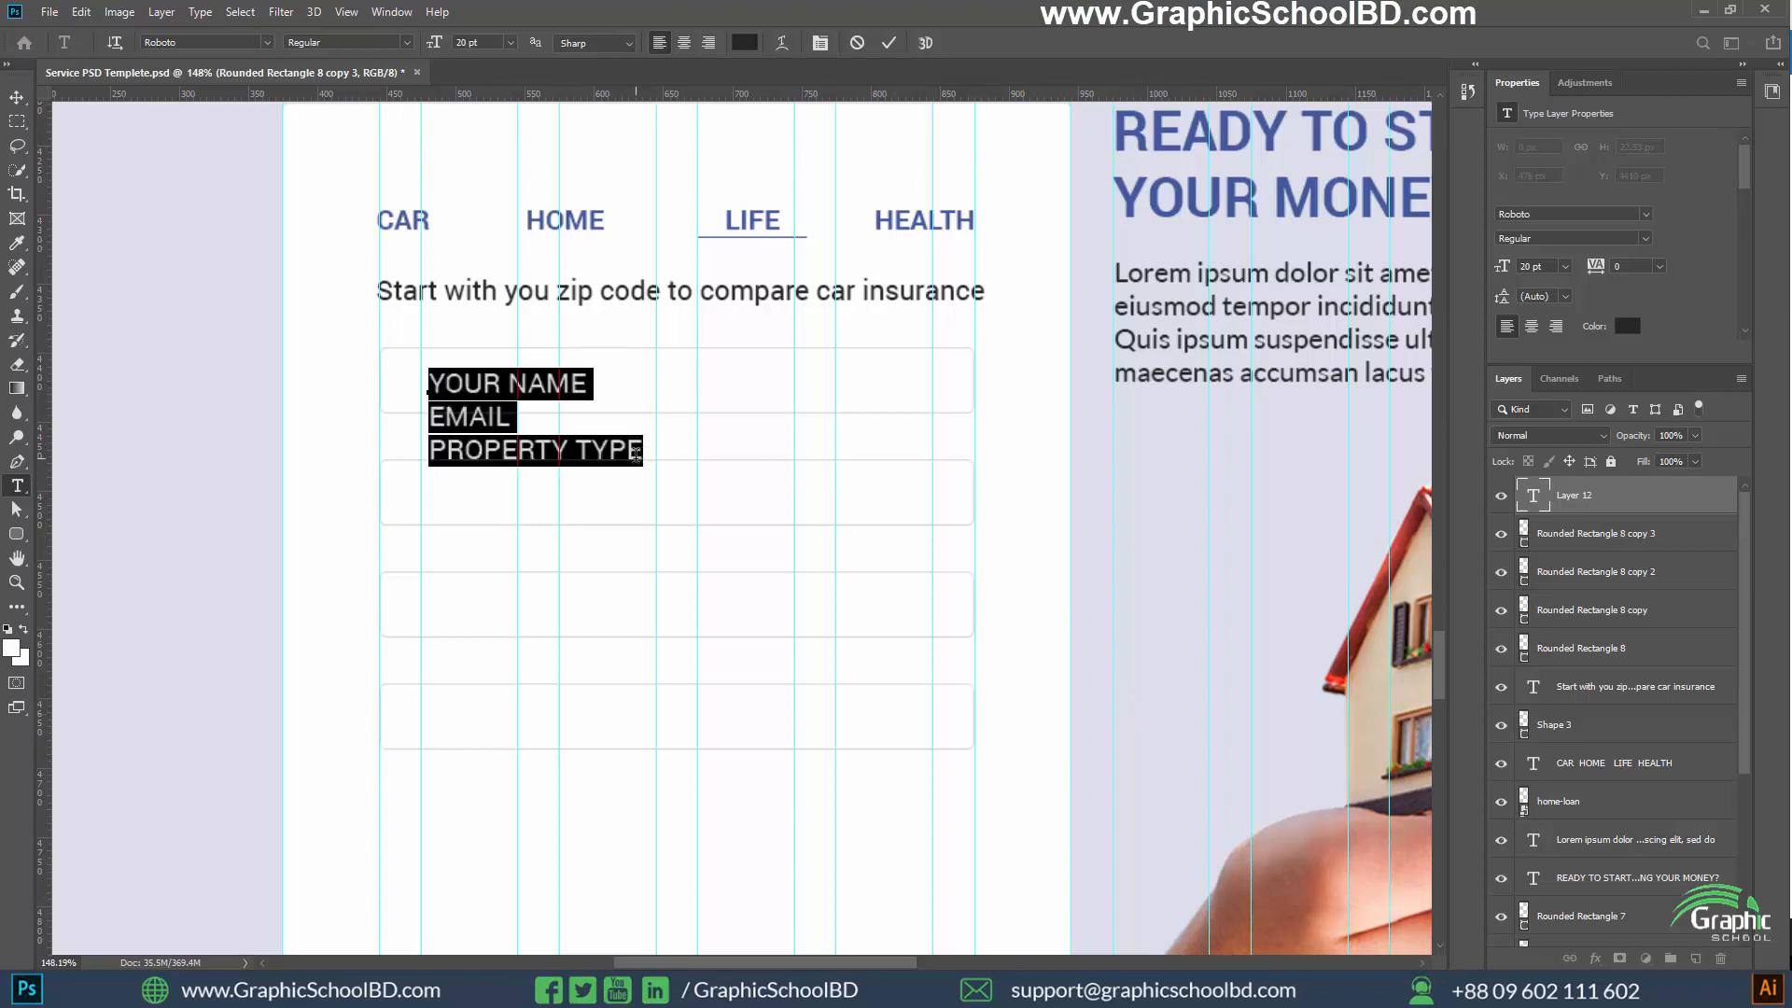
left_click(636, 455)
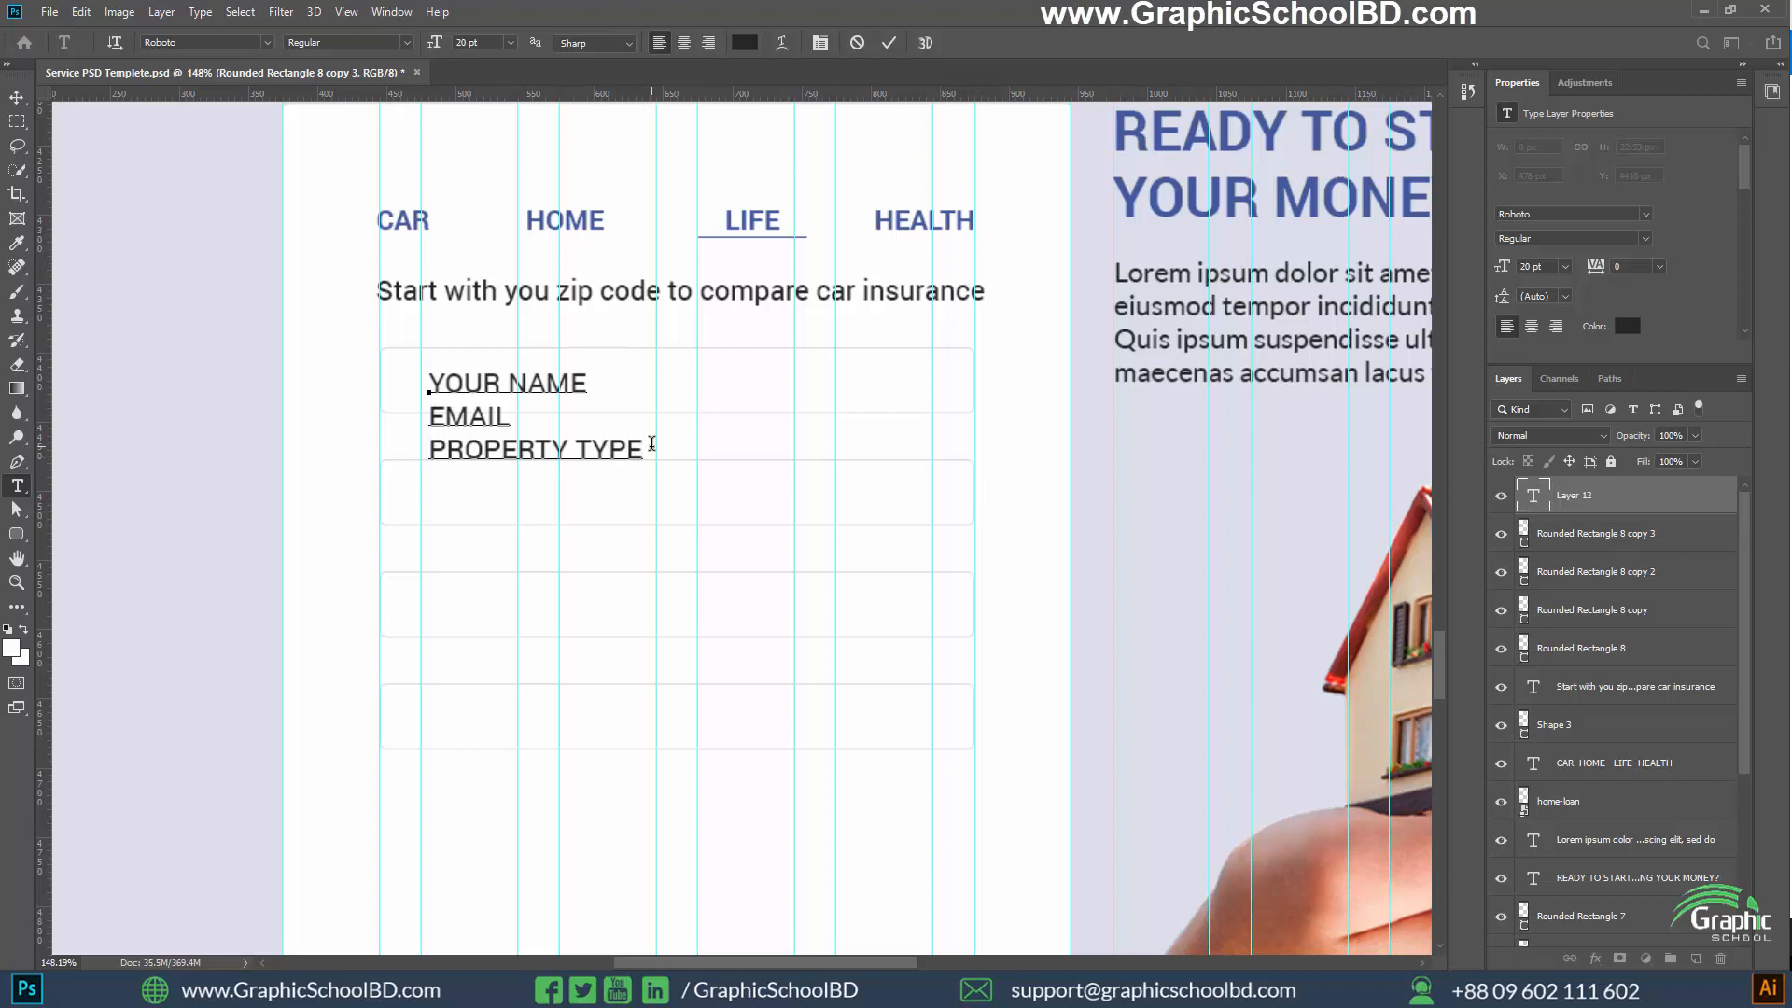
type("START SAVING TYO")
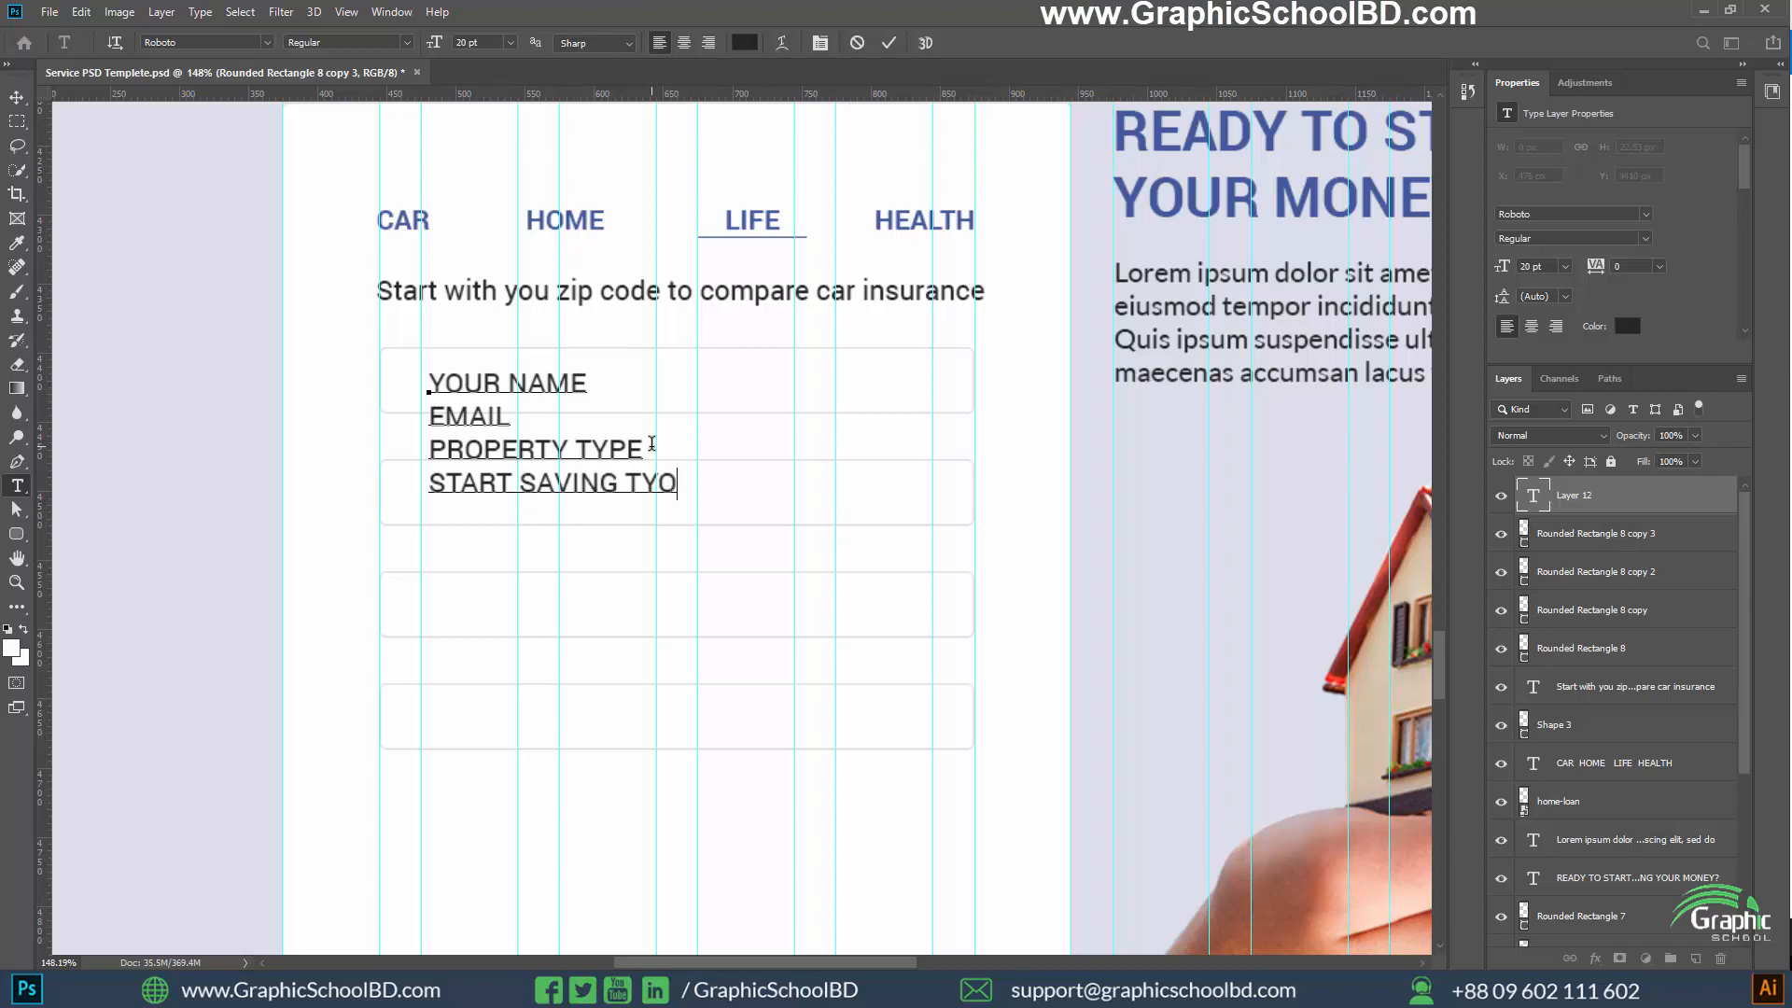
key("BackSpace")
key("BackSpace")
type("ODAY")
Set the leading of all four label lines to 80 pt so each line sits in its own outlined field
key("ctrl")
key("ctrl+a")
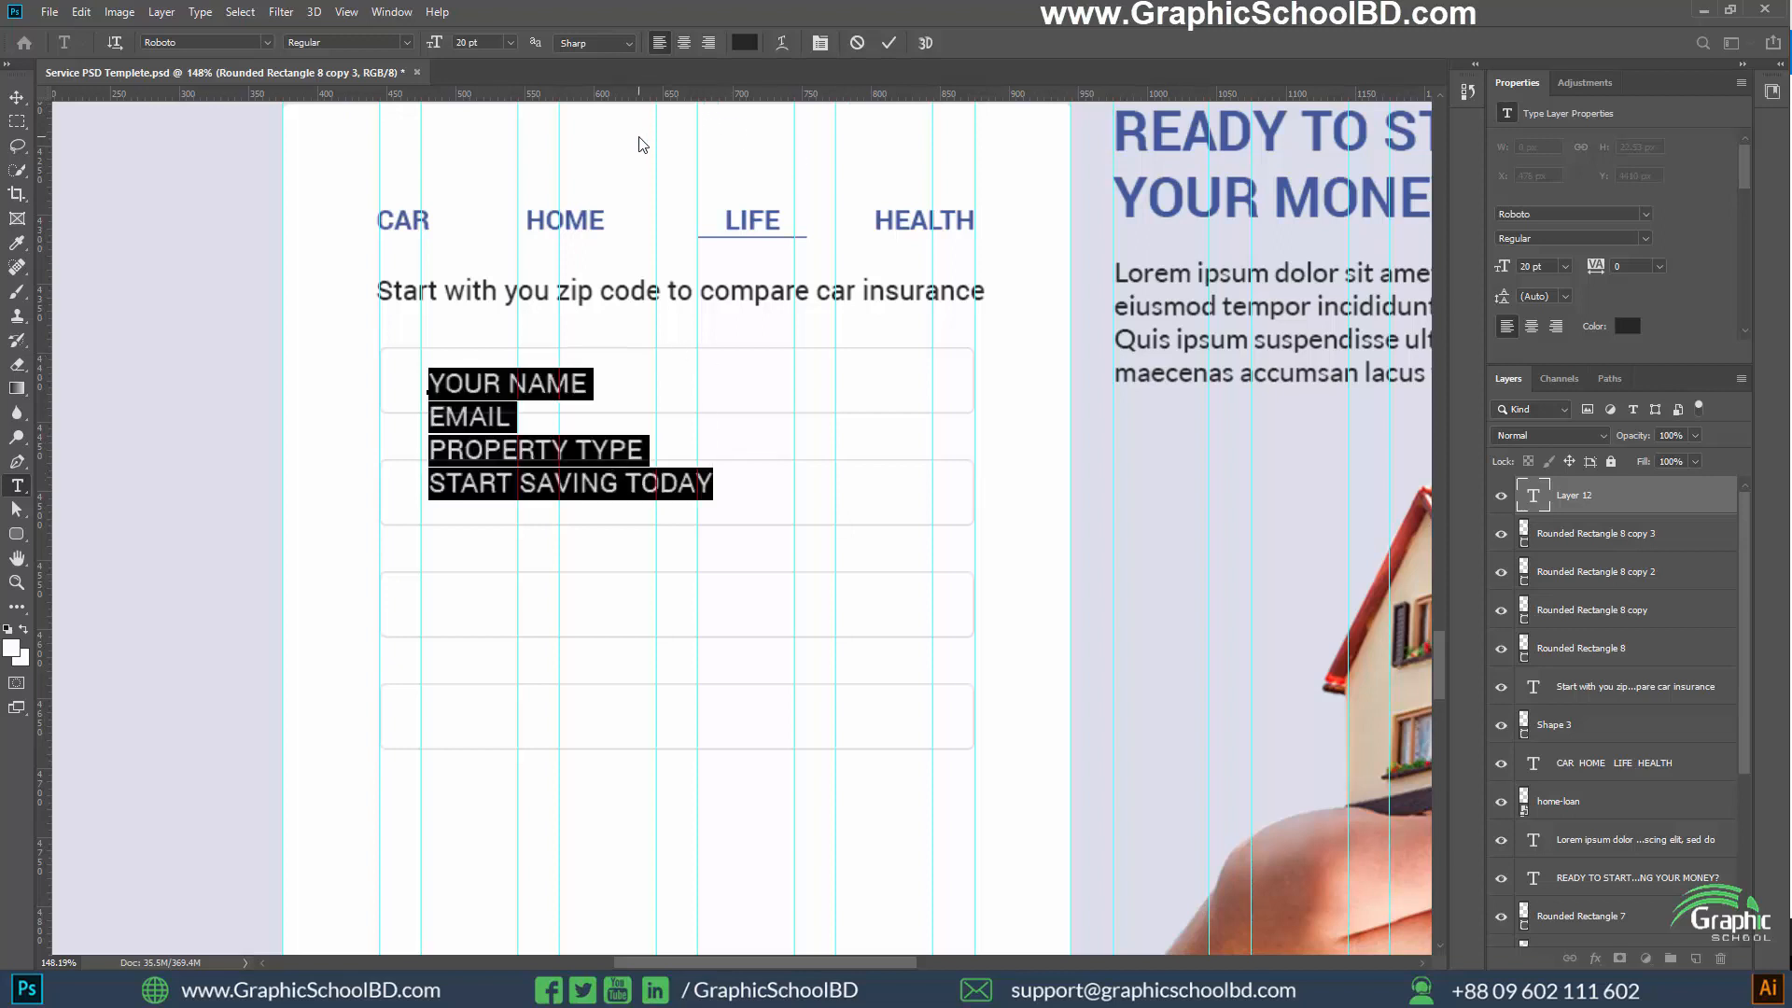
key("ctrl+t")
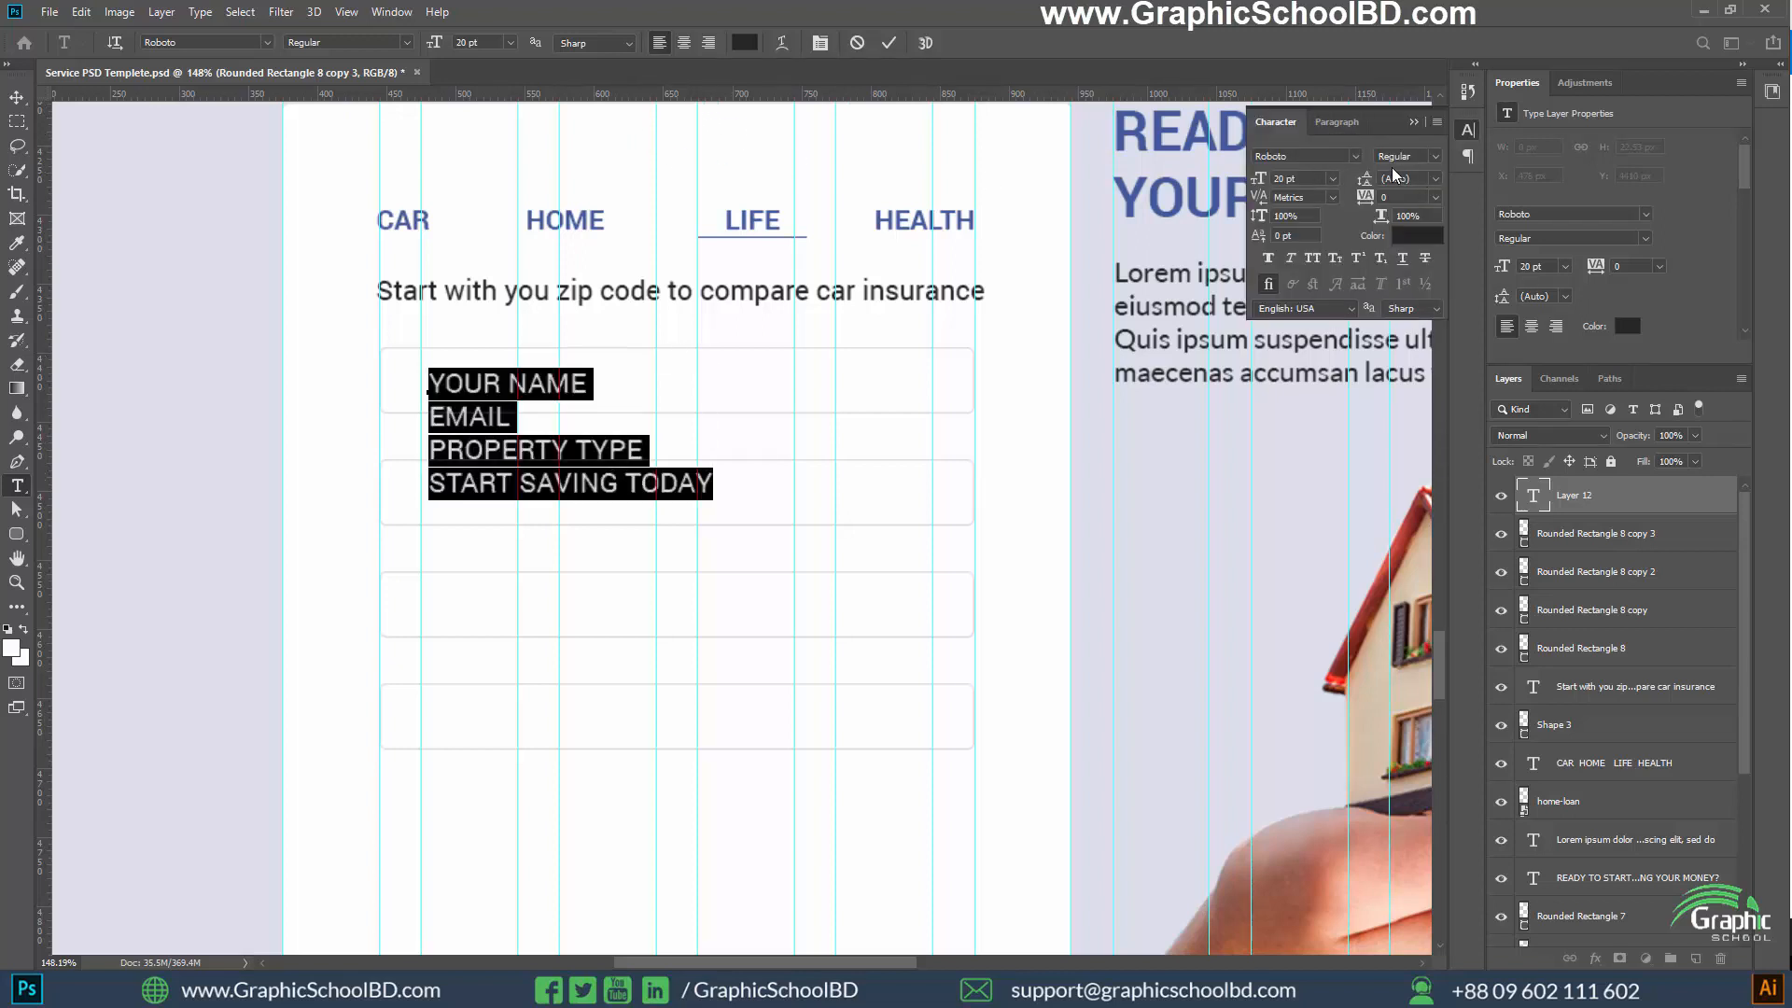
key("Up")
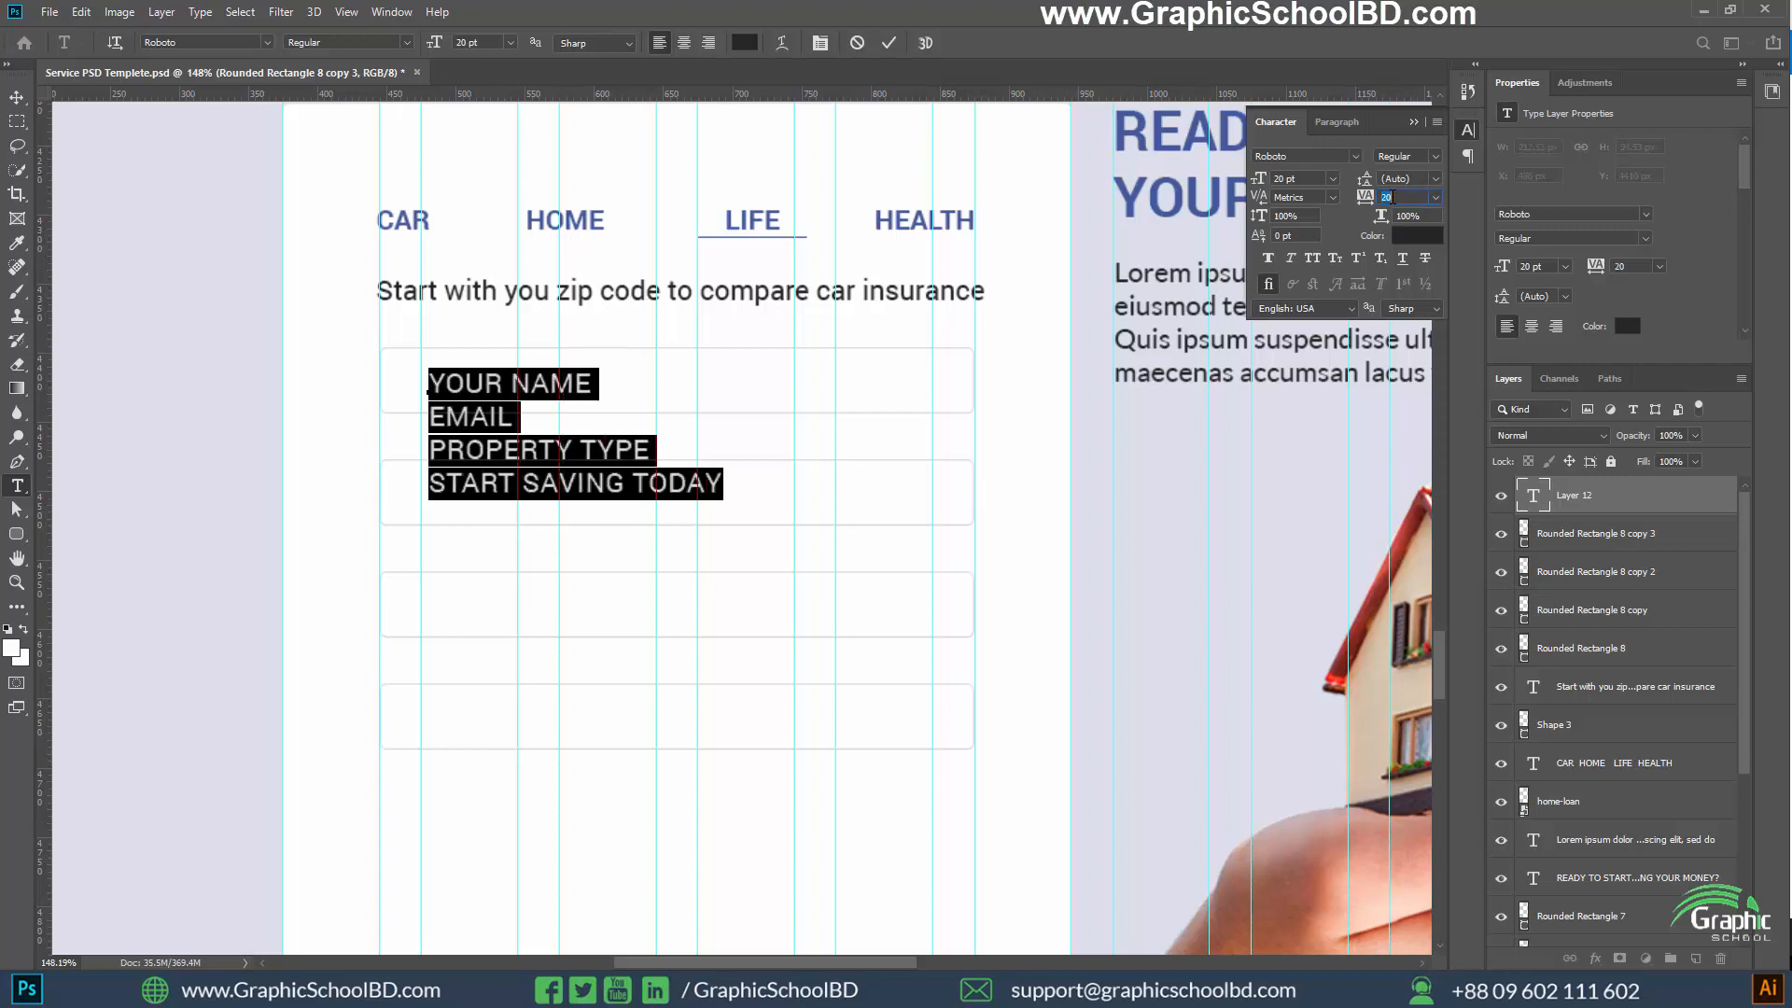
key("Down")
left_click(1406, 180)
key("Up")
key("Up")
key("Up")
key("Up")
key("Up")
key("Up")
key("Up")
key("Up")
key("Up")
key("Up")
key("Up")
key("Up")
key("Up")
key("Up")
key("Up")
key("Up")
key("Up")
key("Up")
key("Up")
key("Up")
key("Up")
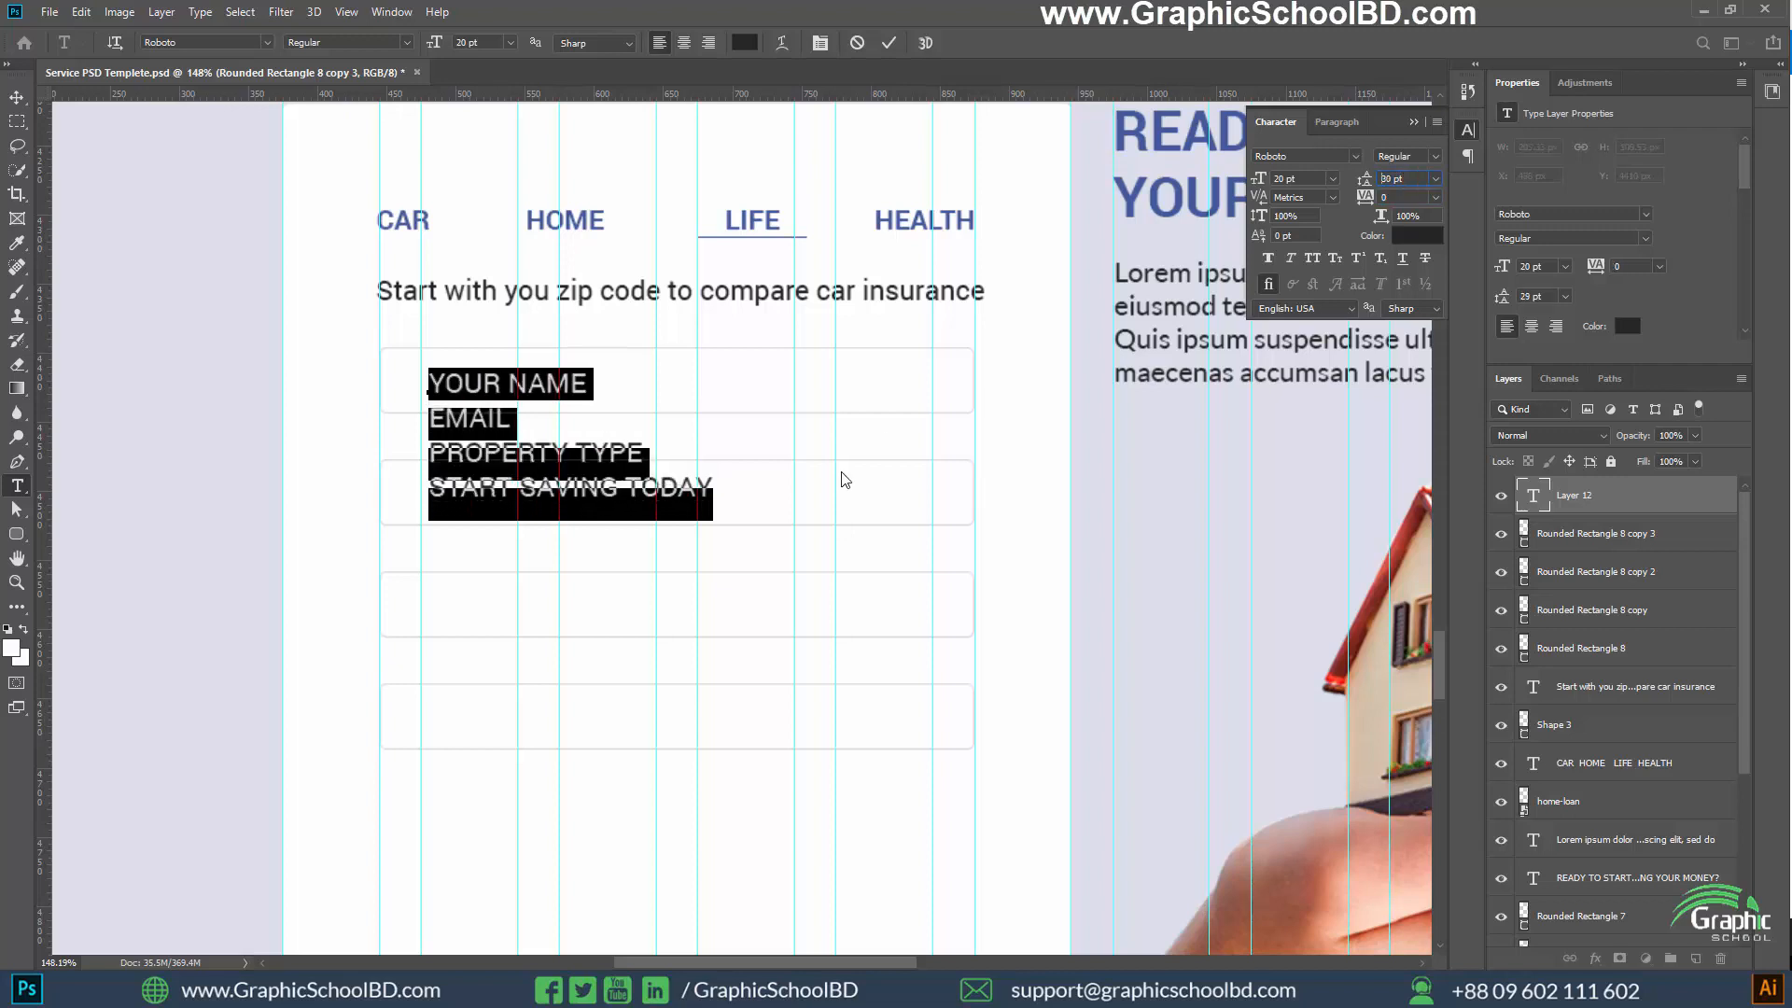
key("Up")
key("Up")
key("Up")
key("Up")
key("Up")
key("Up")
key("Up")
key("Up")
key("Up")
key("Up")
key("Up")
key("Up")
key("Up")
key("Up")
key("Up")
key("Up")
key("Up")
key("Up")
key("Up")
key("Up")
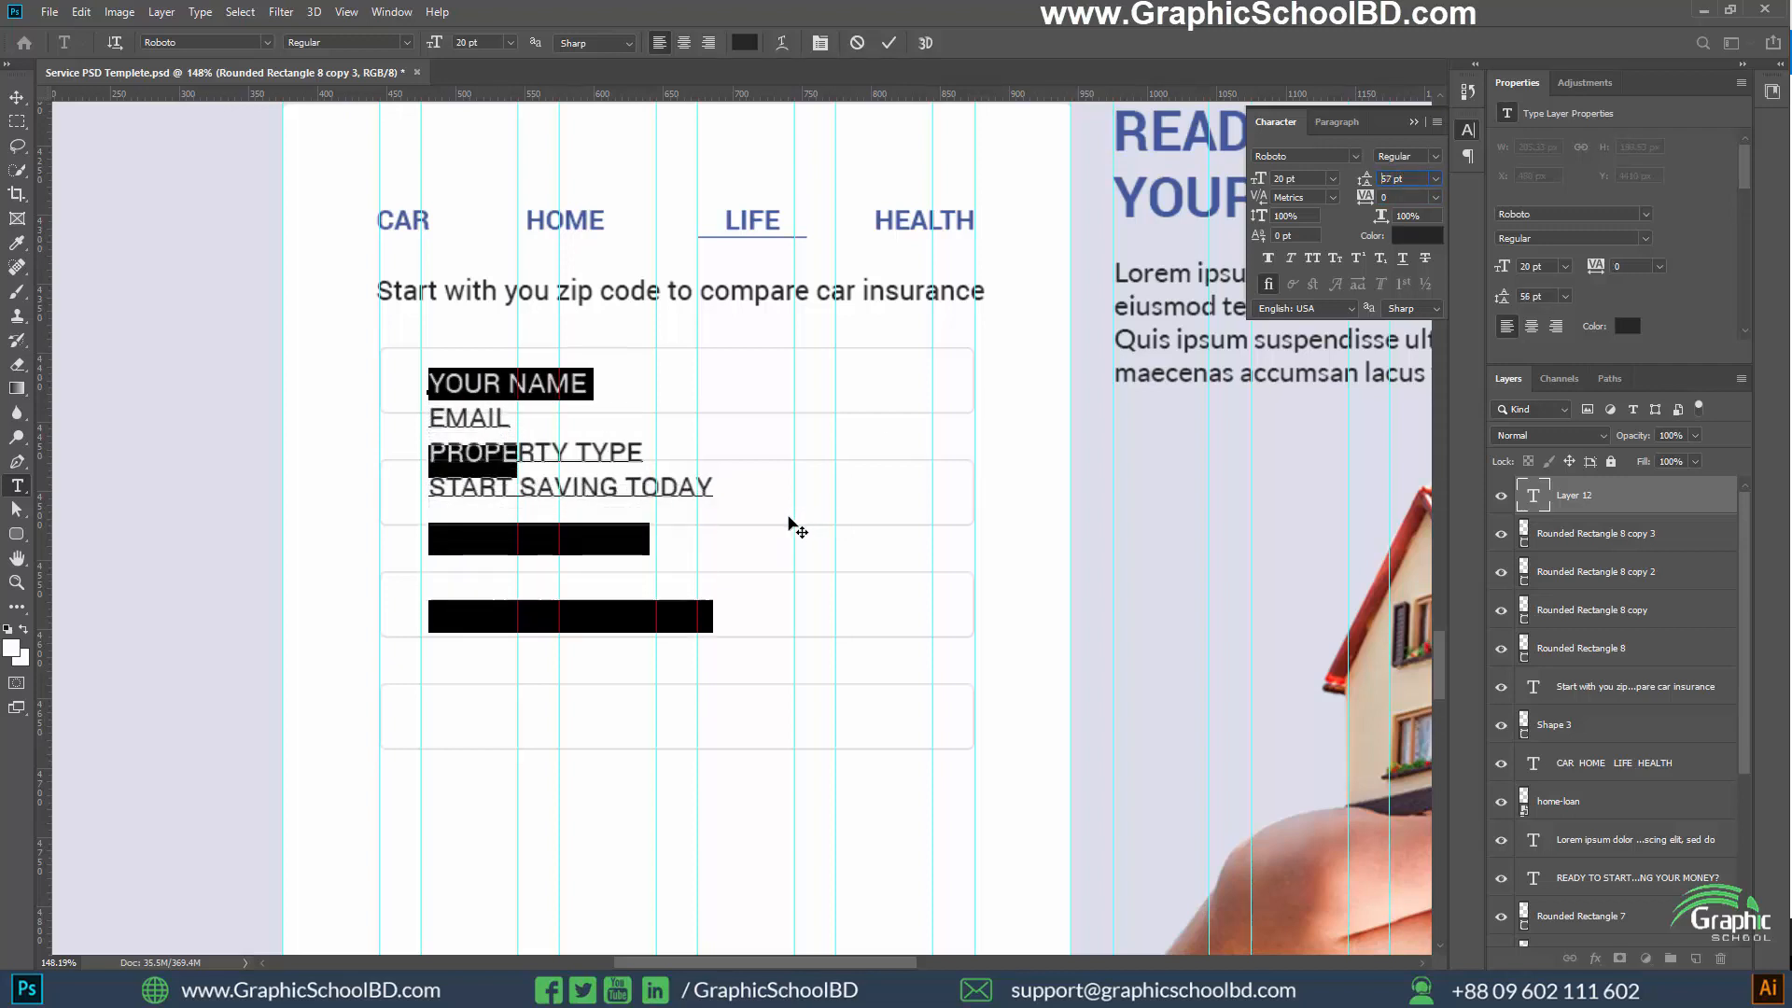
key("Up")
key("Up")
key("Up")
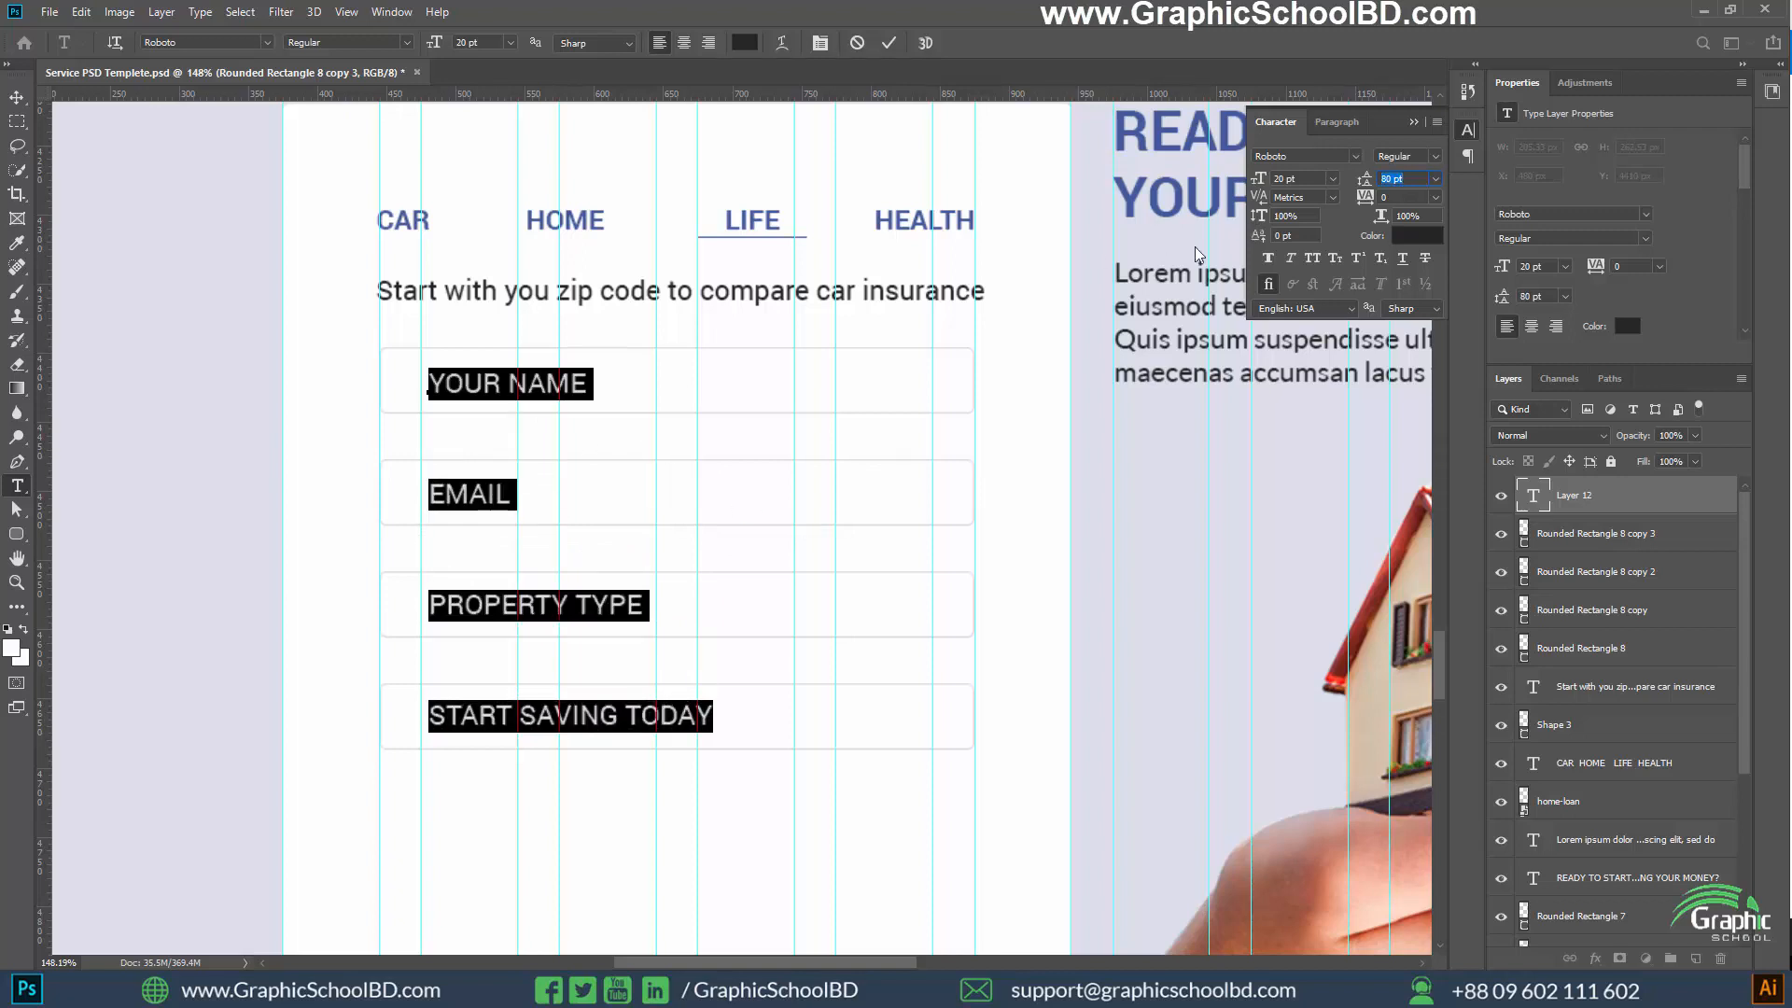
Indent START SAVING TODAY with leading spaces to roughly centre it in the lowest field, and commit the text
triple_click(645, 709)
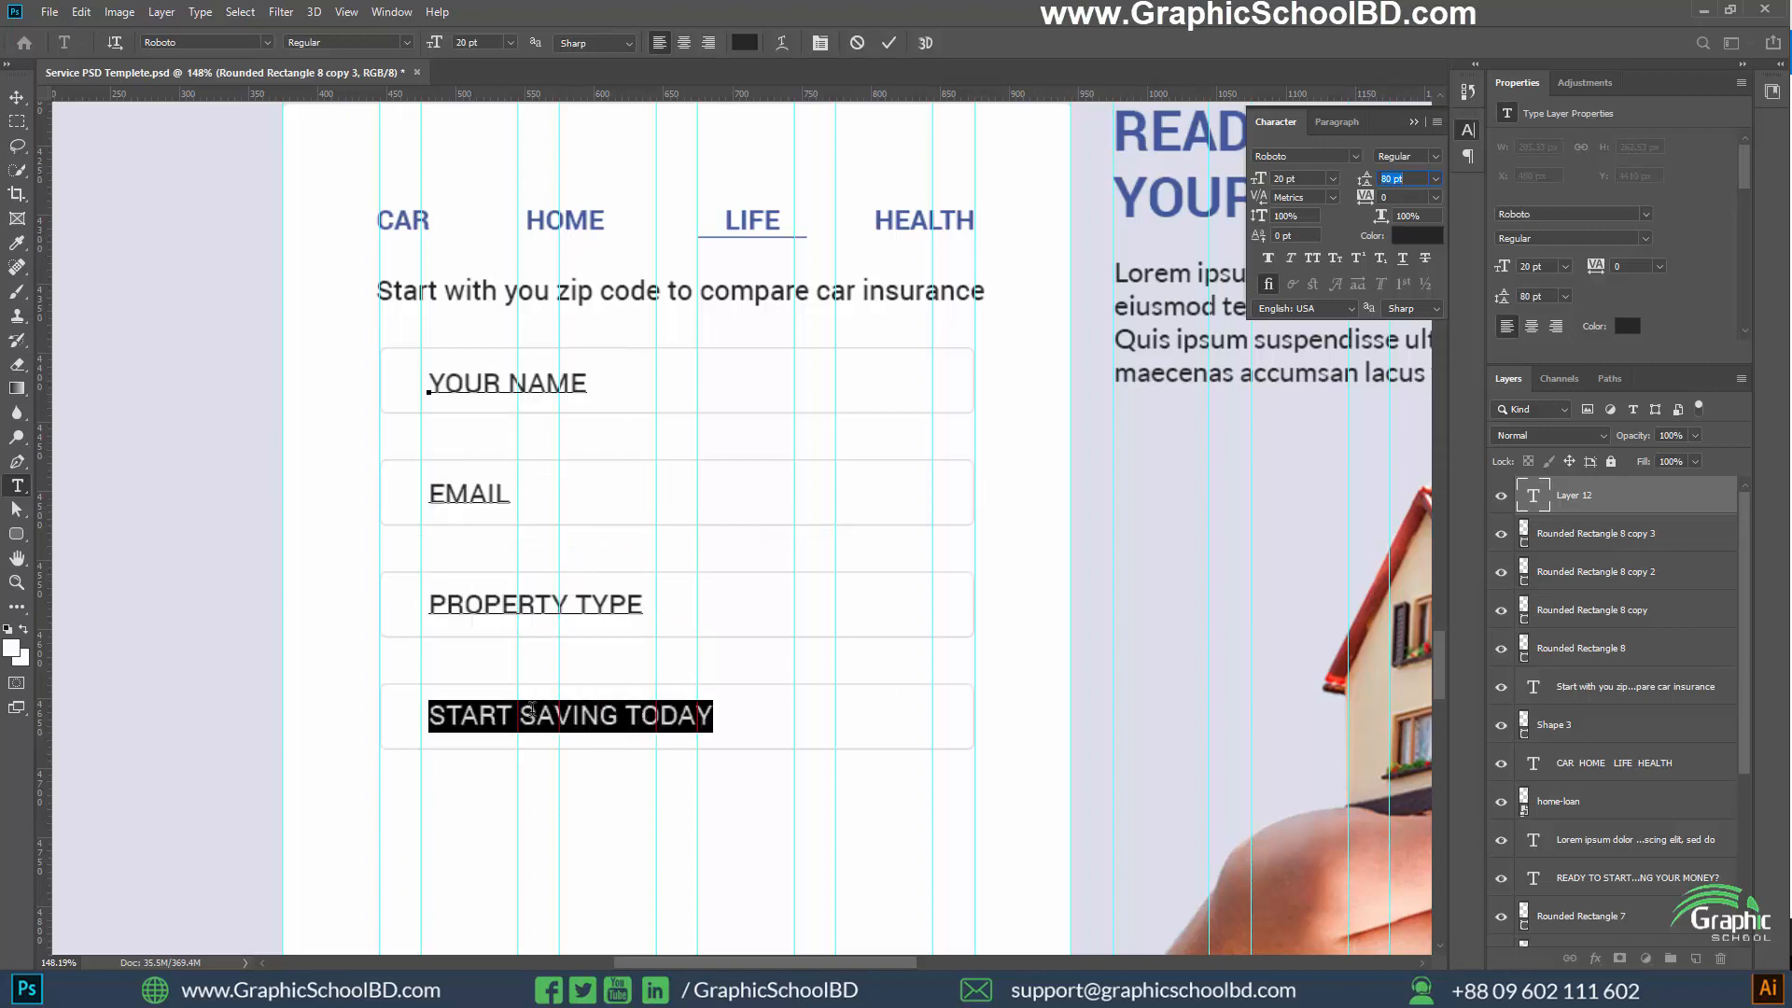
left_click(532, 710)
left_click(435, 711)
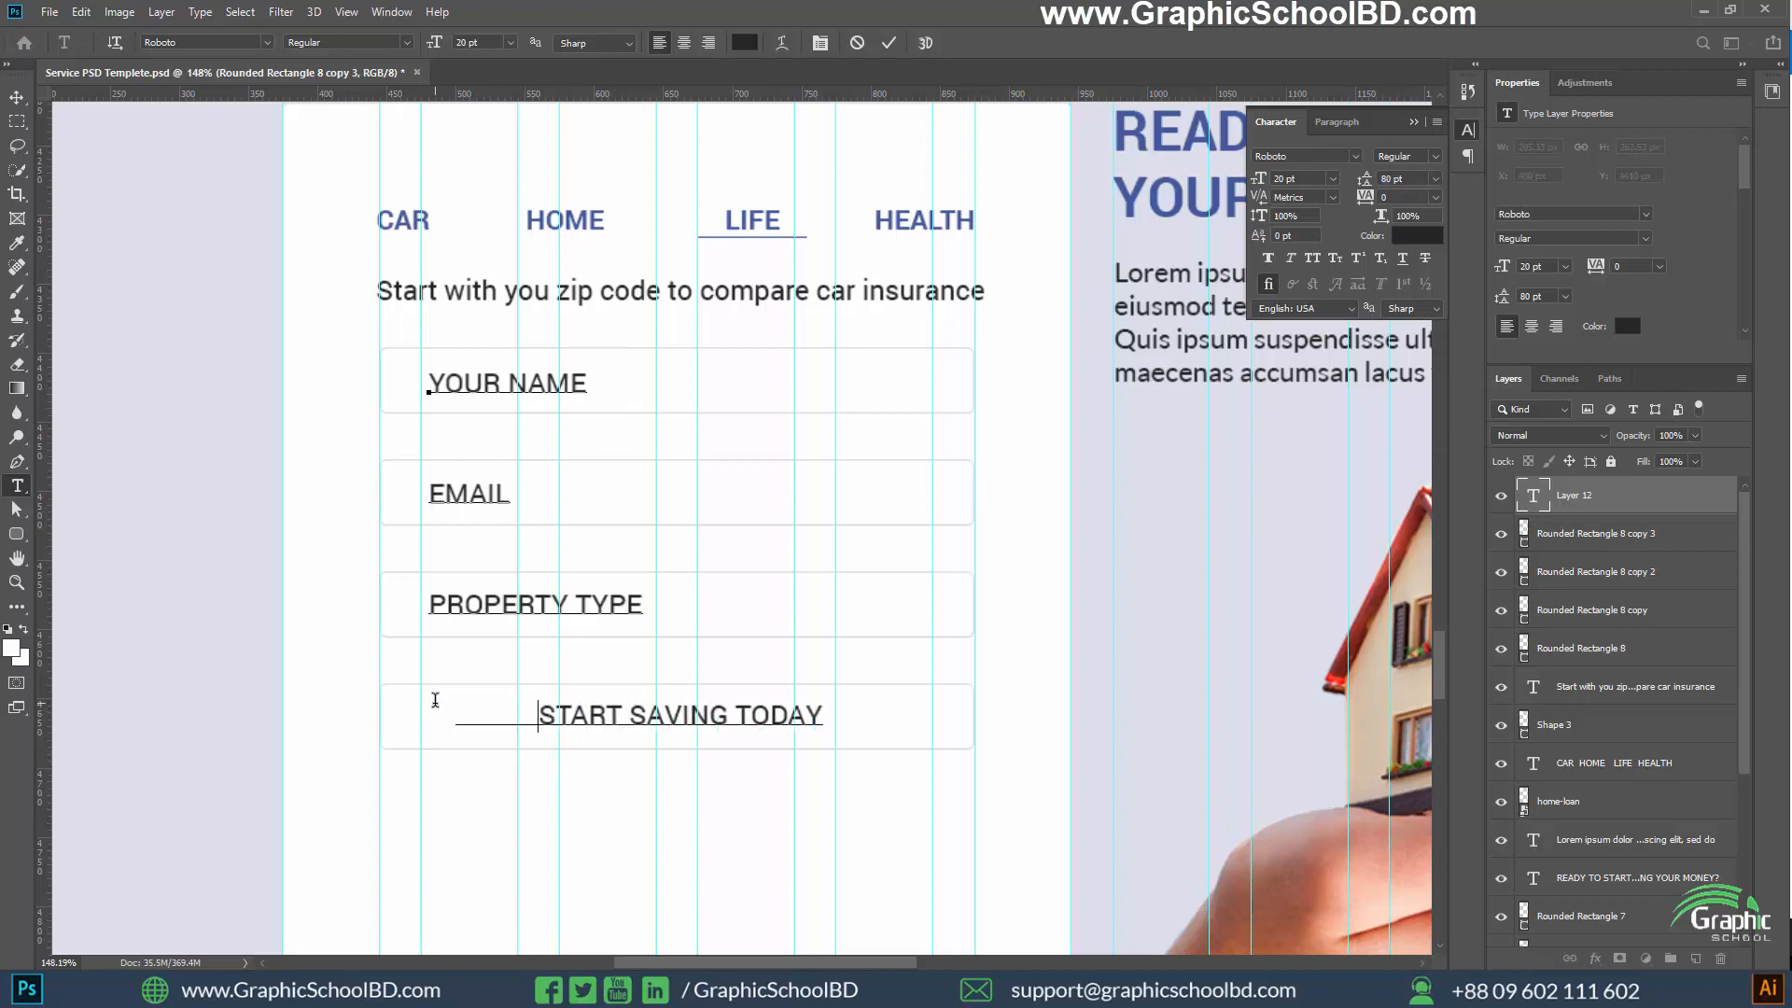
key("BackSpace")
key("ctrl+Return")
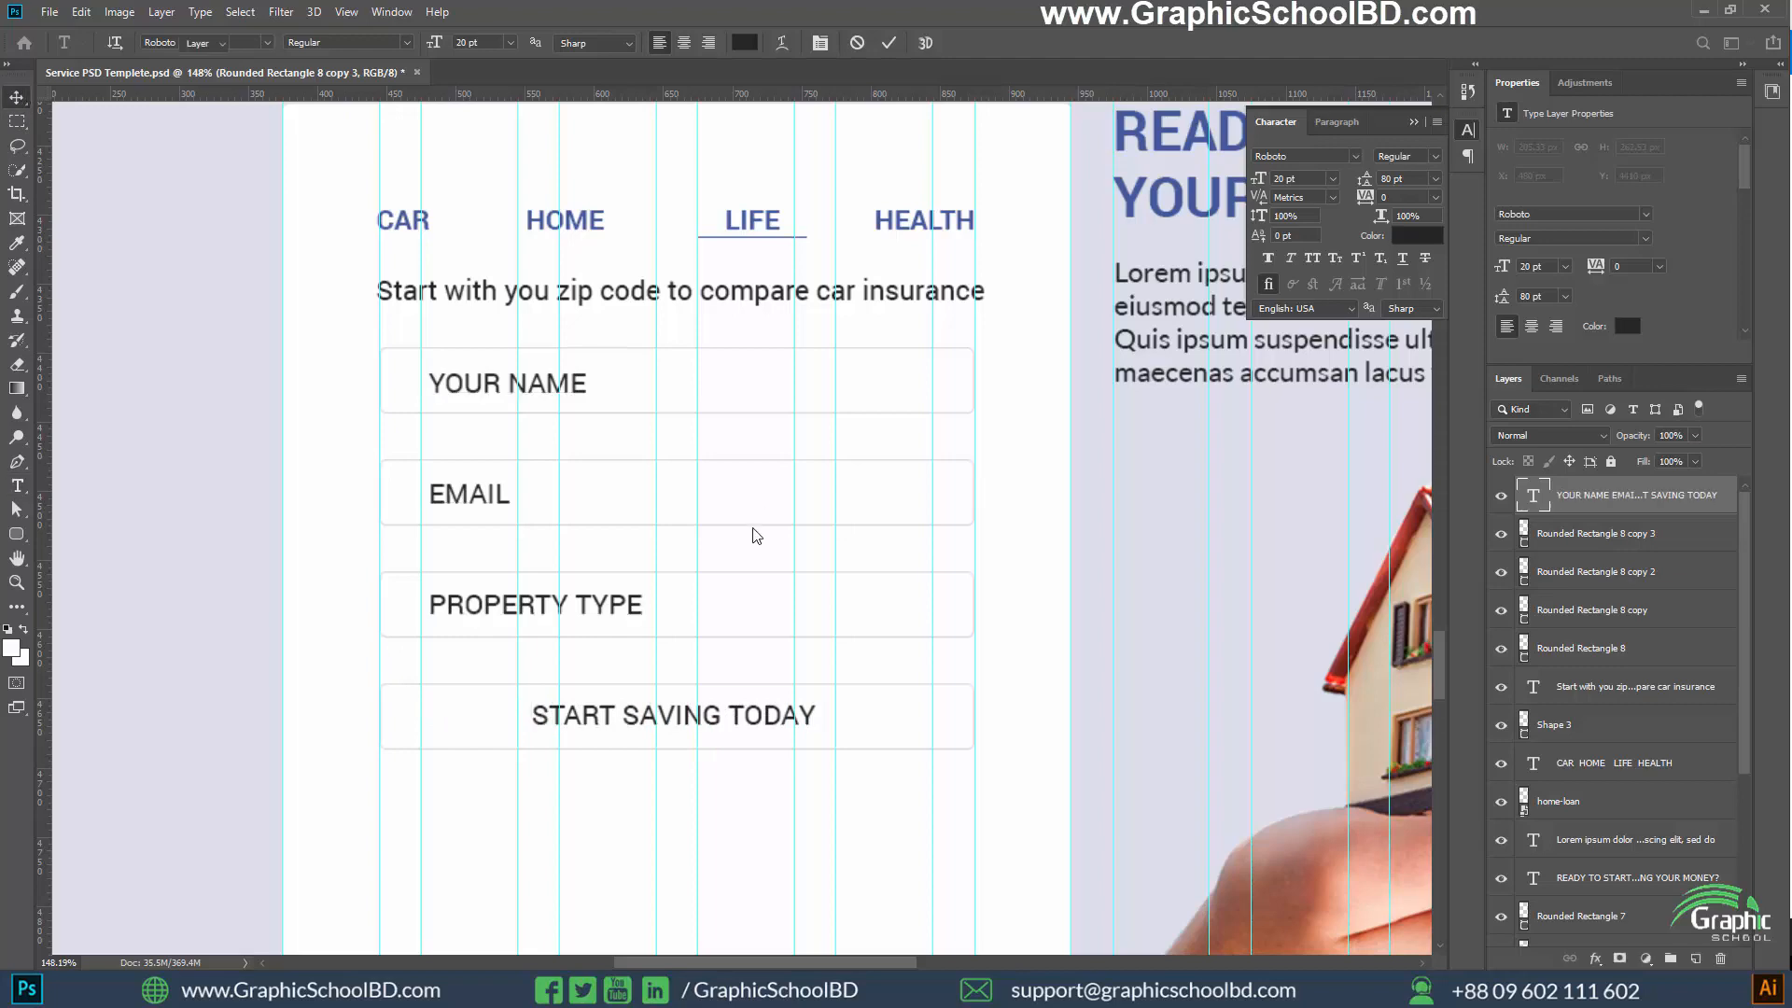
Set the font size of all four form labels to 18 pt
scroll(644, 603, "down", 2)
scroll(571, 614, "up", 1)
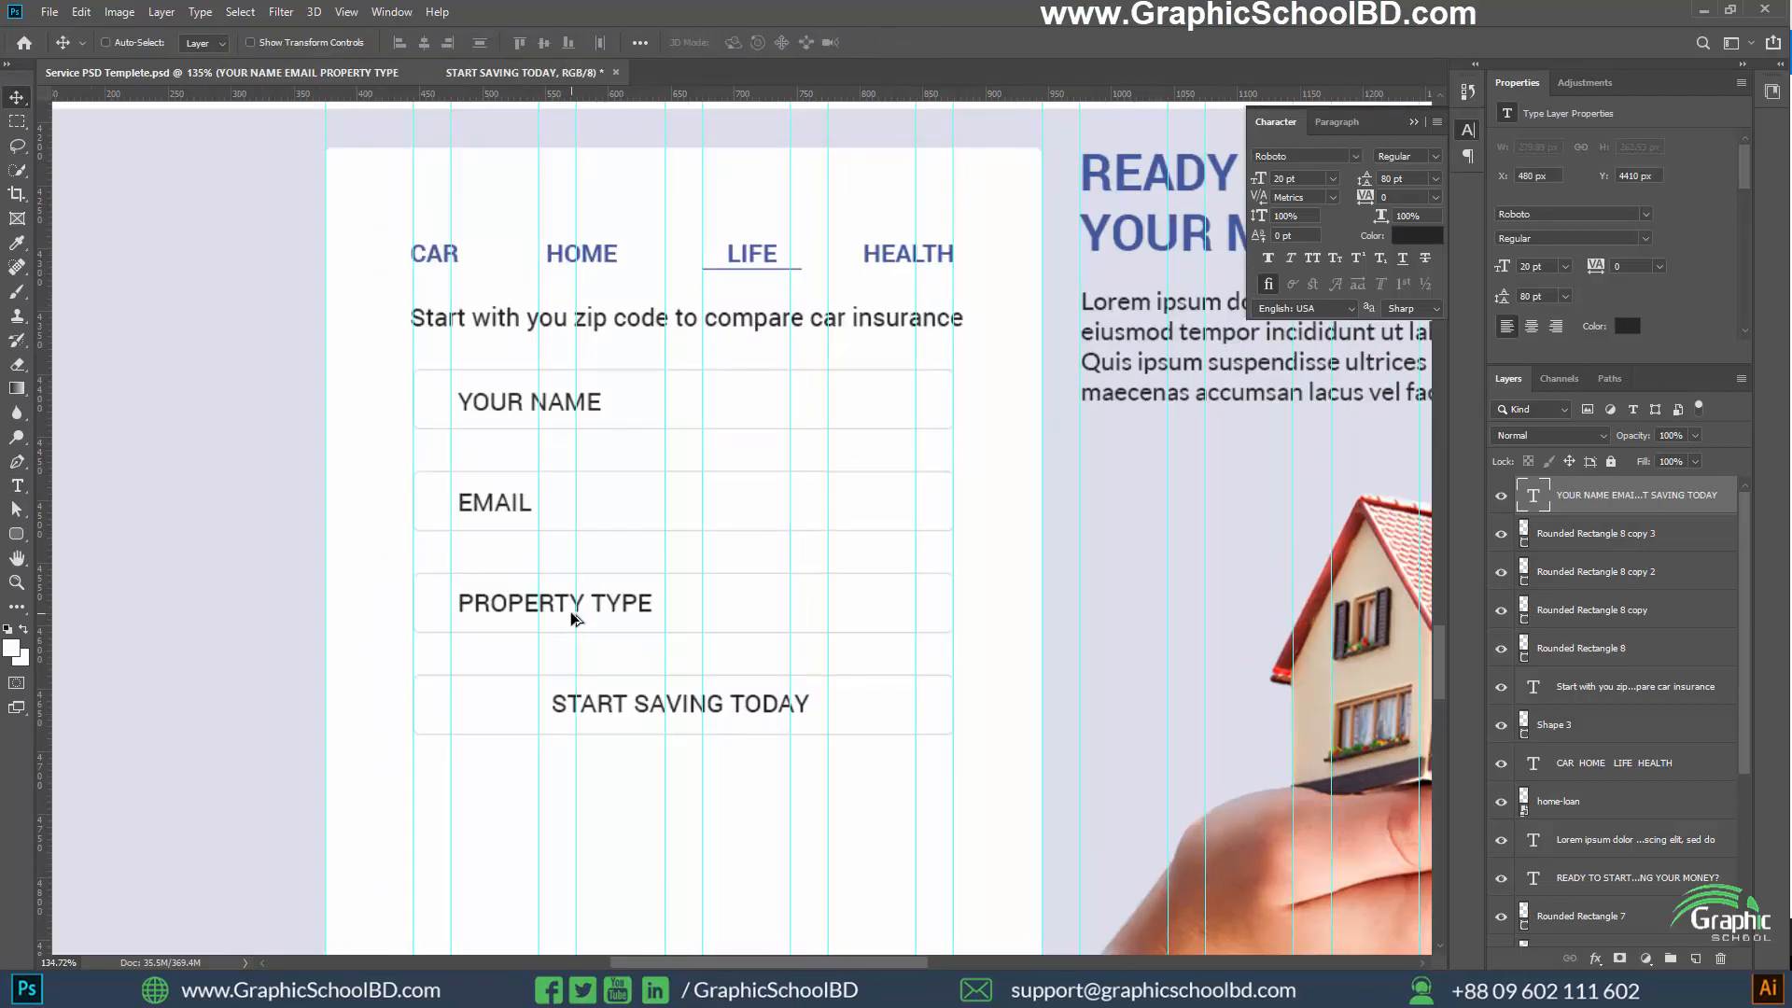
key("t")
left_click(565, 608)
key("ctrl+a")
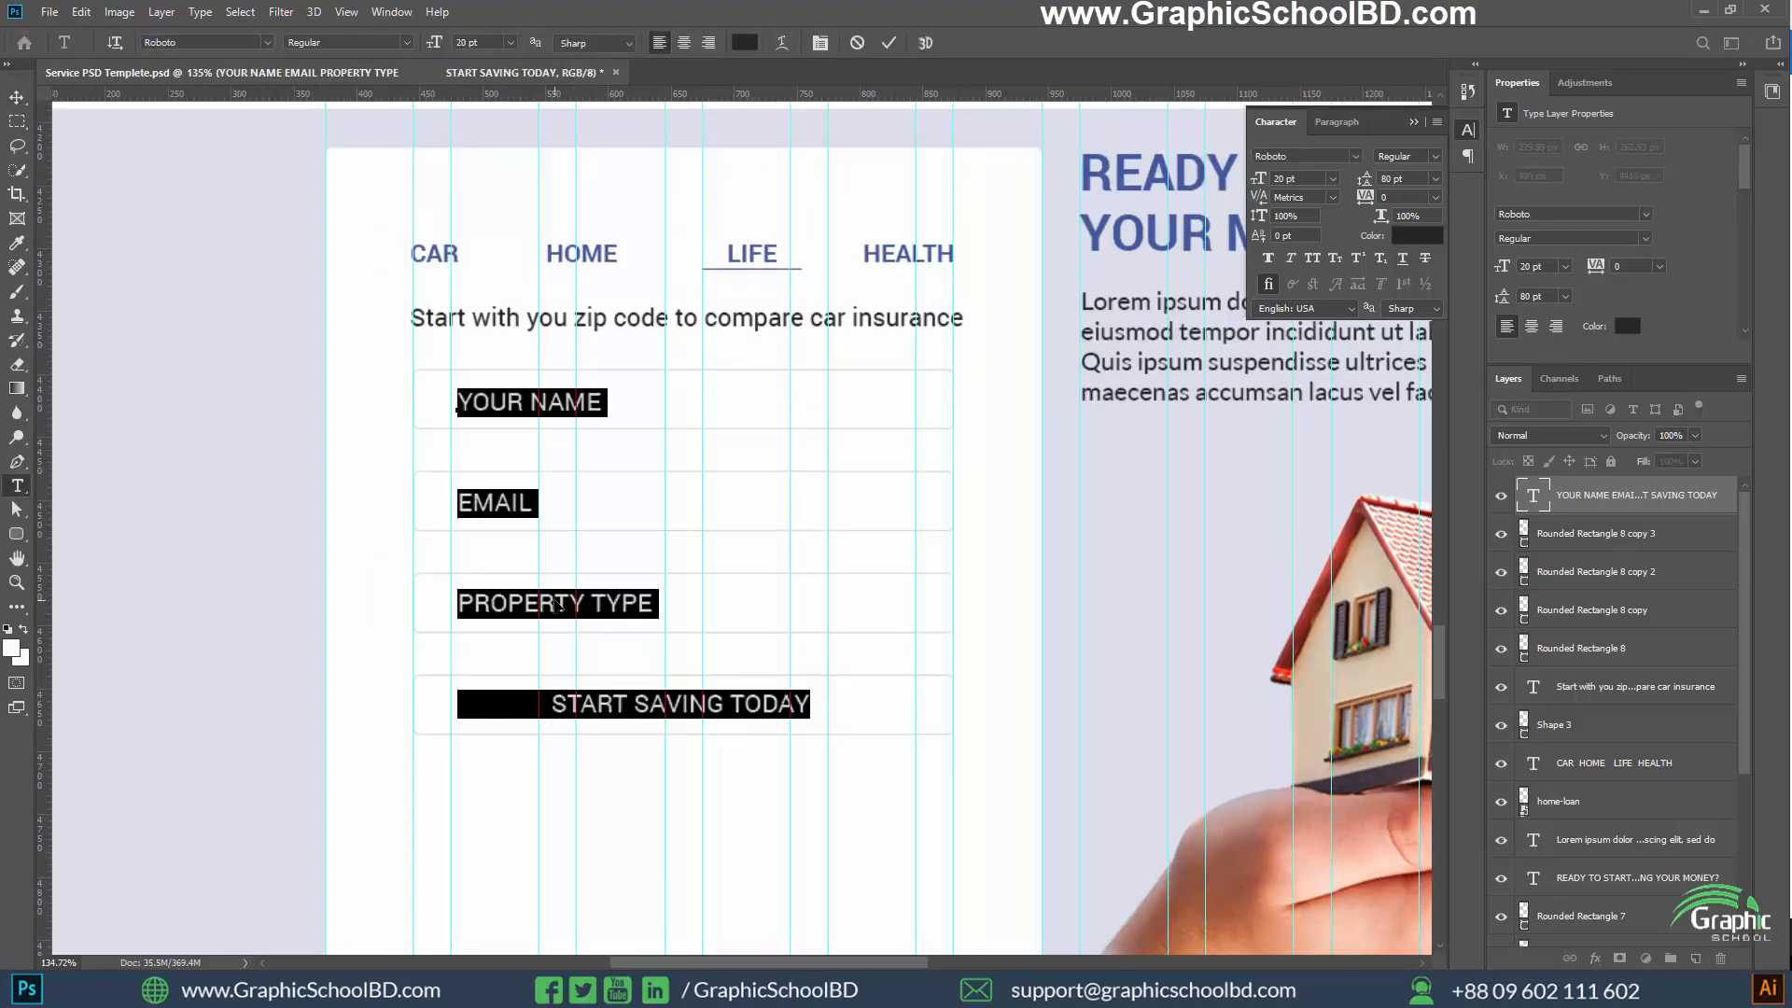
left_click(482, 43)
key("Return")
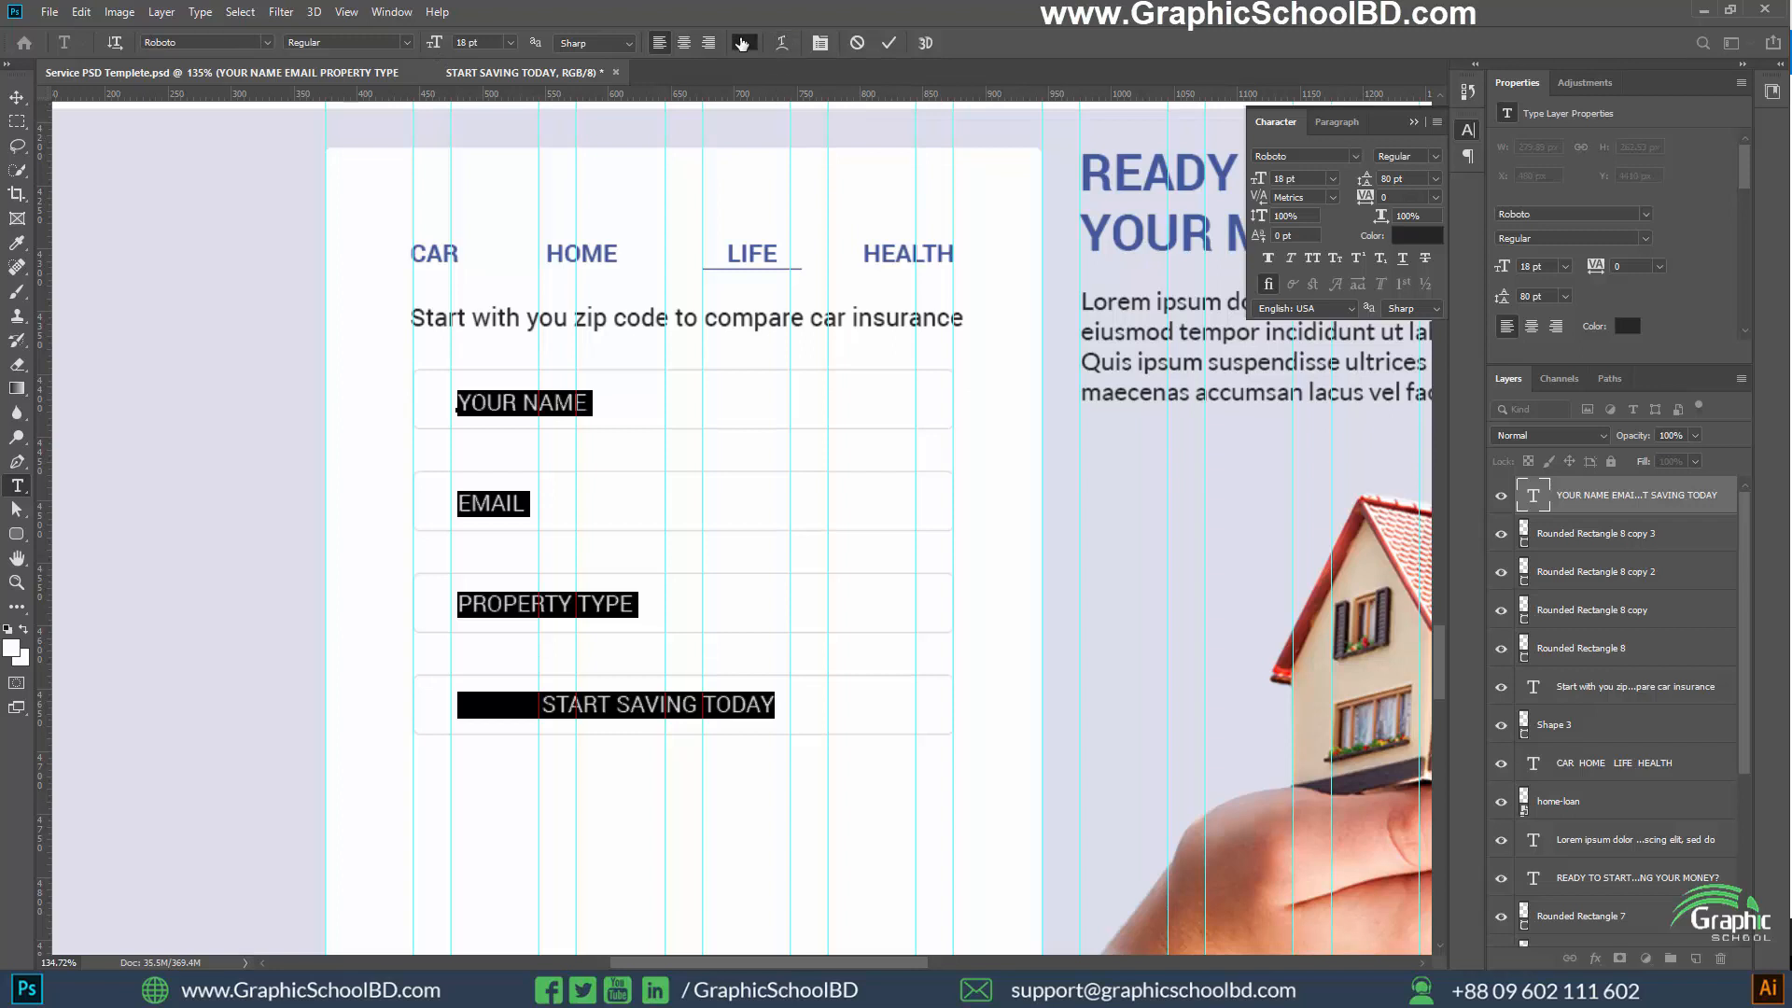
Recolour the form labels with the blue sampled from the LIFE heading, #5468a3, at 100% layer opacity
left_click(745, 43)
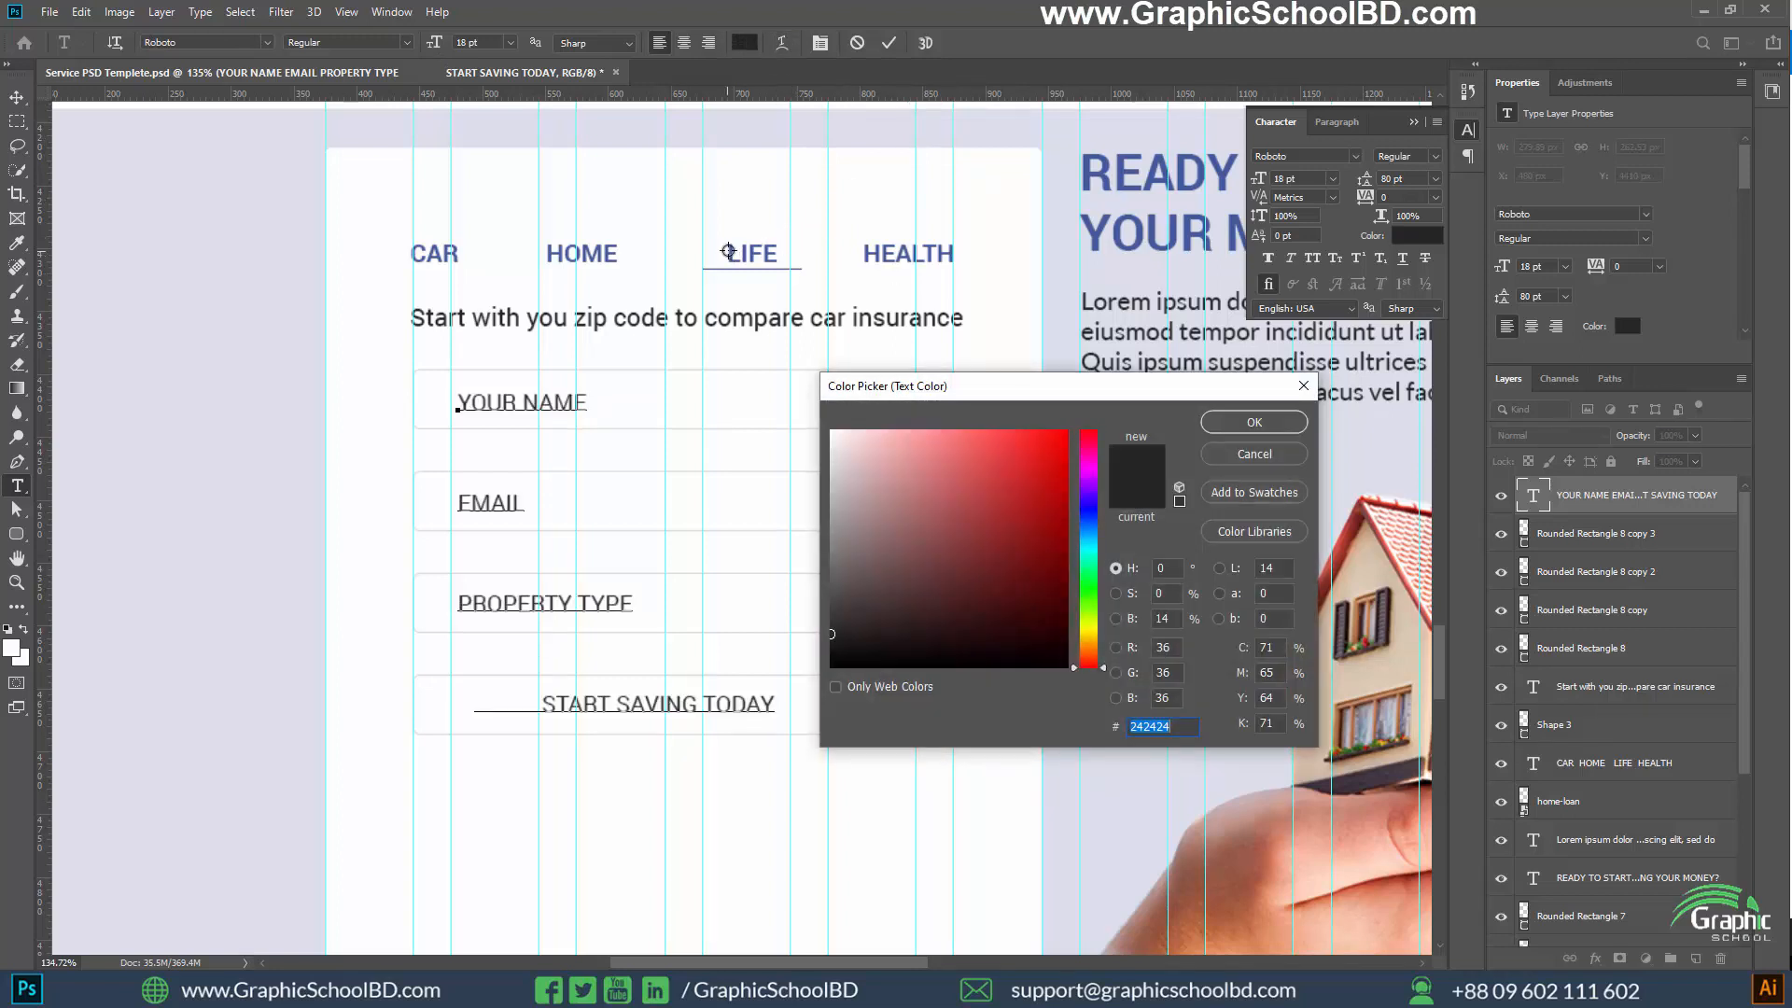
left_click(730, 250)
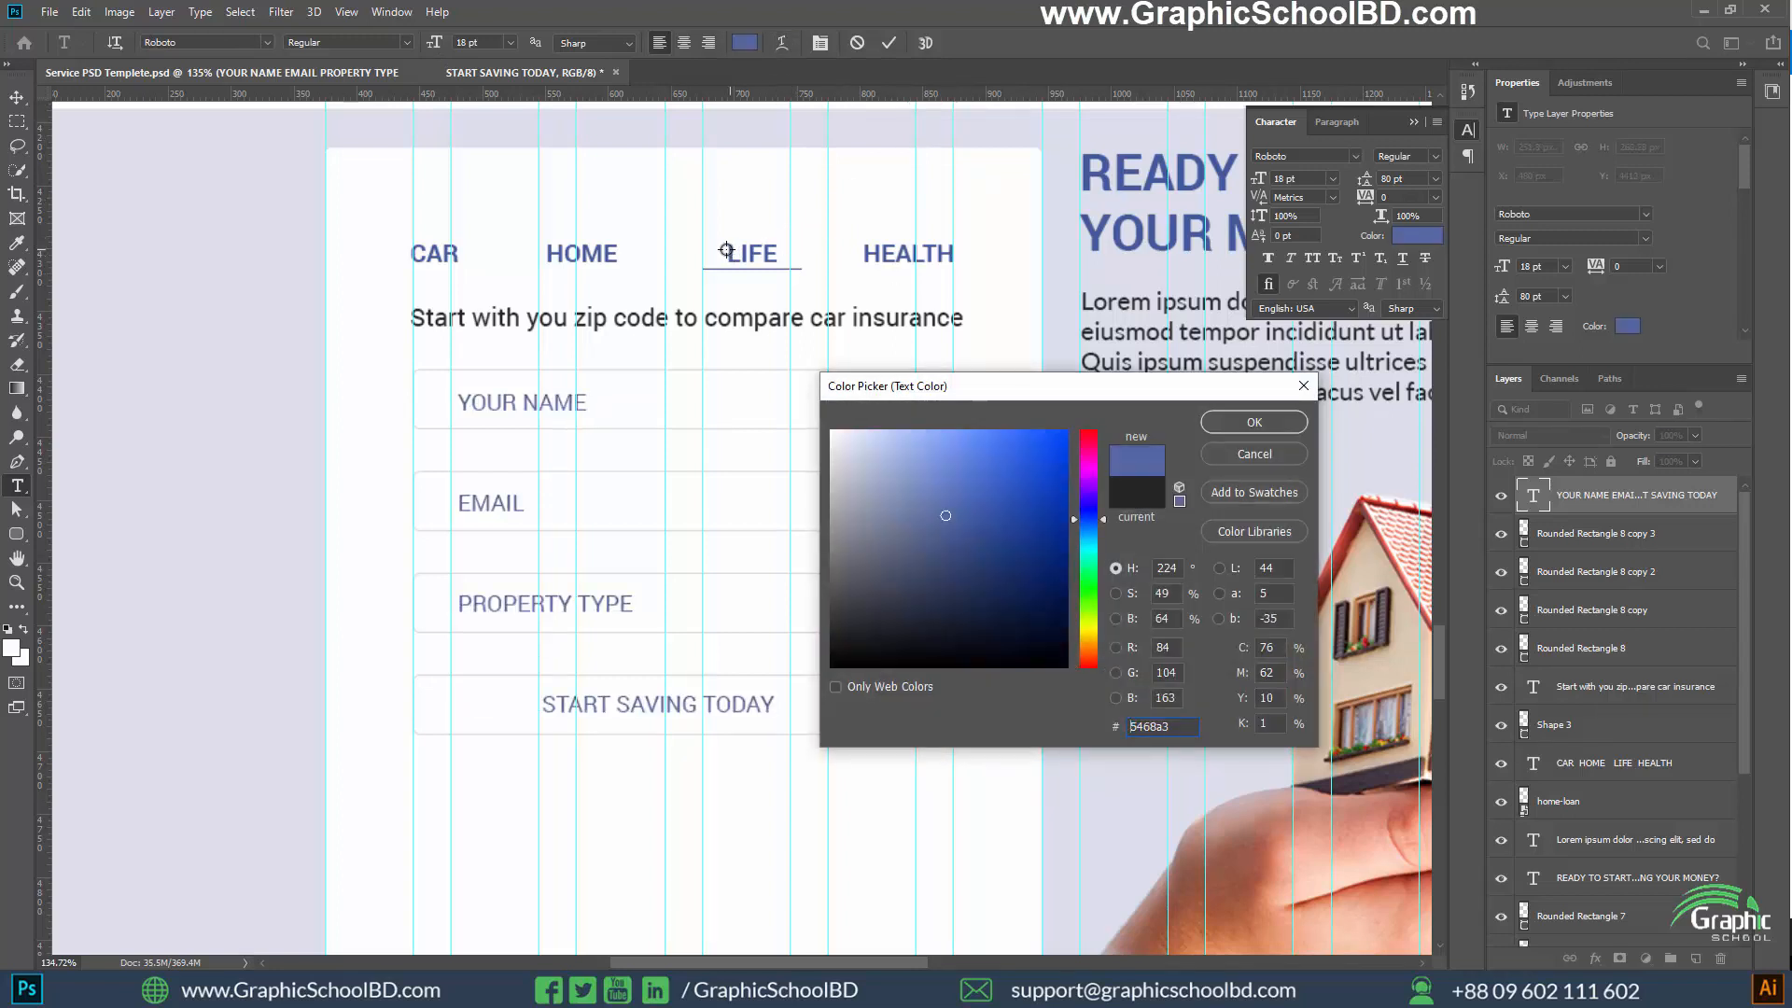
left_click(1233, 429)
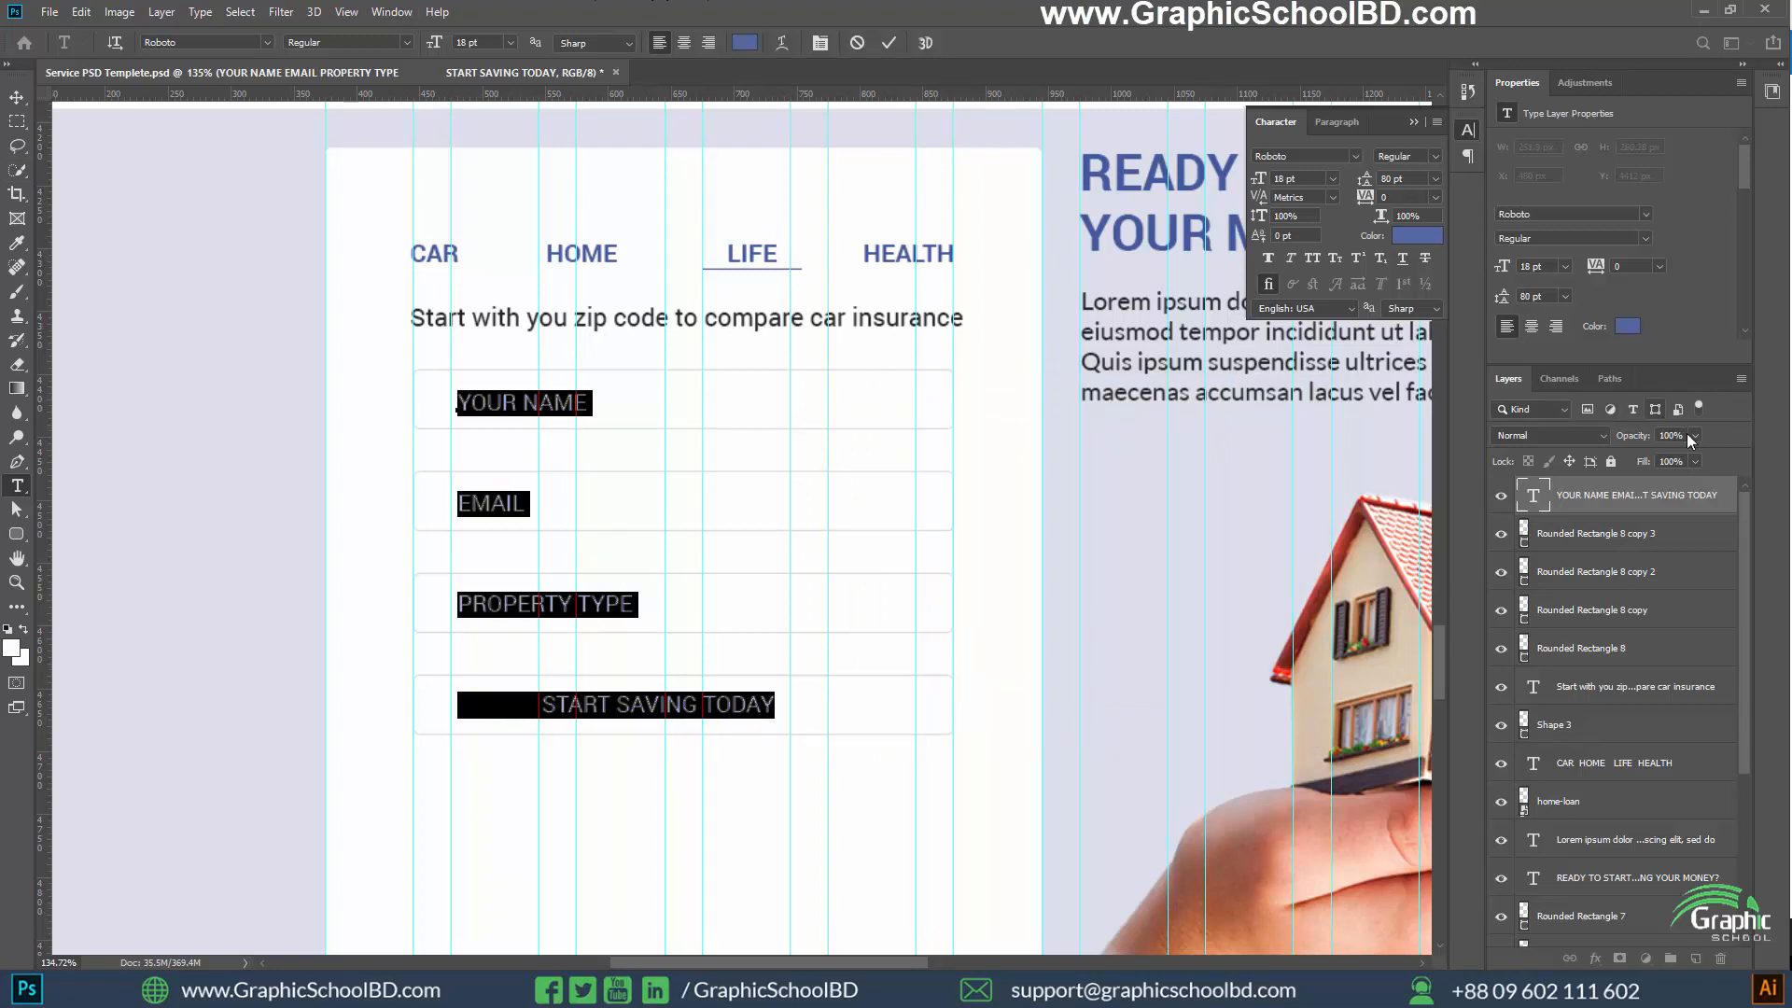
key("ctrl+Return")
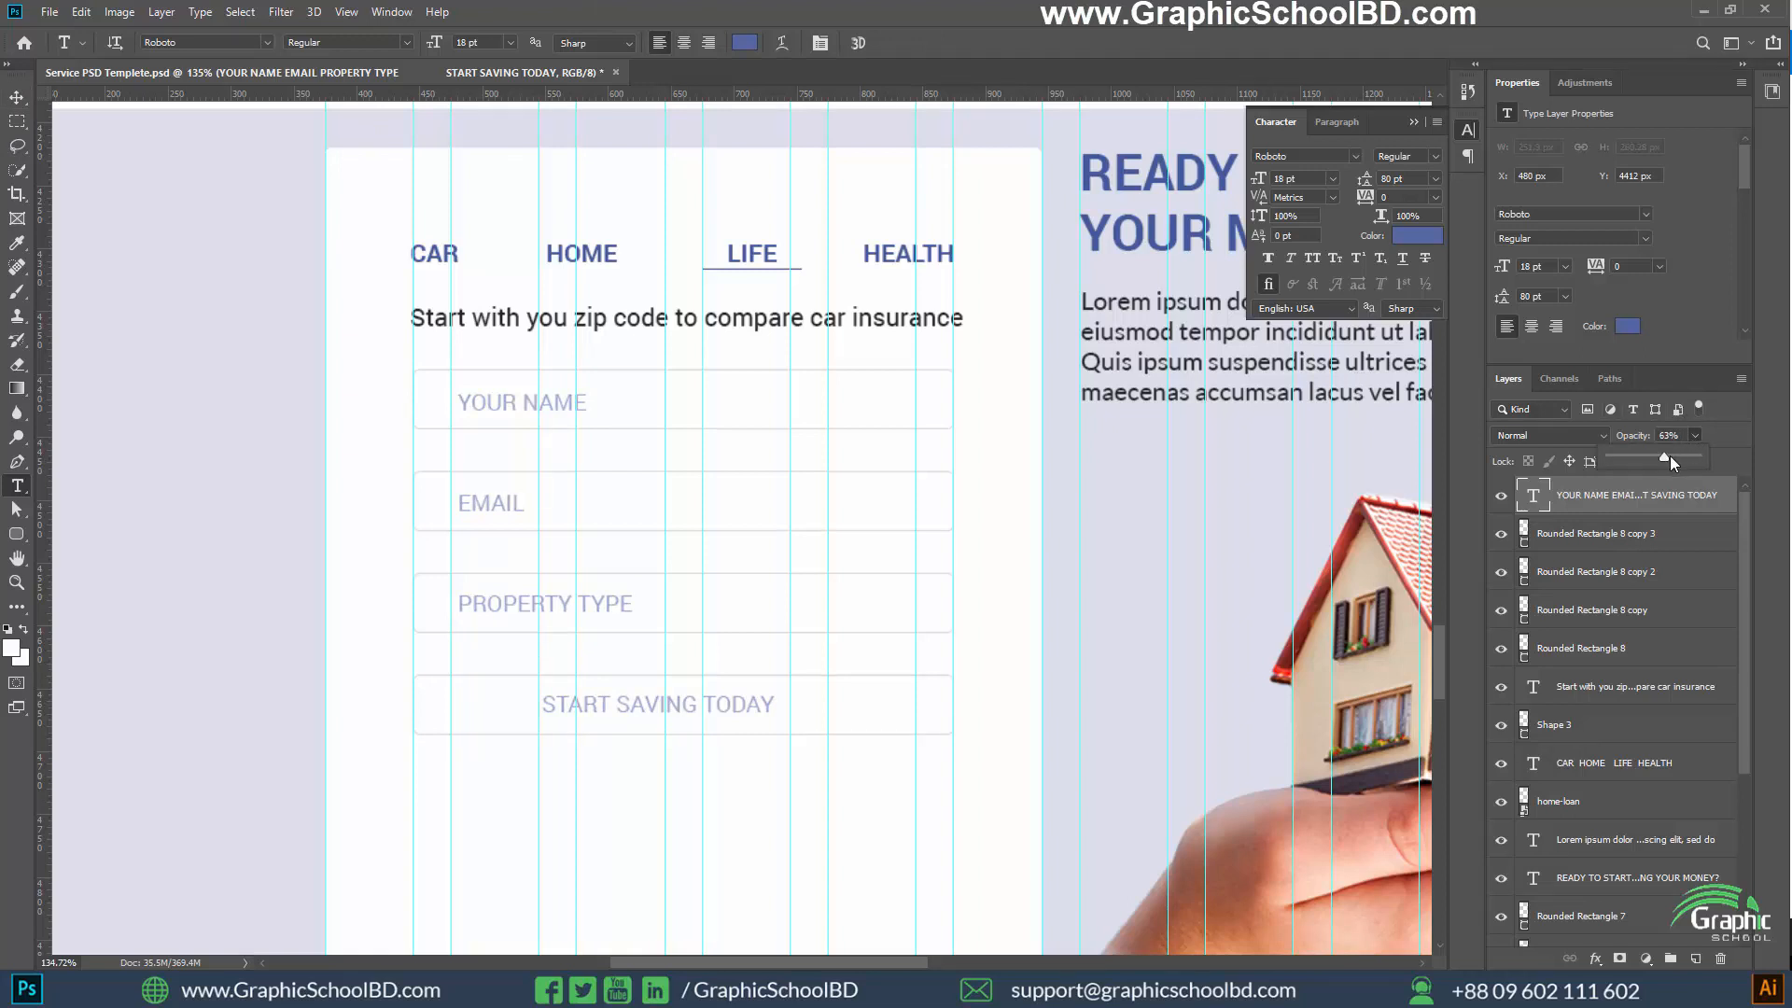
left_click_drag(1679, 456, 1733, 454)
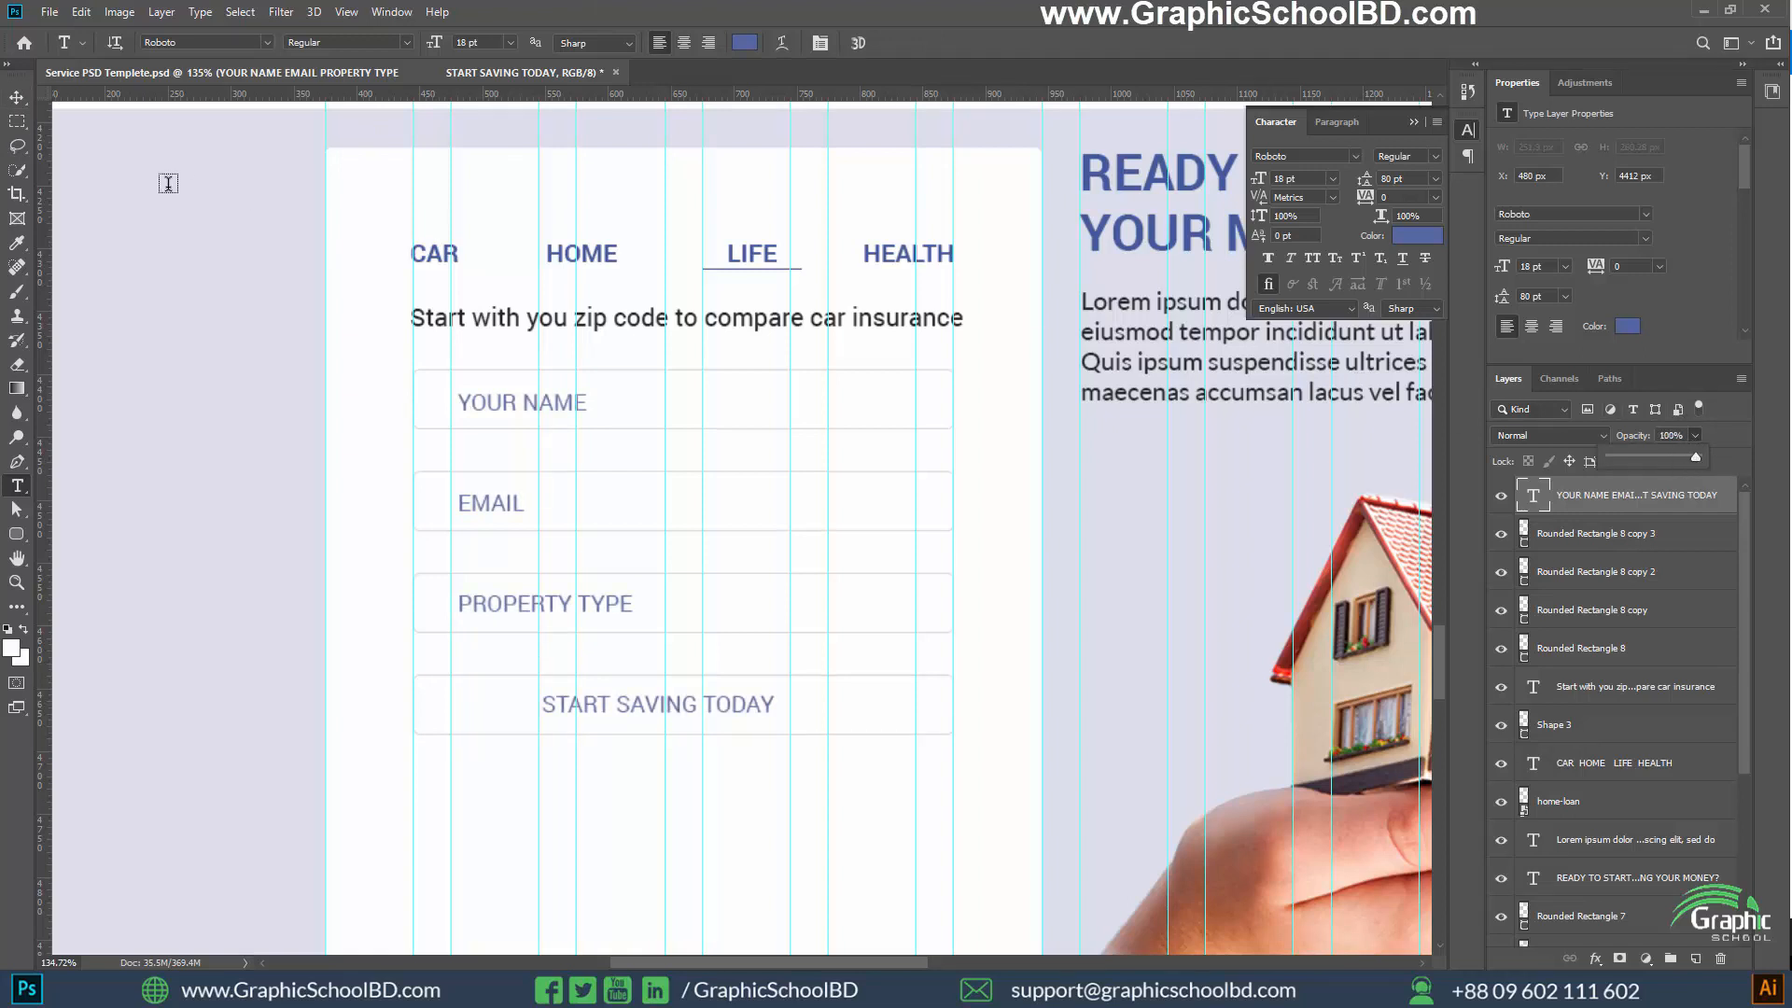
left_click(13, 104)
Try to fill the lowest outlined rectangle with the blue sampled from its label, #5468a3, through its solid colour
scroll(675, 579, "down", 4)
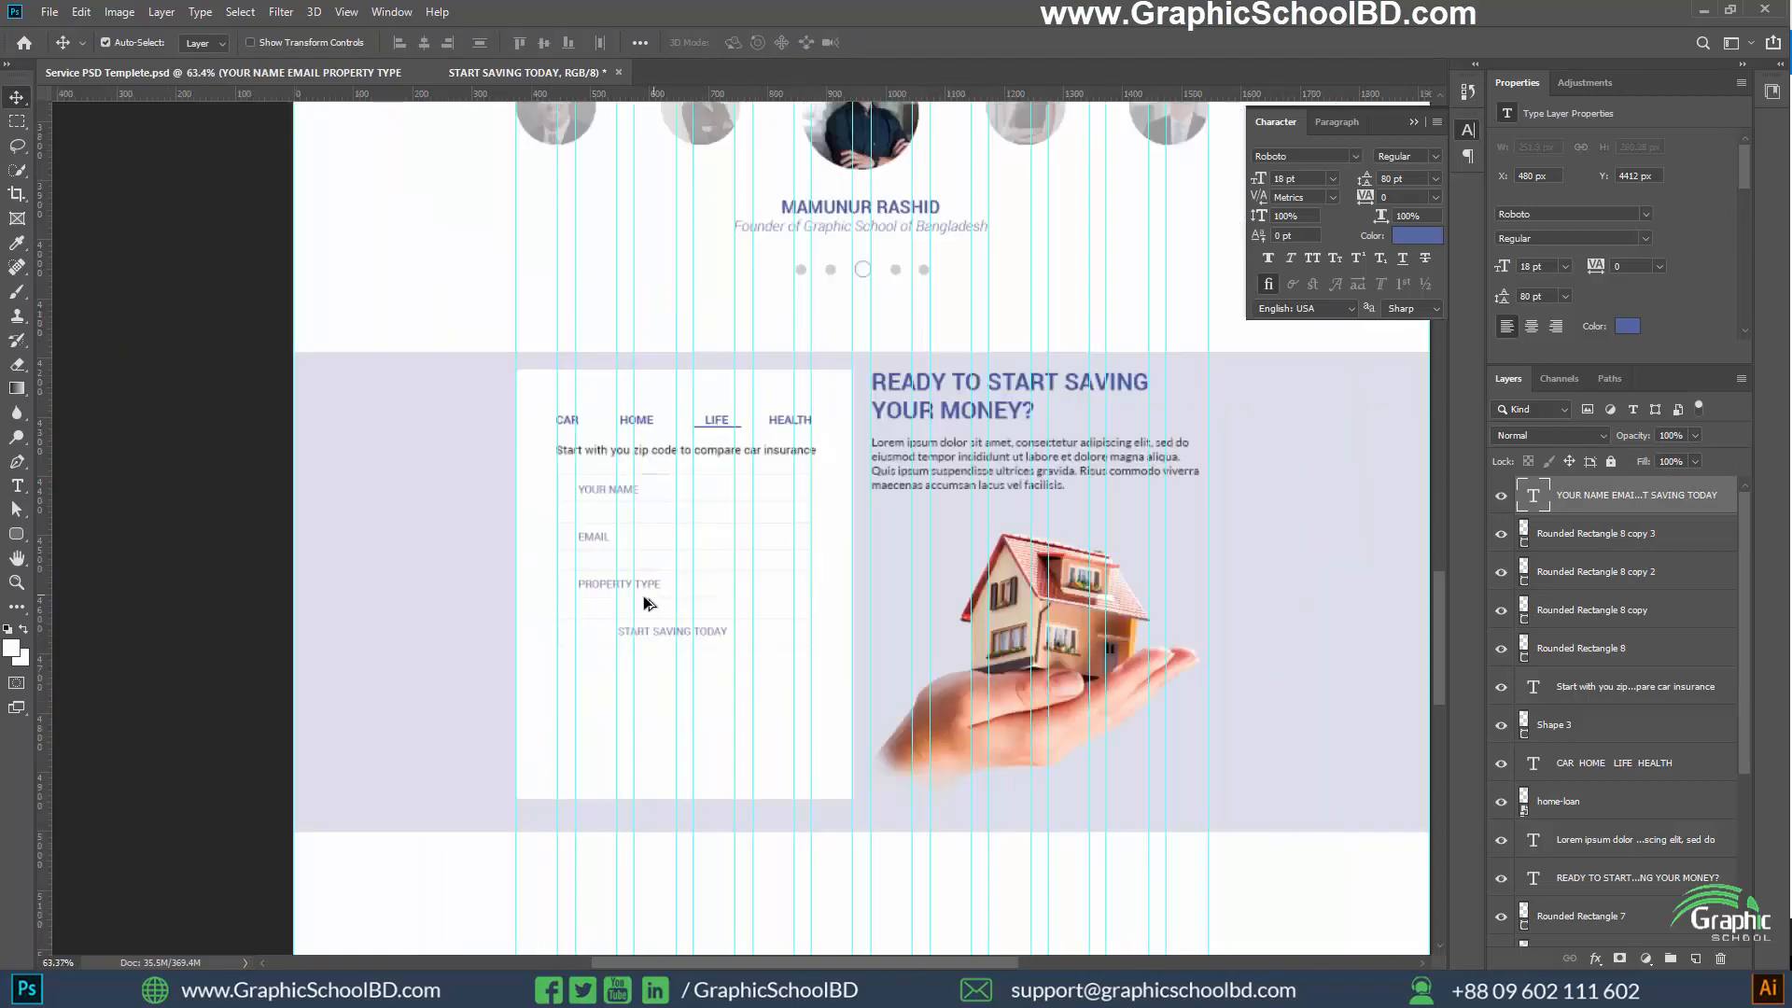
scroll(637, 652, "up", 4)
scroll(635, 685, "up", 2)
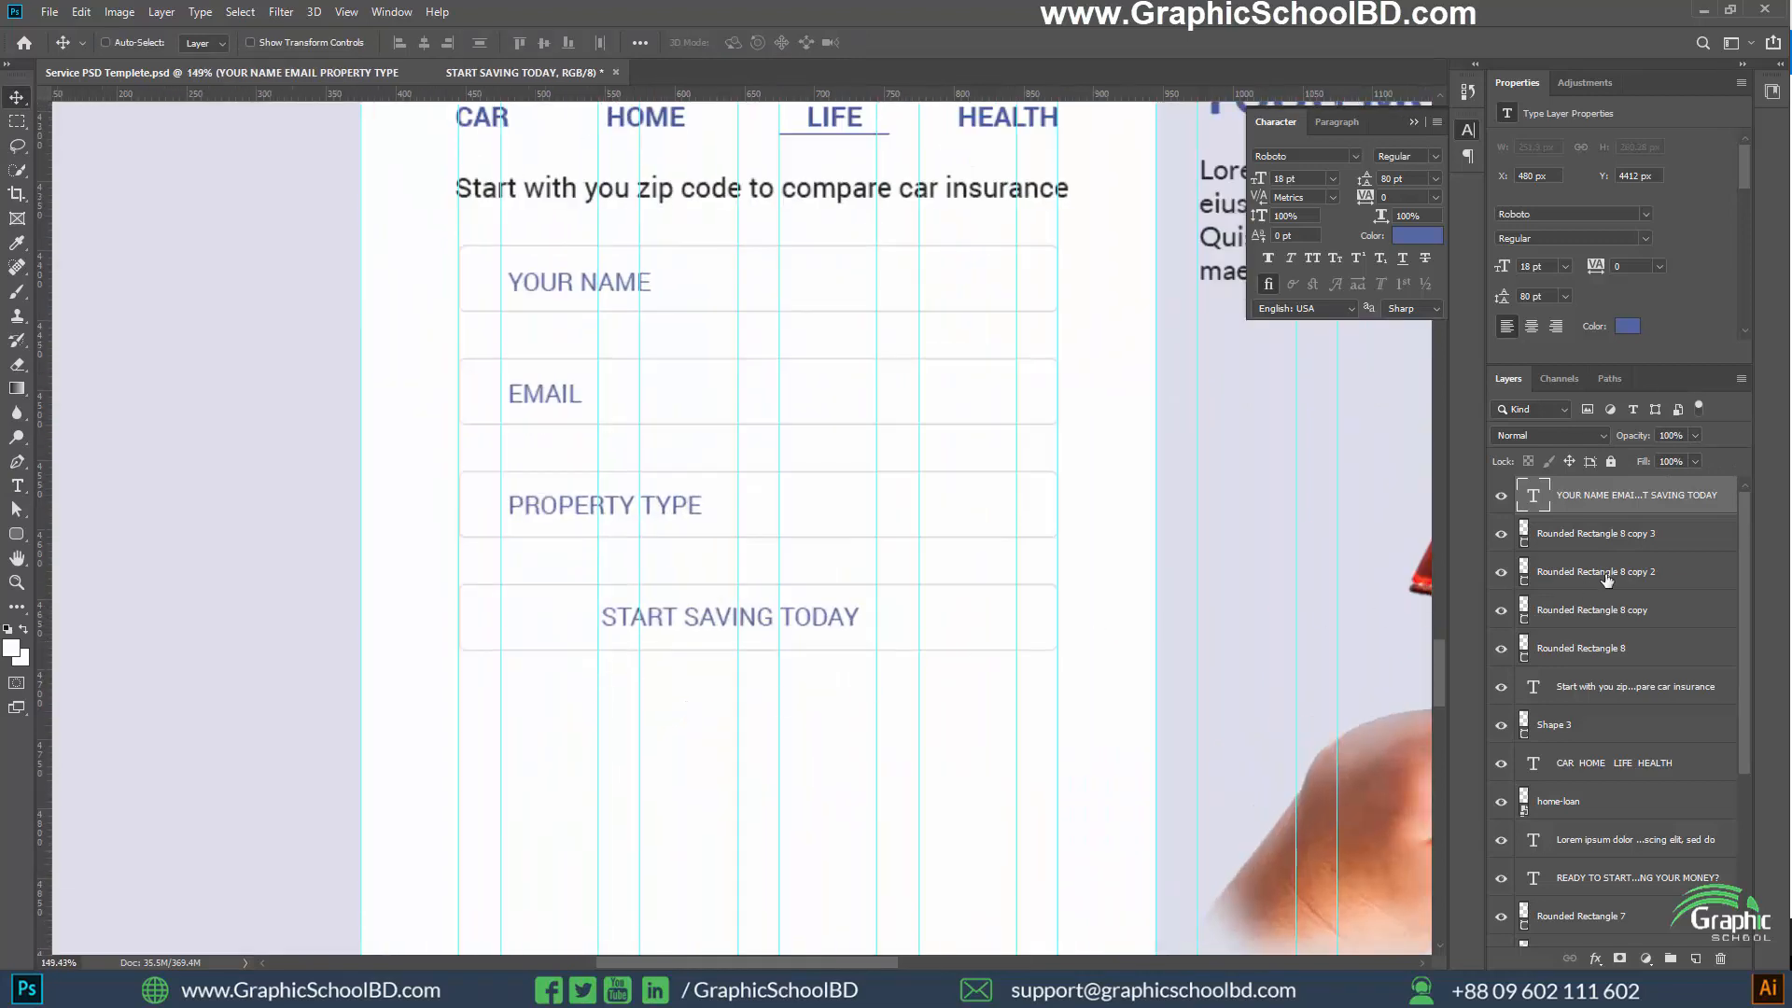
left_click(1526, 545)
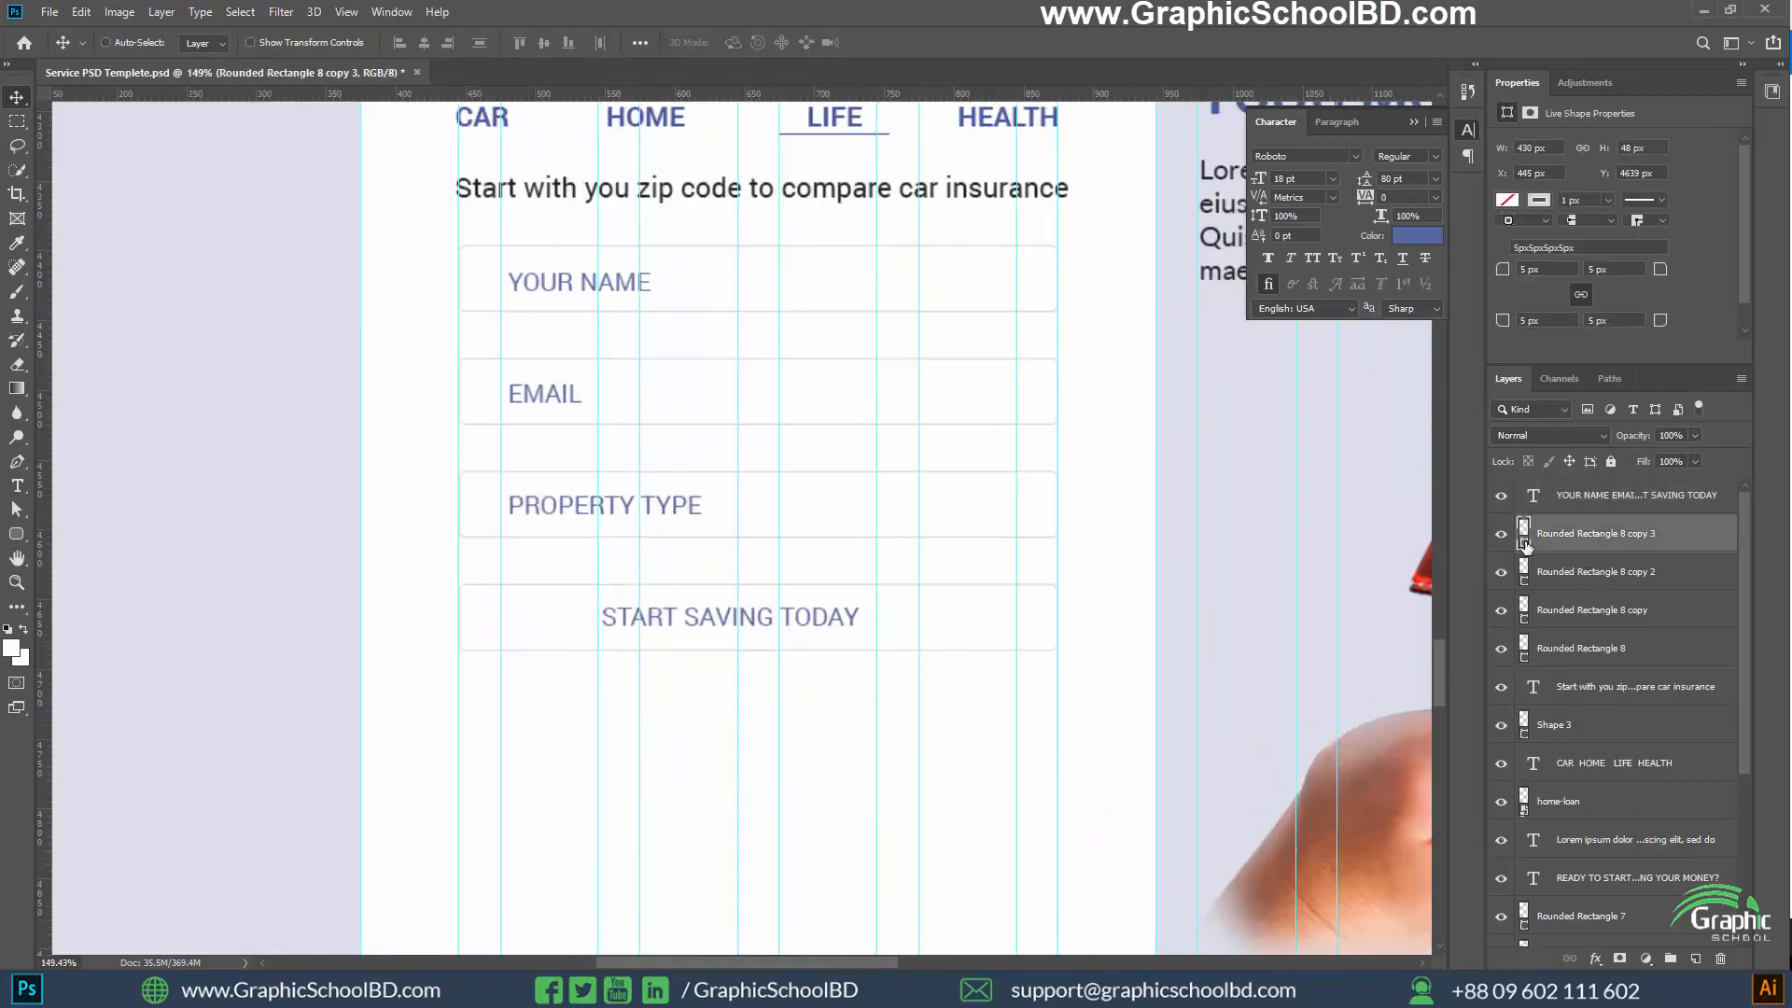
double_click(1526, 546)
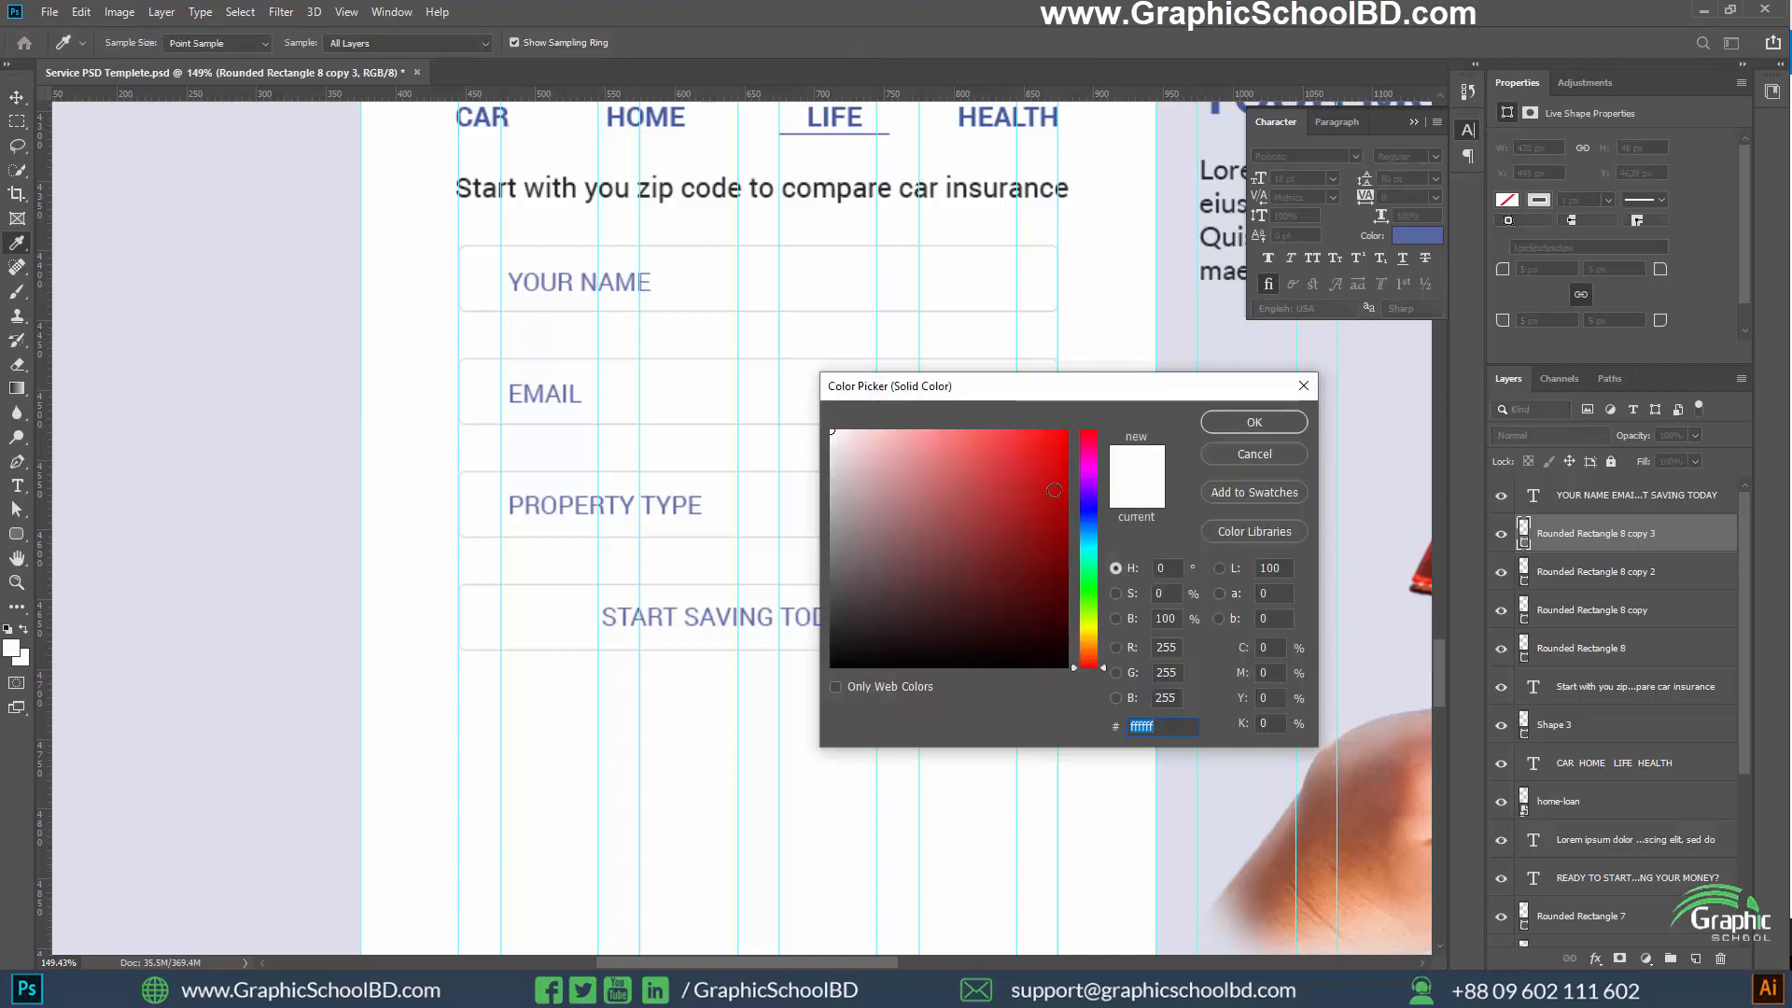
left_click(684, 604)
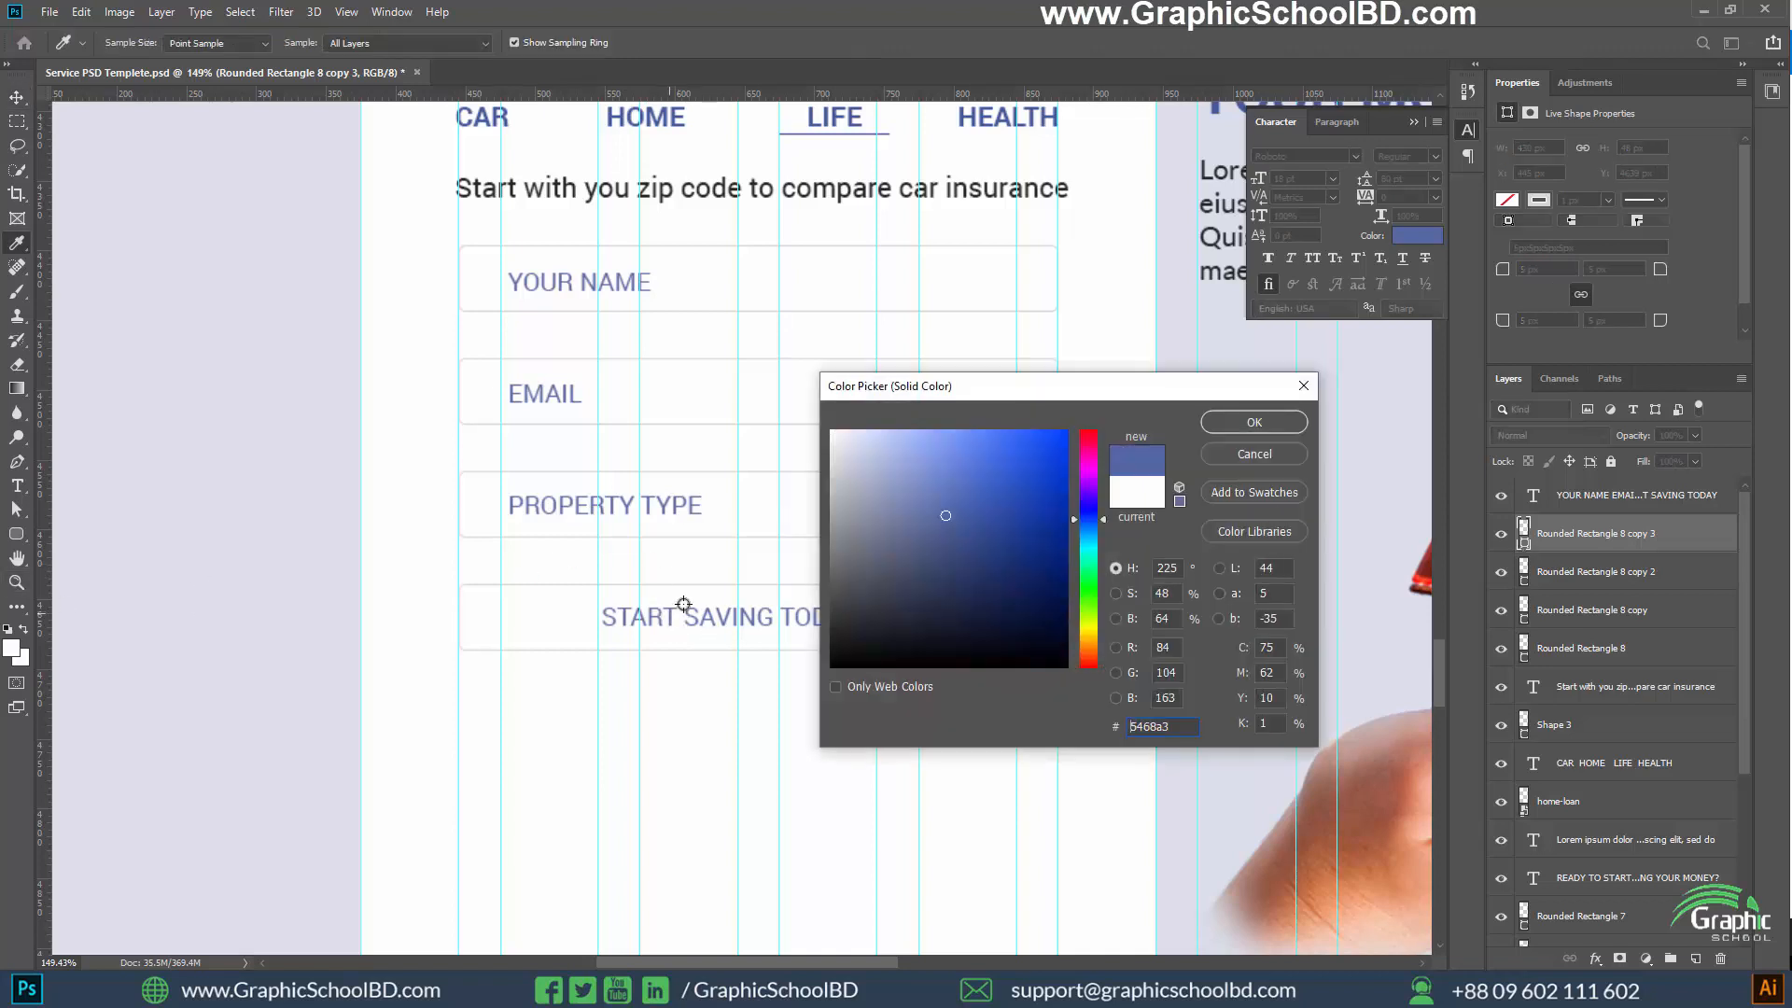
left_click(1244, 425)
scroll(475, 581, "down", 4)
key("Return")
scroll(646, 485, "up", 2)
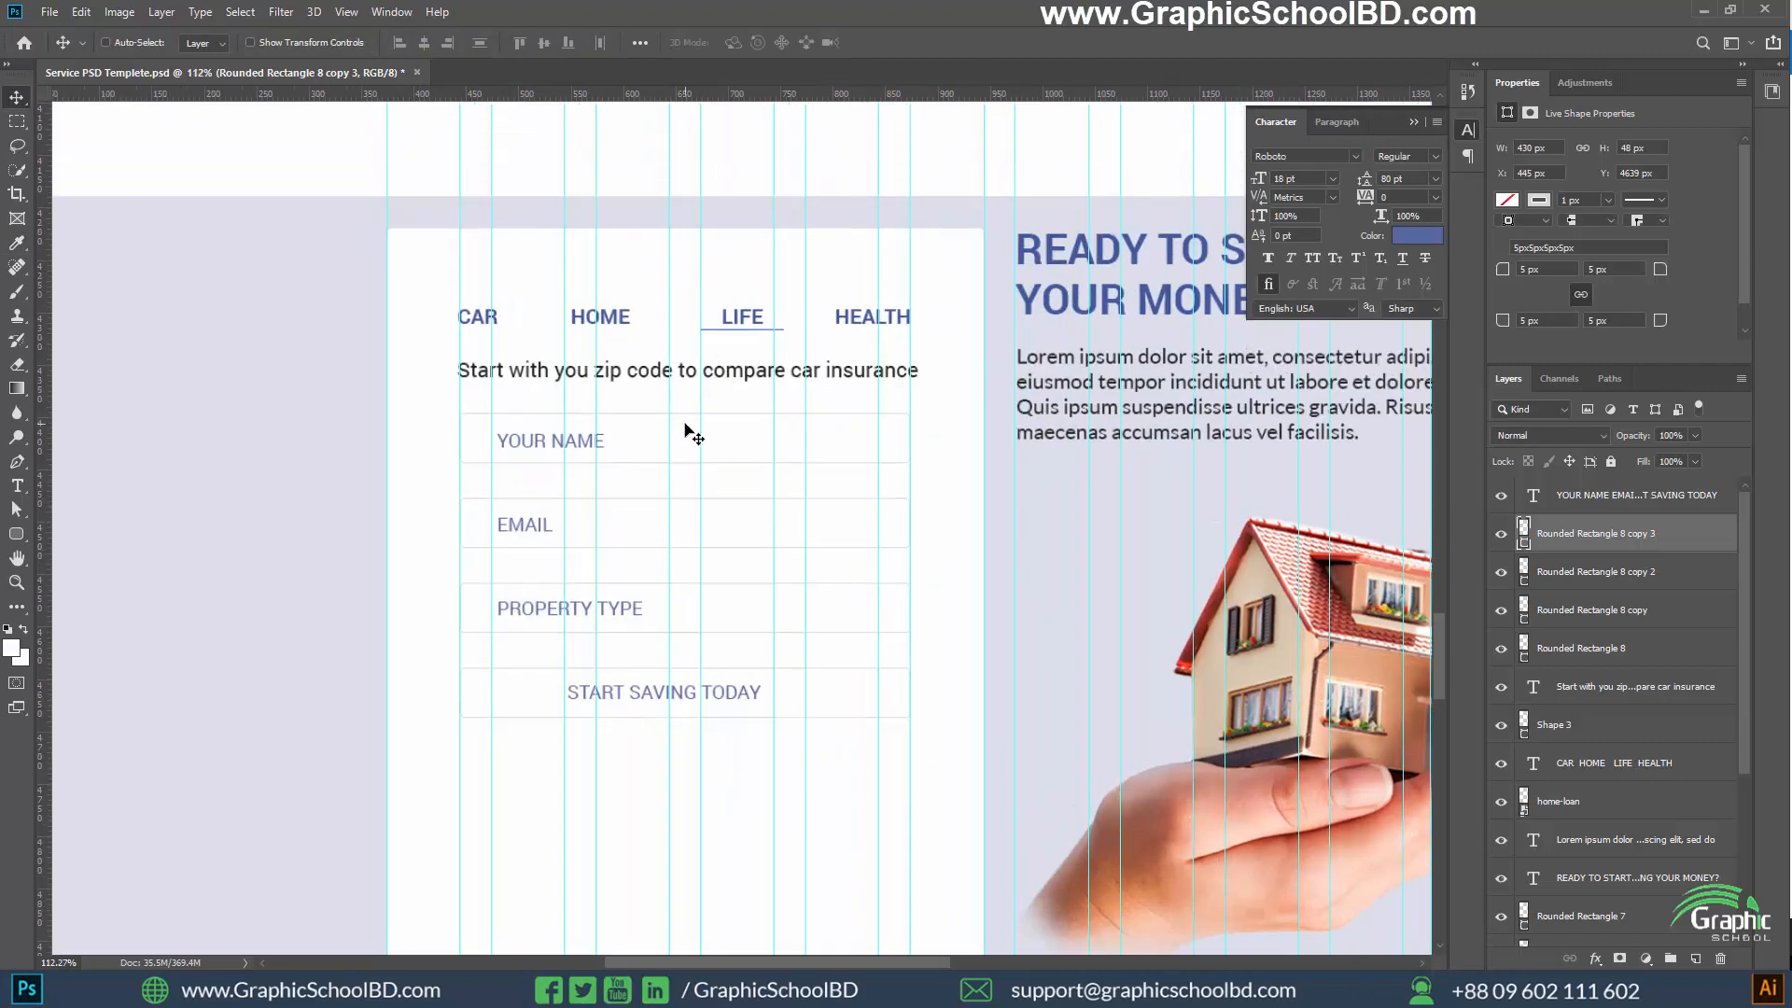
Fill the lowest form rectangle, behind START SAVING TODAY, with the dark blue from the recently used colours
key("u")
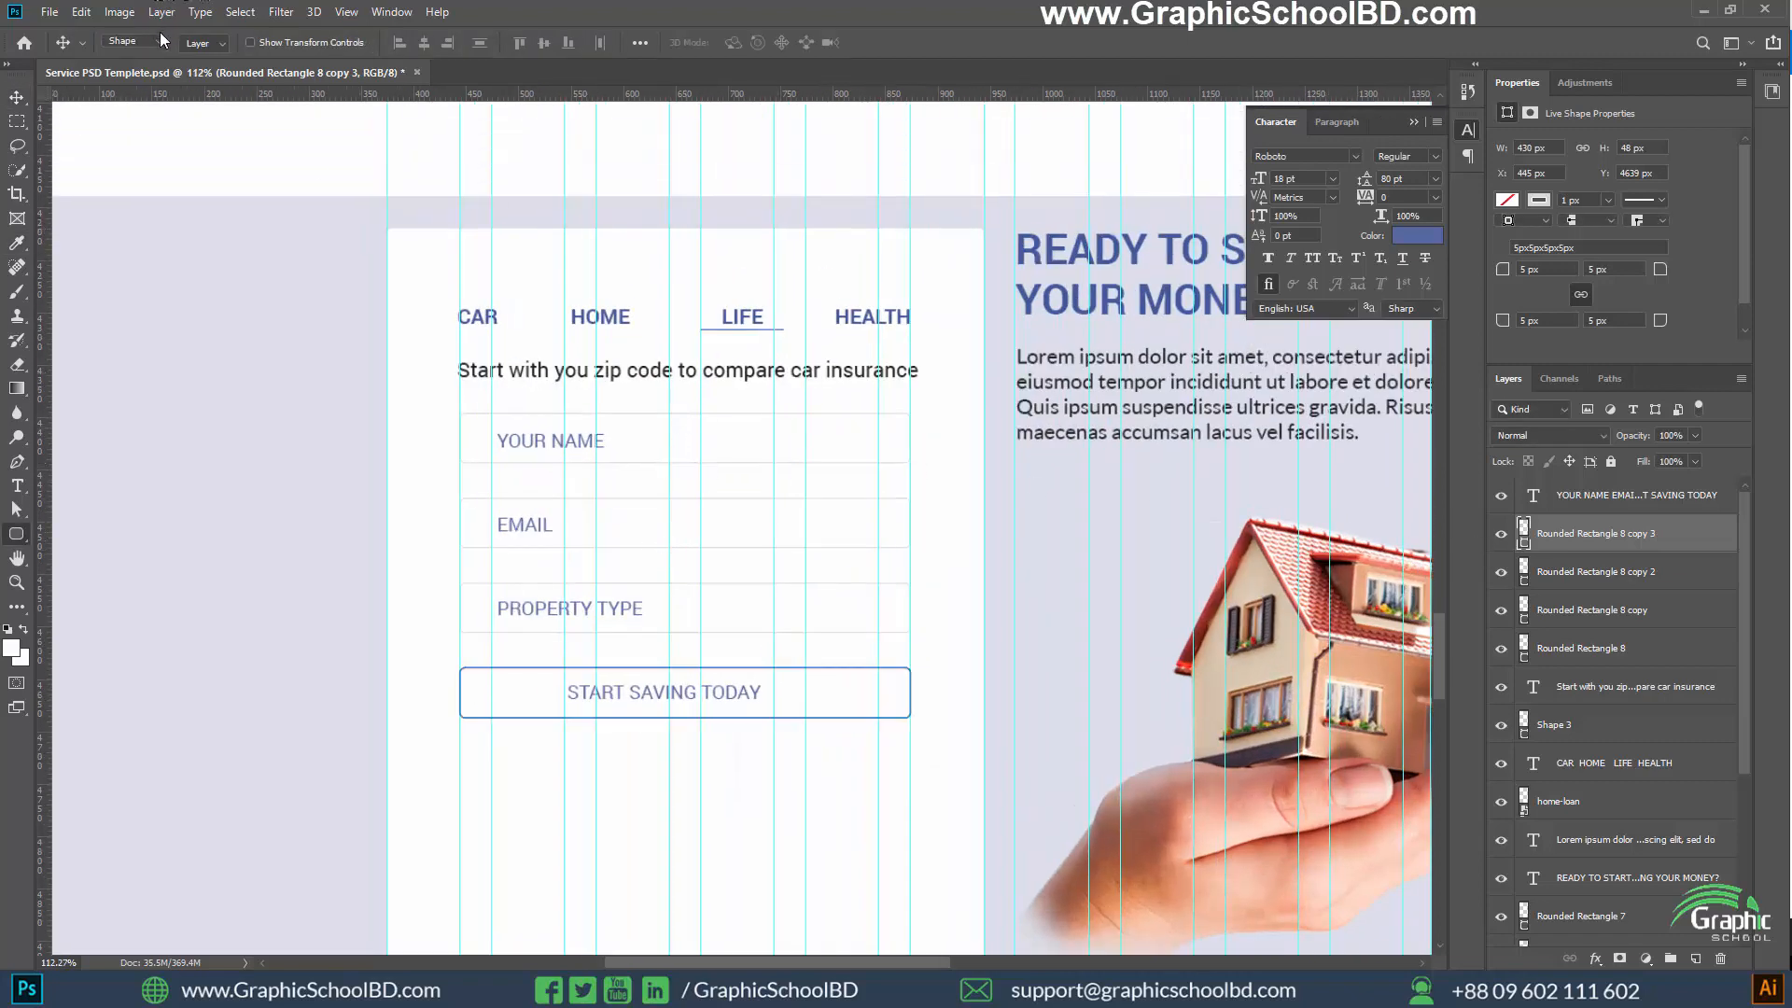
left_click(204, 42)
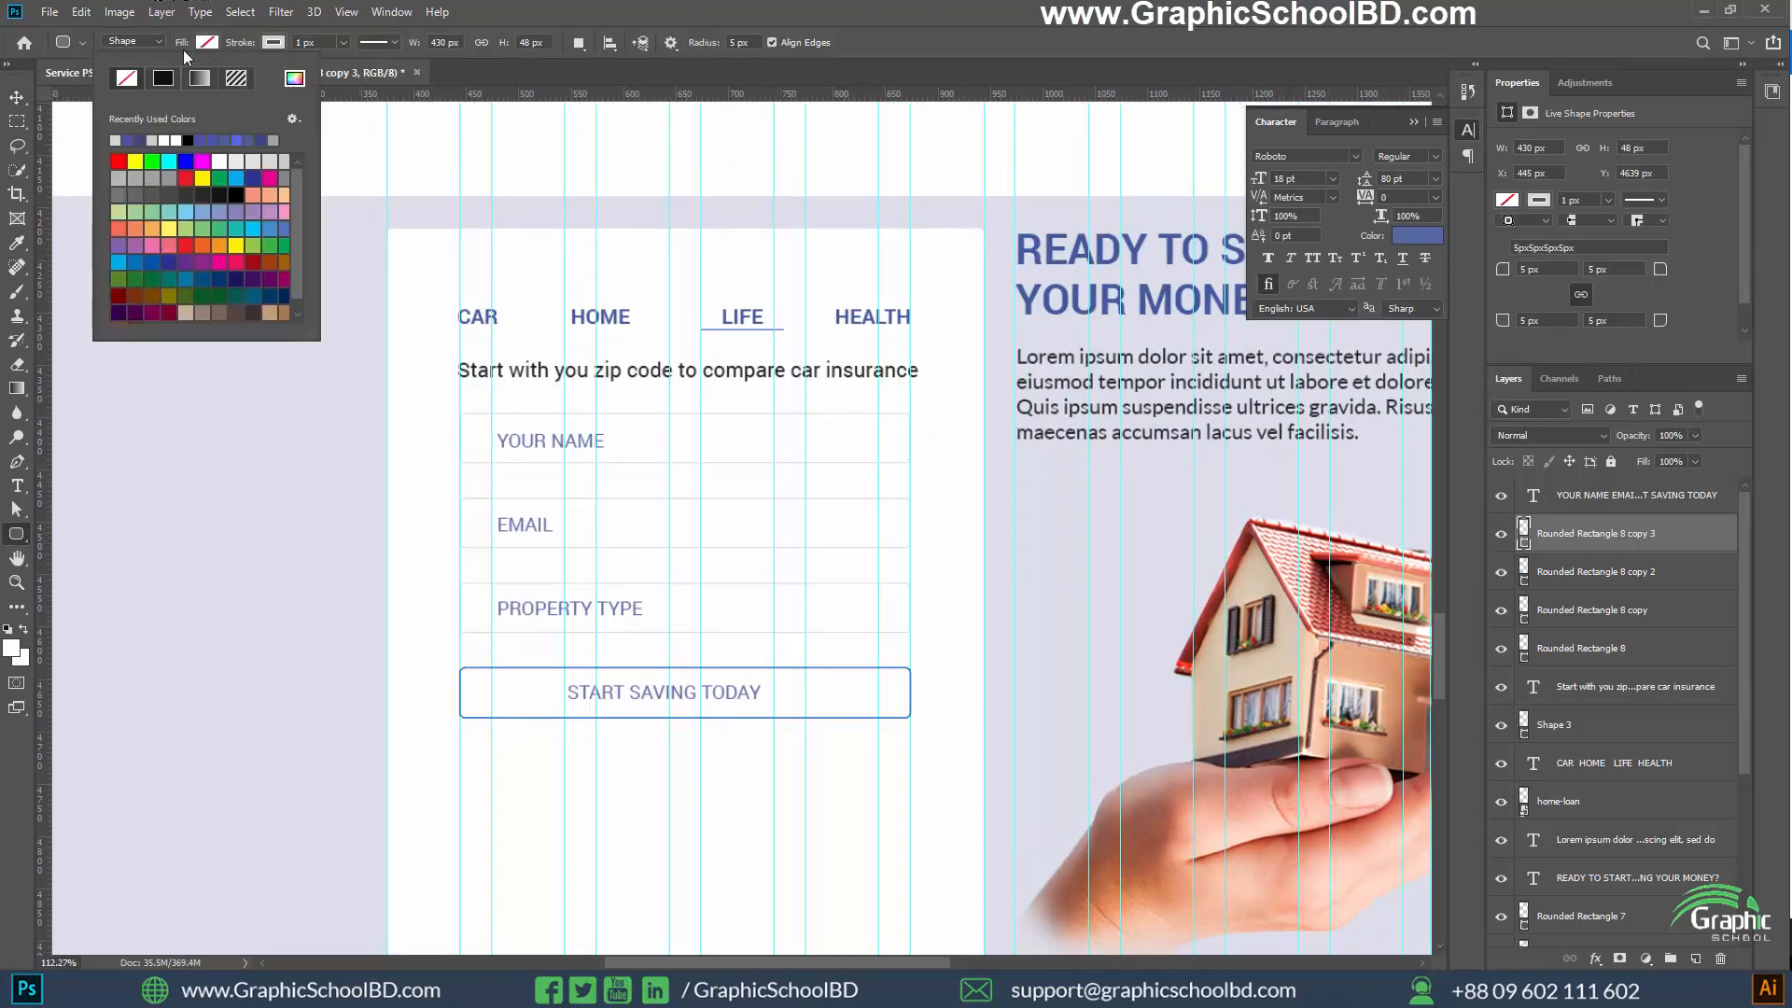
left_click(141, 140)
key("v")
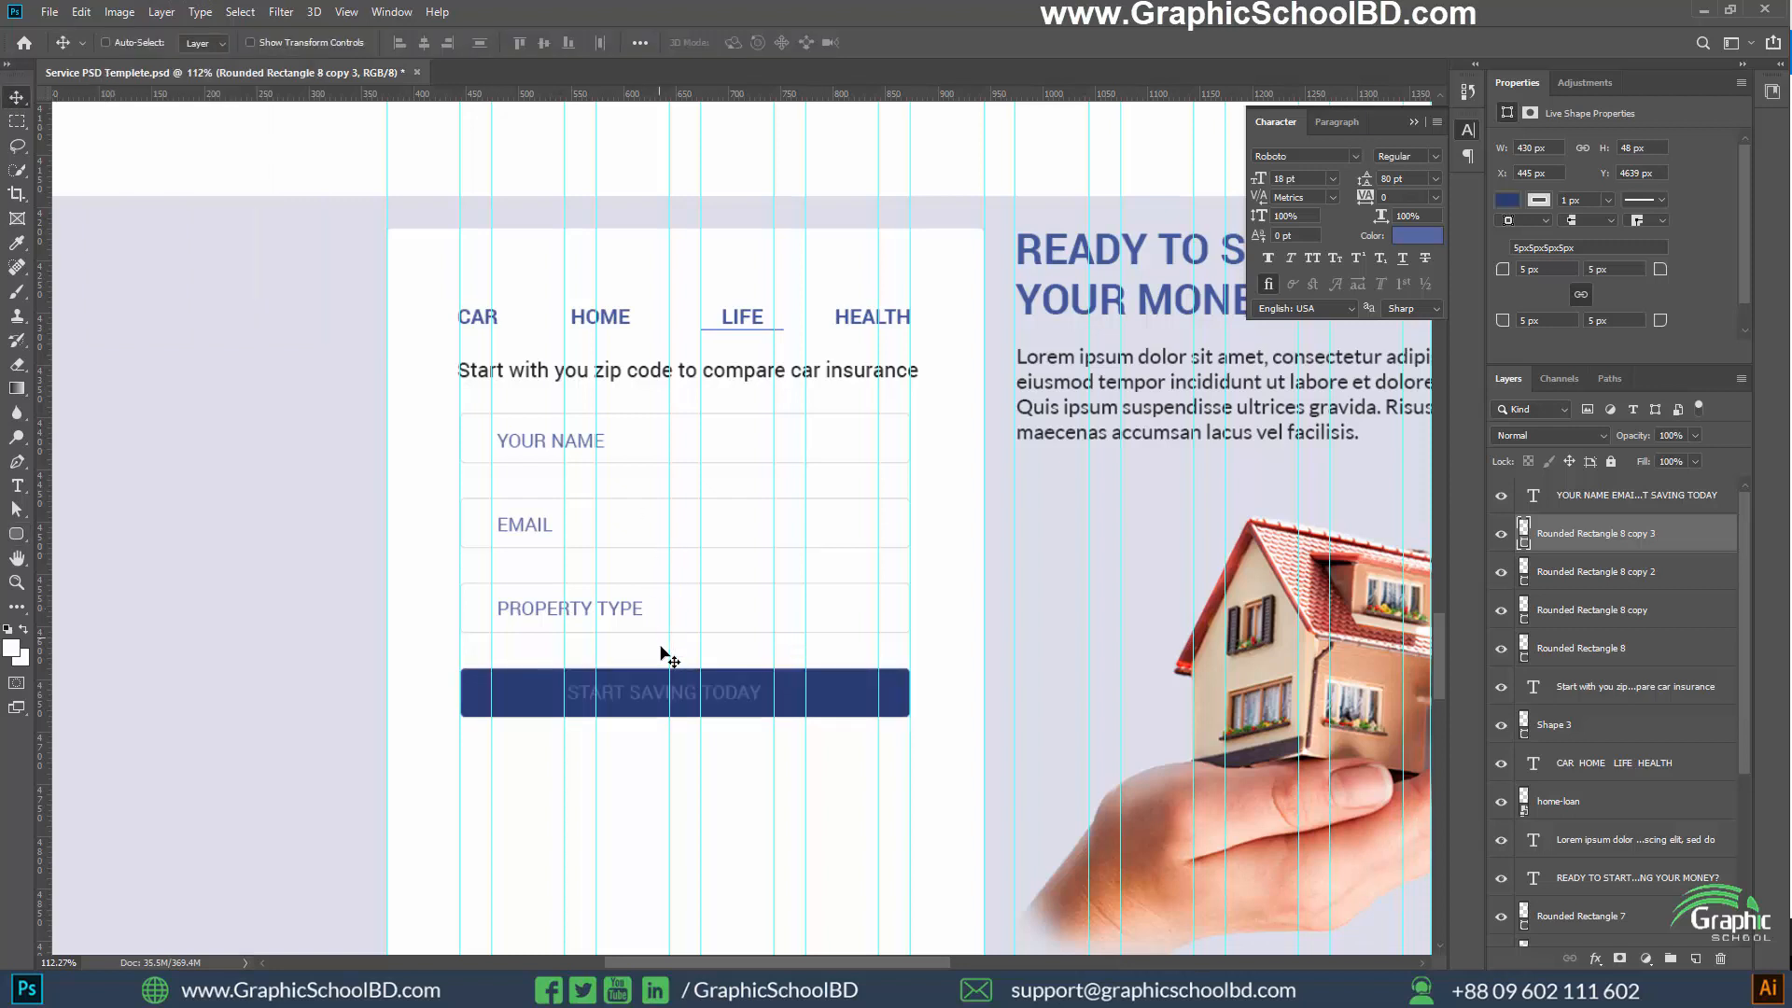
Recolour the START SAVING TODAY text white, #ffffff, and commit the text edit
key("t")
left_click(572, 695)
left_click_drag(566, 693, 763, 693)
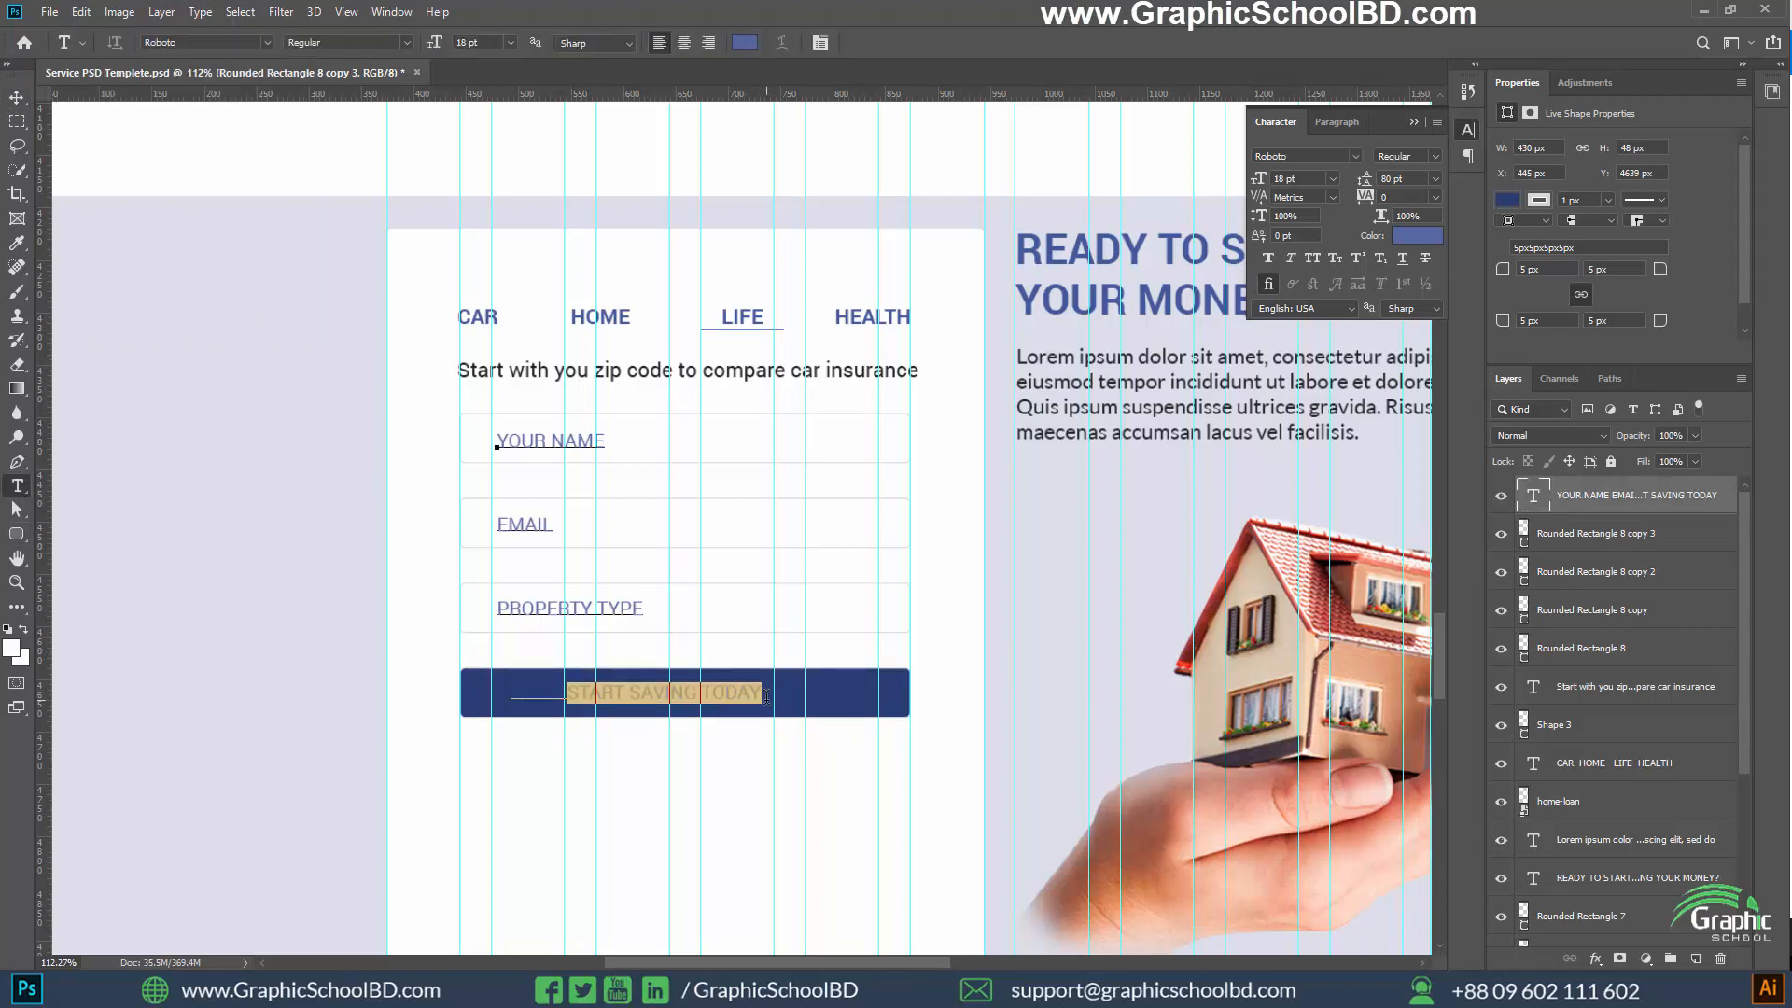
left_click(754, 42)
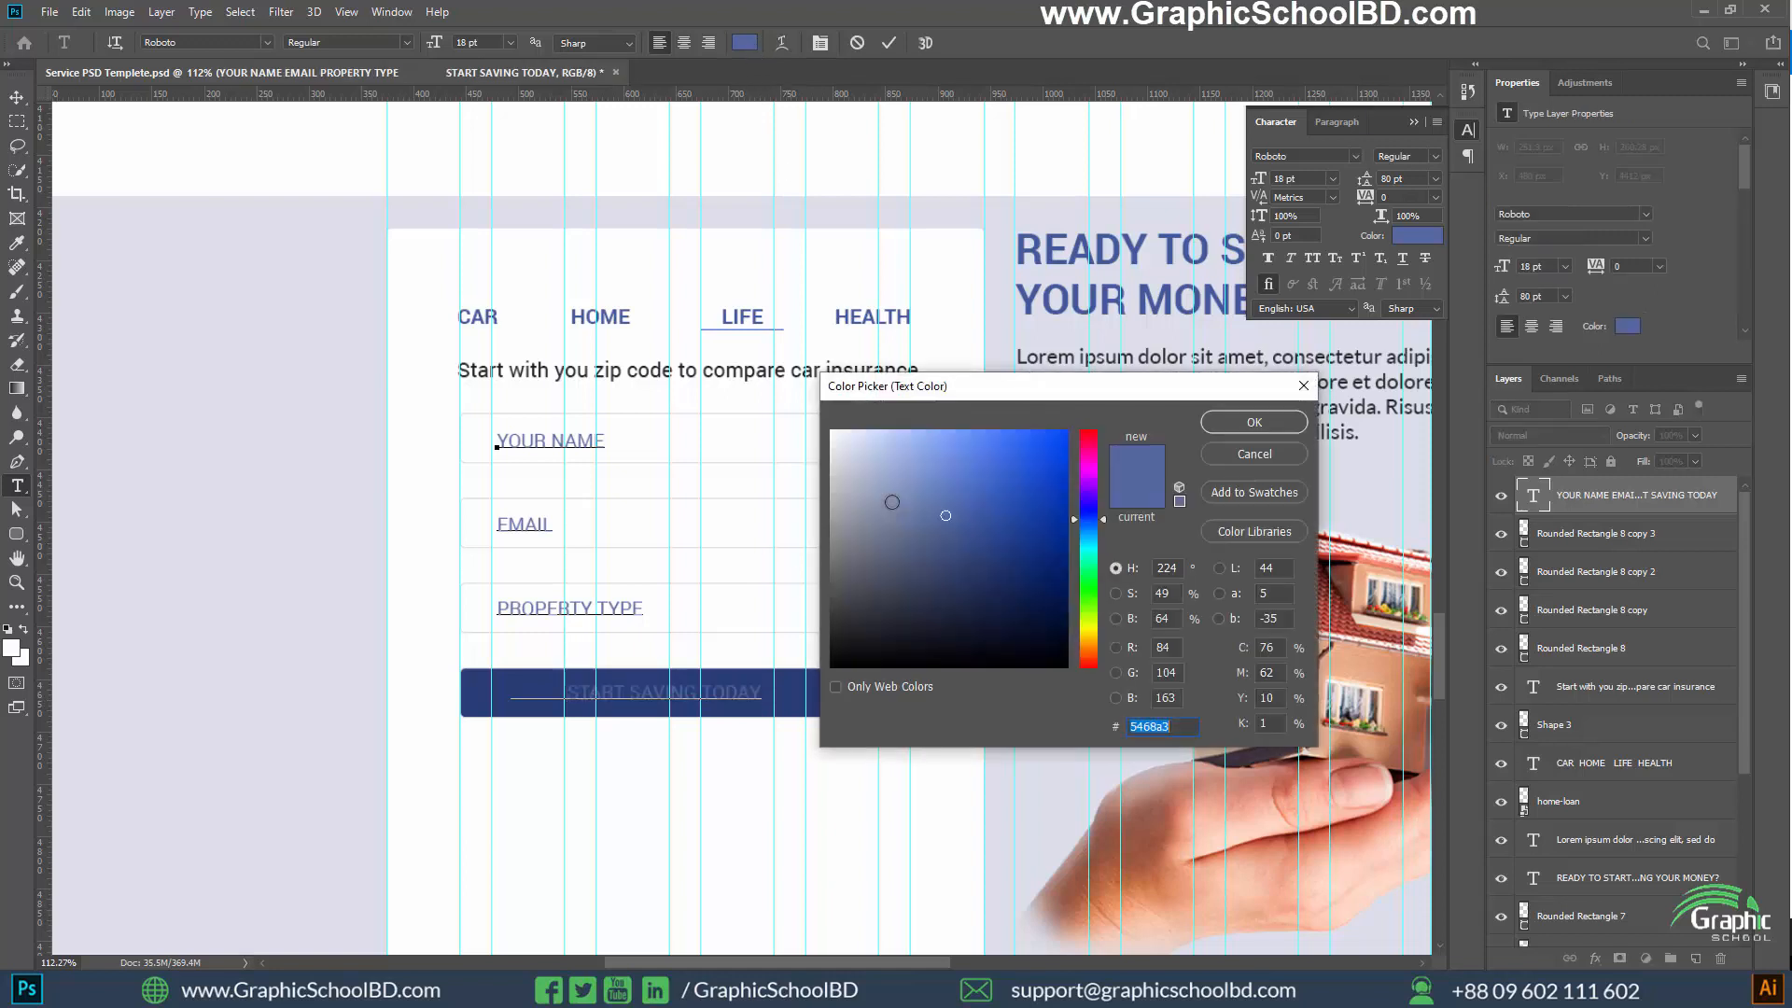
left_click_drag(889, 495, 832, 431)
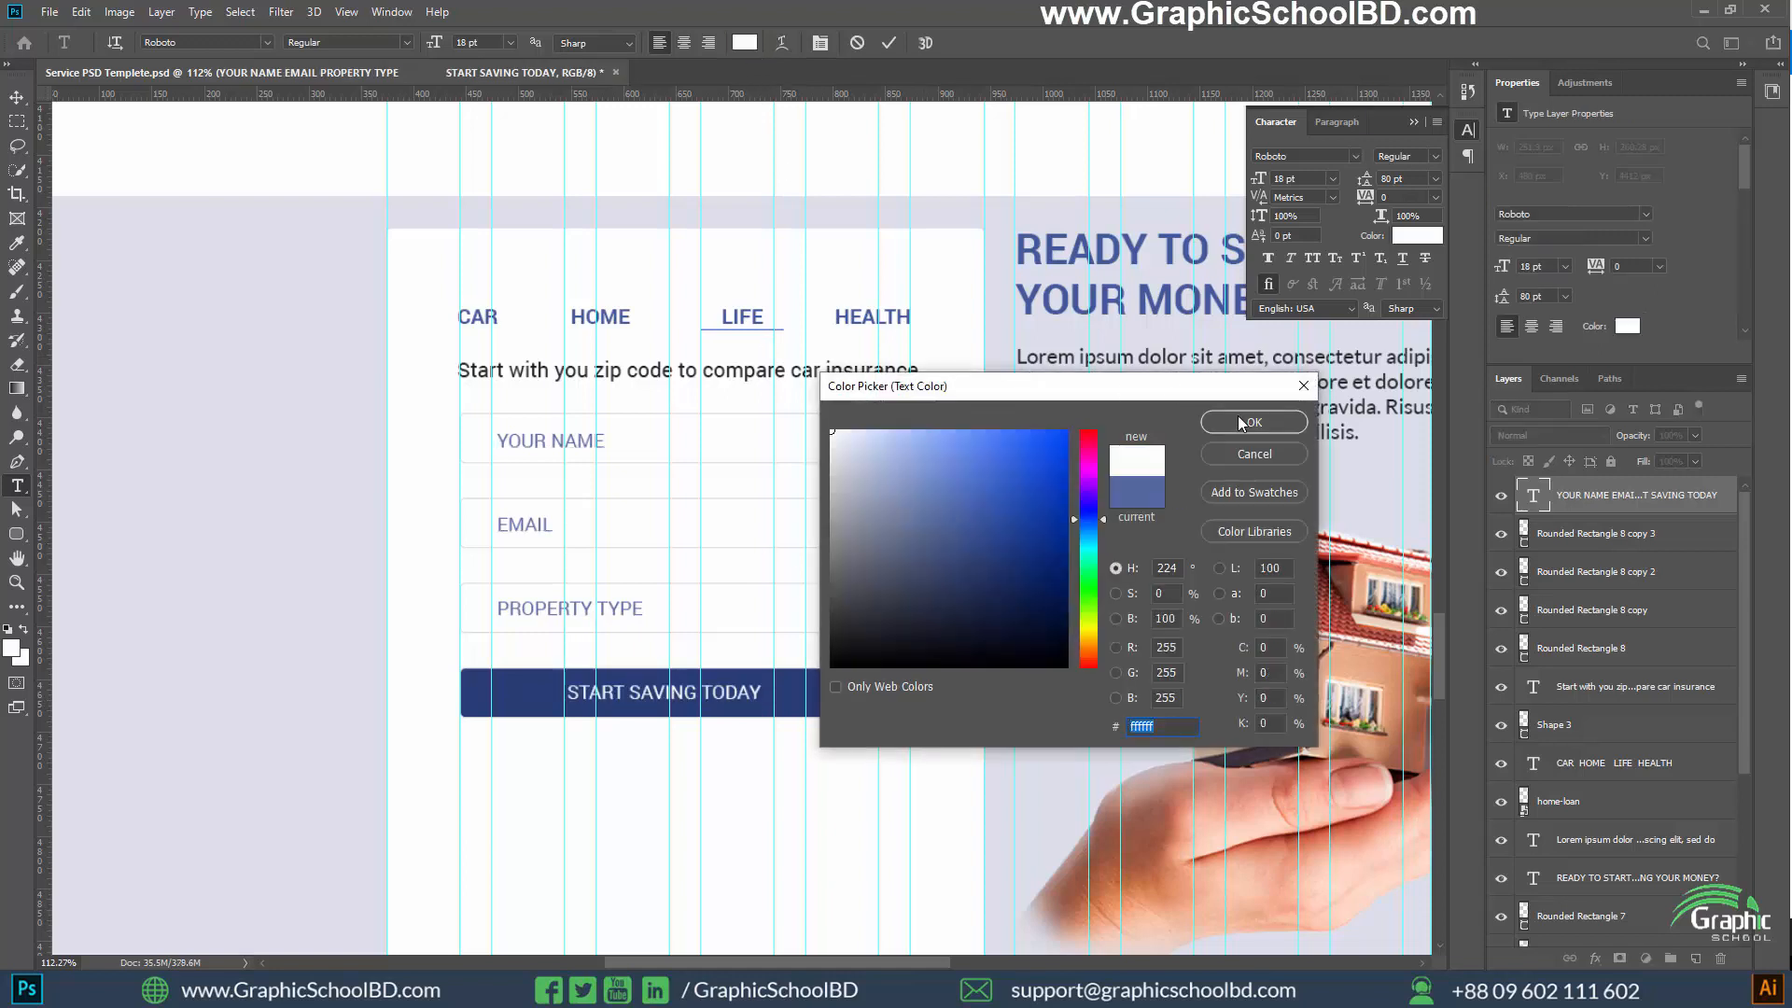
left_click(1238, 417)
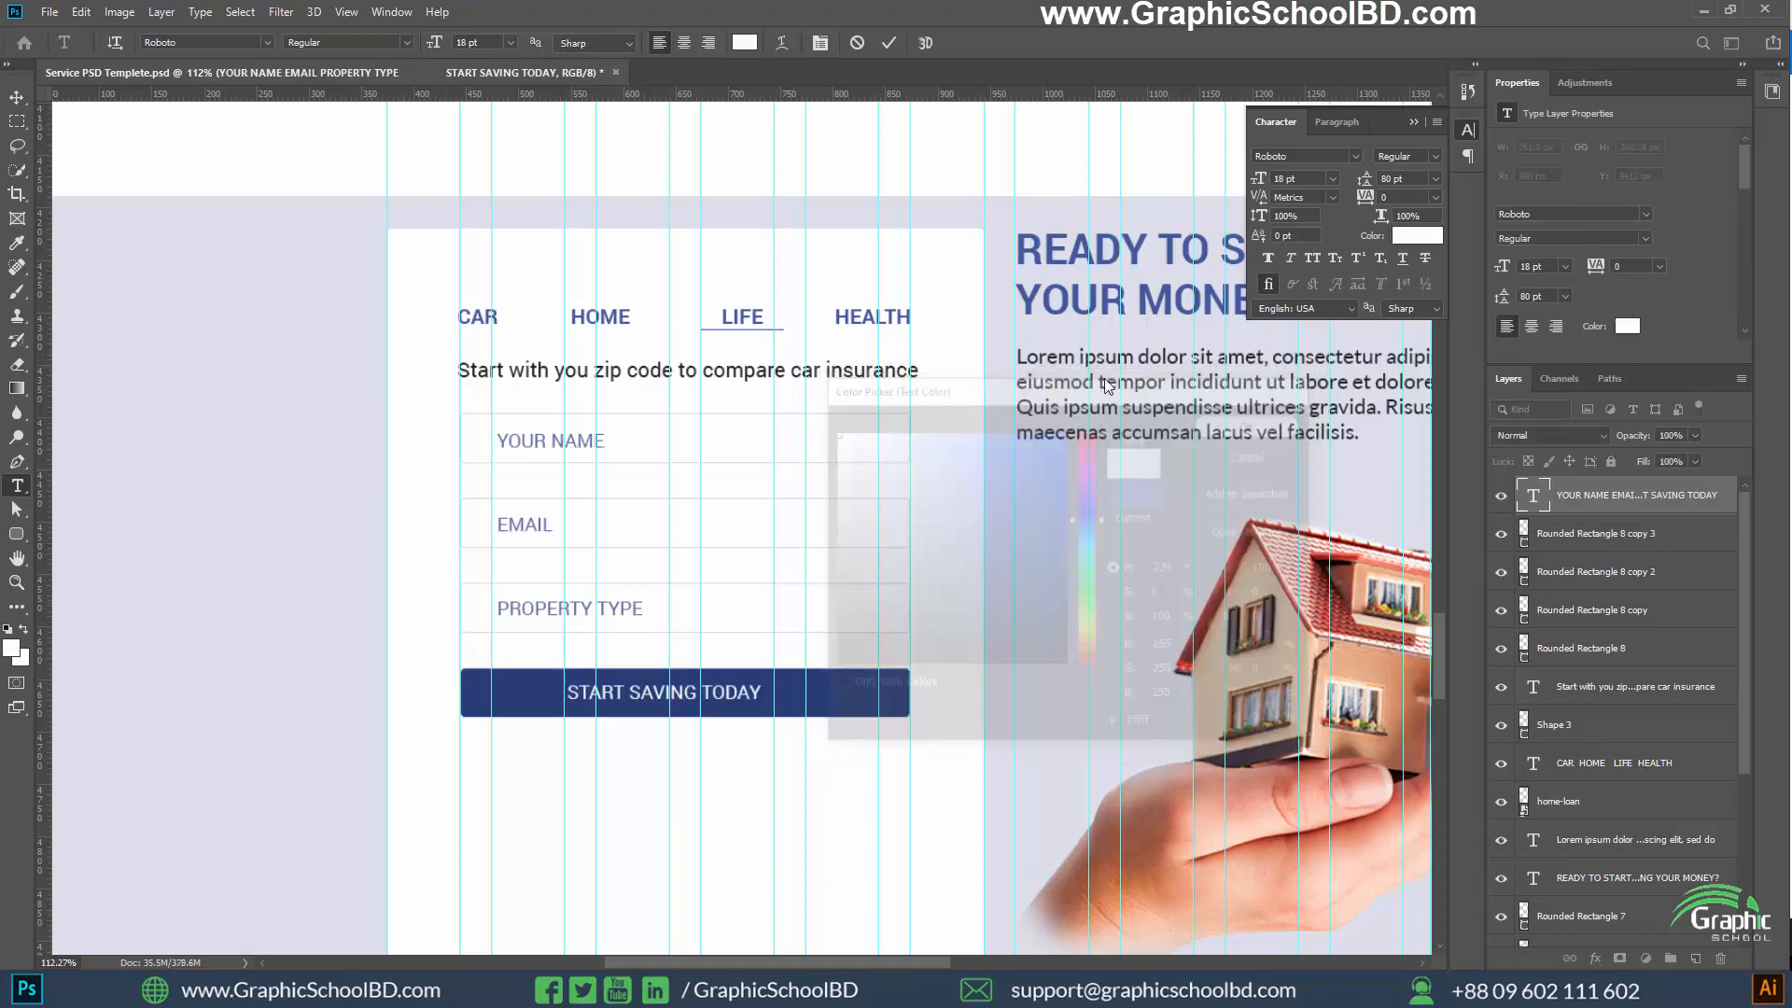
left_click(18, 99)
Examine the quote card's form, its button and the empty area below at several magnifications
scroll(255, 660, "down", 1)
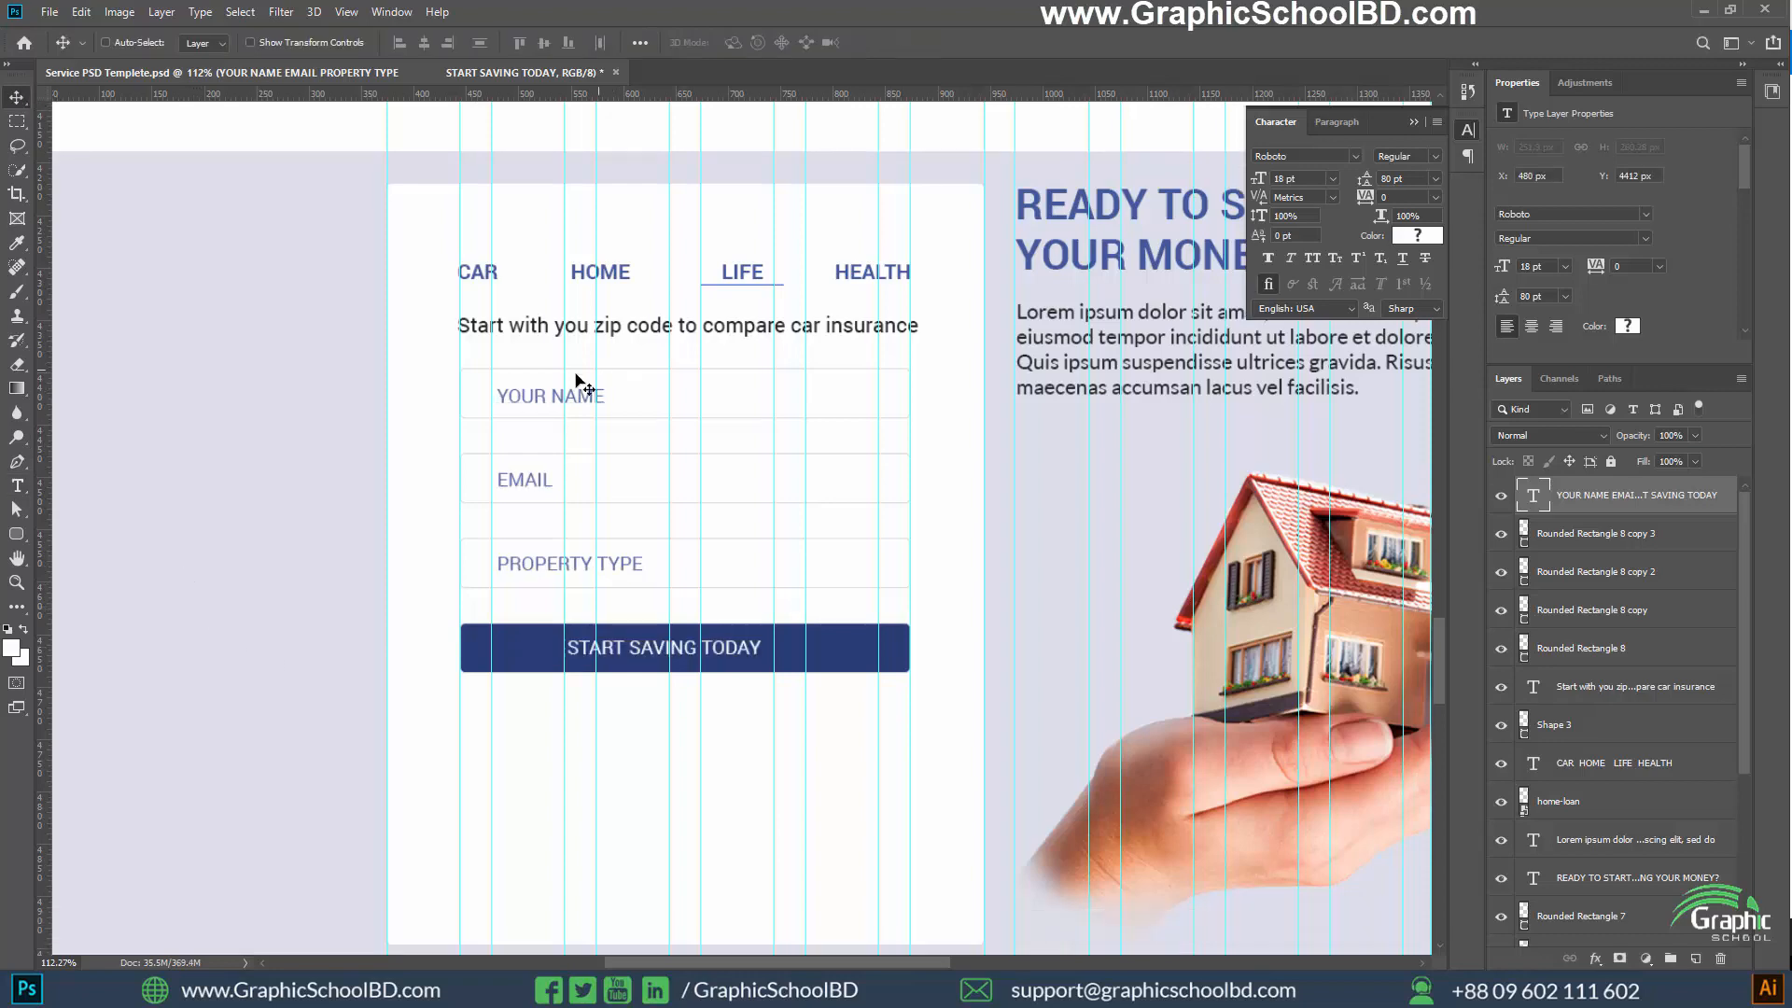
scroll(491, 467, "up", 3)
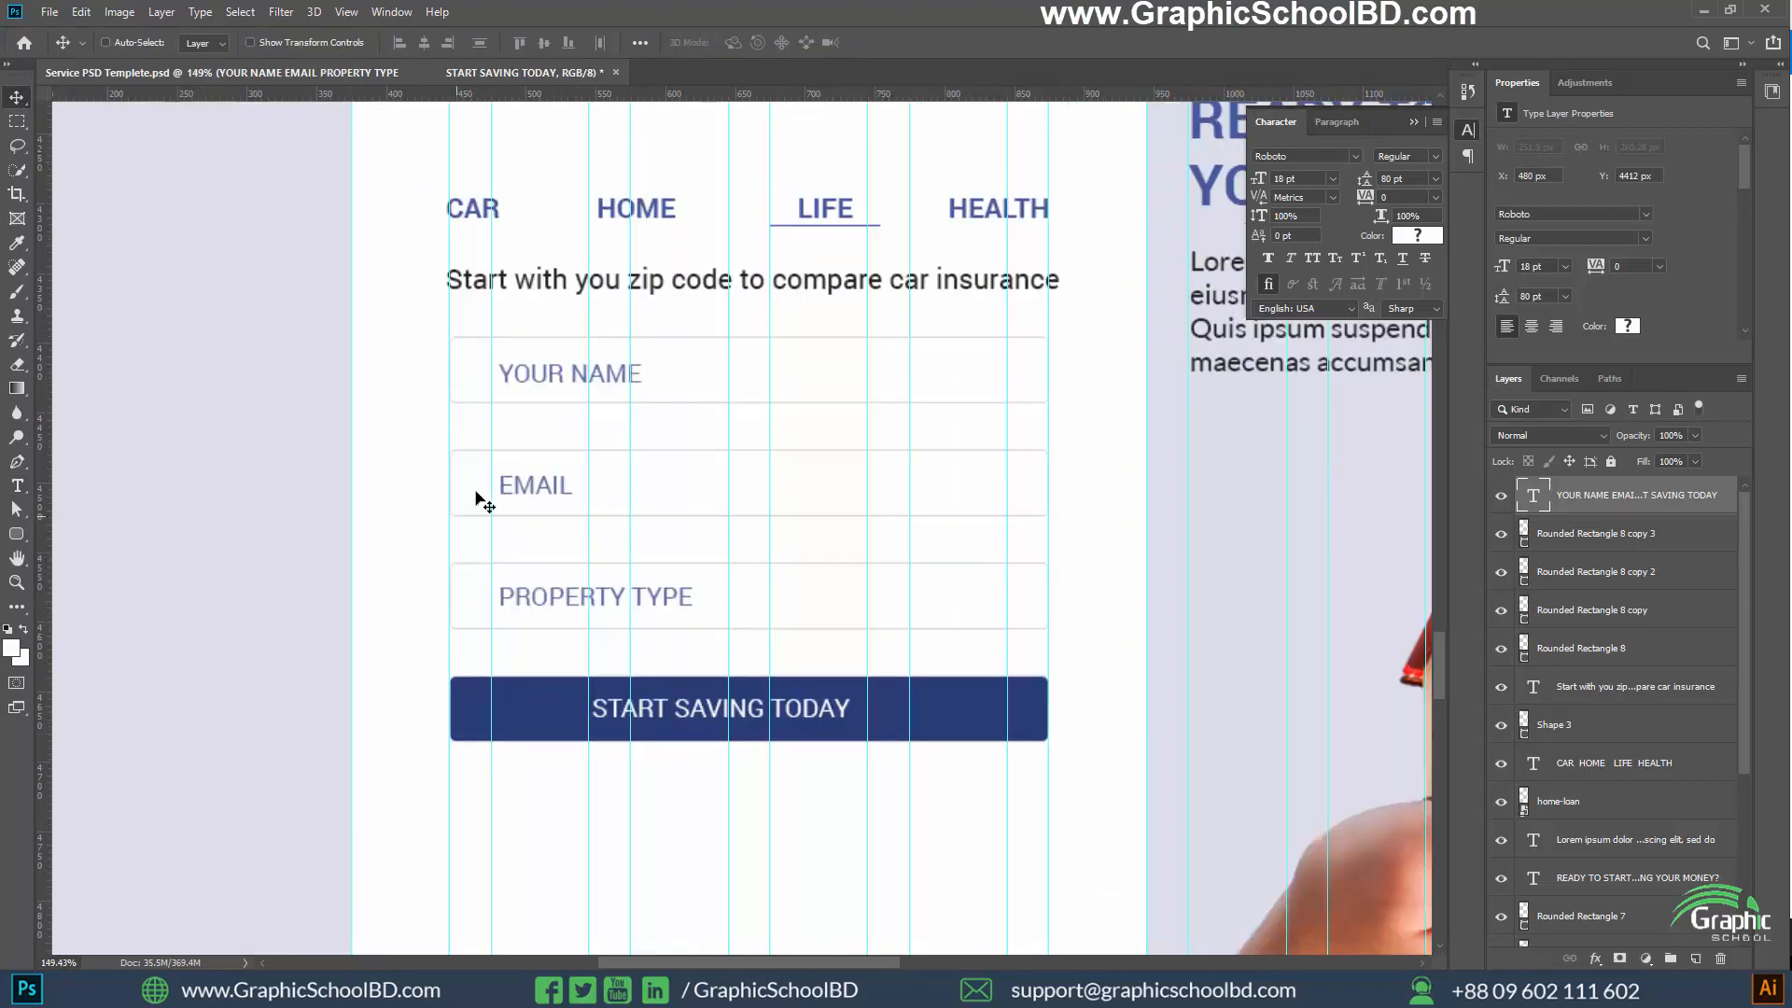
scroll(448, 594, "down", 3)
scroll(532, 775, "down", 3)
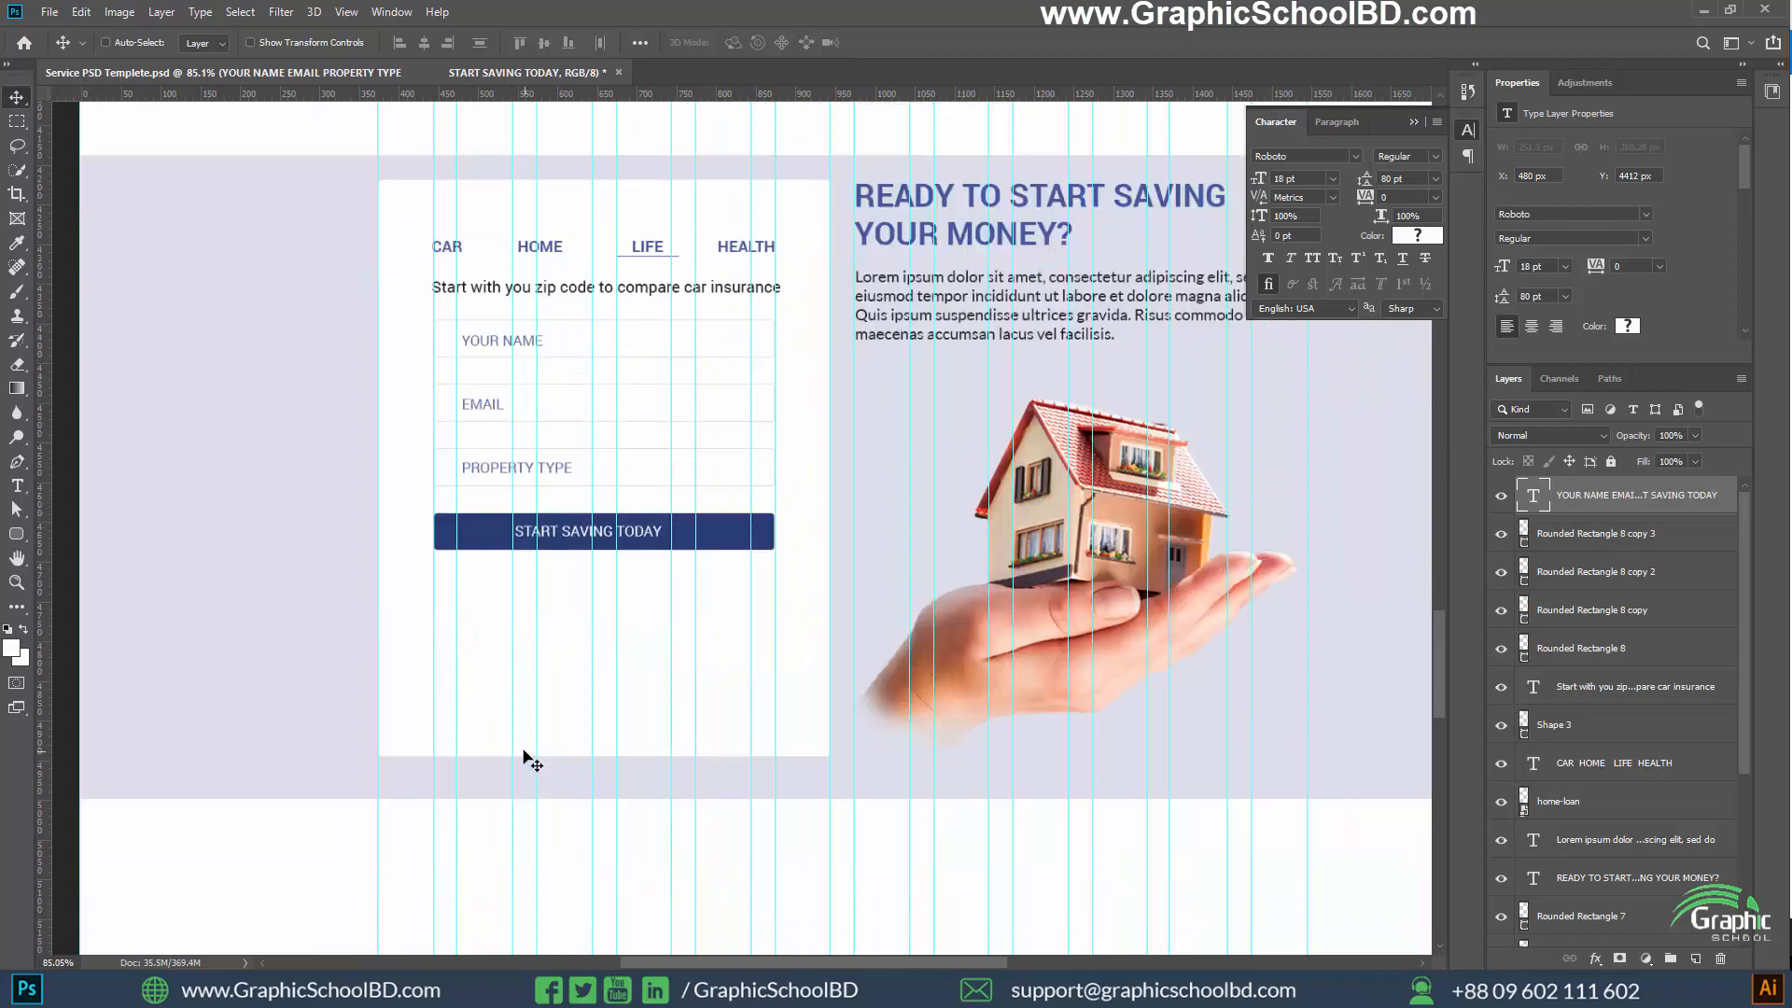
scroll(436, 724, "down", 2)
scroll(436, 725, "up", 1)
scroll(609, 679, "down", 4)
scroll(621, 654, "up", 1)
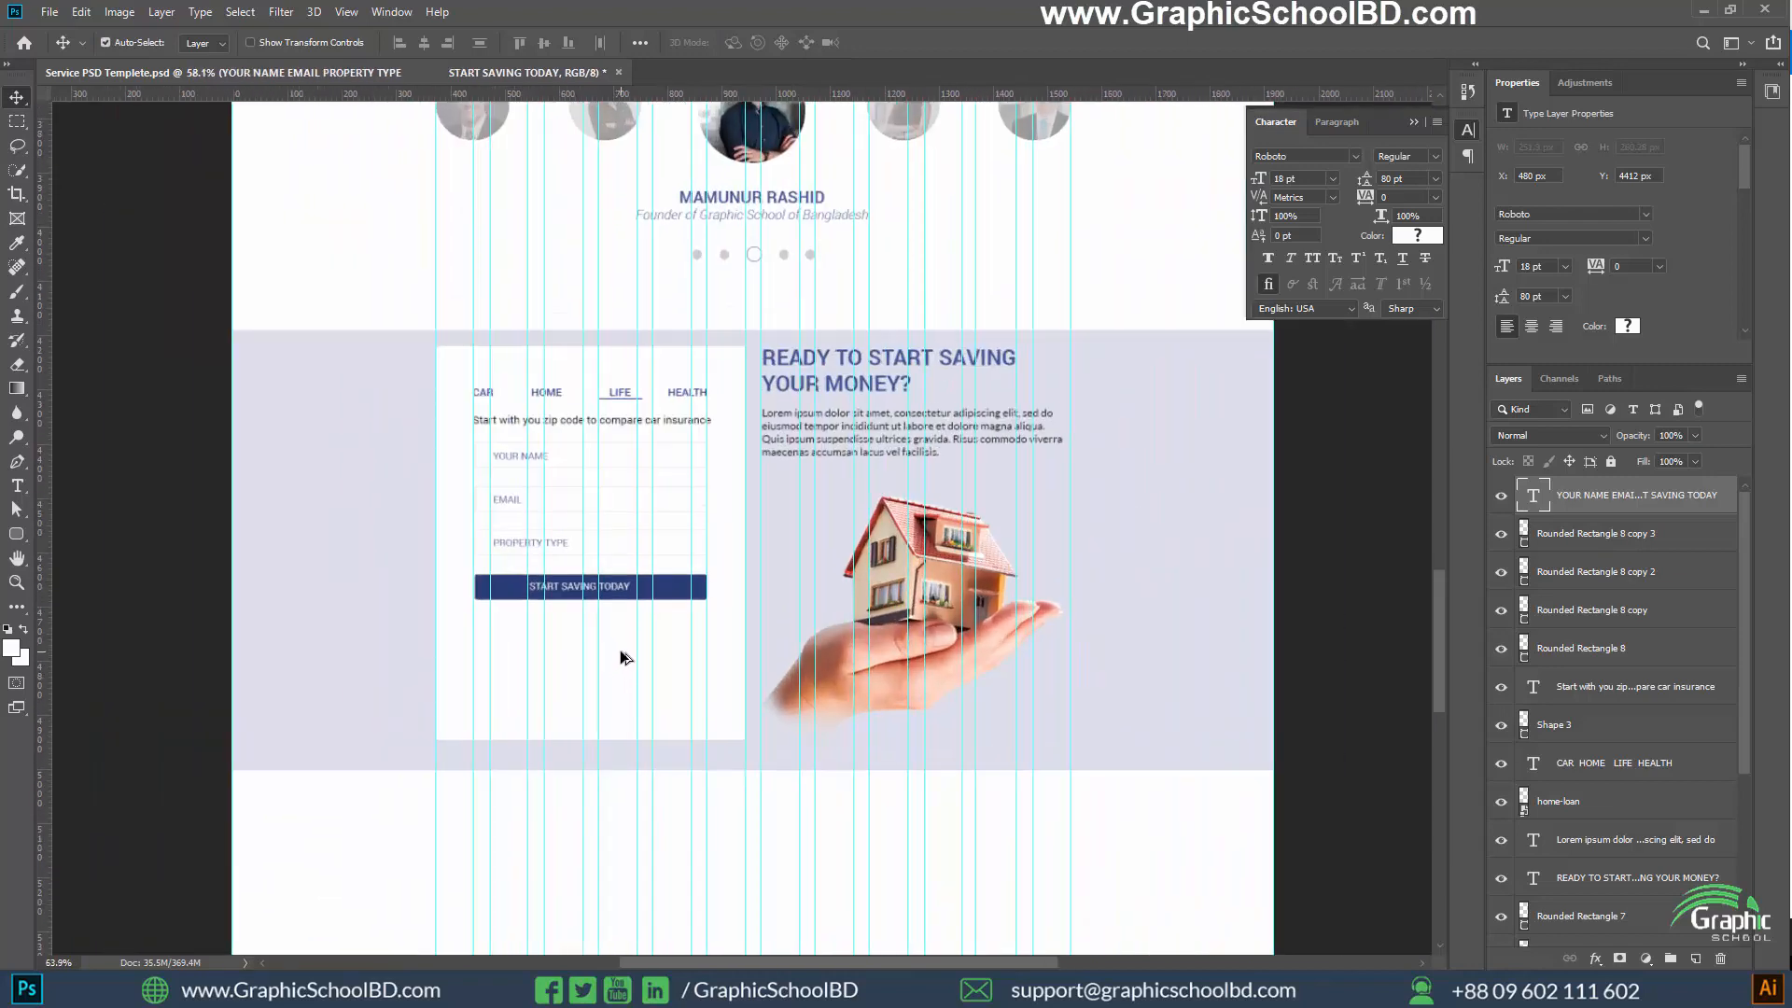
scroll(621, 658, "up", 2)
scroll(629, 664, "up", 2)
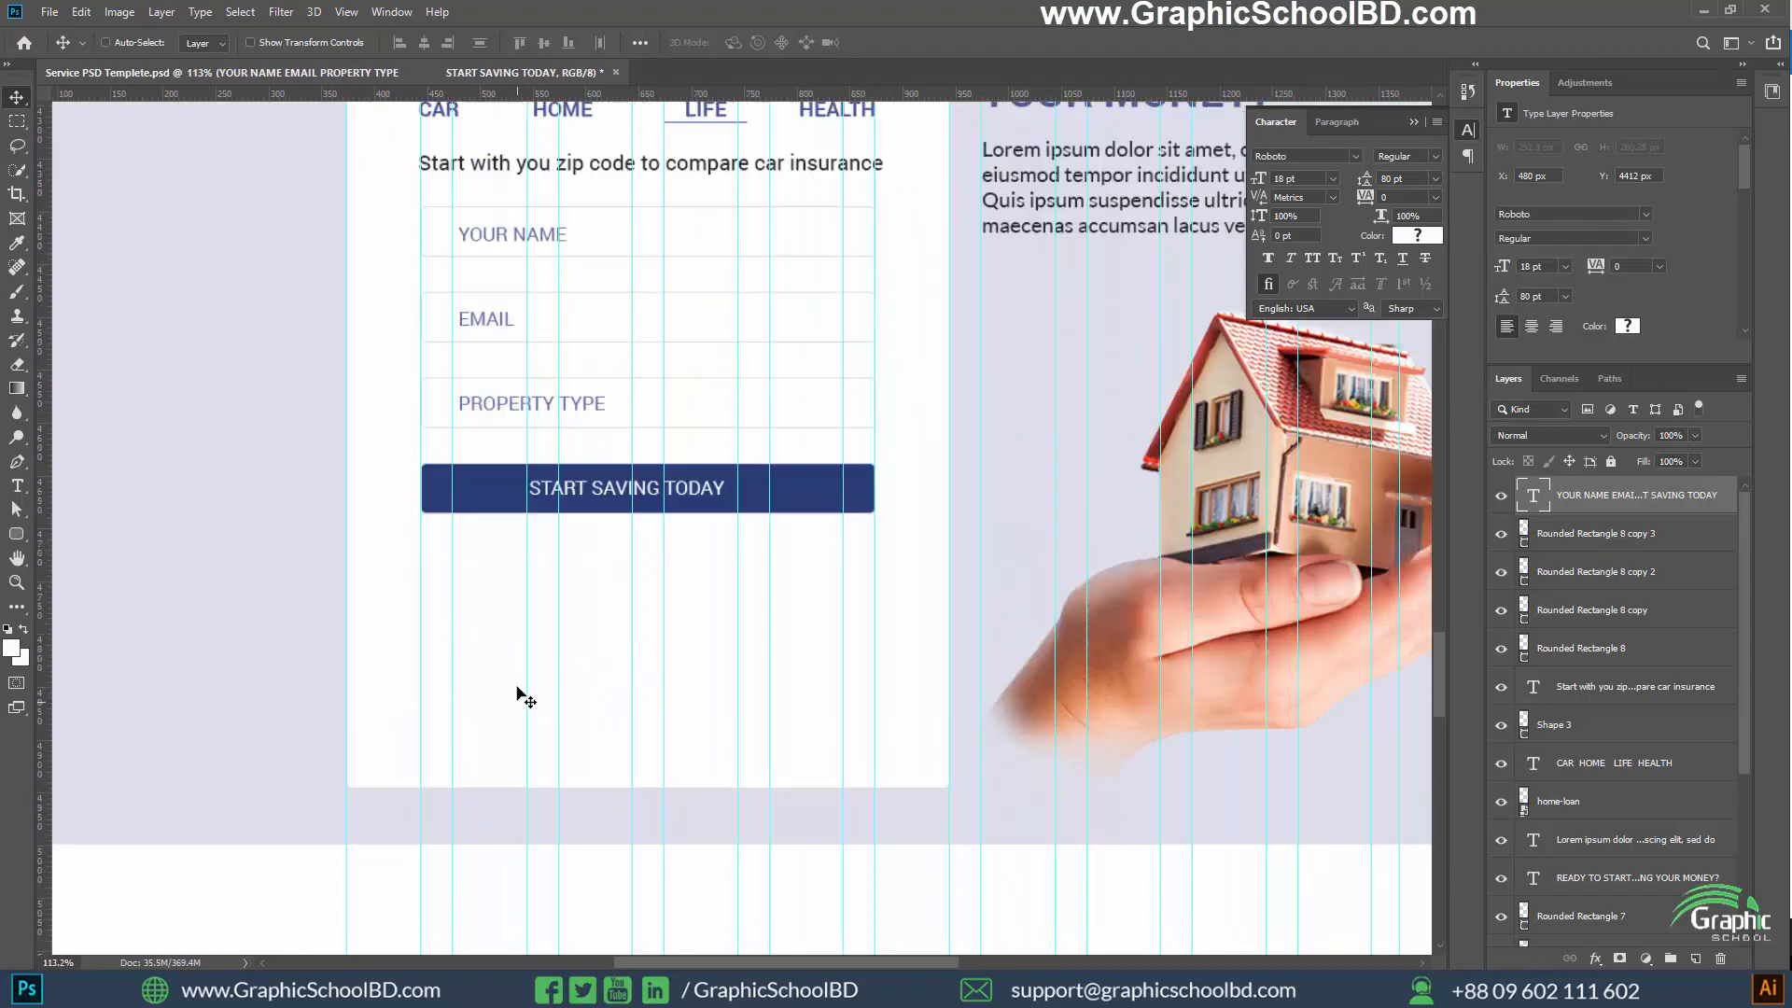
scroll(528, 698, "up", 3)
scroll(565, 747, "down", 1)
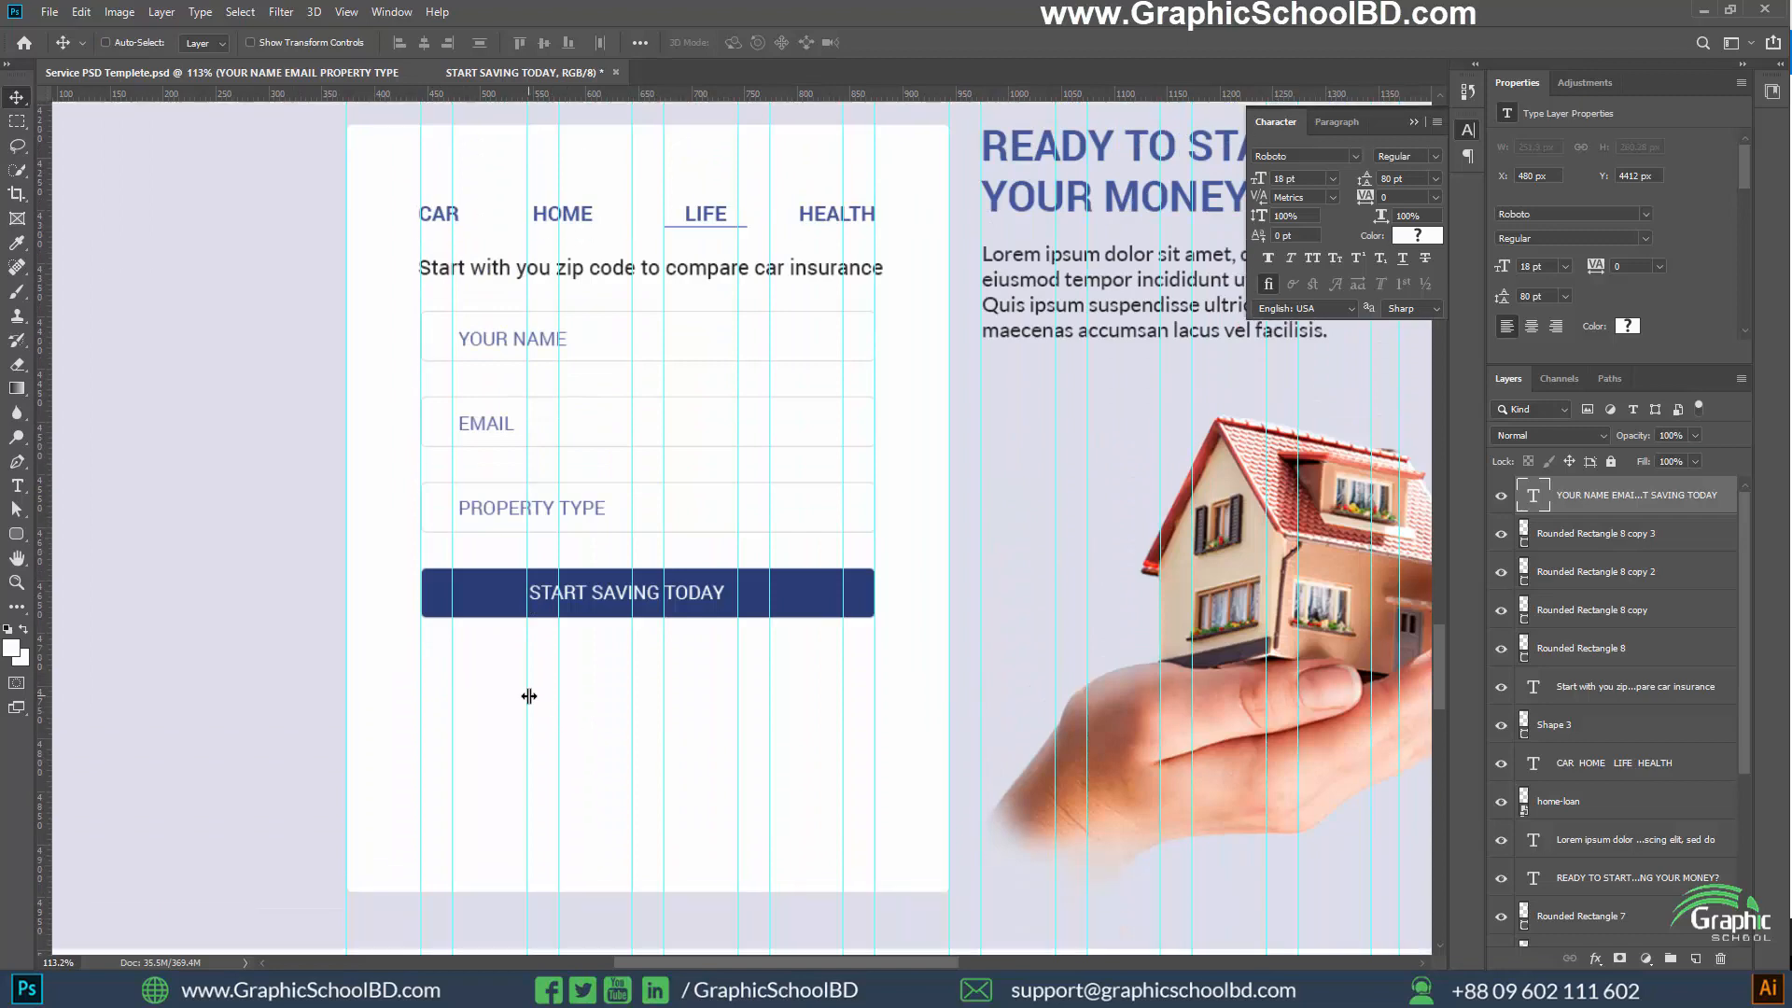
scroll(528, 697, "down", 1)
scroll(504, 660, "up", 1)
scroll(489, 660, "up", 1)
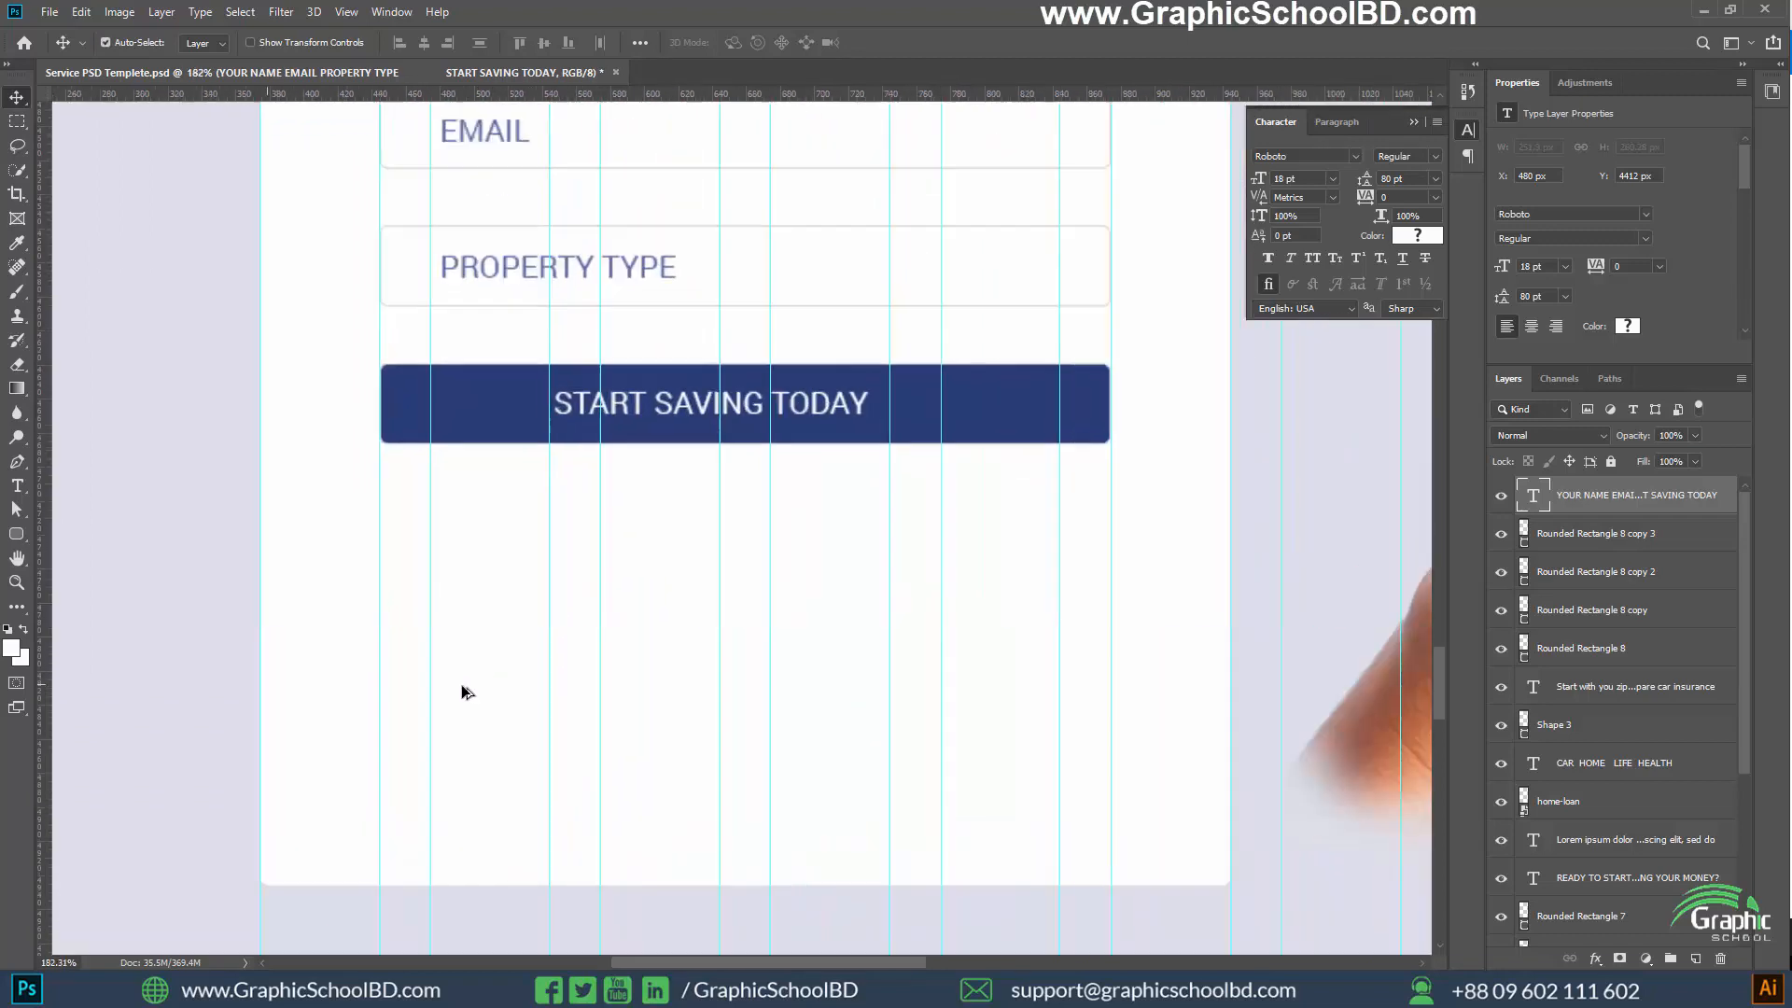
left_click(15, 536)
right_click(15, 539)
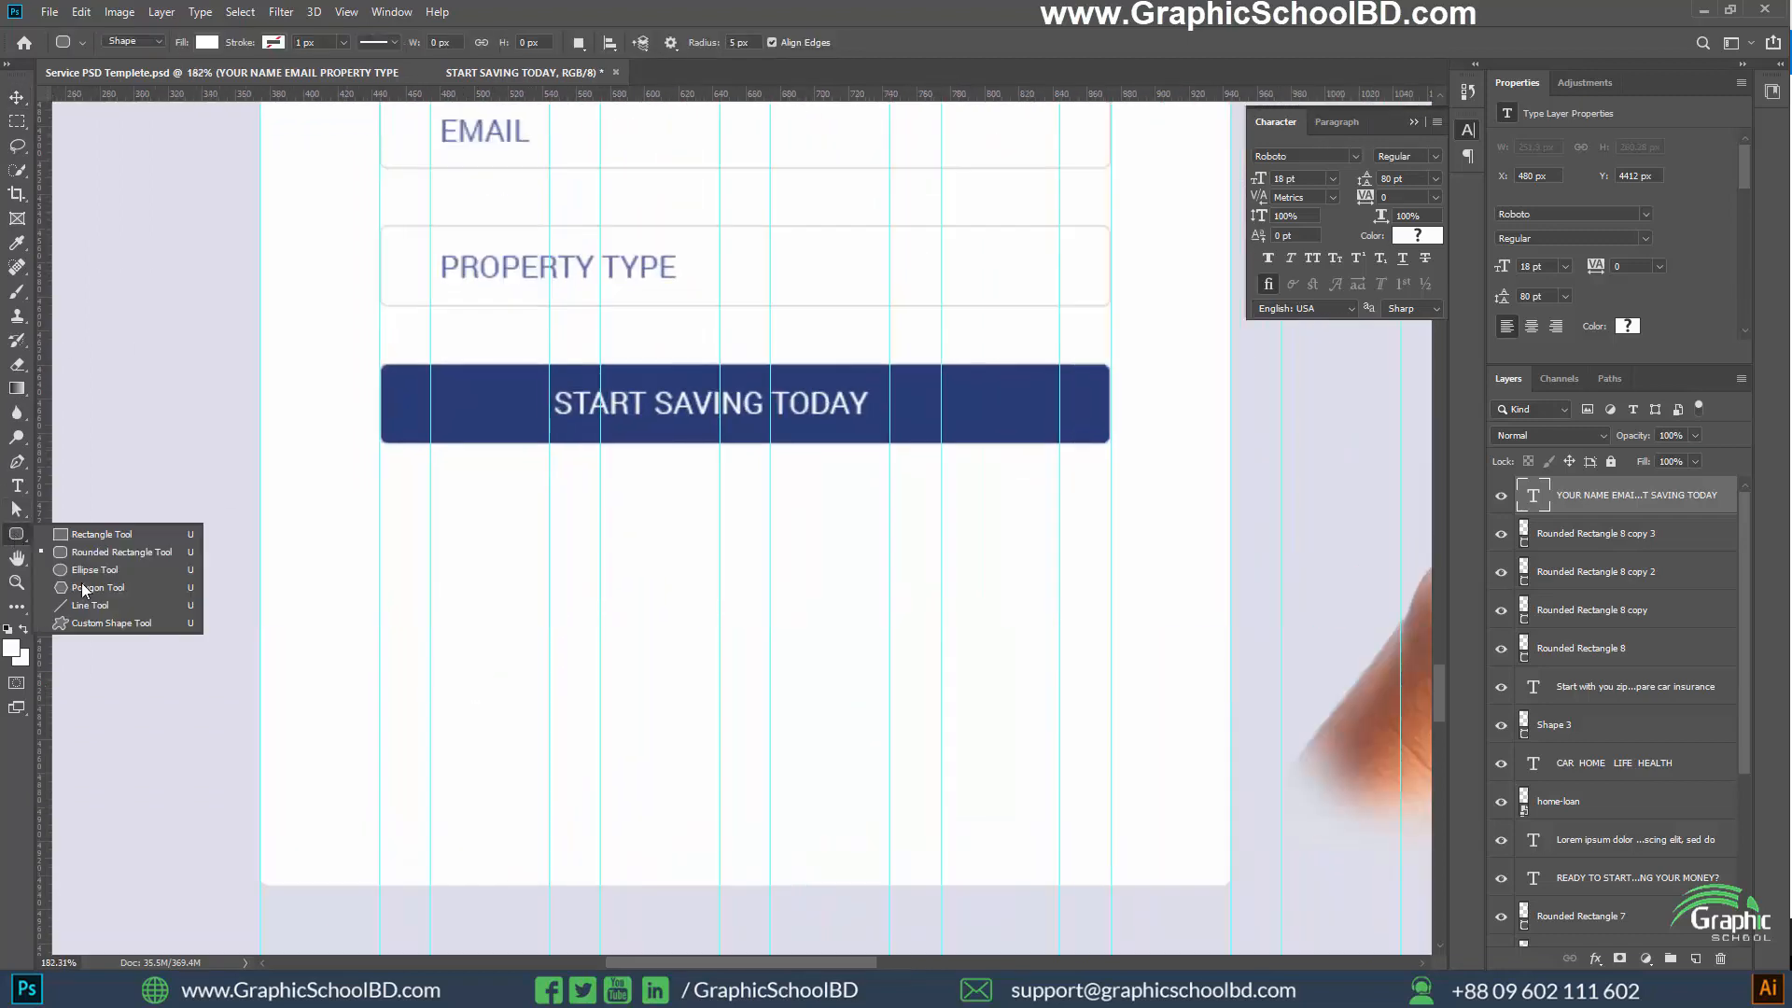
left_click(83, 588)
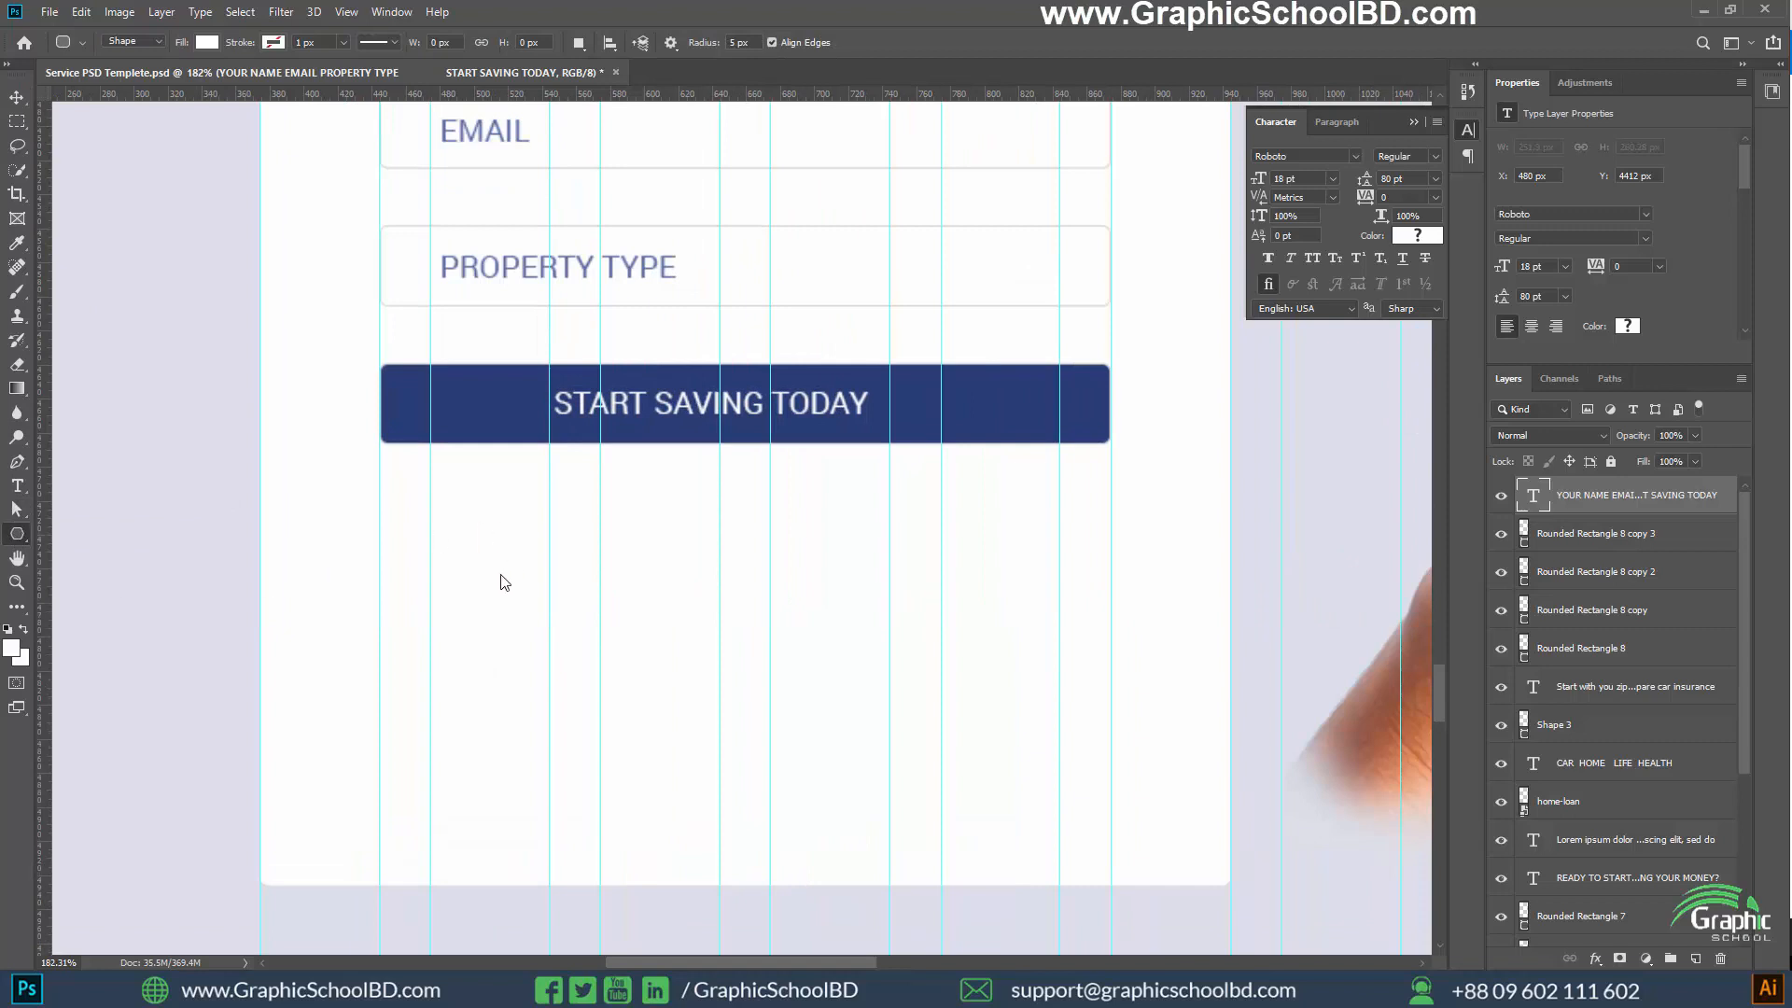
left_click_drag(581, 643, 617, 667)
key("ctrl+z")
left_click_drag(613, 578, 660, 609)
key("ctrl+z")
Browse the preset custom shapes for icons that could suit the quote card
right_click(17, 535)
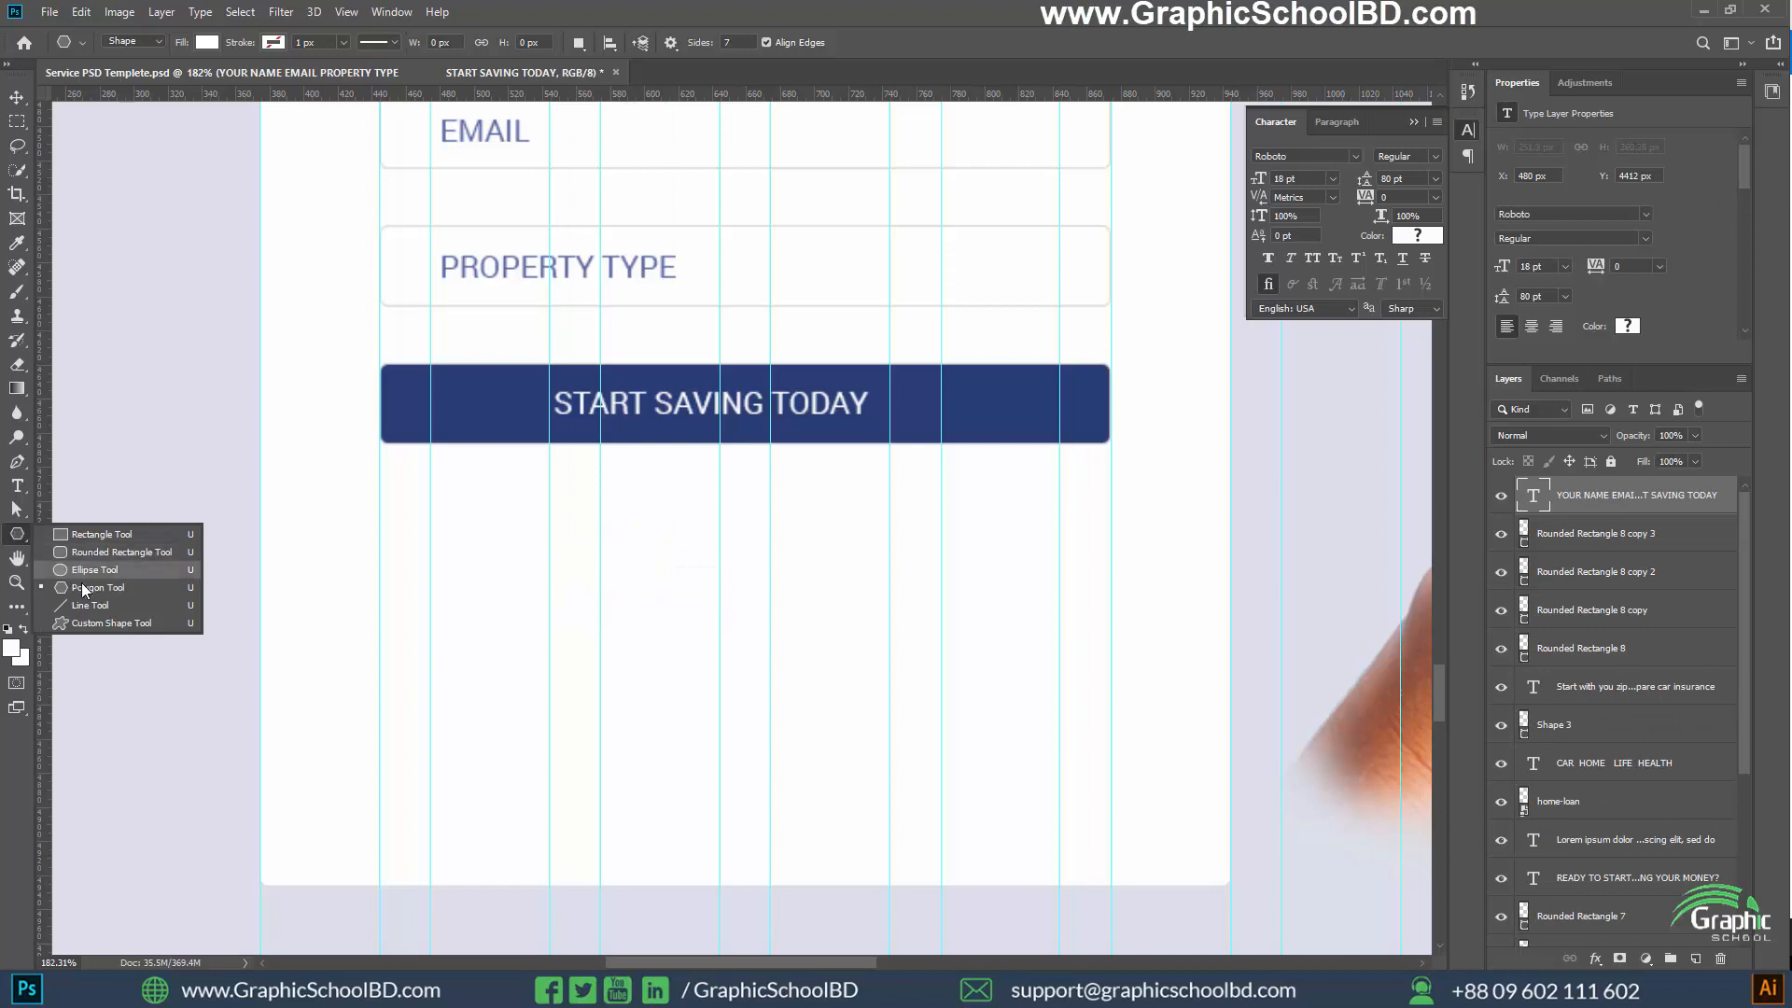
left_click(755, 43)
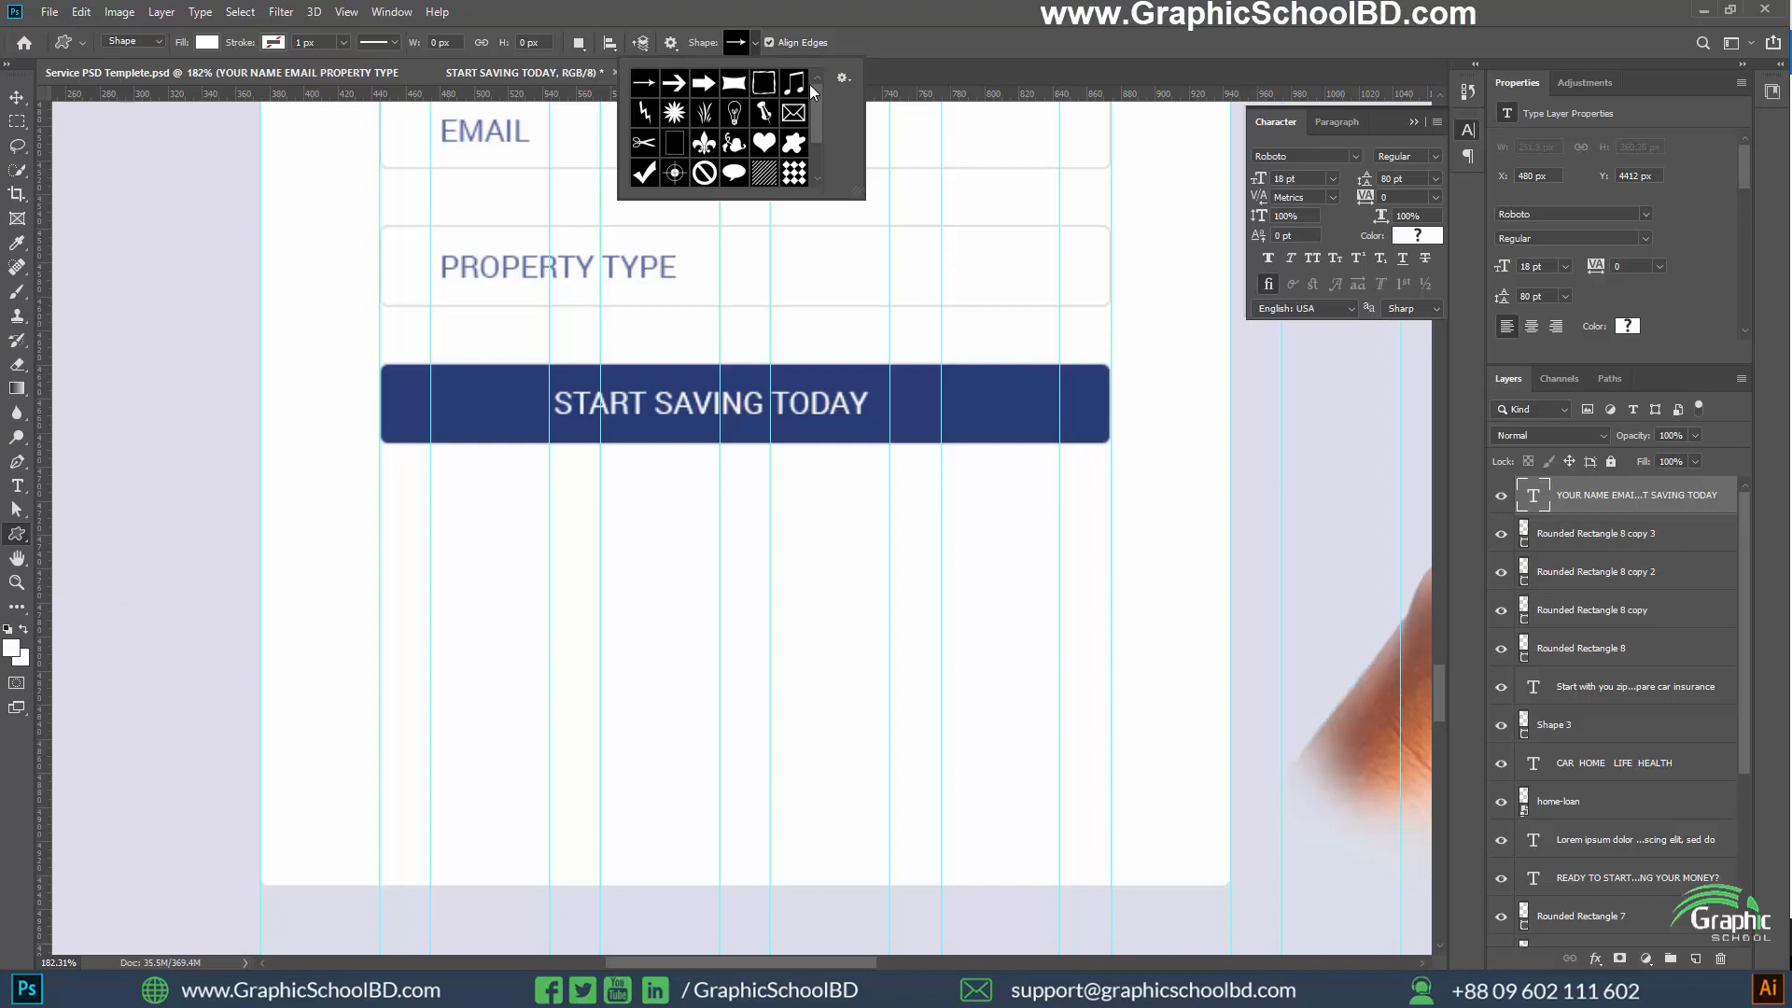
mouse_move(819, 91)
left_mouse_down()
mouse_move(816, 132)
mouse_move(815, 84)
left_mouse_up()
left_click(943, 11)
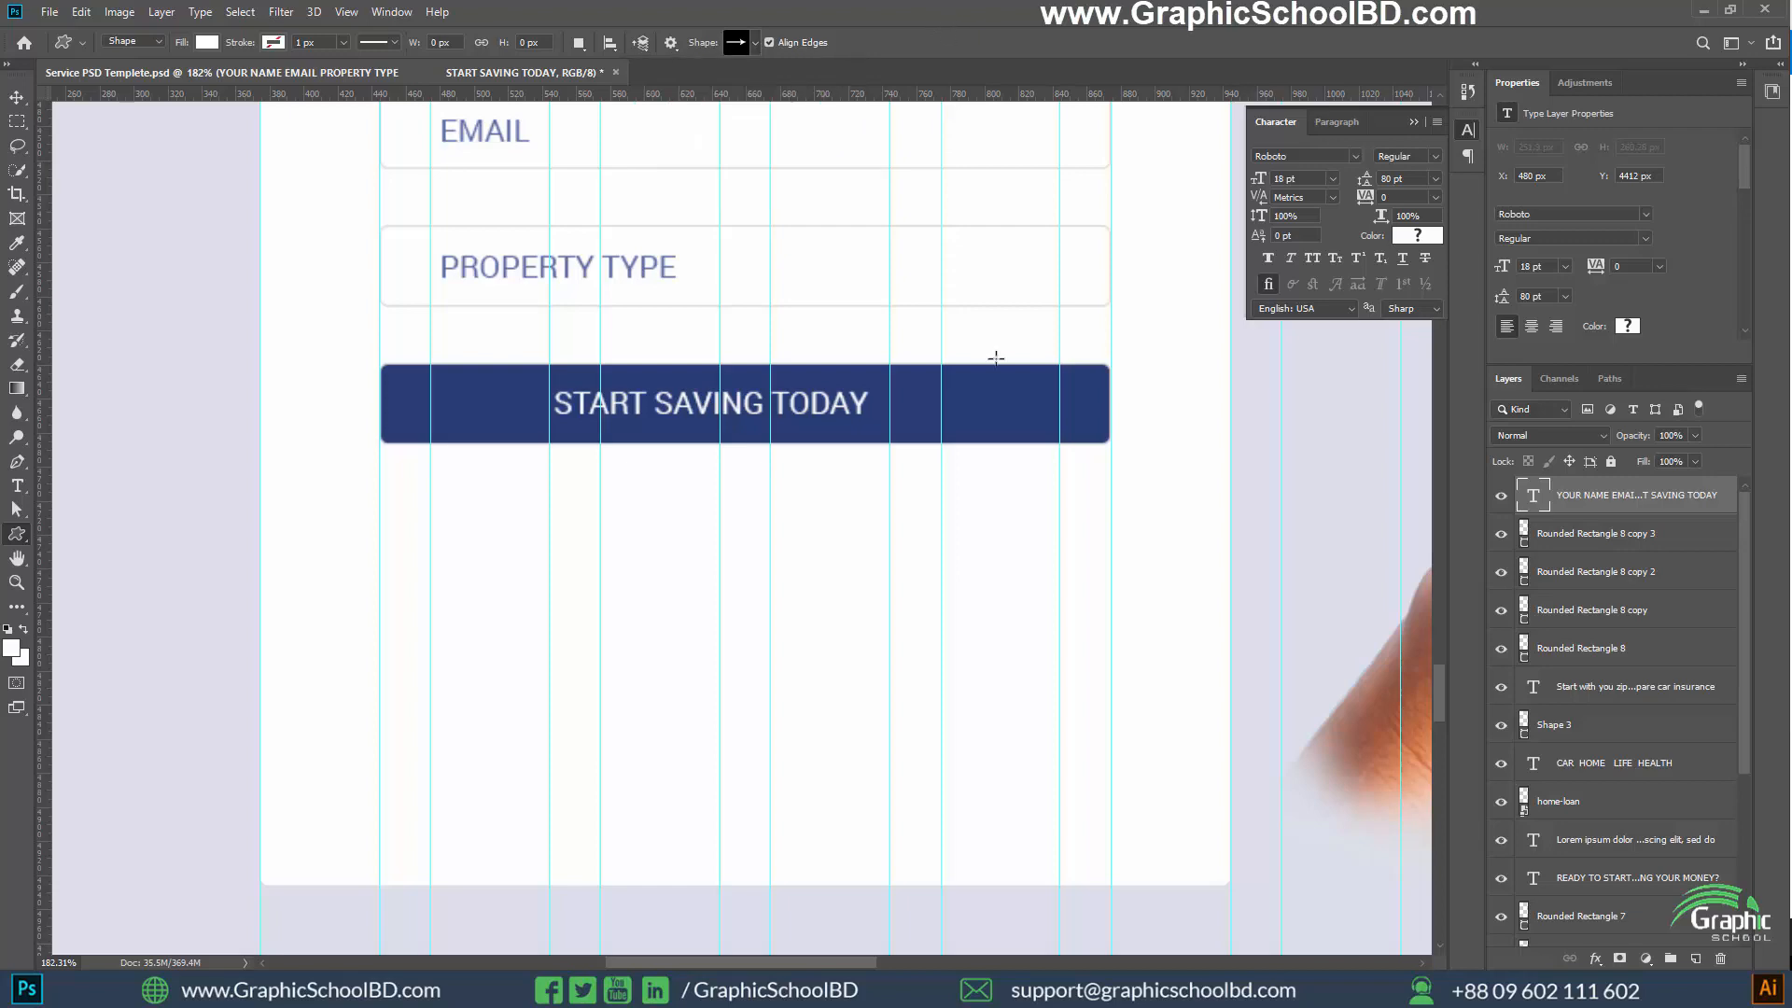
Switch to Flaticon in the browser, search for PROFILE, and add the solid black person icon to the icon collection
key("alt+Tab")
scroll(504, 166, "up", 1)
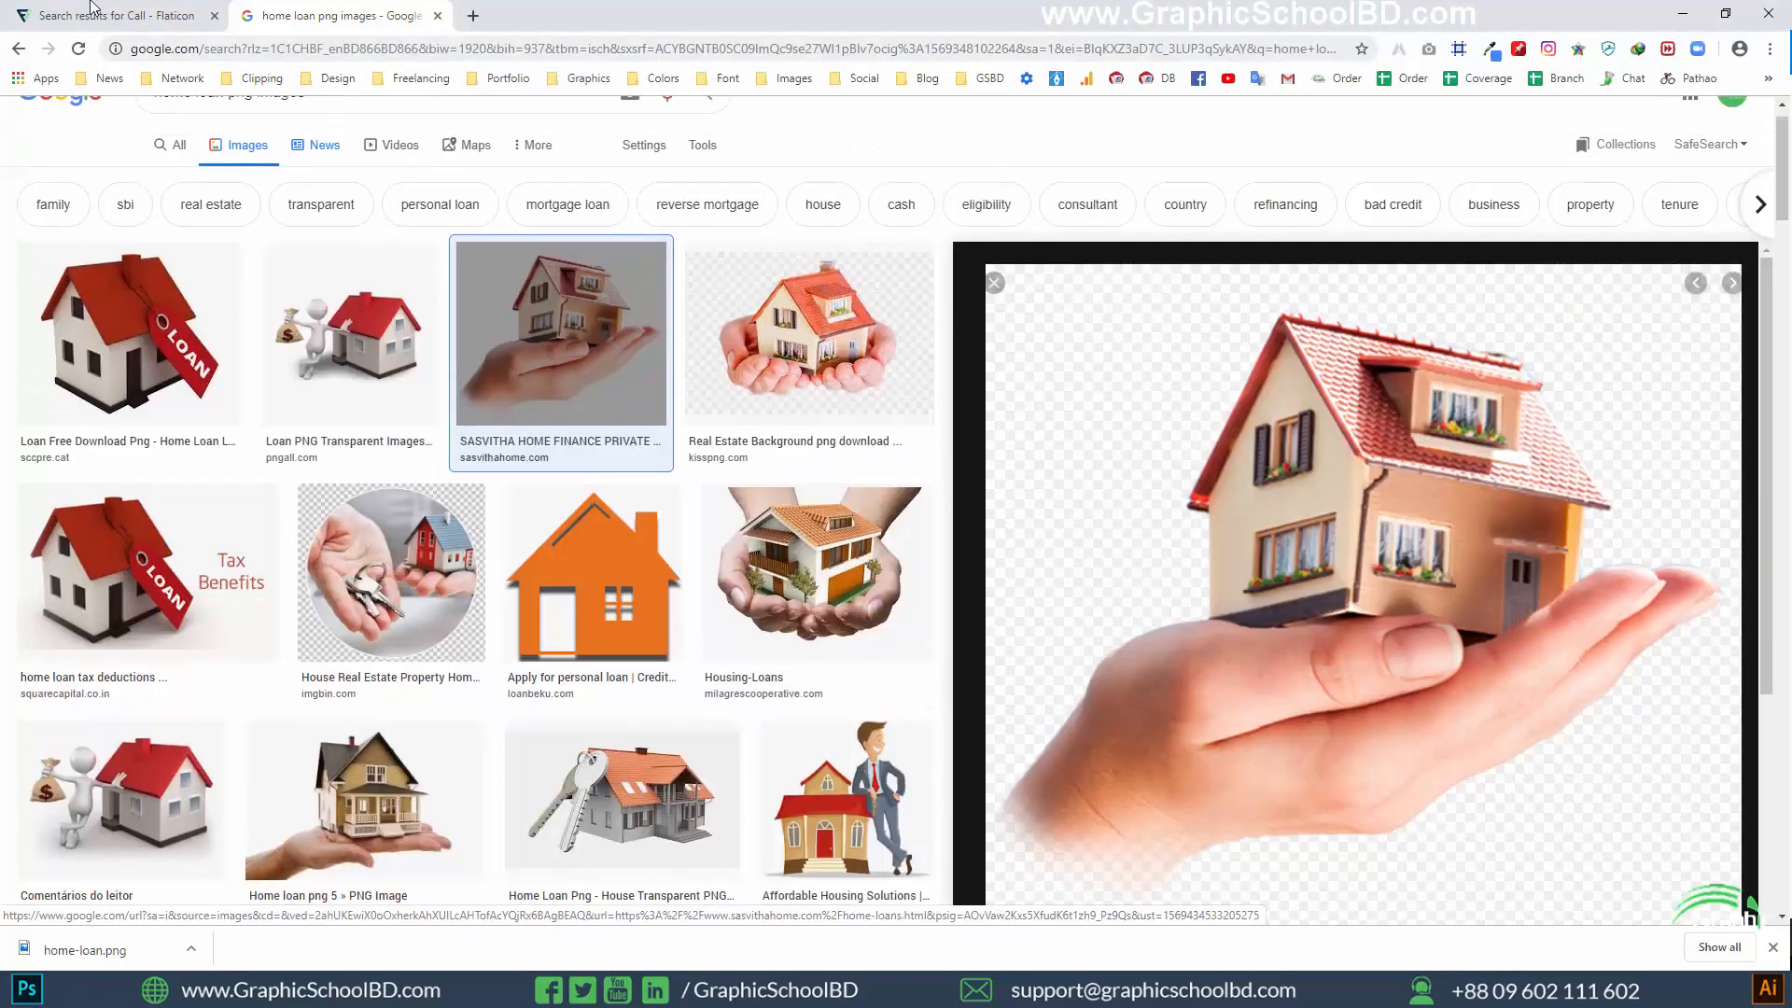
left_click(91, 14)
left_click(468, 128)
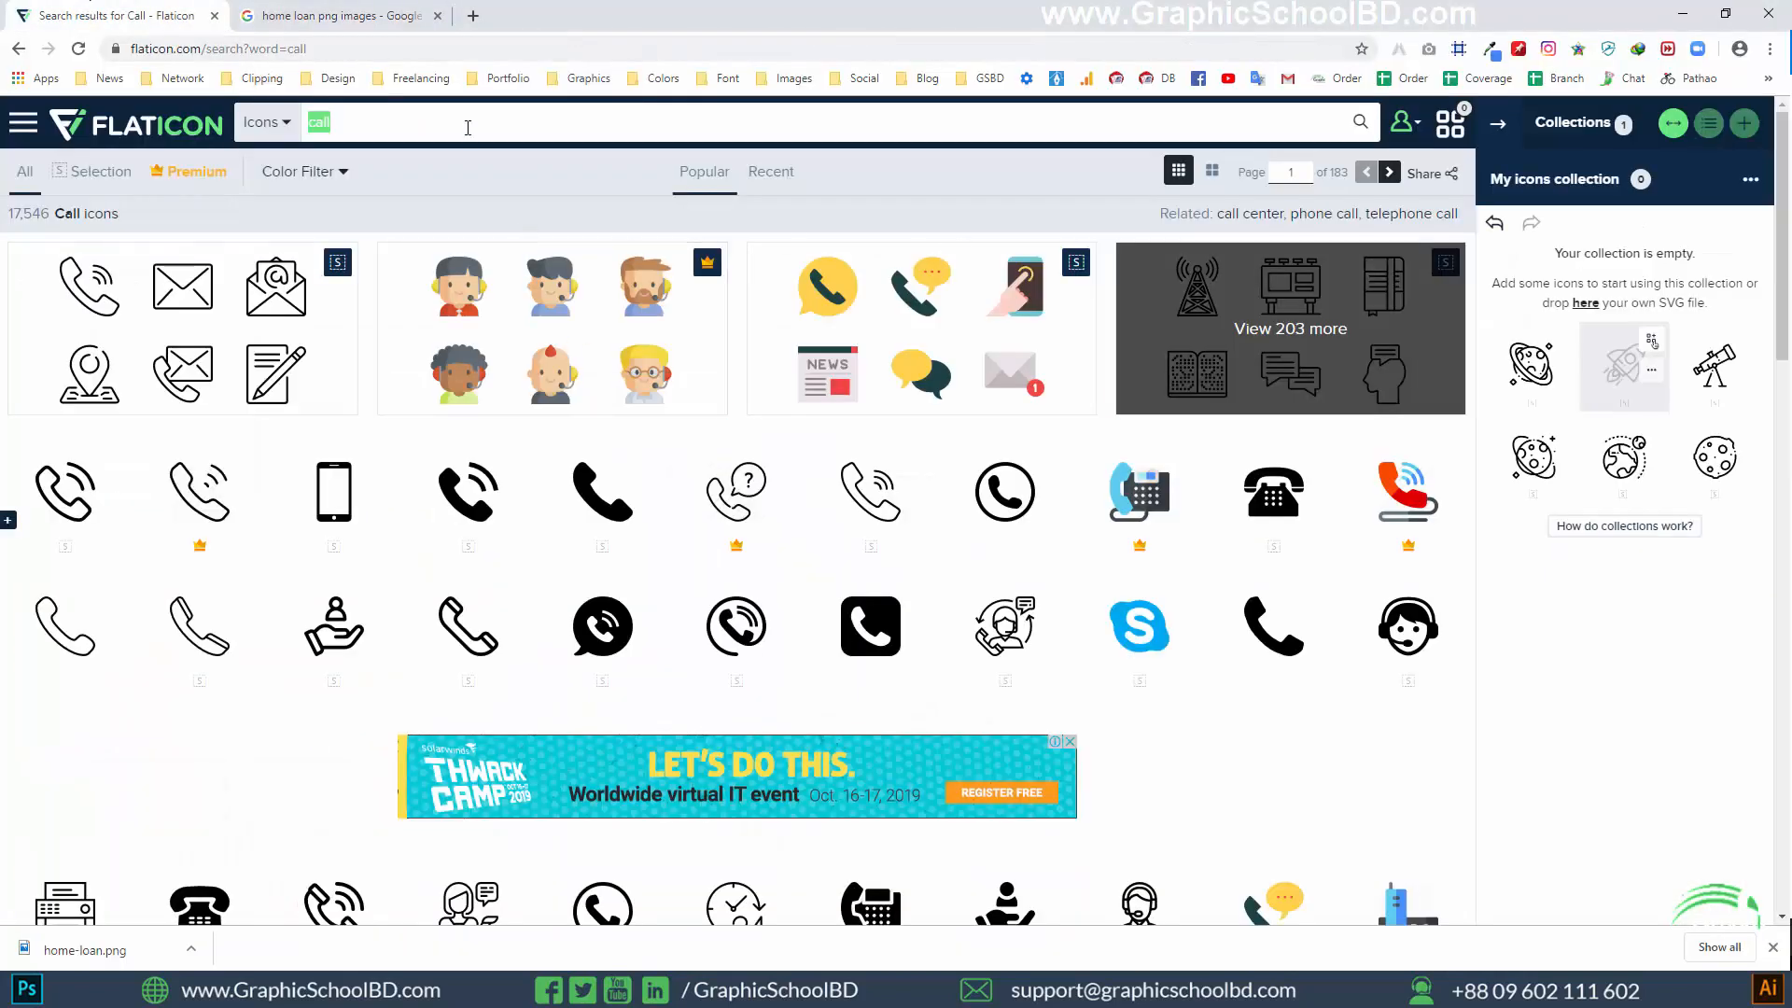
key("BackSpace")
type("PROFILE")
key("Return")
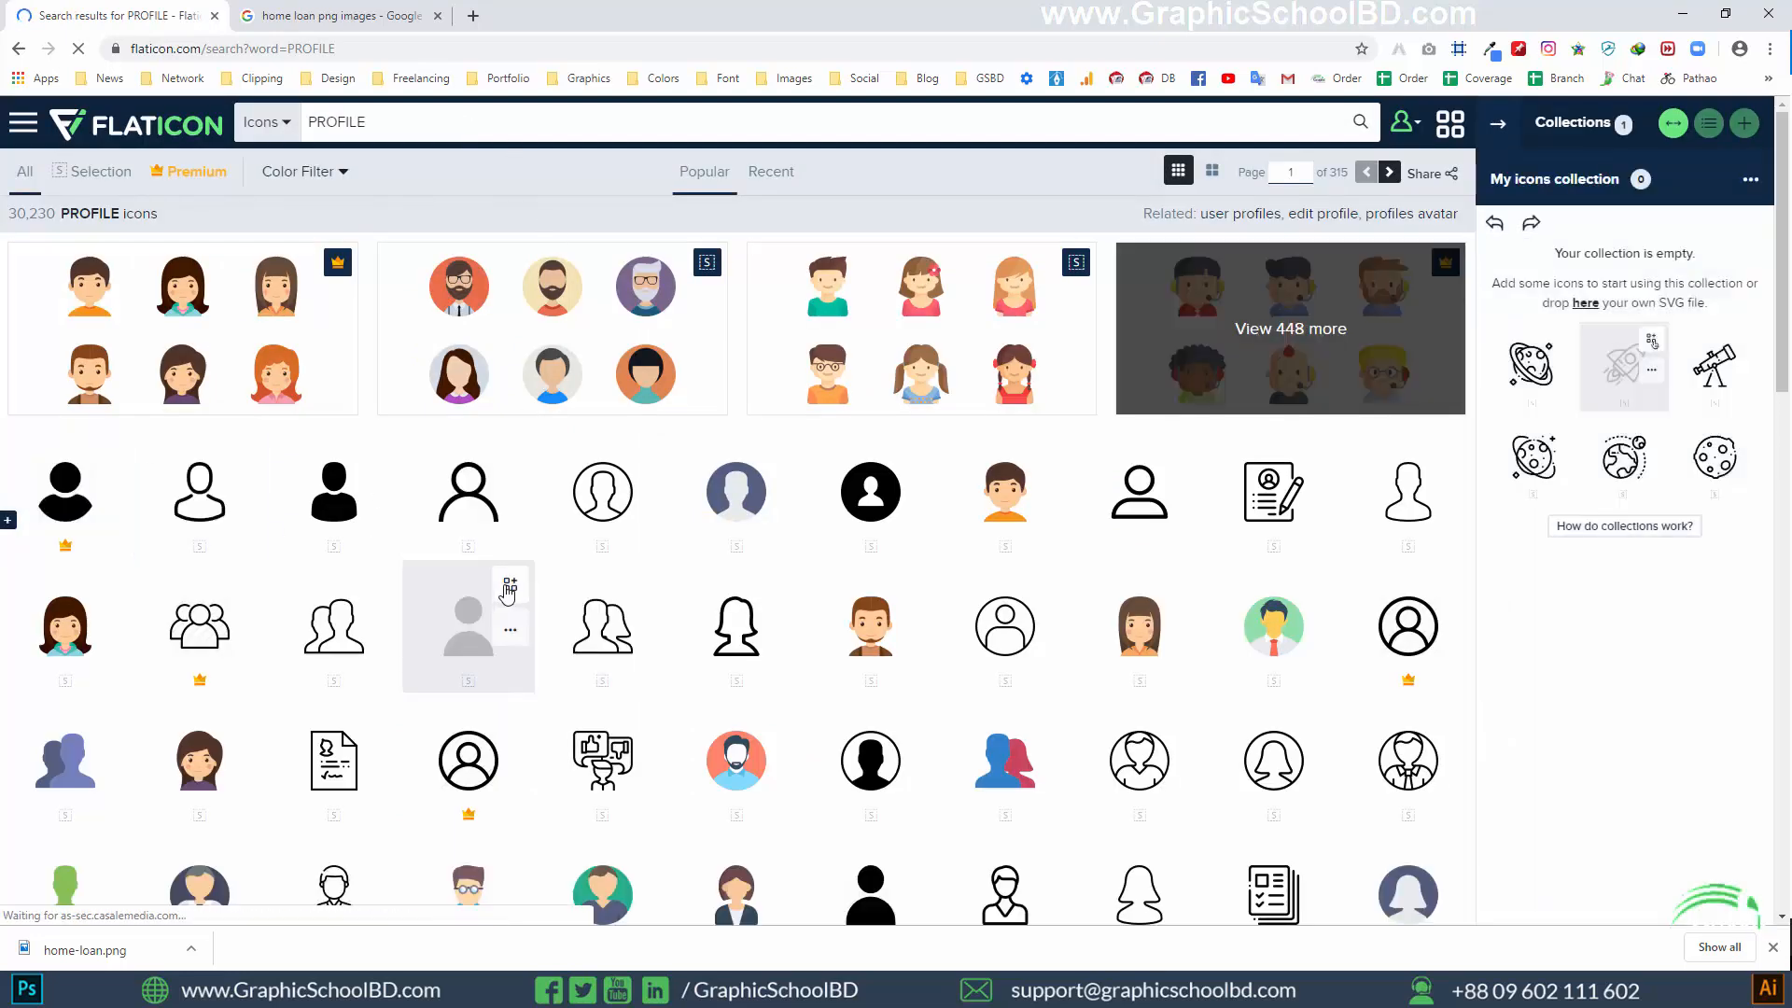
left_click(510, 585)
Search the icon library for email icons
left_click(552, 118)
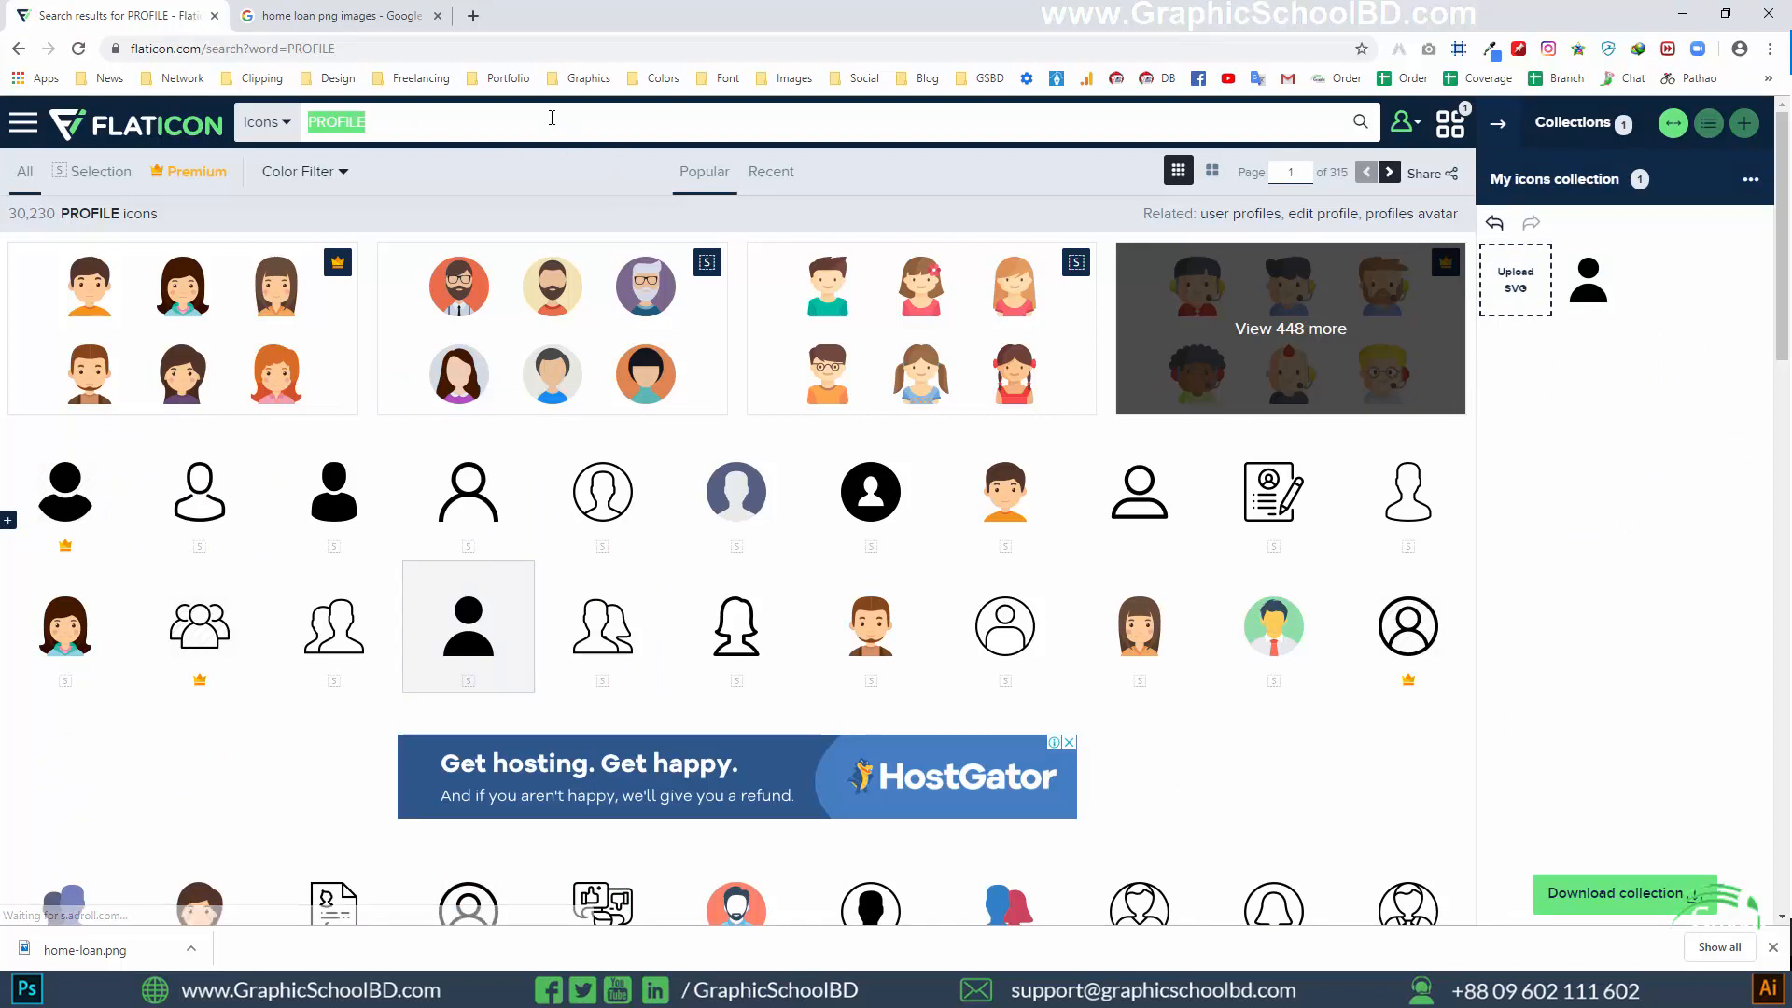
type("email")
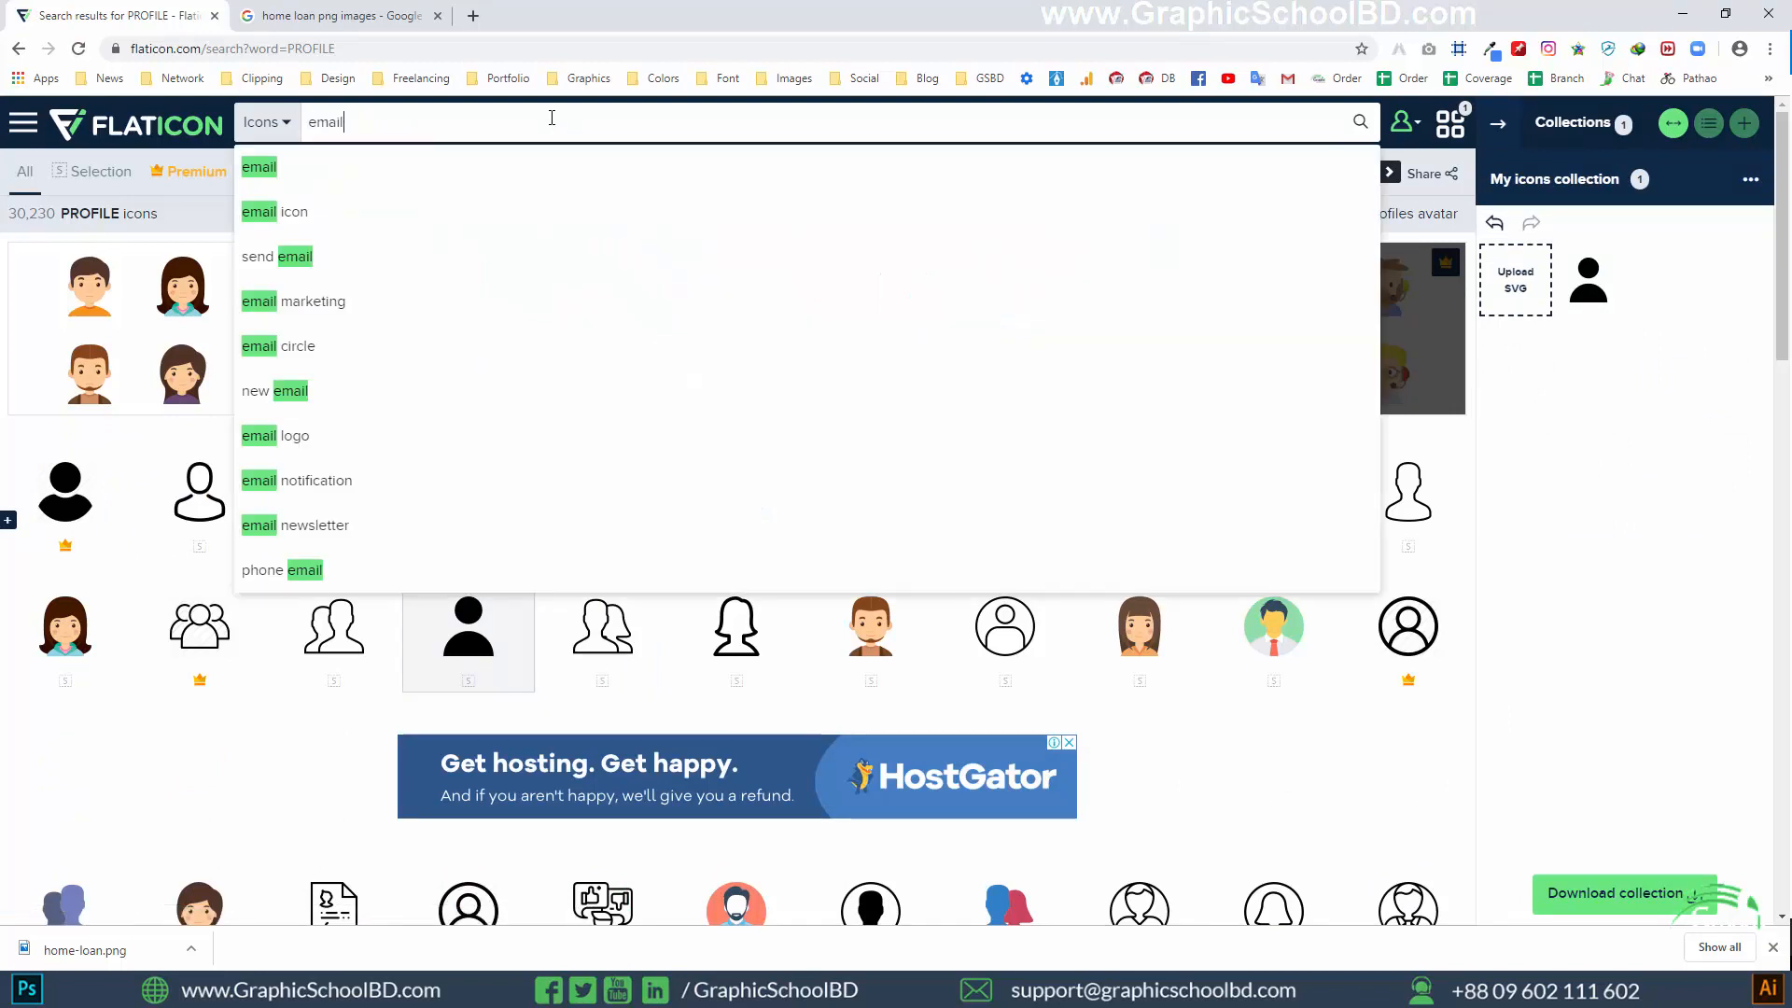
key("Return")
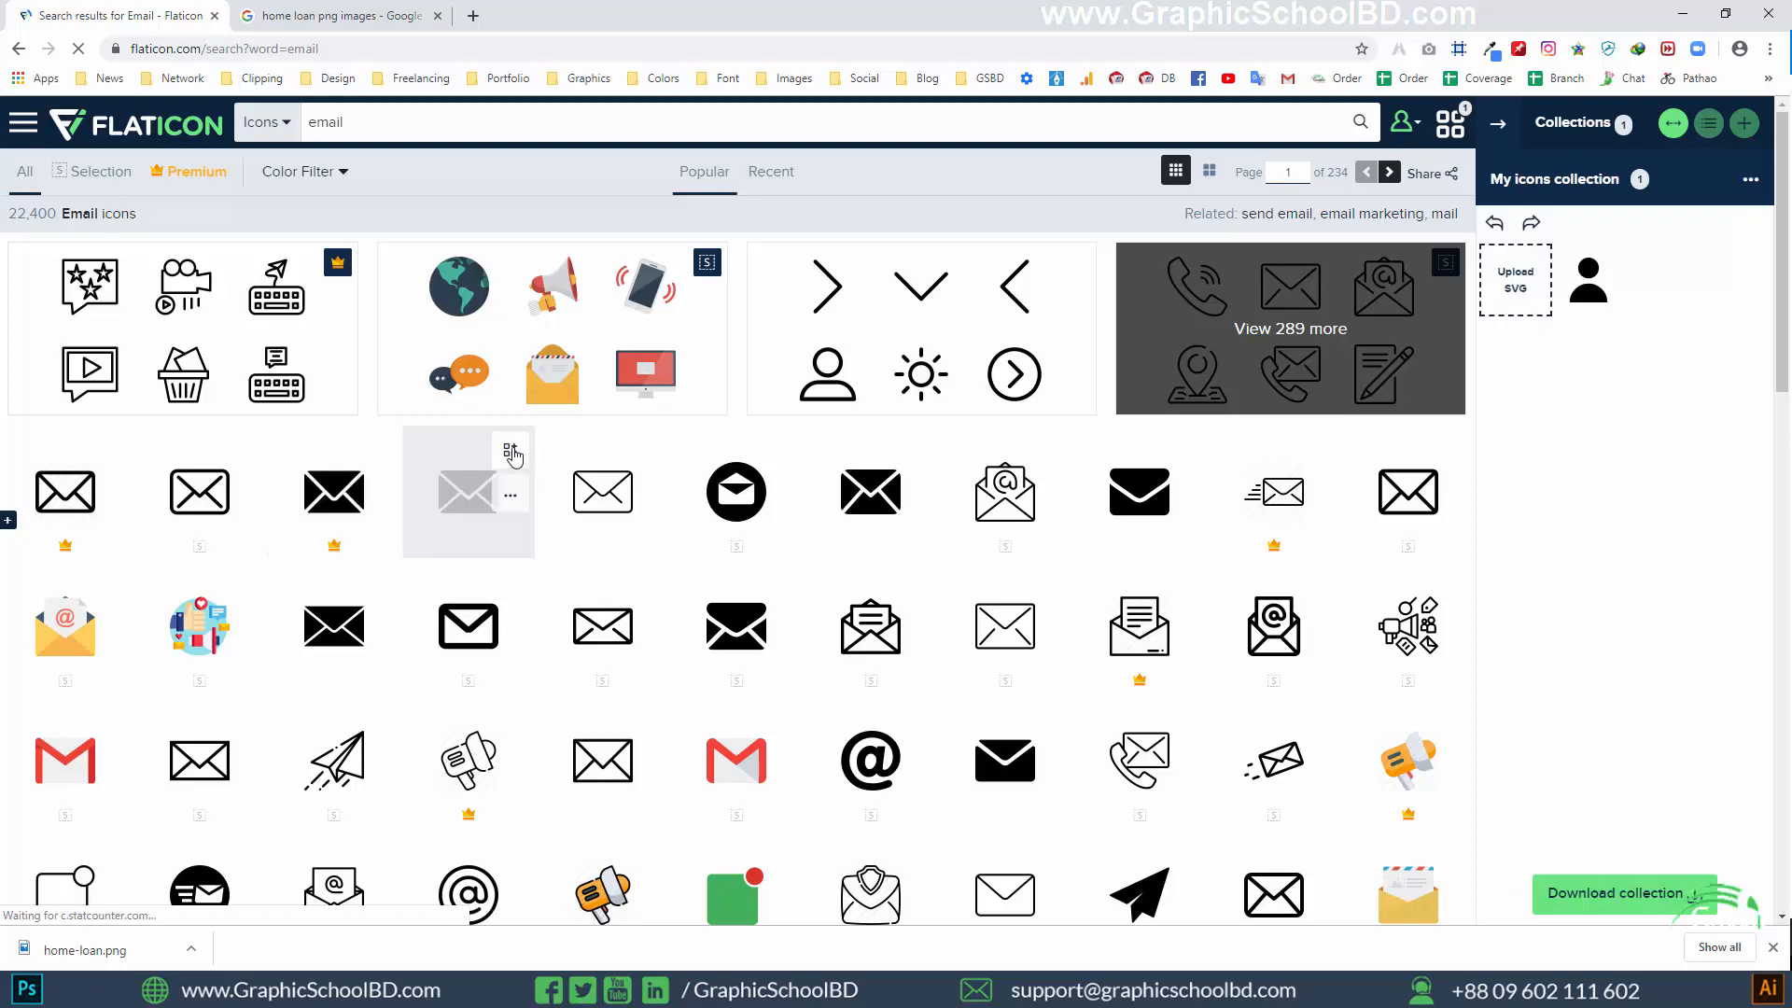
Search for property icons and add the solid black house icon to the collection
double_click(380, 117)
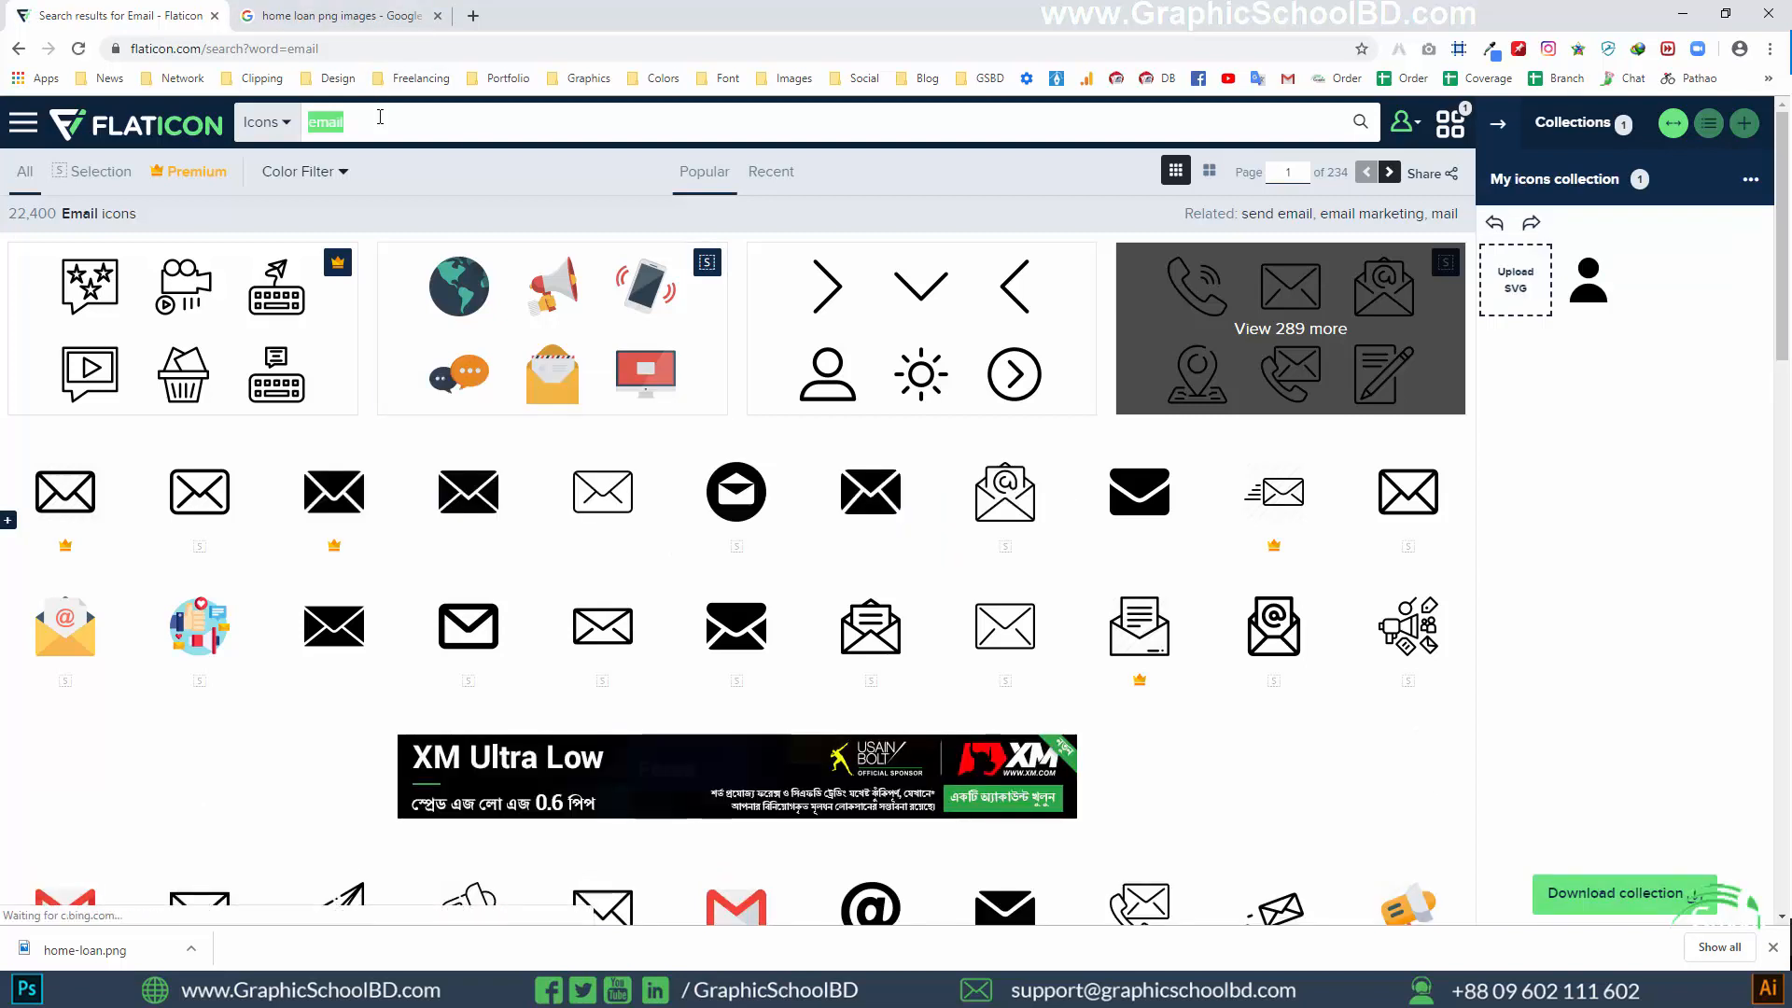
type("proper")
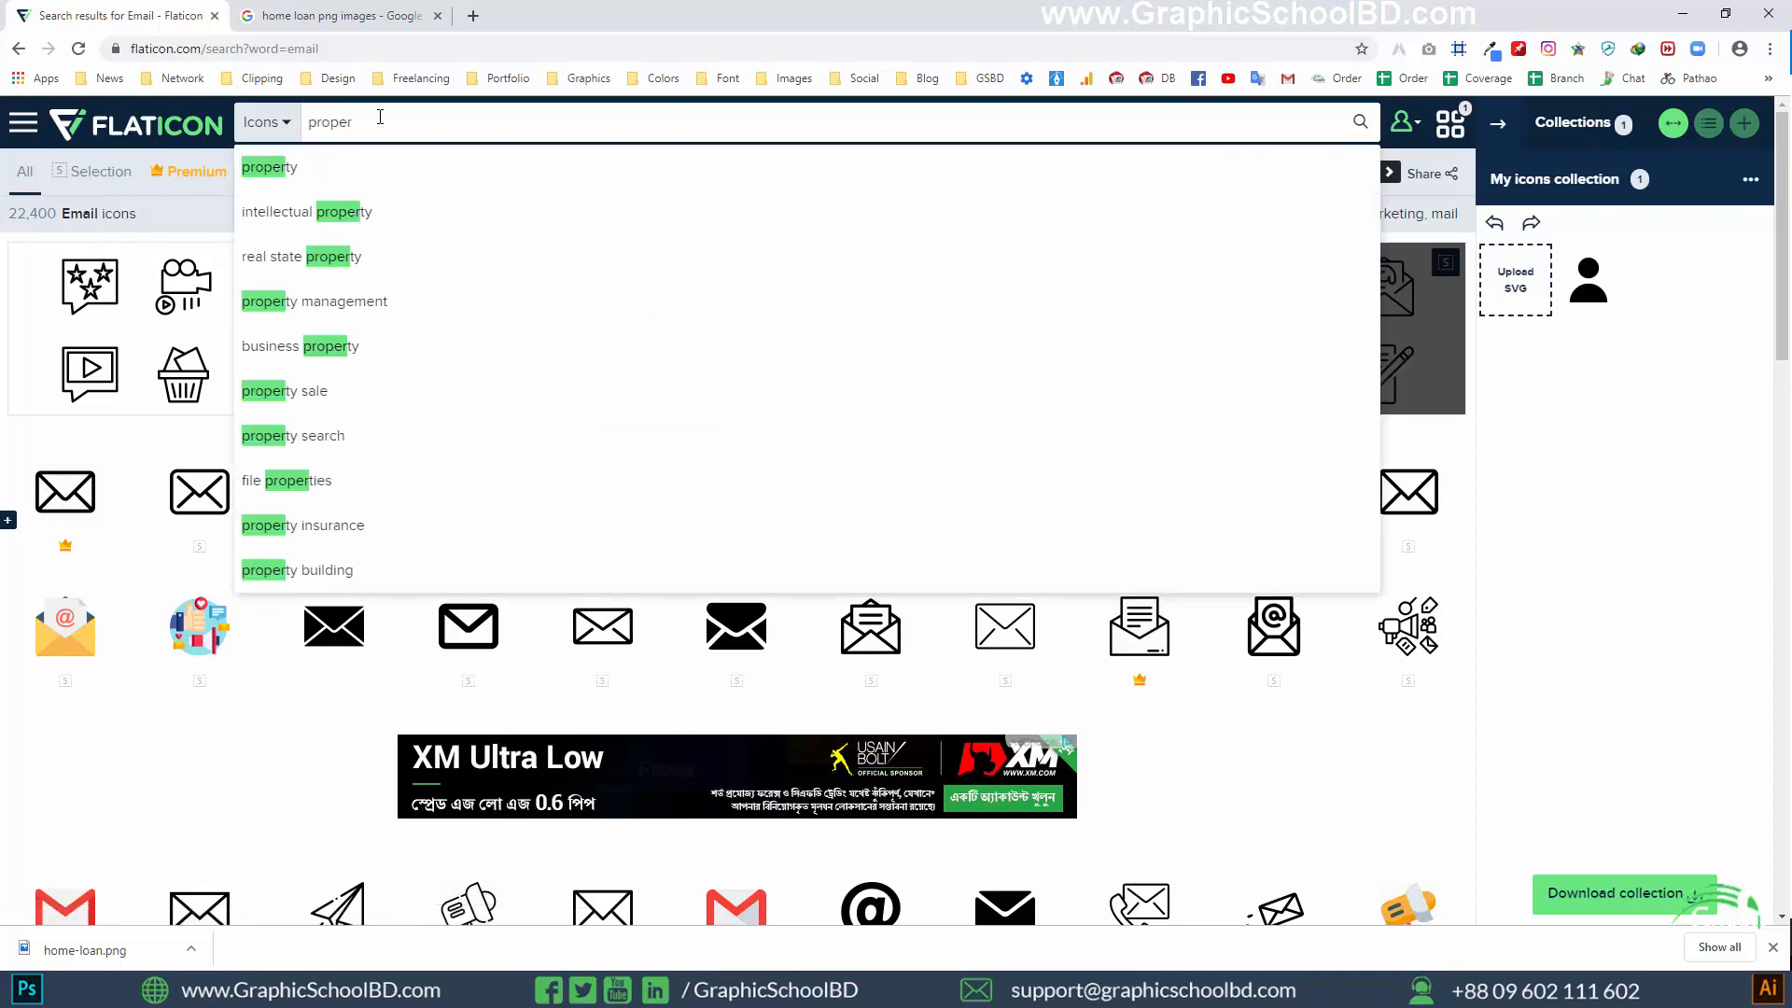
left_click(440, 176)
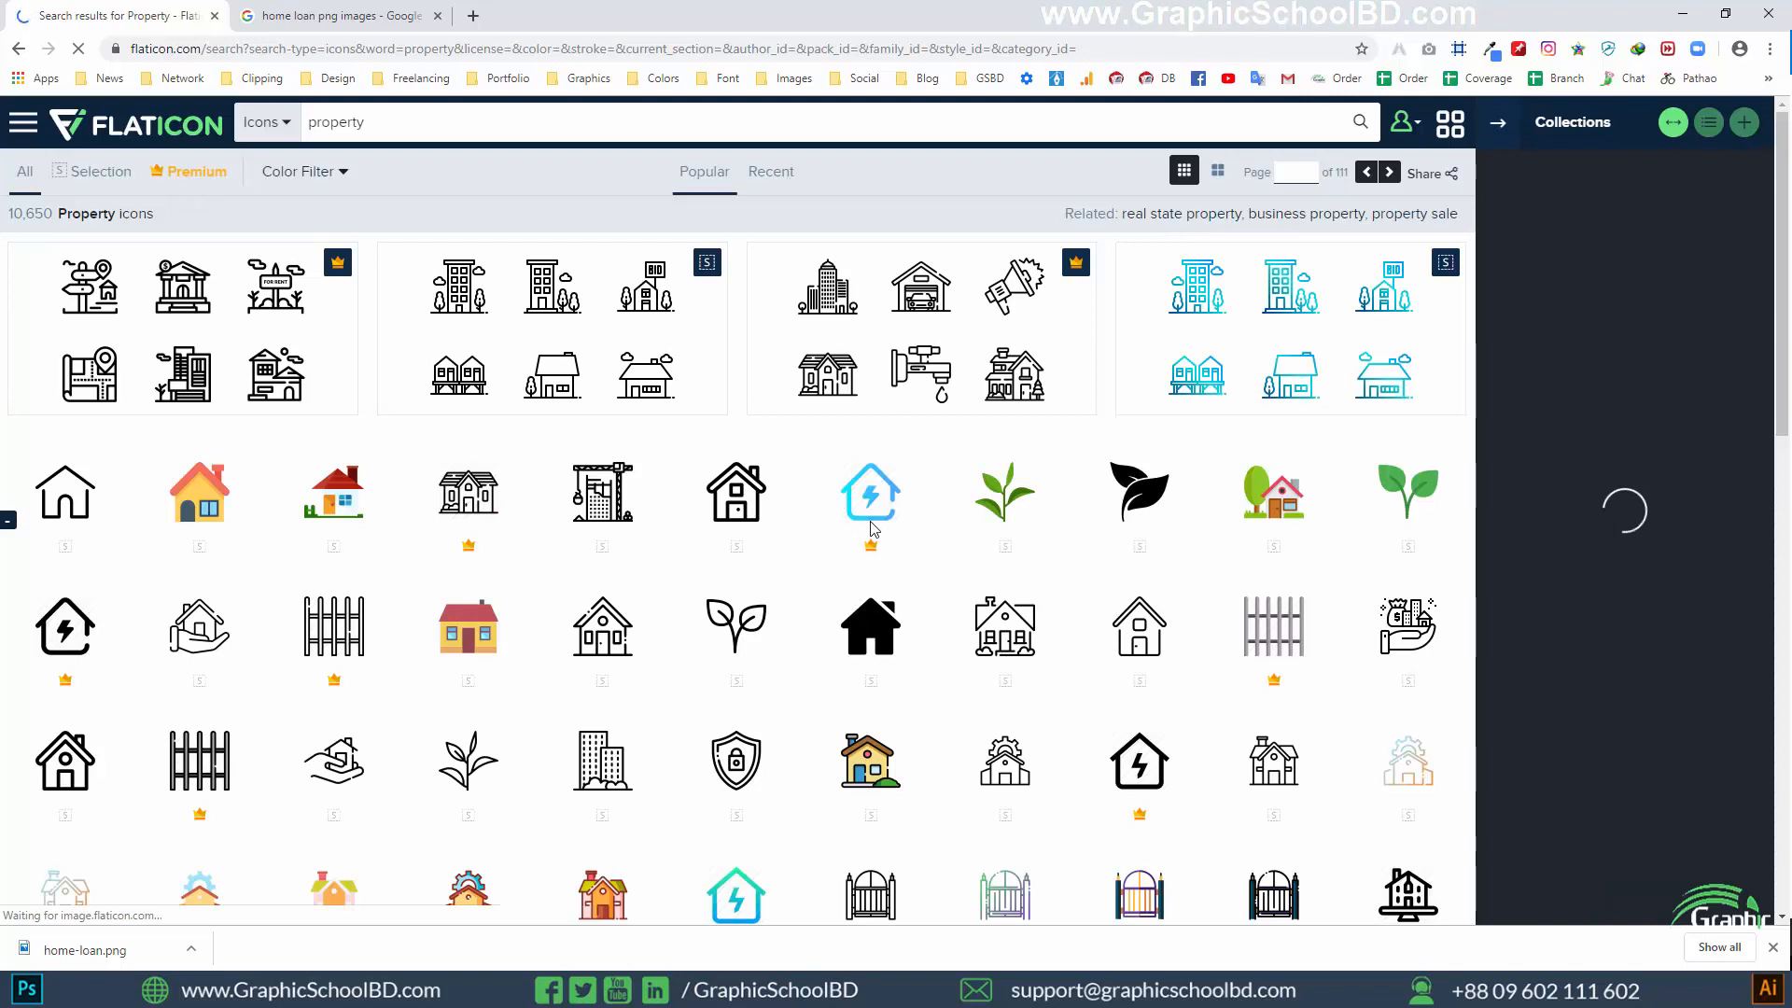
left_click(907, 594)
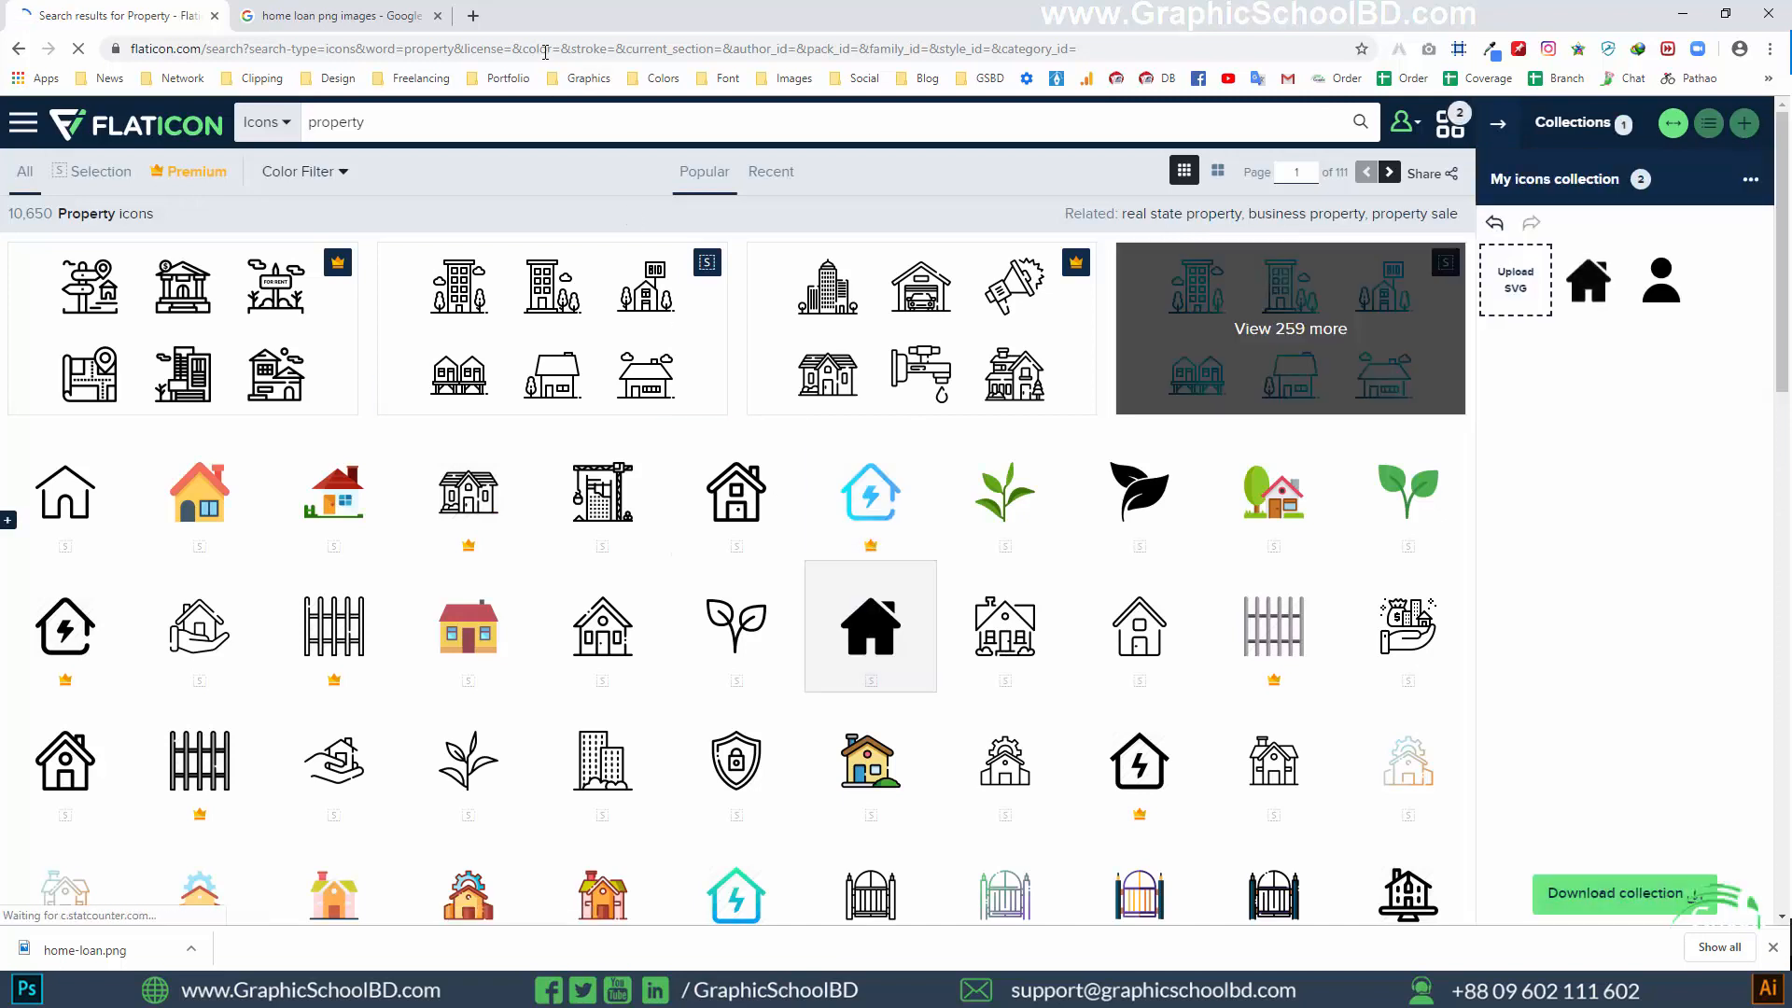
Search for smile icons and add the solid black grinning face icon to the collection
left_click(432, 126)
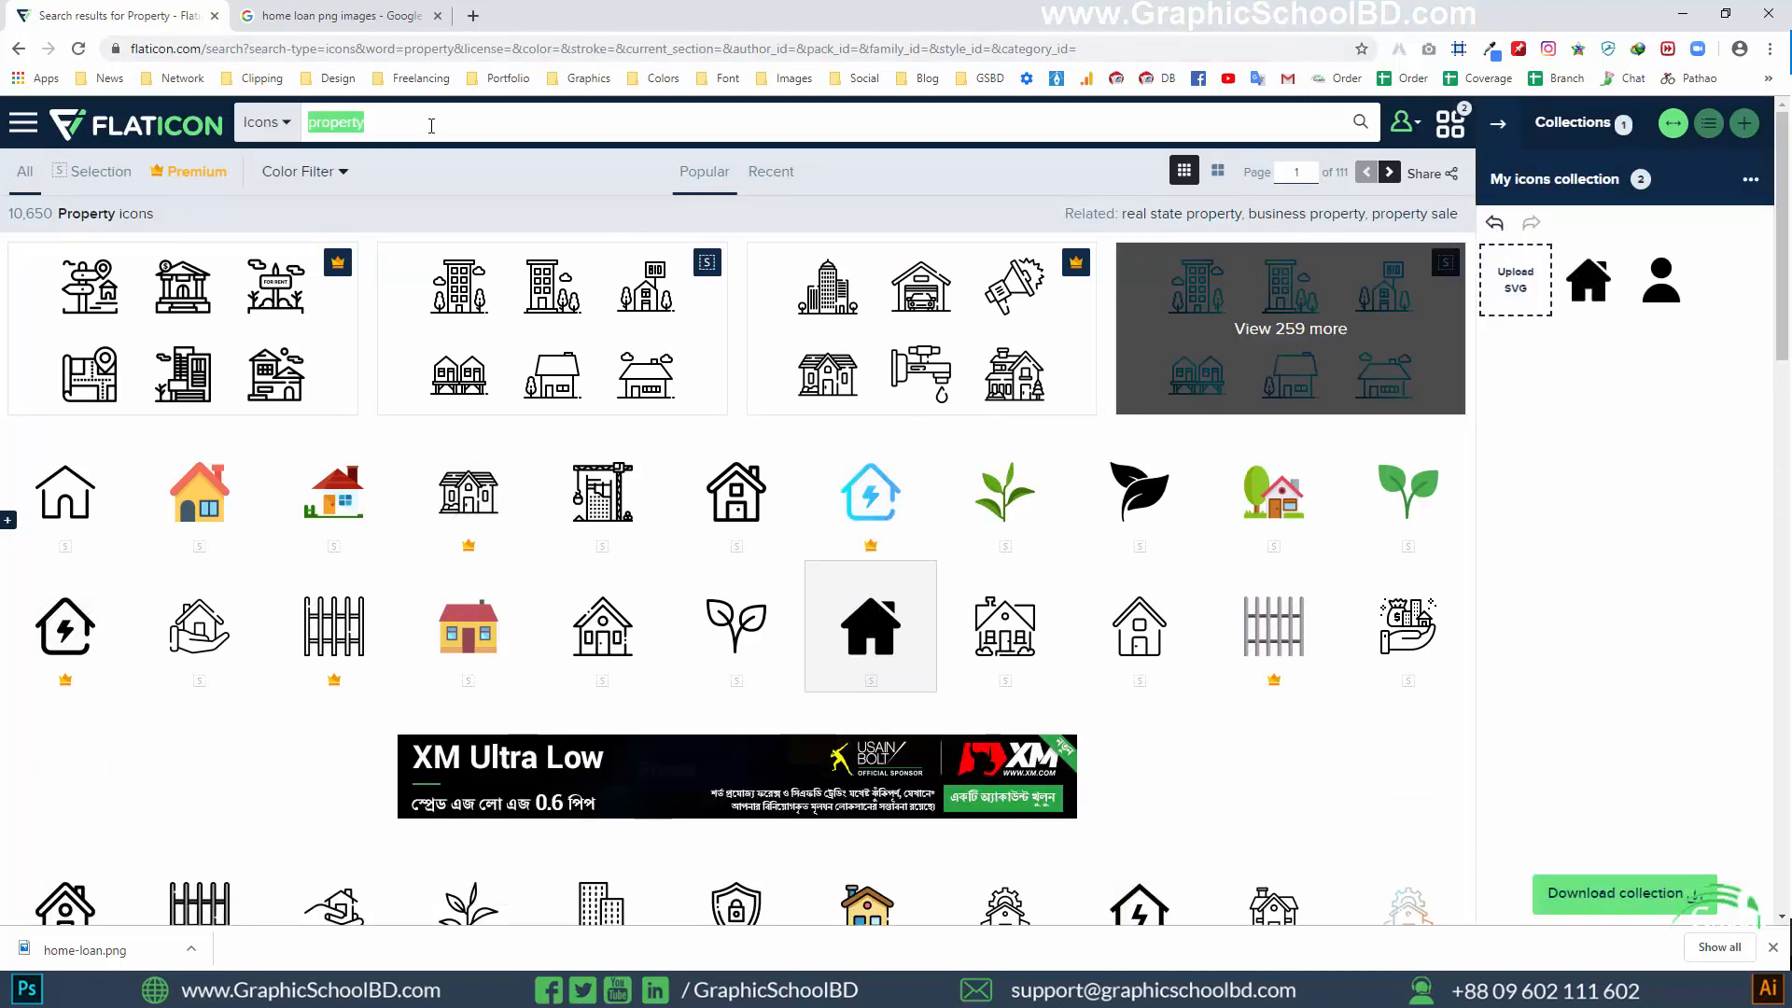
type("s")
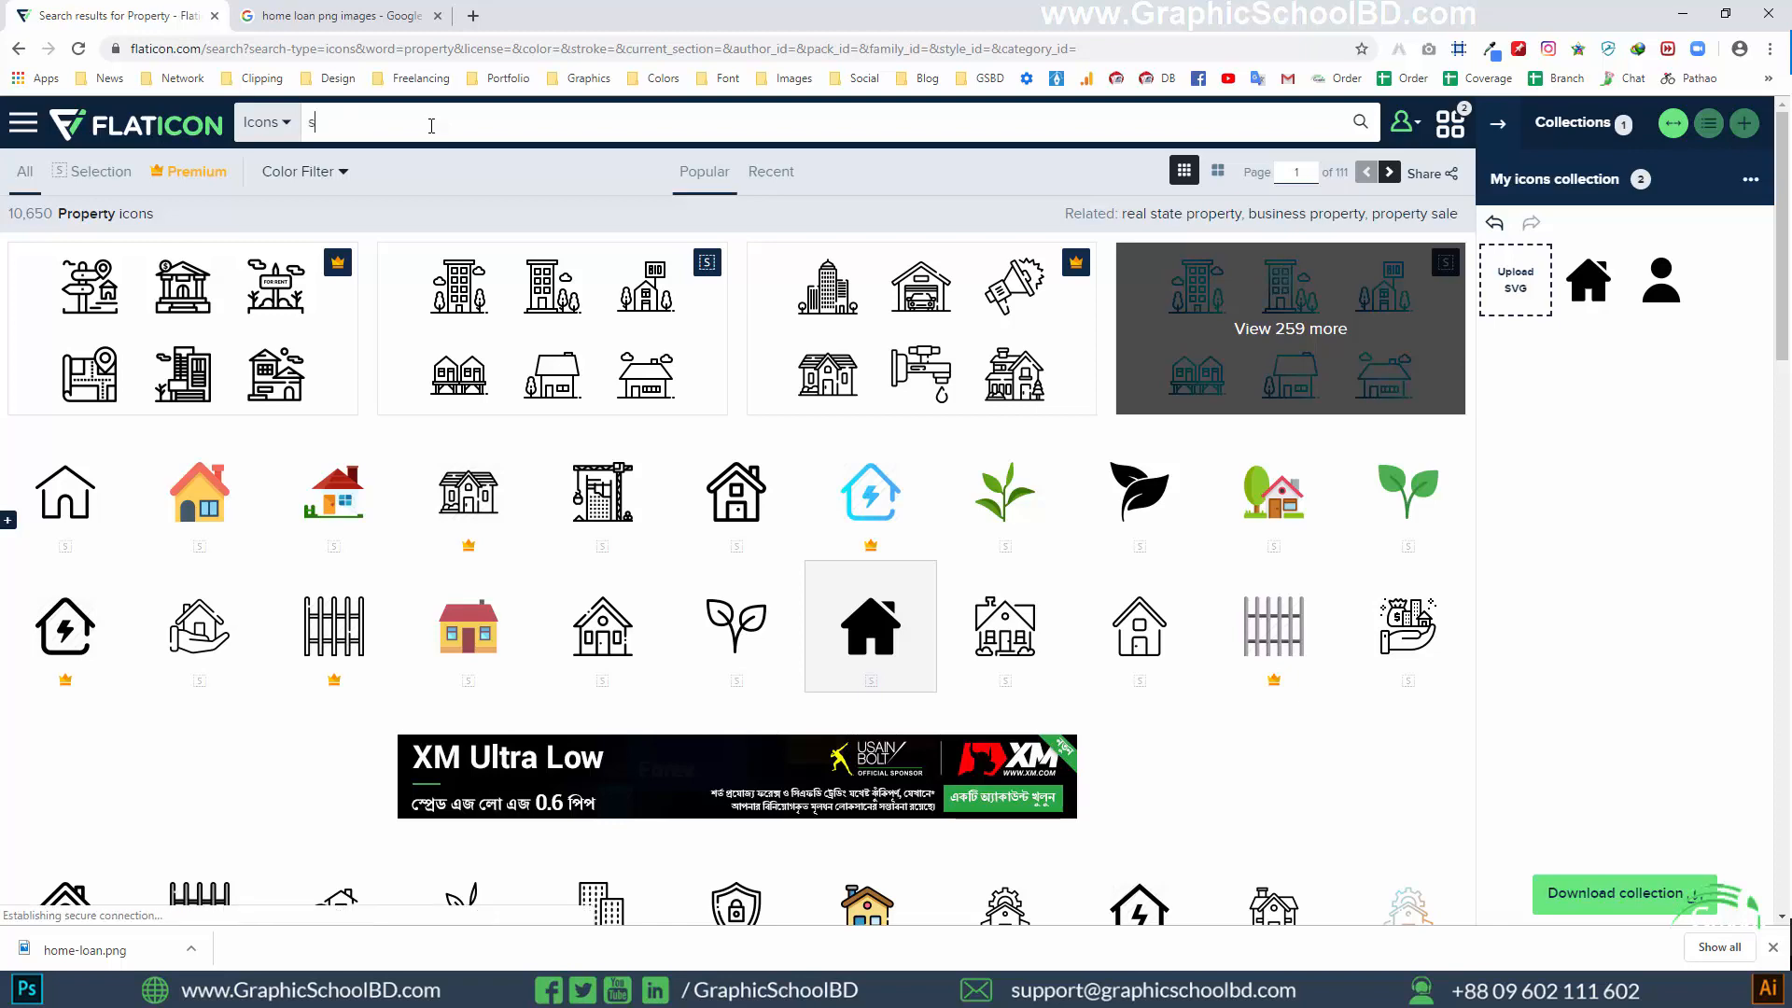
type("mil")
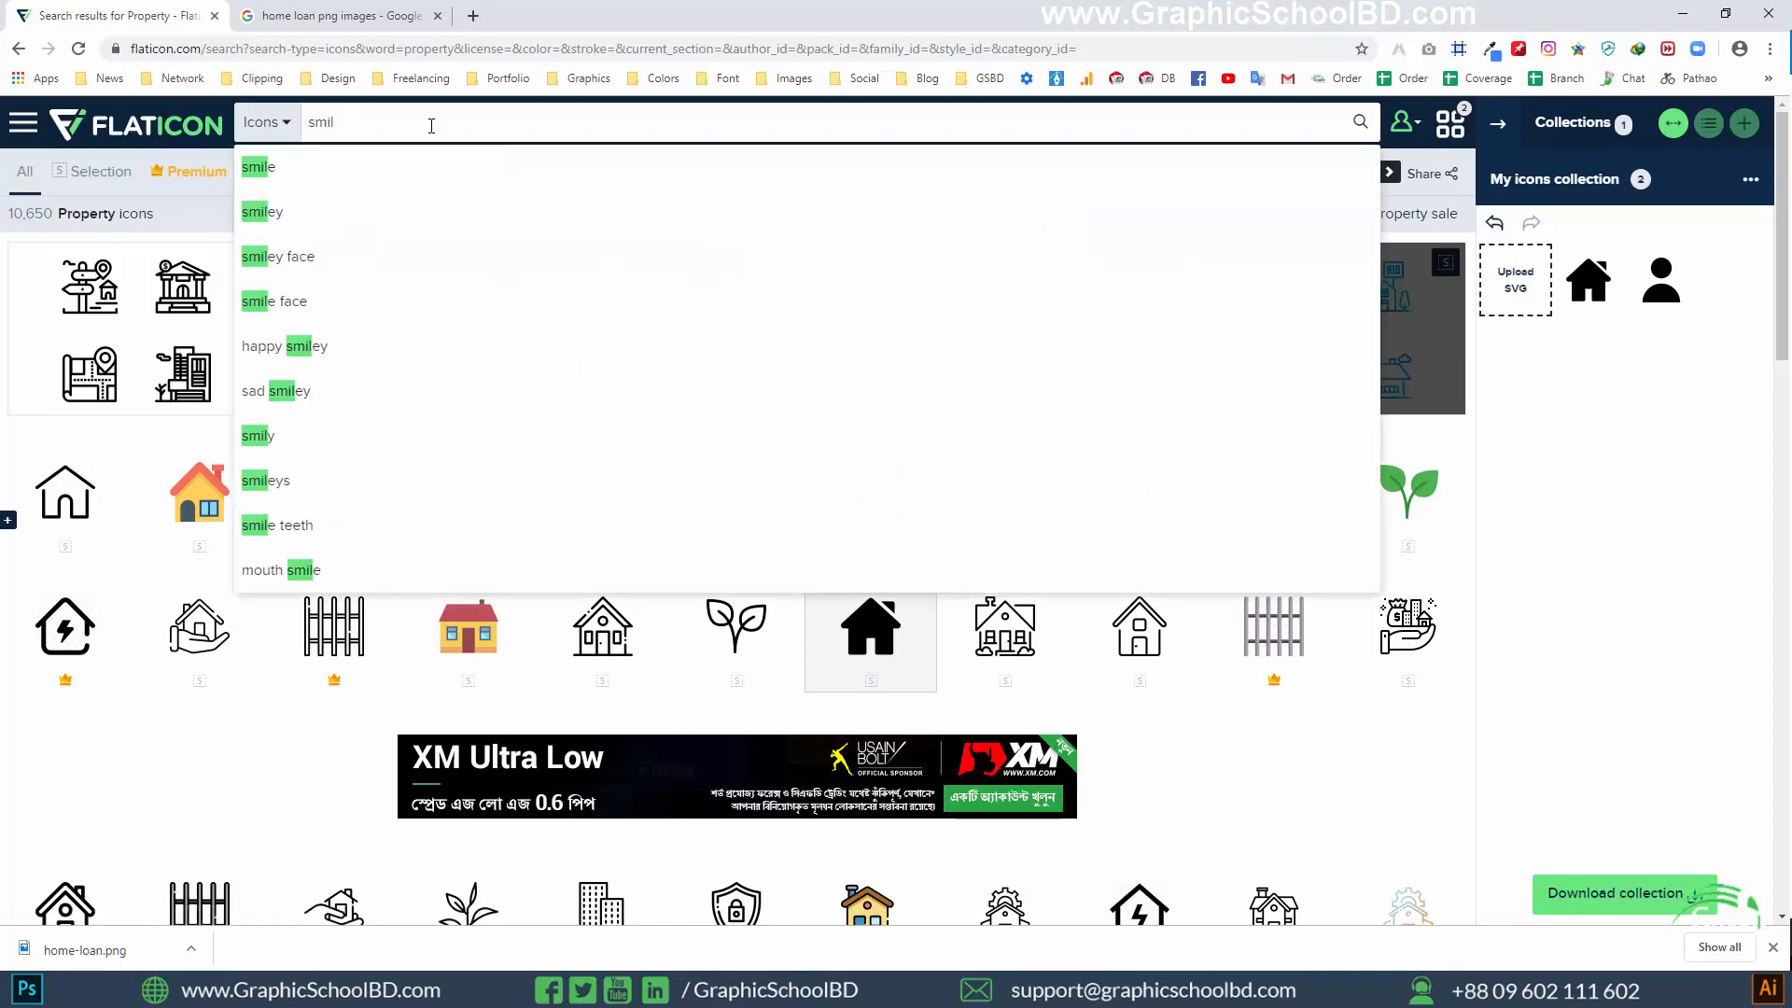
type("e")
left_click(440, 163)
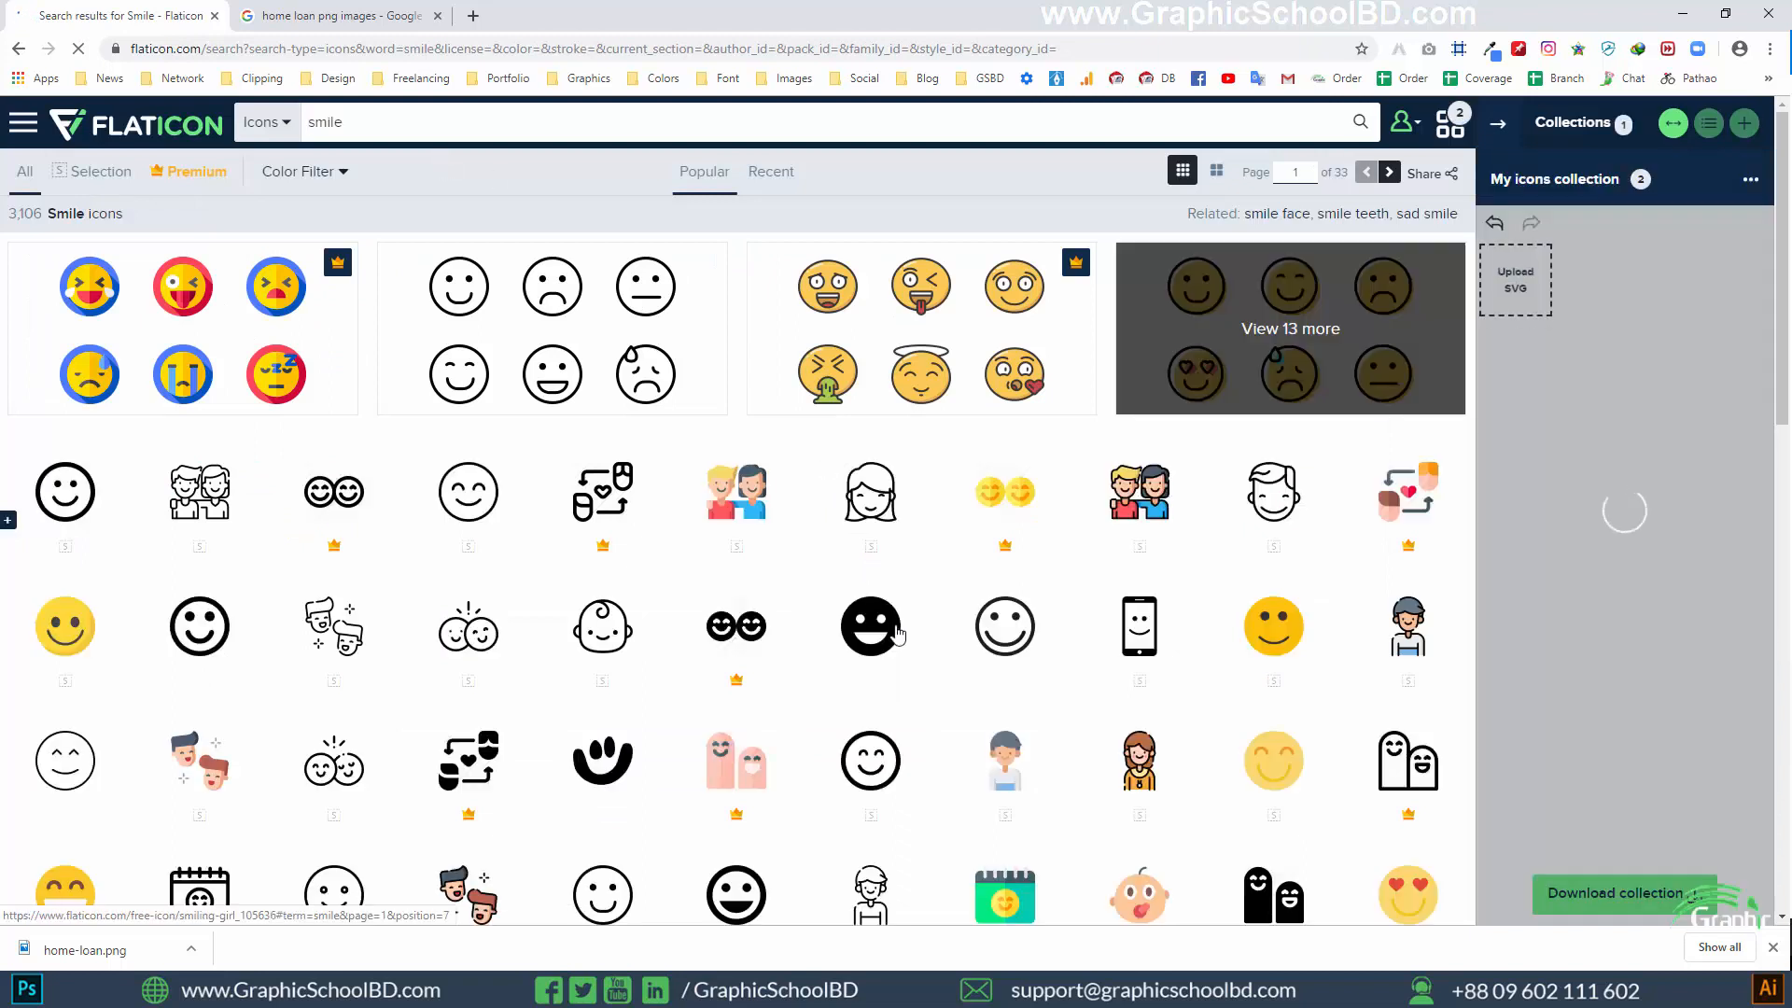
left_click(914, 586)
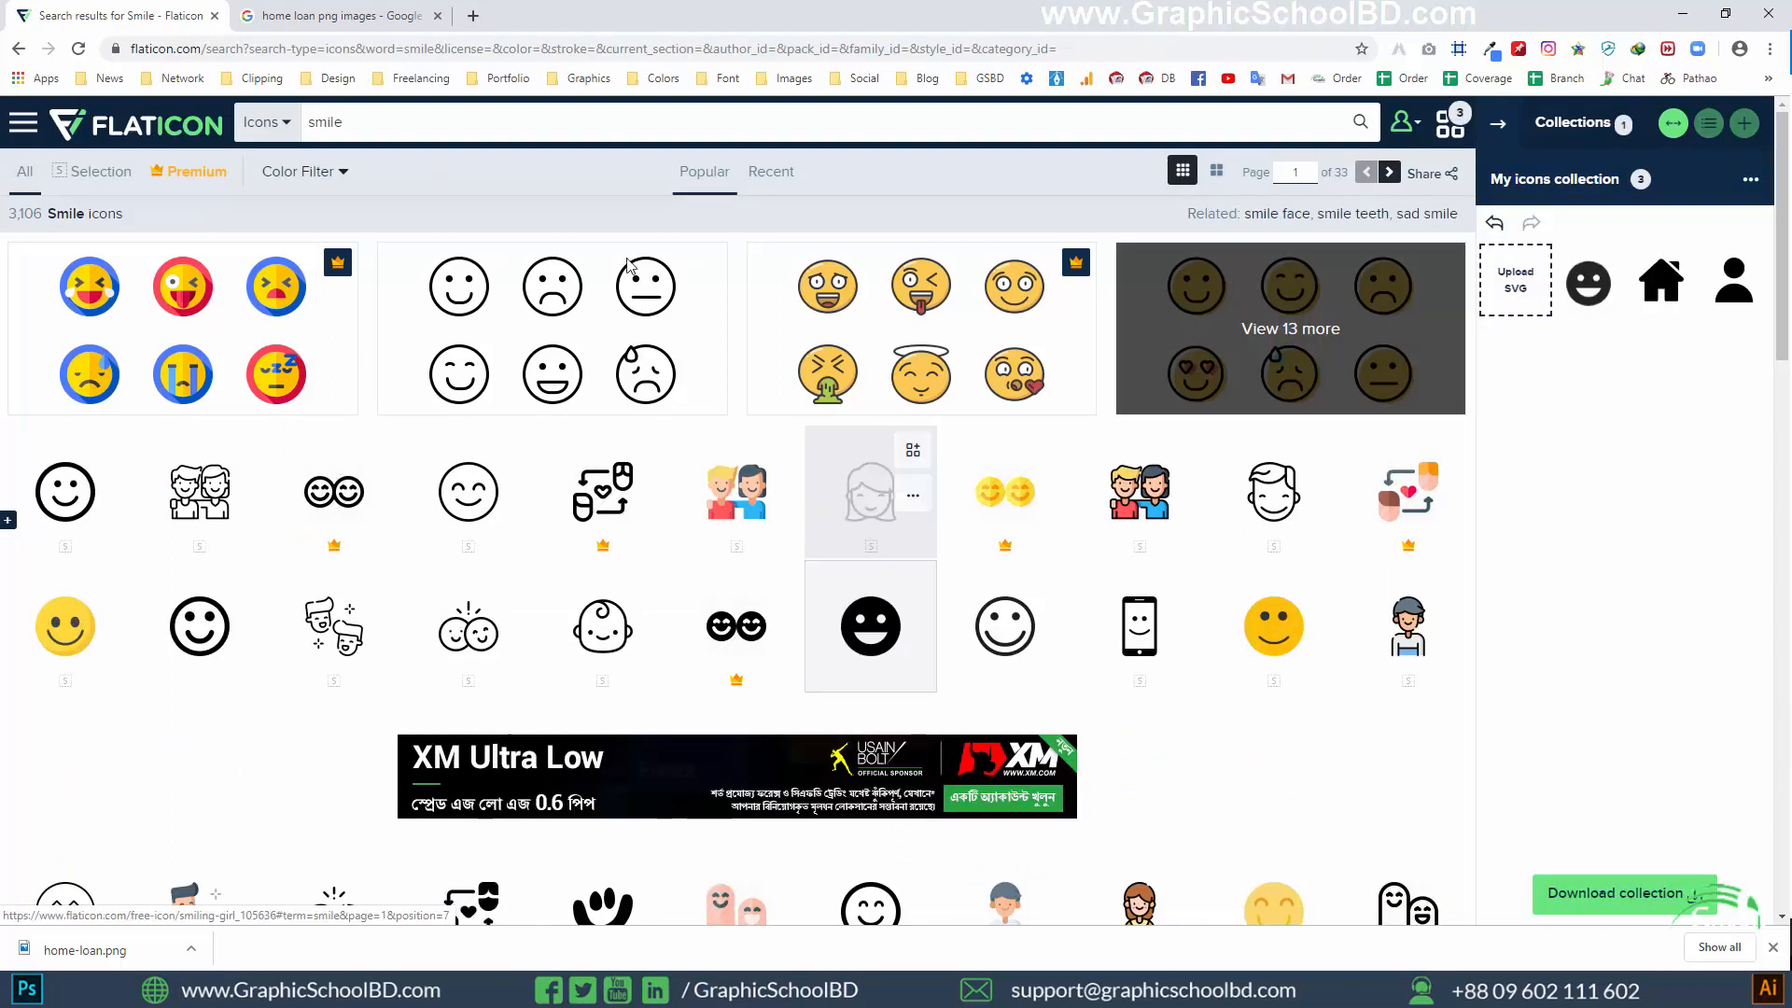
Search the icon library for review star icons and add the solid black star icon to the collection
double_click(461, 122)
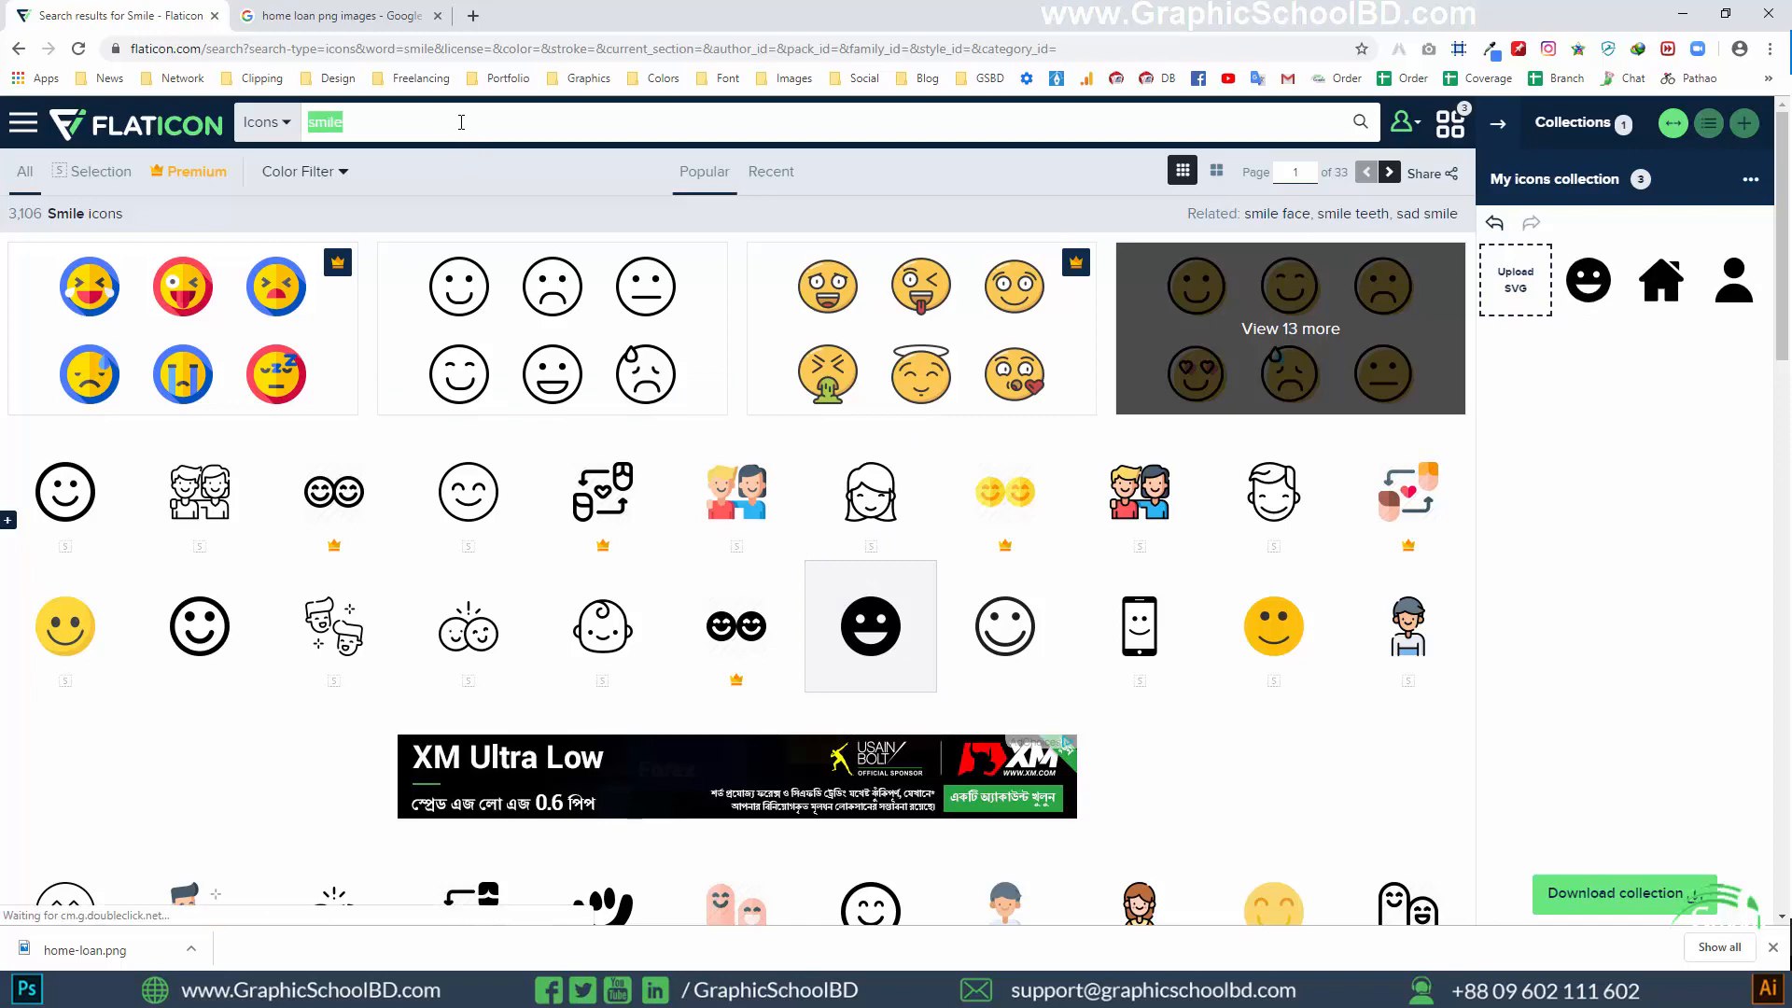
type("review")
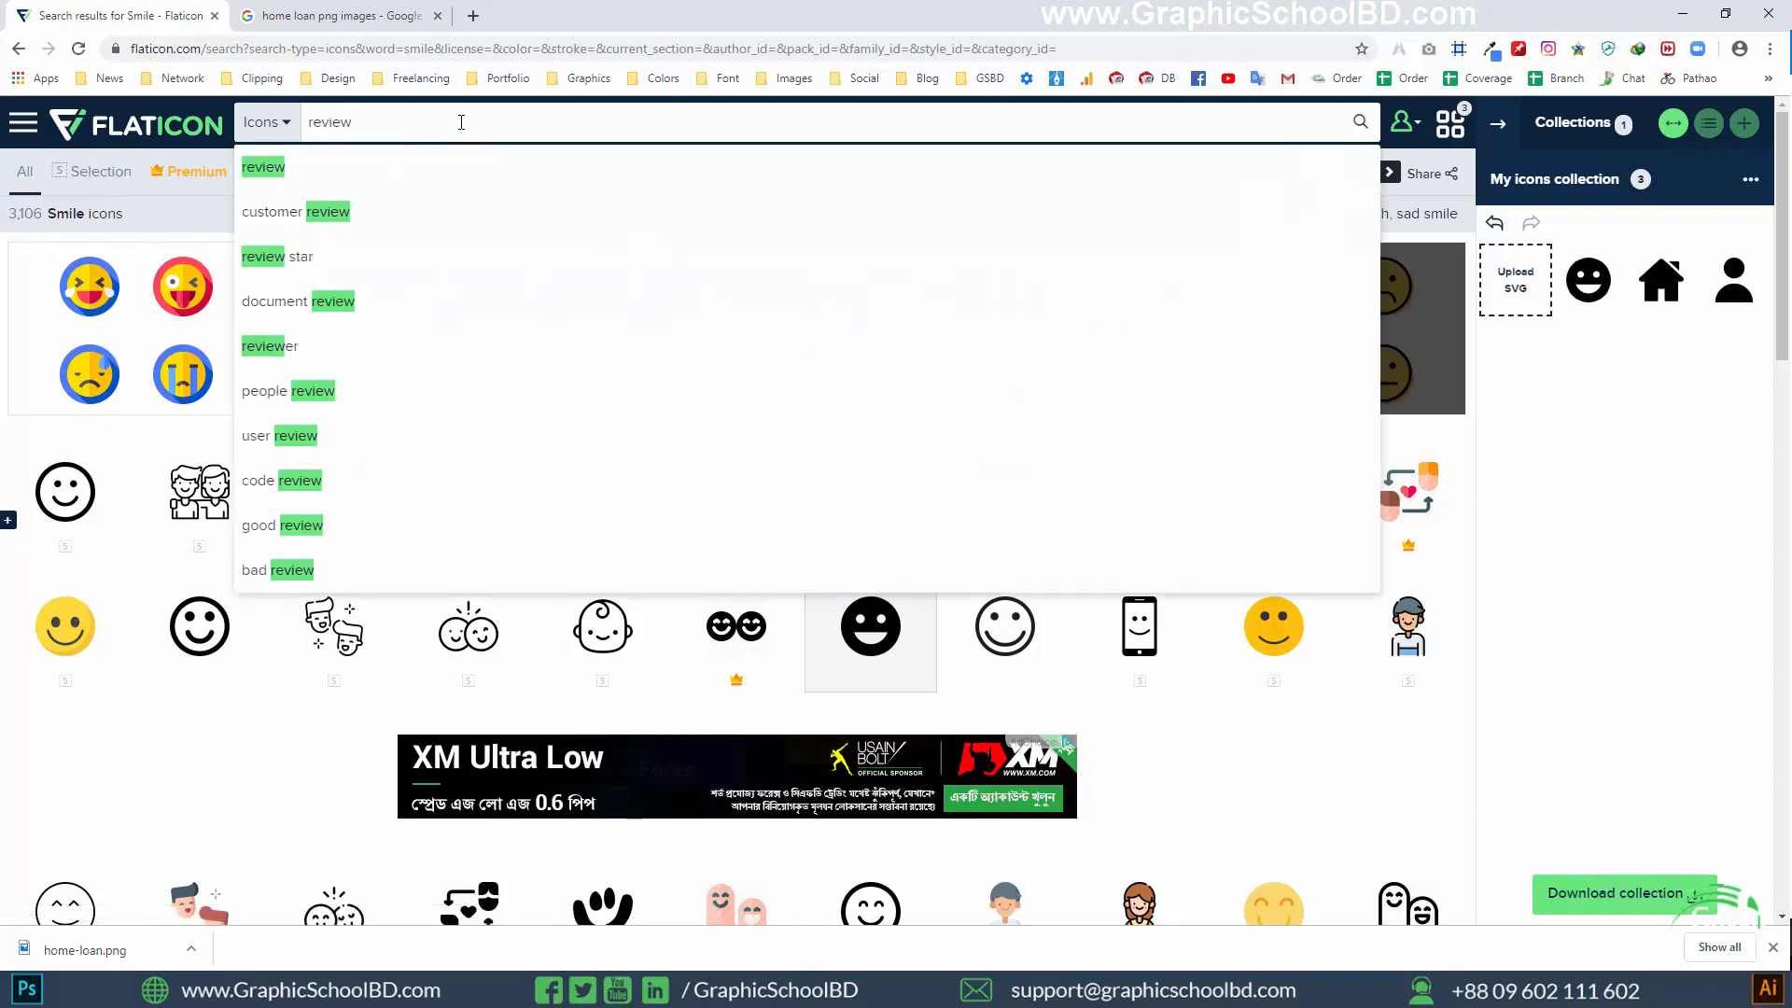
left_click(416, 166)
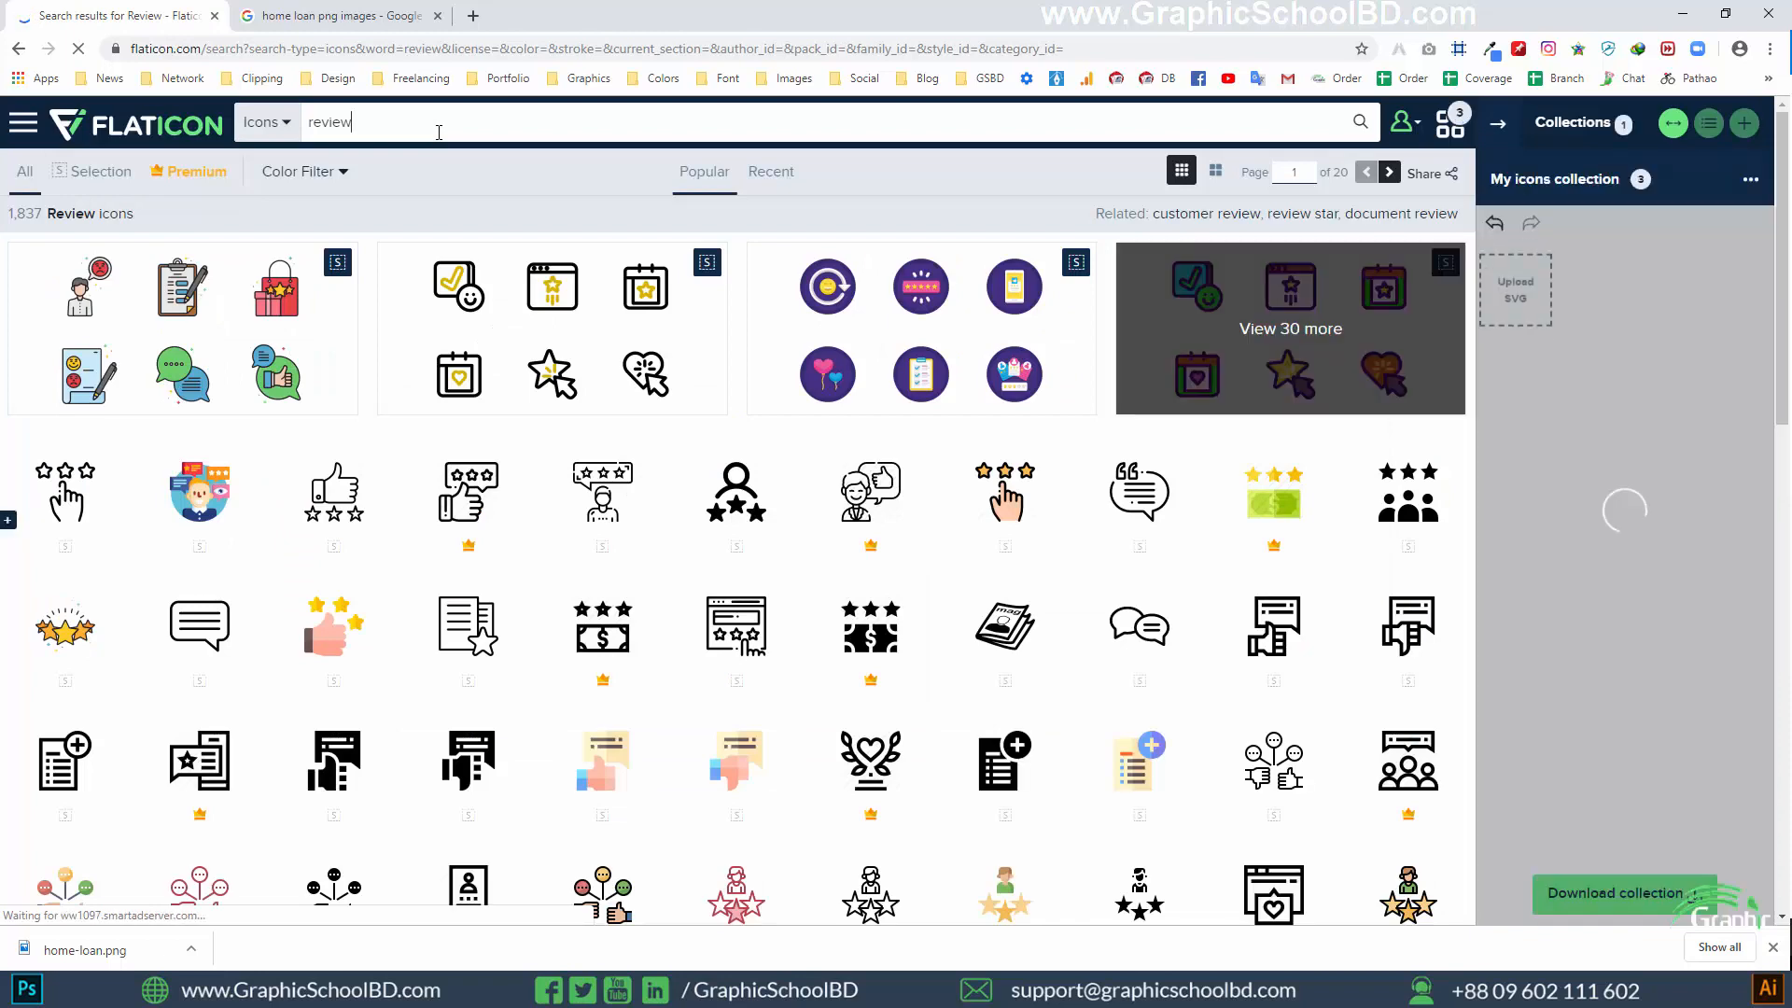
type("star")
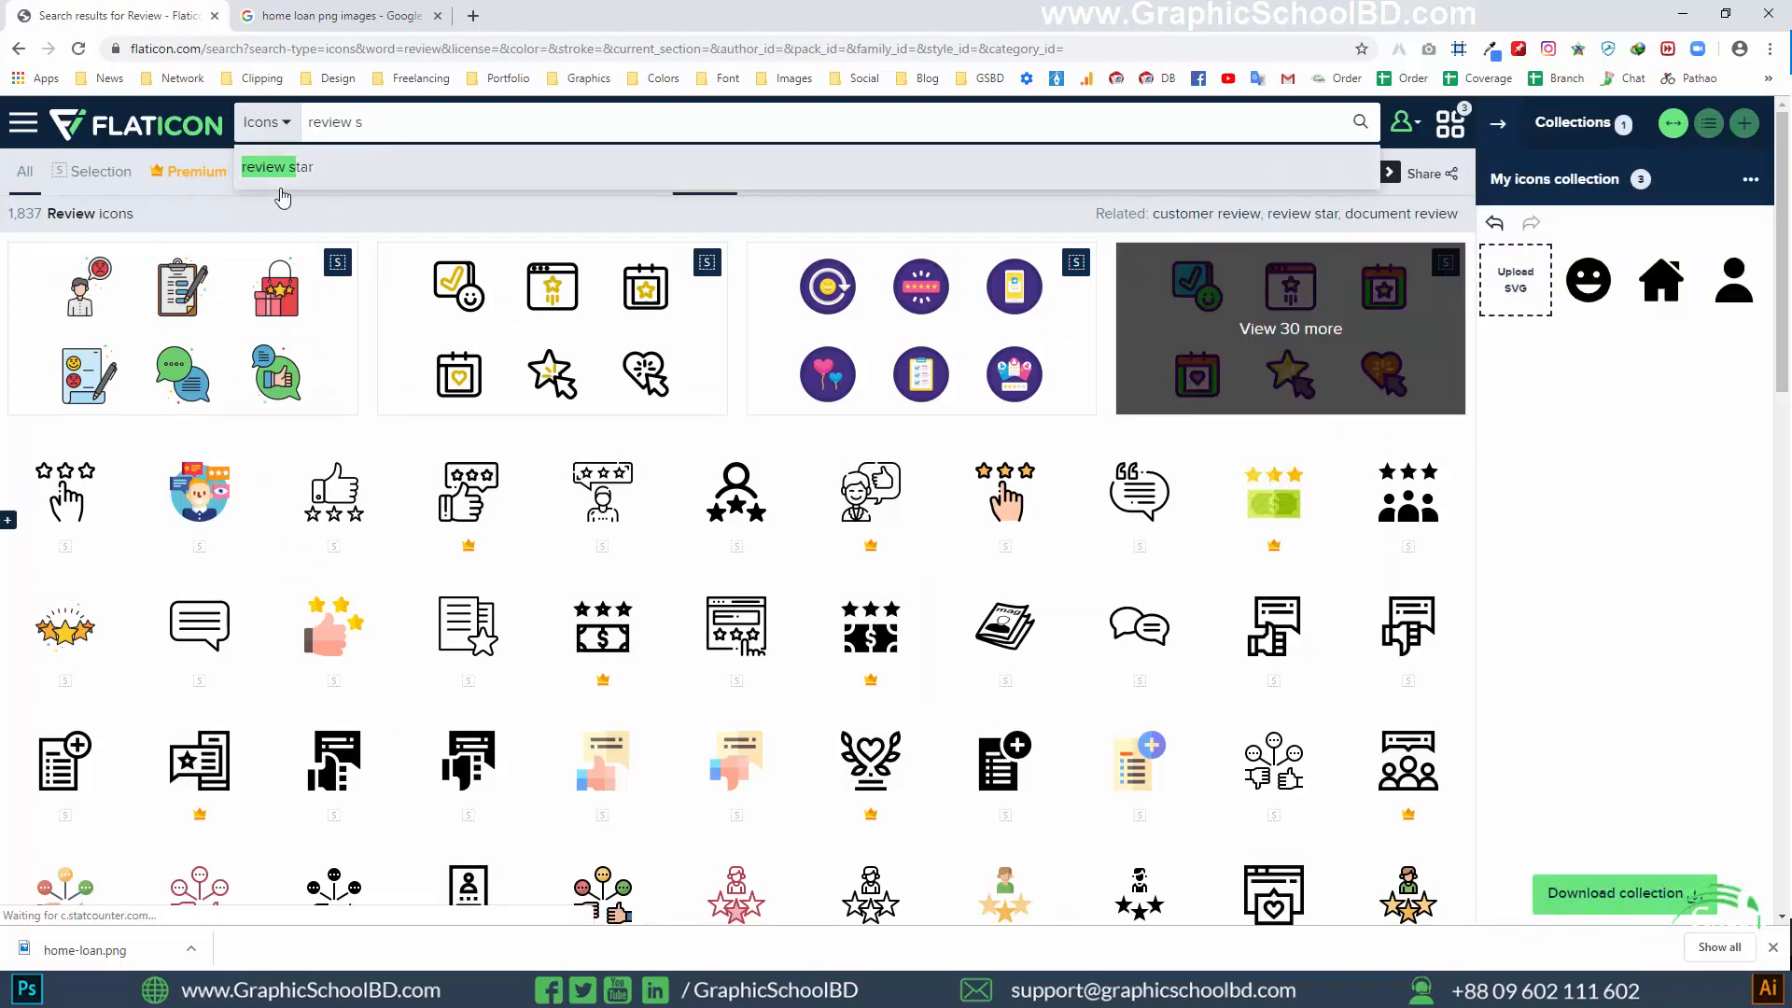
left_click(301, 166)
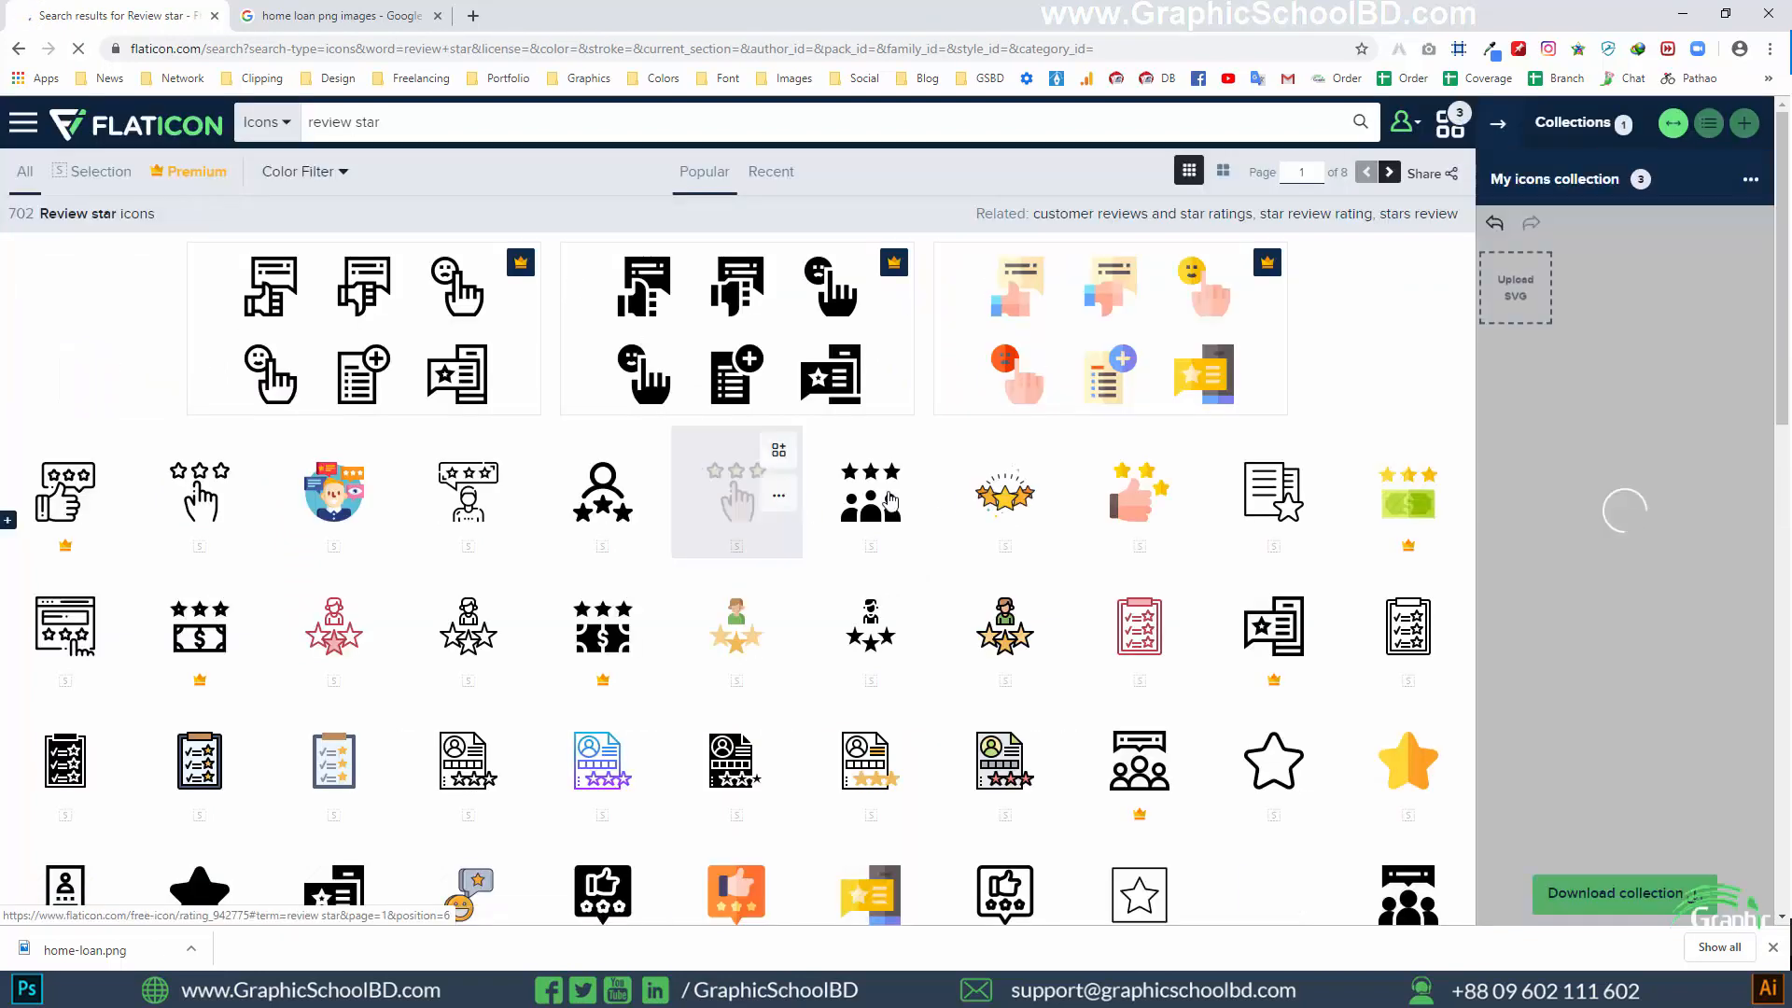
scroll(892, 496, "down", 4)
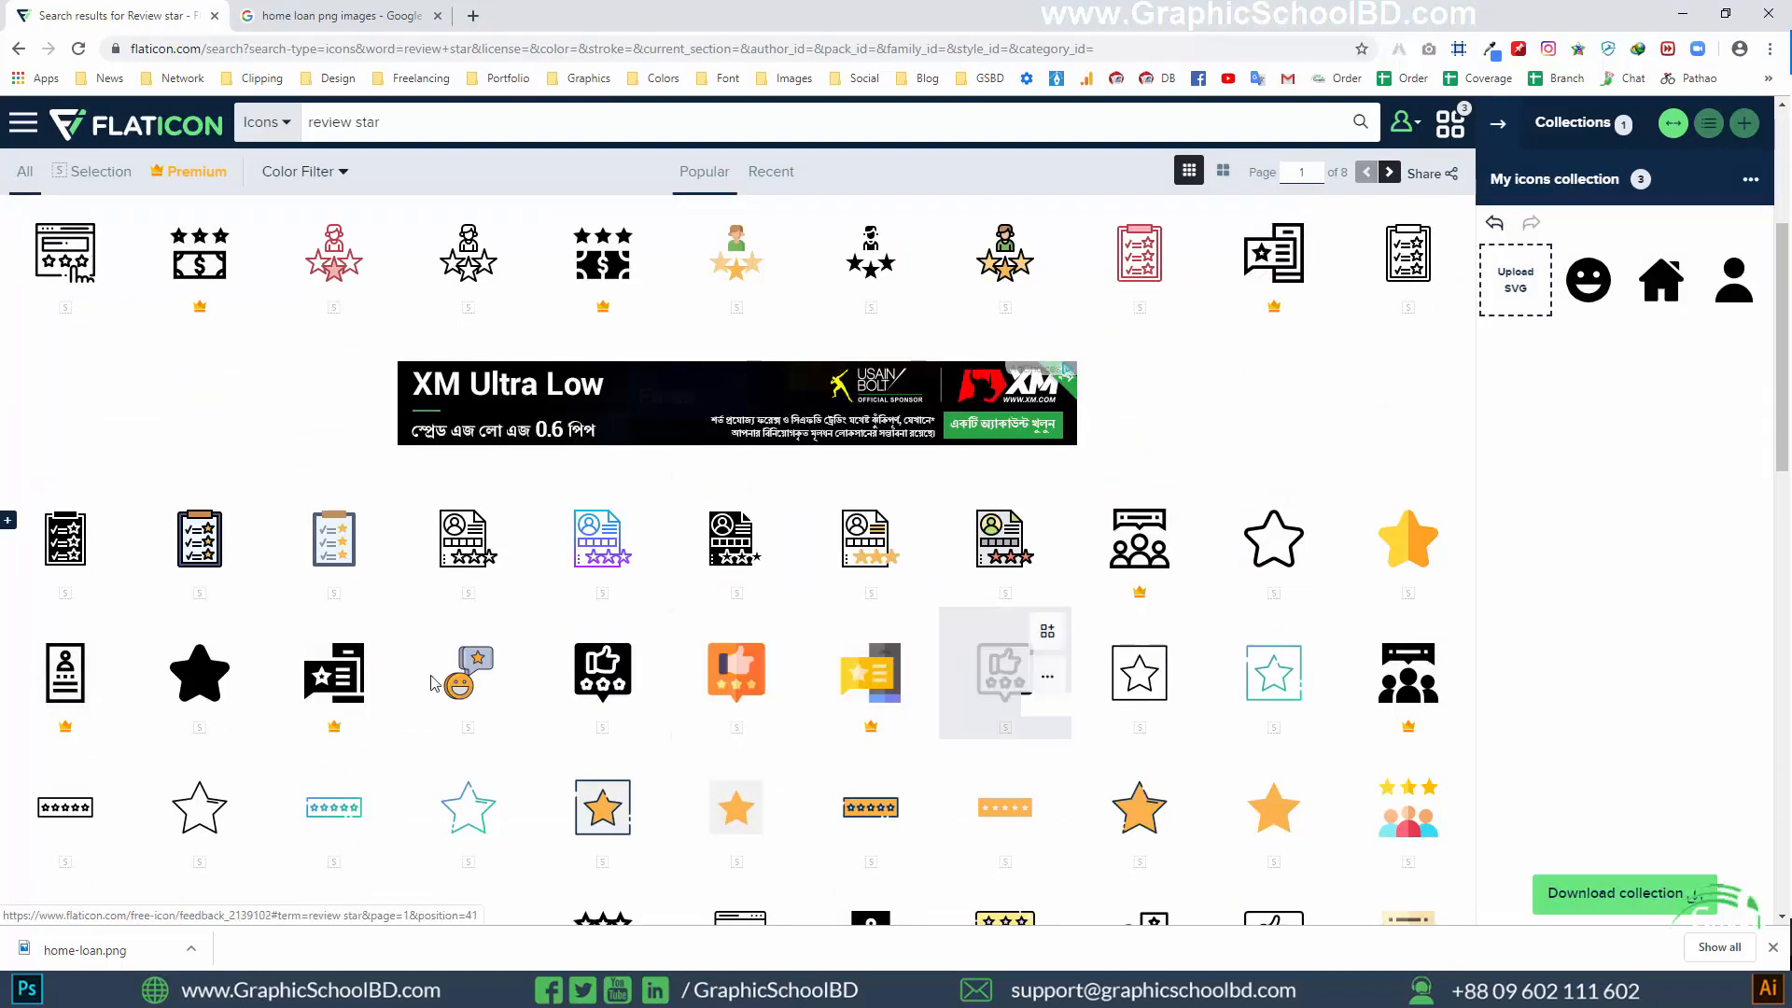
left_click(244, 631)
scroll(1600, 499, "up", 4)
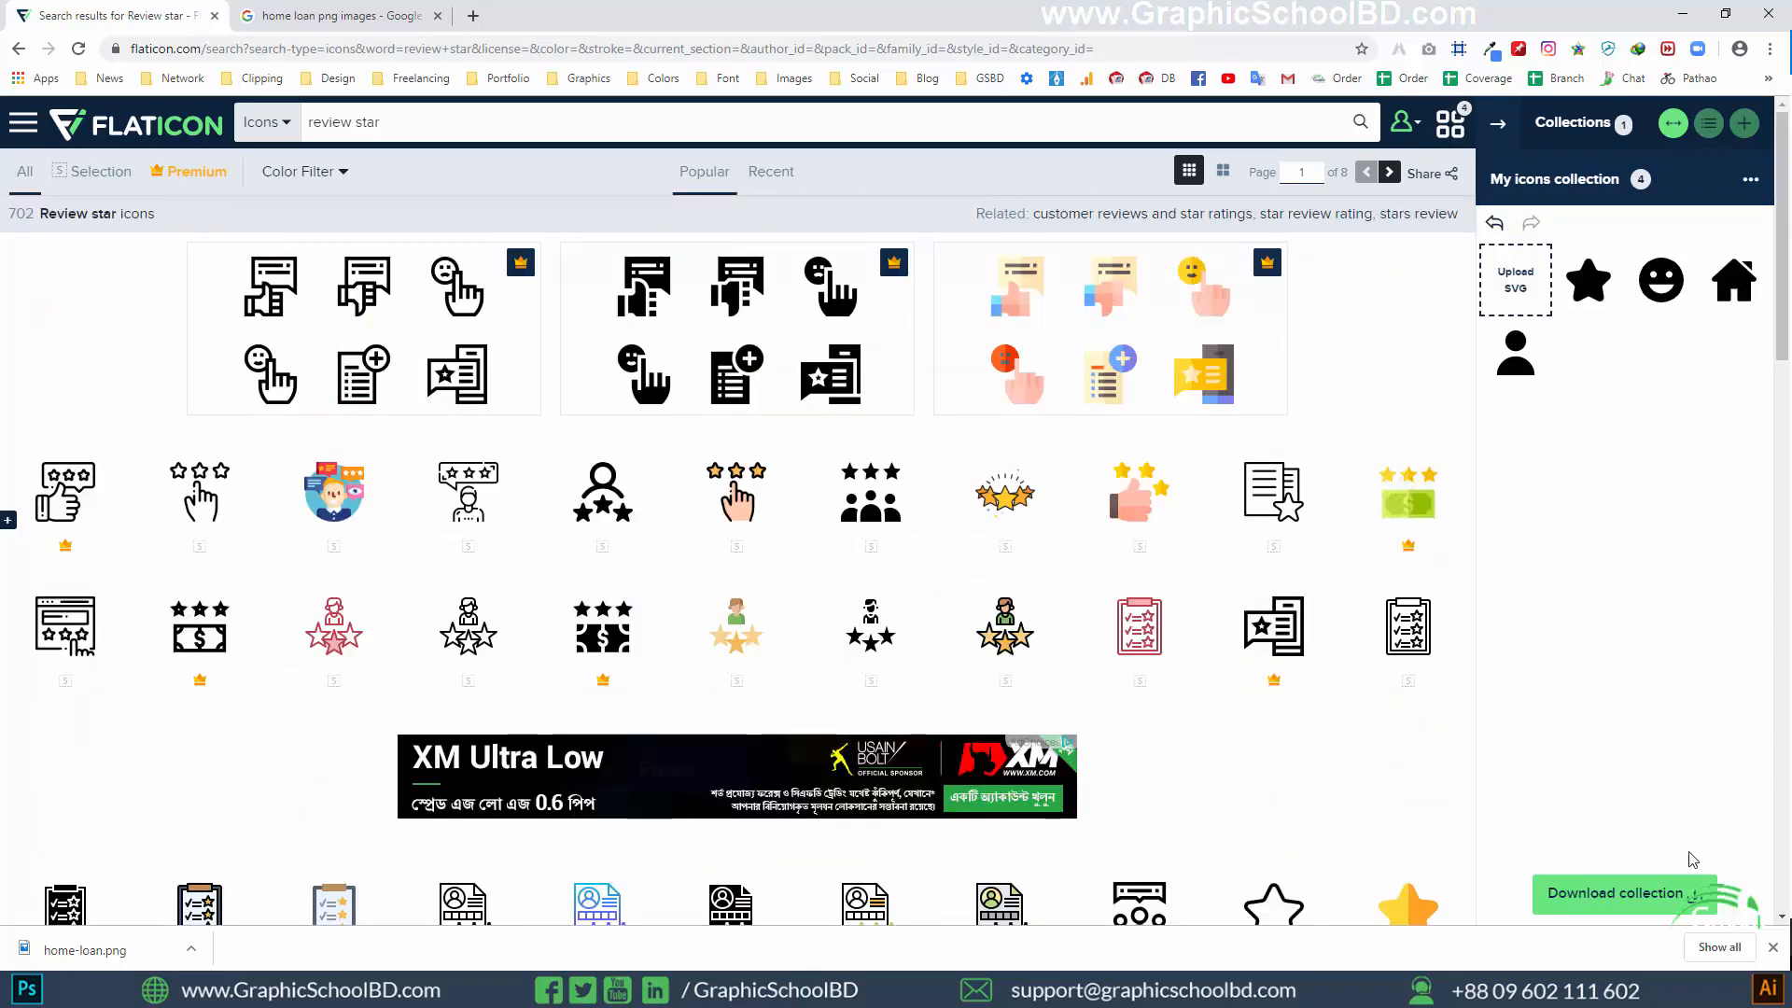
Try to download the icon collection with the free download option
left_click(1620, 894)
left_click(1621, 476)
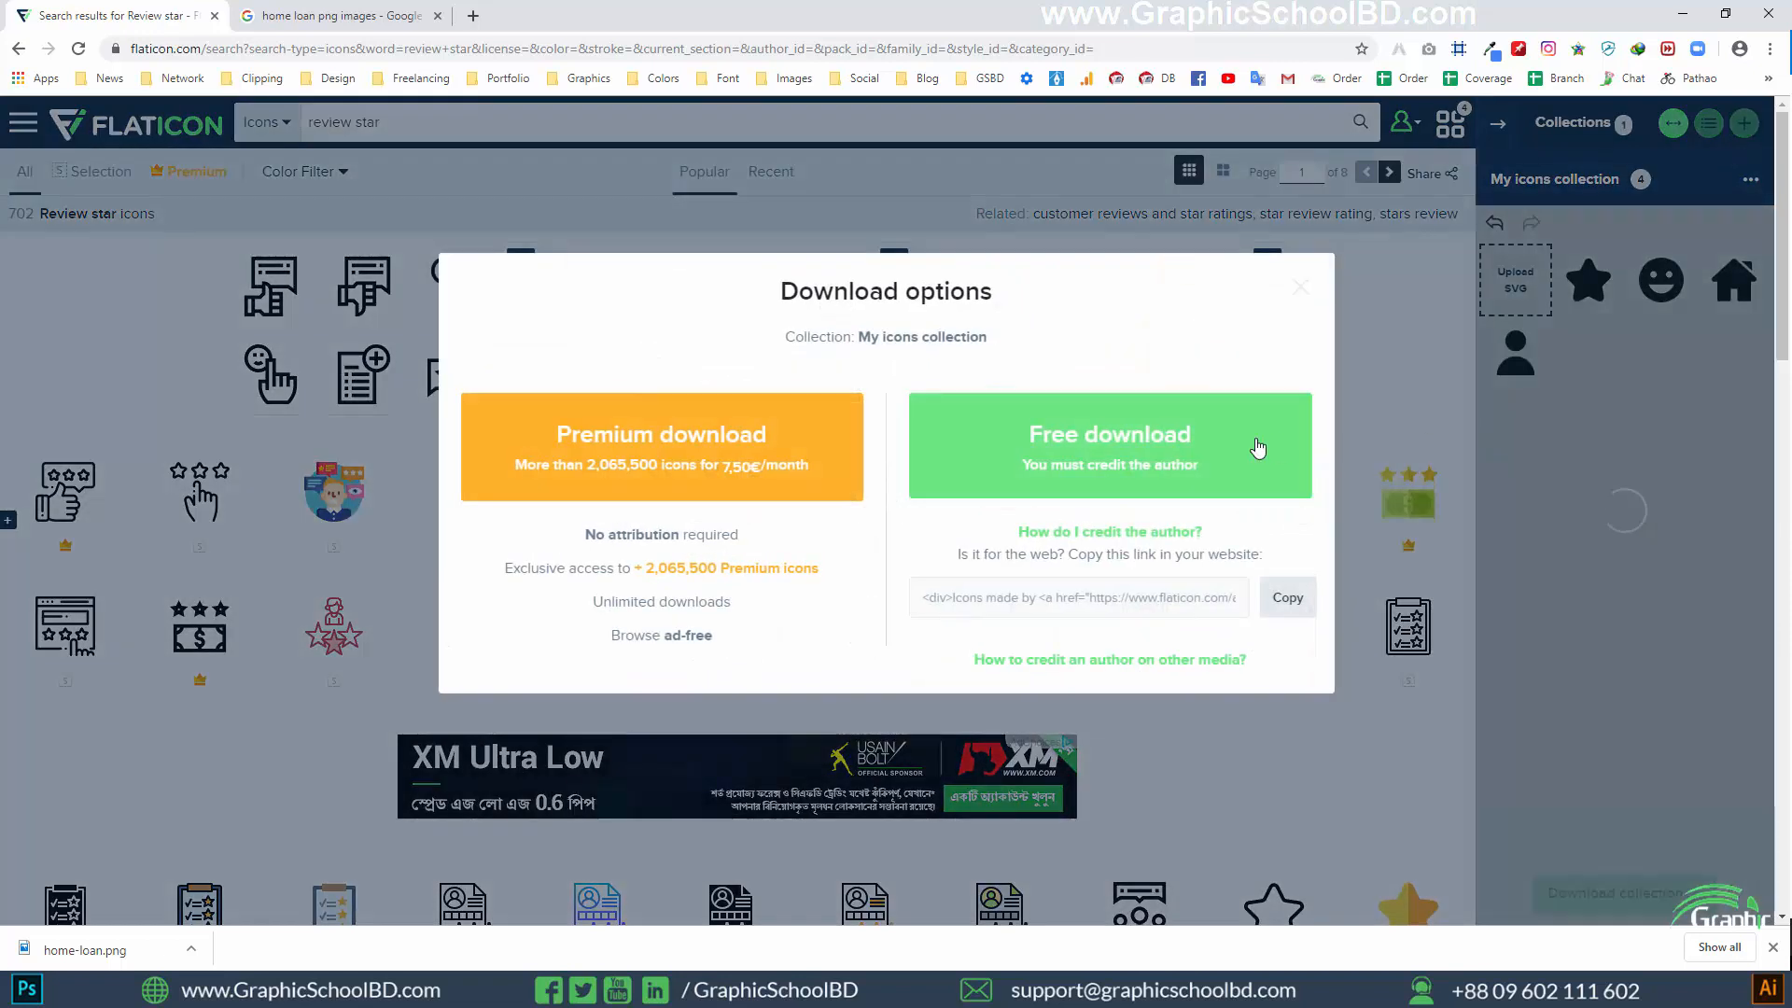
left_click(1257, 448)
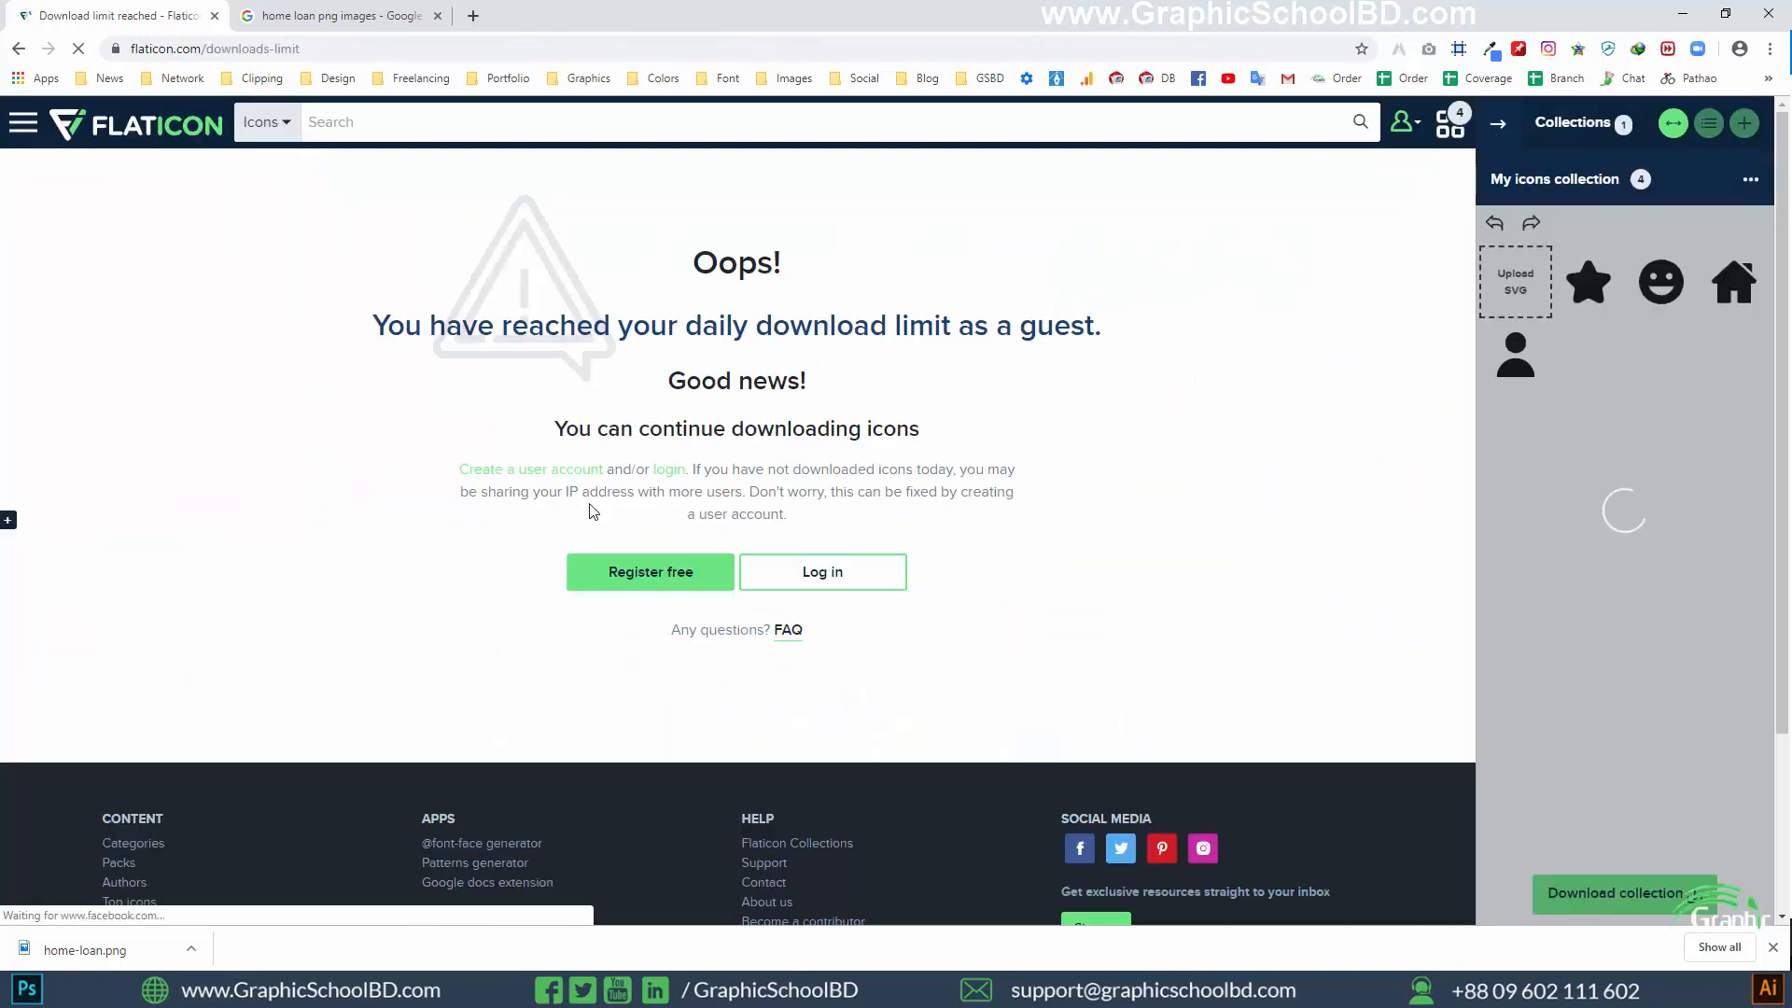
left_click_drag(789, 331, 915, 368)
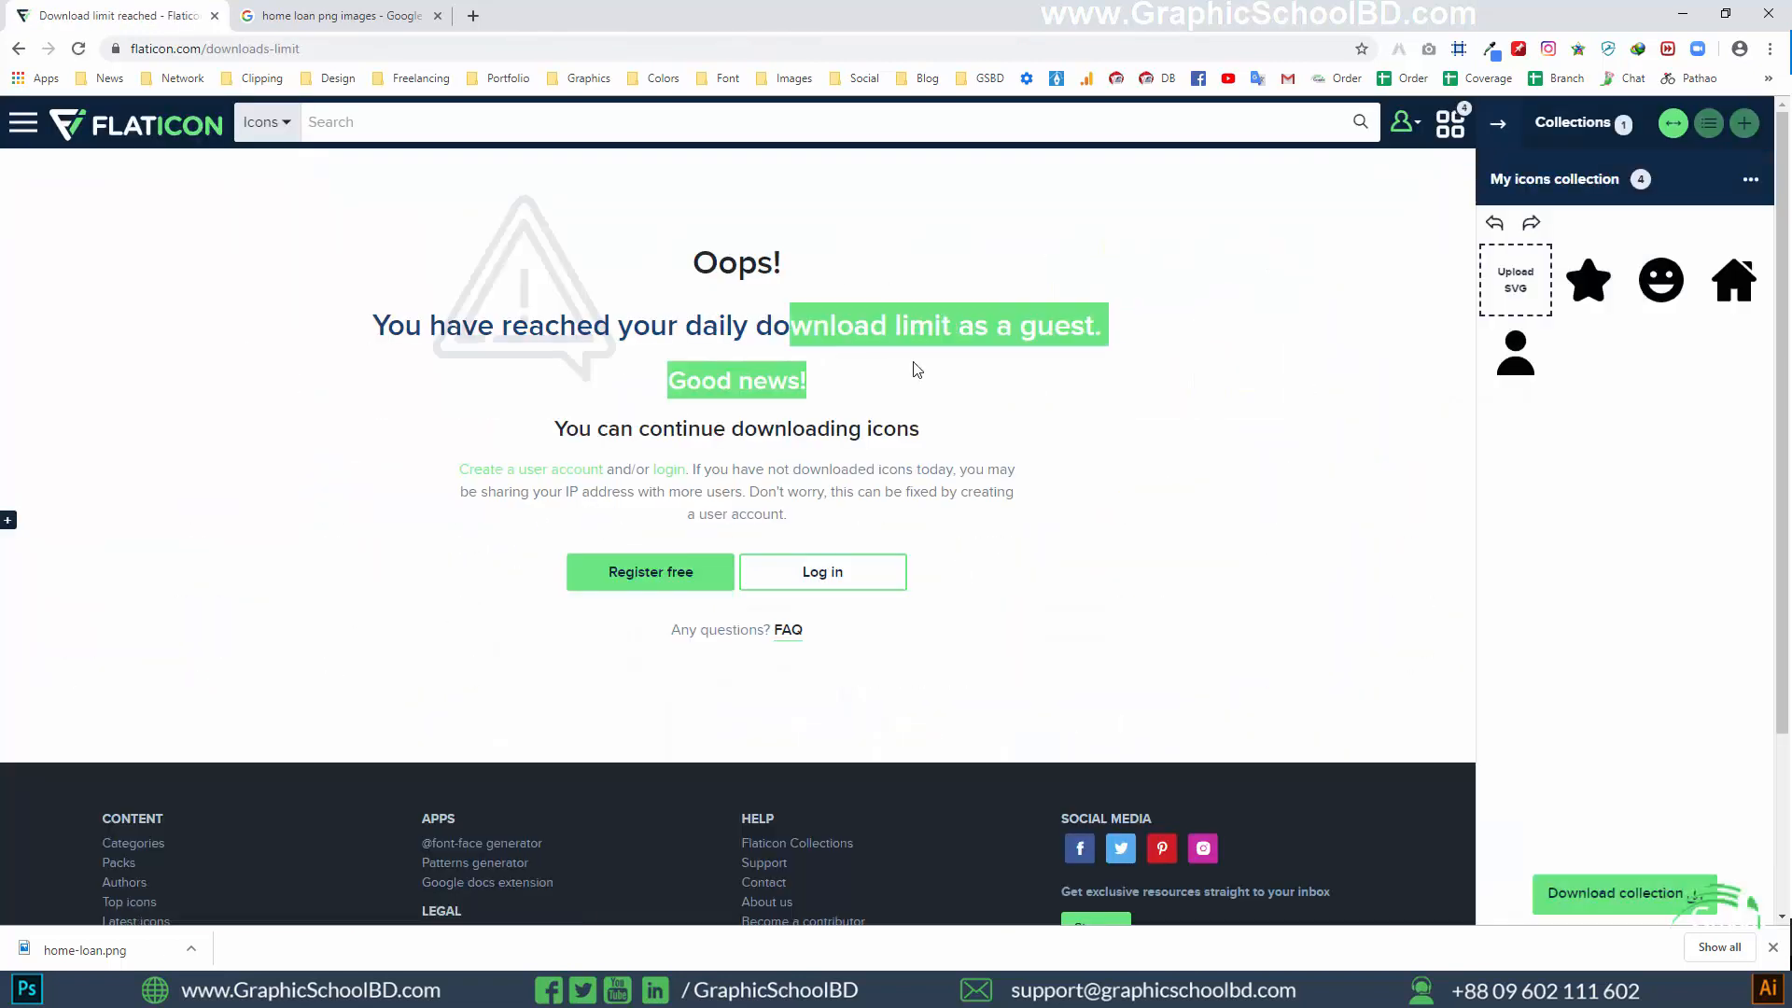
triple_click(915, 370)
left_click(1042, 356)
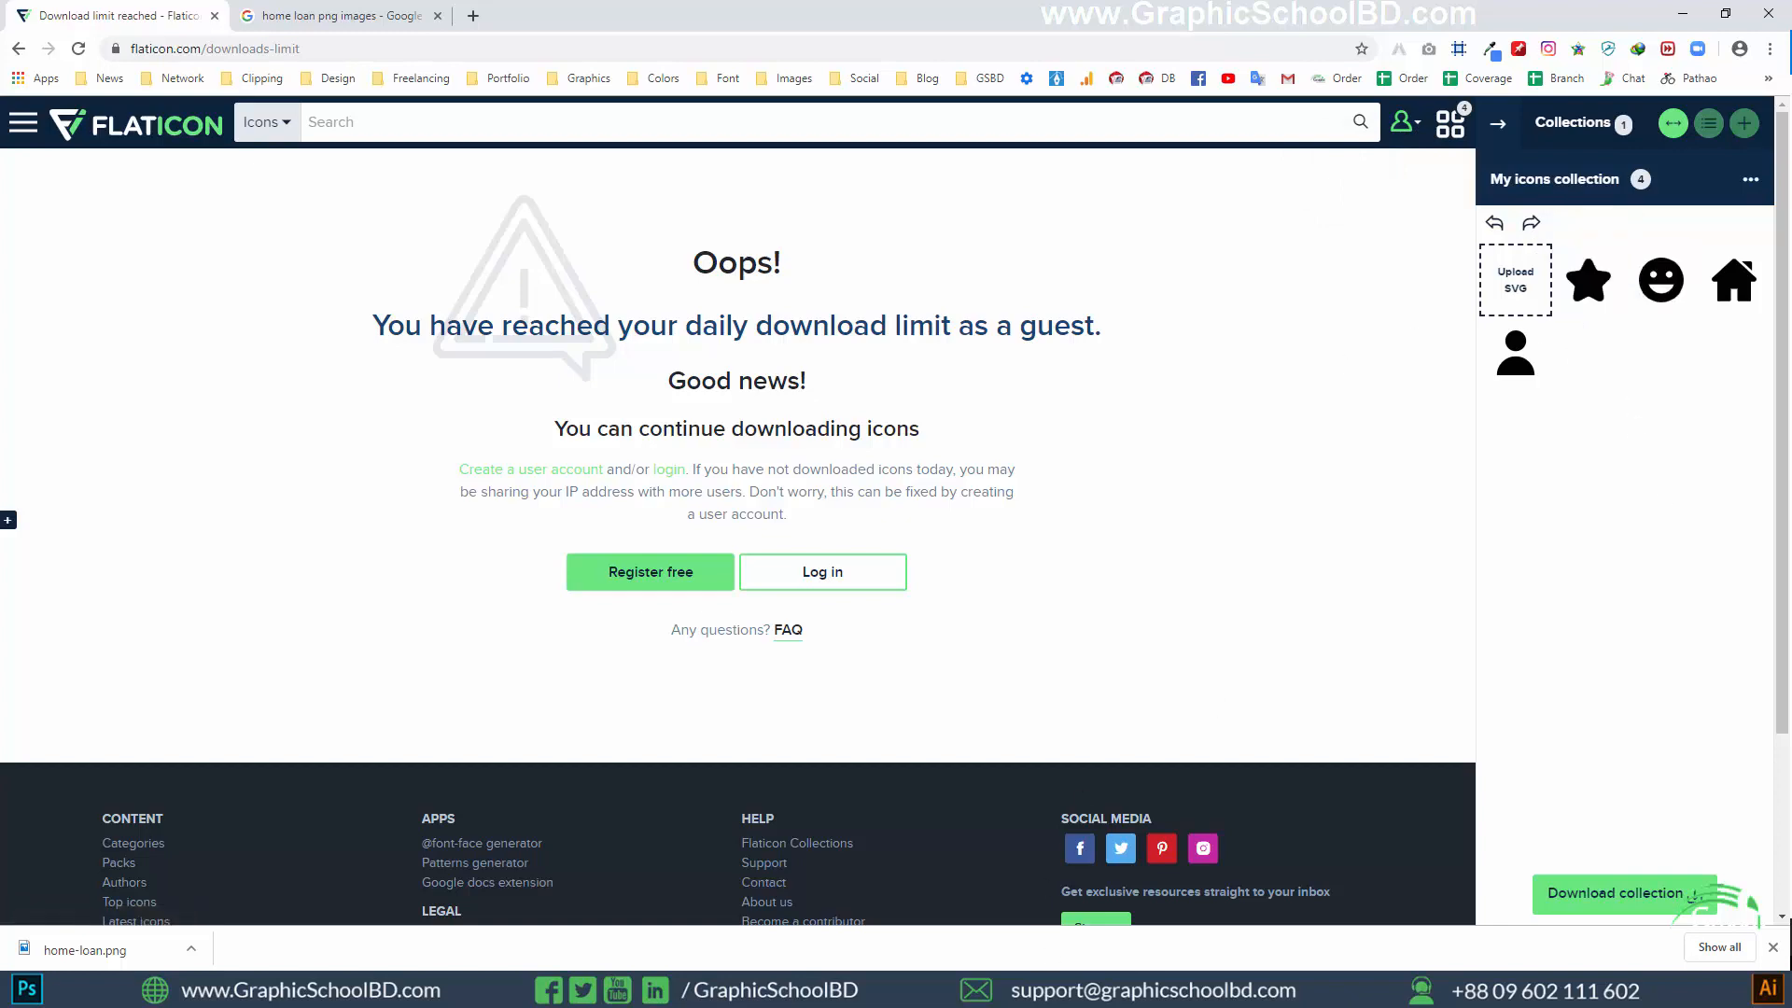
Switch to the Service PSD Templete document in Photoshop and examine the quote card's fields and the spacing below its START SAVING TODAY button
mouse_move(888, 989)
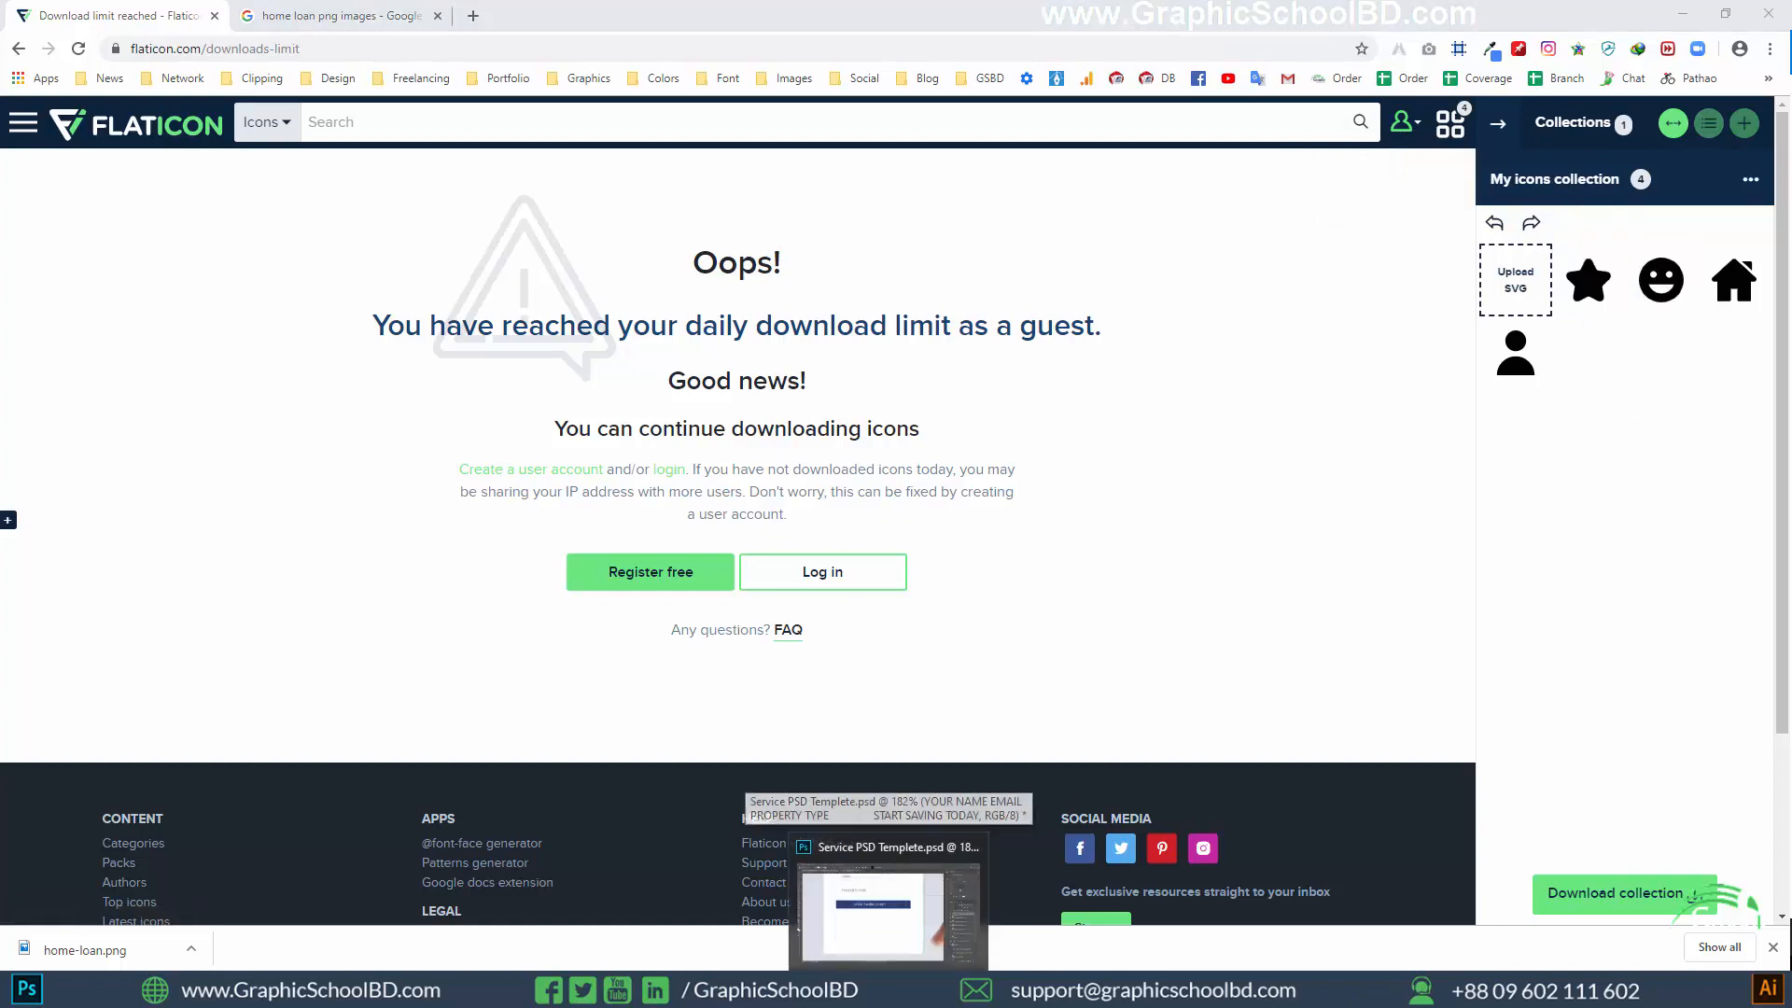
left_click(888, 910)
scroll(510, 431, "down", 3)
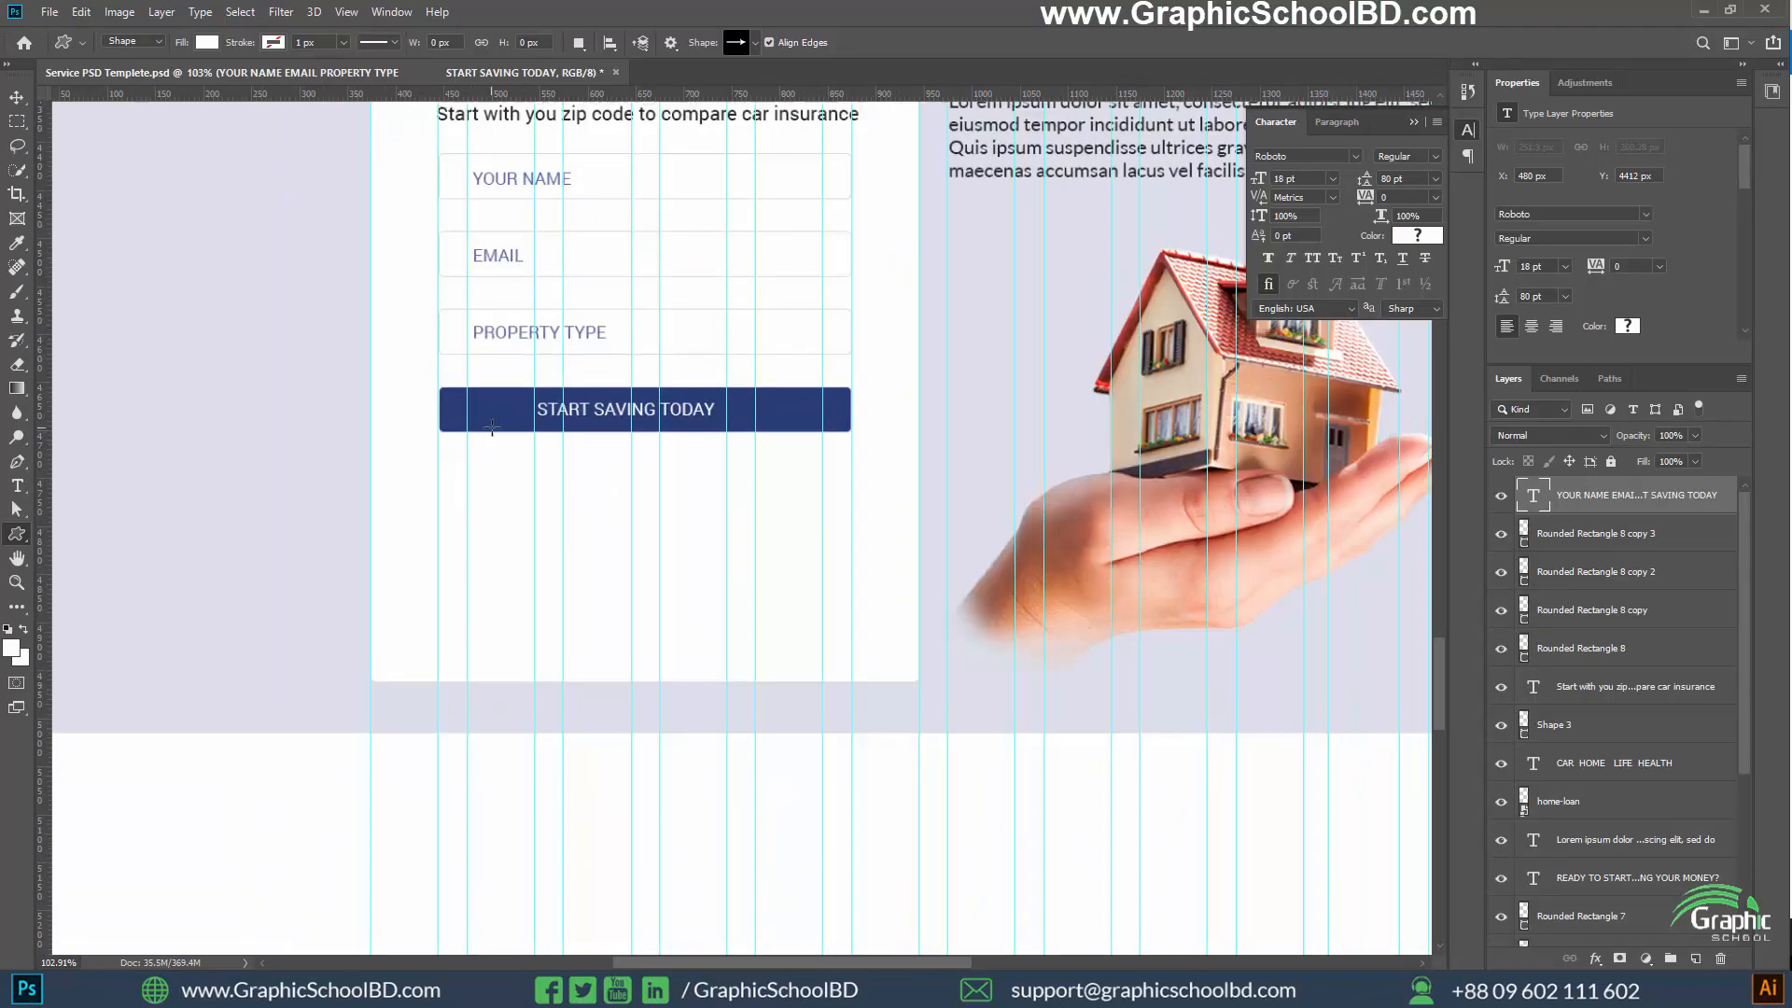
scroll(737, 432, "up", 5)
scroll(579, 479, "up", 2)
left_click_drag(579, 479, 320, 495)
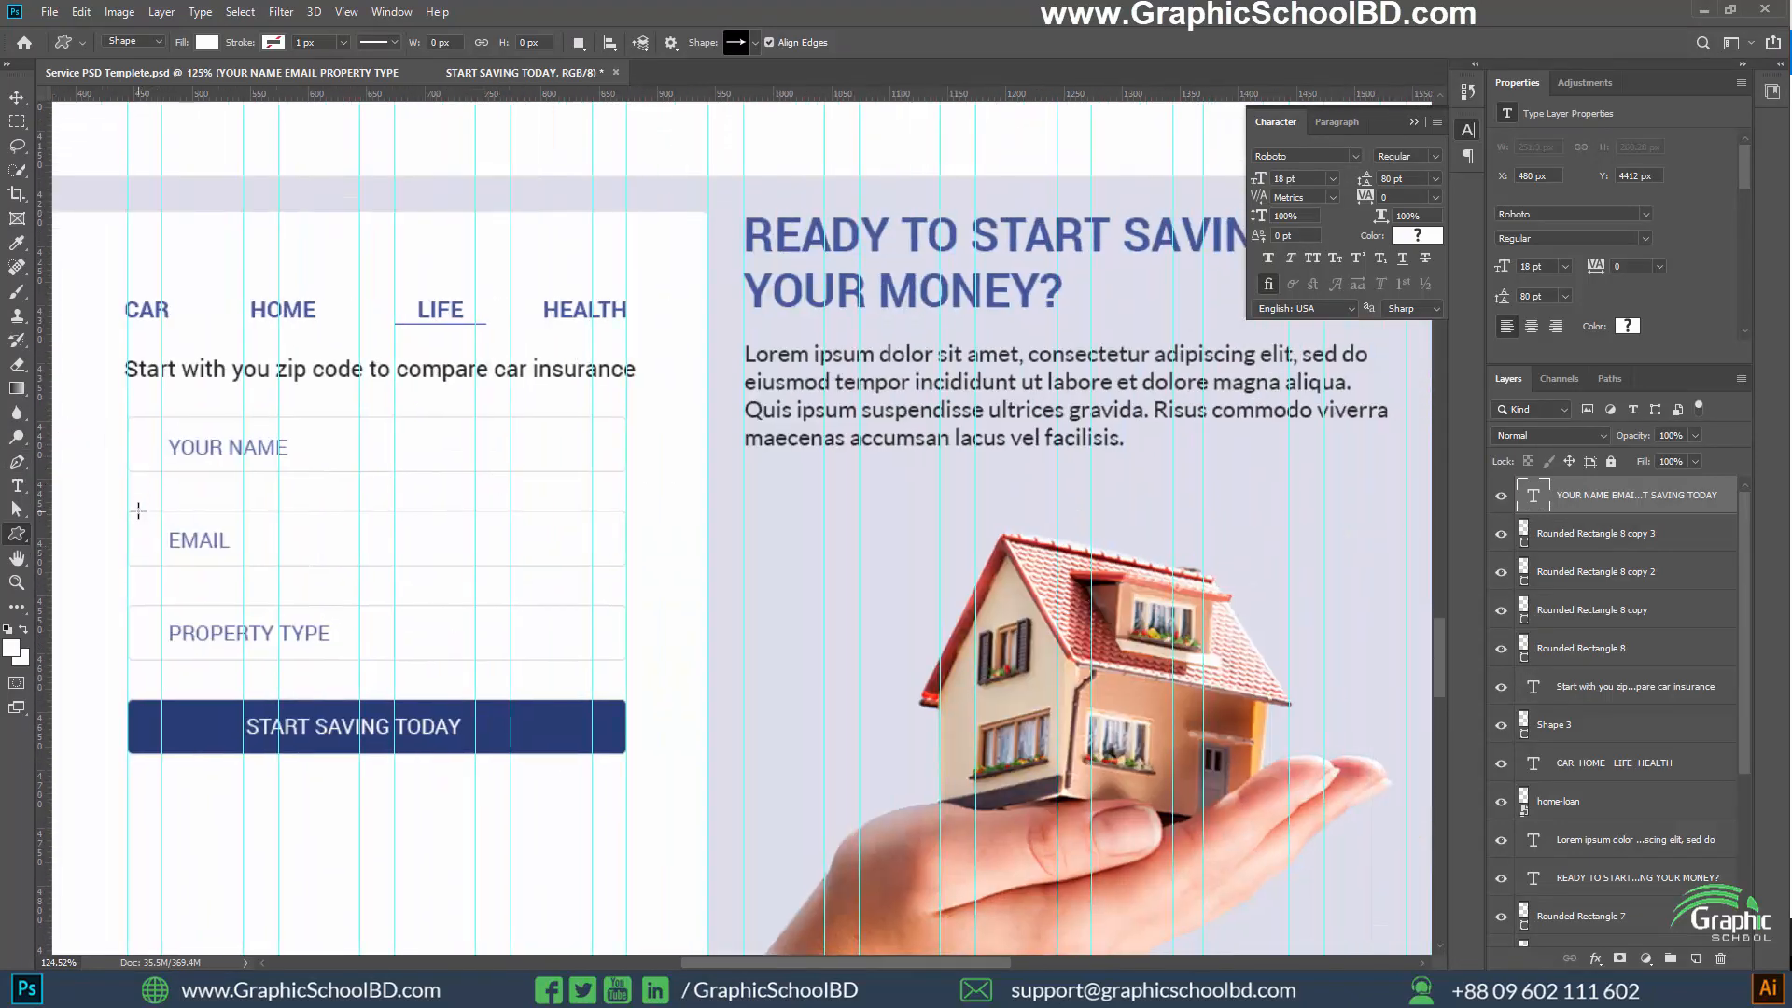
key("v")
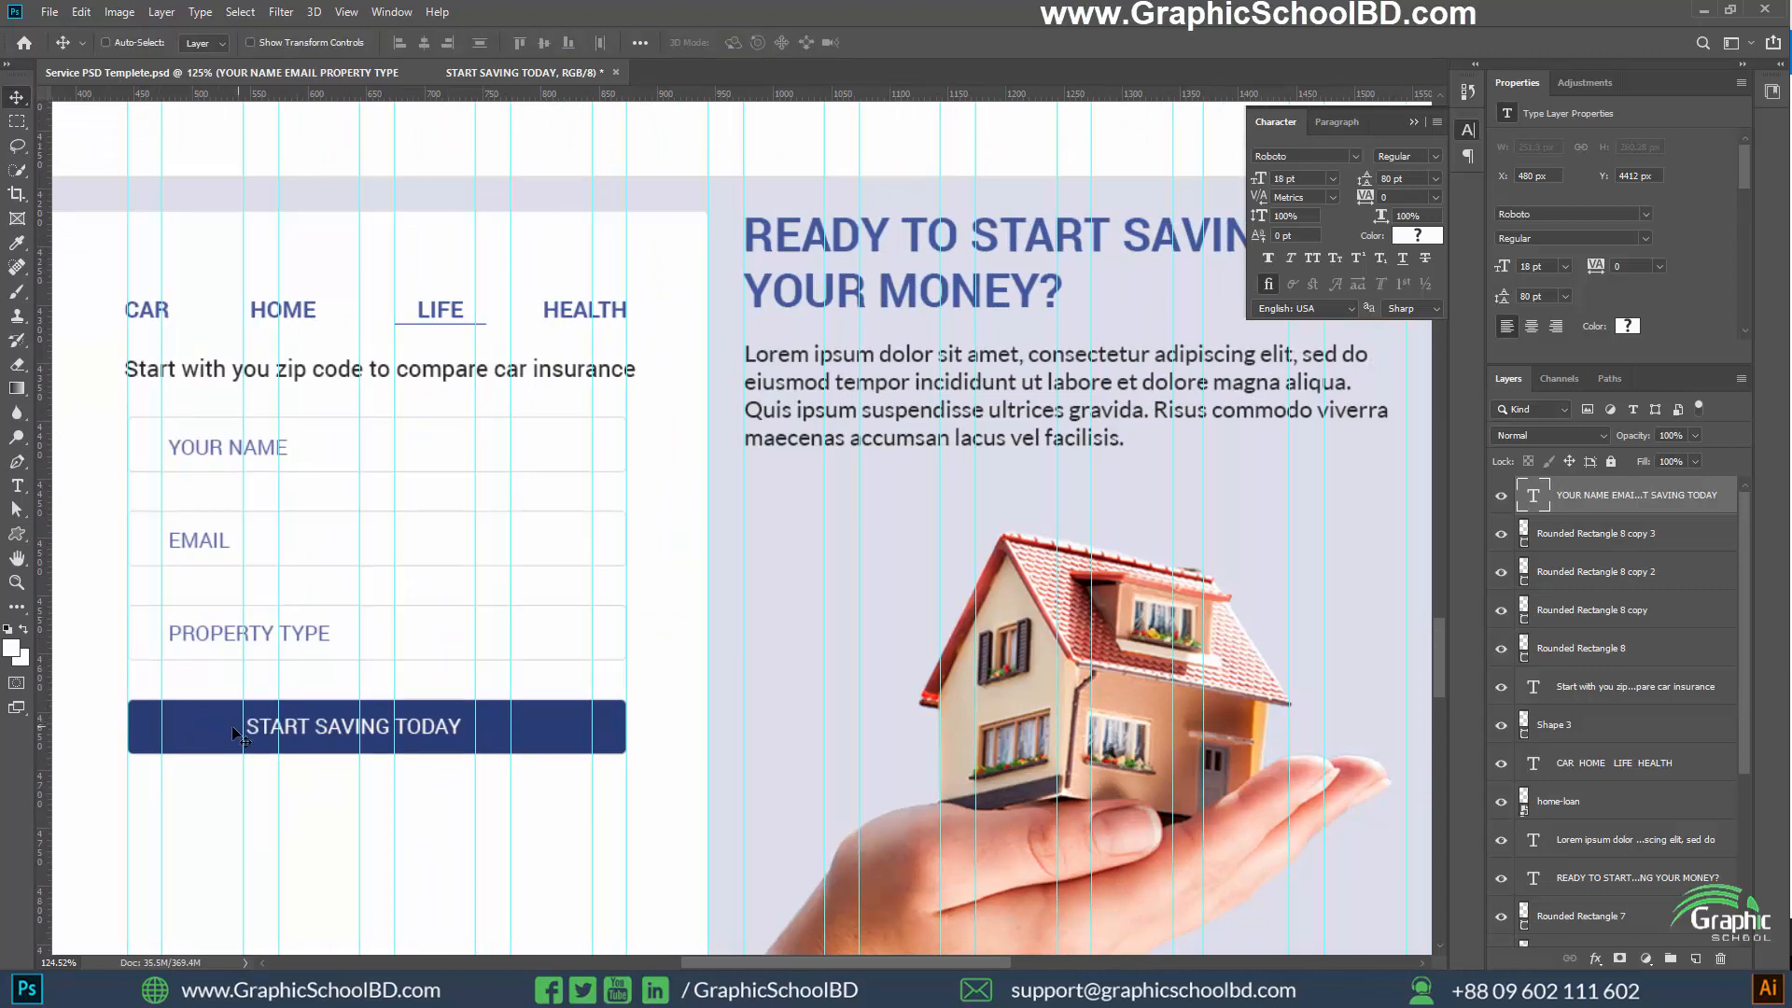
scroll(523, 654, "down", 2)
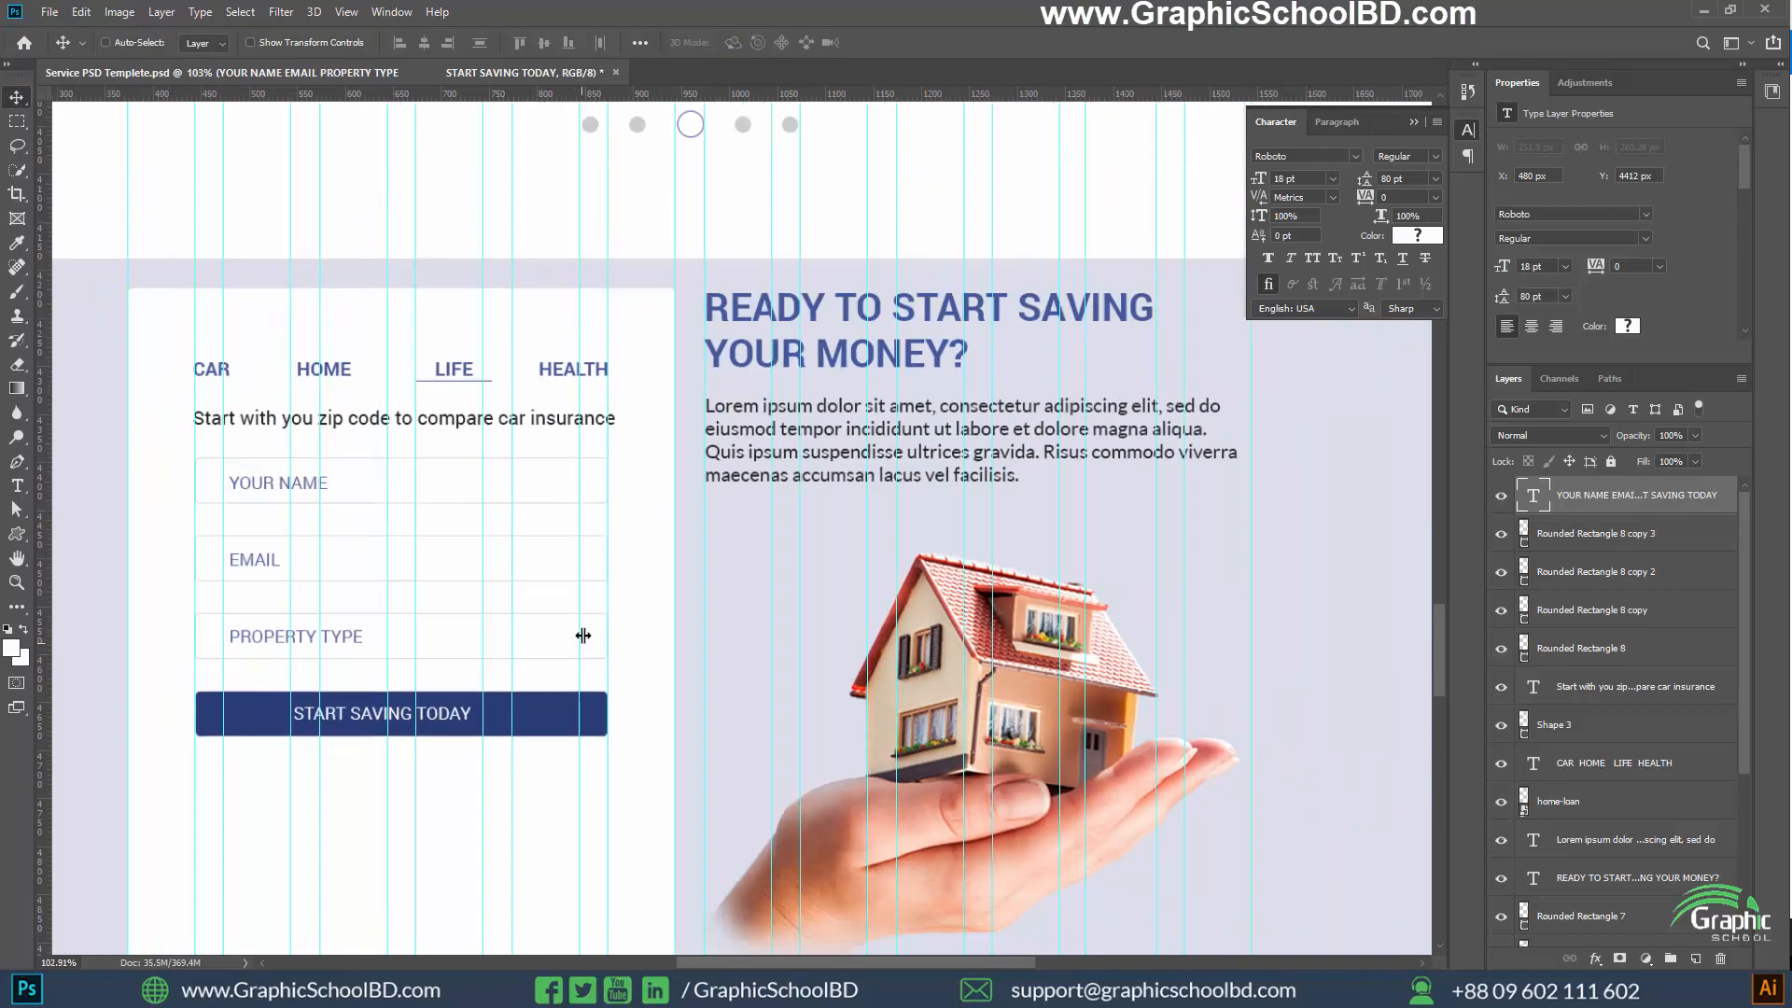
scroll(220, 633, "up", 1)
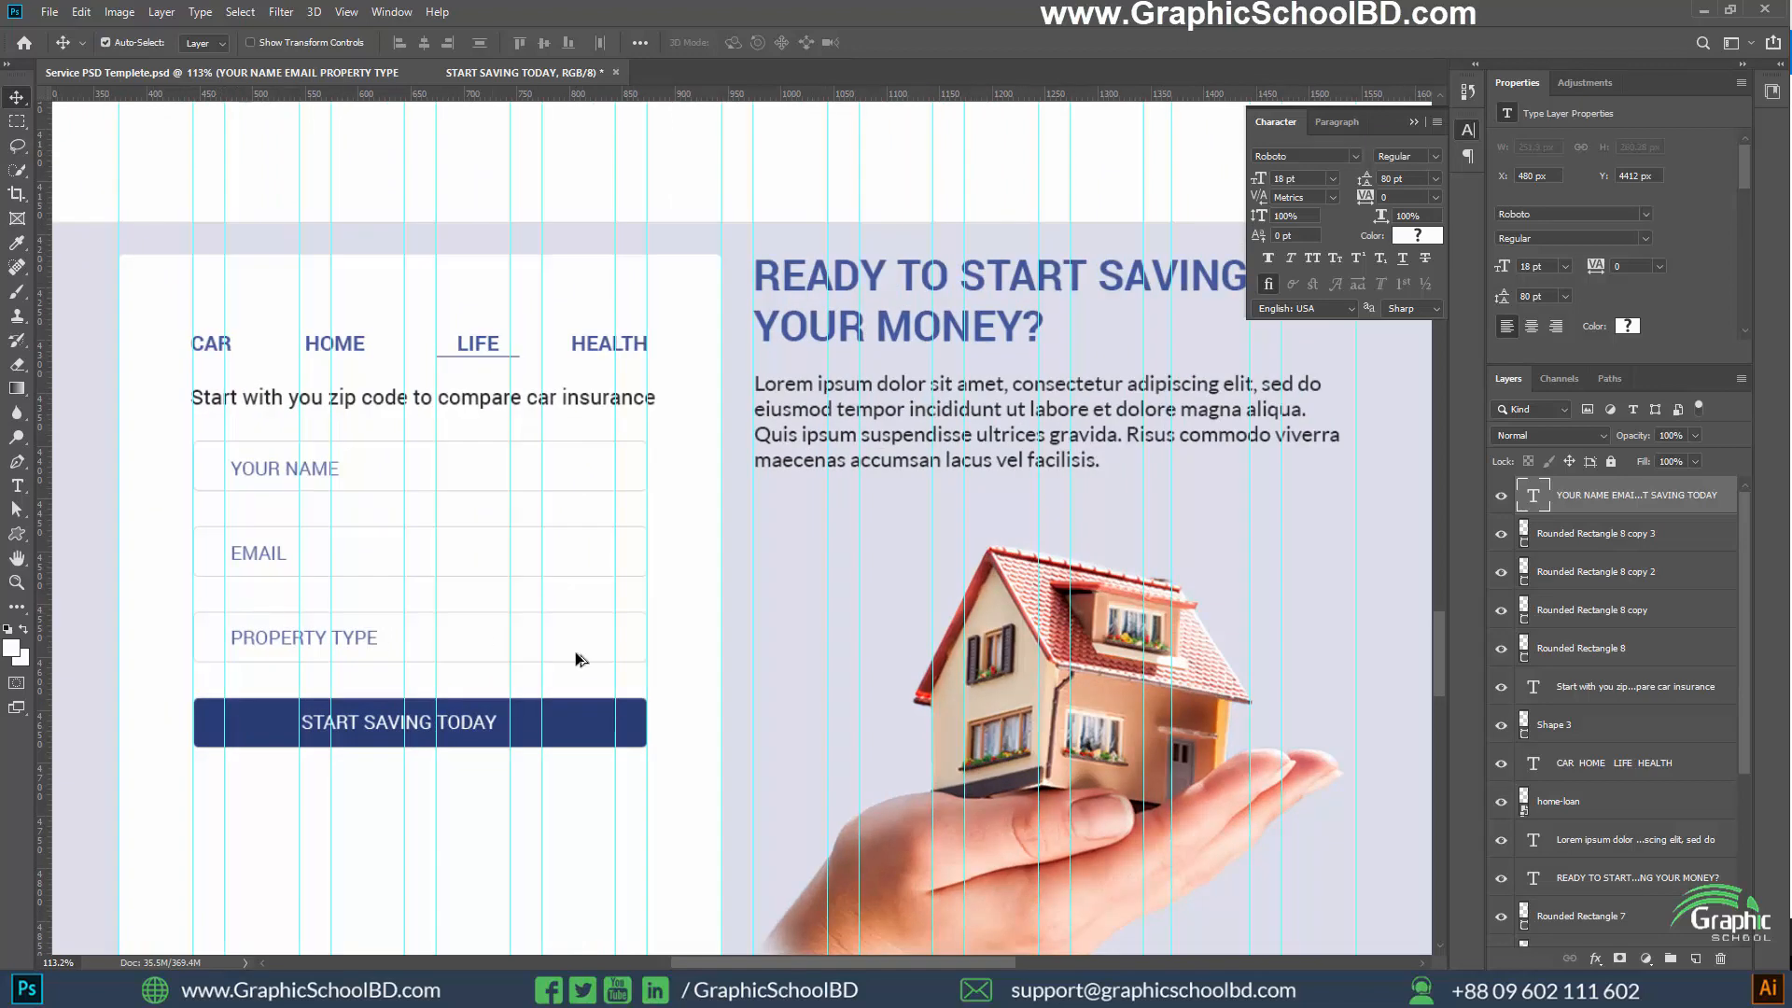
scroll(577, 651, "down", 3)
scroll(306, 782, "up", 7)
left_click_drag(381, 751, 402, 707)
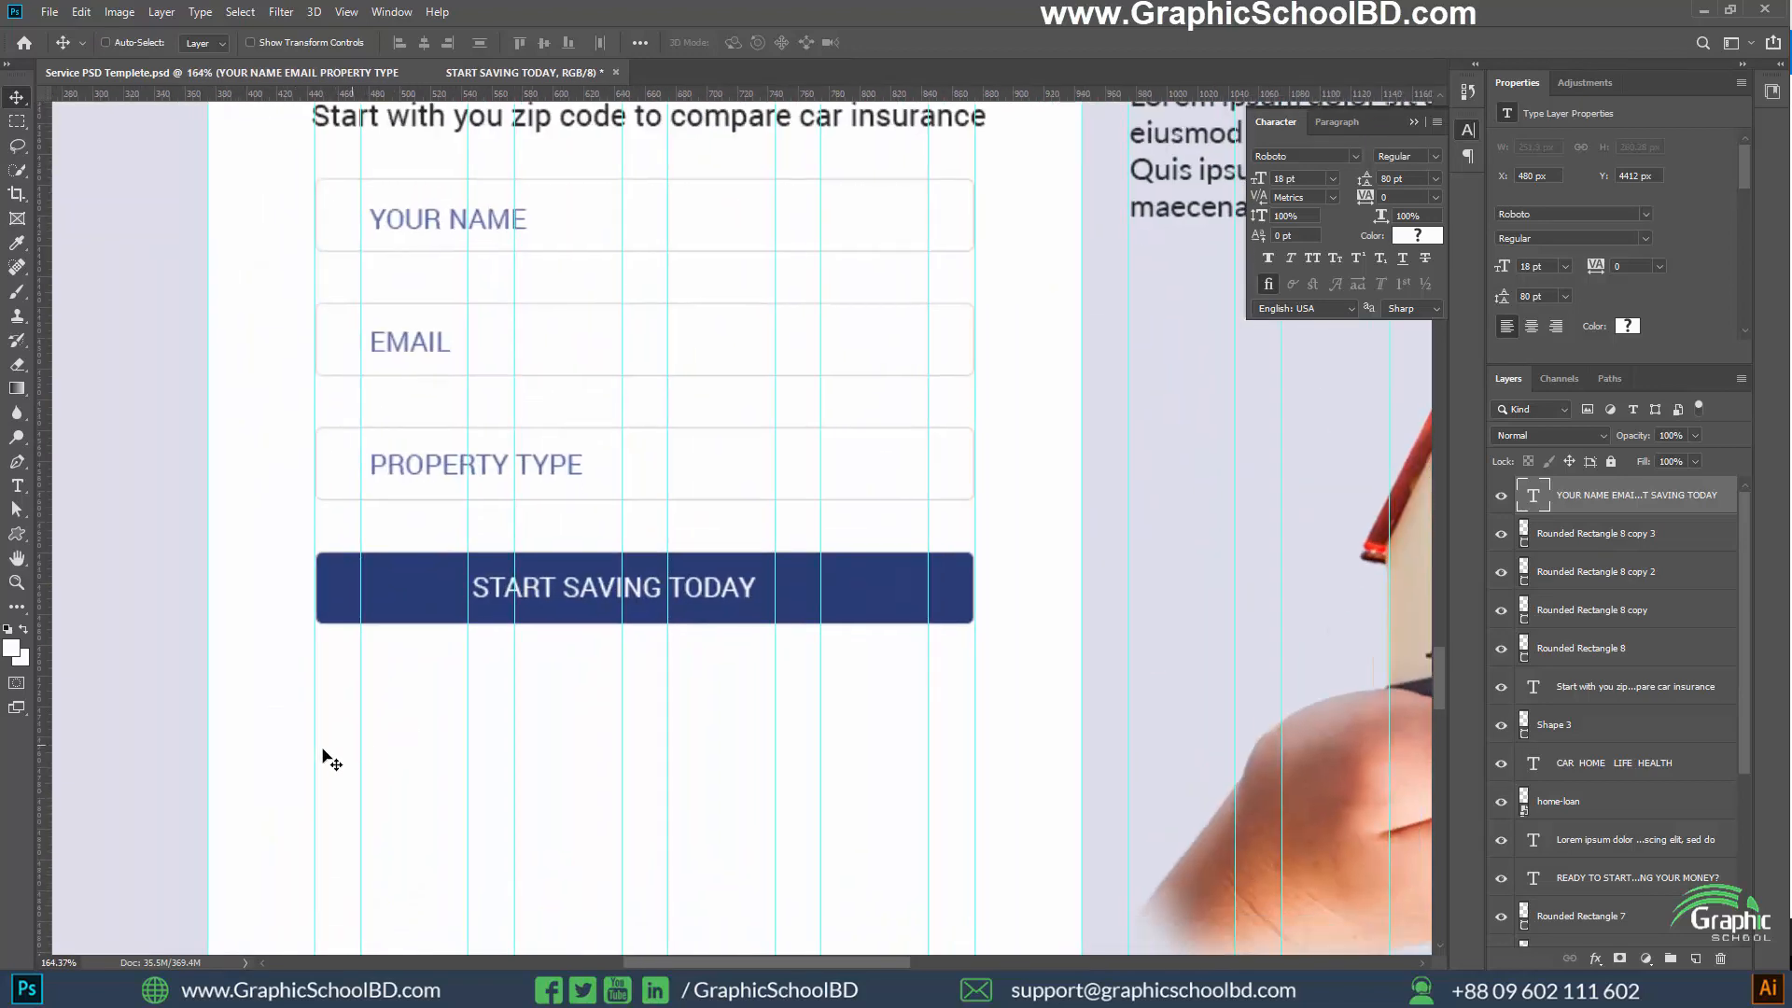
scroll(249, 724, "down", 8)
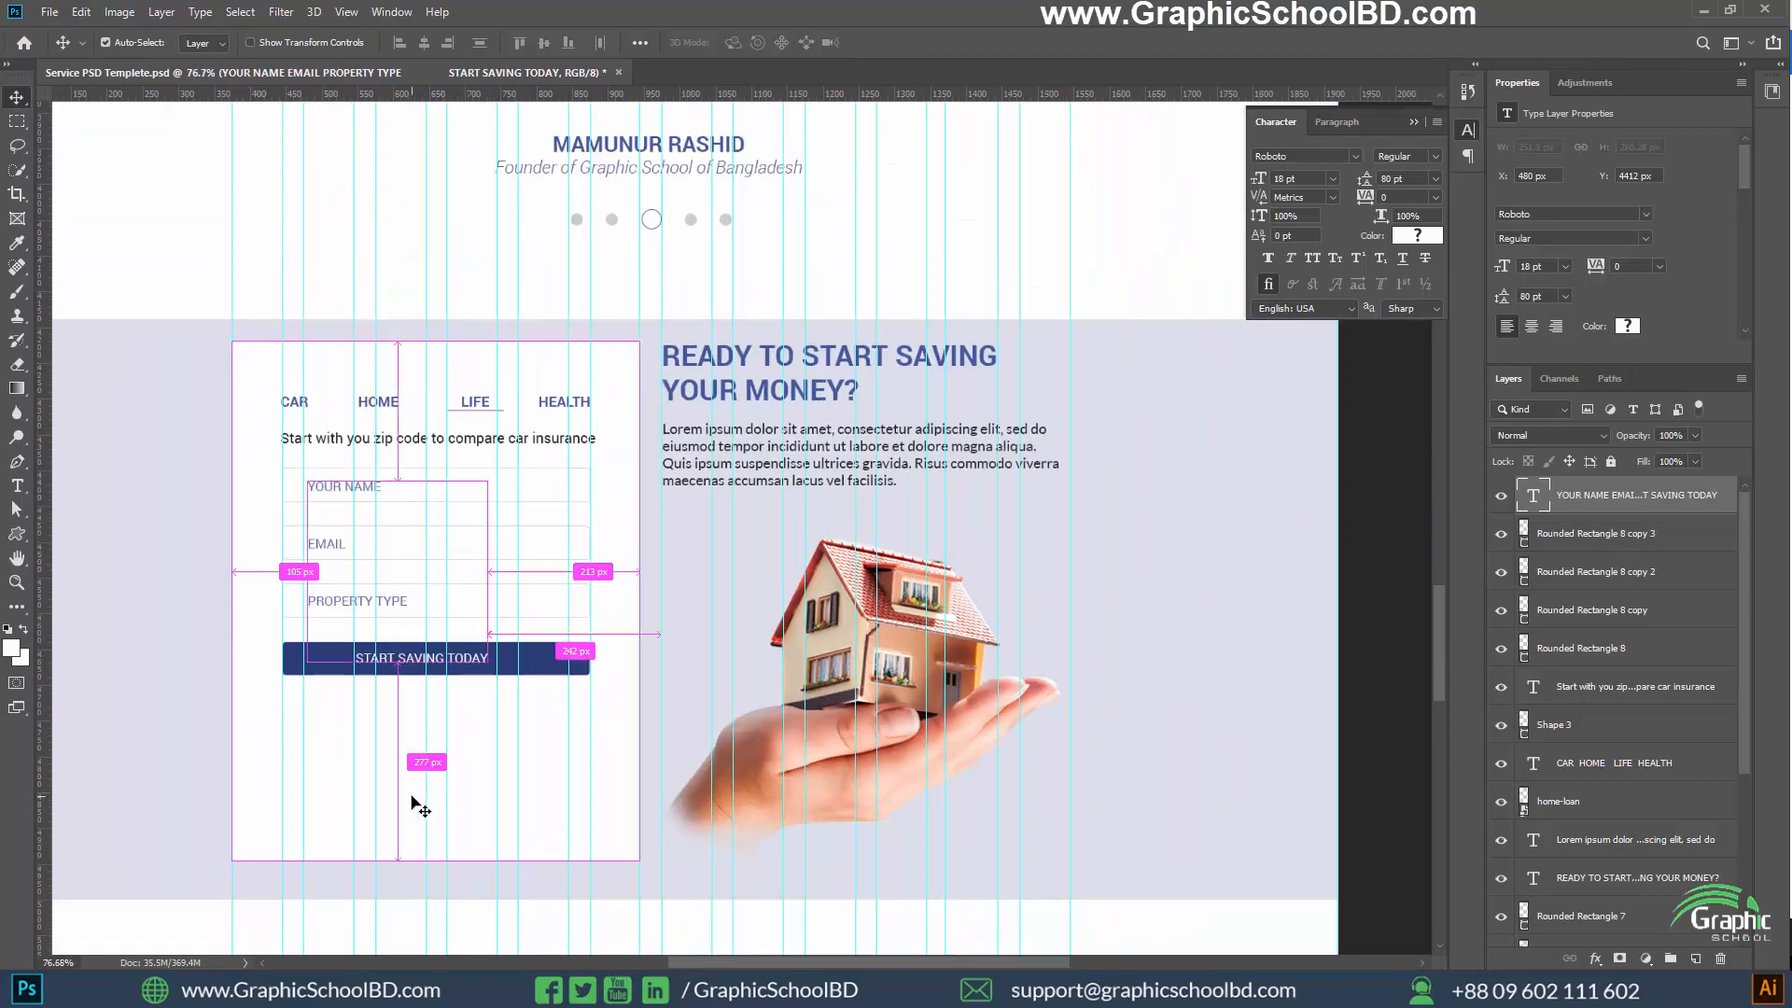
key("ctrl+t")
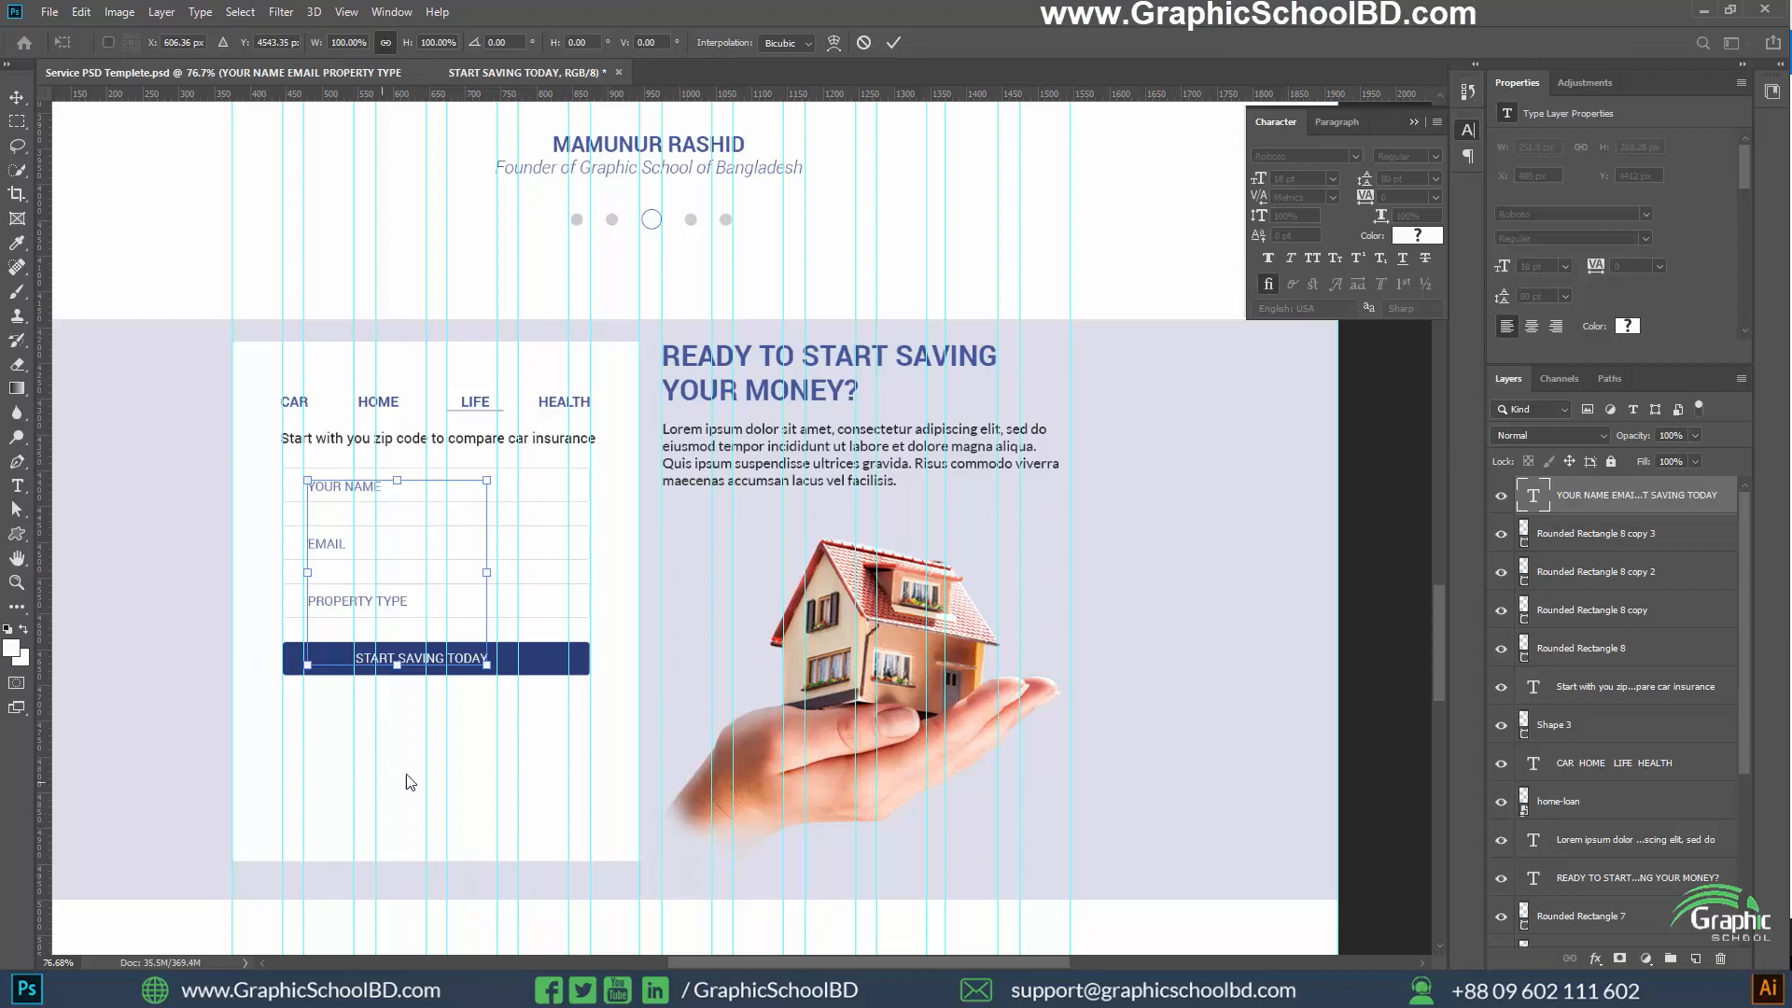
key("Return")
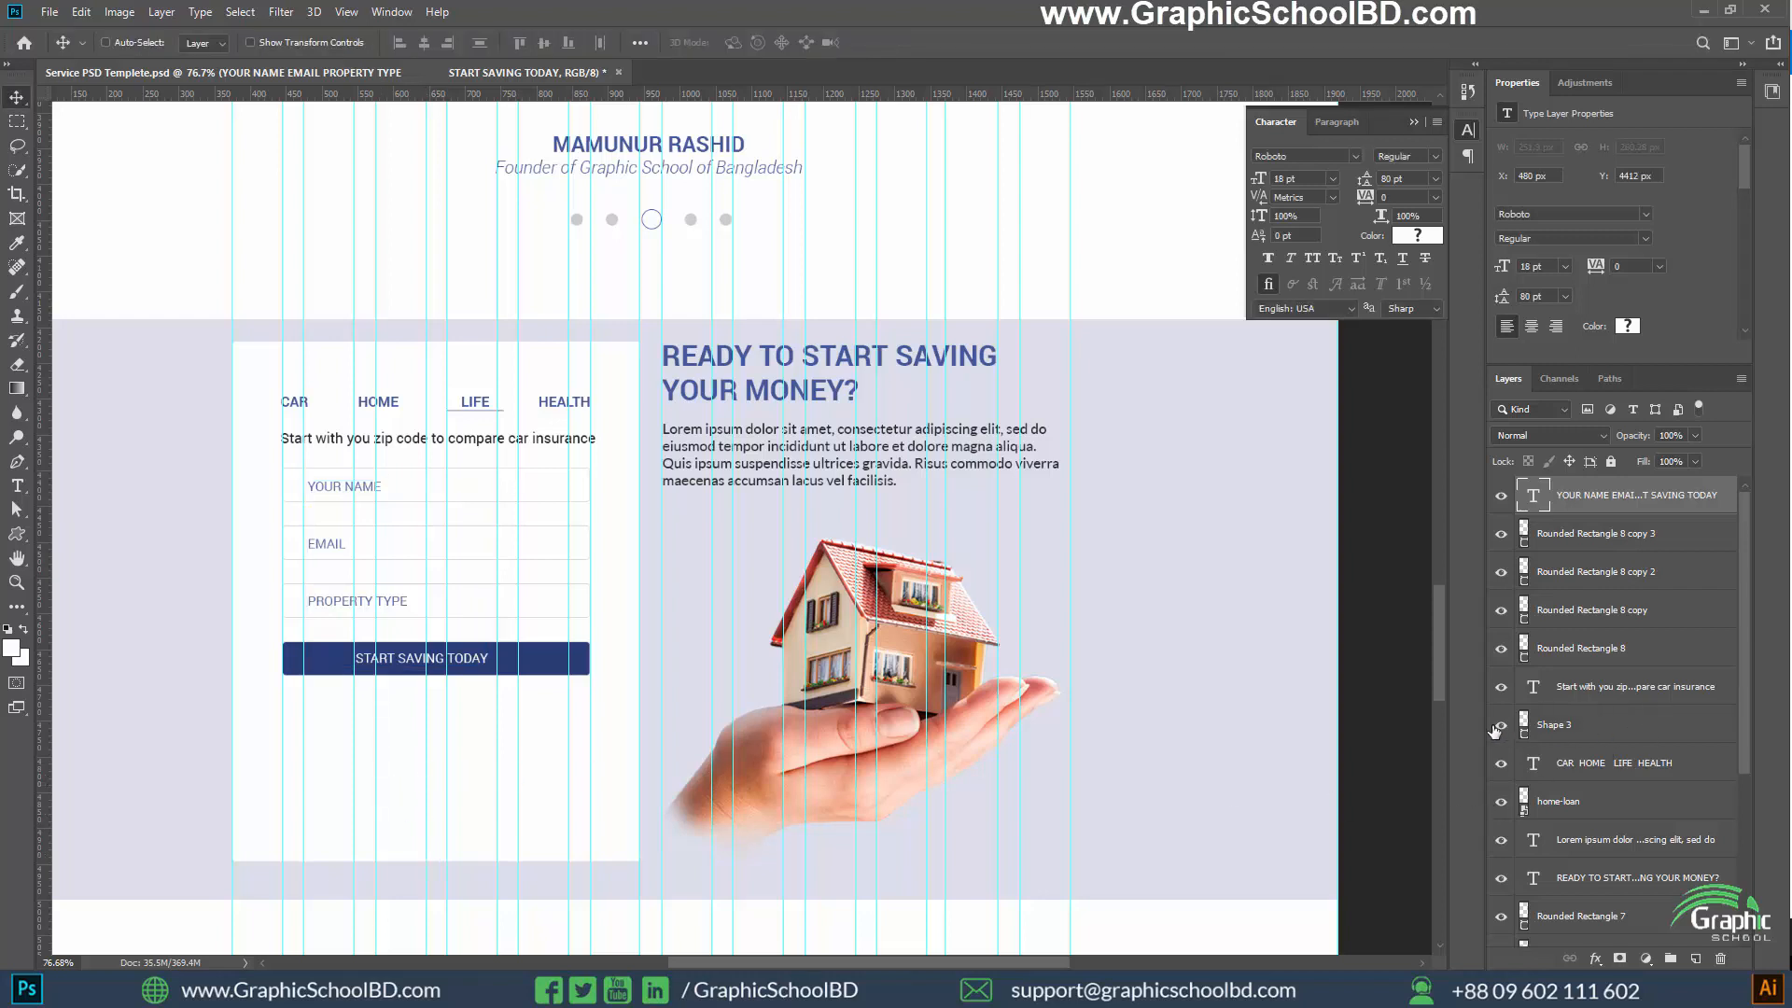
Toggle the visibility of the house image, the section background and the white card off and on to identify their layers
scroll(1531, 747, "down", 2)
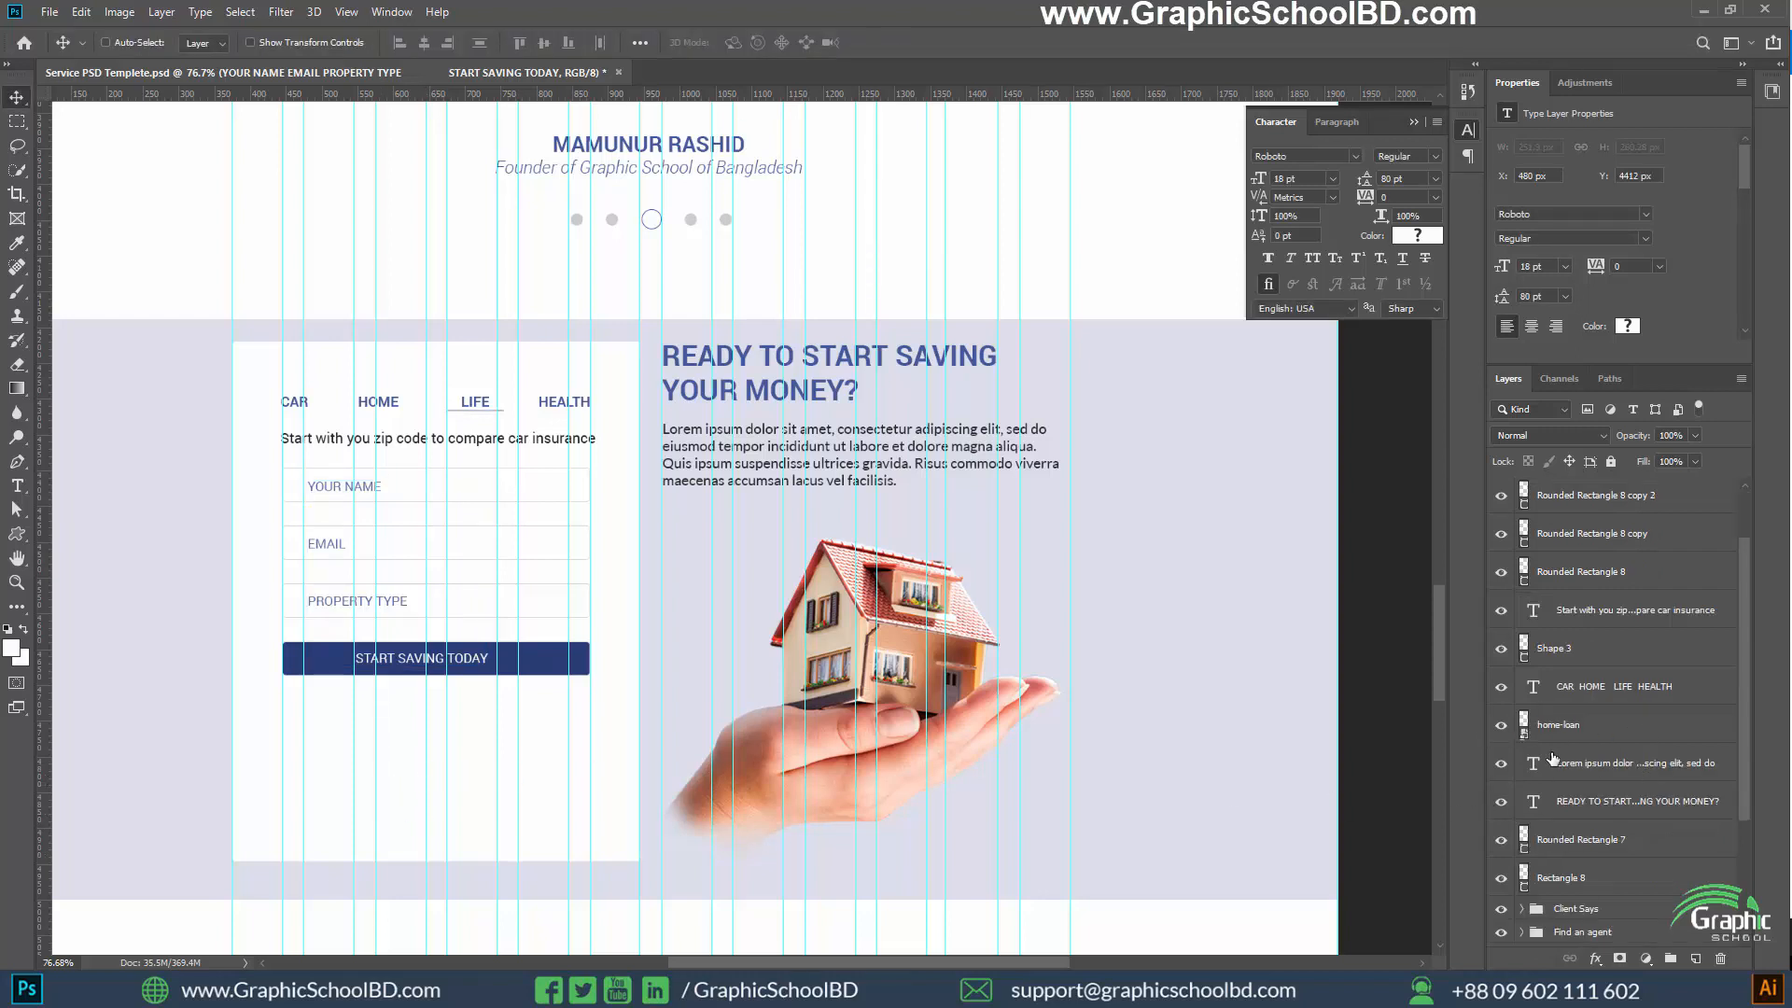
left_click(1502, 725)
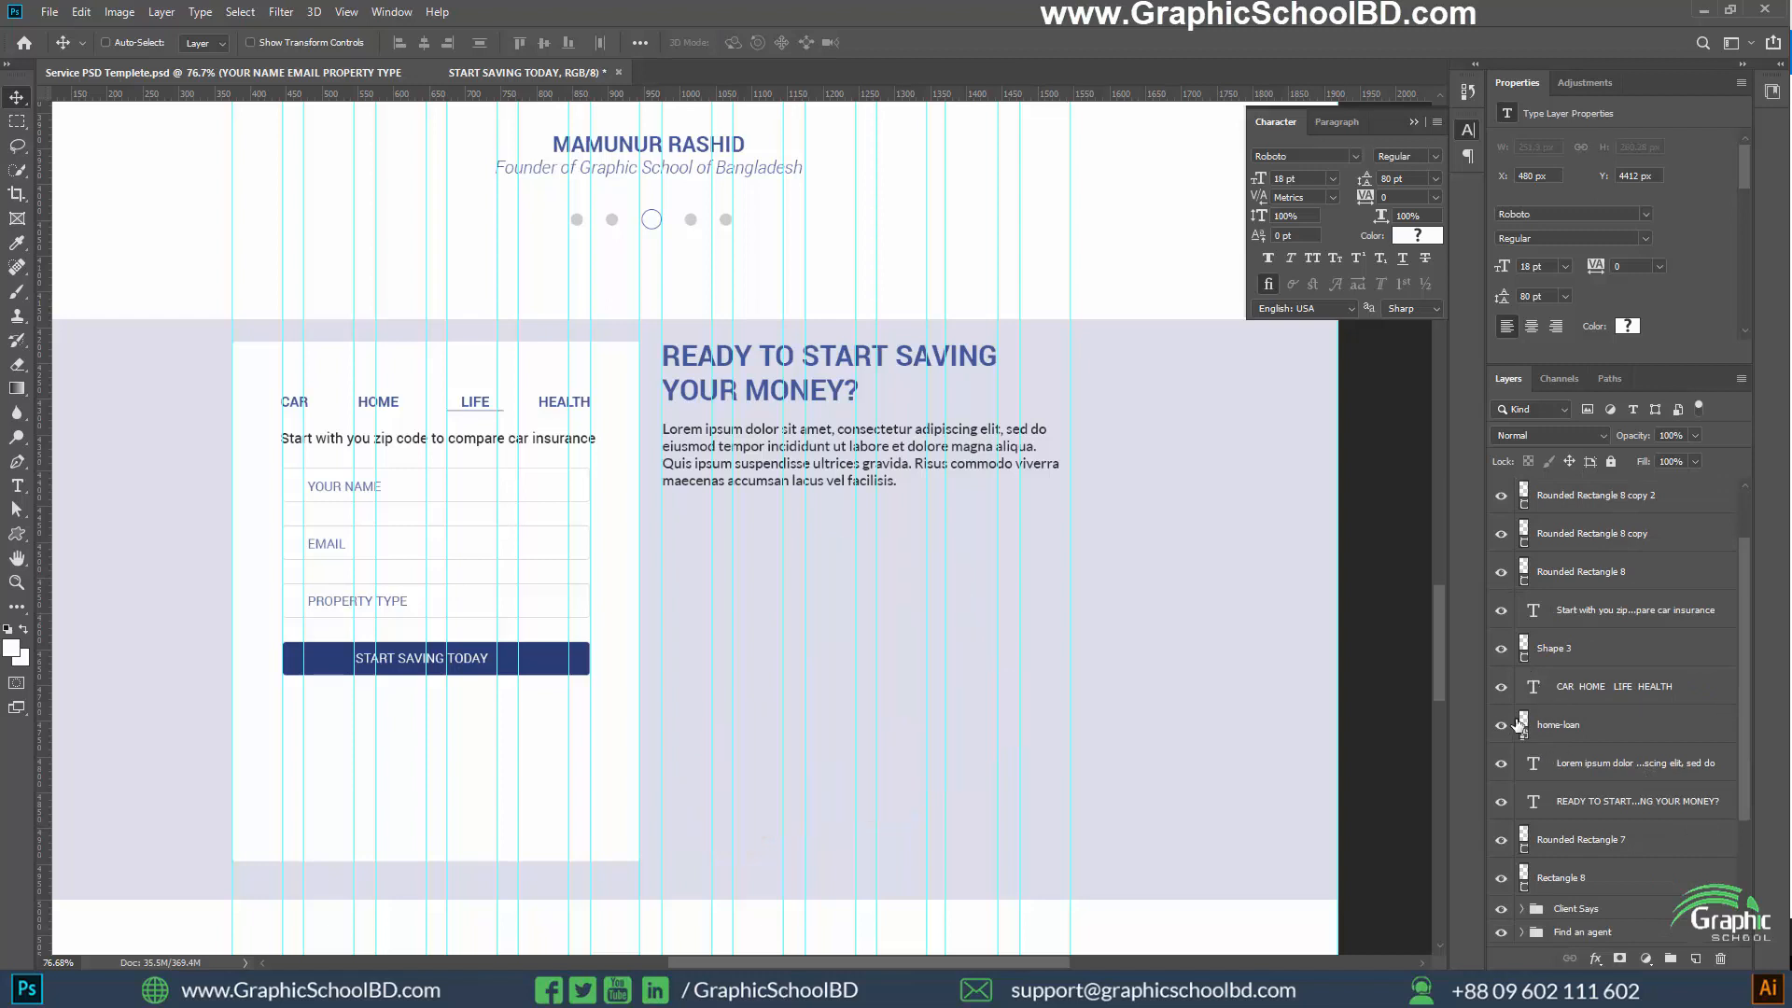
left_click(1502, 724)
scroll(1568, 726, "down", 4)
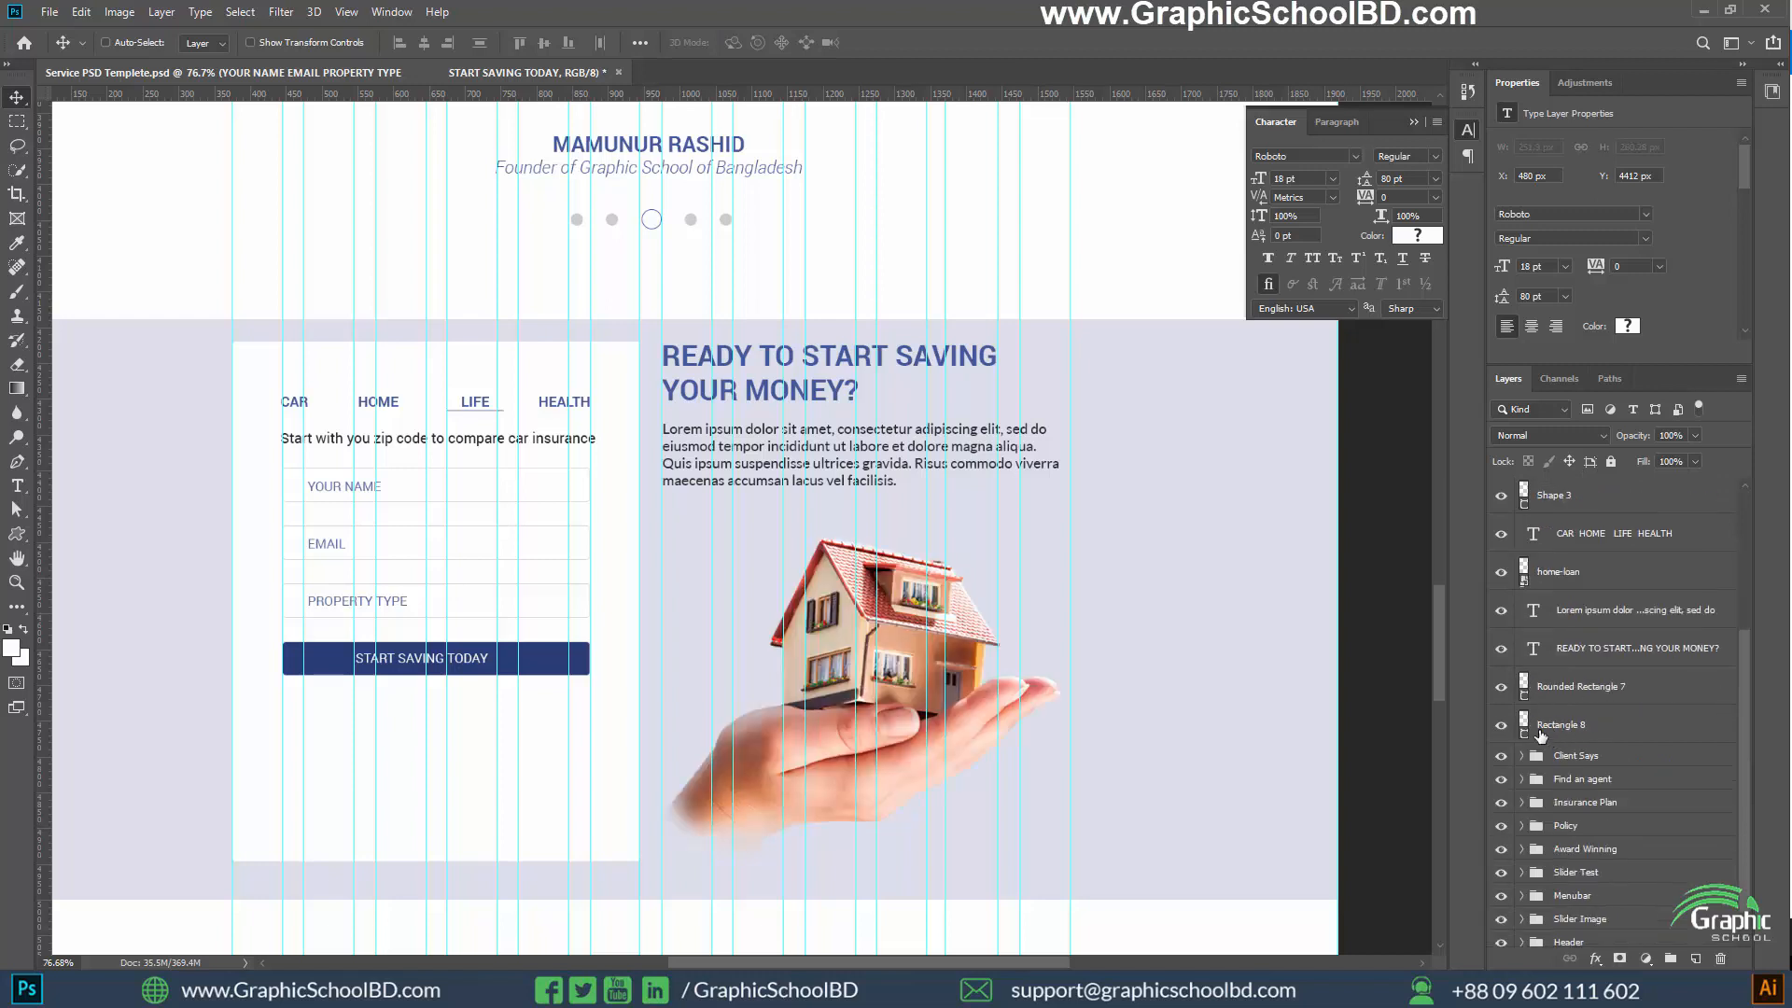
left_click(1502, 726)
left_click(1502, 726)
left_click(1502, 688)
left_click(1502, 687)
Shorten the white quote card from its lower edge to 534 px high, ending just below the START SAVING TODAY button
left_click(1593, 692)
key("ctrl+t")
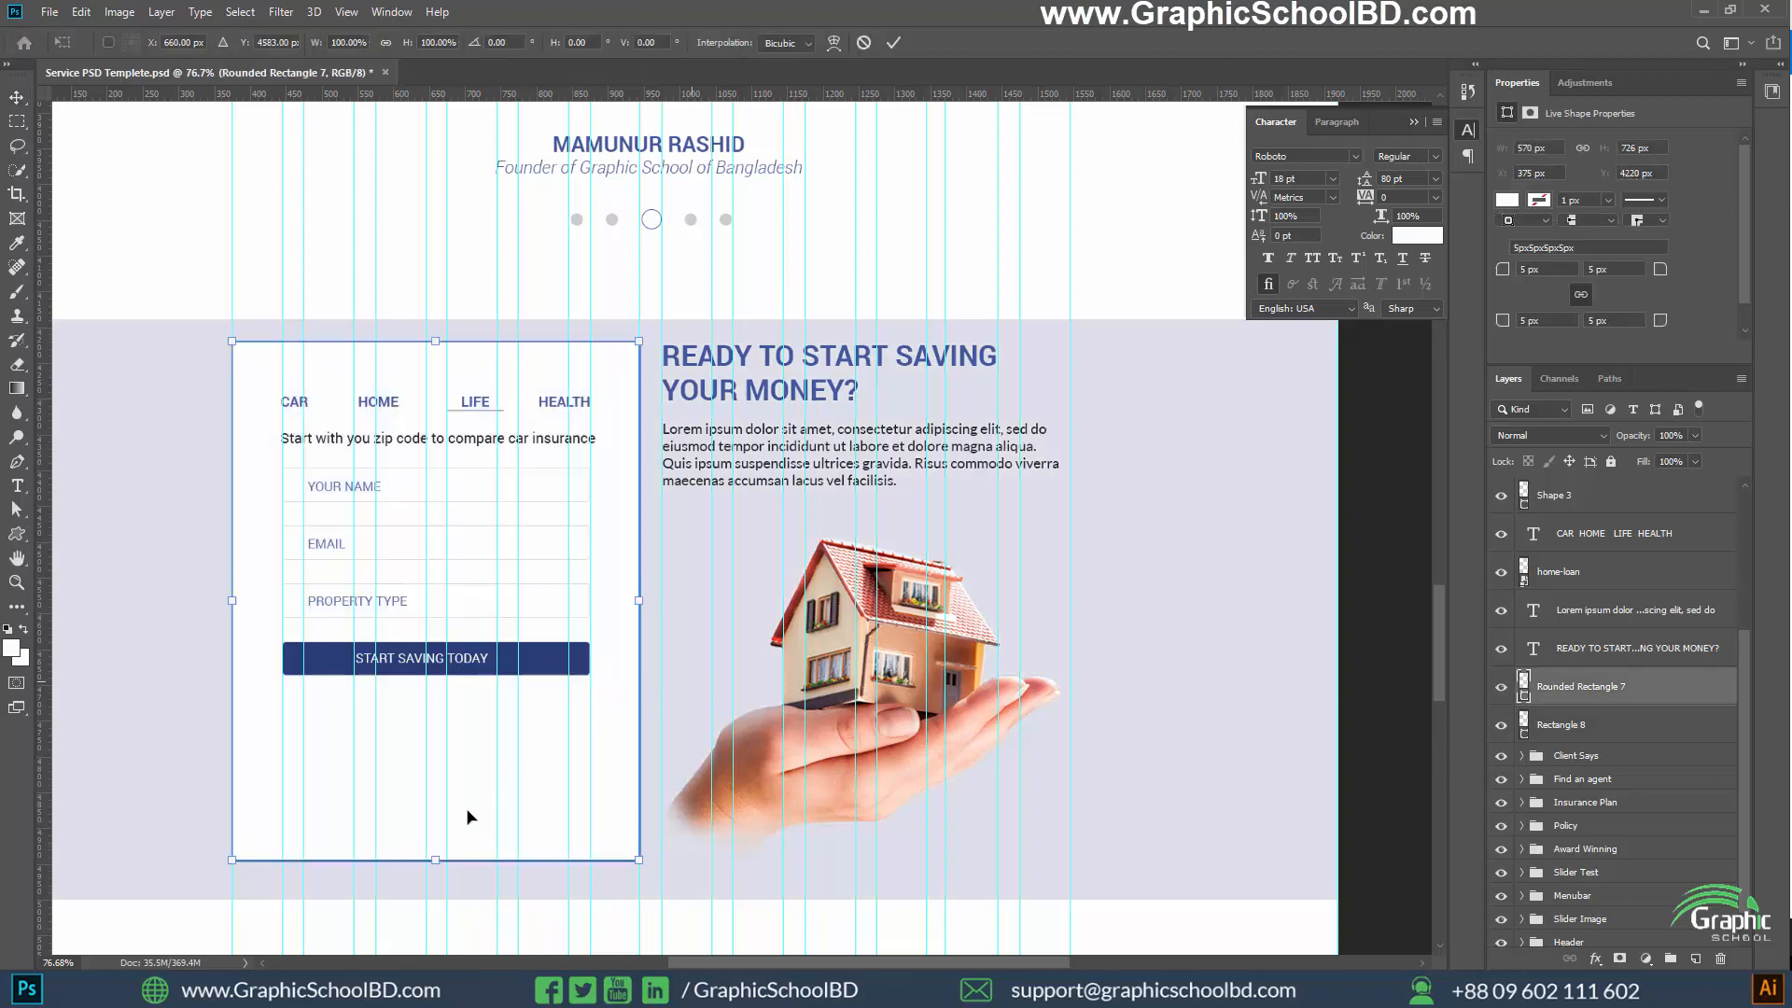
left_click_drag(436, 862, 448, 723)
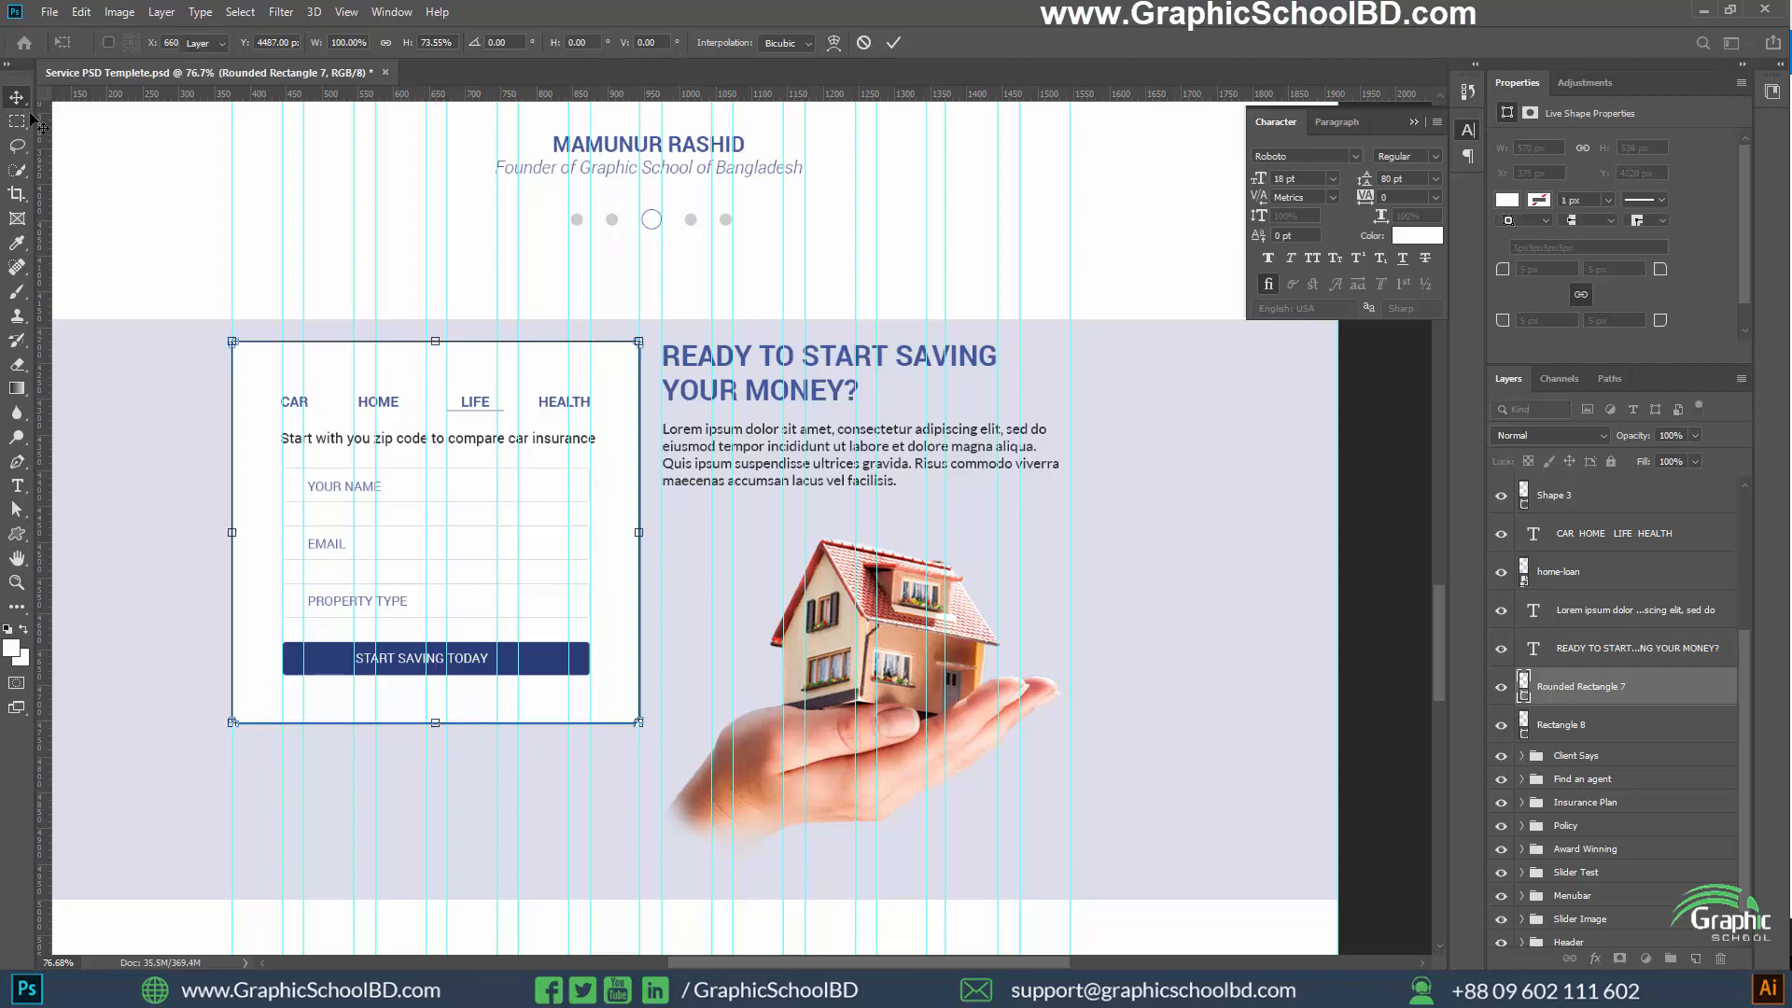
key("Return")
key("ctrl+t")
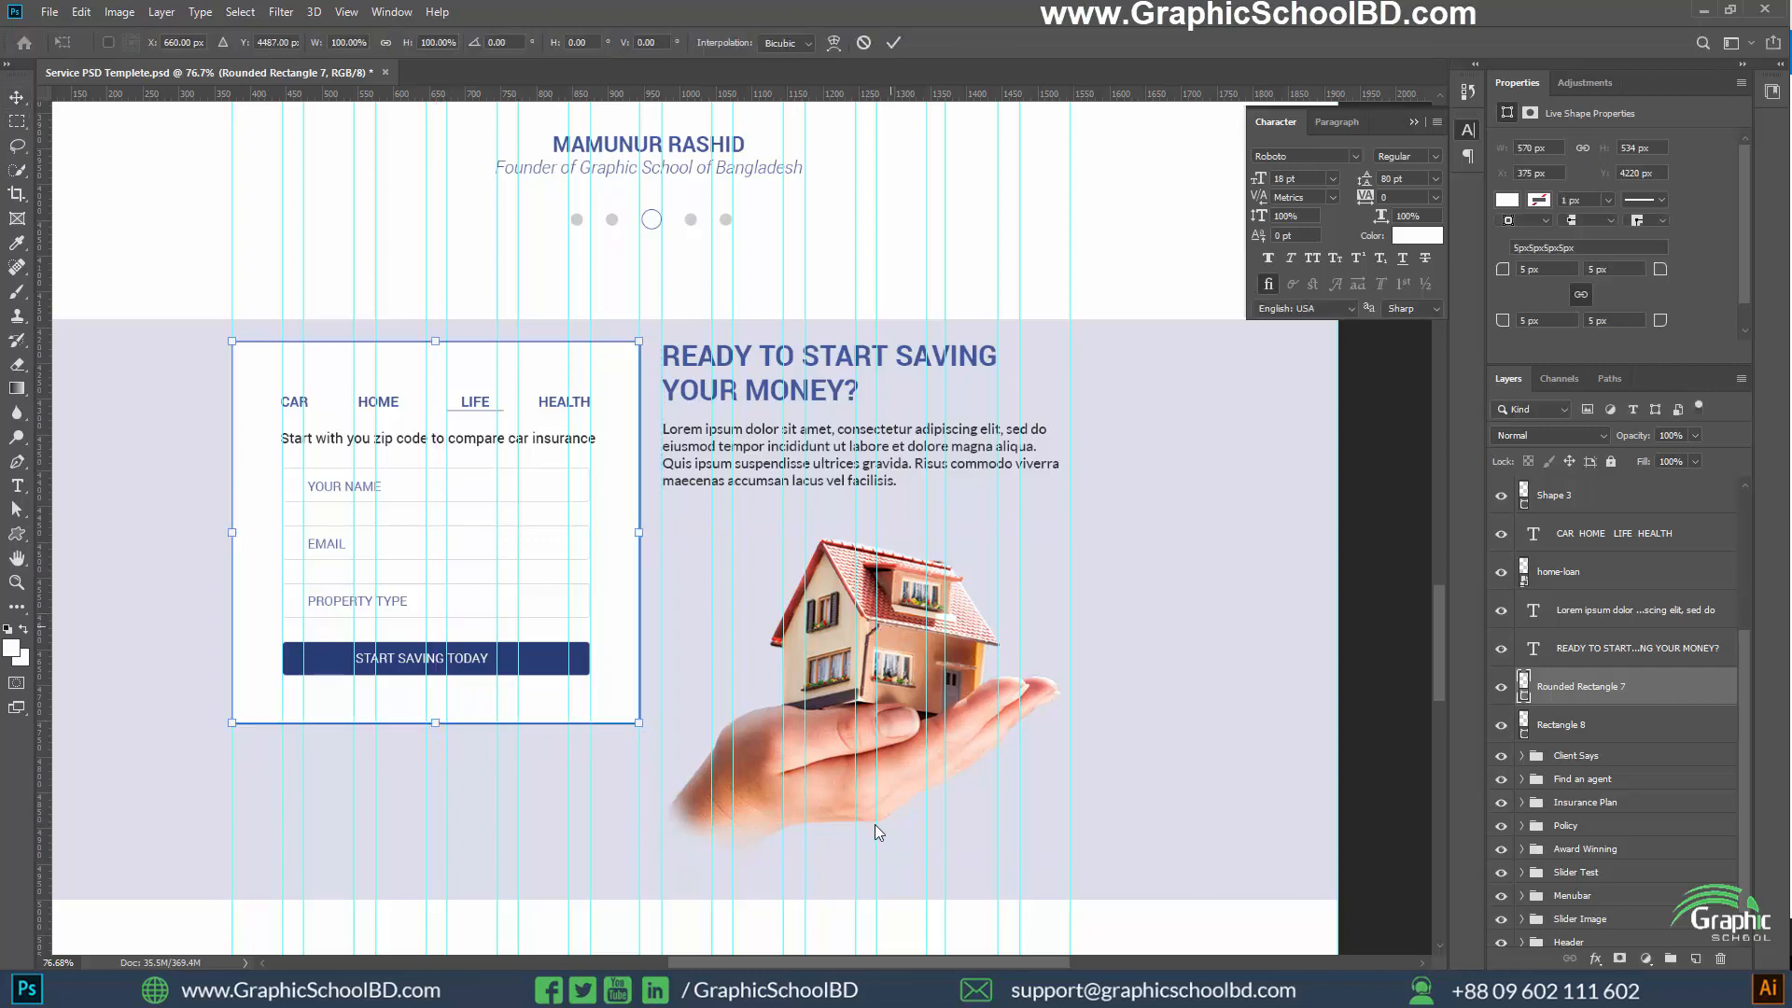
key("Return")
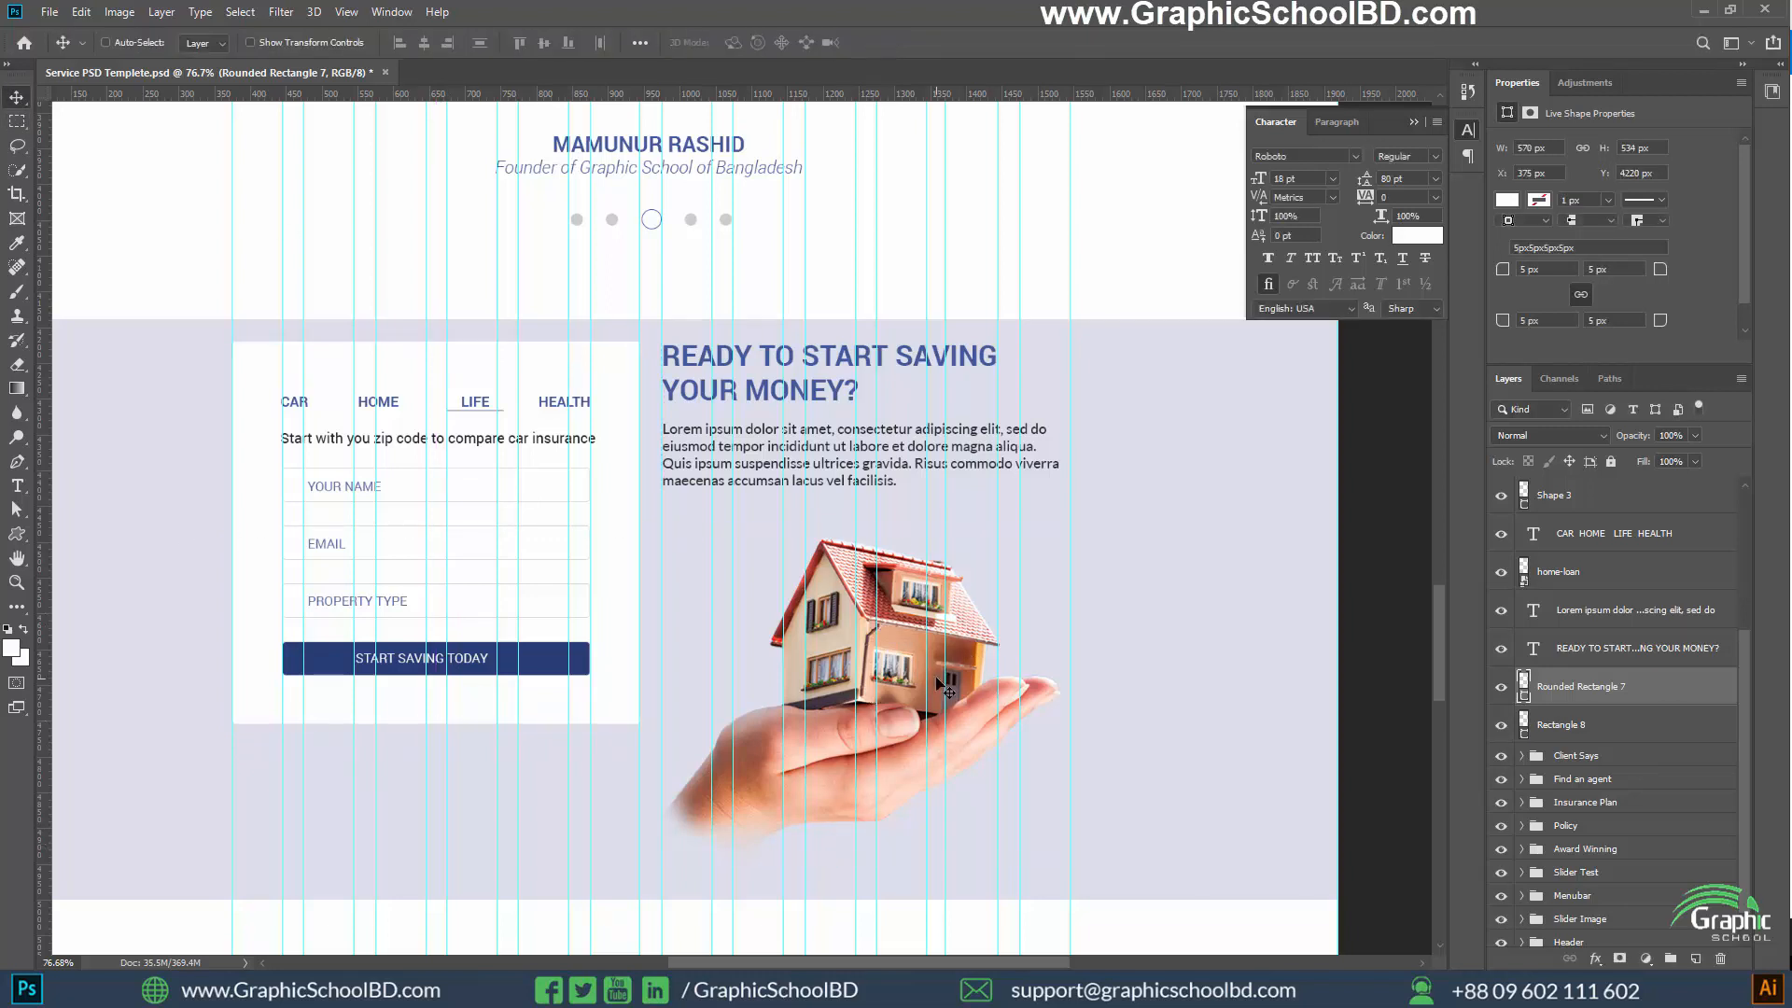
Scale the home-loan house image down to about 329 × 263 px and place it below the paragraph, level with the card's lower edge
left_click(1590, 584)
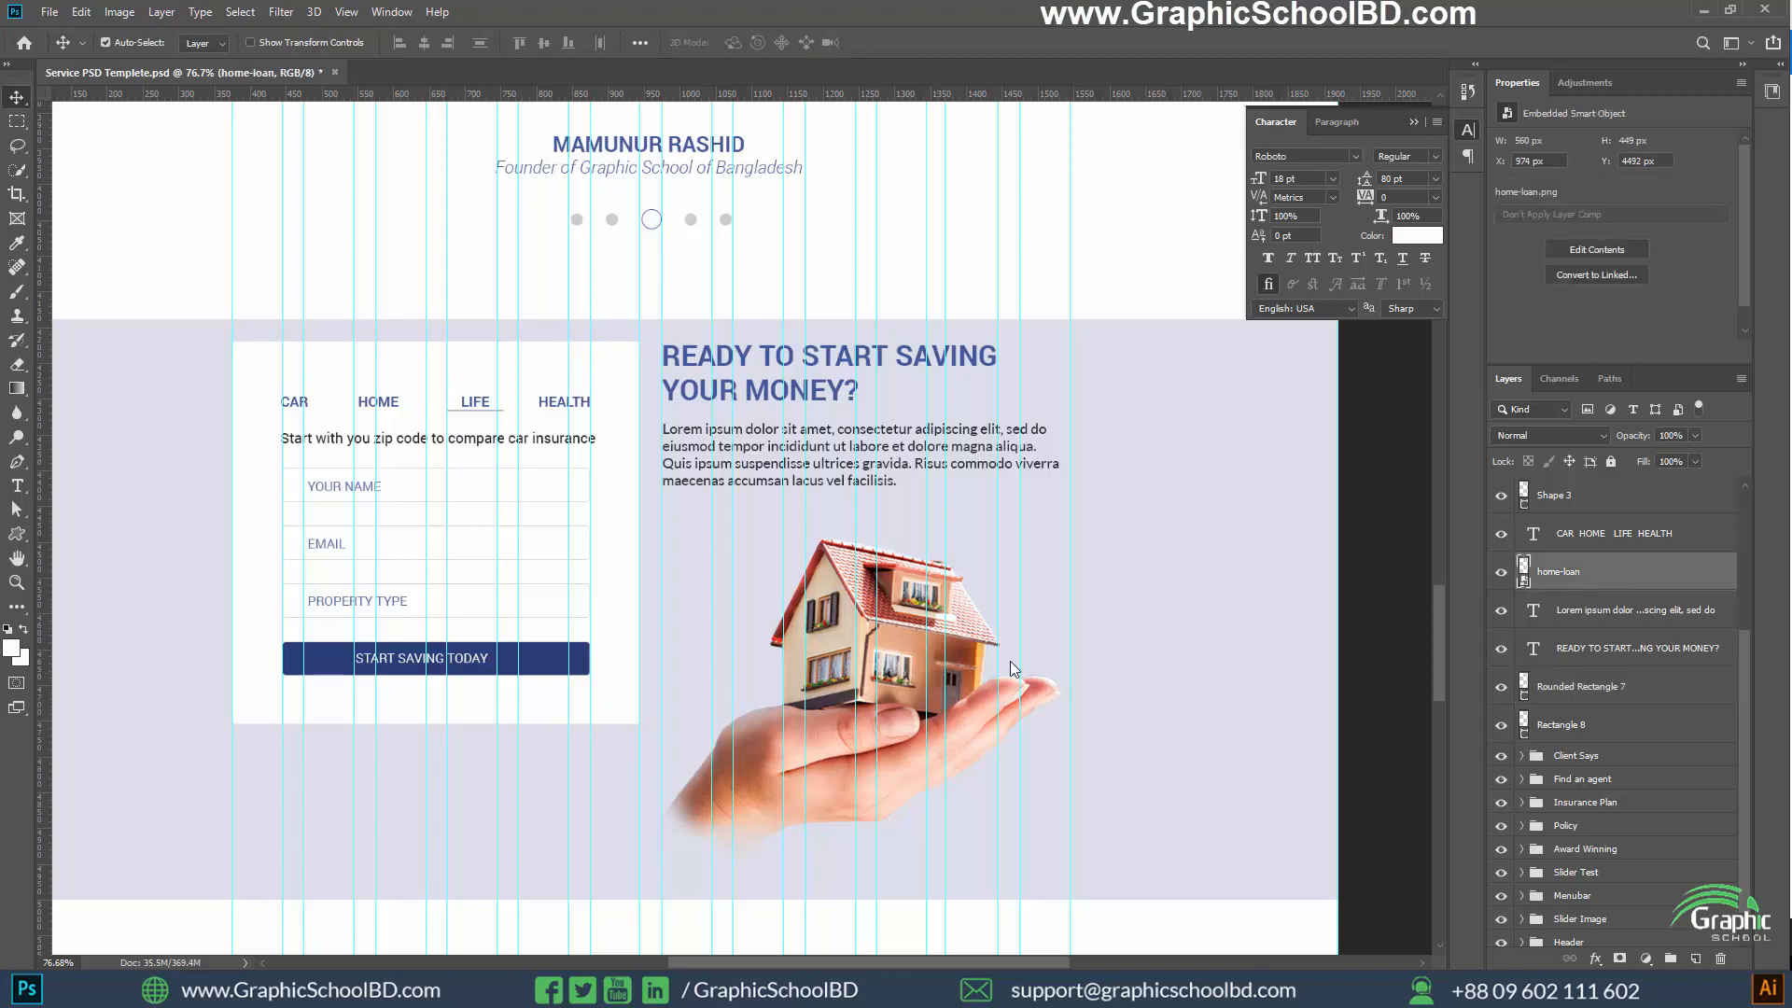
key("ctrl+t")
left_click_drag(862, 868, 865, 723)
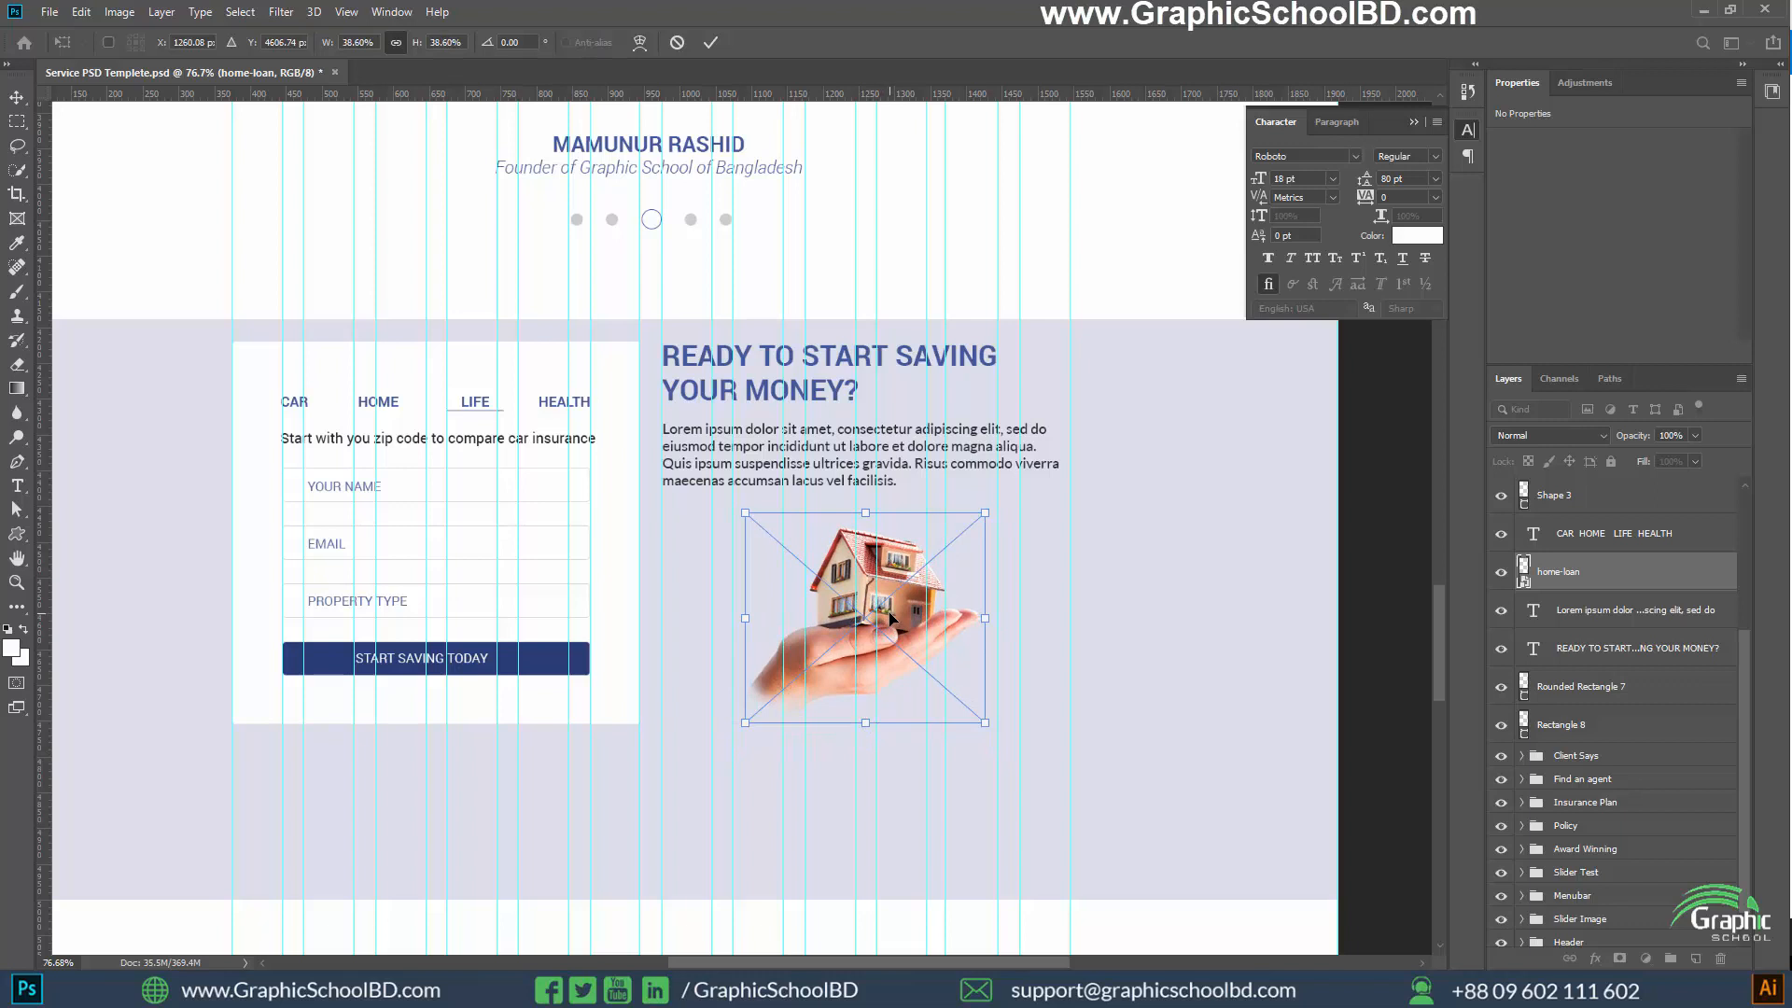
key("Return")
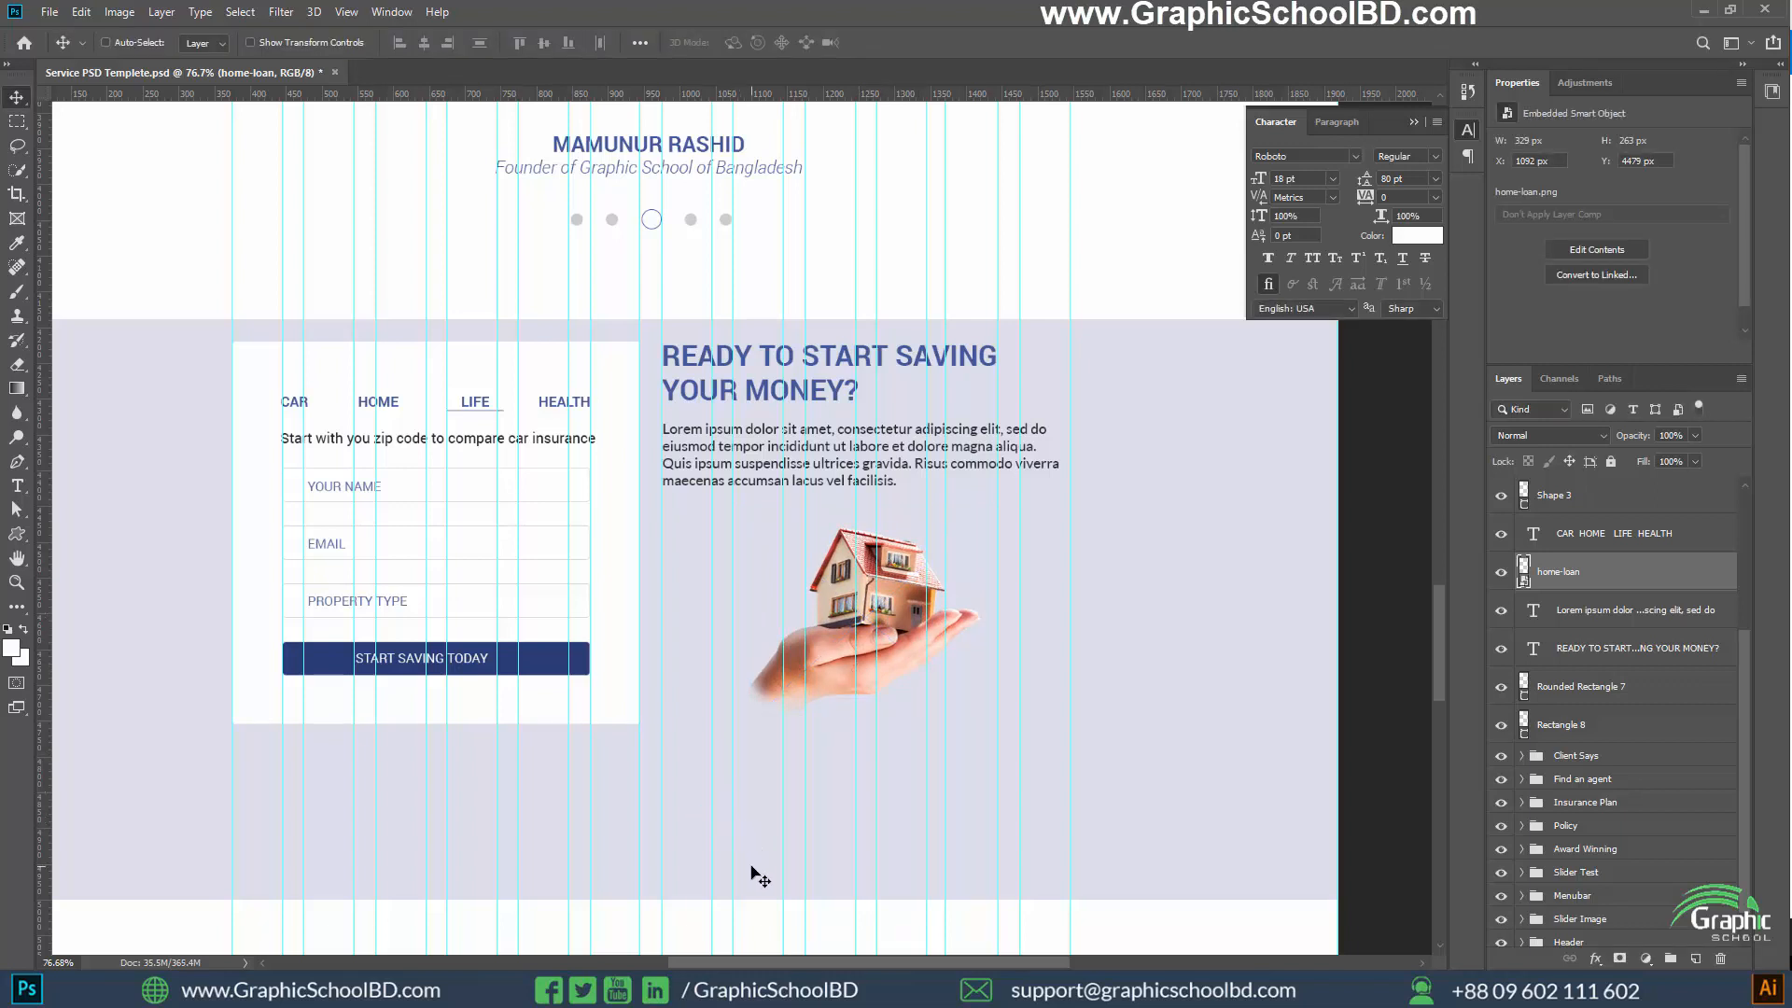
Resize the section's lavender background rectangle to 700 px high by raising both its lower and upper edges around the card
left_click(1561, 725)
key("ctrl")
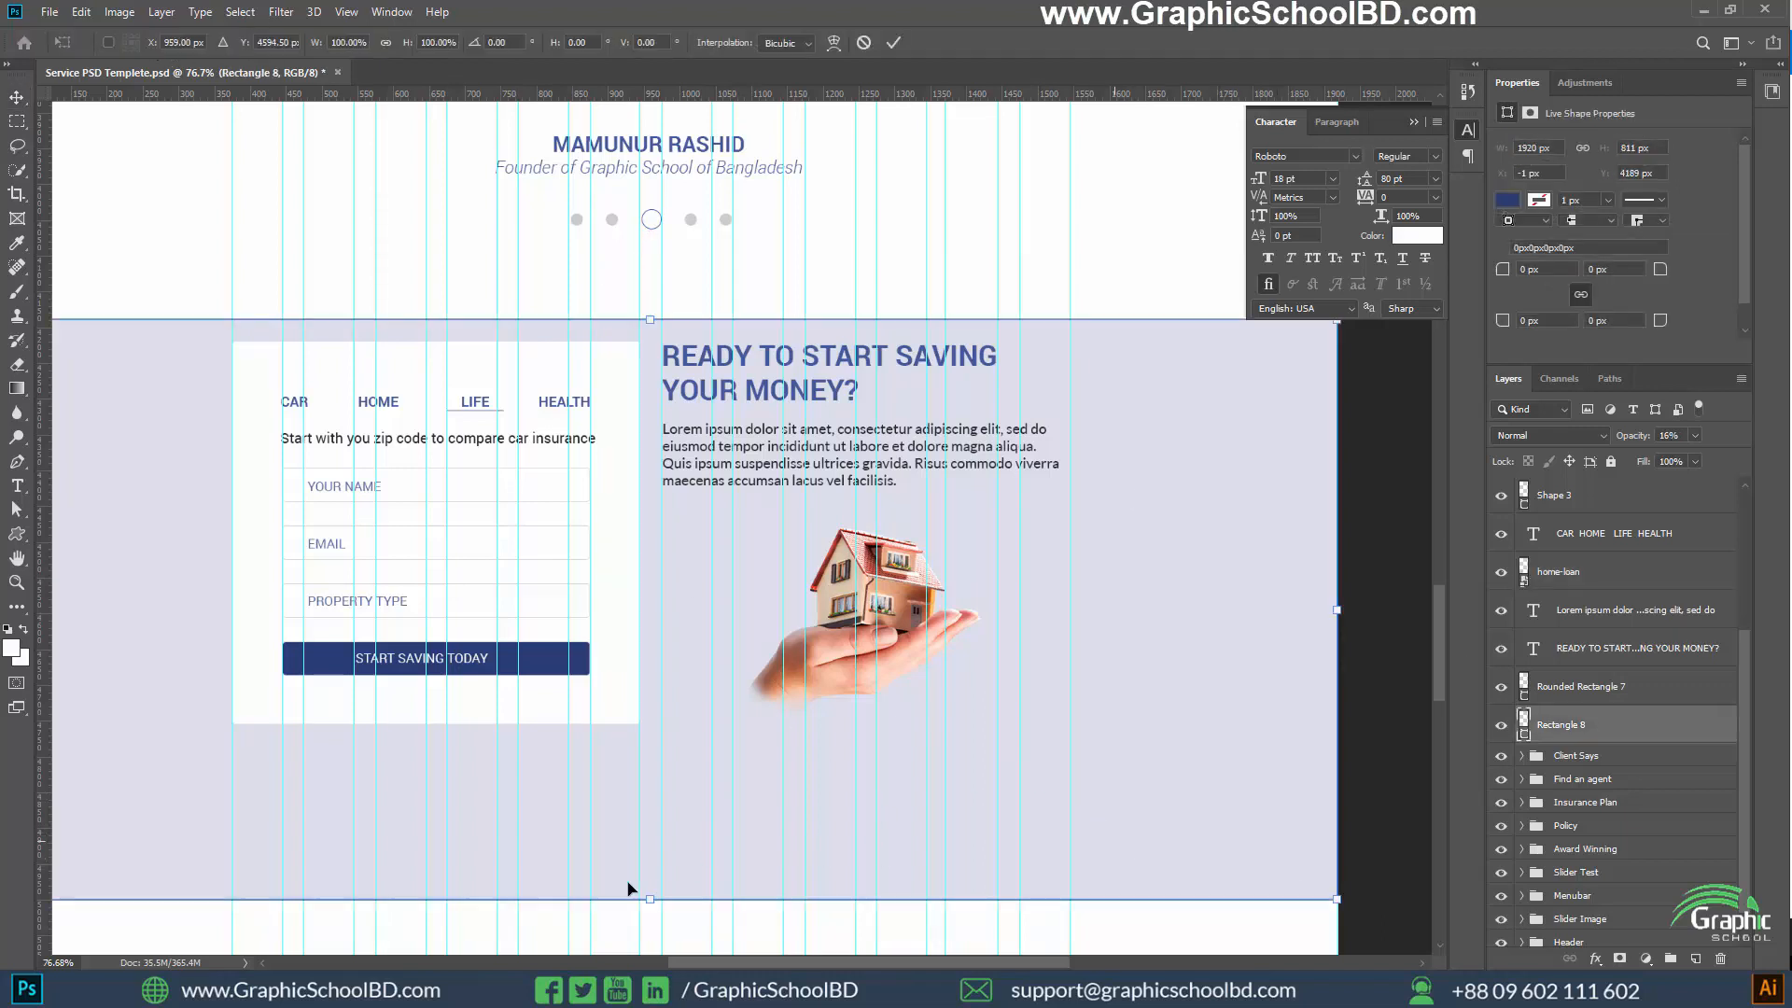
key("ctrl+t")
left_click_drag(649, 896, 654, 792)
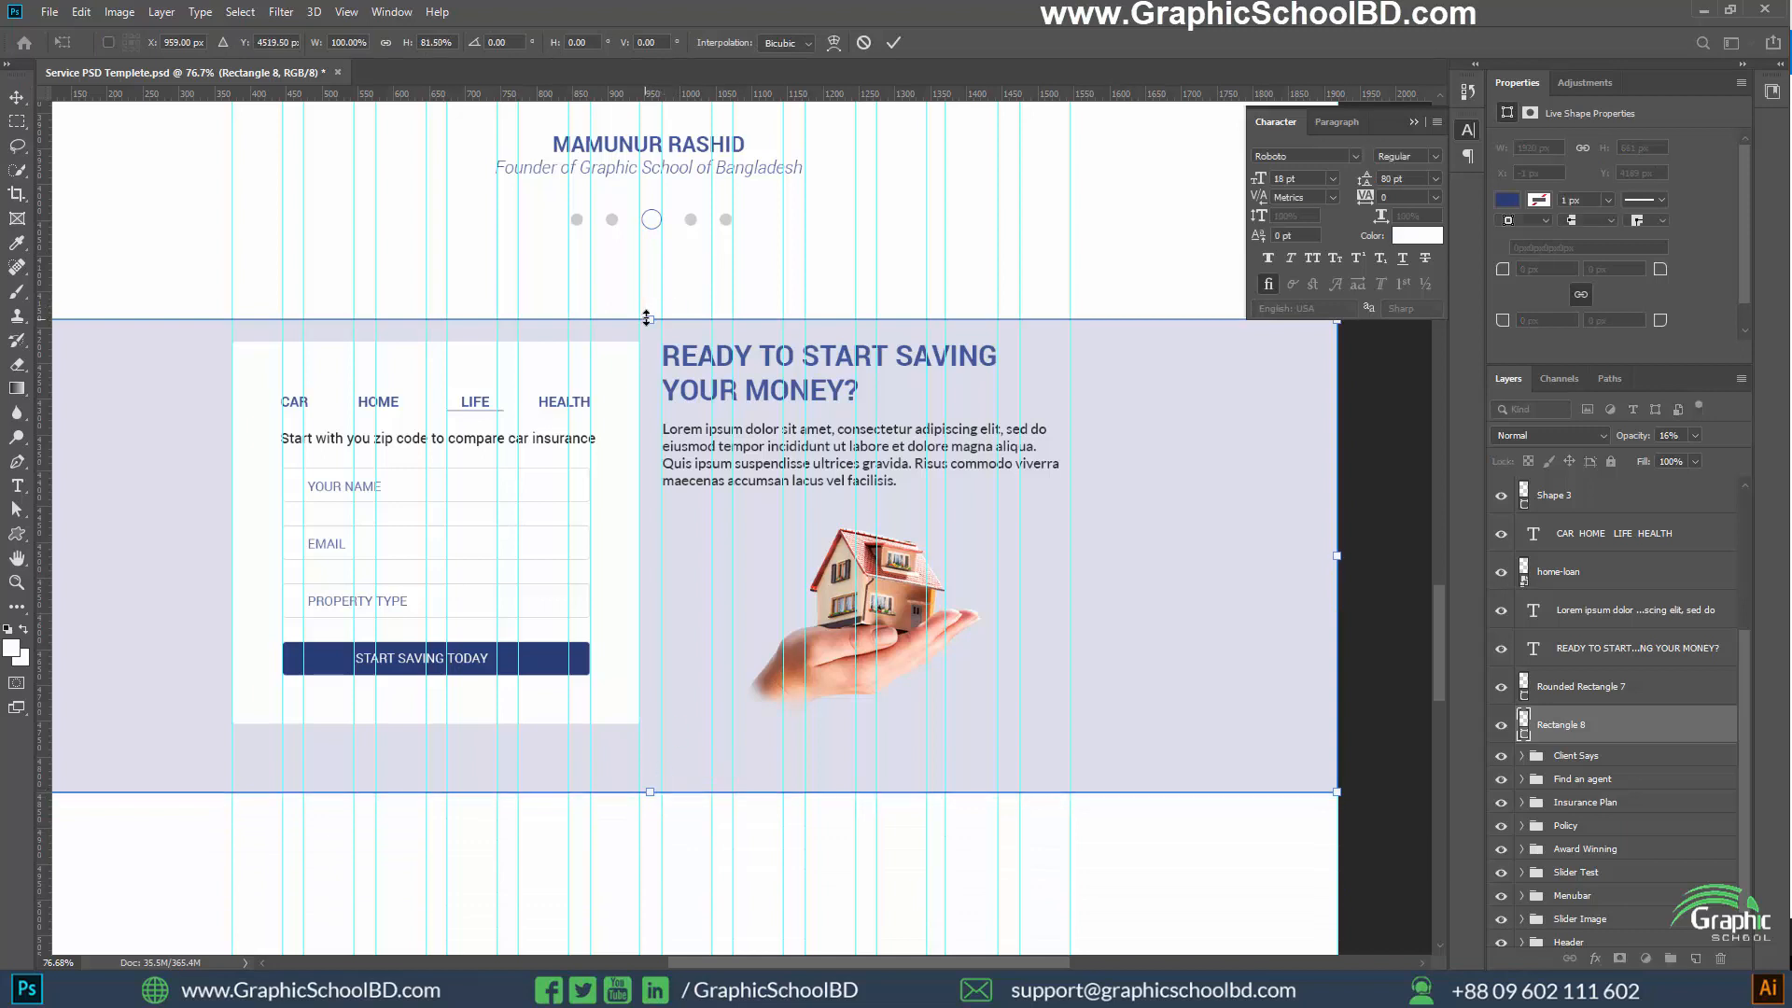
left_click_drag(647, 318, 652, 291)
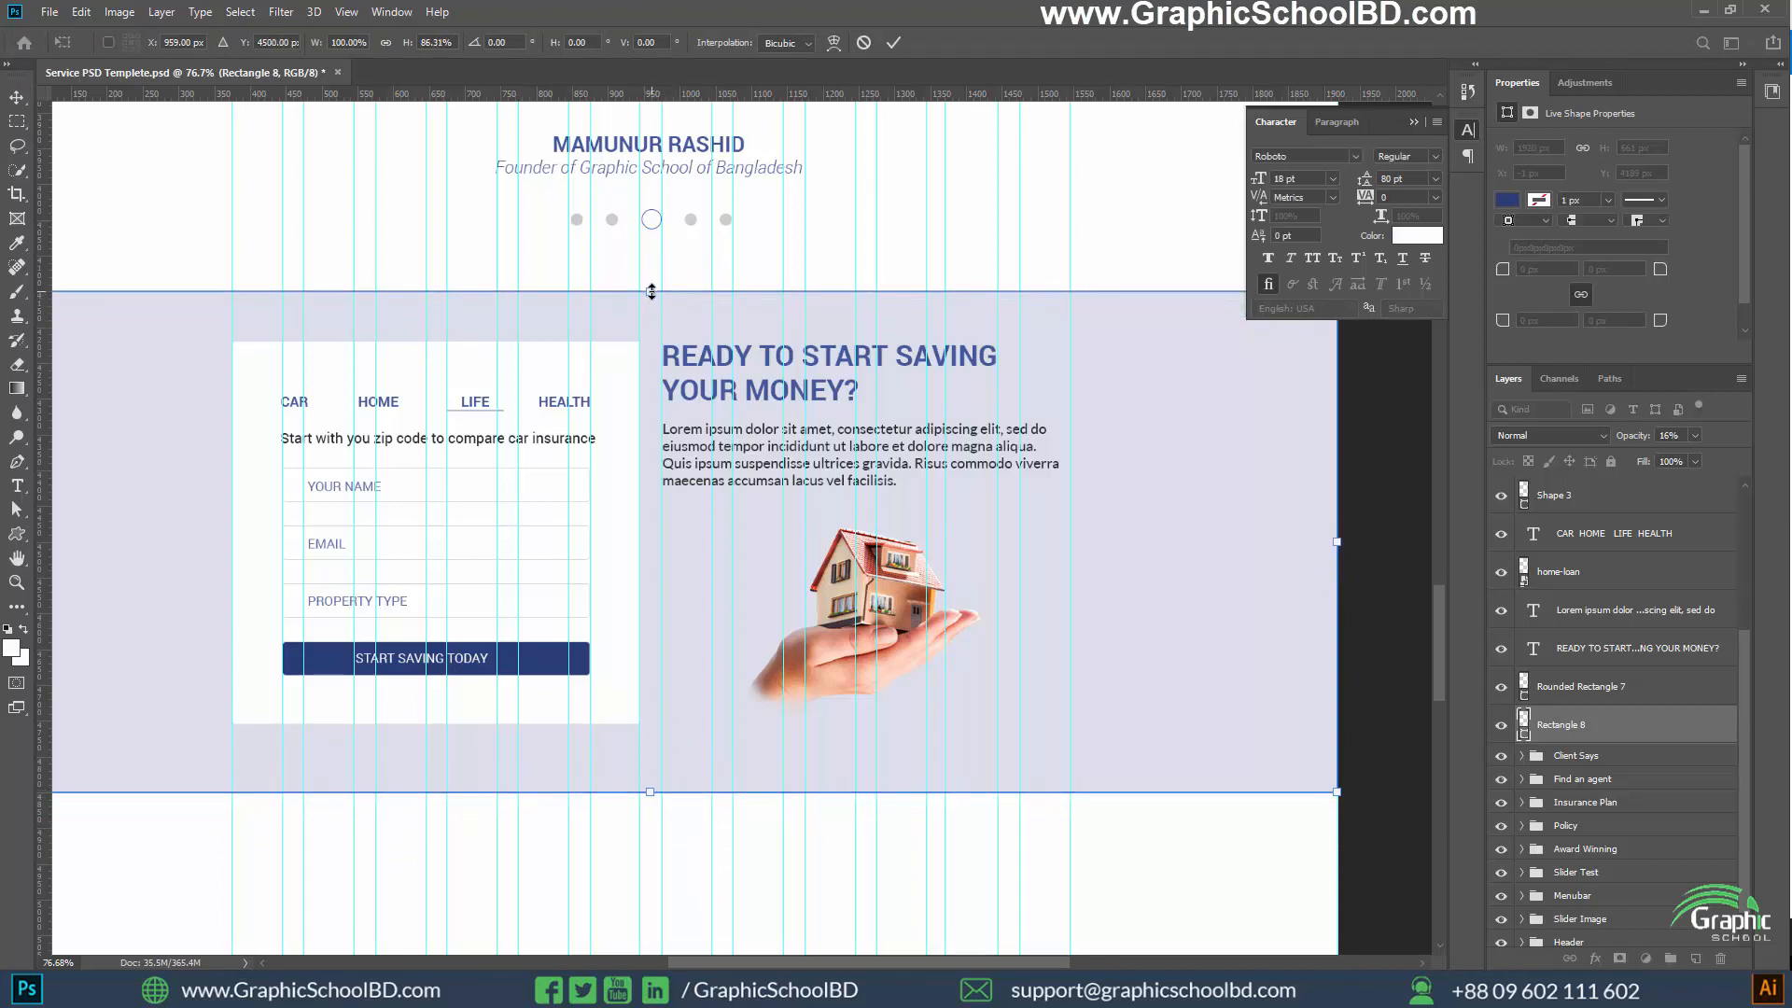
left_click(19, 102)
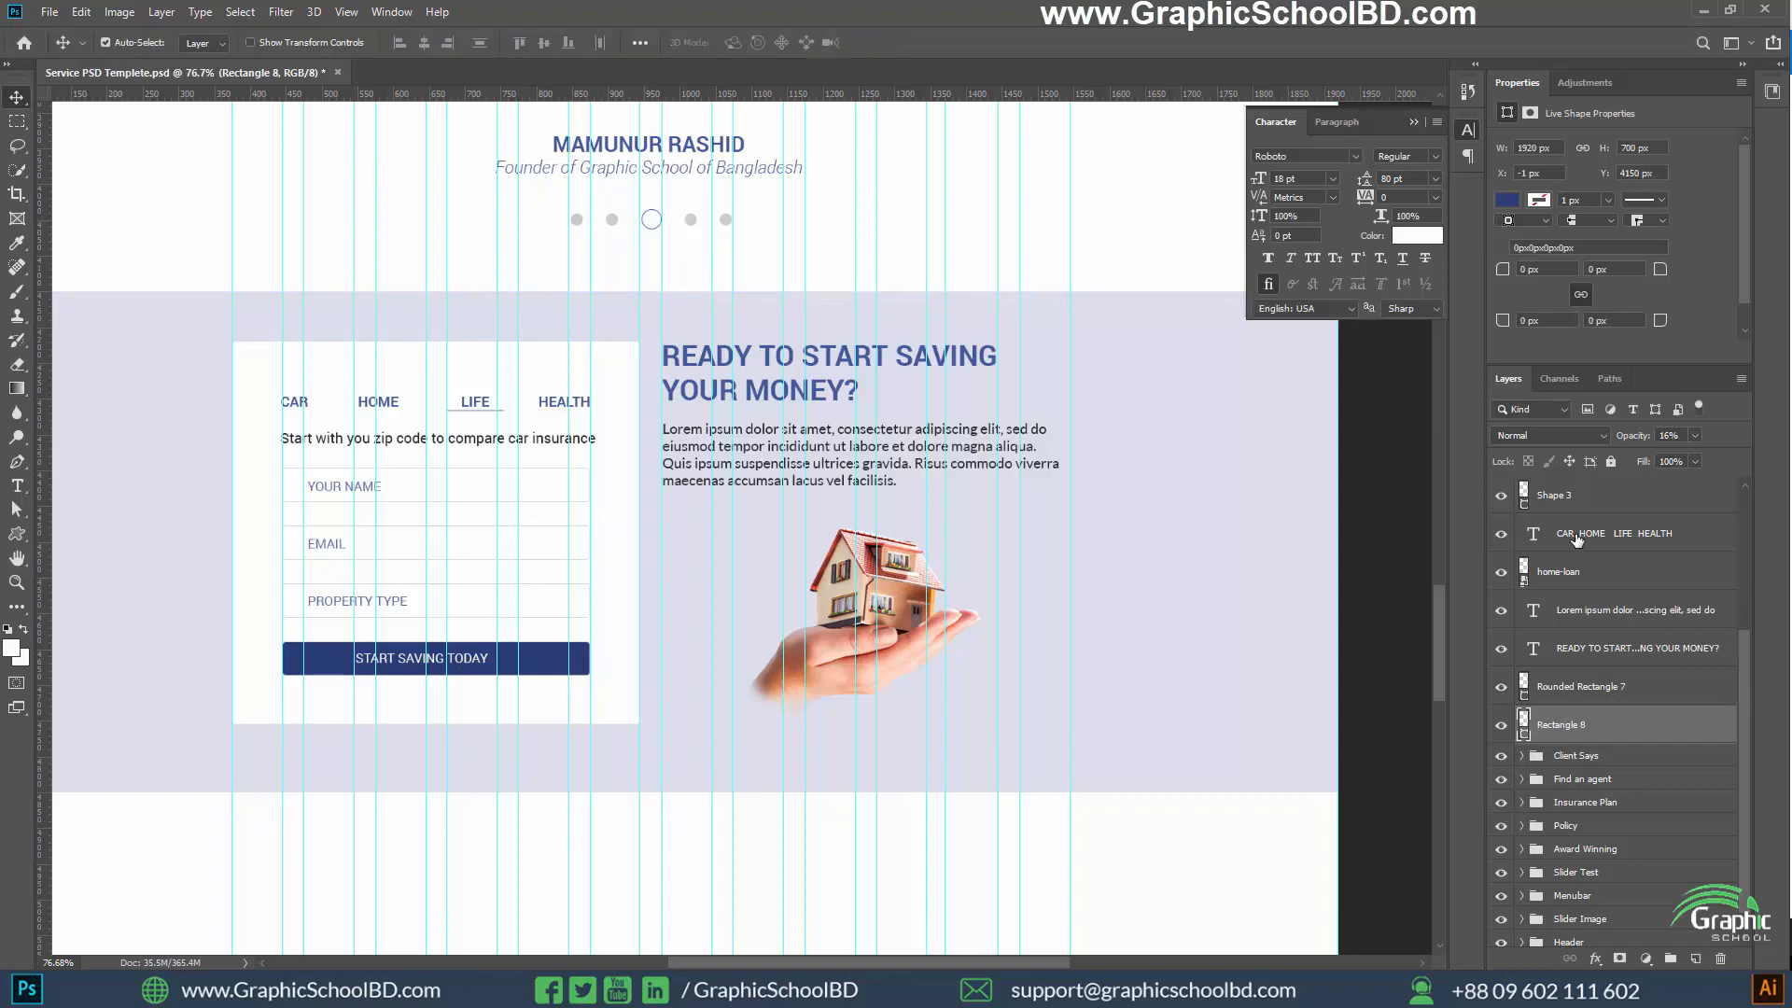
Group all the savings section's layers, from the form field text down to the lavender background rectangle, and name the group Money Saving
scroll(1584, 634, "up", 3)
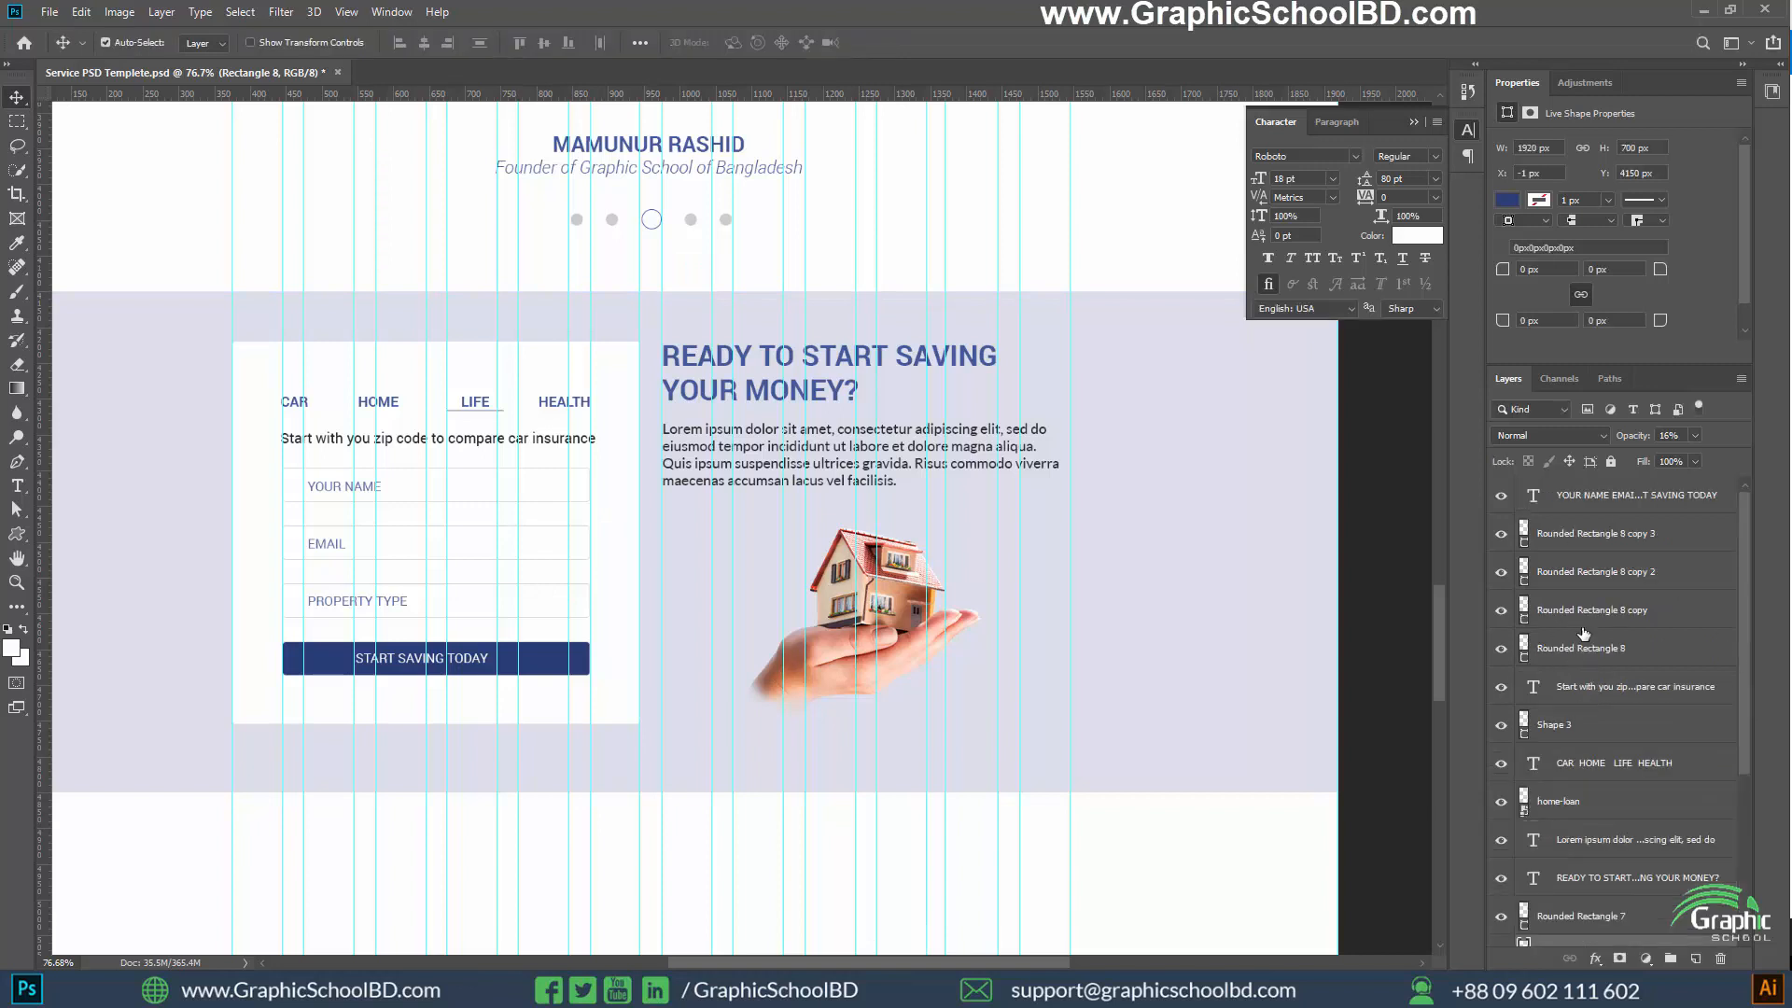
left_click(1596, 503)
scroll(1598, 711, "down", 3)
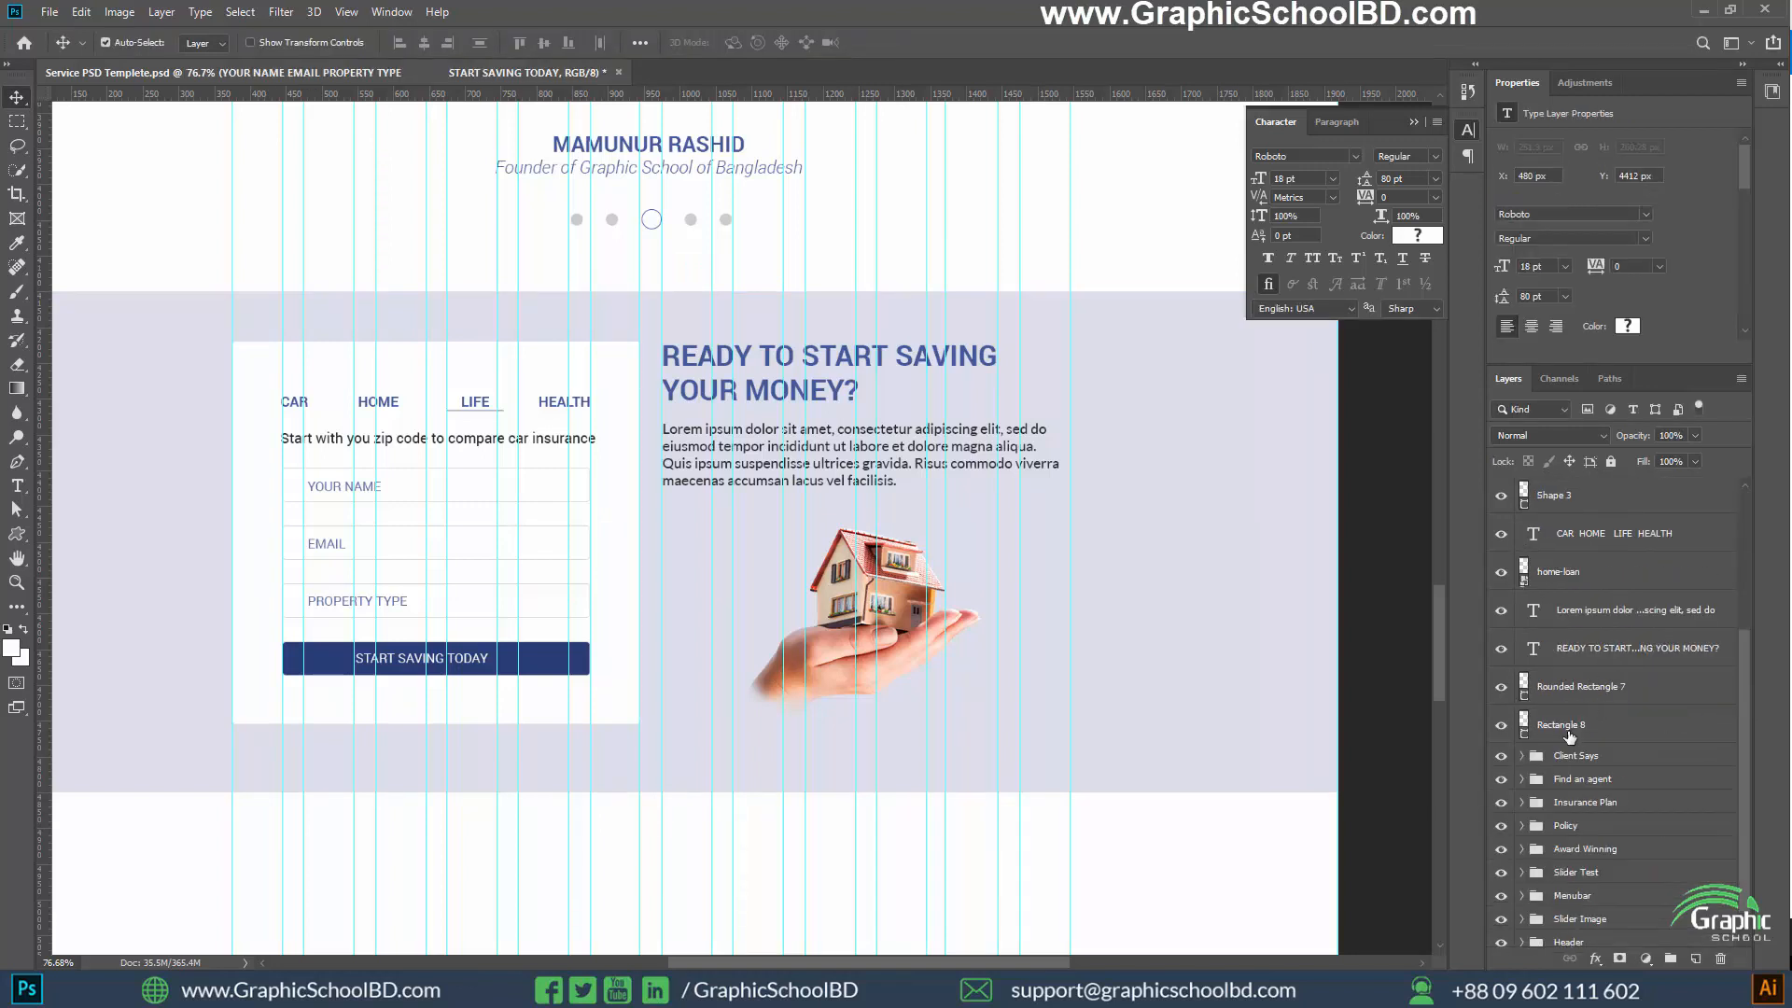
left_click(1574, 727, "shift")
key("ctrl+g")
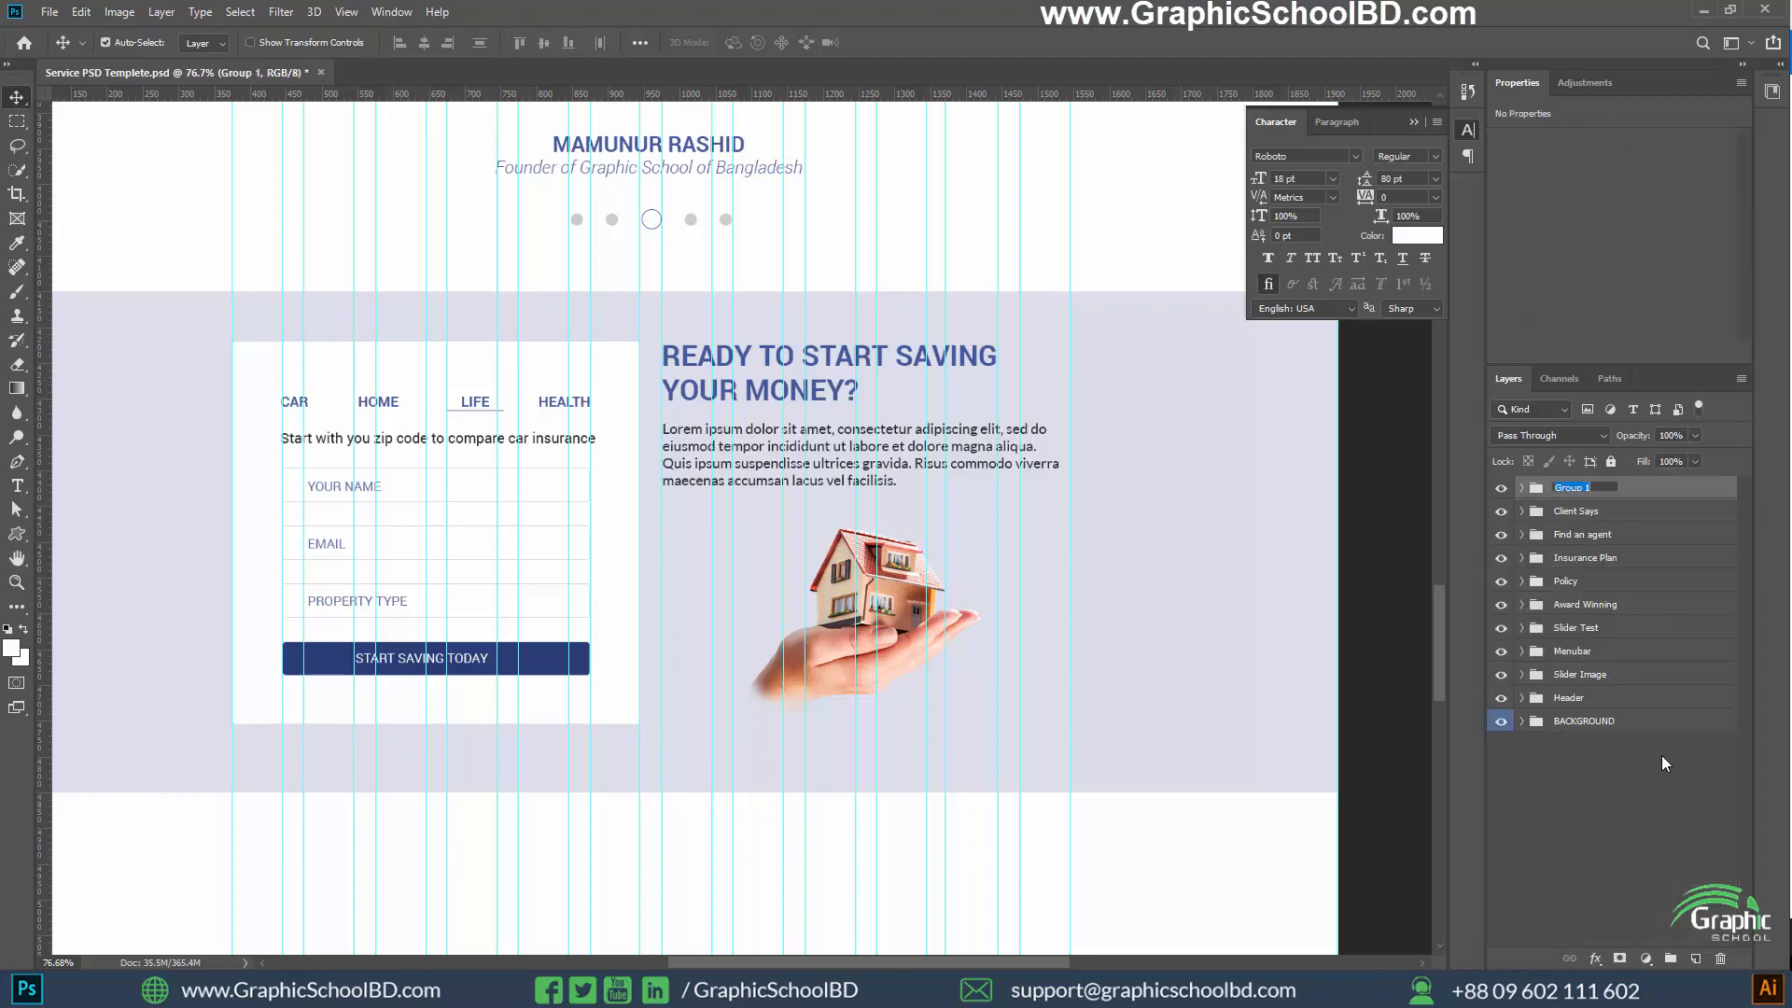
type("Money Saving")
key("Return")
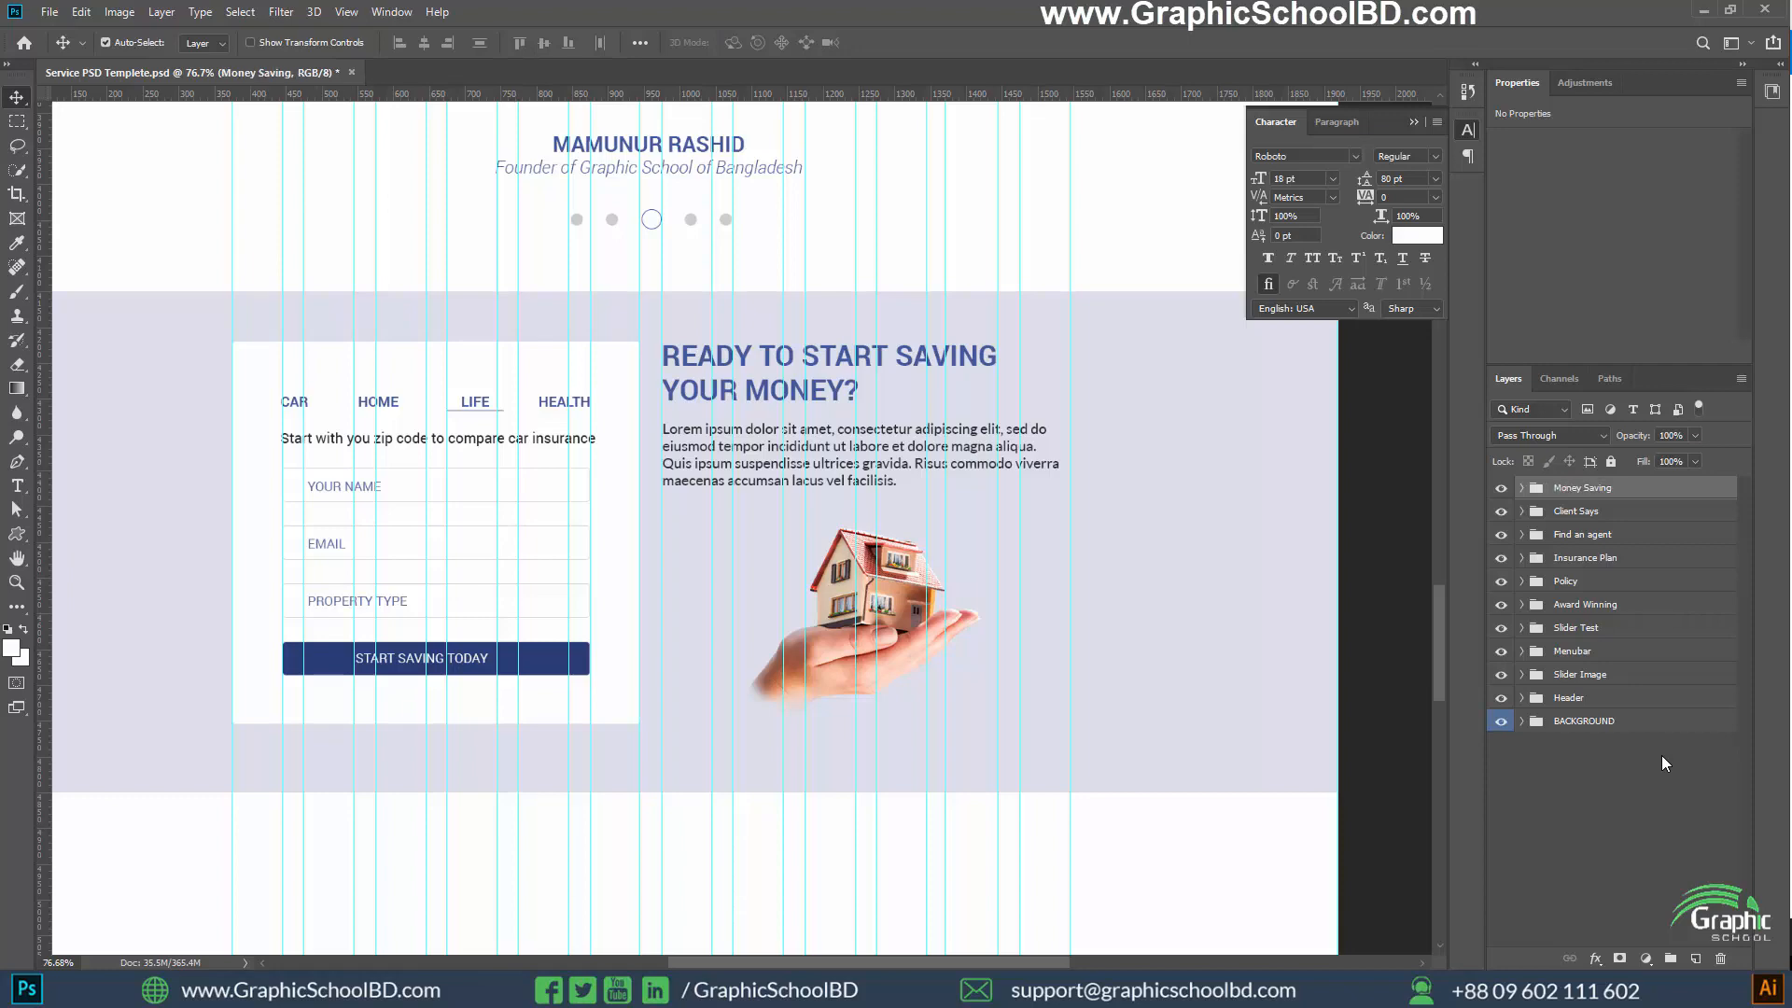
Collapse the Character panel and toggle the Money Saving group's visibility off and on to check its contents
scroll(775, 664, "down", 2)
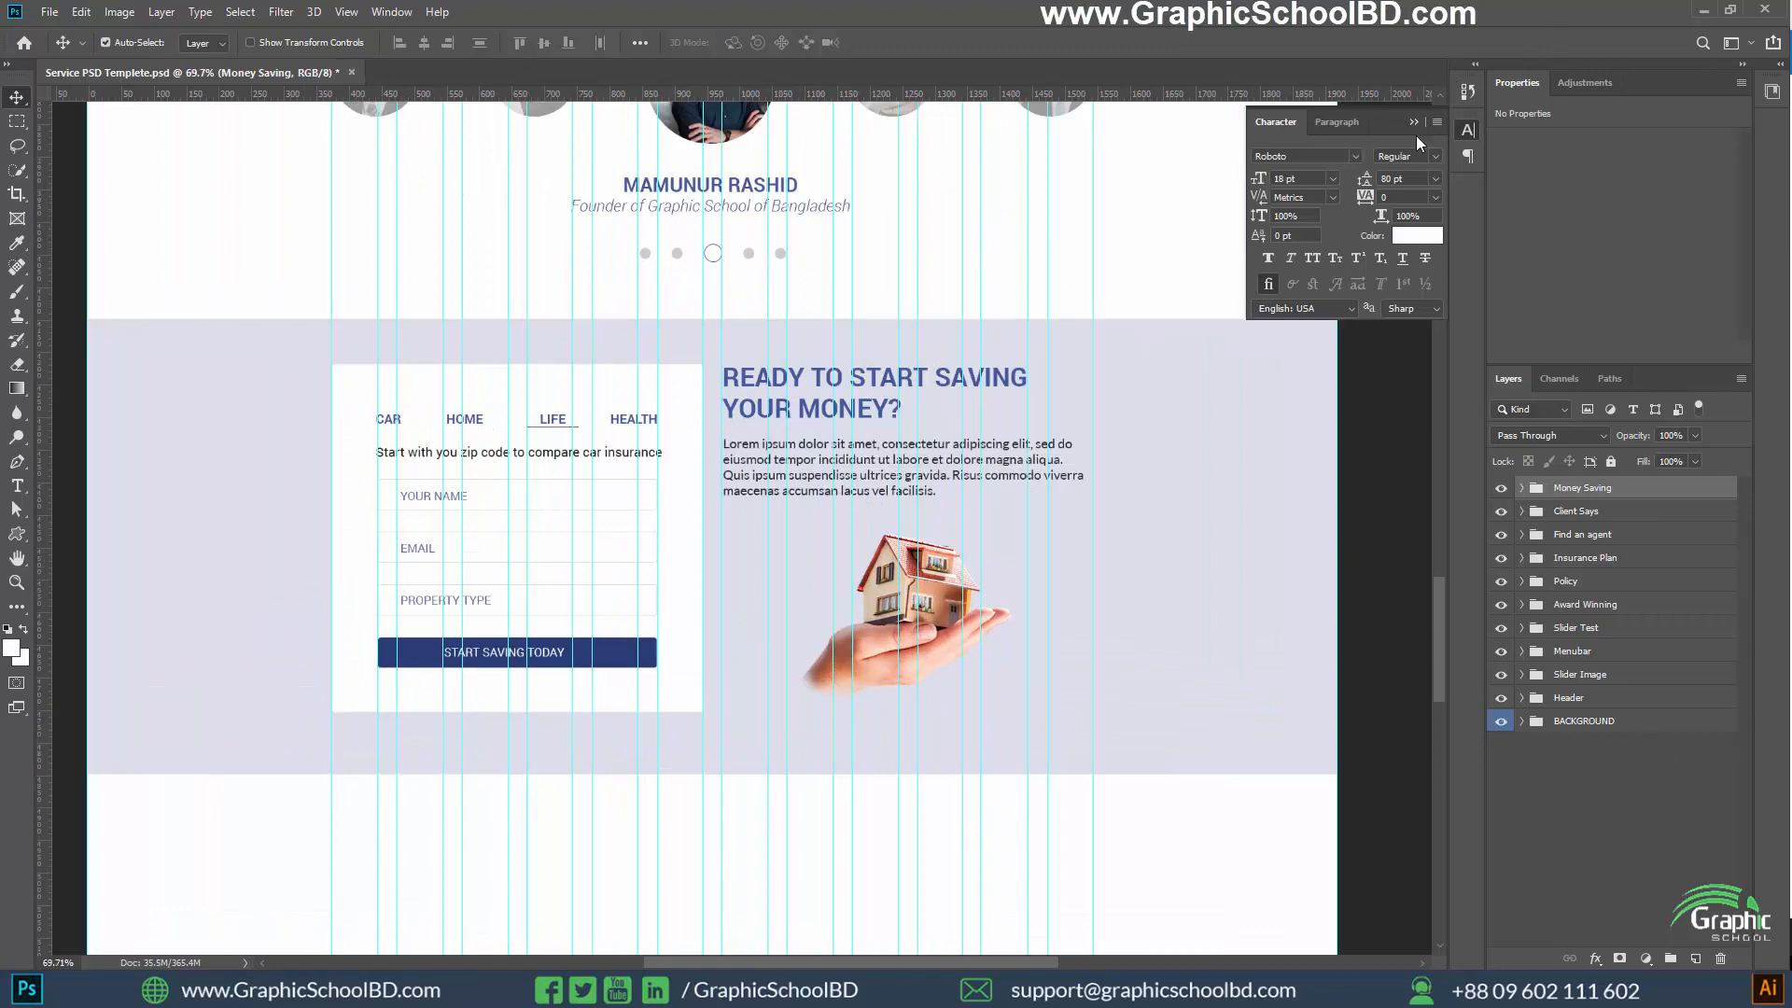
left_click(1414, 123)
left_click(1502, 501)
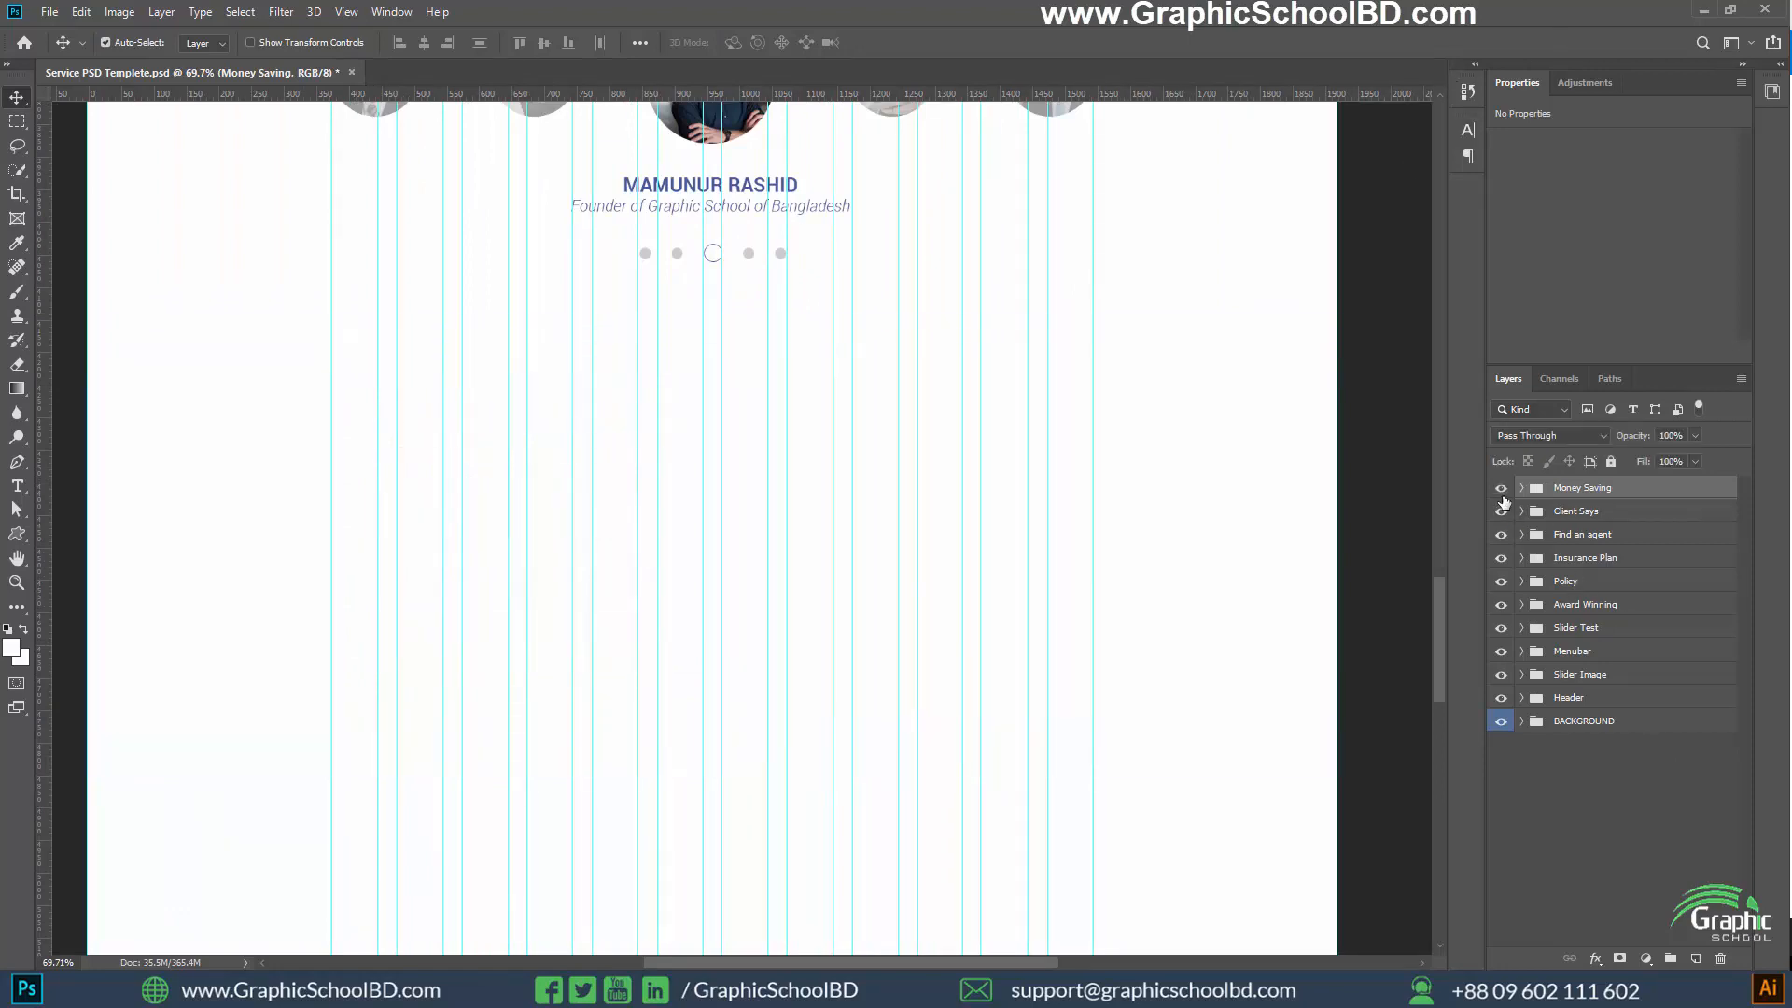
left_click(1502, 501)
left_click(1502, 501)
left_click(1502, 502)
Review the savings section's layout below the testimonials and deselect the Money Saving group
scroll(849, 665, "down", 1)
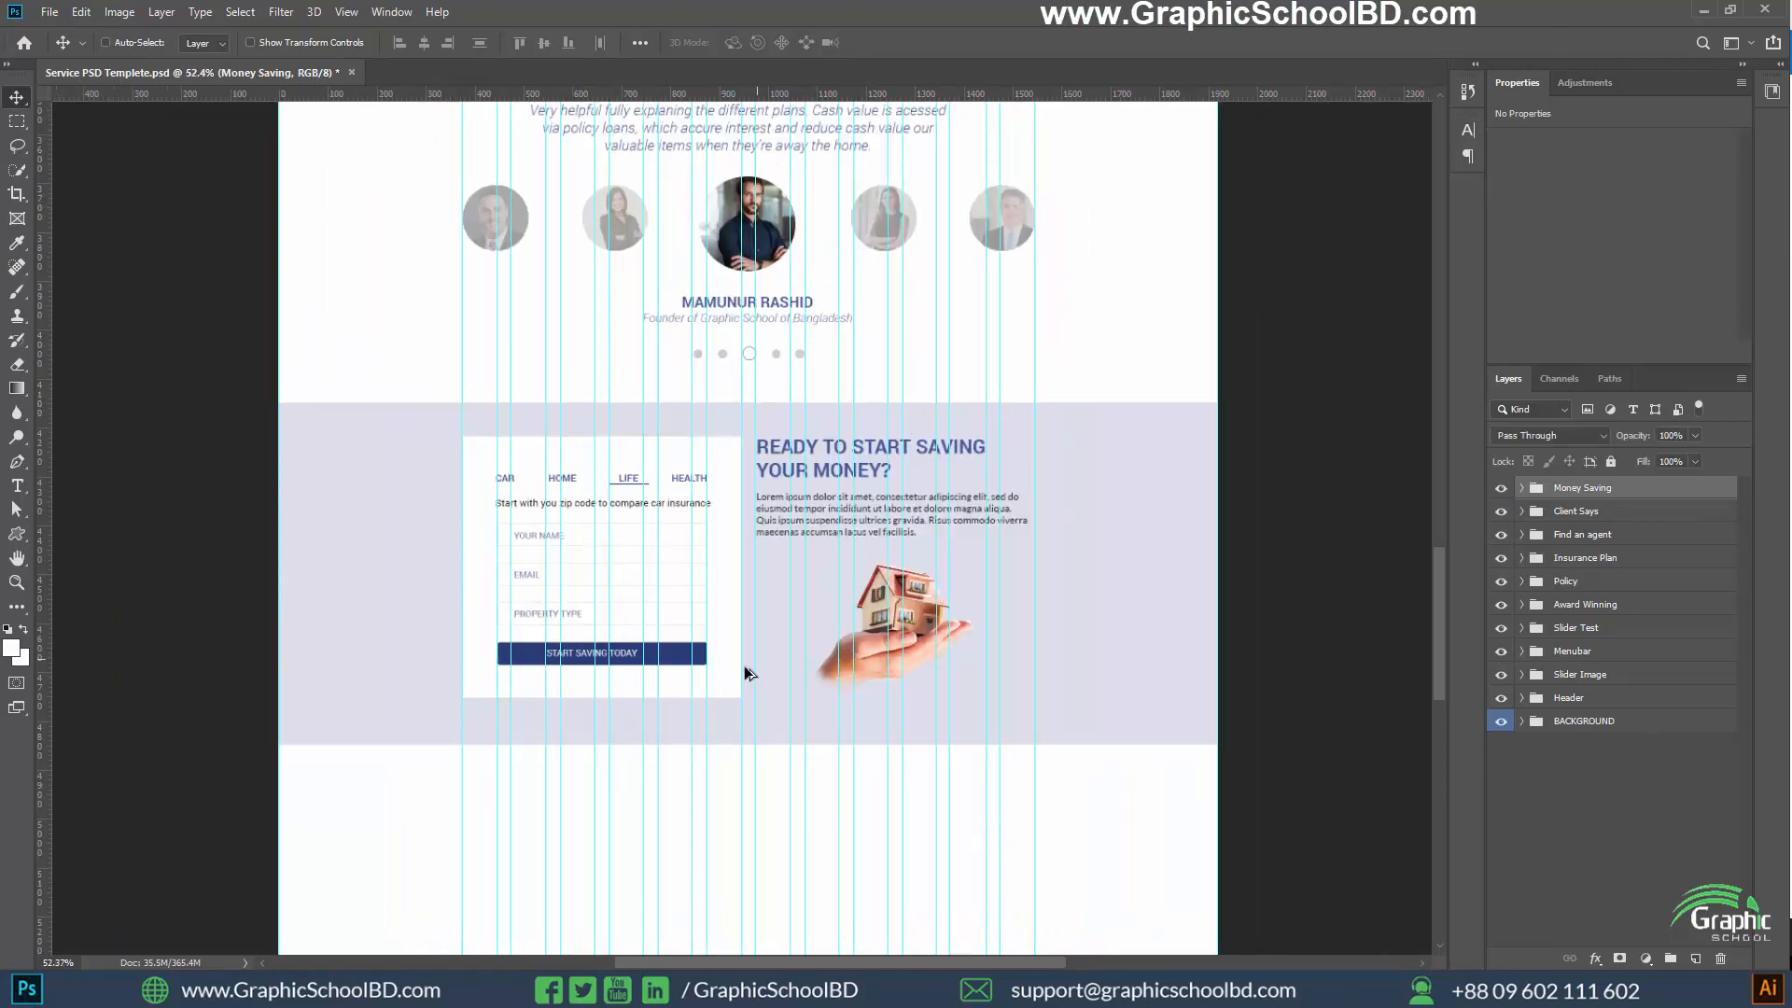
scroll(743, 666, "up", 2)
scroll(728, 680, "down", 2)
scroll(724, 688, "down", 1)
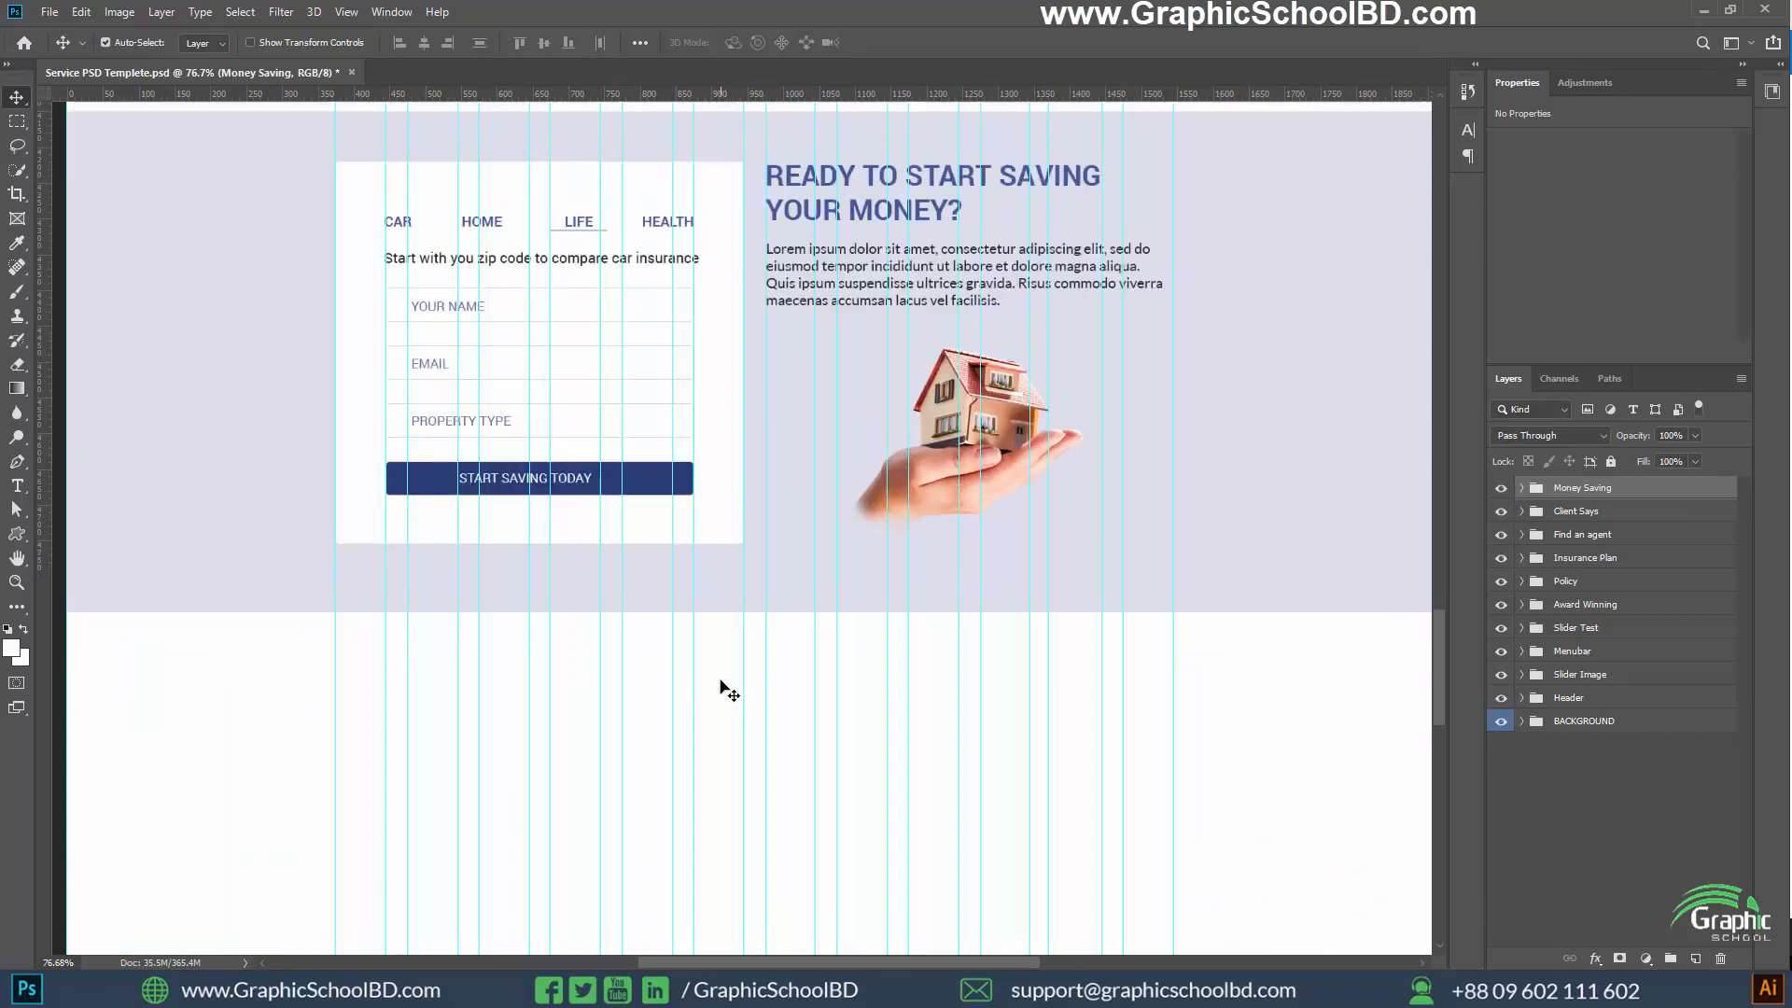
scroll(690, 680, "up", 2)
scroll(840, 639, "up", 2)
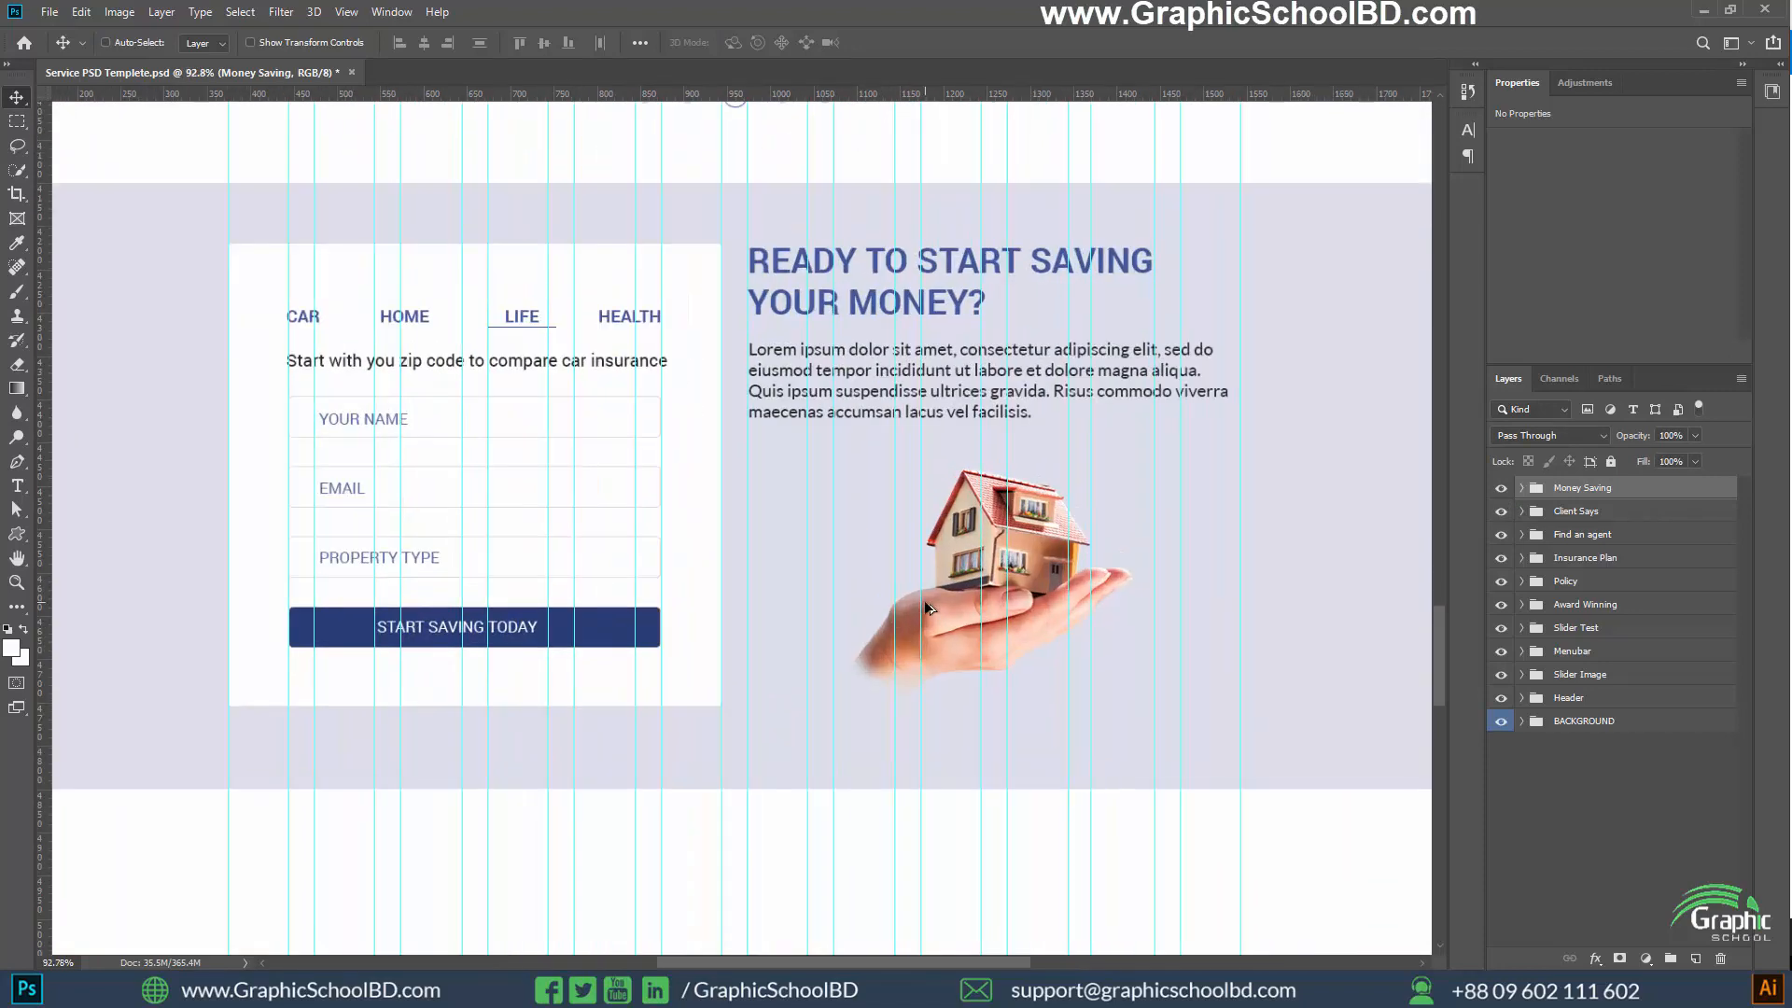
left_click(1656, 831)
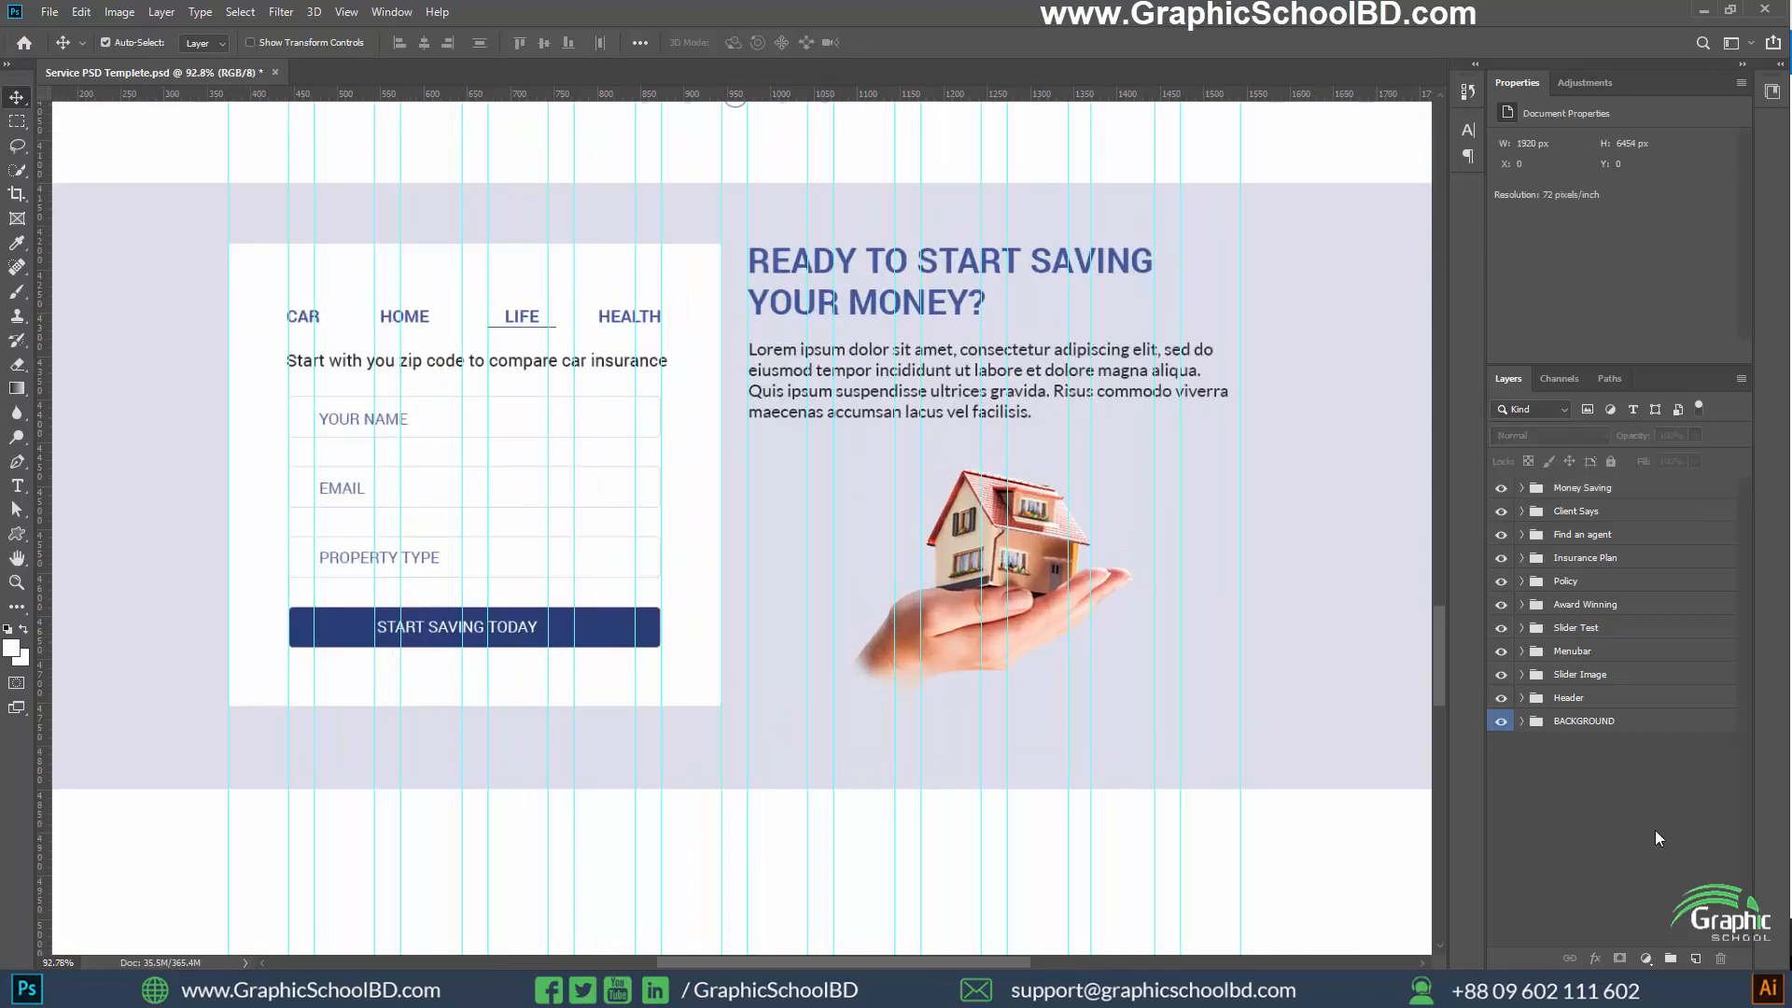